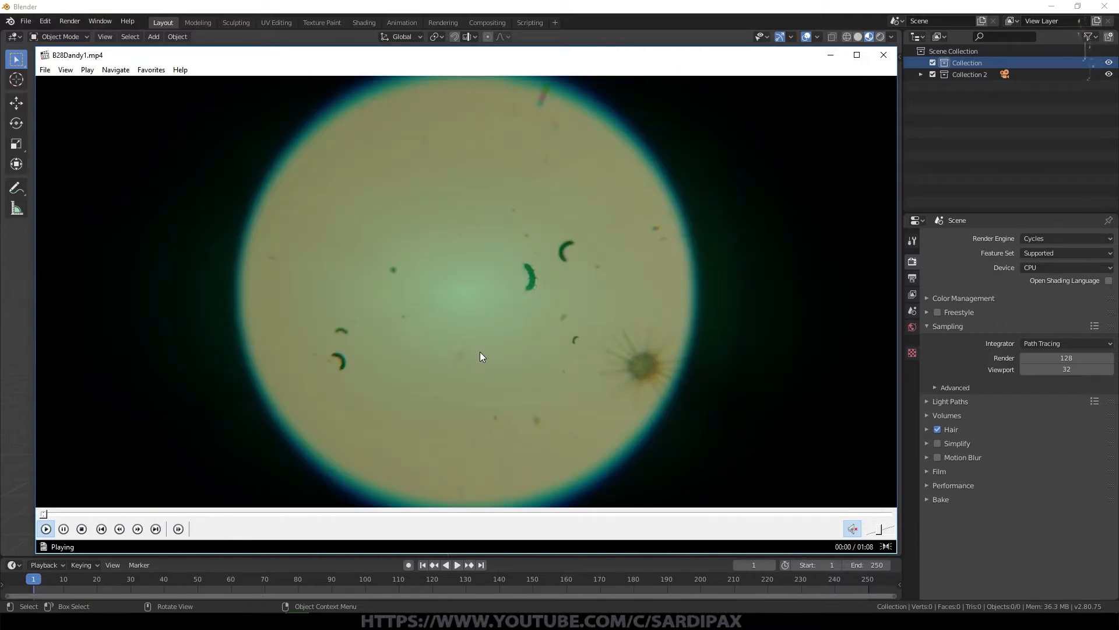
Close the reference video and add an ico sphere with 3 subdivisions to the empty scene
left_click(883, 55)
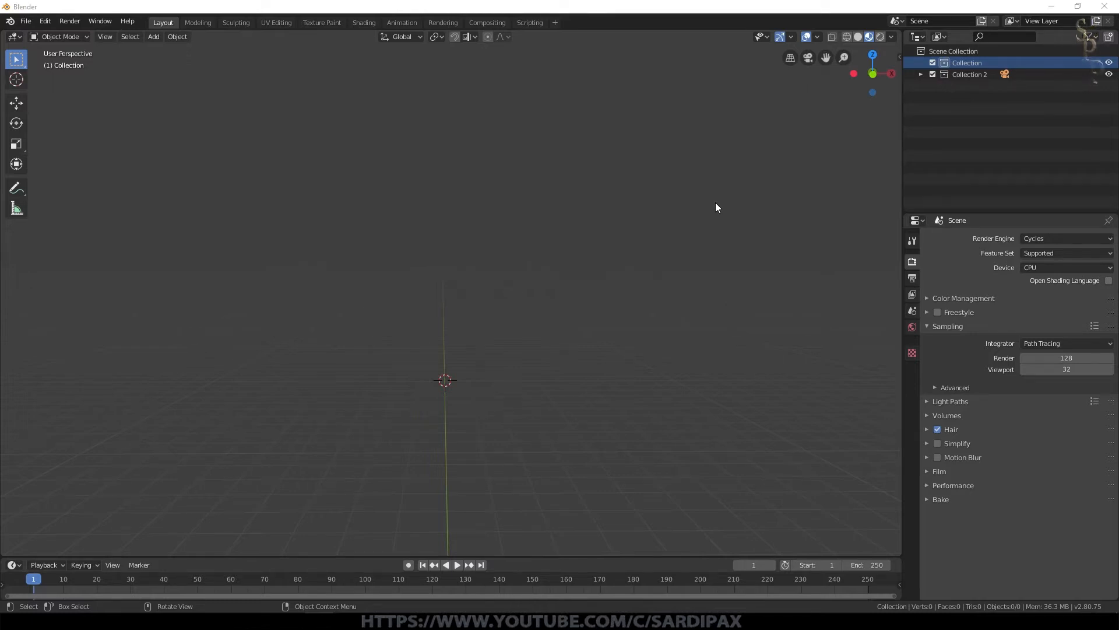
left_click(507, 356)
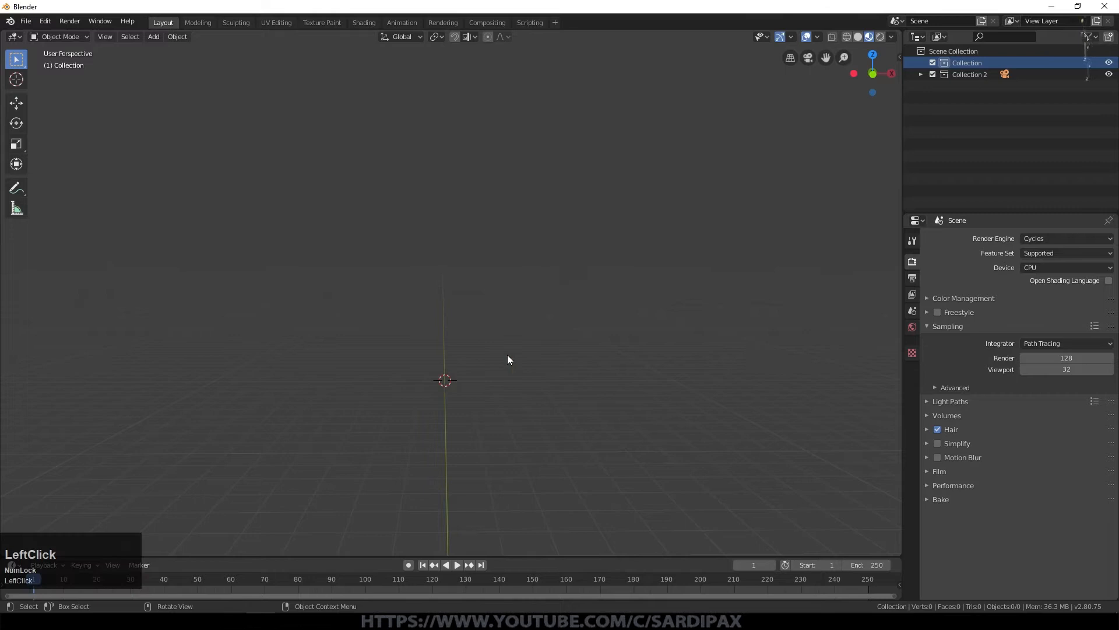
key("shift+a")
mouse_move(507, 355)
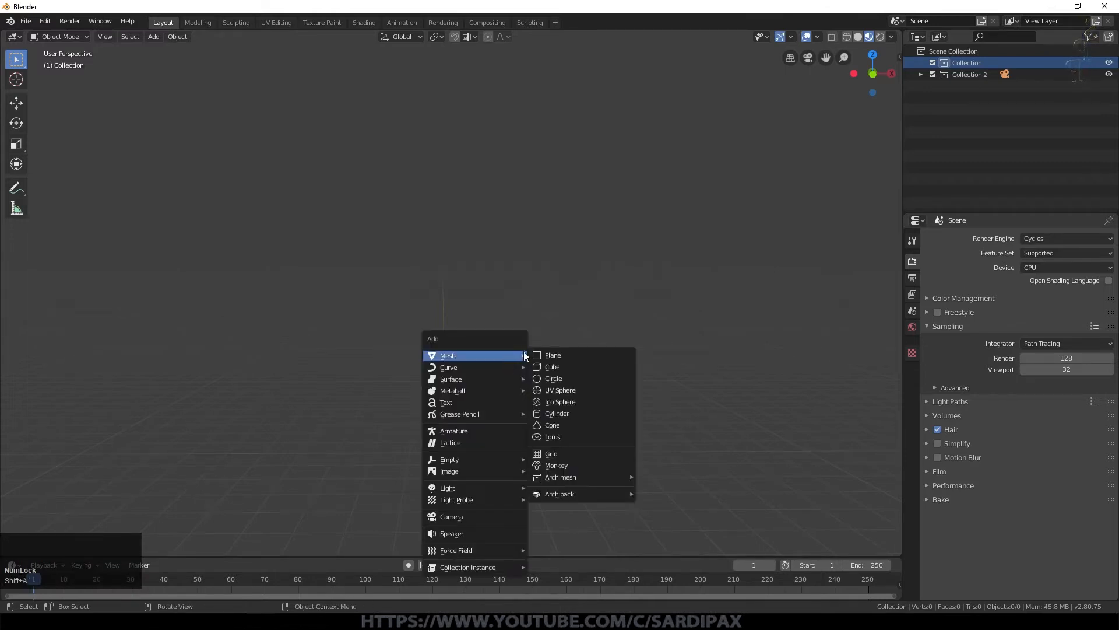
left_click(568, 401)
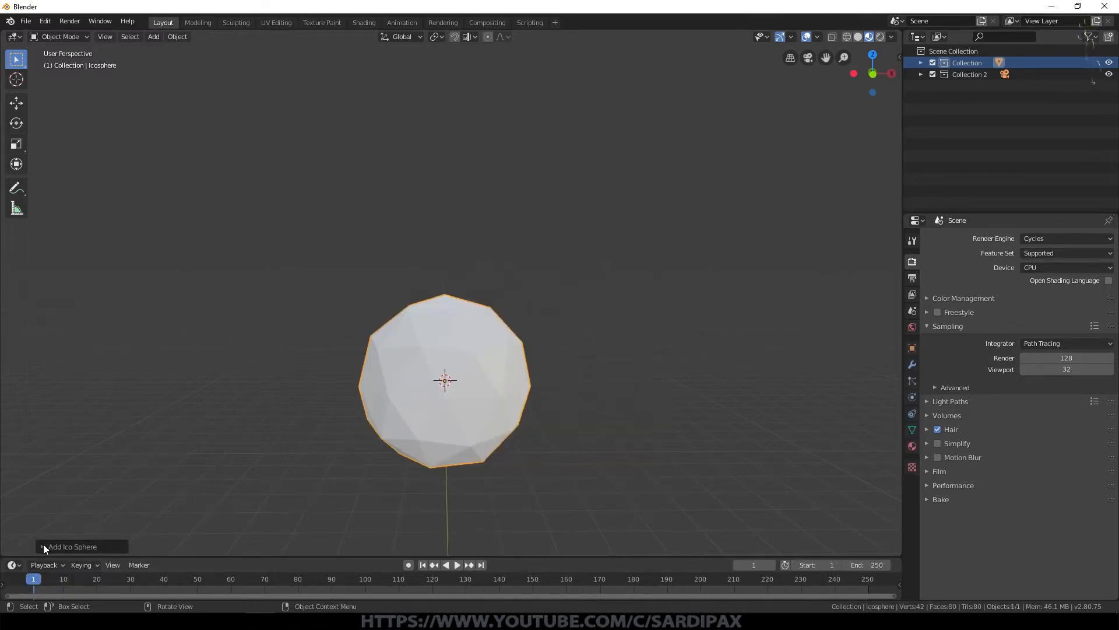
left_click(43, 544)
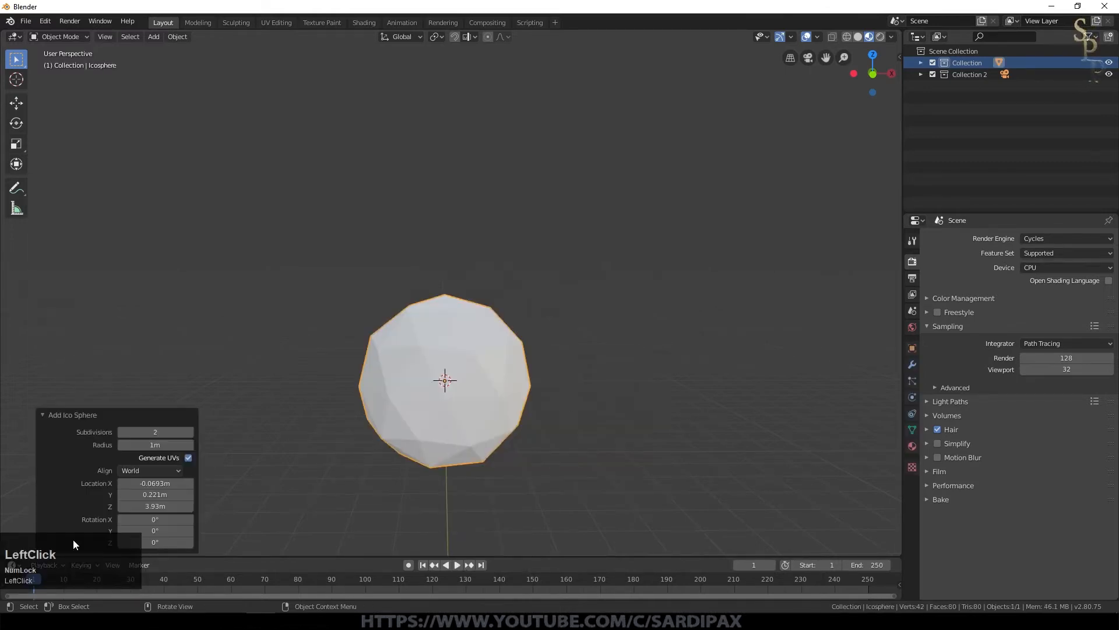
left_click(190, 431)
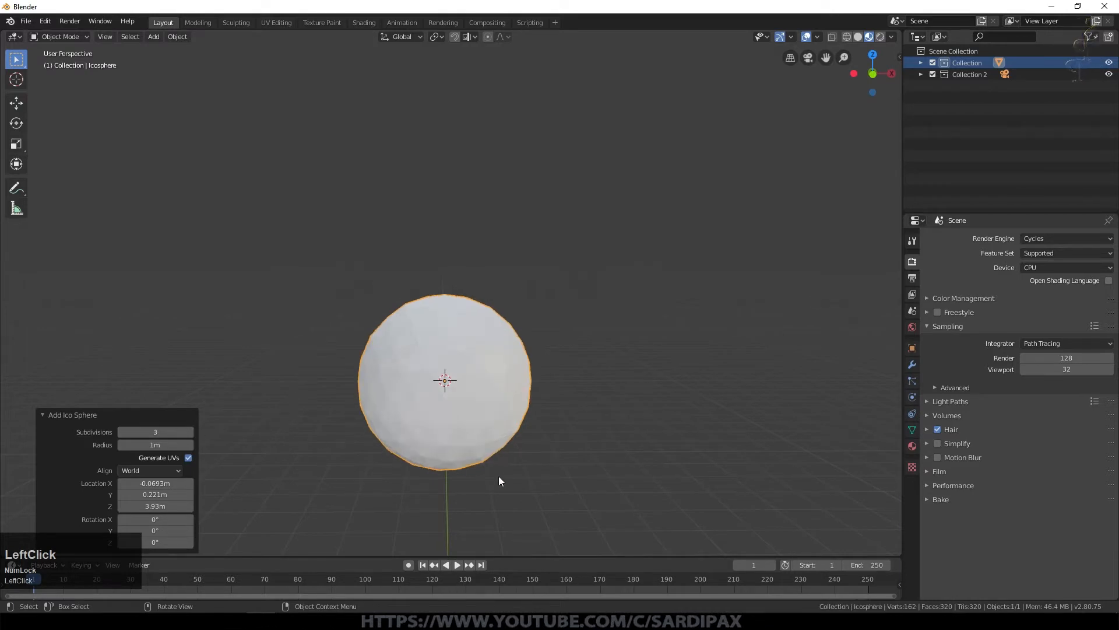
Raise the sphere's bottom vertex about 1.03 m along Z using smooth proportional editing of size 1.77, flattening the underside into a dome
middle_click_drag(499, 497, 511, 426)
key("Tab")
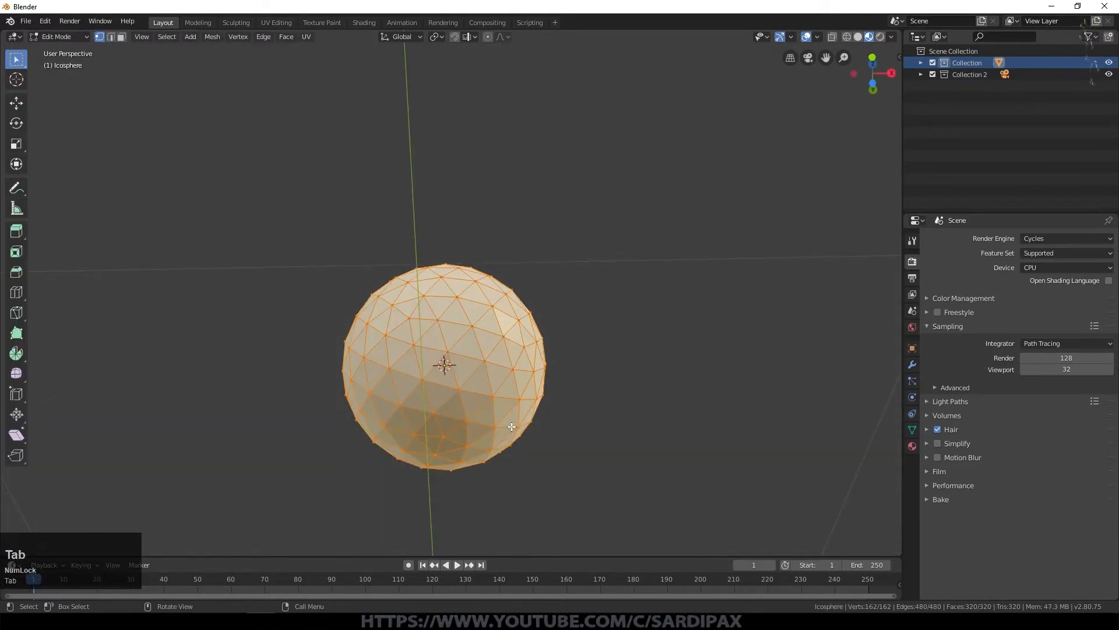
left_click(436, 454)
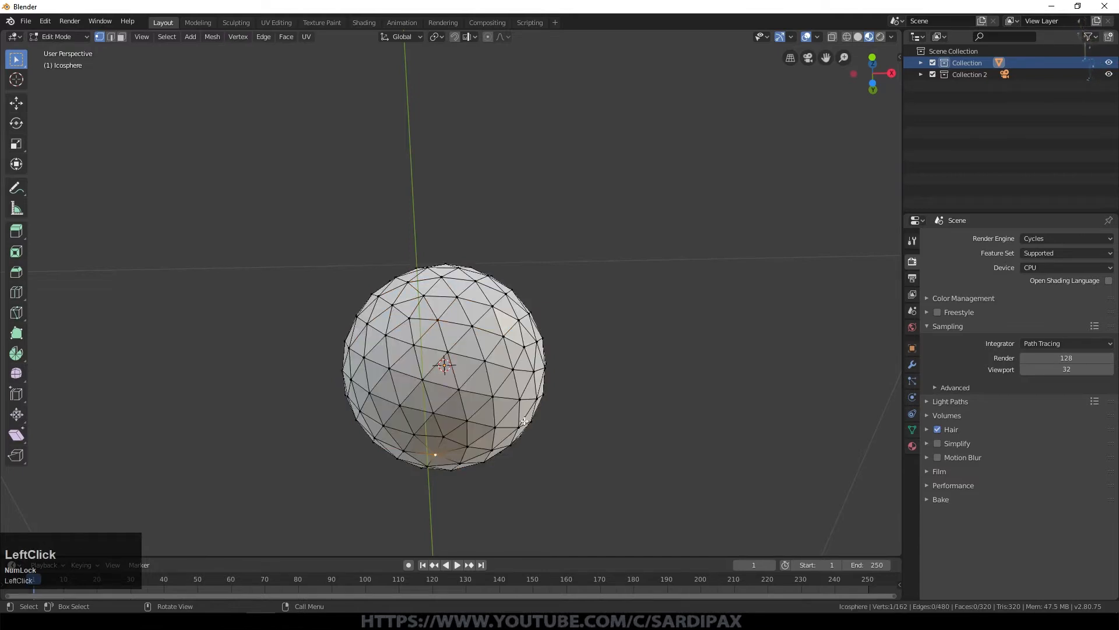
key("KP_1")
key("z")
left_click(433, 416)
key("KP_7")
left_click(447, 272)
middle_click_drag(532, 382, 517, 151)
key("KP_1")
key("o")
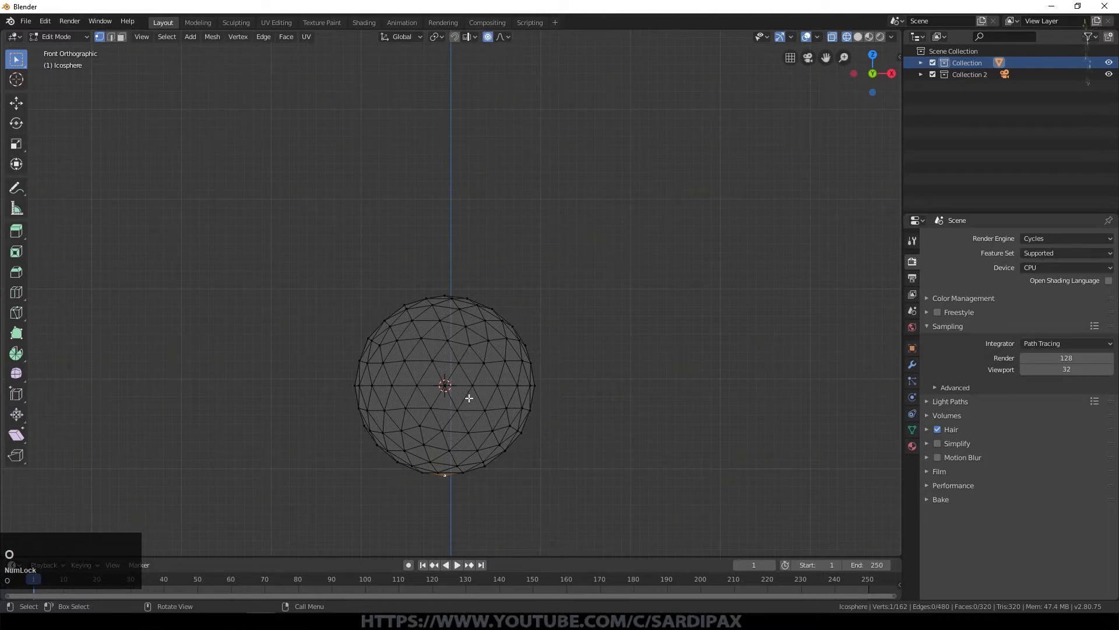
key("g")
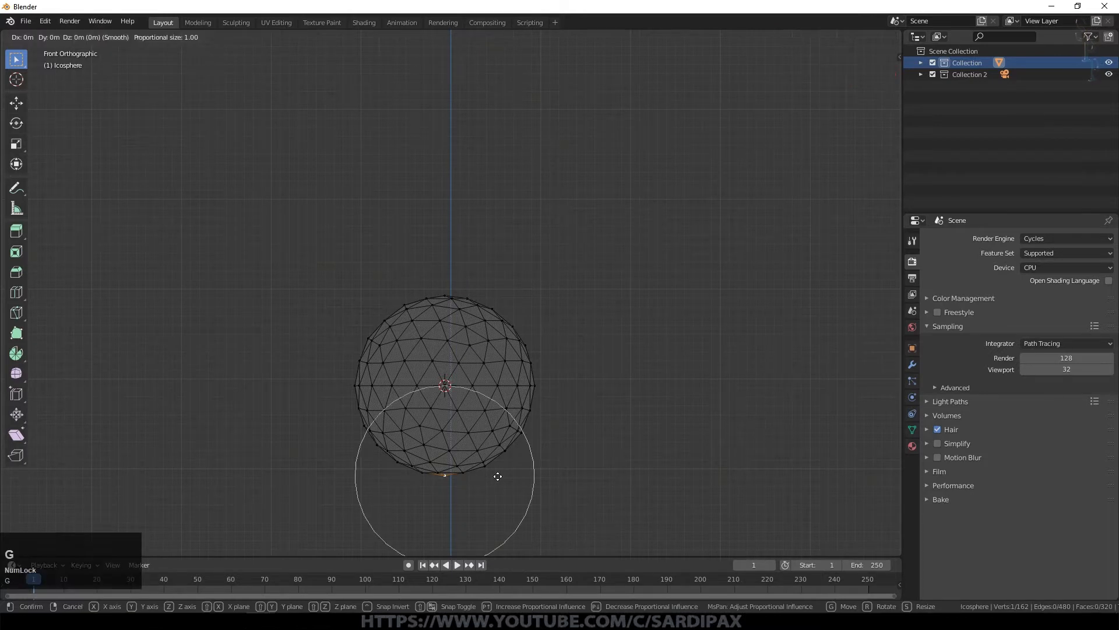
key("z")
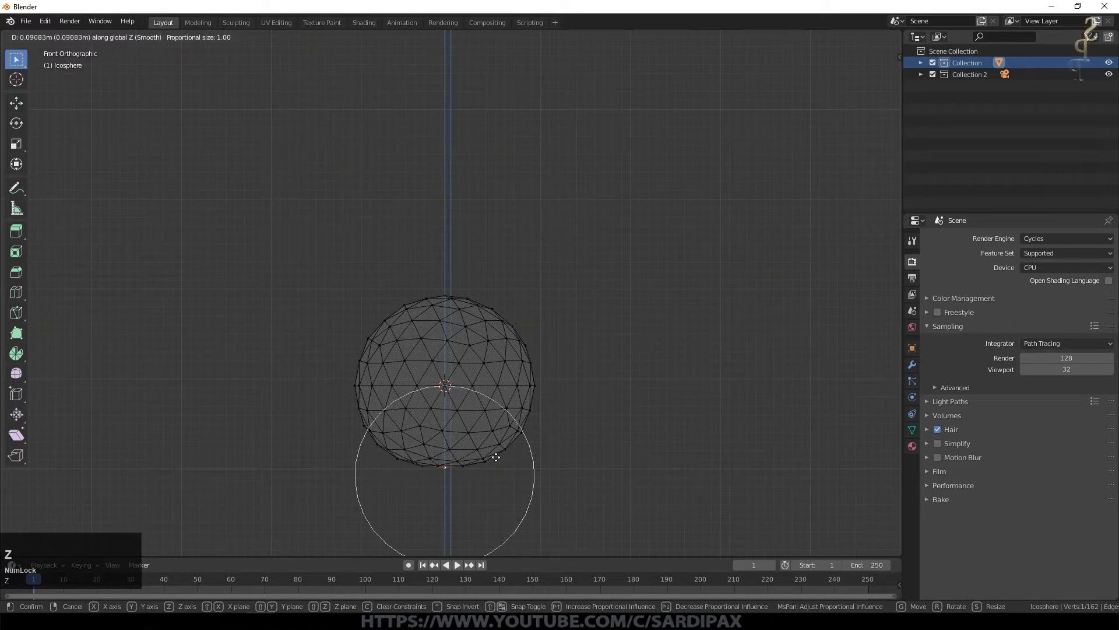
scroll(493, 451, "down", 5)
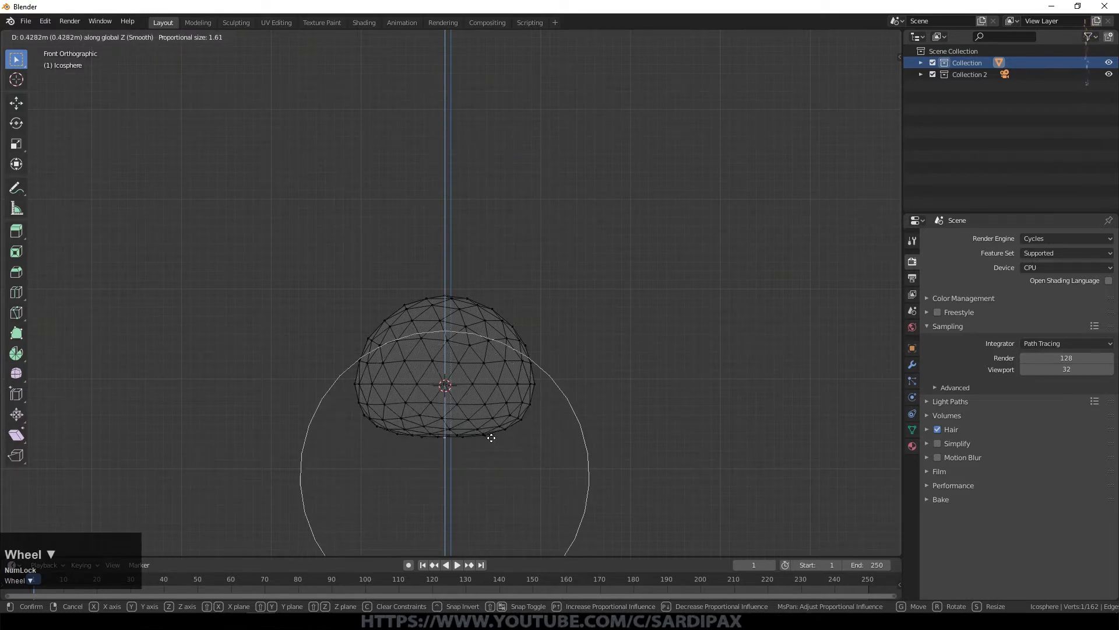
scroll(489, 417, "down", 1)
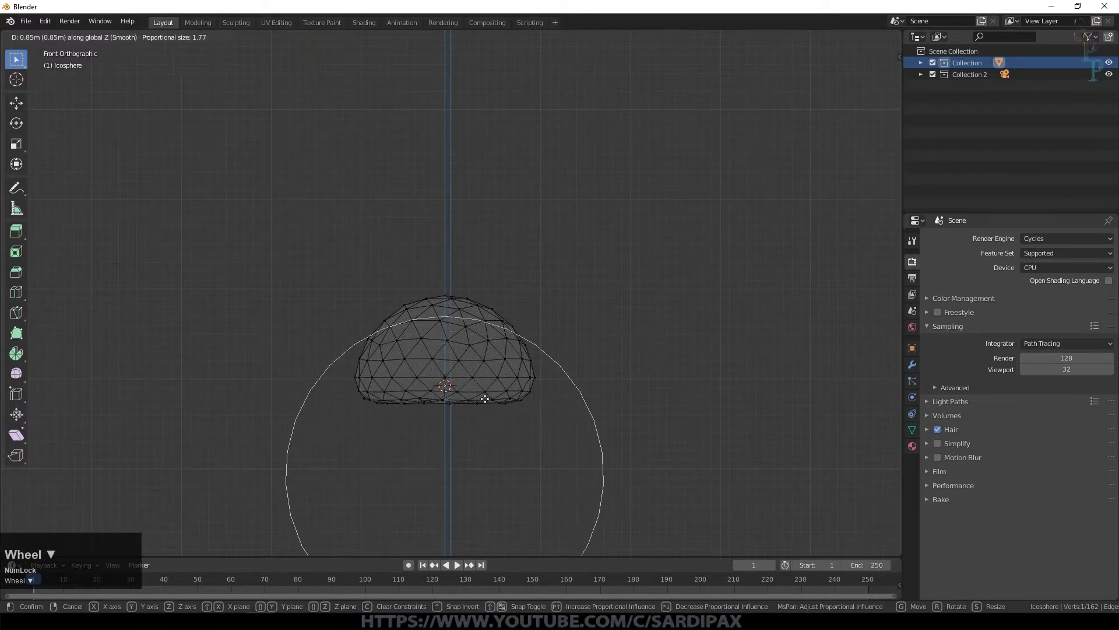
scroll(481, 386, "up", 1)
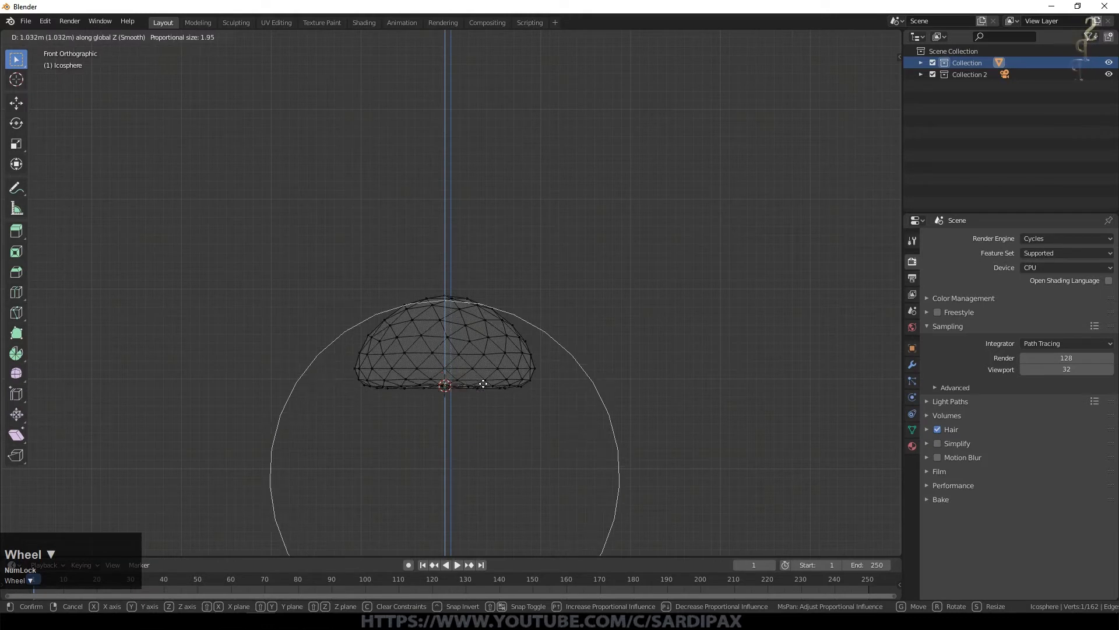
scroll(479, 385, "down", 1)
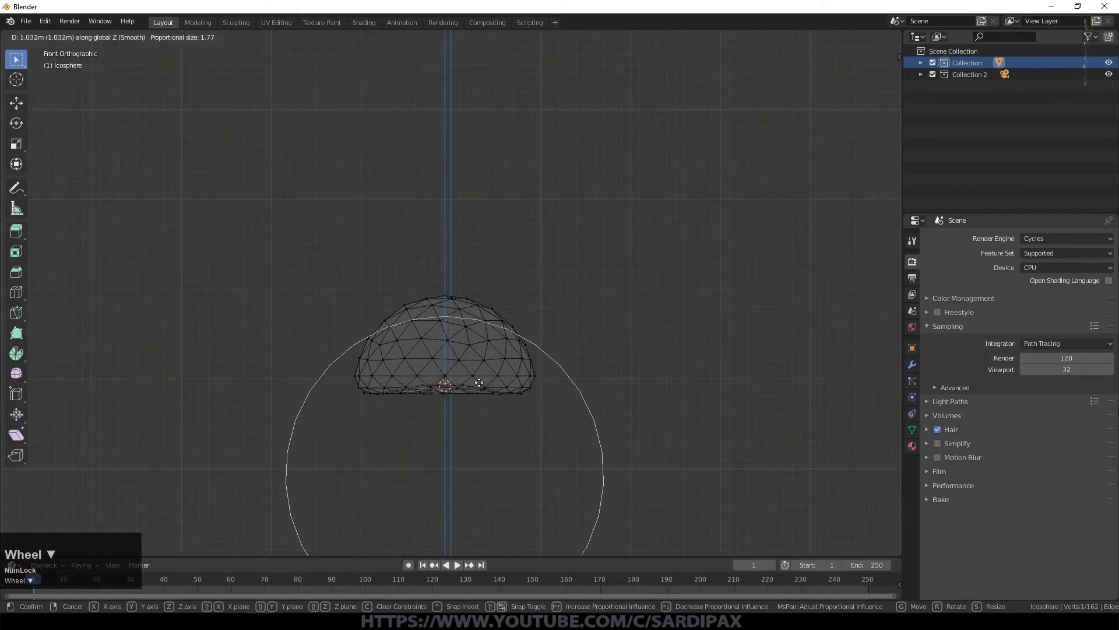
left_click(479, 382)
Grow the selection three times around the underside's centre vertex and delete the selected vertices to open the dome
middle_click_drag(480, 382, 495, 270)
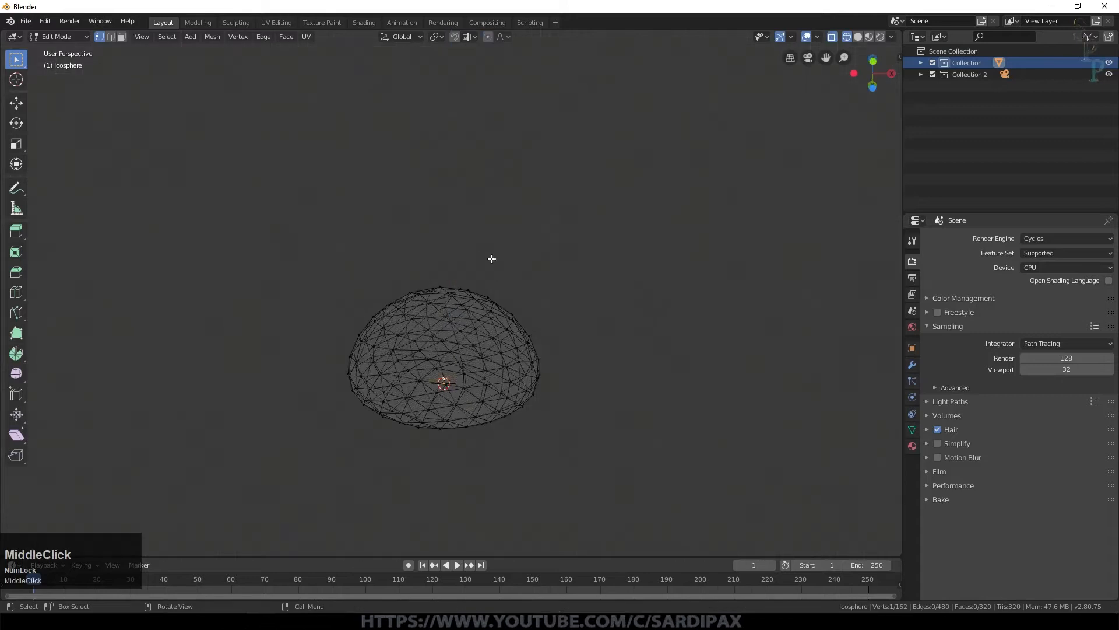
scroll(530, 382, "down", 3)
key("ctrl+KP_Add")
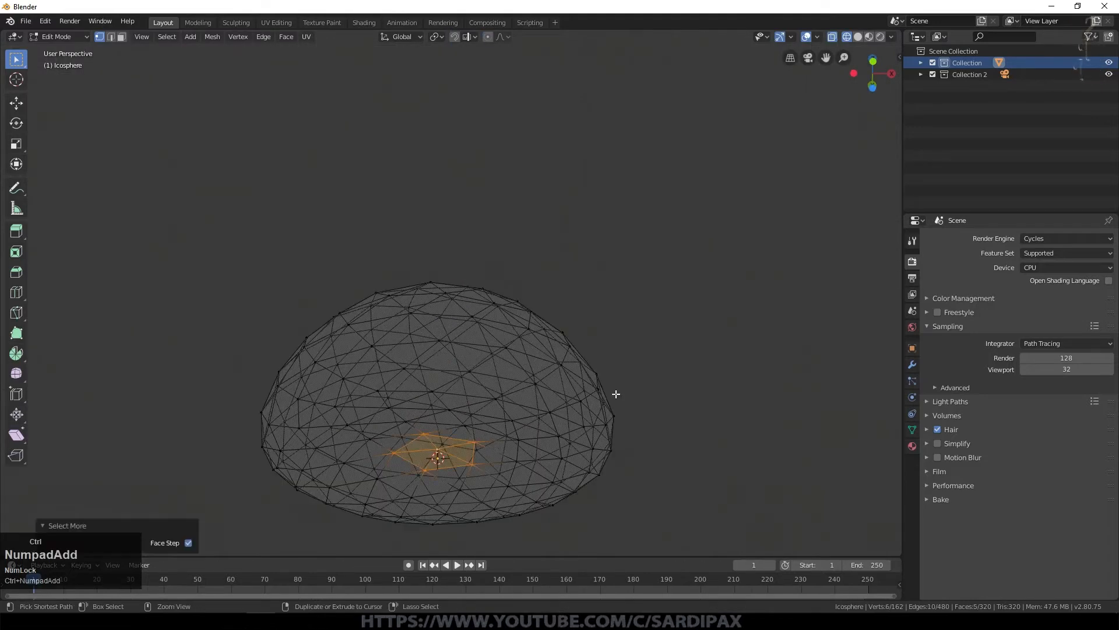
key("ctrl+KP_Add")
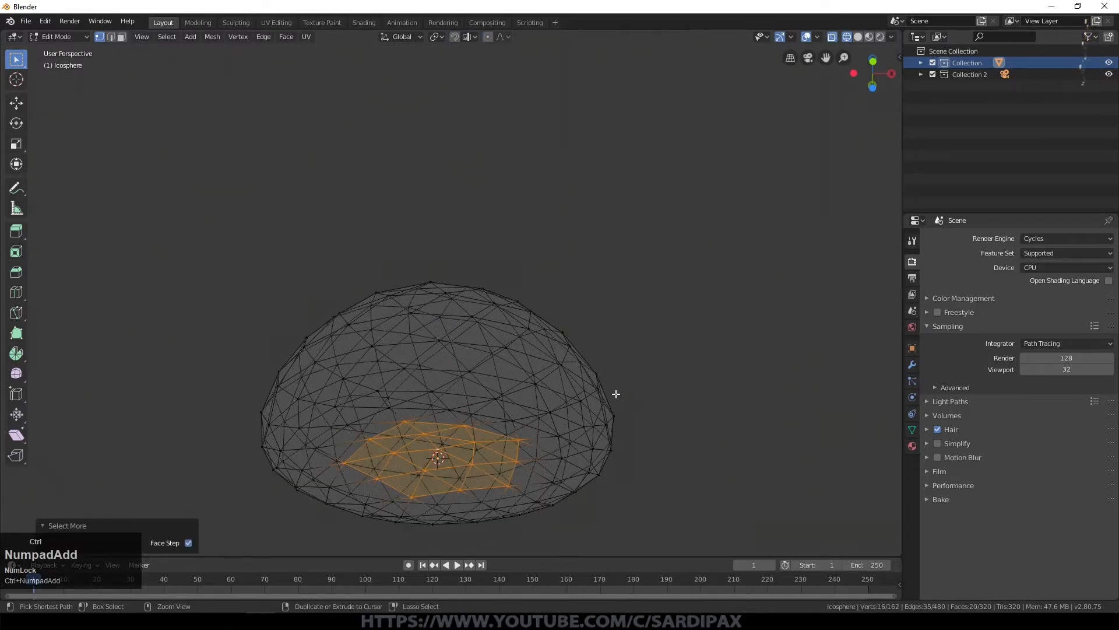
key("ctrl+KP_Add")
middle_click_drag(614, 392, 703, 412)
key("x")
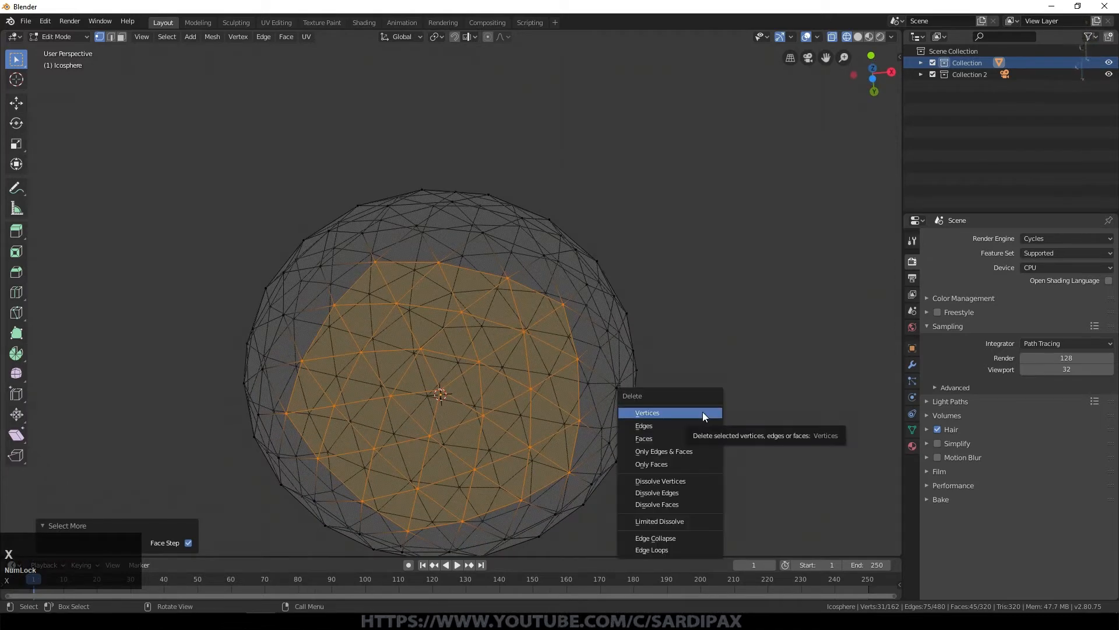
left_click(702, 412)
Select the edge loop around the opening in solid shading and even it into a circle with LoopTools
mouse_move(387, 373)
middle_mouse_down()
mouse_move(460, 457)
mouse_move(497, 464)
mouse_move(481, 453)
mouse_move(490, 449)
middle_mouse_up()
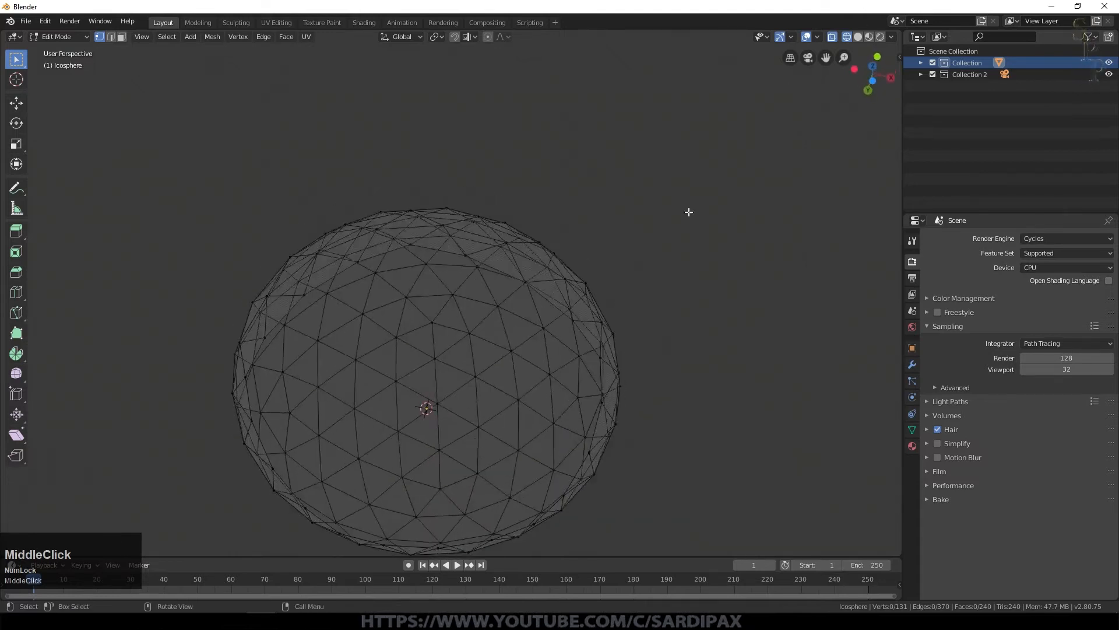
key("z")
left_click(762, 211)
left_click(490, 265, "alt")
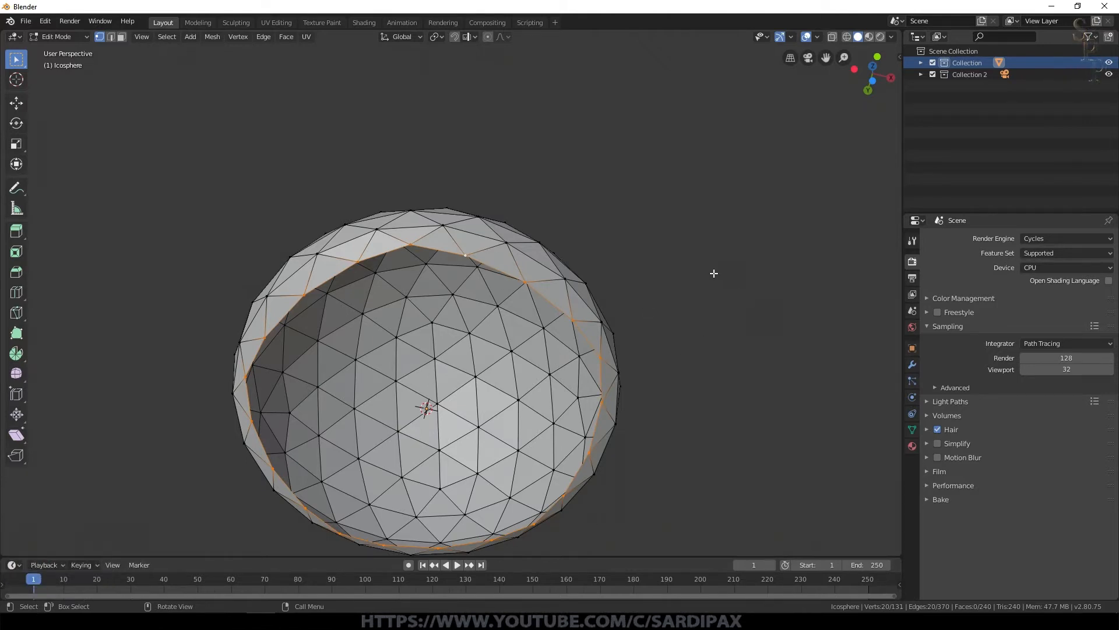
right_click(557, 289)
mouse_move(554, 286)
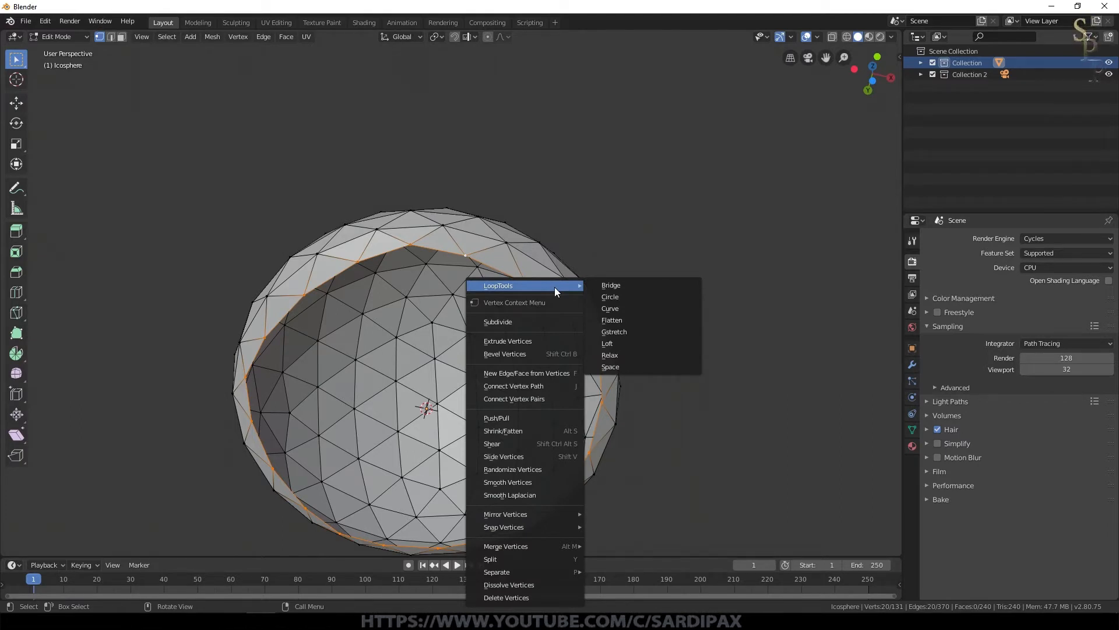
left_click(610, 296)
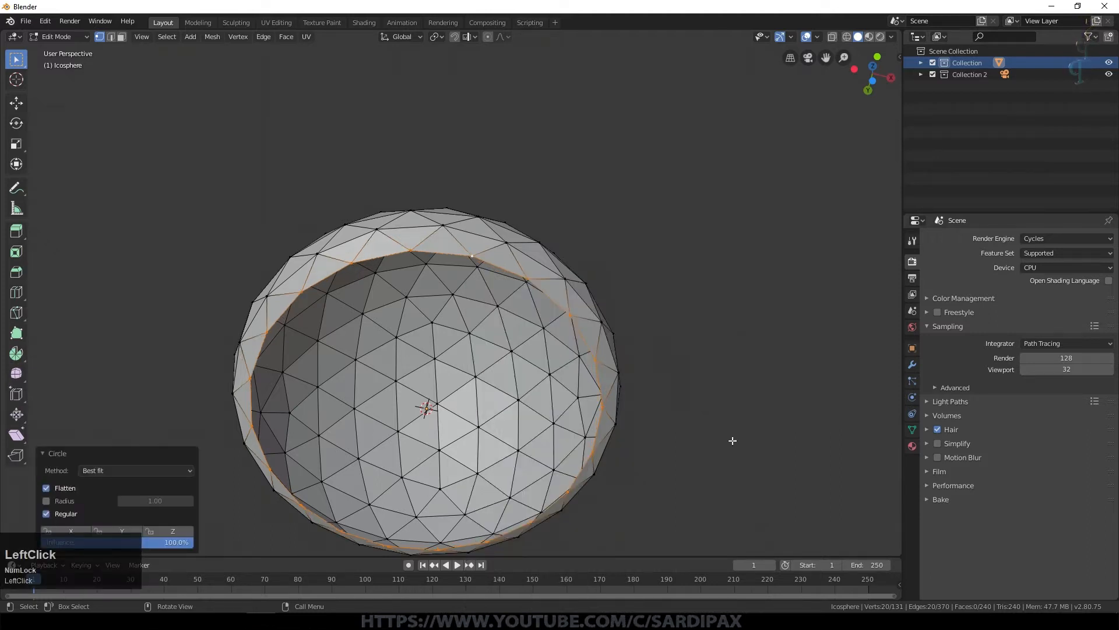
Extrude the circular rim in place and scale it inward to form a flat ring under the dome
key("e")
left_click(687, 381)
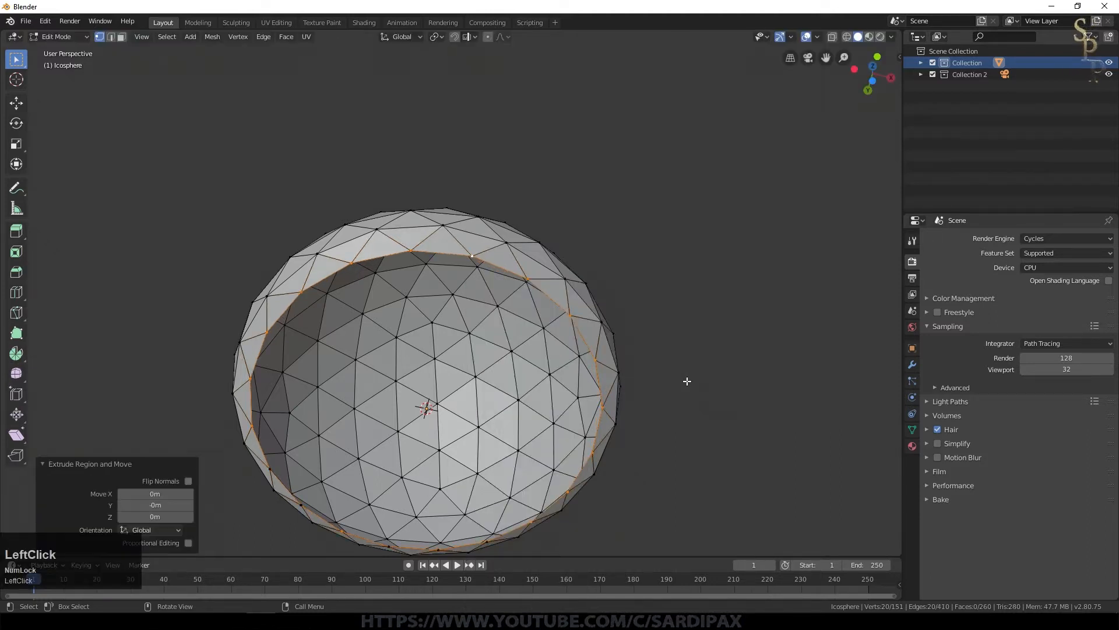
key("s")
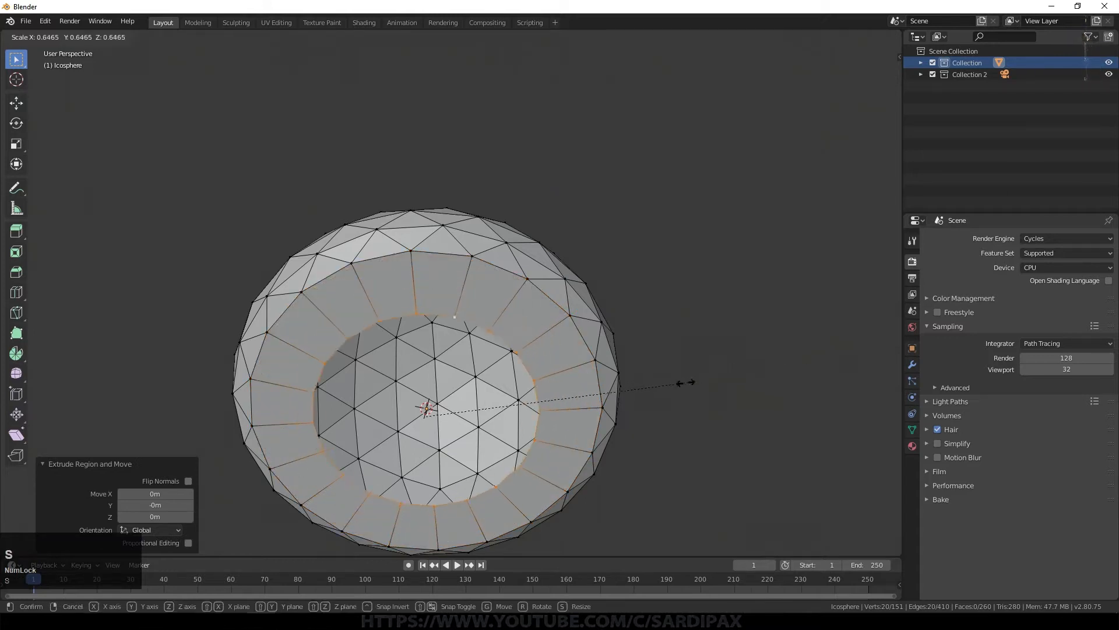
left_click(611, 402)
Lower the inner rim along Z below the dome and shrink it by factors of 0.874 and 0.624
mouse_move(710, 370)
middle_mouse_down()
mouse_move(710, 412)
mouse_move(700, 369)
middle_mouse_up()
key("g")
key("z")
left_click(717, 372)
key("s")
left_click(703, 385)
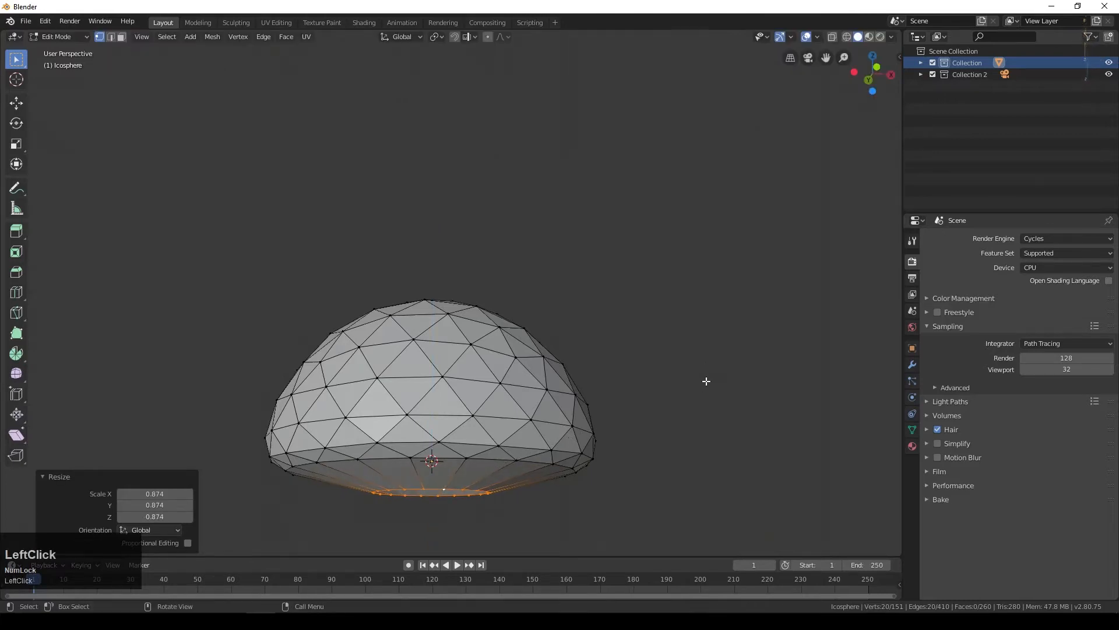
key("s")
left_click(647, 405)
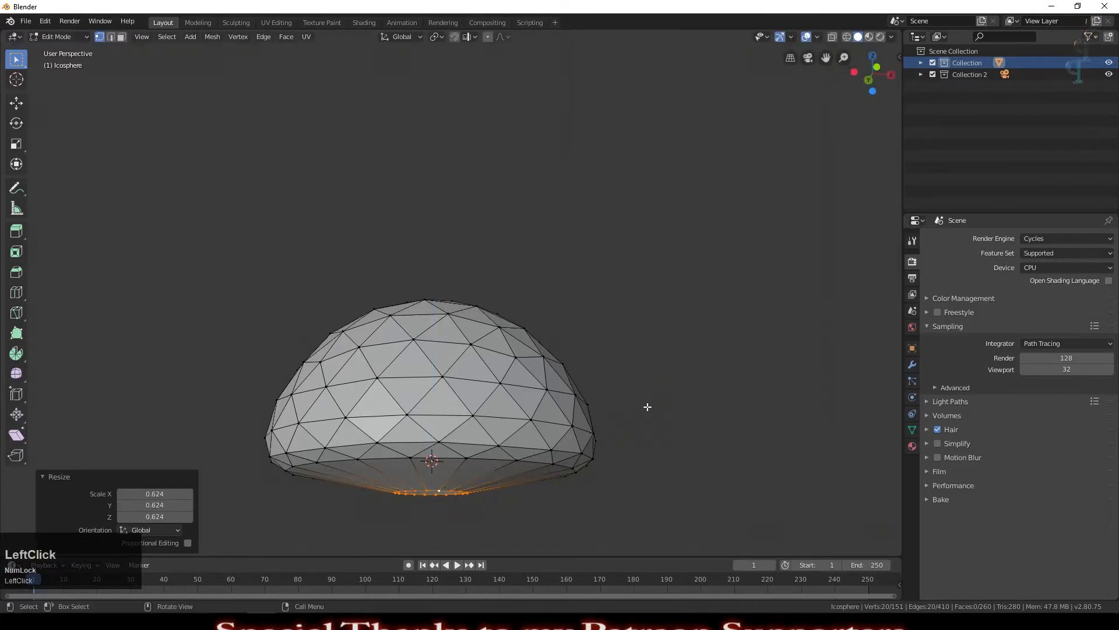
Extrude the inner rim downward into a long stem, lowering its end along Z in stages, the last by about 3.78 m
key("e")
left_click(665, 439)
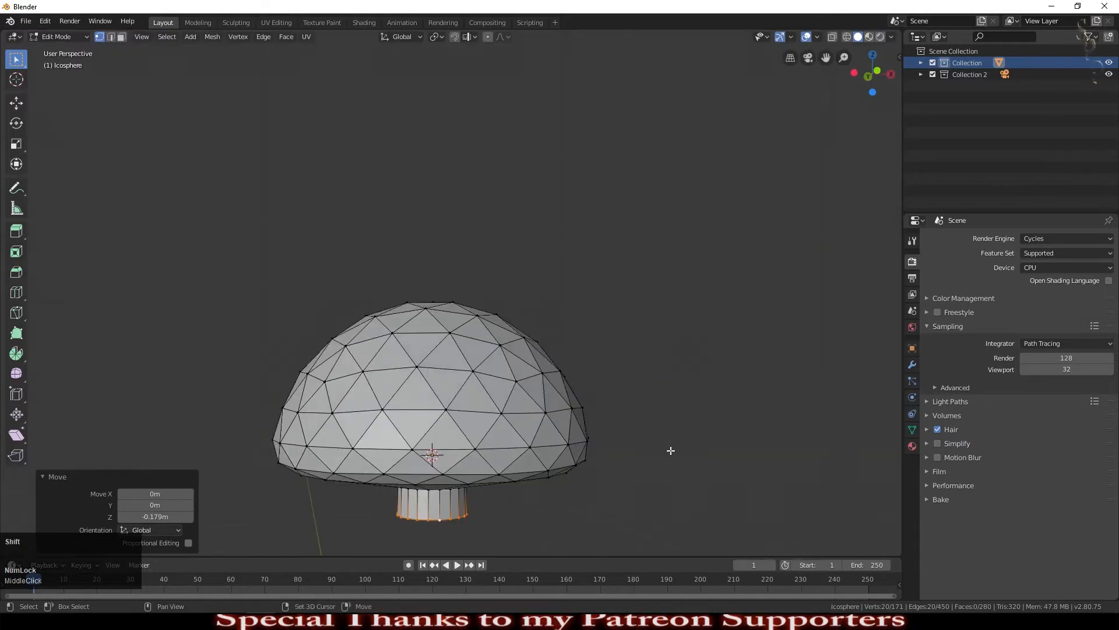
middle_click_drag(670, 449, 698, 310, "shift")
scroll(671, 305, "down", 1)
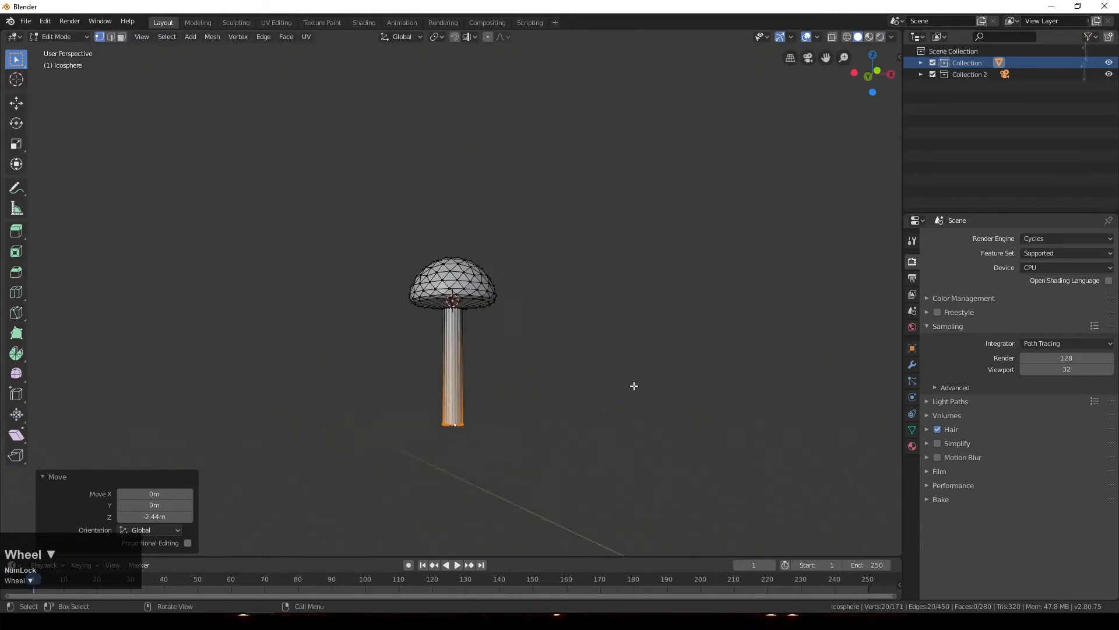
scroll(634, 386, "down", 2)
key("g")
key("z")
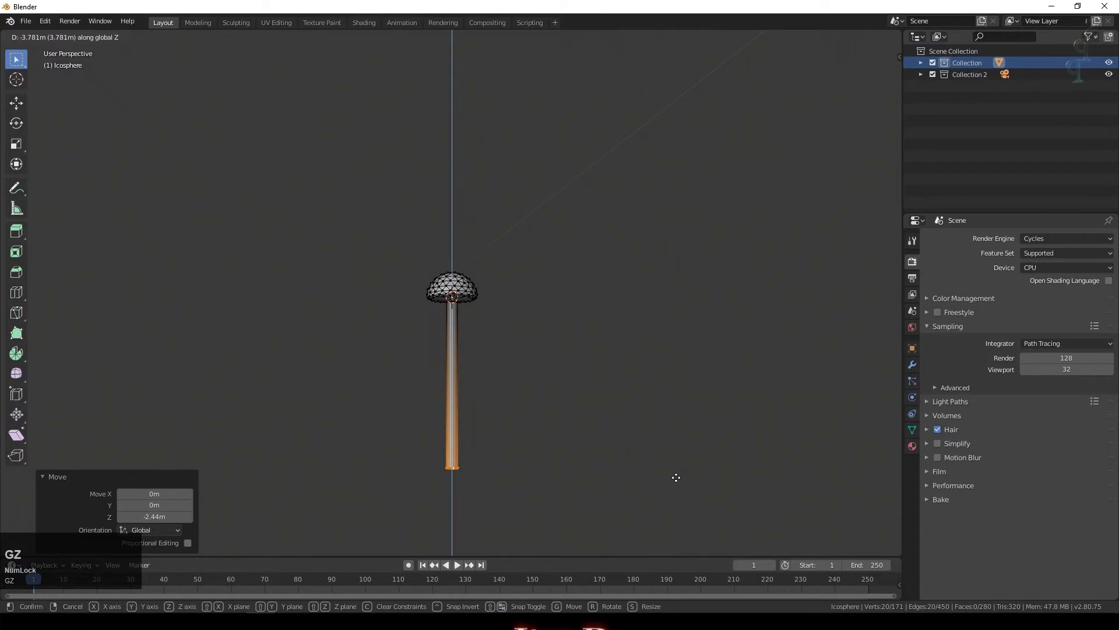
left_click(675, 477)
Extend the selection to the whole stem and resize its thickness in X and Y only, by factors of 1.05 and 0.834
key("ctrl+KP_Add")
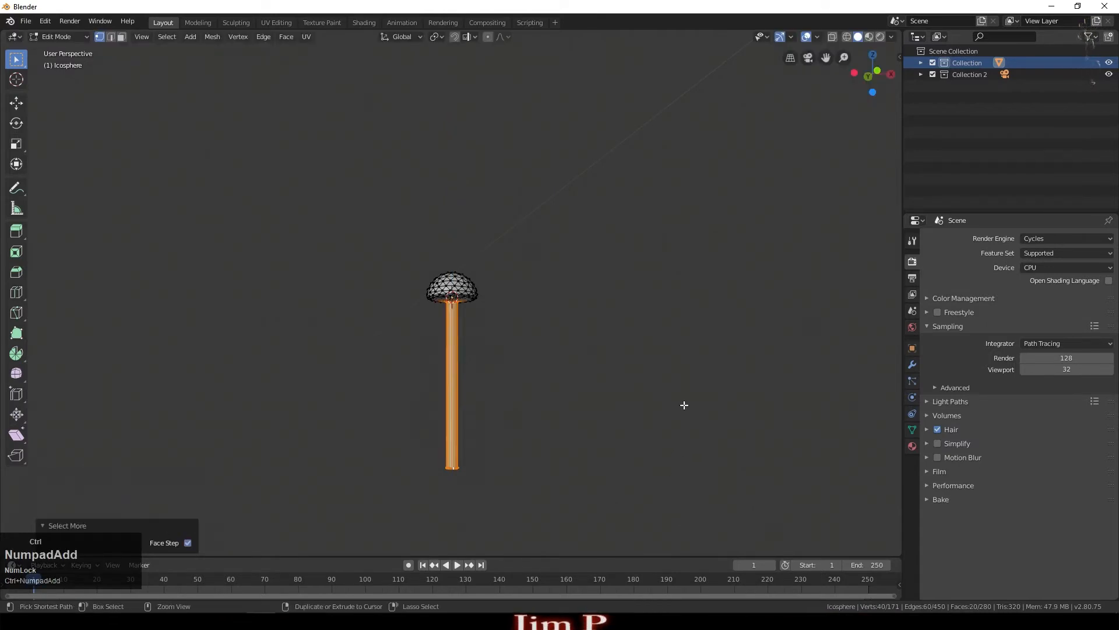
key("s")
key("shift+z")
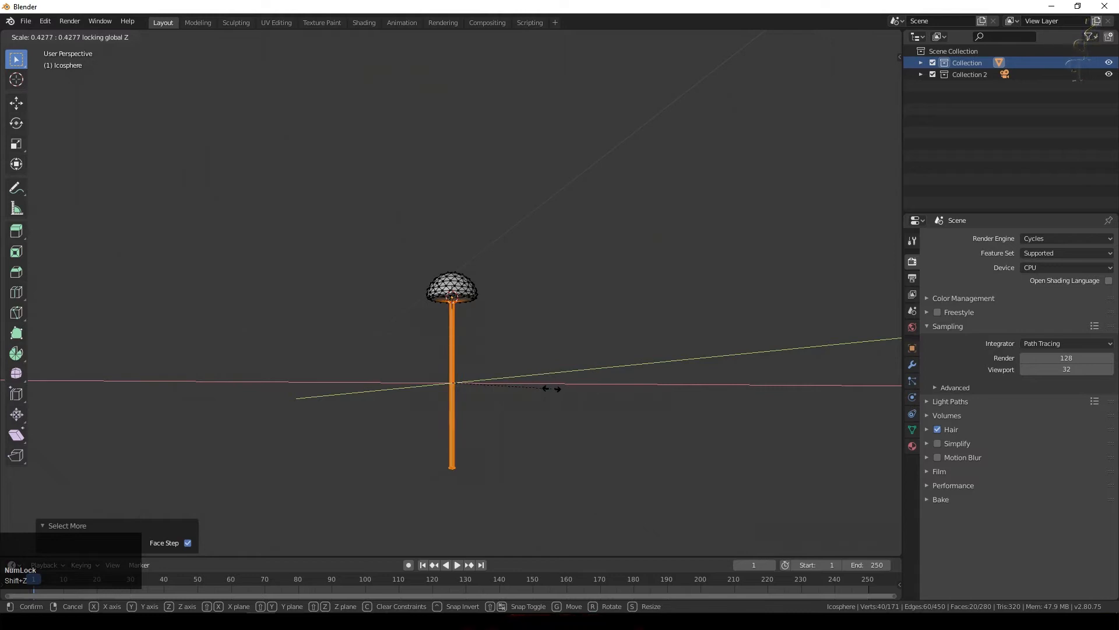
left_click(696, 368)
scroll(585, 370, "up", 2)
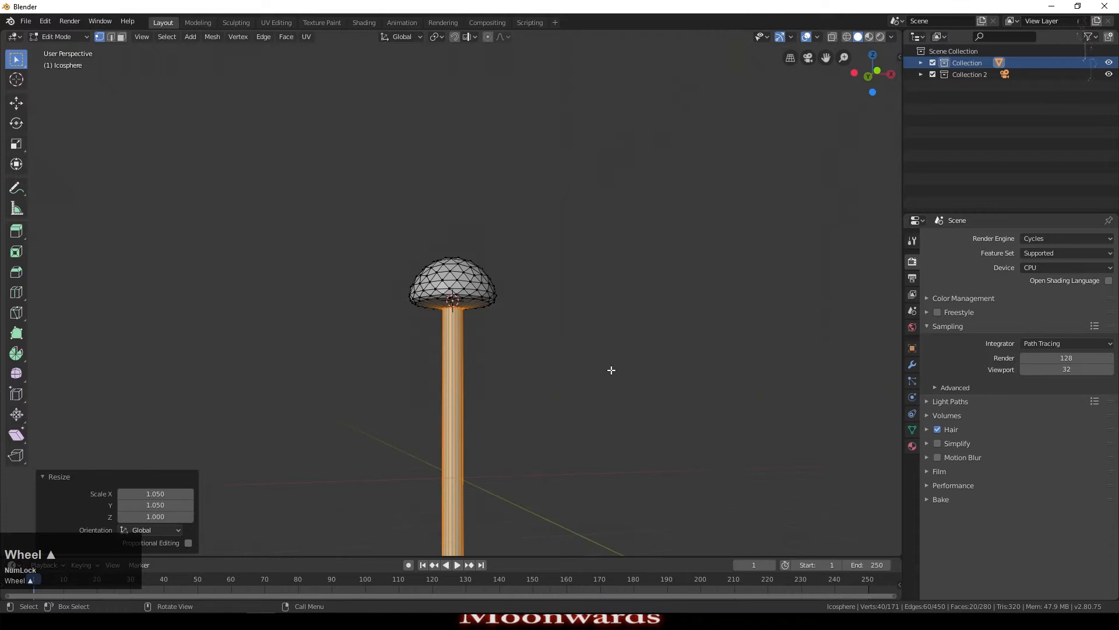
key("KP_1")
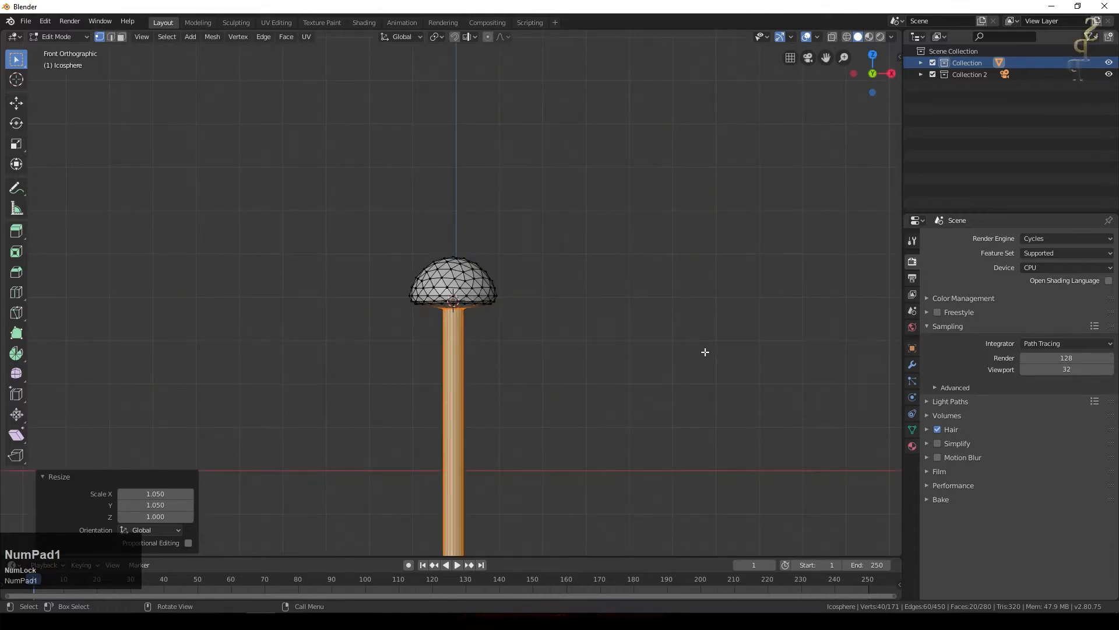
scroll(775, 382, "up", 2)
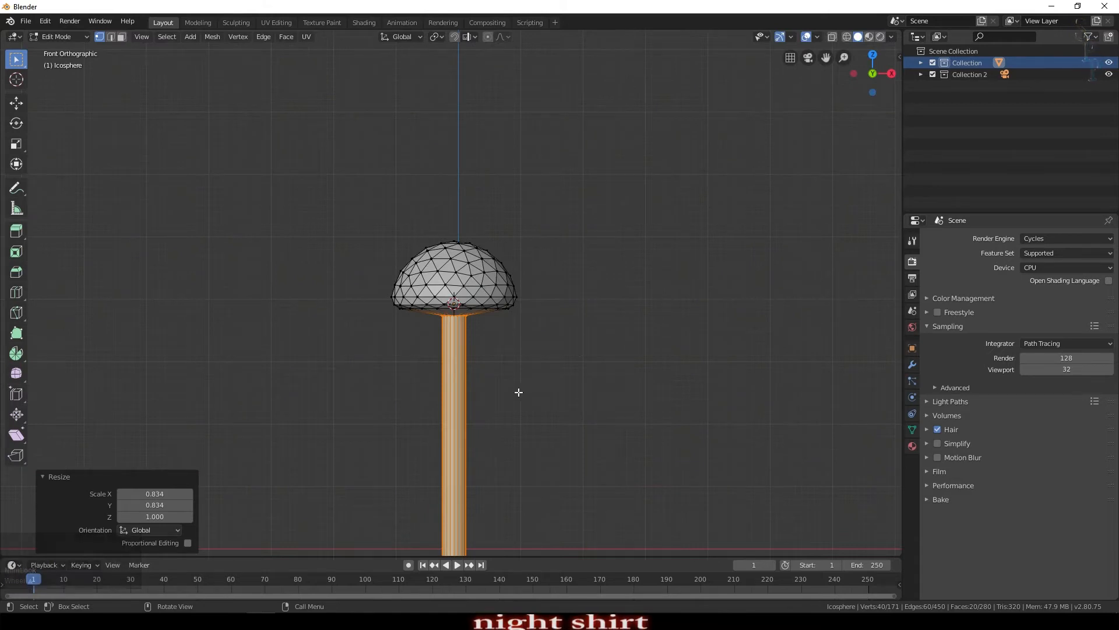
Add six evenly spaced loop cuts along the length of the stem, without sliding them
key("ctrl+r")
scroll(469, 473, "up", 5)
left_click(469, 473)
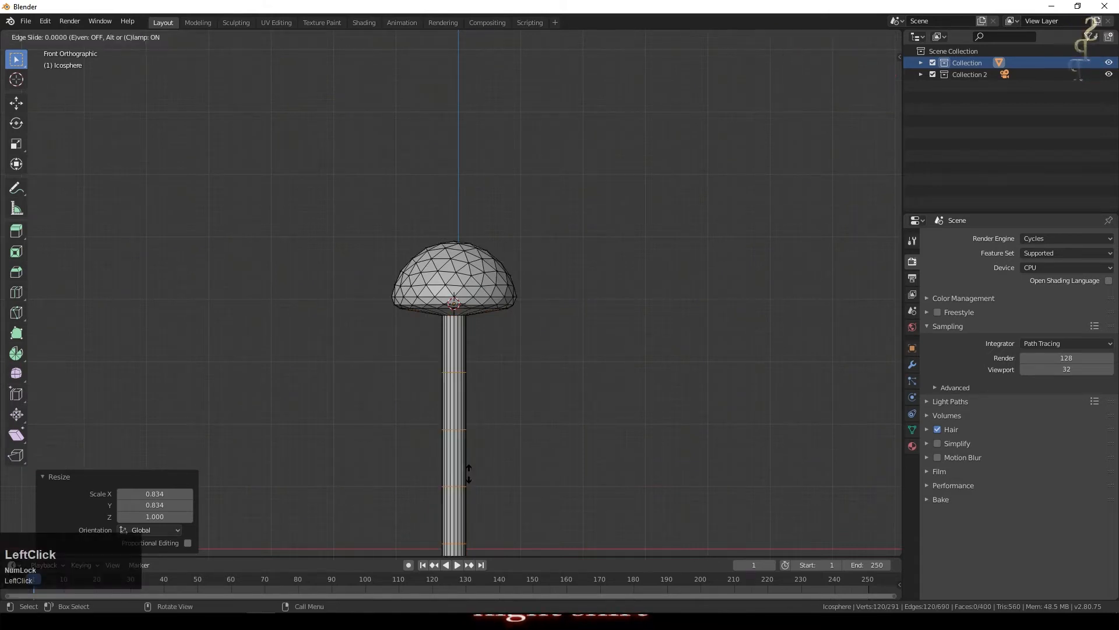
left_click(468, 471)
scroll(519, 363, "down", 3)
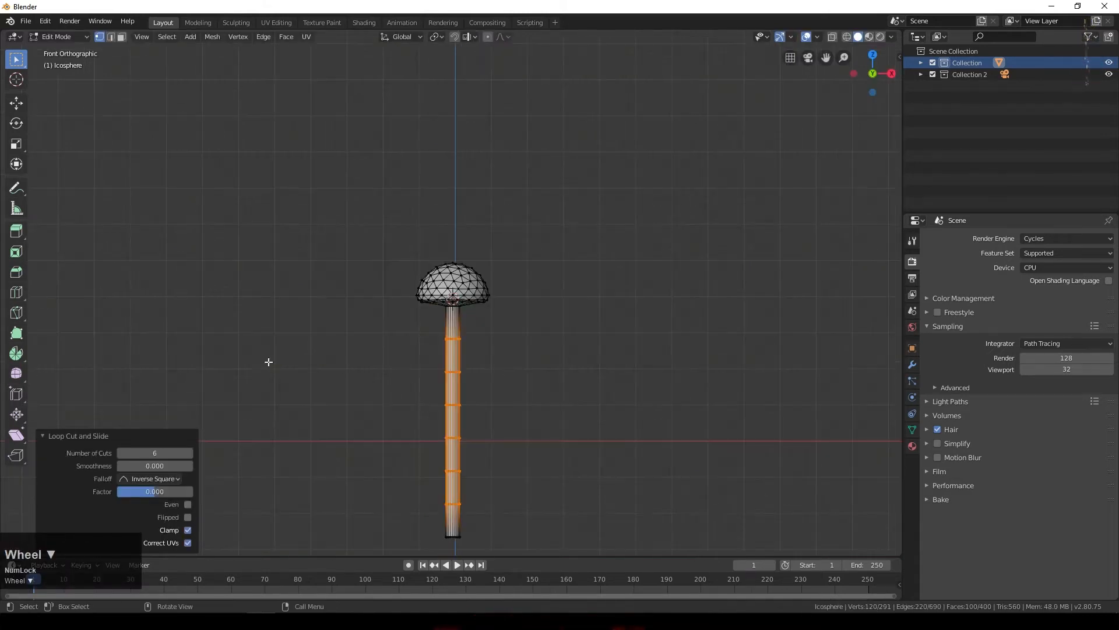
Return to Object Mode and shade the whole mushroom-shaped object smooth
key("Tab")
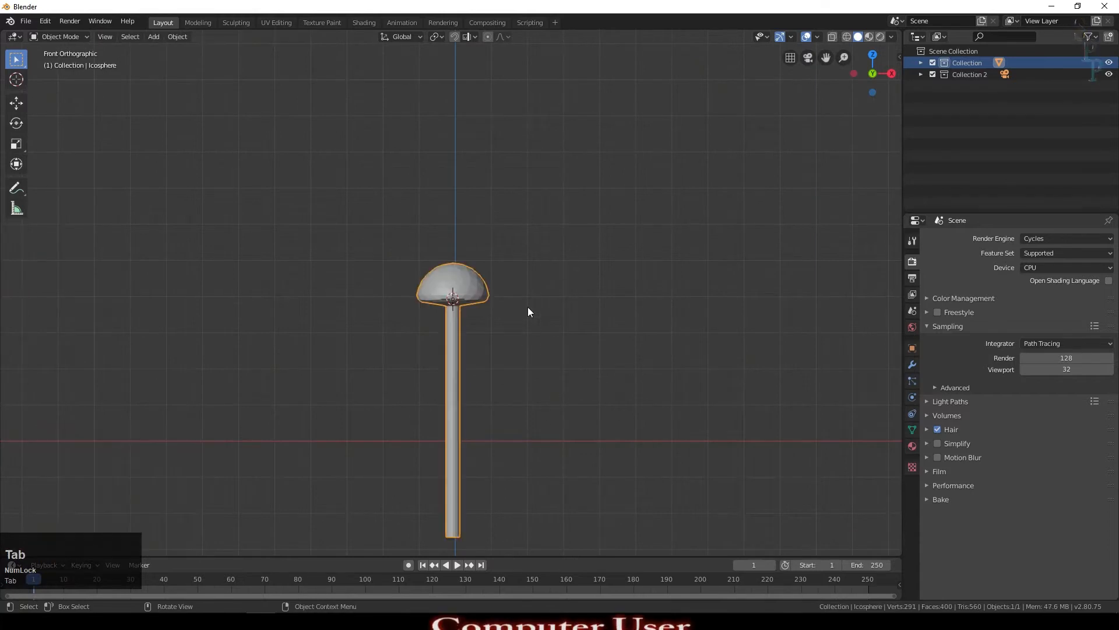
scroll(527, 307, "up", 4)
right_click(469, 273)
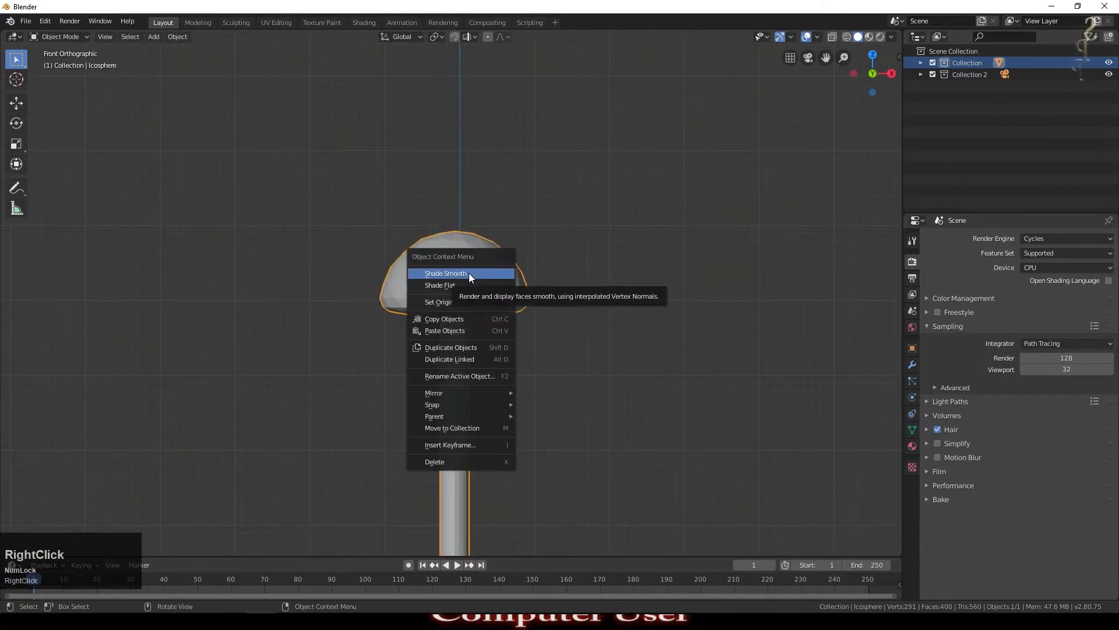
left_click(470, 274)
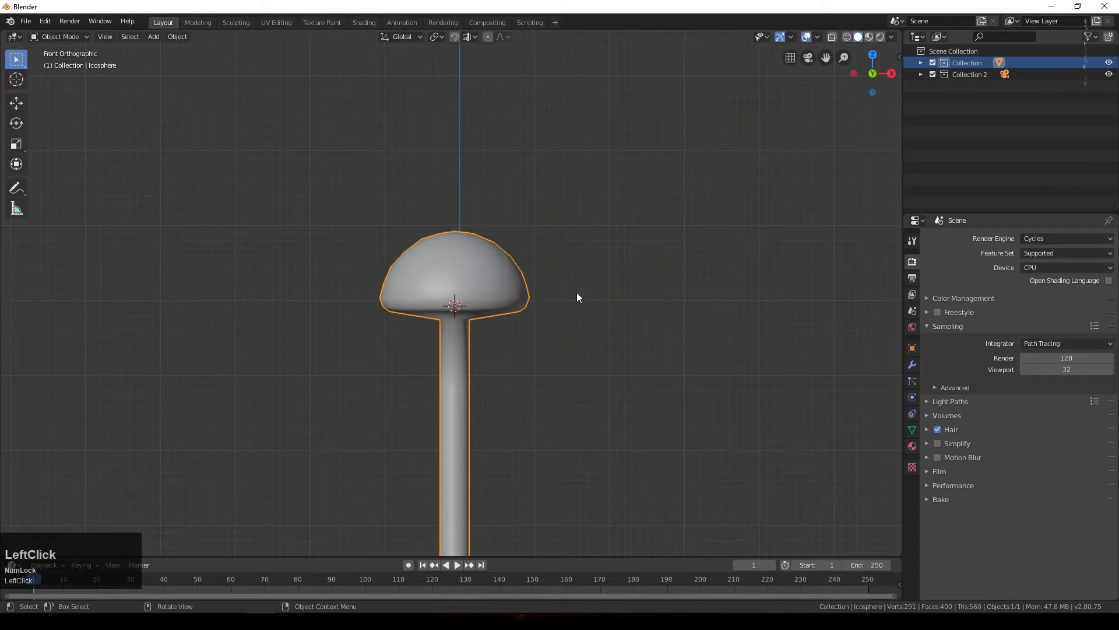
In Edit Mode, grow the selection over the stem and cap underside, and create a material named Dandy-Stem
key("Tab")
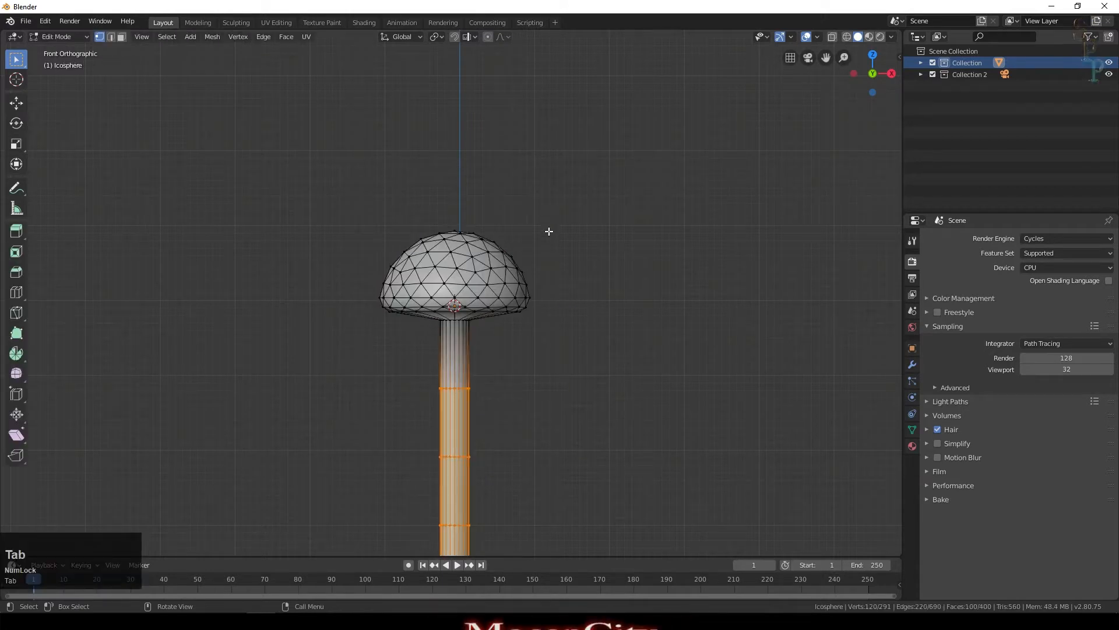
key("ctrl+KP_Add")
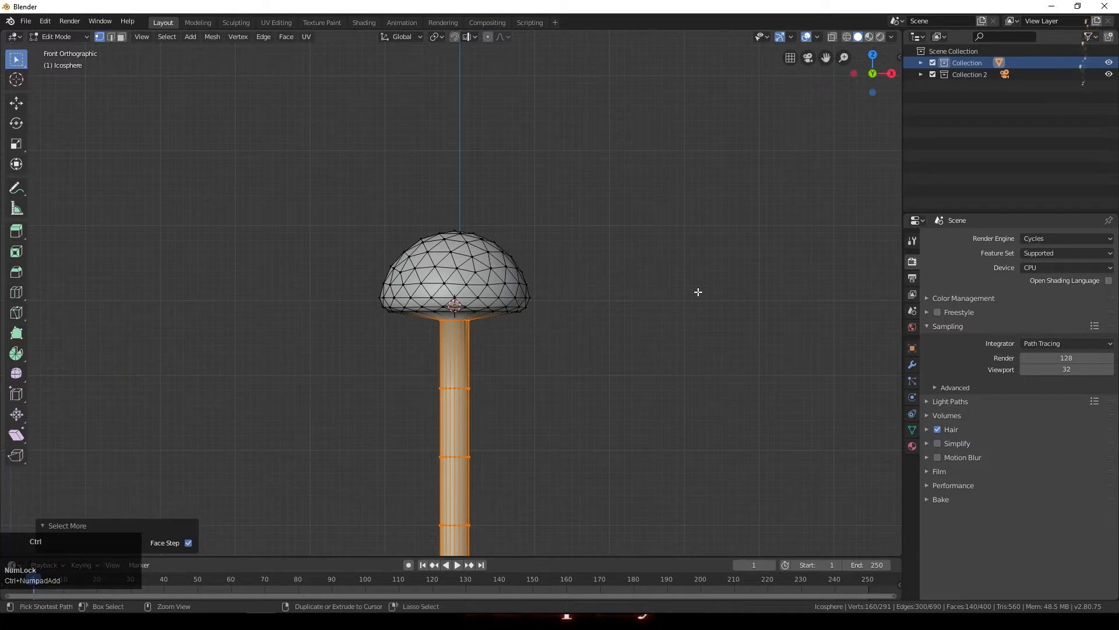
key("ctrl+KP_Add")
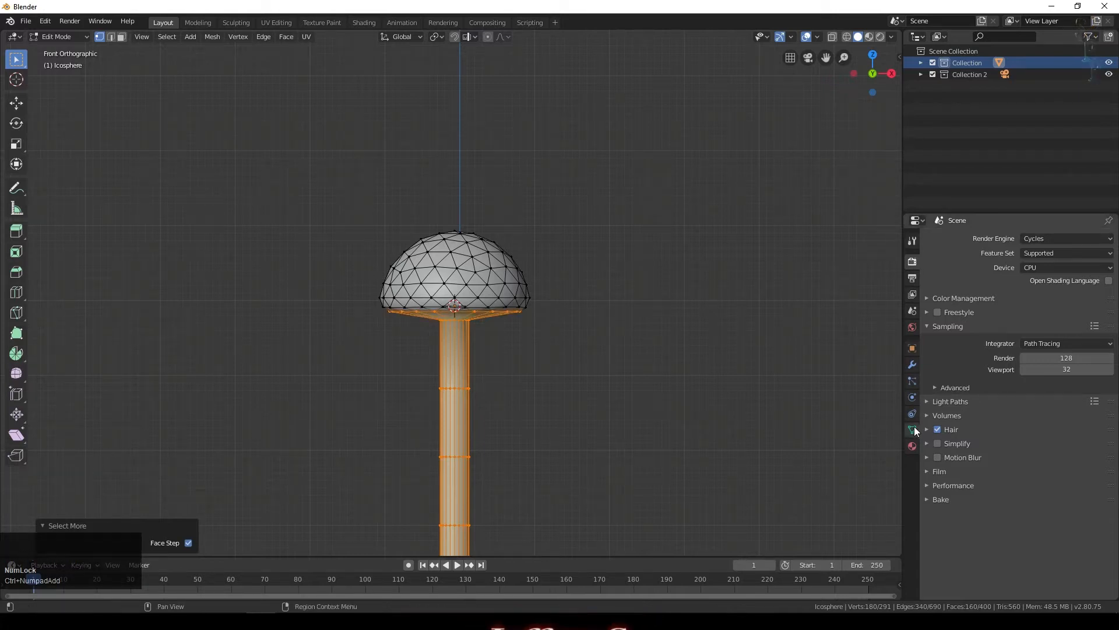
left_click(912, 445)
left_click(998, 290)
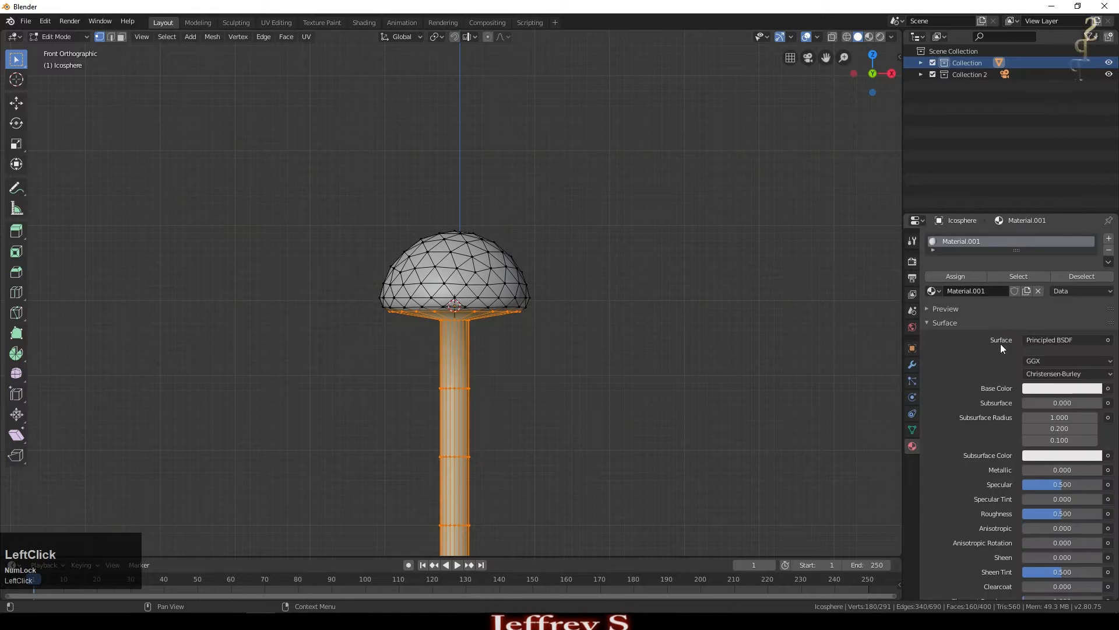
left_click(985, 290)
type("Dand")
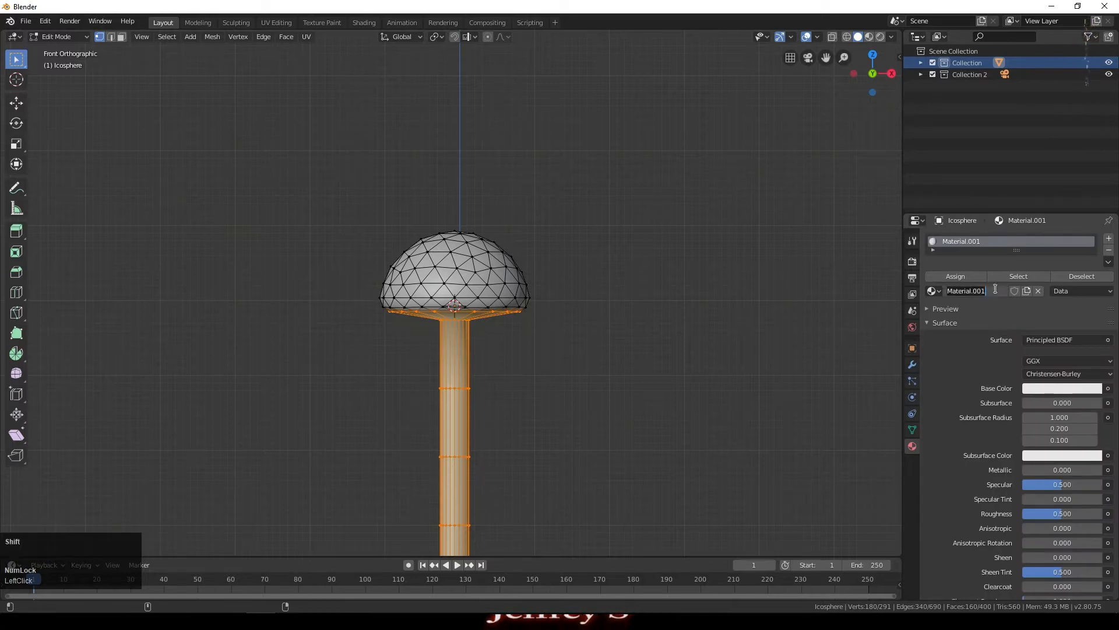
type("y-Stem")
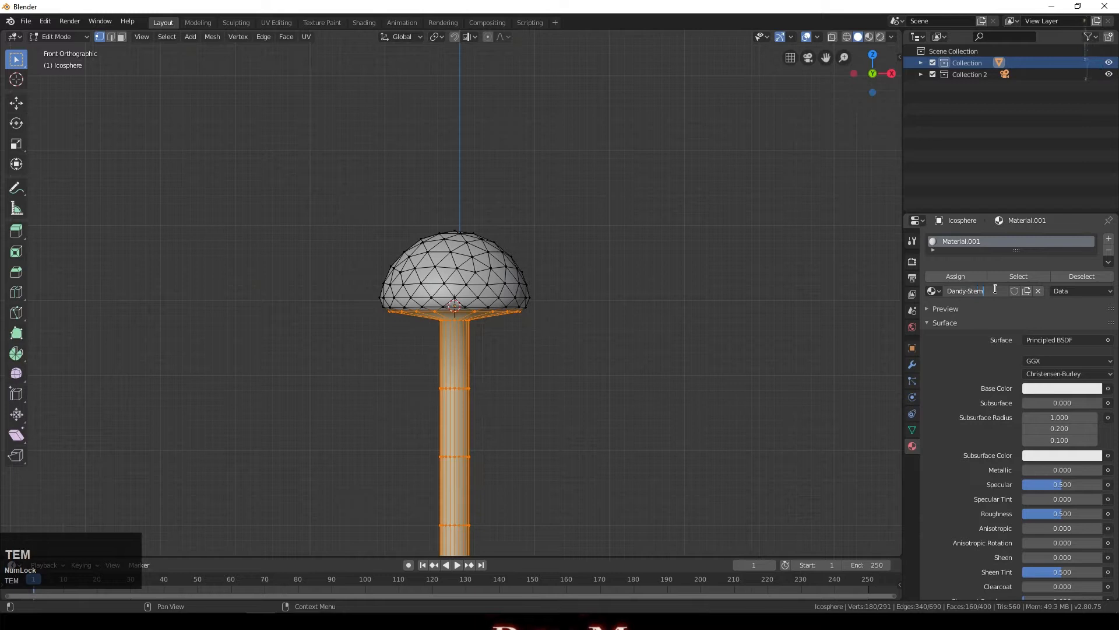
key("Return")
Give Dandy-Stem a yellow-green base colour and a green viewport display colour with hue about 0.310 and saturation 0.688
left_click(1062, 388)
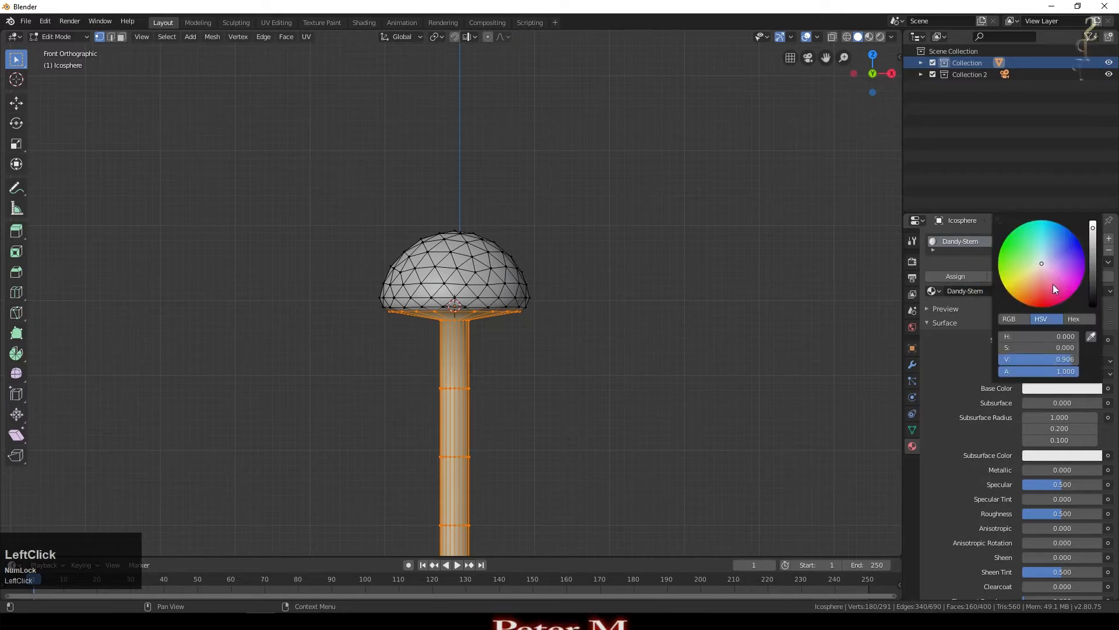
left_click(1014, 251)
scroll(953, 371, "down", 8)
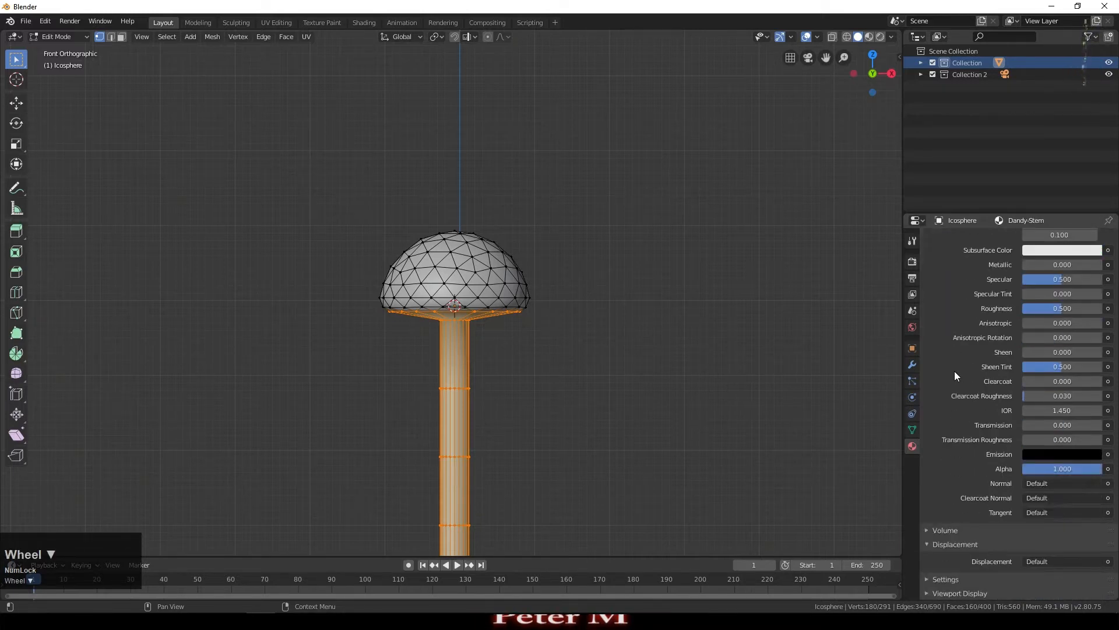
scroll(986, 563, "down", 2)
left_click(1041, 564)
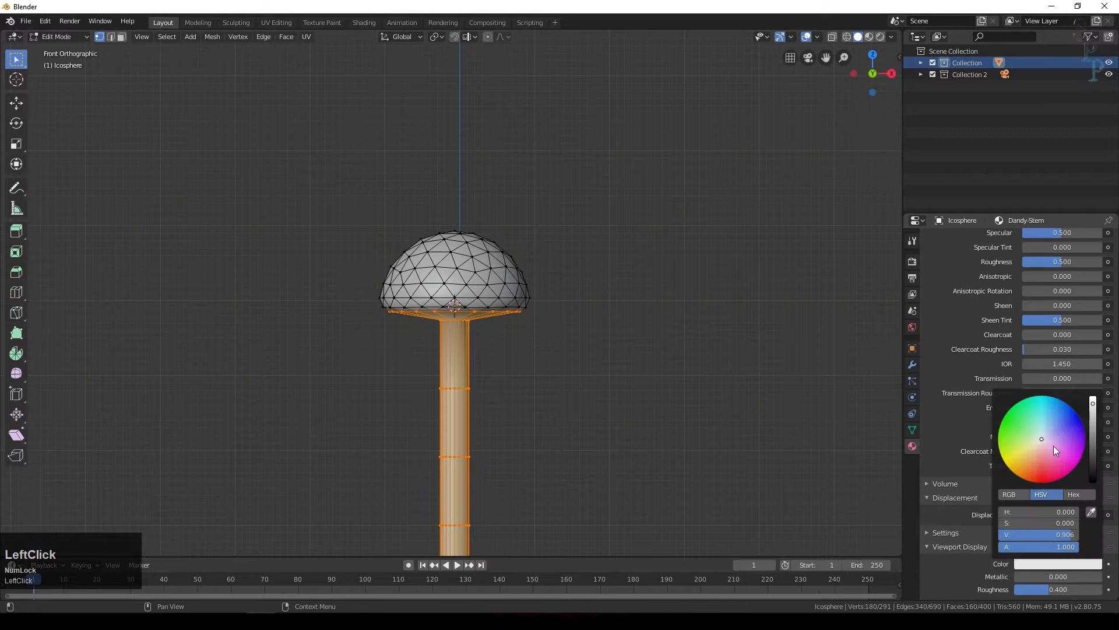
left_click(1008, 432)
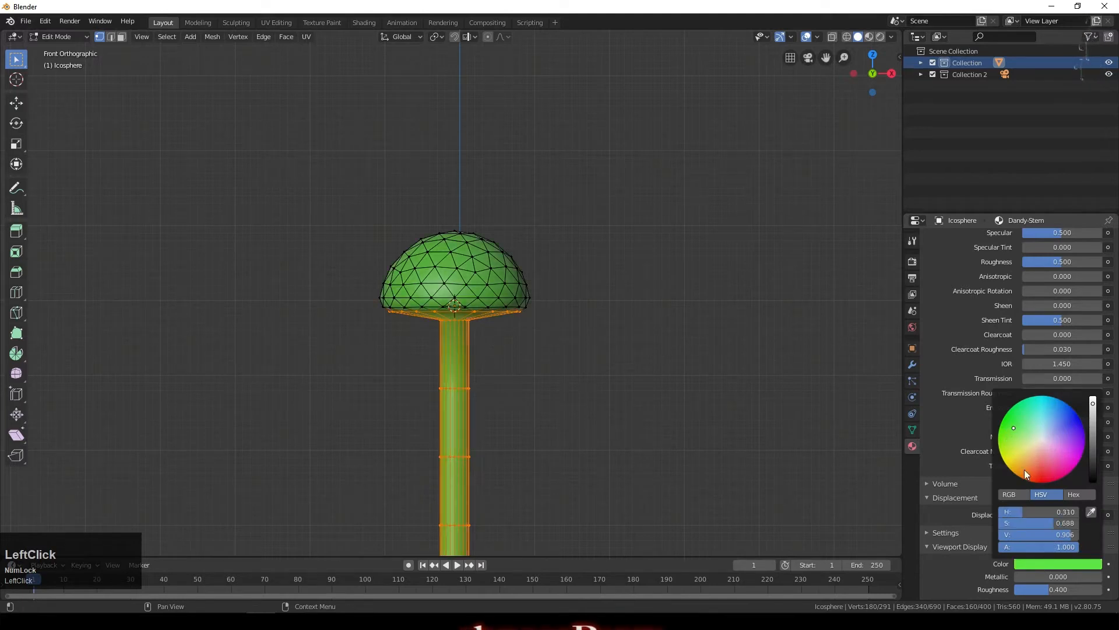
Invert the selection to the domed cap and create a second material named Dandy-Head in a new slot
scroll(991, 408, "up", 5)
scroll(210, 91, "up", 1)
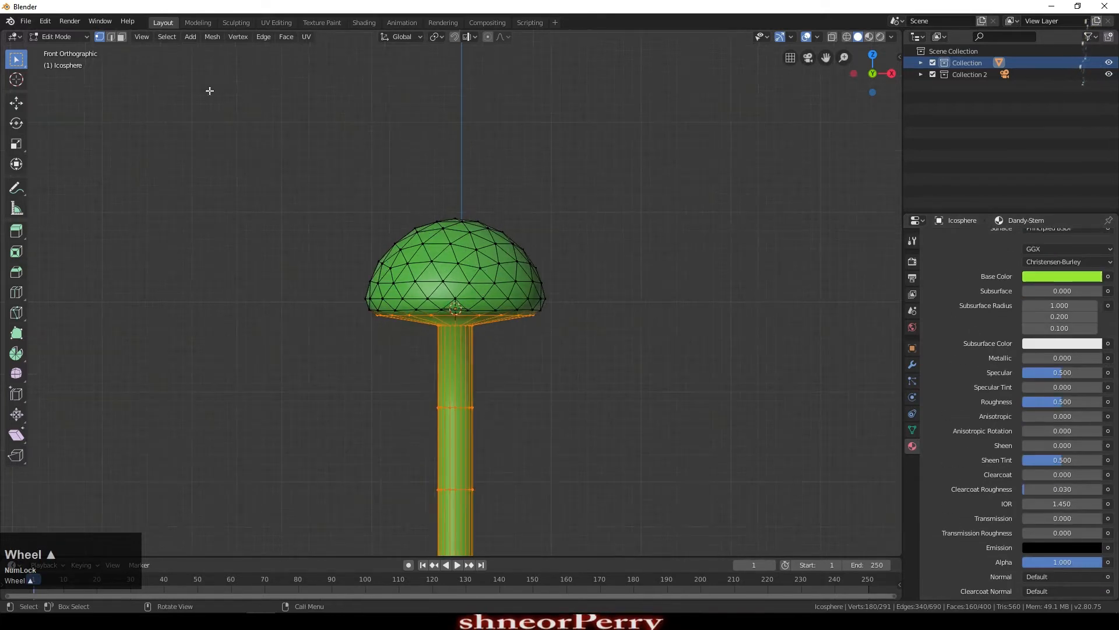
left_click(170, 38)
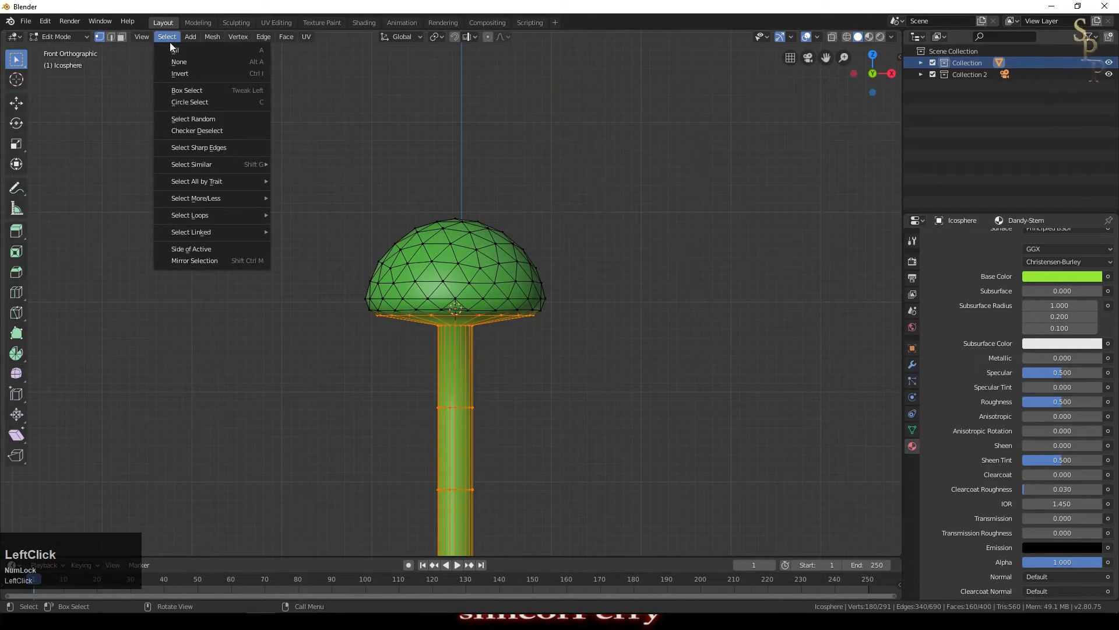
left_click(175, 73)
scroll(990, 331, "up", 4)
left_click(1108, 241)
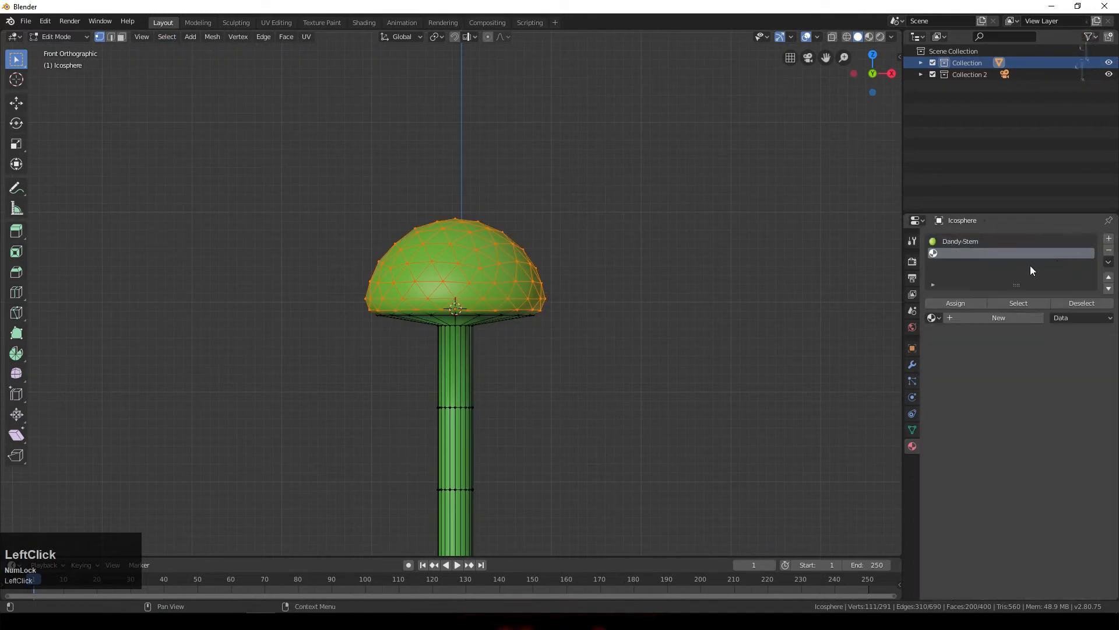
left_click(978, 320)
type("Dandy-Head")
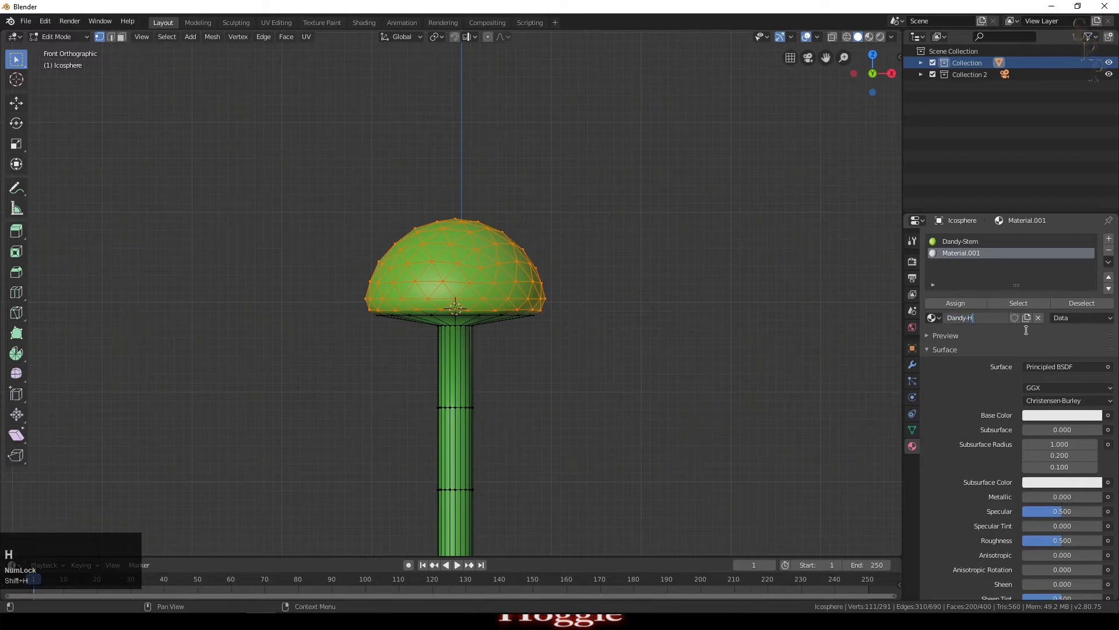
key("Return")
Set both the base colour and the viewport display colour of Dandy-Head to pale yellow
scroll(1055, 392, "down", 1)
left_click(1055, 393)
left_click_drag(1032, 273, 1026, 272)
scroll(1010, 416, "down", 11)
left_click(1052, 564)
scroll(949, 315, "up", 12)
Assign Dandy-Head to the cap, then grow the selection by one ring and assign the material again to cover the rim
left_click(963, 303)
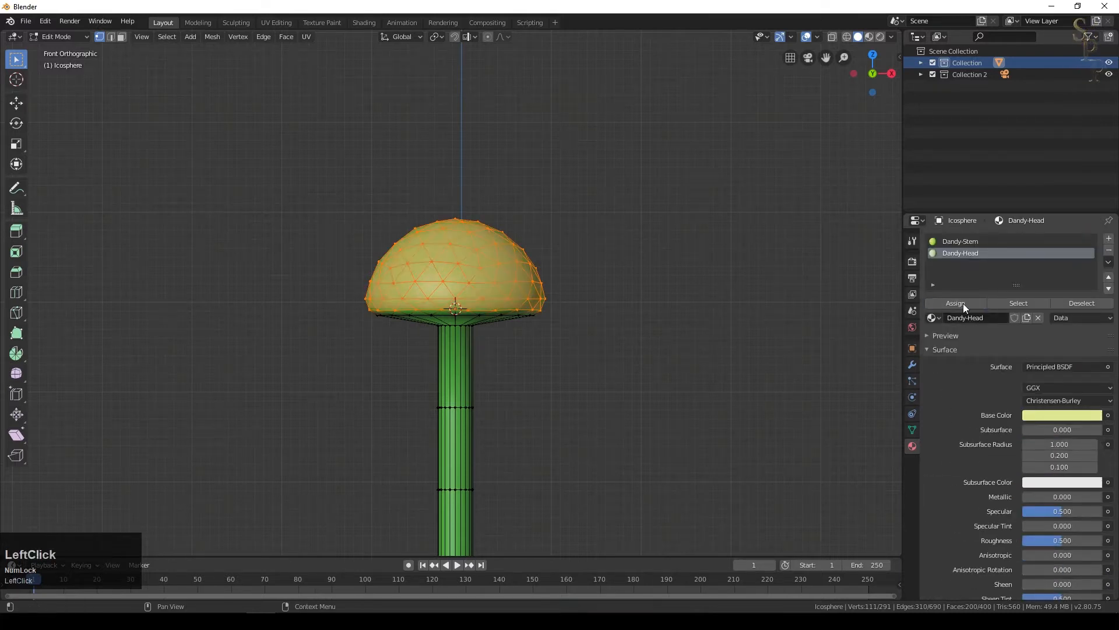
key("Tab")
middle_click_drag(691, 295, 537, 295)
key("Tab")
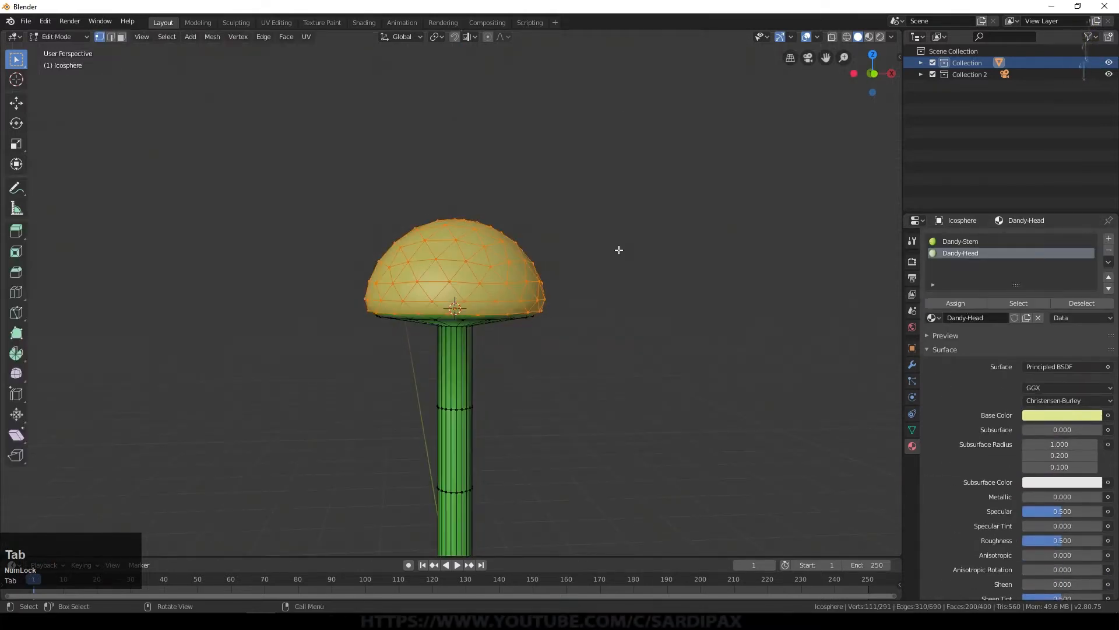
key("ctrl+KP_Add")
left_click(955, 303)
middle_click_drag(552, 268, 532, 295)
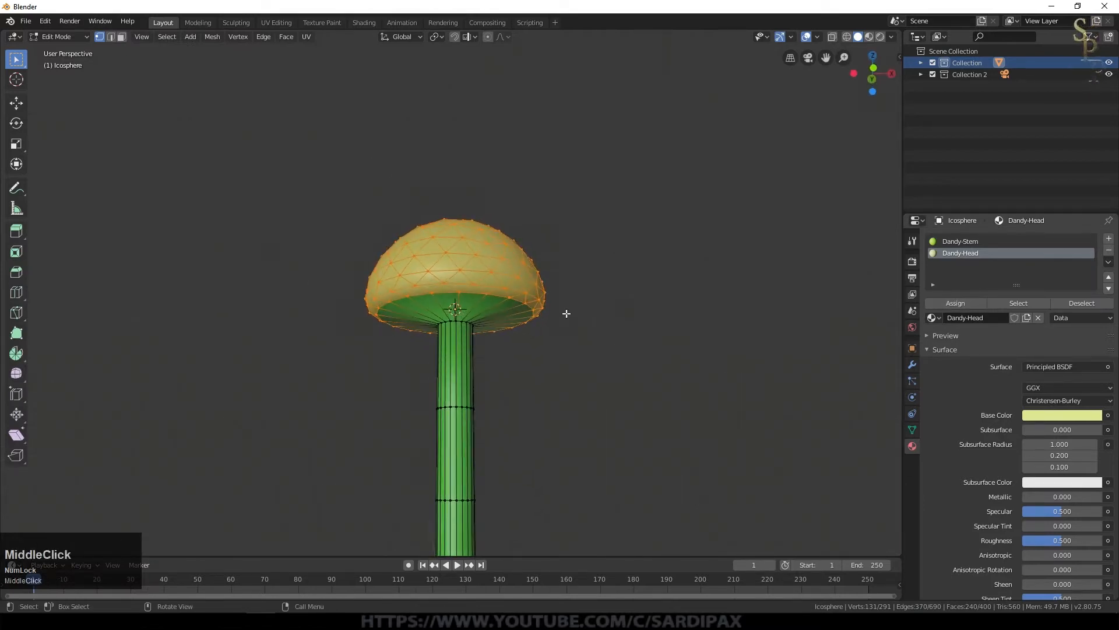
In Object Mode, apply a level 1 subdivision surface to the object
key("Tab")
key("KP_1")
scroll(520, 227, "up", 3)
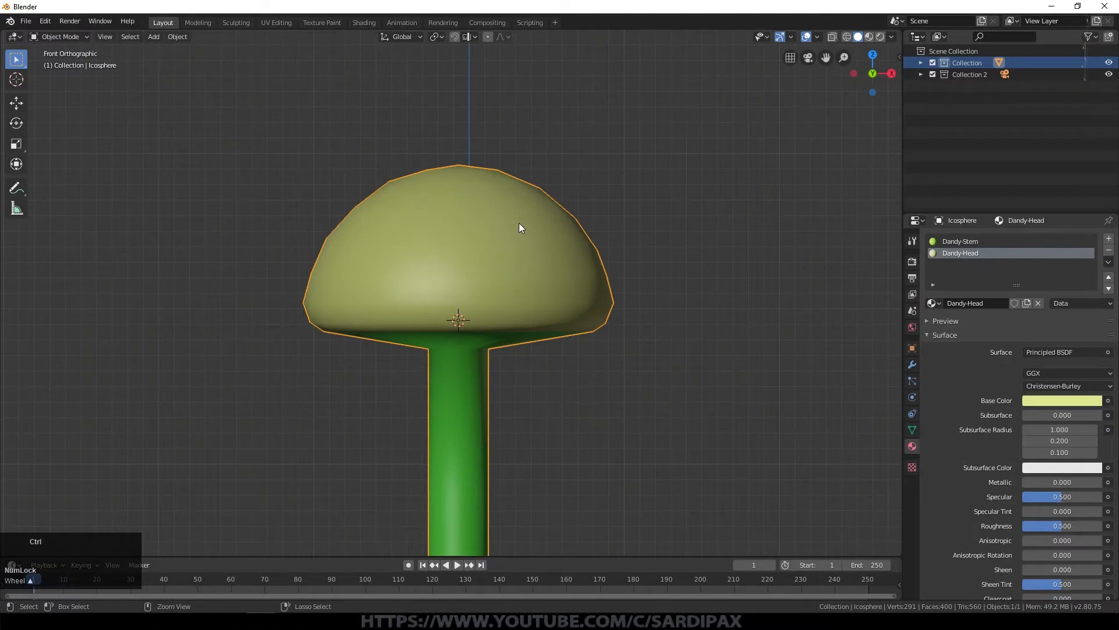
key("ctrl+1")
scroll(489, 298, "down", 2)
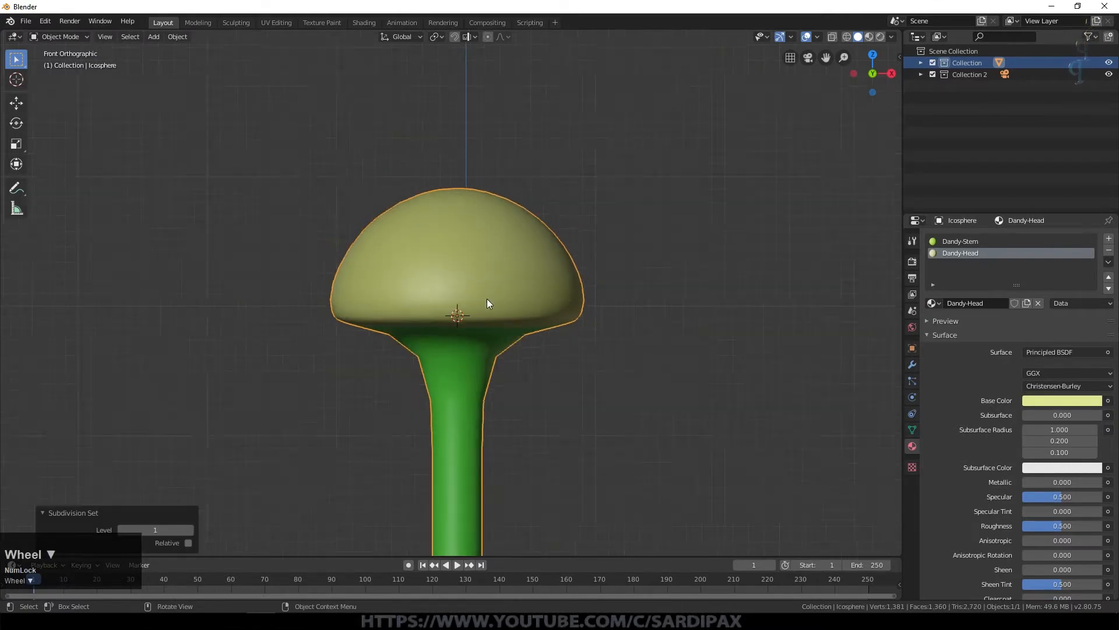
Add one loop cut to the stem and slide it up just below the cap, by a factor of about 0.95
key("Tab")
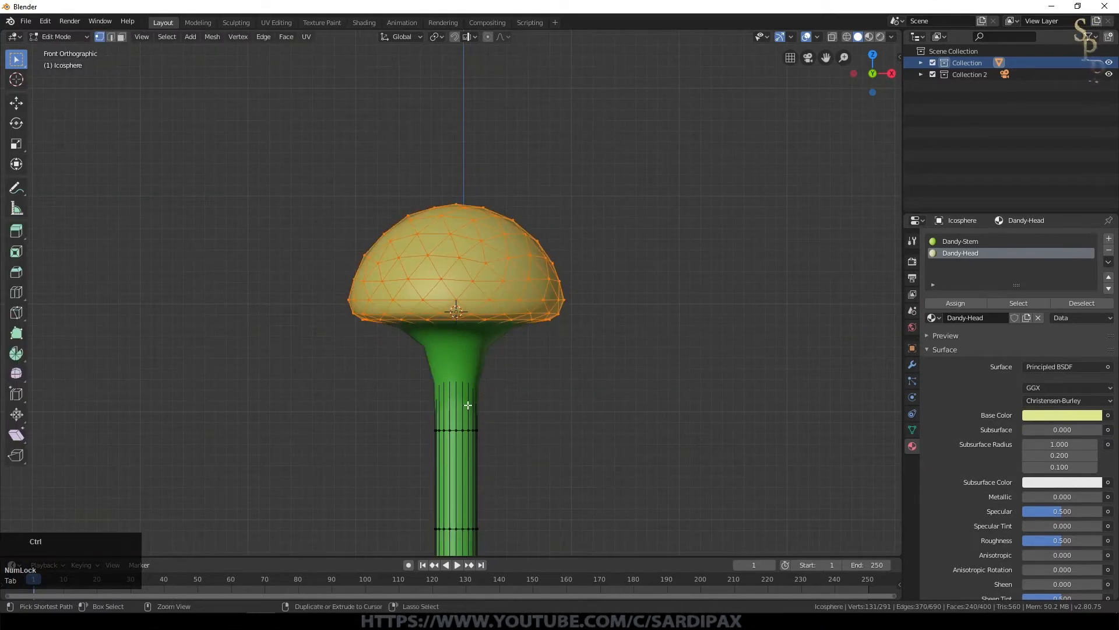
key("ctrl+r")
left_click(468, 405)
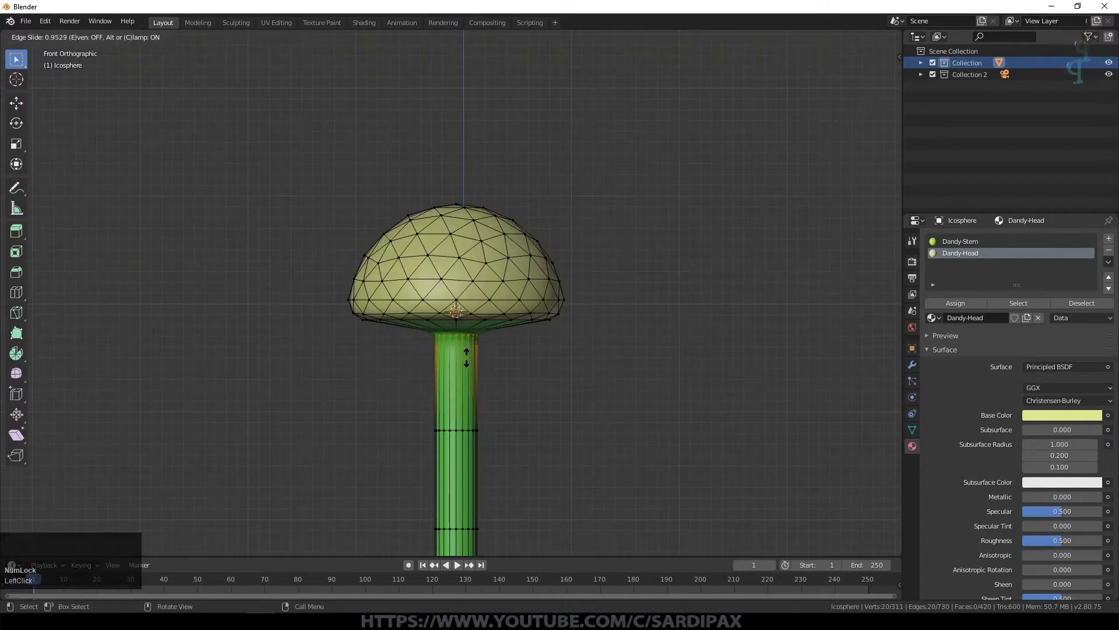
left_click(466, 357)
key("Tab")
middle_click_drag(366, 319, 536, 366)
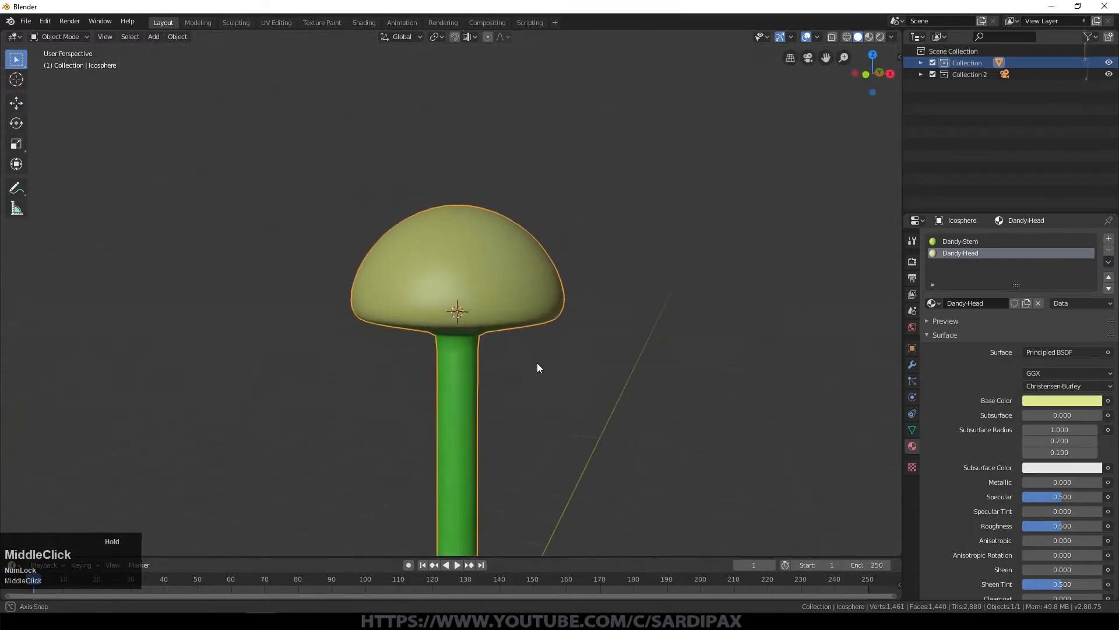
In Edit Mode, clear the selection and select only the cap faces that use the Dandy-Head material
key("Tab")
scroll(521, 256, "up", 4)
middle_click_drag(532, 255, 555, 332)
key("a")
key("a")
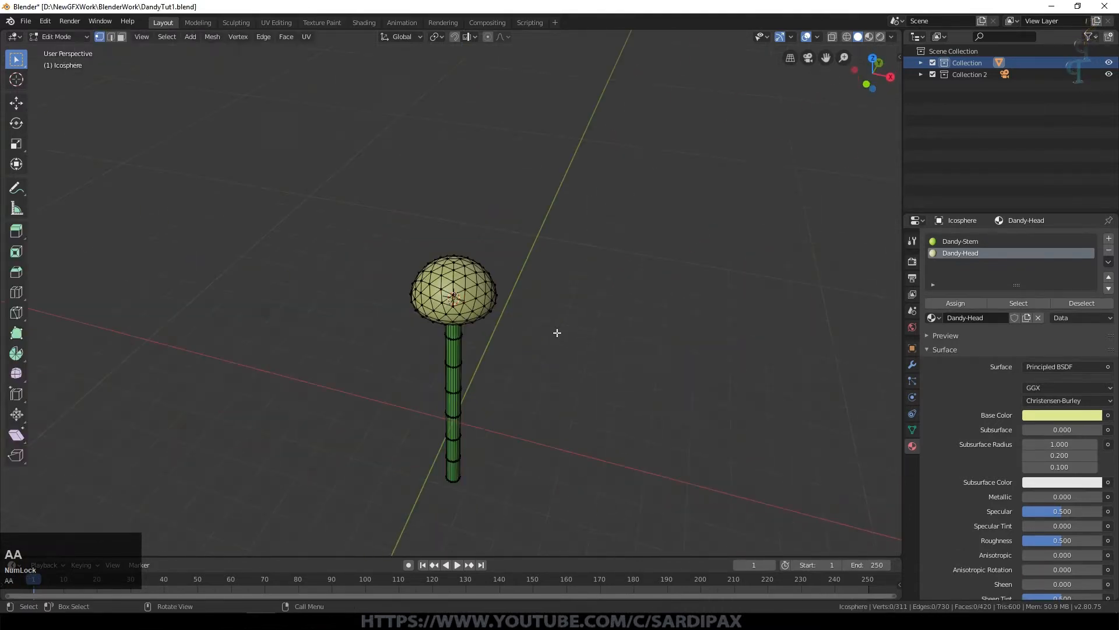
left_click(1033, 300)
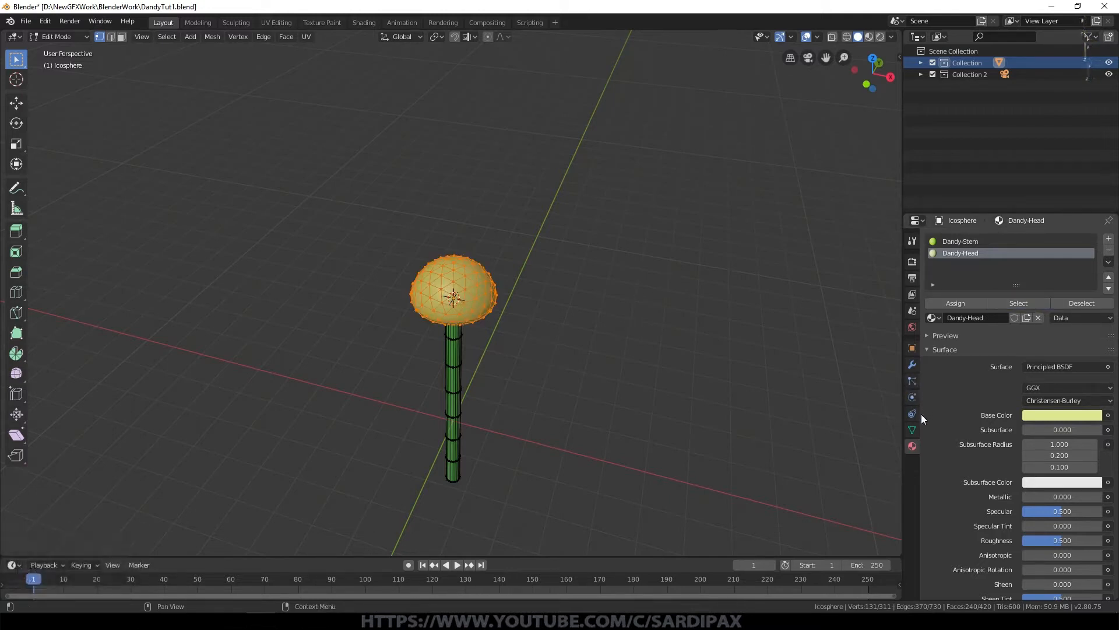
Add a vertex group to the mesh and assign the selected cap vertices to it
left_click(912, 430)
left_click(1109, 273)
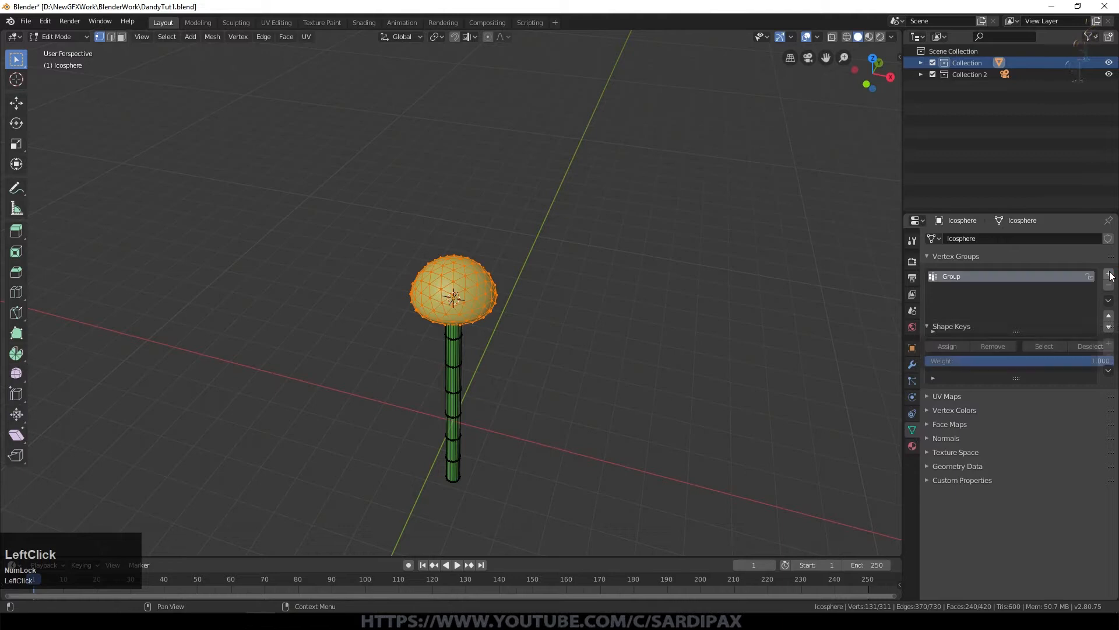
left_click(955, 346)
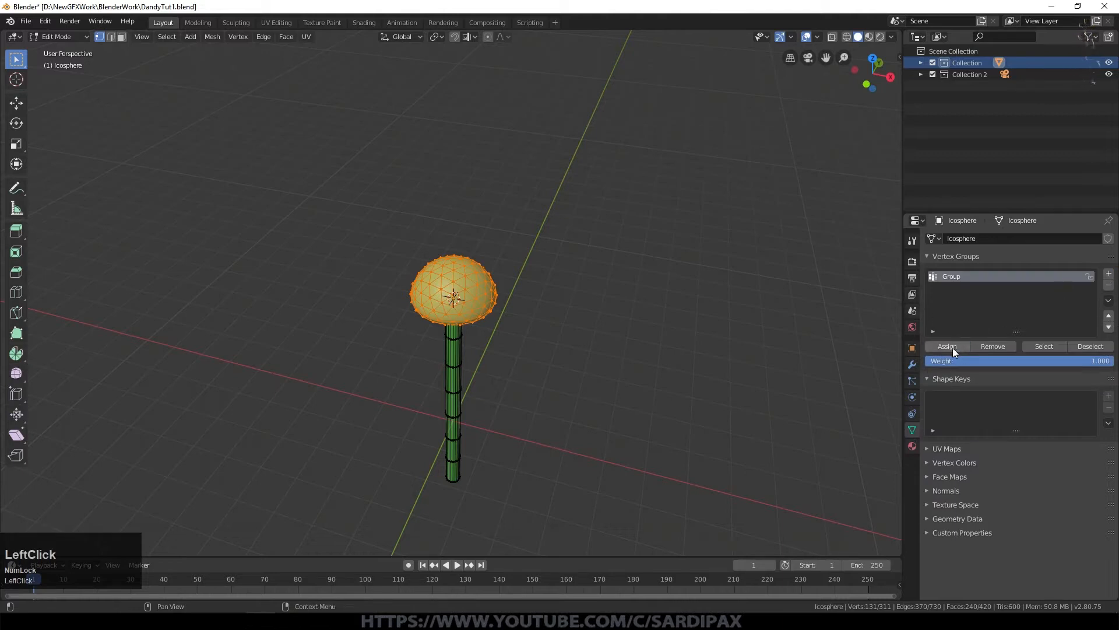
Check the vertex group by deselecting everything and reselecting its vertices, then inspect the model in Object Mode
key("a")
key("a")
key("a")
key("a")
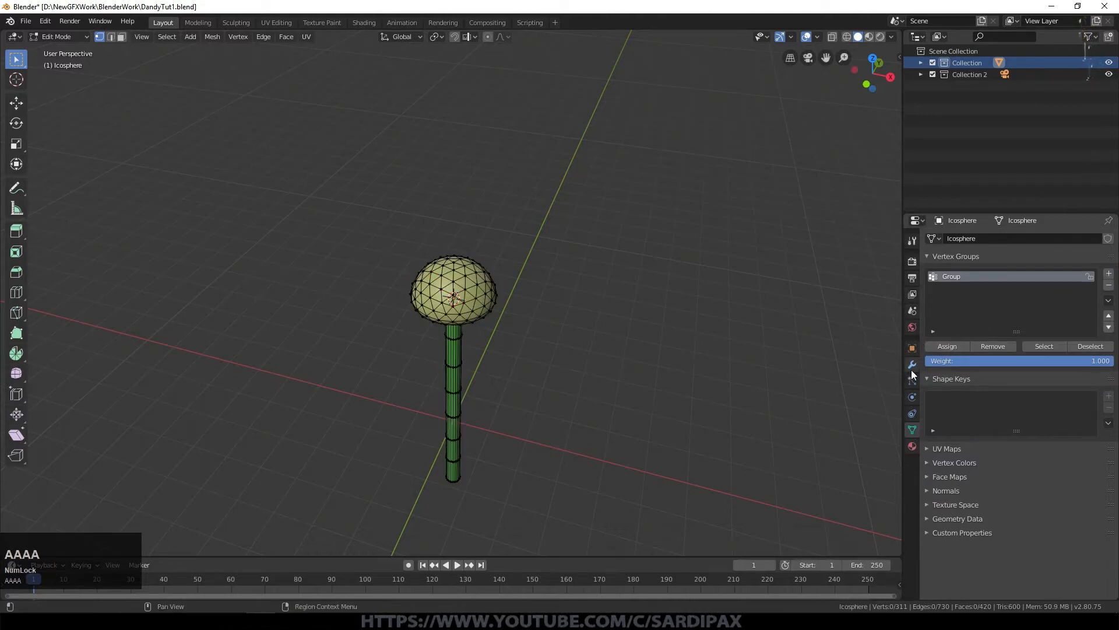
left_click(1044, 346)
middle_click_drag(580, 329, 428, 221)
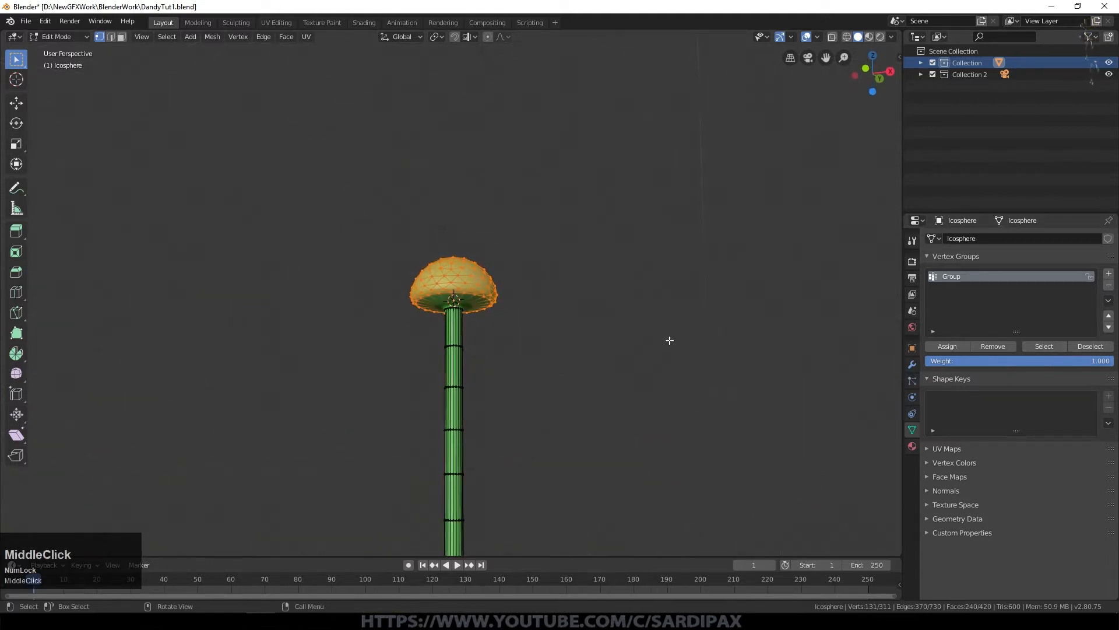
key("Tab")
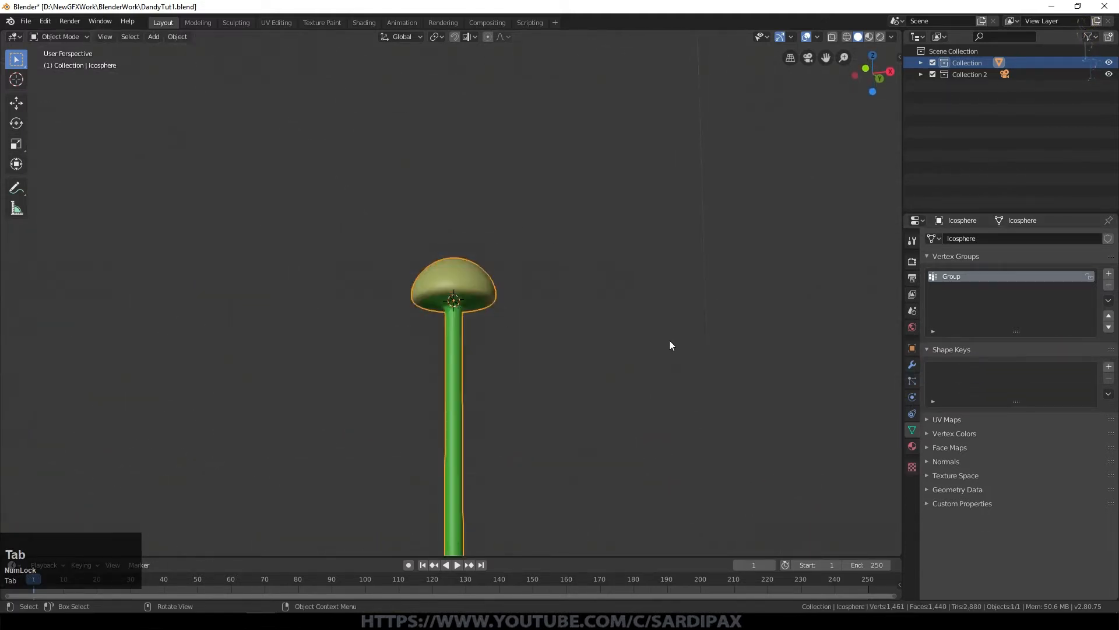
middle_click_drag(670, 343, 679, 315)
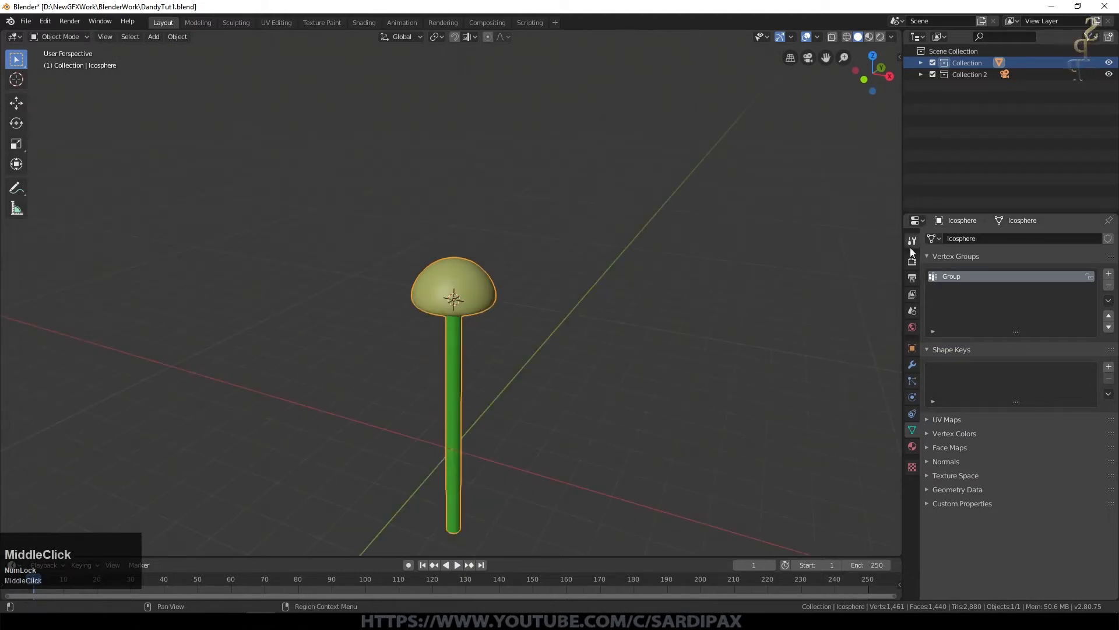
Place the 3D cursor in empty space beside the dandelion and add an ico sphere there
left_click(16, 80)
left_click(637, 334)
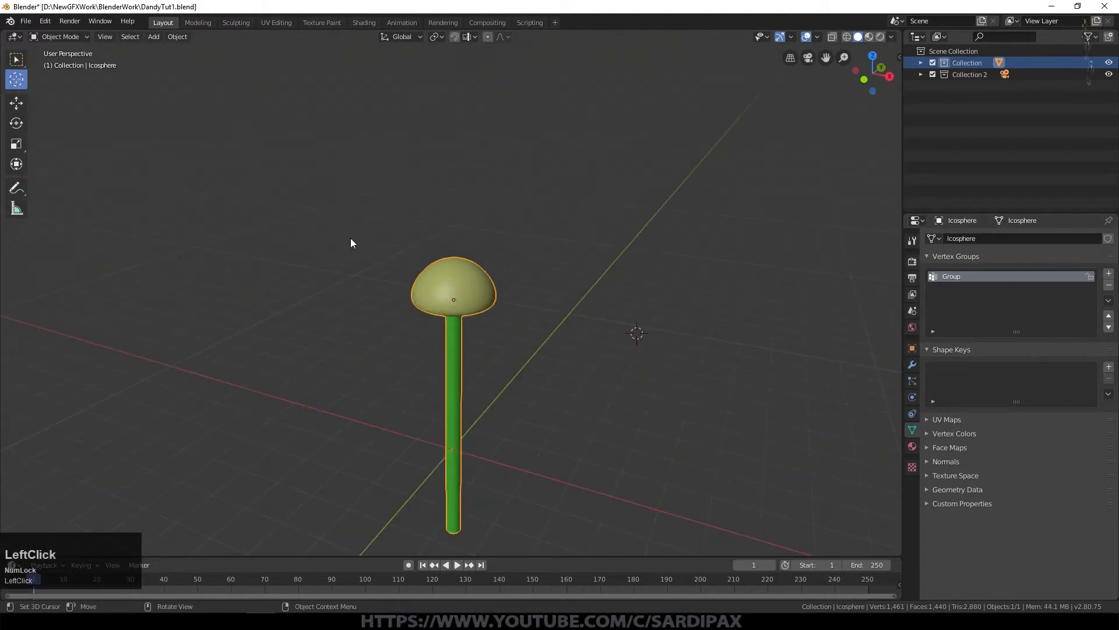
left_click(16, 59)
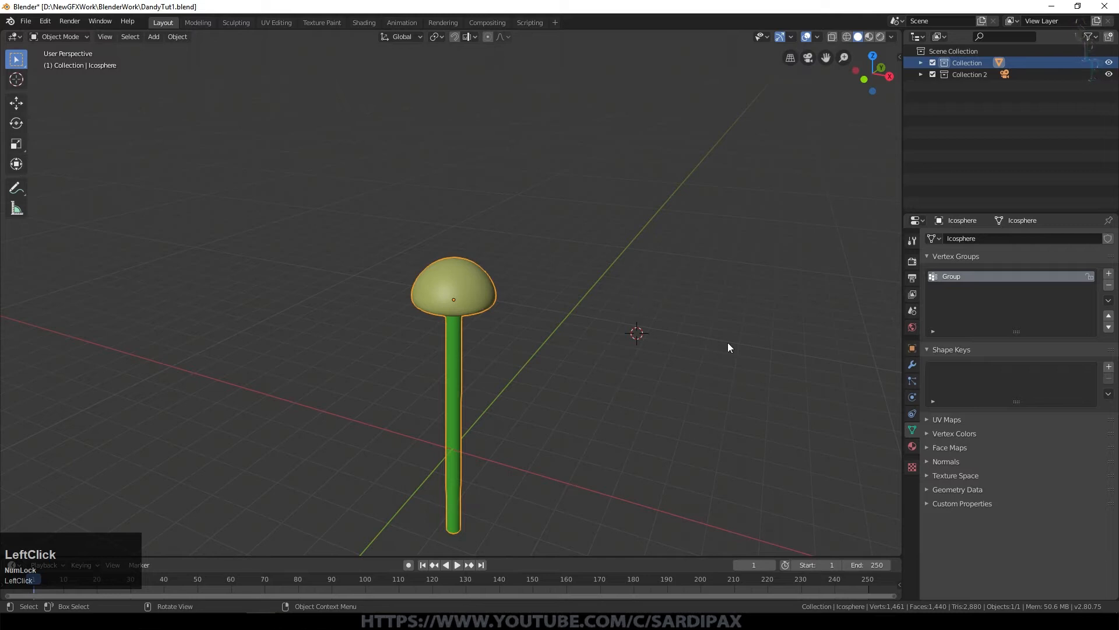
key("shift+a")
mouse_move(727, 342)
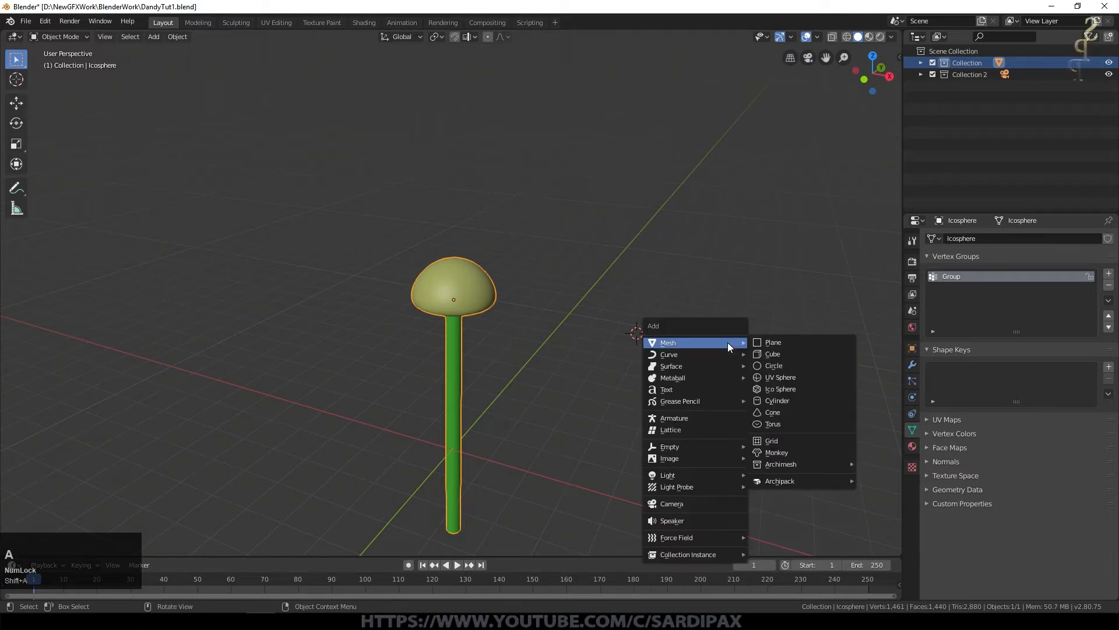
left_click(782, 388)
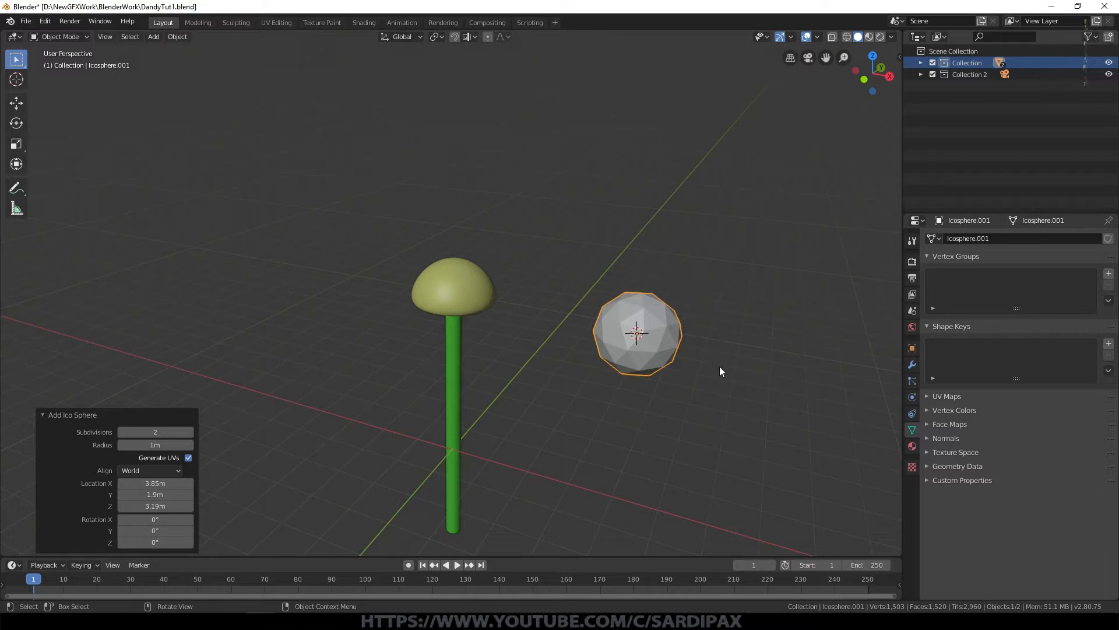
Stretch the new ico sphere along Z by a factor of about 3.41 and shade it smooth
key("s")
key("z")
left_click(48, 404)
middle_click(667, 381)
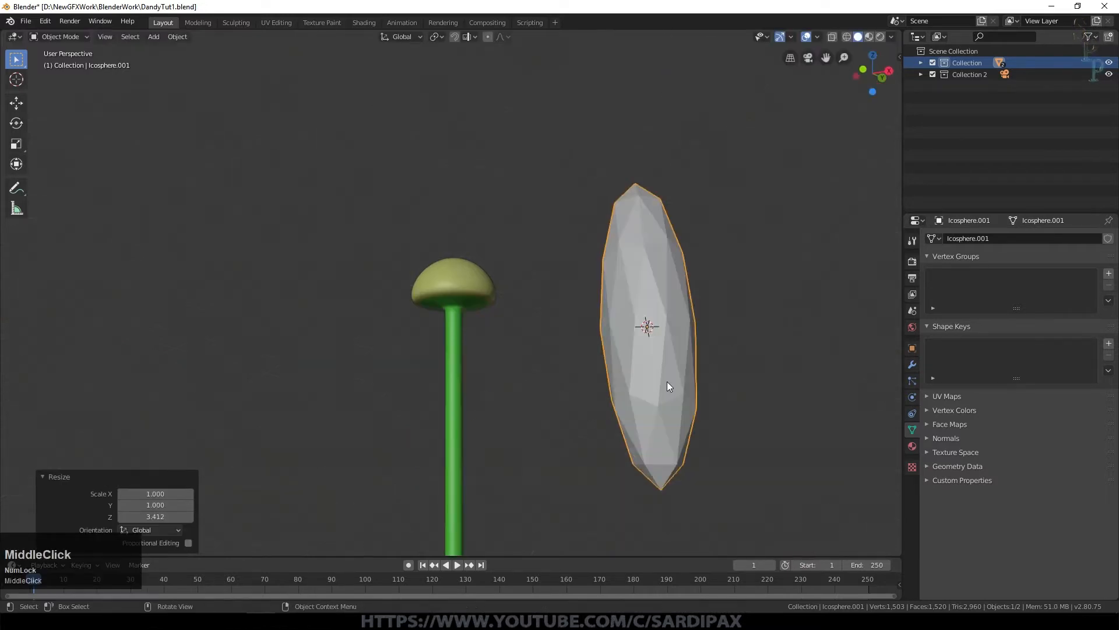
key("KP_1")
middle_click_drag(681, 344, 565, 358, "shift")
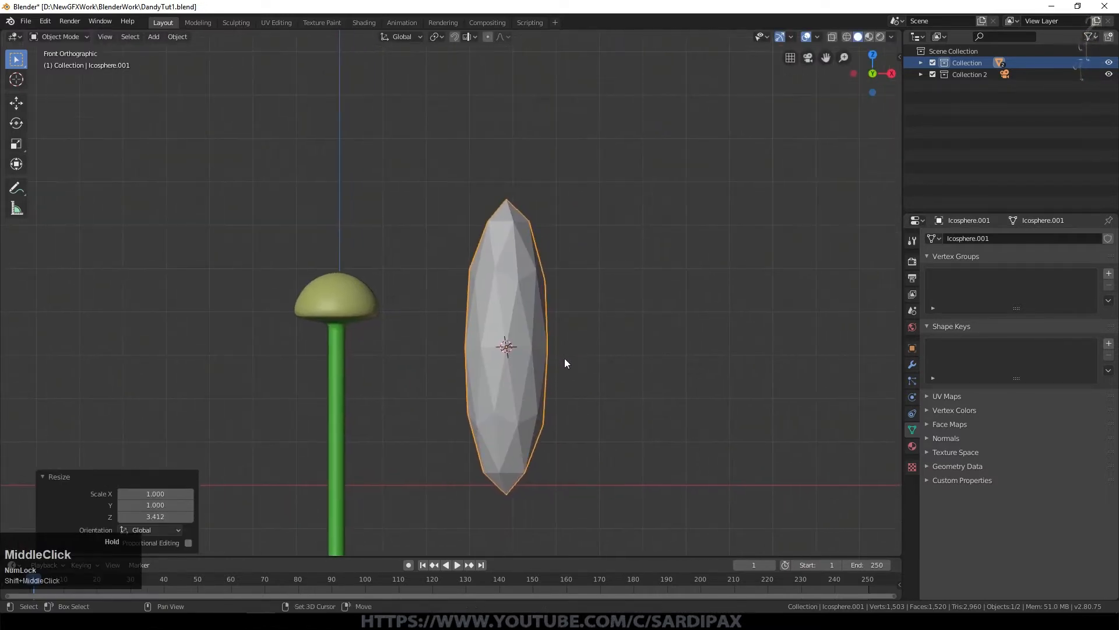
right_click(536, 356)
left_click(536, 354)
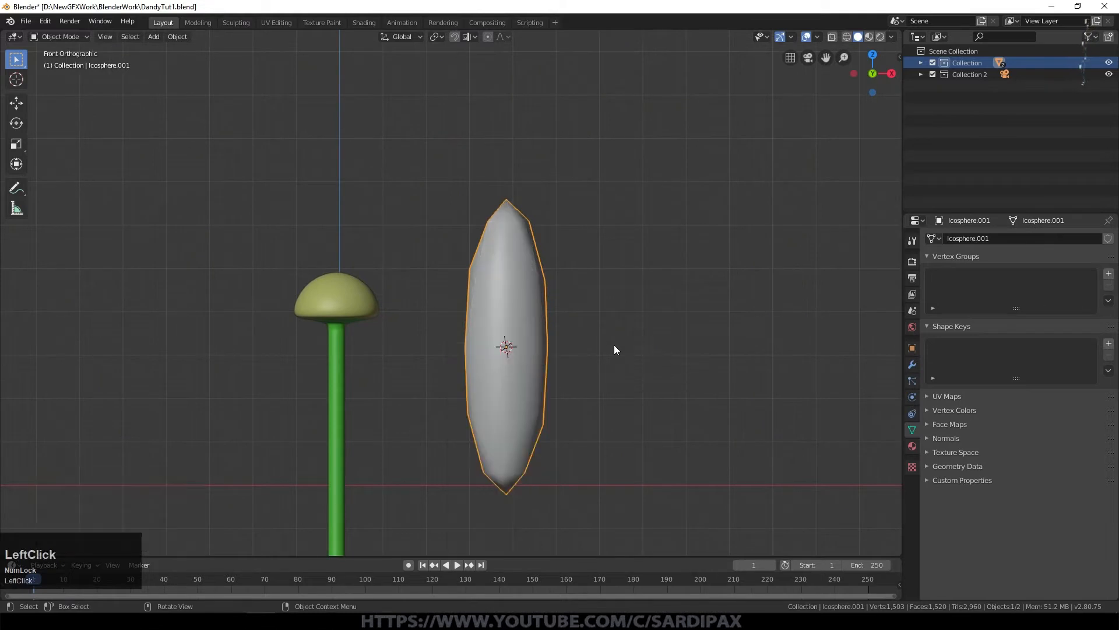
In Edit Mode, delete the single topmost vertex of the stretched sphere to leave it open
middle_click_drag(600, 340, 576, 188)
key("KP_1")
key("Tab")
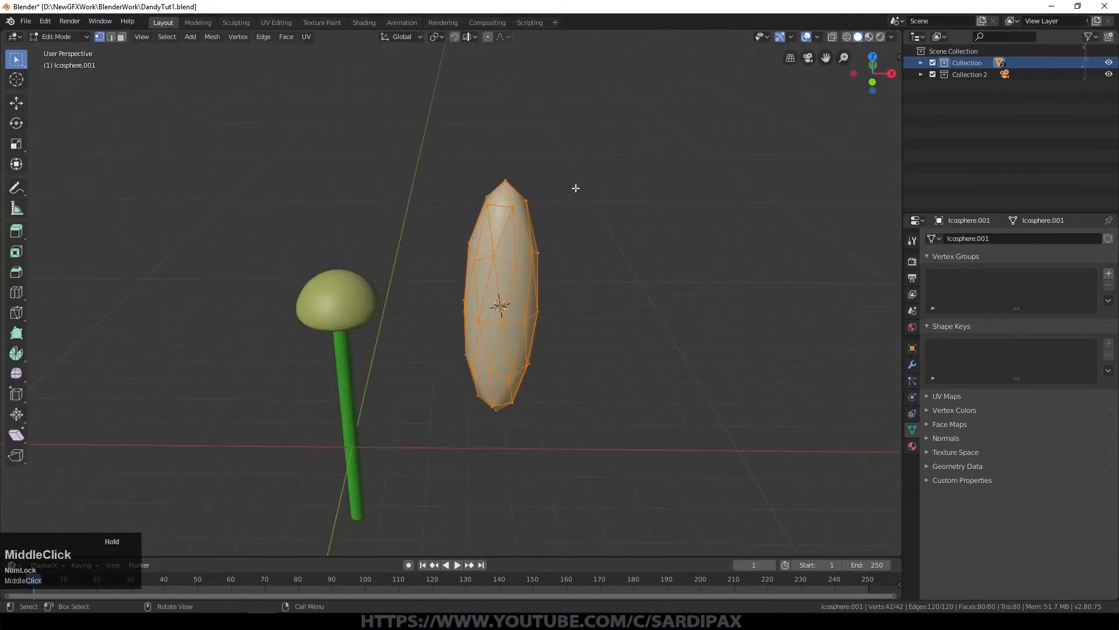
left_click(507, 180)
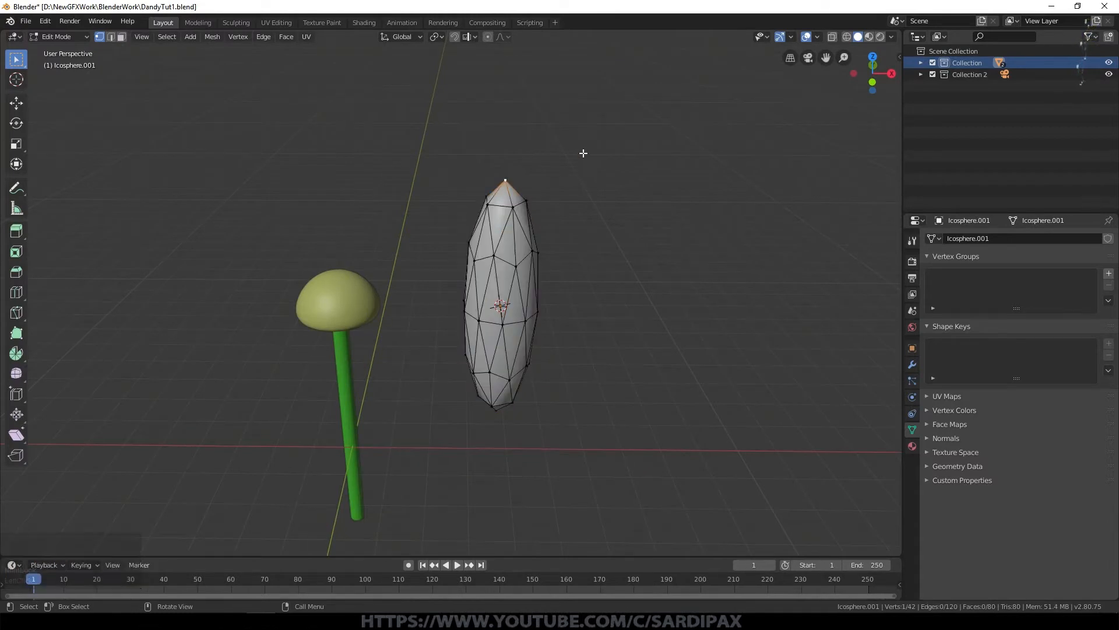
key("x")
left_click(582, 154)
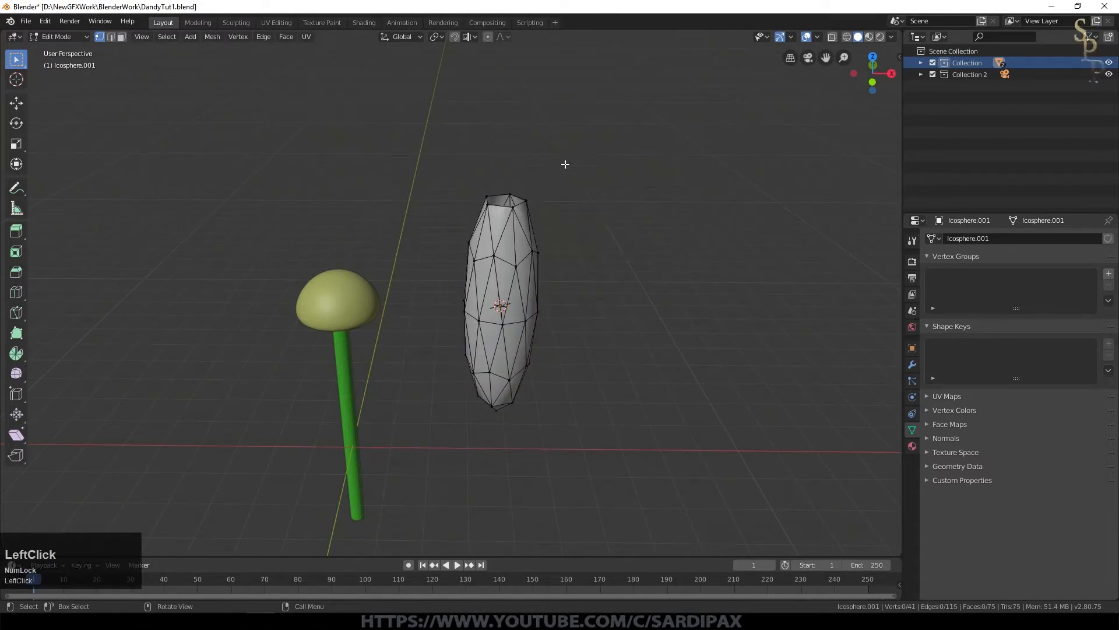
Select the open top edge loop, scale it inward, and lower it along Z
left_click(502, 206, "alt")
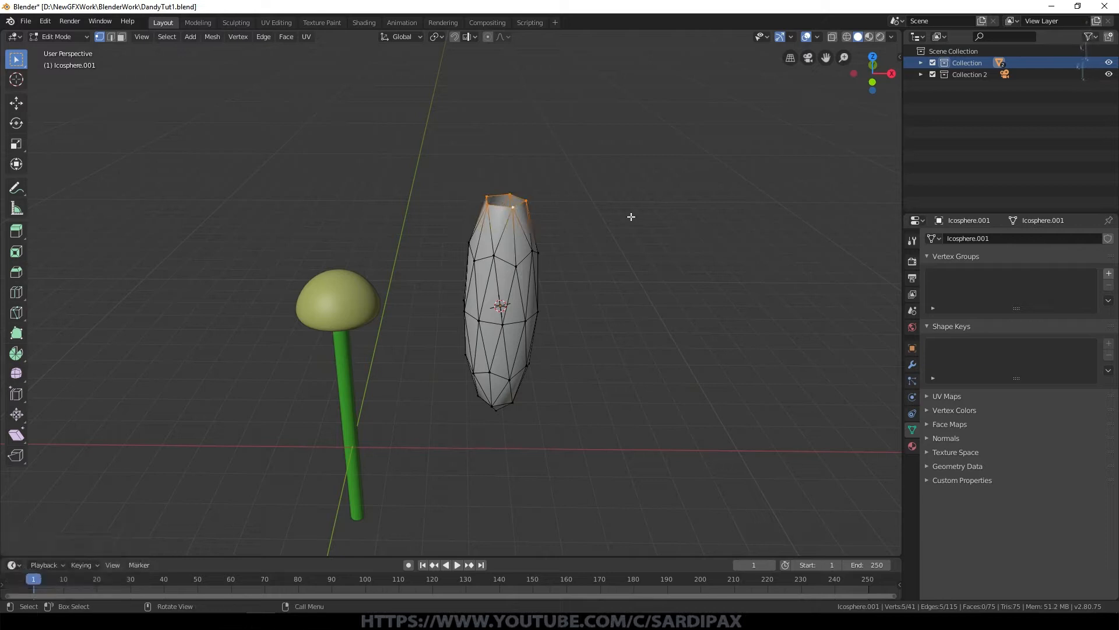
key("s")
left_click(577, 208)
key("g")
key("z")
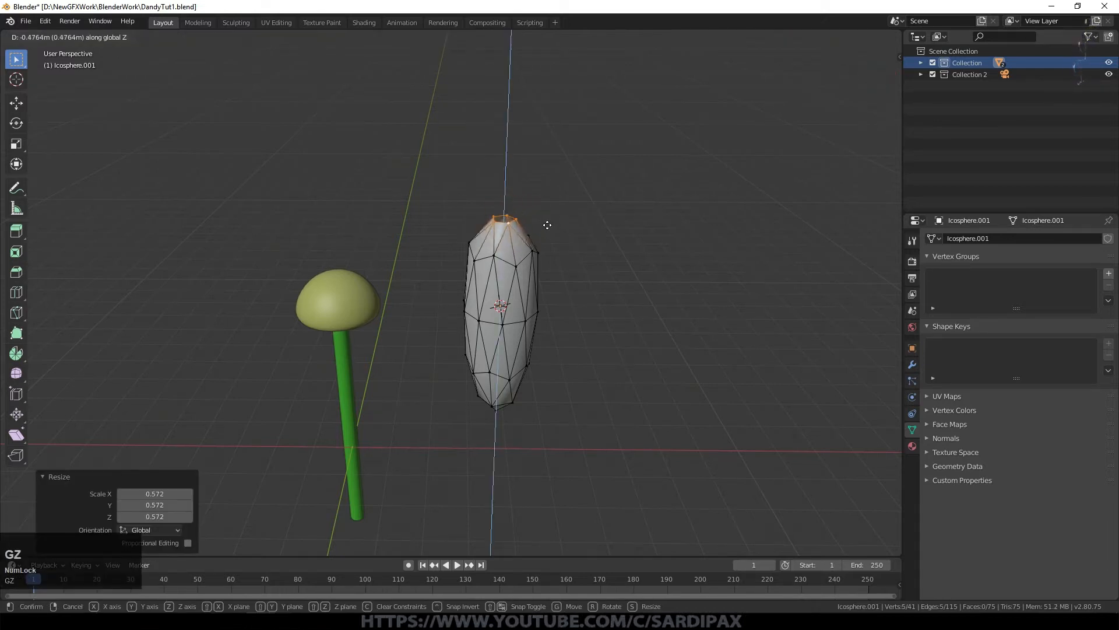
left_click(551, 232)
In Object Mode, scale the seed down by about 0.36 and again by 0.82, then move it about 5.6 m along X
key("KP_1")
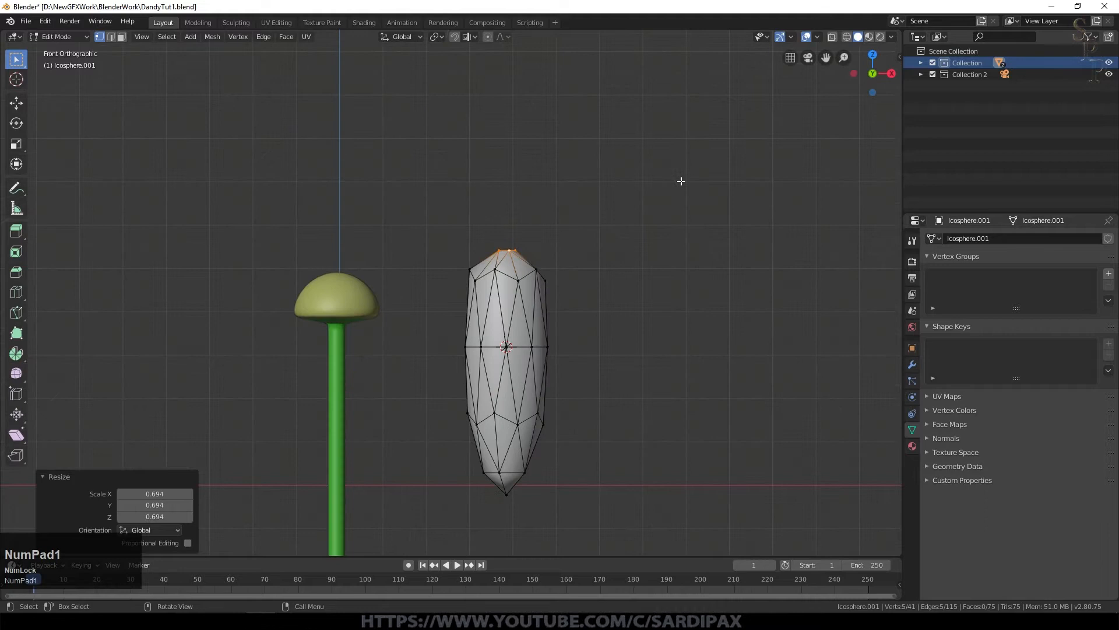
scroll(684, 178, "down", 1)
scroll(684, 178, "down", 2)
key("Tab")
key("s")
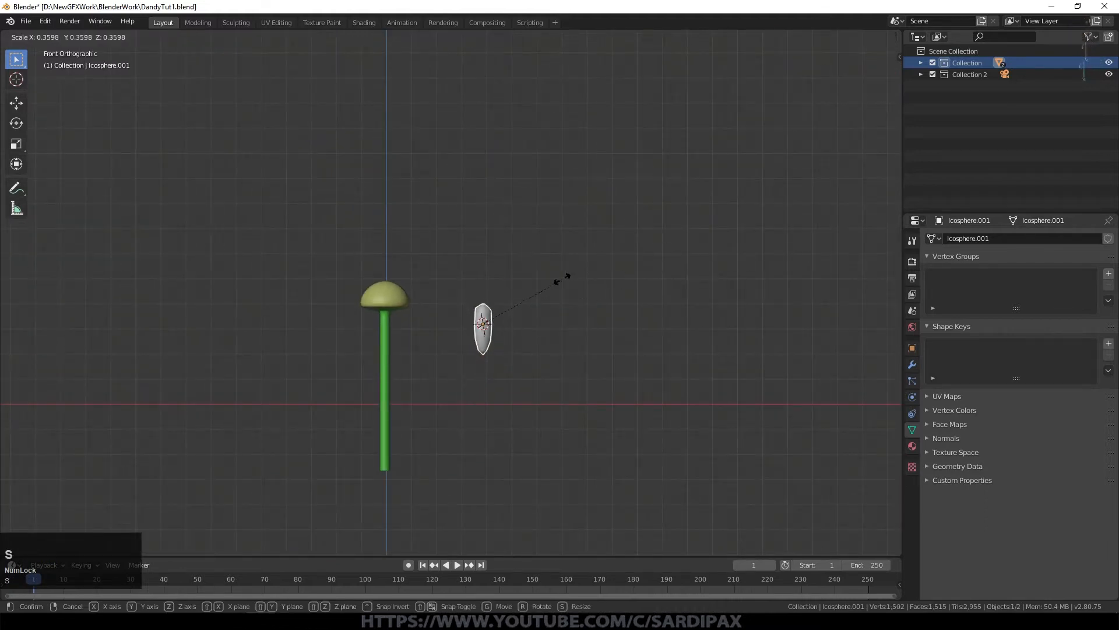
left_click(562, 285)
key("s")
left_click(608, 309)
key("g")
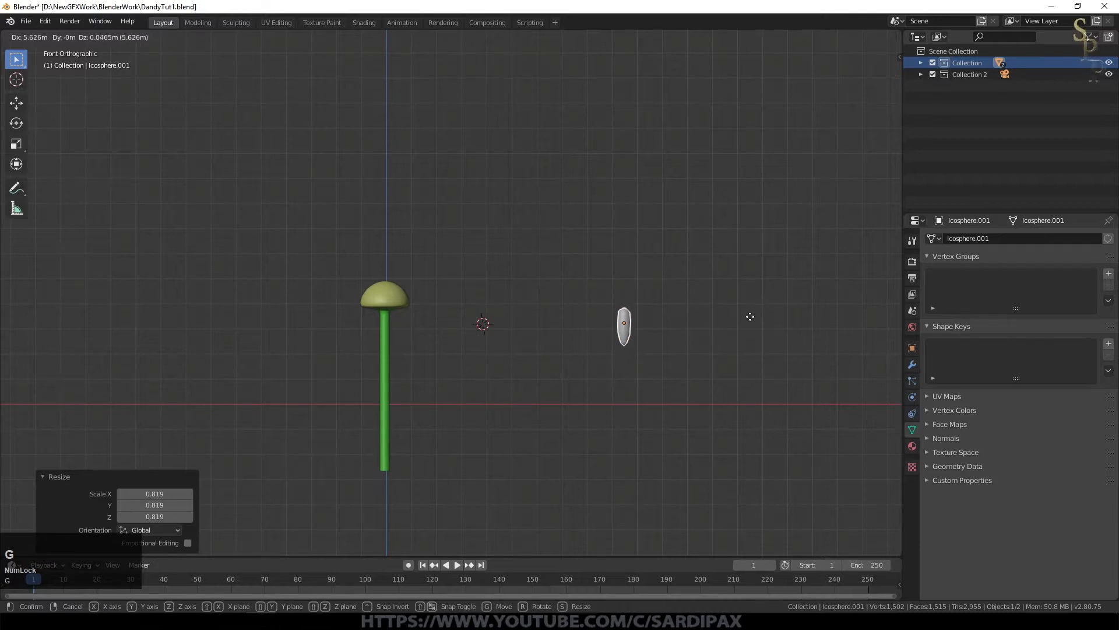
left_click(760, 324)
Extrude the seed's open top rim and raise it 5.49 m along Z to form a long thin stalk
middle_click_drag(712, 315, 540, 342, "shift")
scroll(539, 342, "up", 3)
key("Tab")
key("e")
left_click(532, 369)
key("g")
key("z")
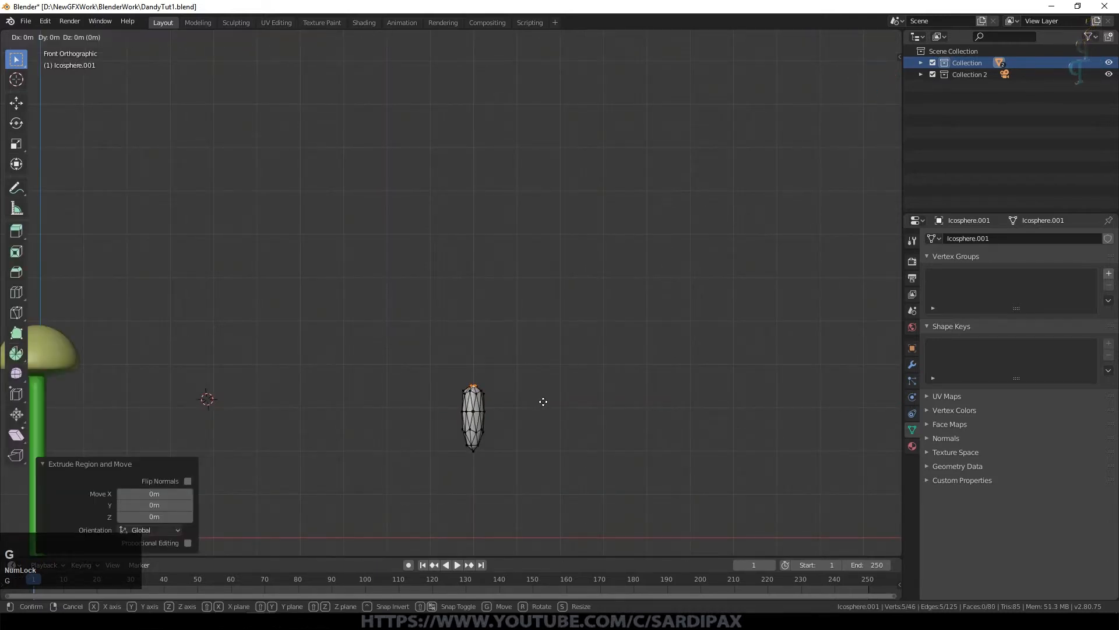
left_click(547, 164)
key("KP_Decimal")
middle_click_drag(568, 137, 569, 175)
scroll(565, 168, "down", 1)
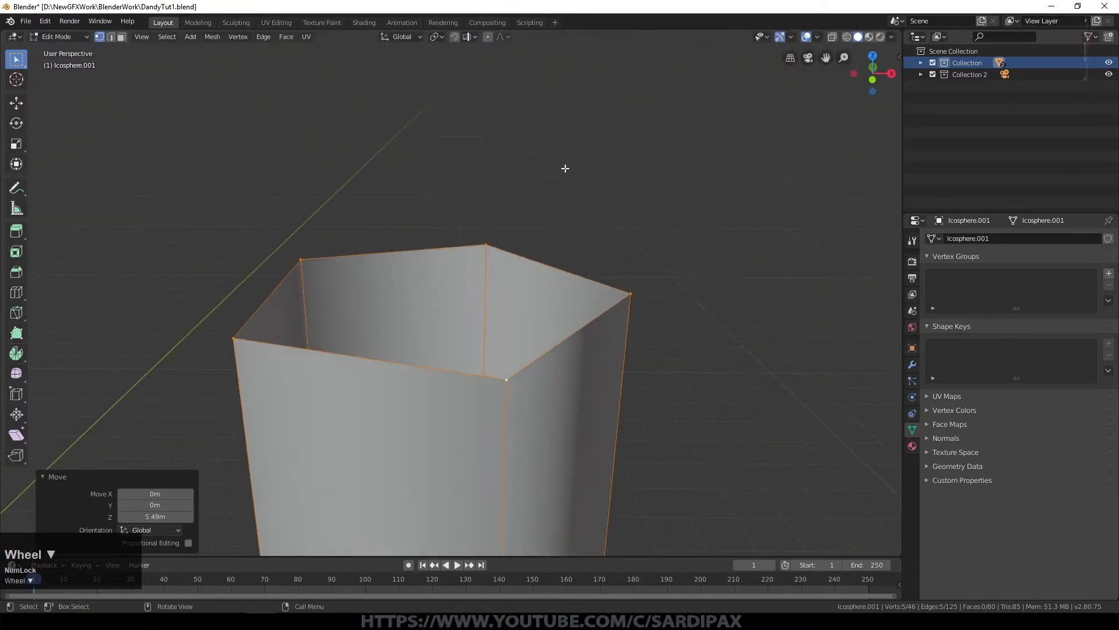
Extrude the stalk's top rim once more and raise it about 0.09 m along Z
scroll(564, 170, "down", 4)
key("e")
left_click(652, 328)
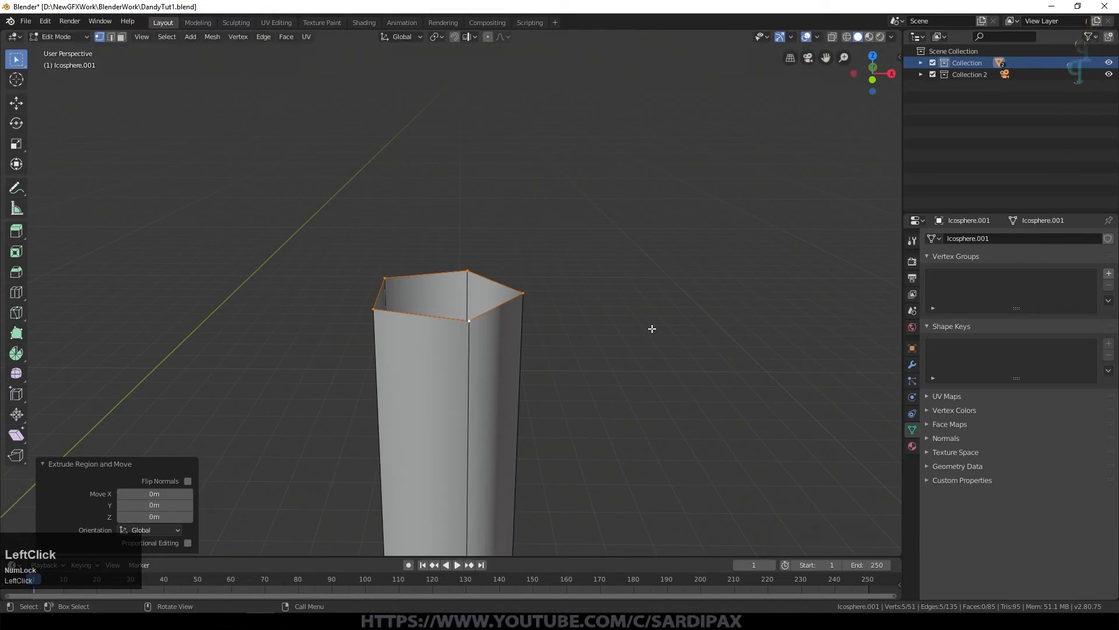
key("g")
key("z")
left_click(645, 200)
Scale the extruded rim inward by a factor of about 0.34 and fill it with a face
key("s")
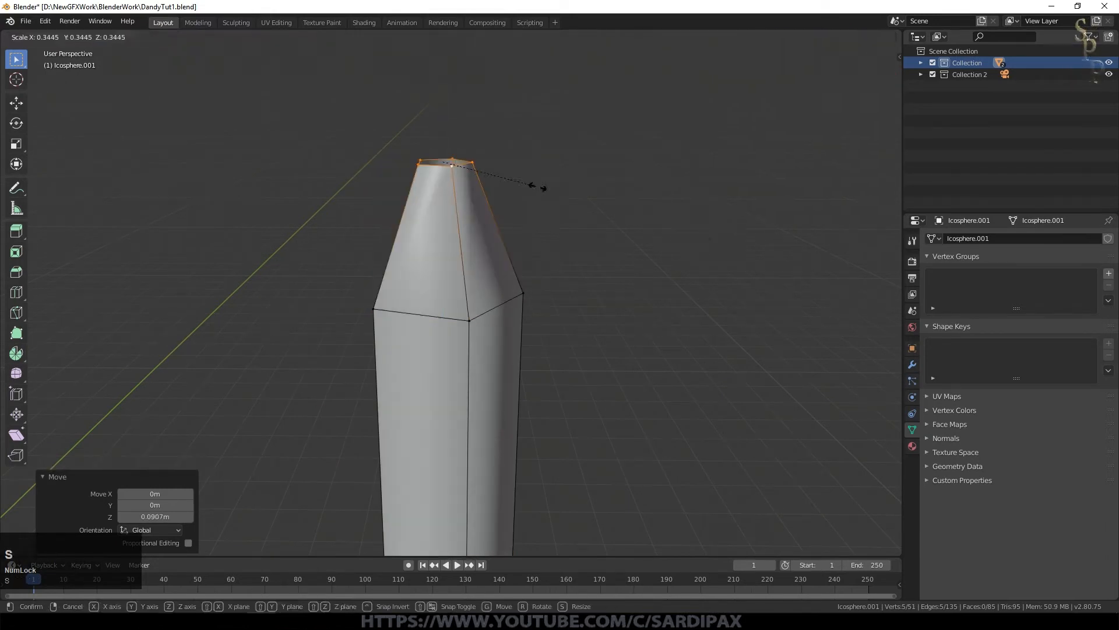
left_click(542, 187)
key("f")
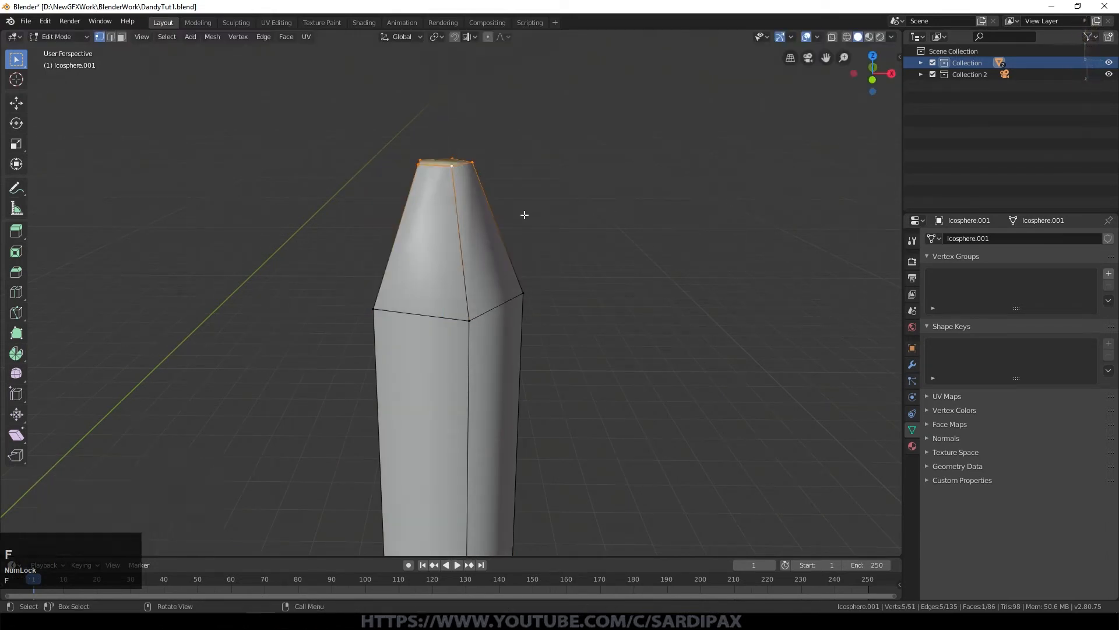
In face select mode, select two separate sloping faces at the stalk's tip and inset them by 0.01 m
middle_click_drag(538, 299, 535, 340)
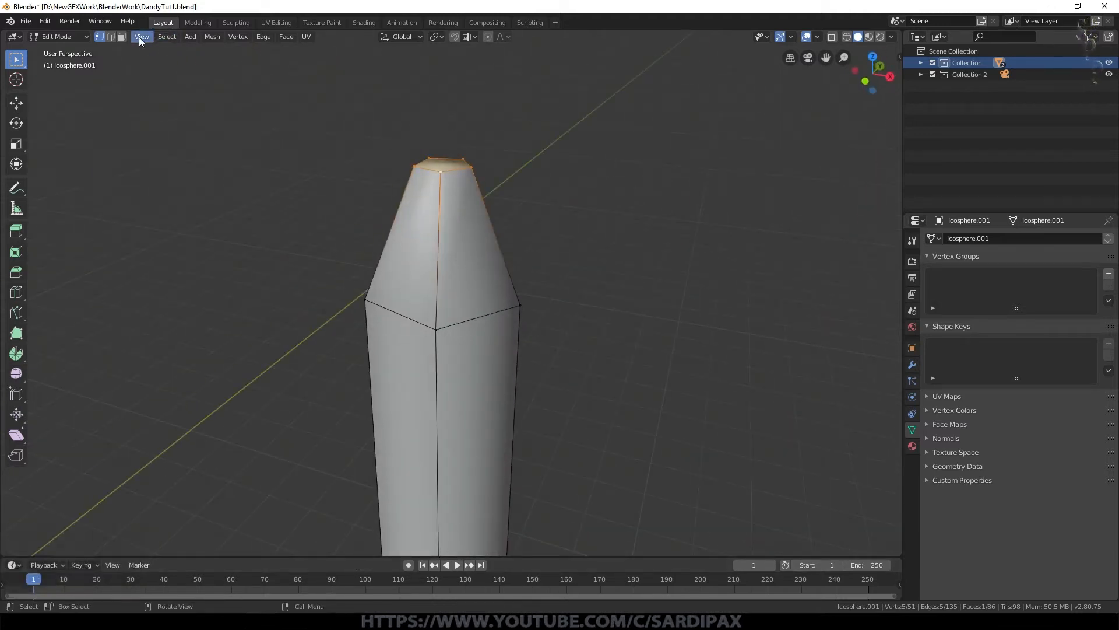
left_click(121, 36)
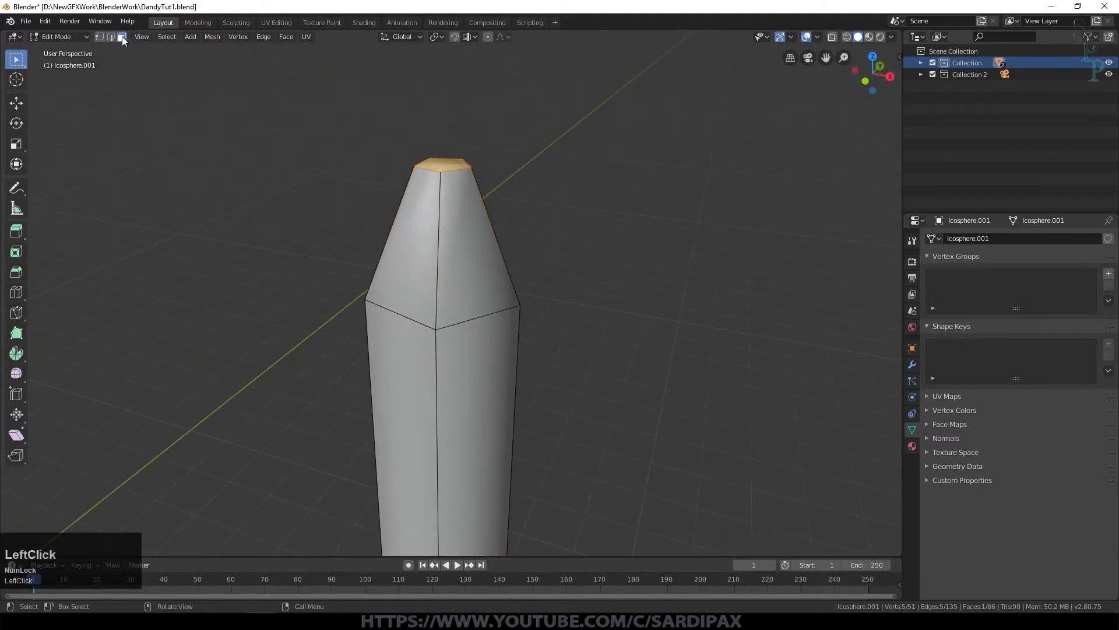
left_click(417, 246)
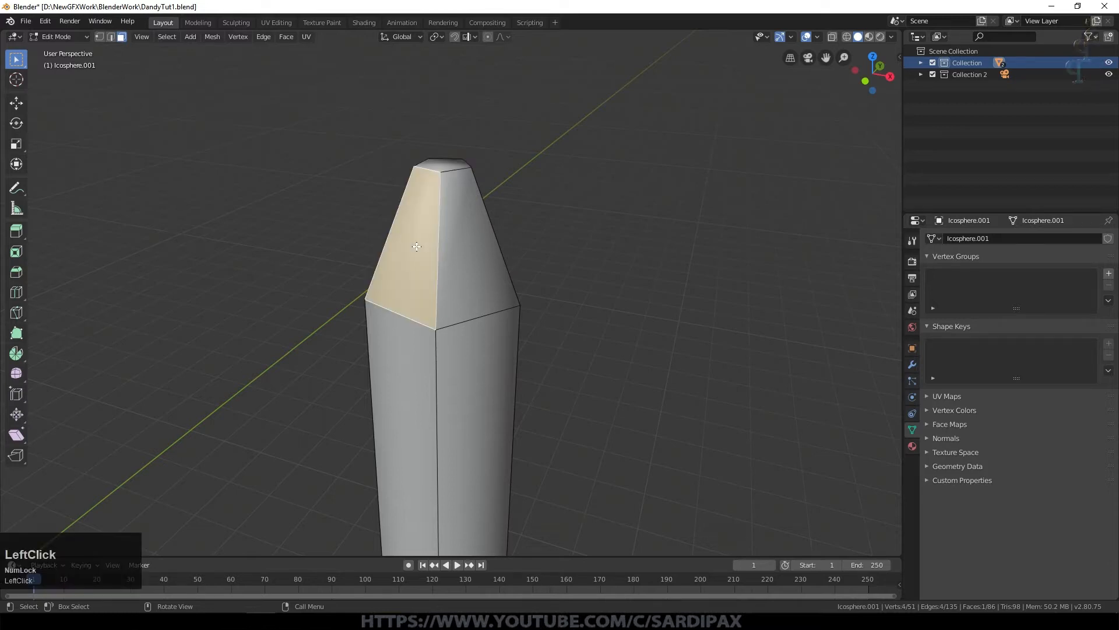
middle_click_drag(520, 275, 492, 332)
left_click(455, 301, "shift")
middle_click_drag(455, 300, 459, 249)
left_click(615, 345, "shift")
type("i")
type(".0")
type("1")
key("KP_Enter")
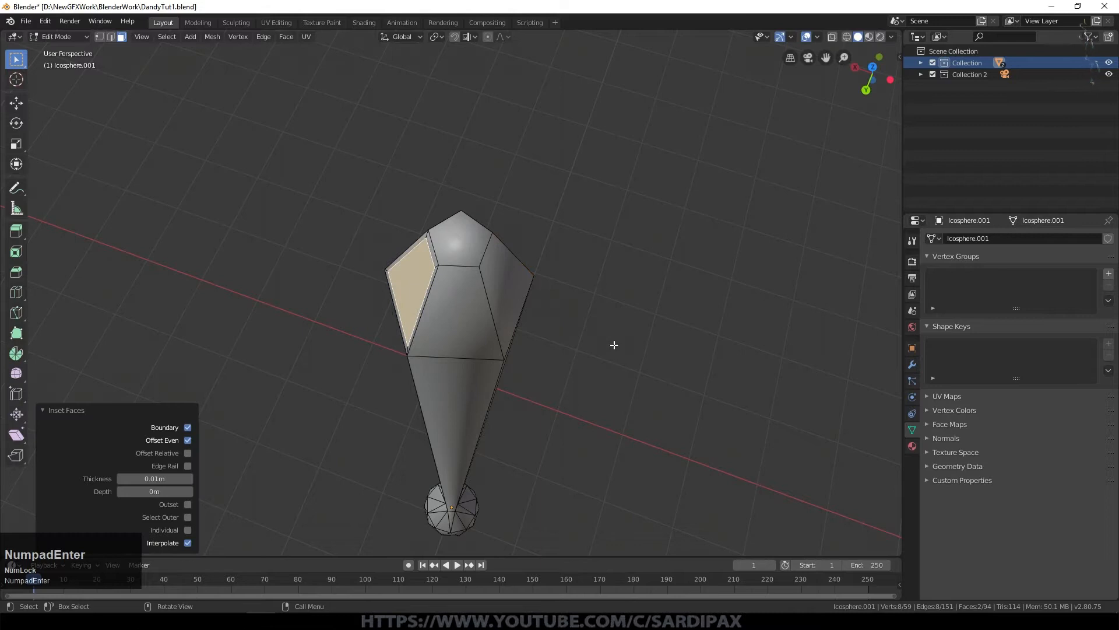
Select two more separate sloping faces at the tip and inset them by 0.01 m
middle_click_drag(435, 332, 430, 234)
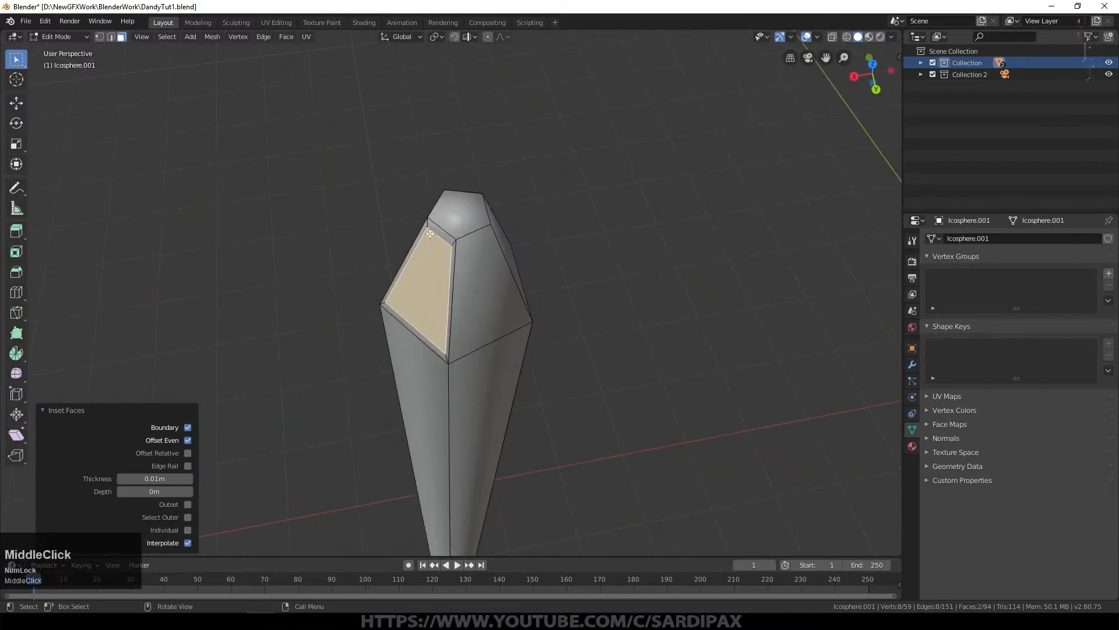
middle_click_drag(560, 351, 775, 326)
left_click(465, 315)
left_click(466, 265, "shift")
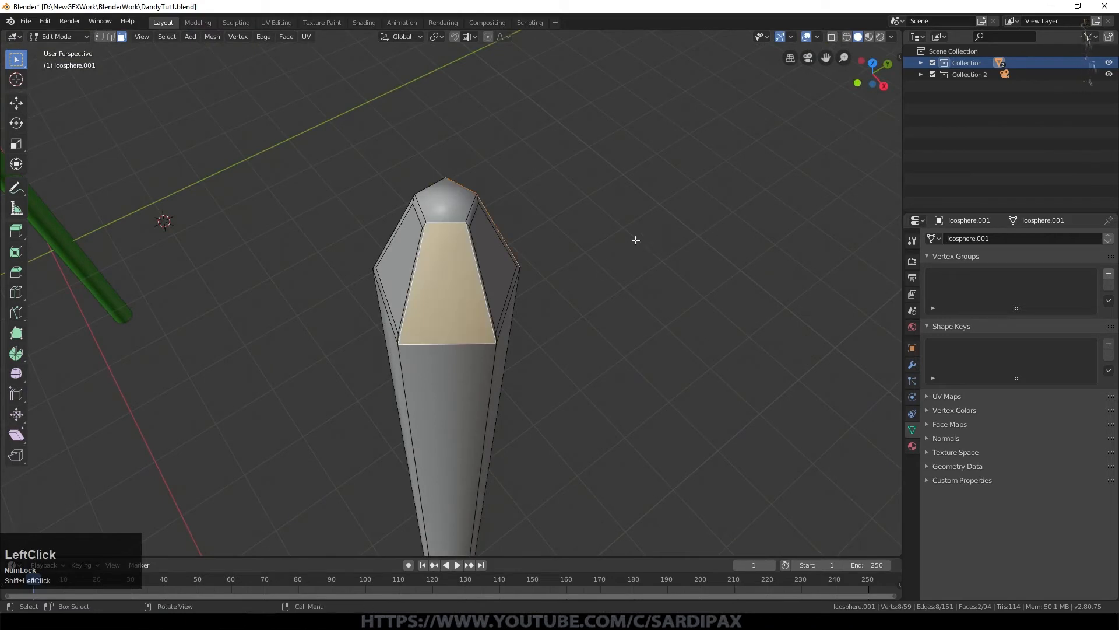
key("i")
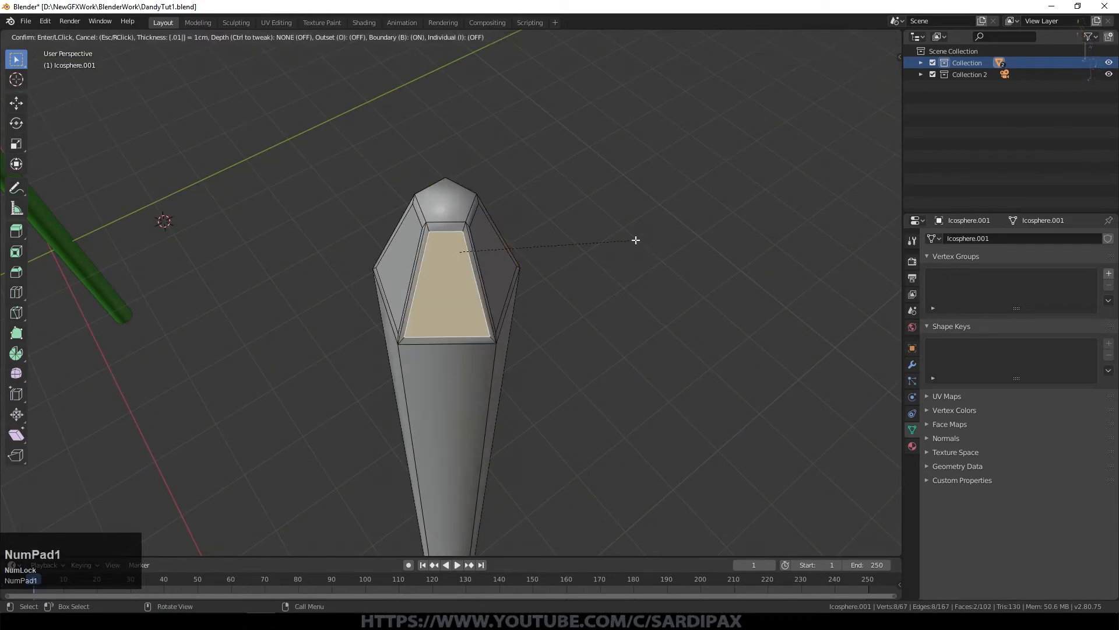
left_click(635, 240)
Inset the one remaining sloping face at the stalk's tip by 0.01 m
middle_click_drag(635, 240, 463, 310)
left_click(462, 310)
type("i.01")
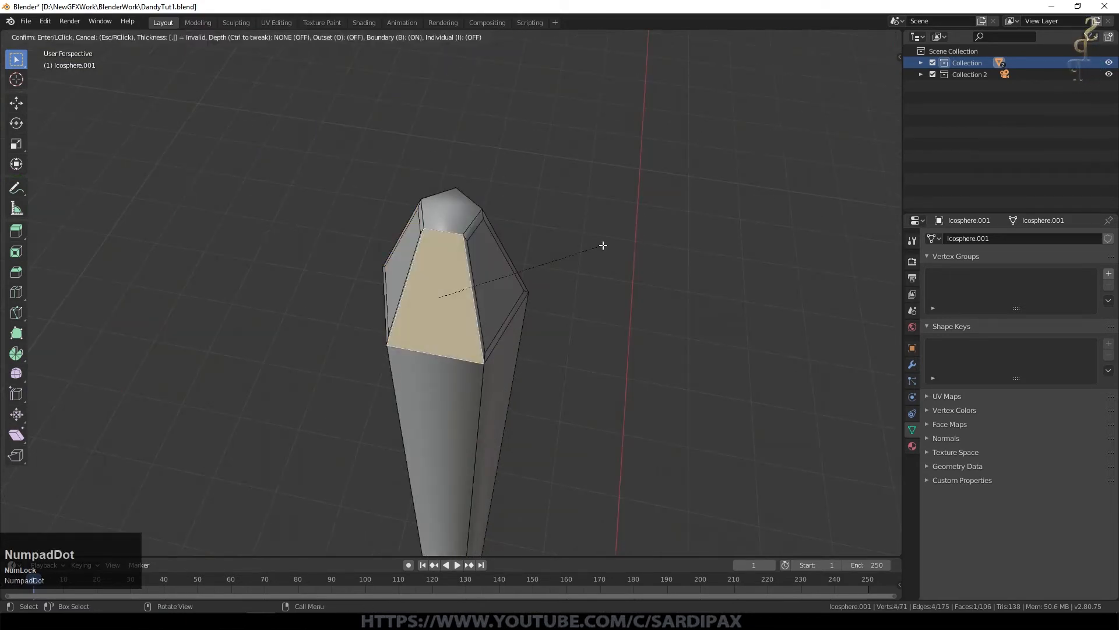
left_click(603, 245)
middle_click_drag(603, 246, 575, 264)
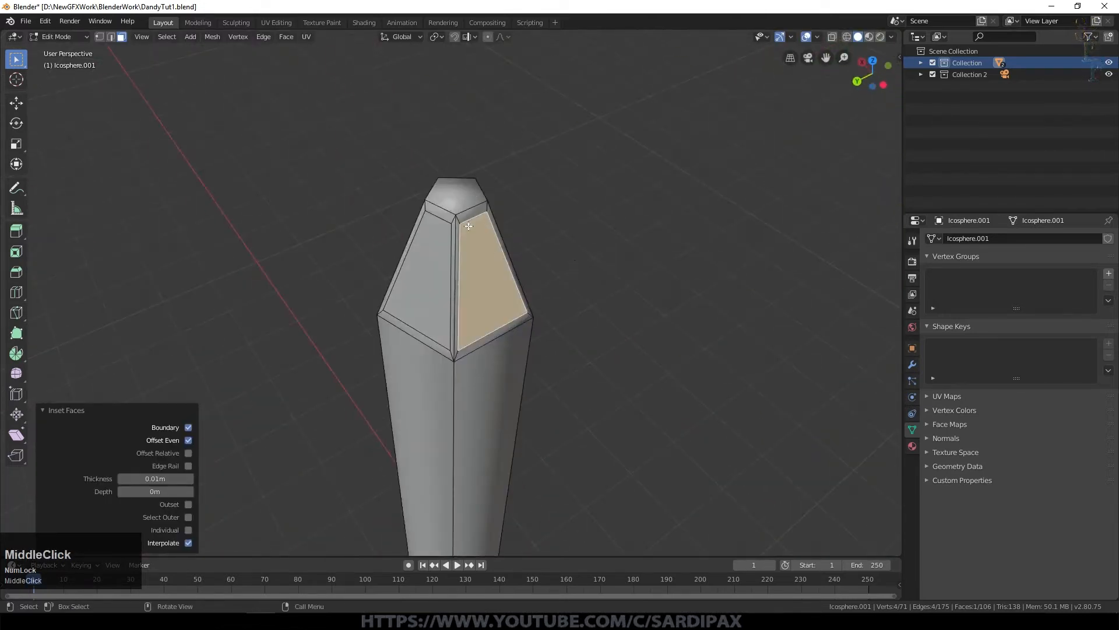
Lower the tip's top face about 0.03 m along Z using proportional editing with a size of about 0.06, then disable proportional editing
key("ctrl+KP_Add")
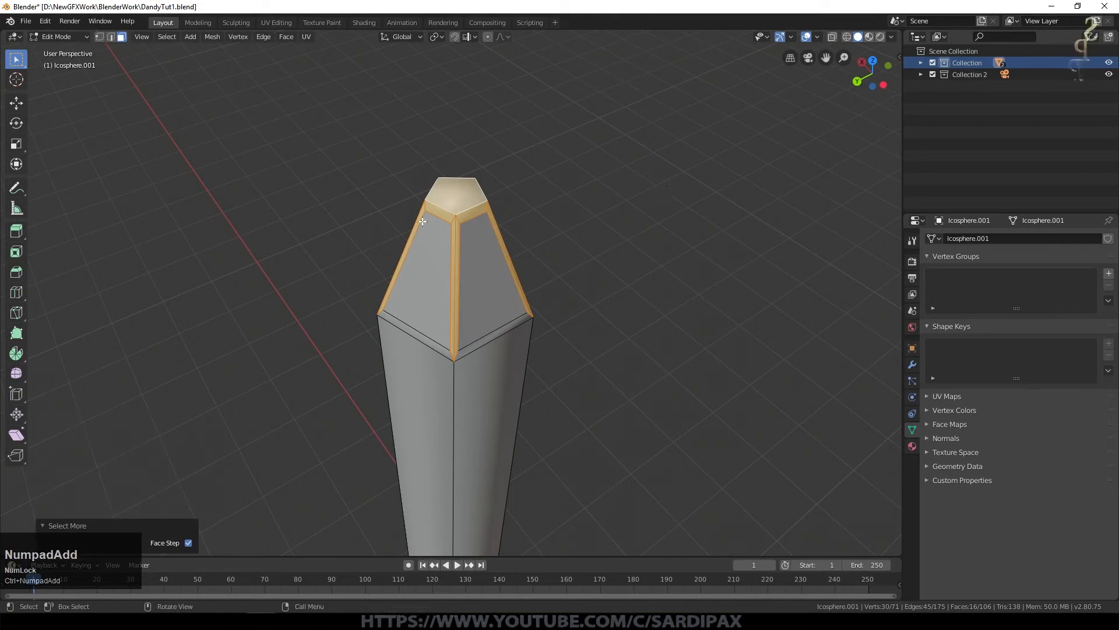
left_click(462, 192)
key("o")
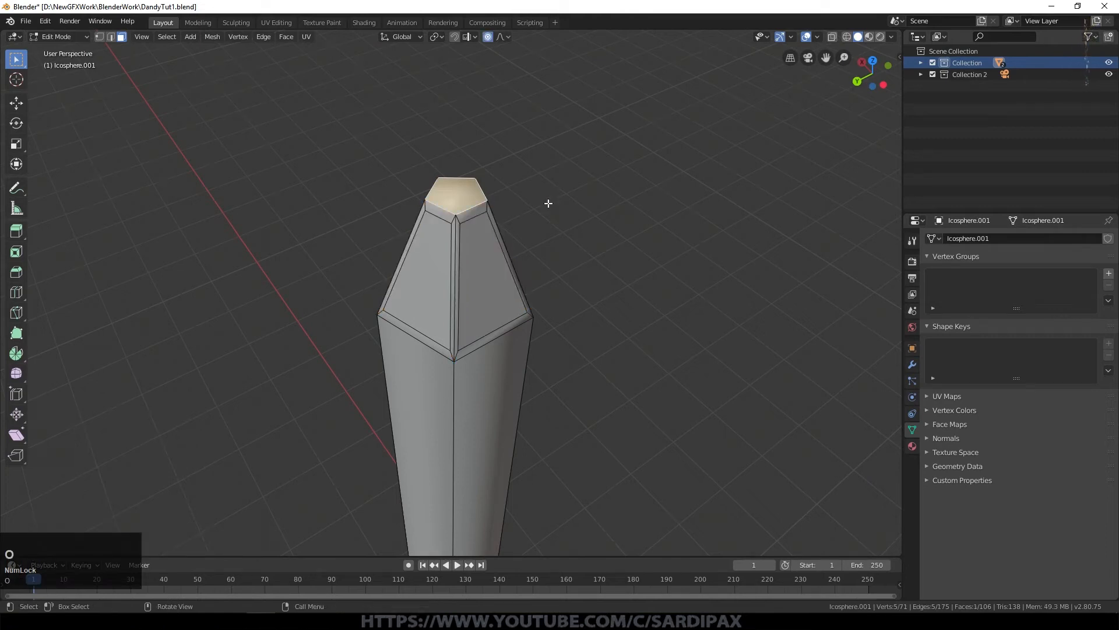
key("g")
key("z")
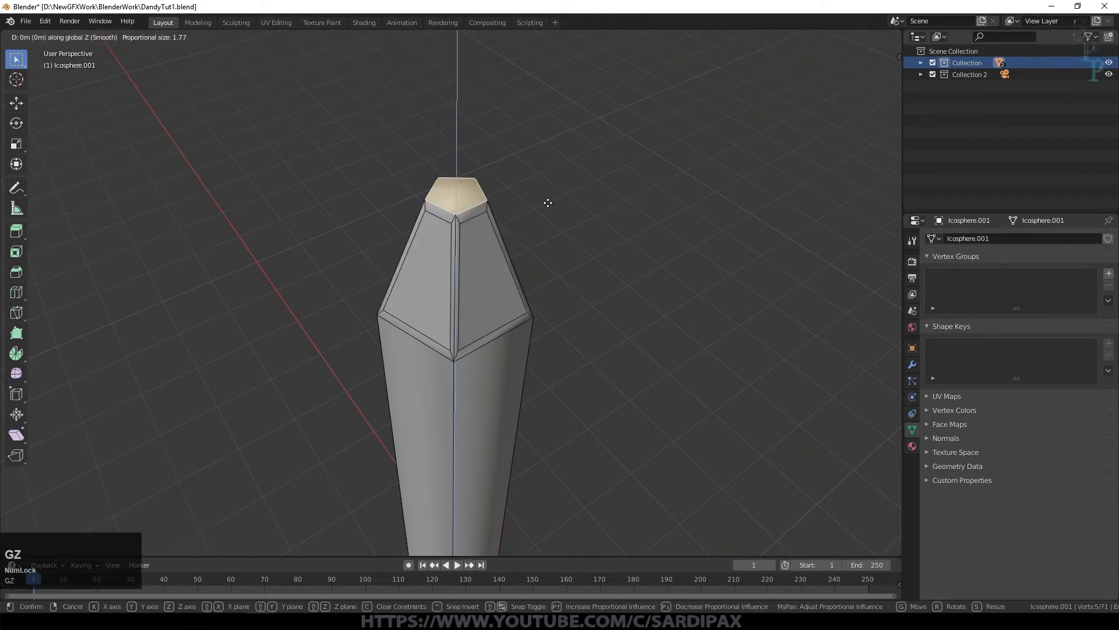
scroll(546, 209, "up", 20)
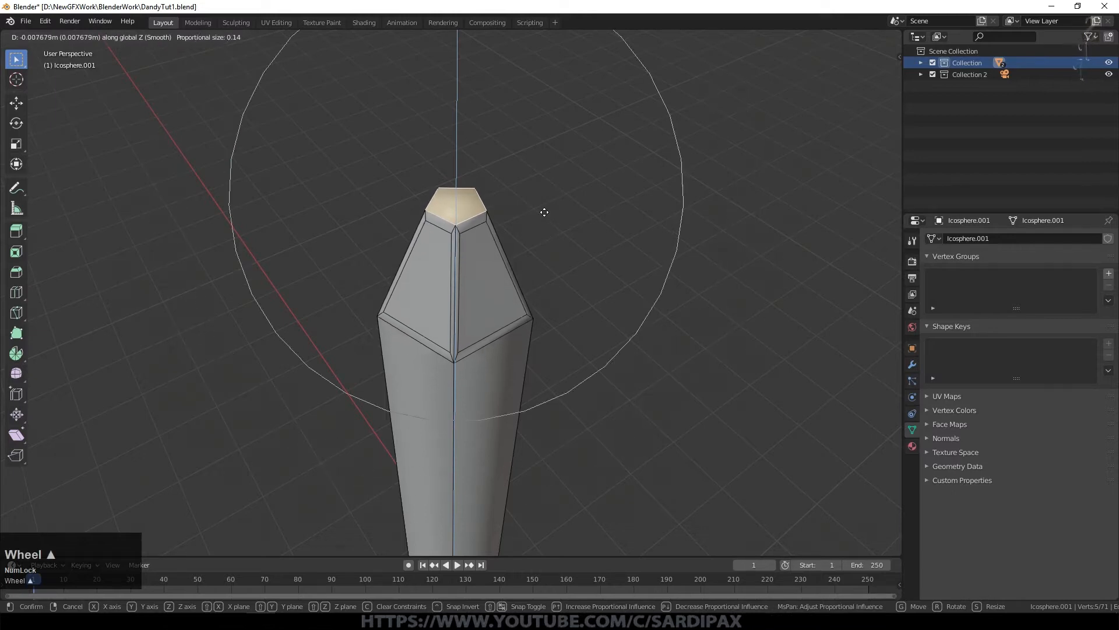
scroll(543, 234, "up", 15)
scroll(542, 236, "down", 7)
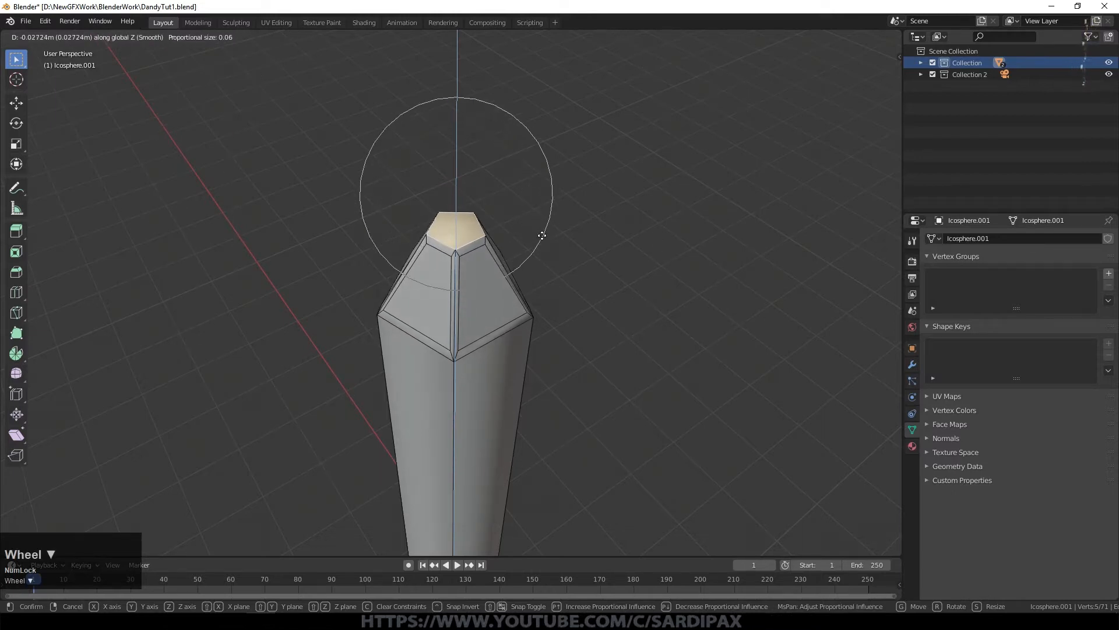
left_click(541, 244)
key("o")
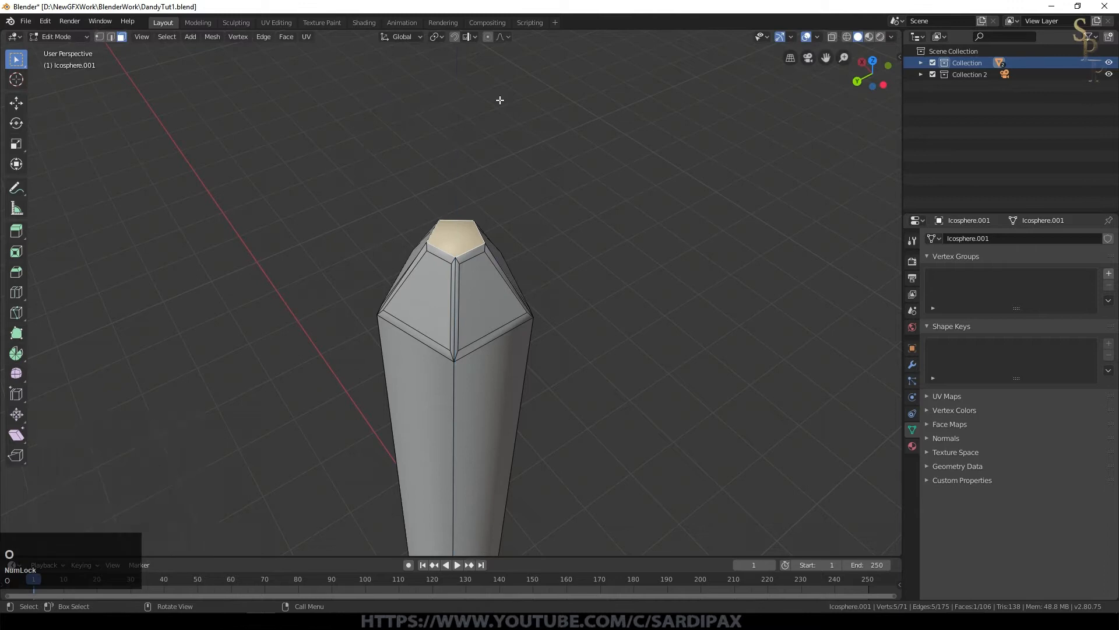
Select all five inset sloping faces around the stalk's tip and set the pivot point to individual origins
left_click(446, 270)
left_click(490, 295, "shift")
middle_click_drag(602, 217, 452, 217)
left_click(461, 295, "shift")
left_click(496, 284, "shift")
middle_click_drag(604, 242, 505, 250)
left_click(552, 298, "shift")
middle_click_drag(575, 287, 443, 37)
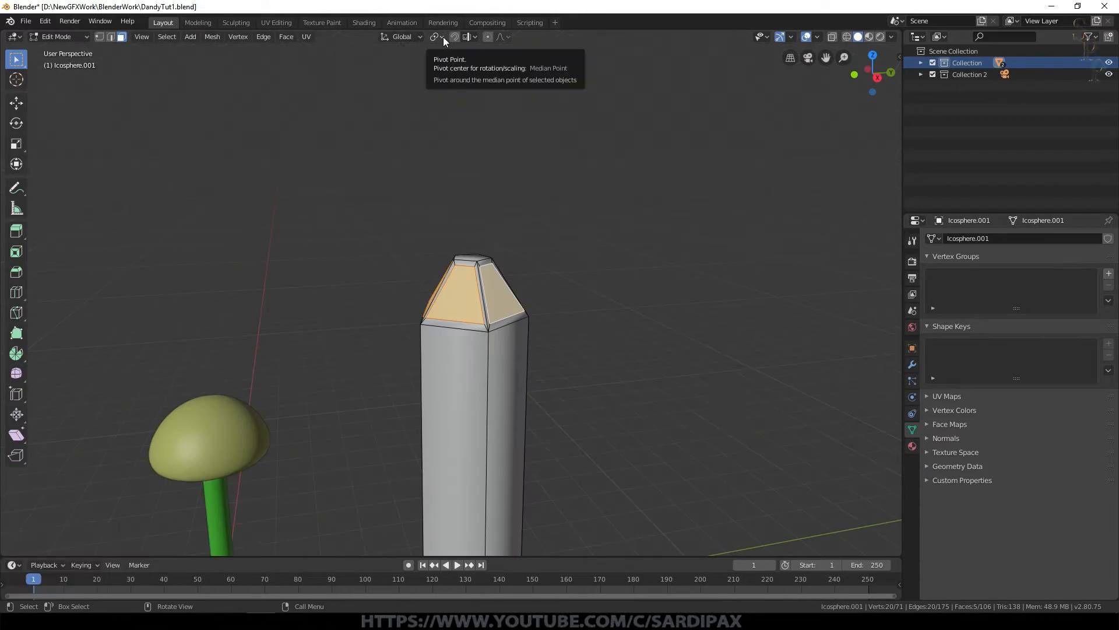
left_click(443, 38)
left_click(484, 96)
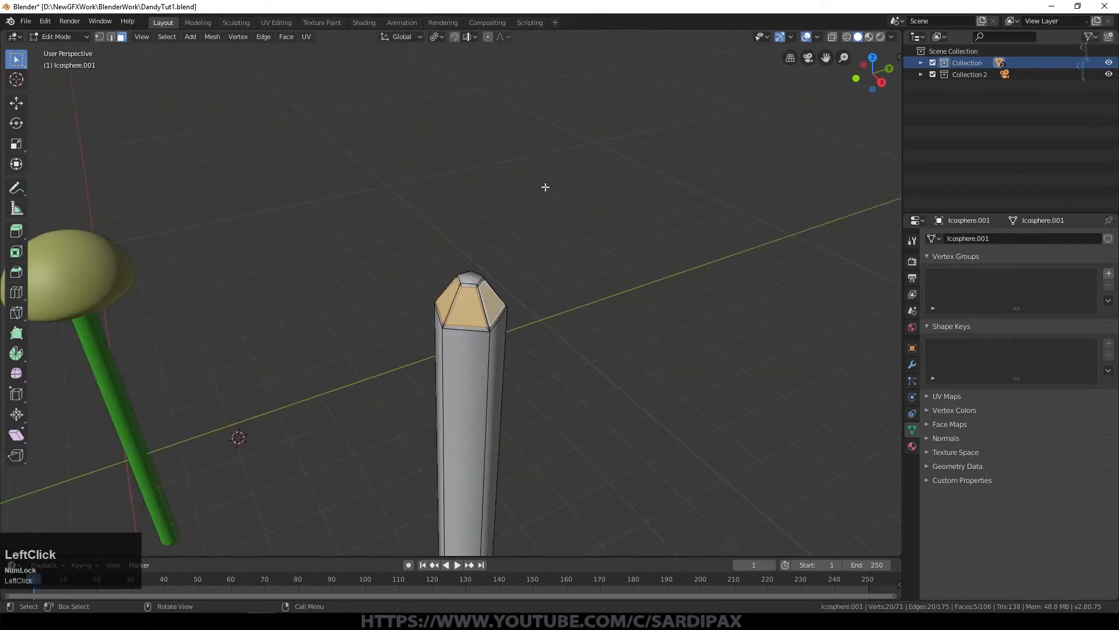
left_click(442, 35)
left_click(425, 92)
Extrude the five faces outward along their normals into spokes and lower the spoke ends about 0.7 m along Z
key("e")
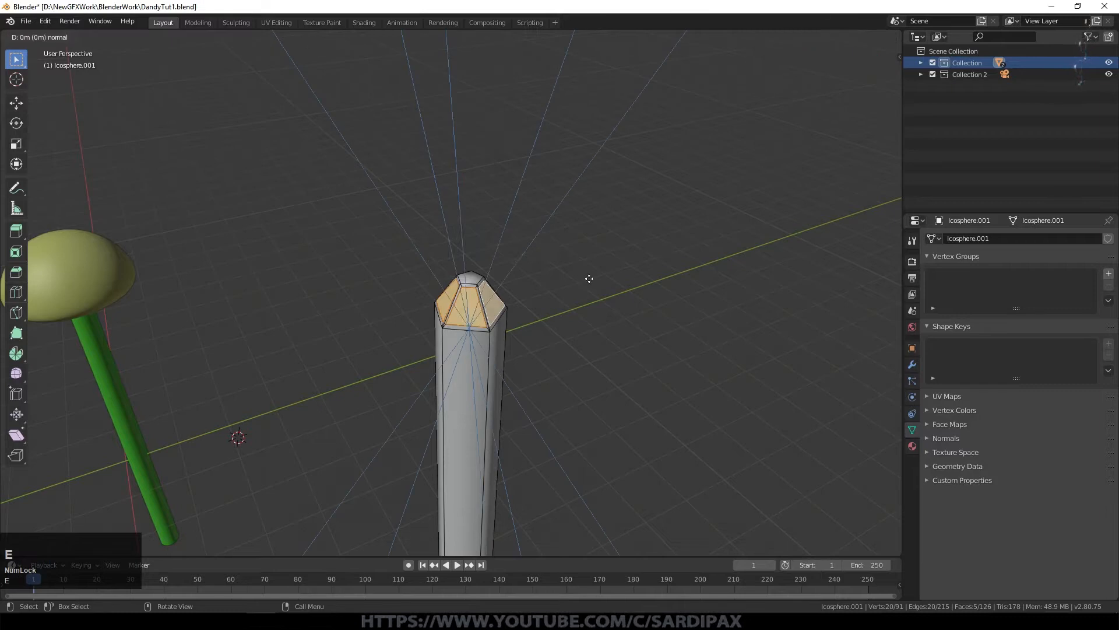
left_click(636, 105)
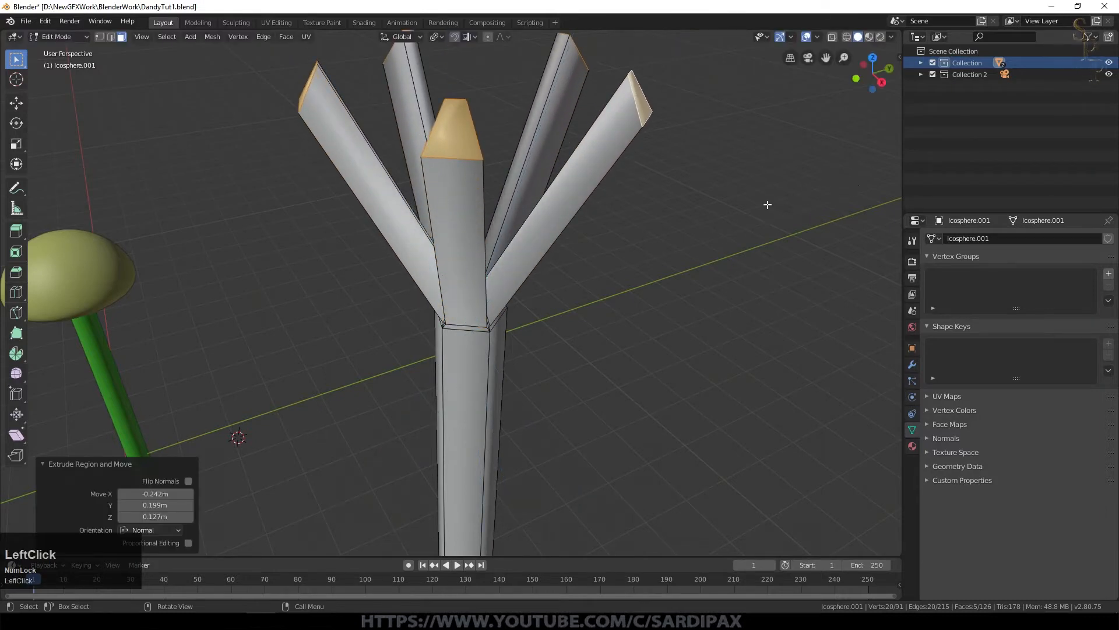
scroll(607, 286, "down", 2)
scroll(586, 321, "down", 3)
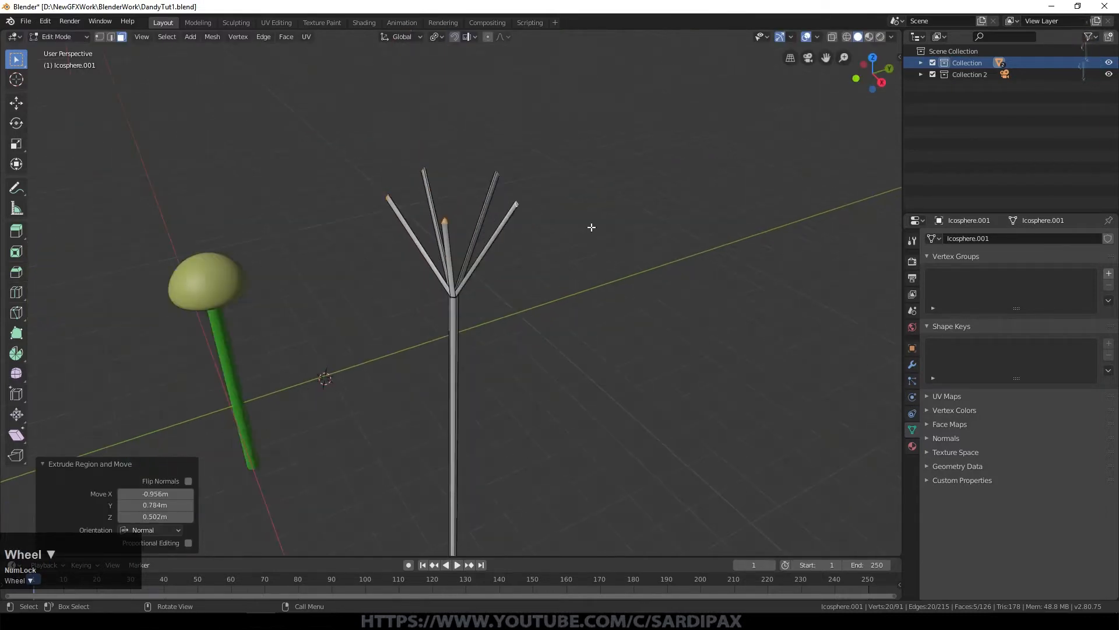
key("g")
key("z")
left_click(595, 290)
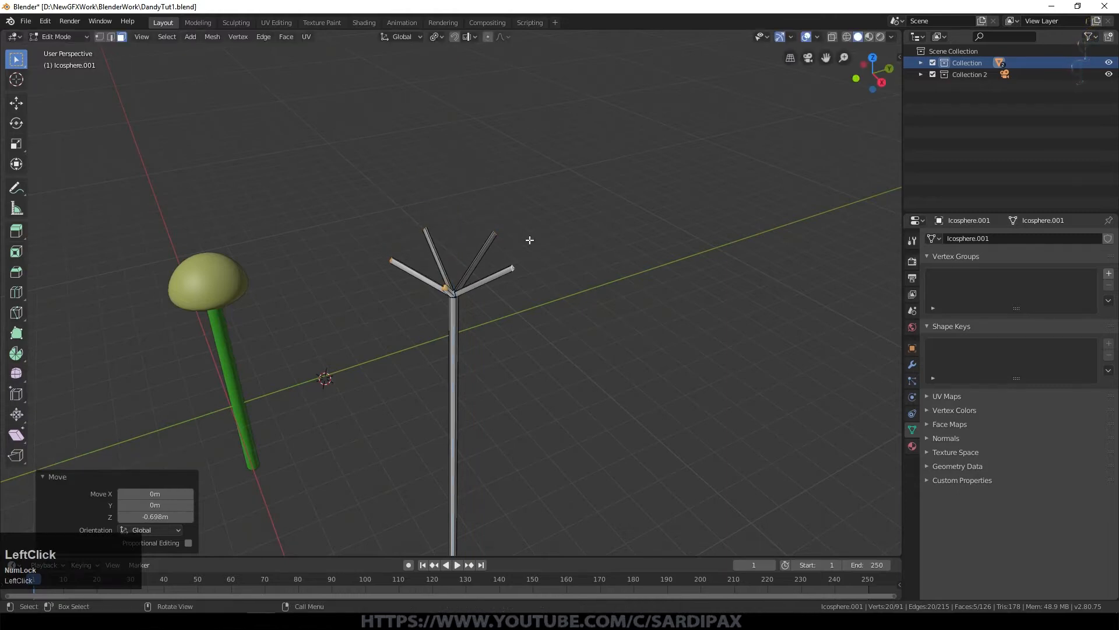
Extrude a second segment from the five spoke ends along their normals and lower the new ends about 1.09 m along Z
key("e")
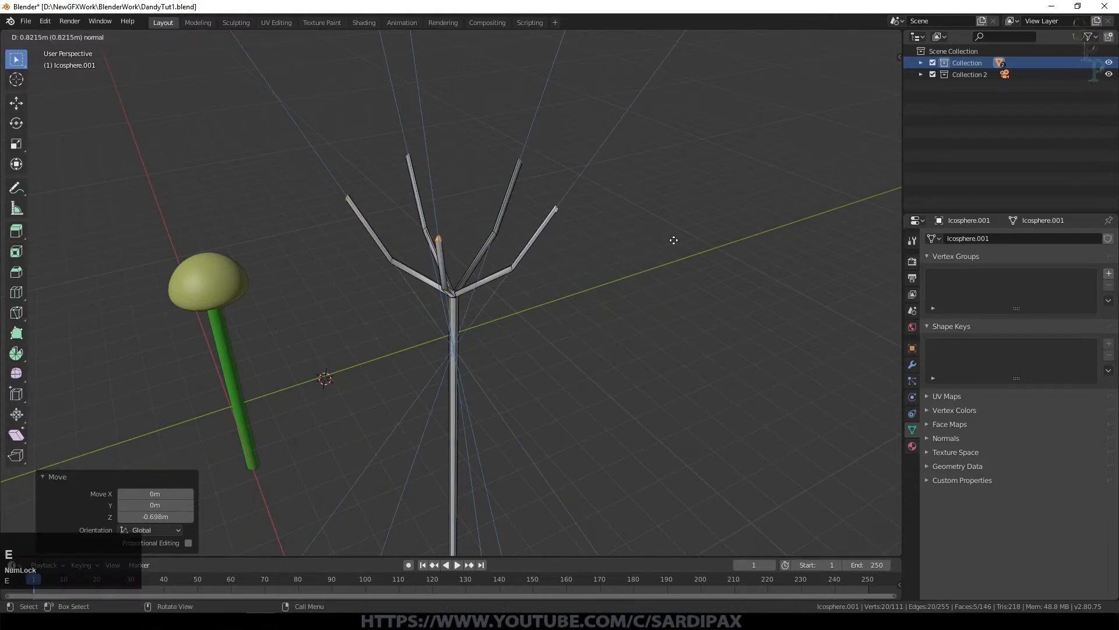
left_click(765, 195)
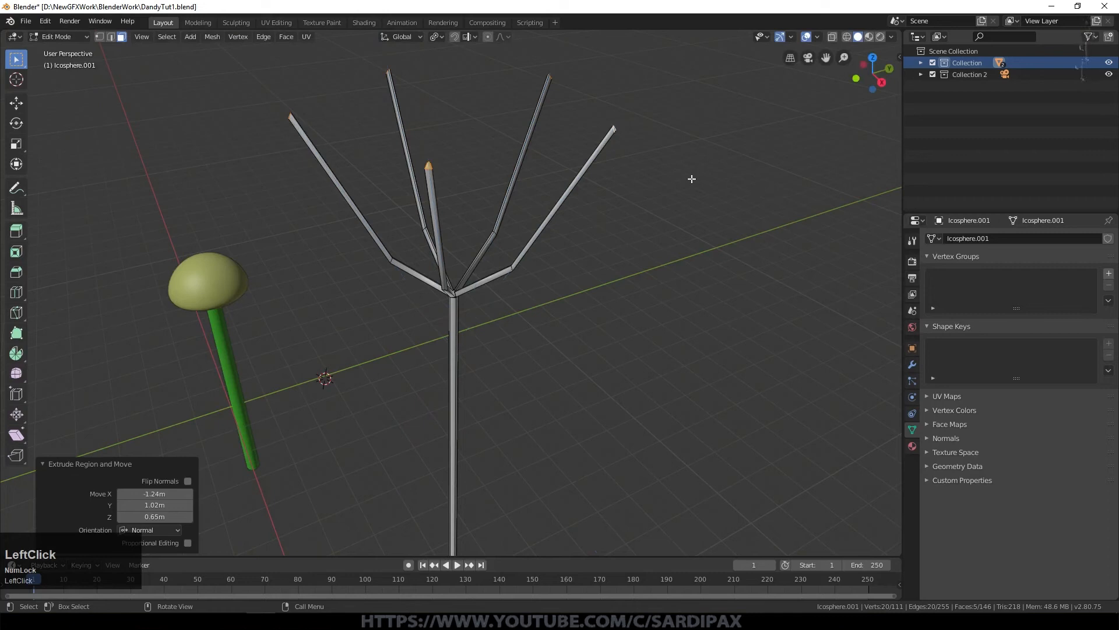
key("g")
key("z")
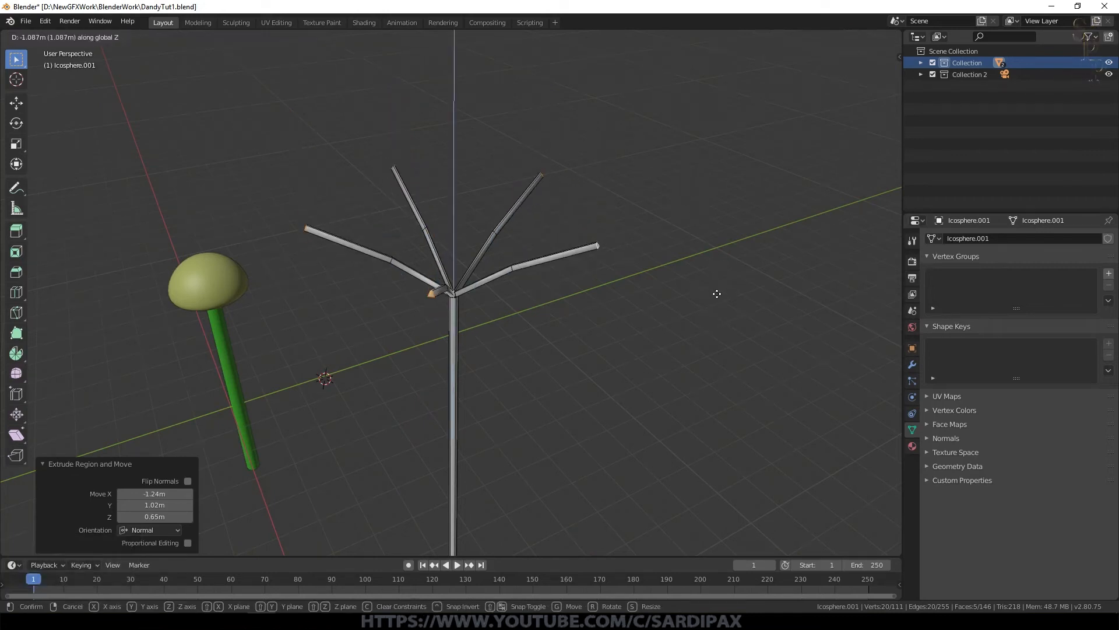
left_click(716, 293)
Scale the five spoke end faces to about 0.41 so each spoke tapers
middle_click_drag(670, 208, 693, 210)
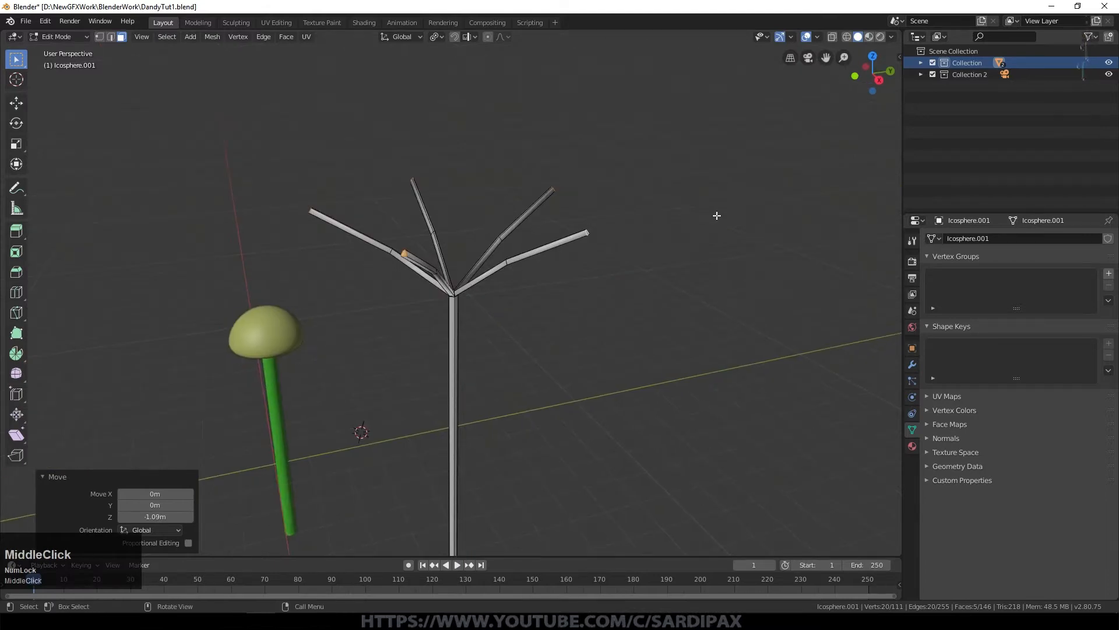
key("s")
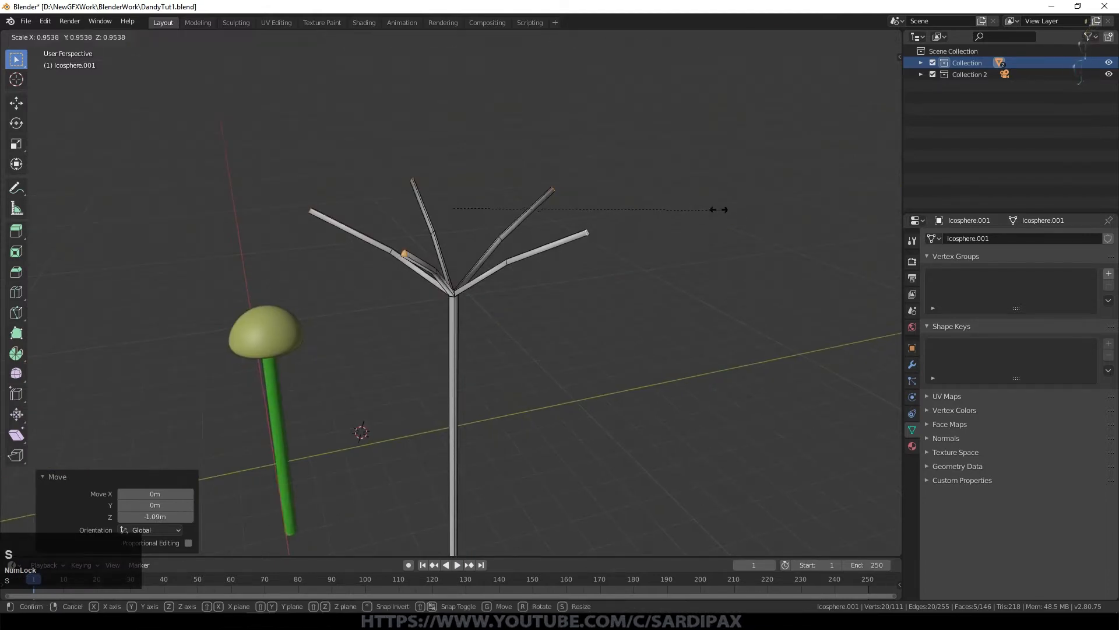
left_click(568, 214)
middle_click_drag(606, 217, 491, 295)
scroll(491, 295, "up", 5)
middle_click_drag(561, 339, 516, 274)
scroll(137, 260, "down", 6)
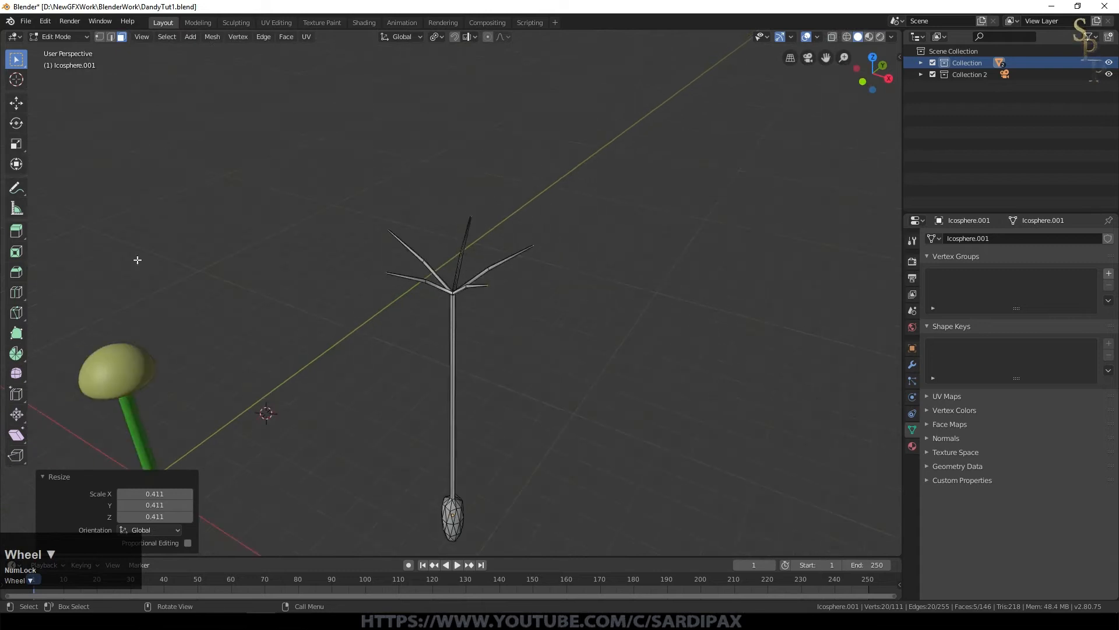
middle_click_drag(511, 354, 542, 344)
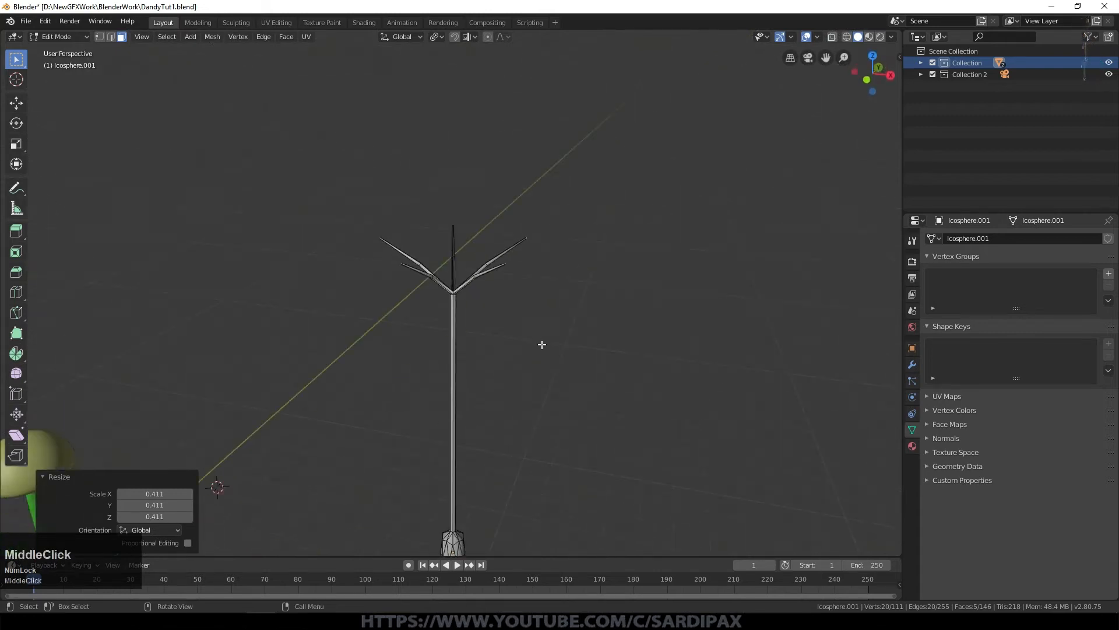
Grow the selection to cover all spokes and the stalk, and create a new material named SeedFluff
key("ctrl+KP_Add")
key("ctrl+KP_Add")
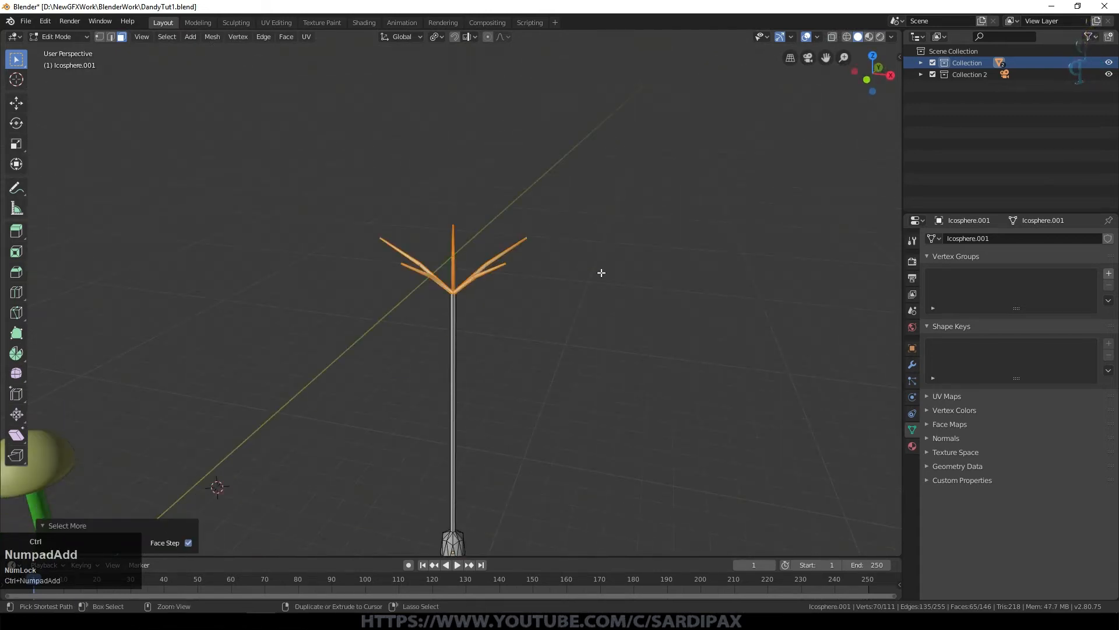
key("ctrl+KP_Add")
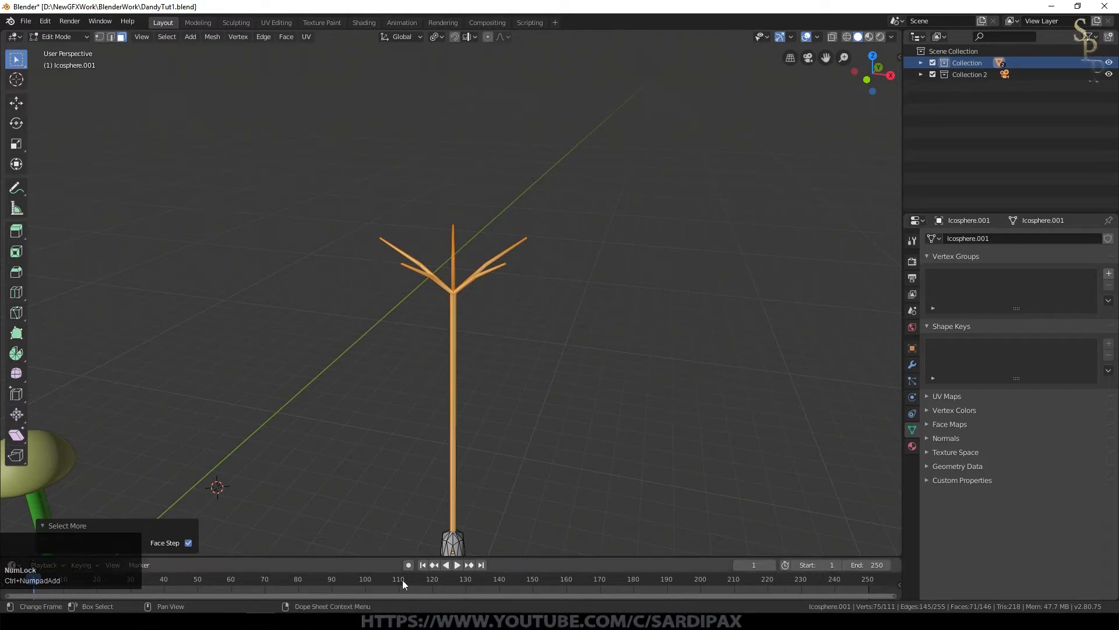
left_click(912, 447)
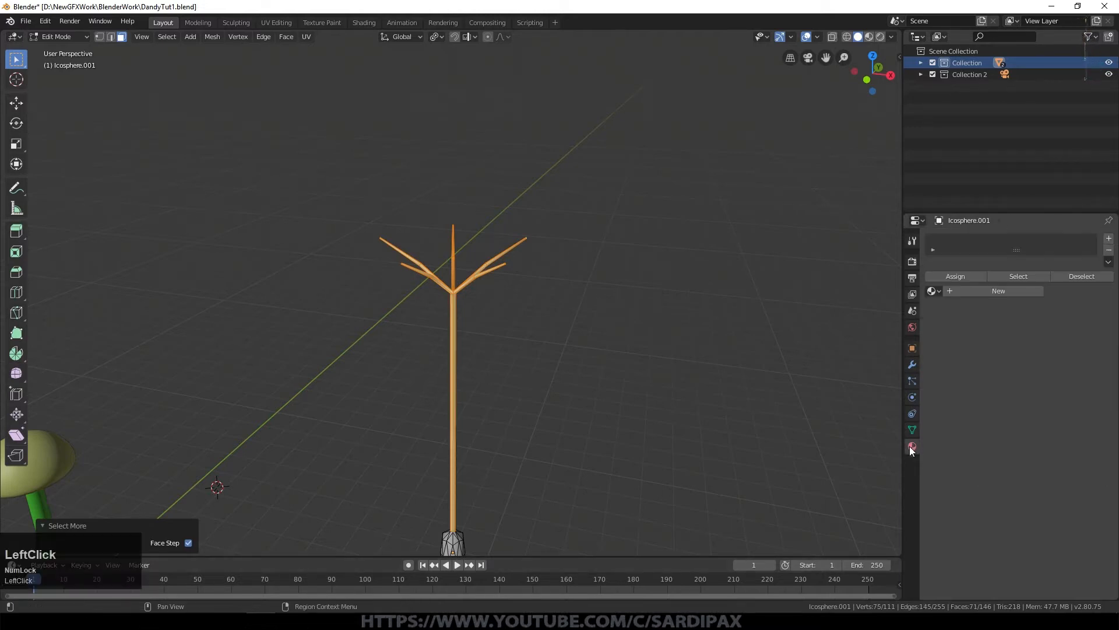
left_click(1009, 290)
left_click(987, 291)
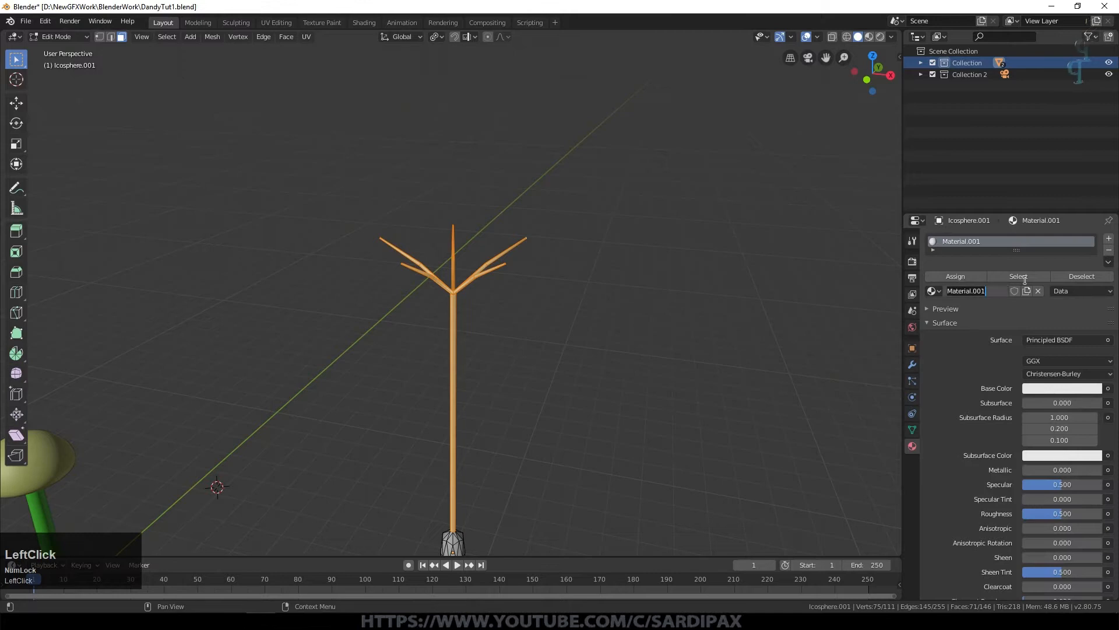
type("SeedFluff")
key("Return")
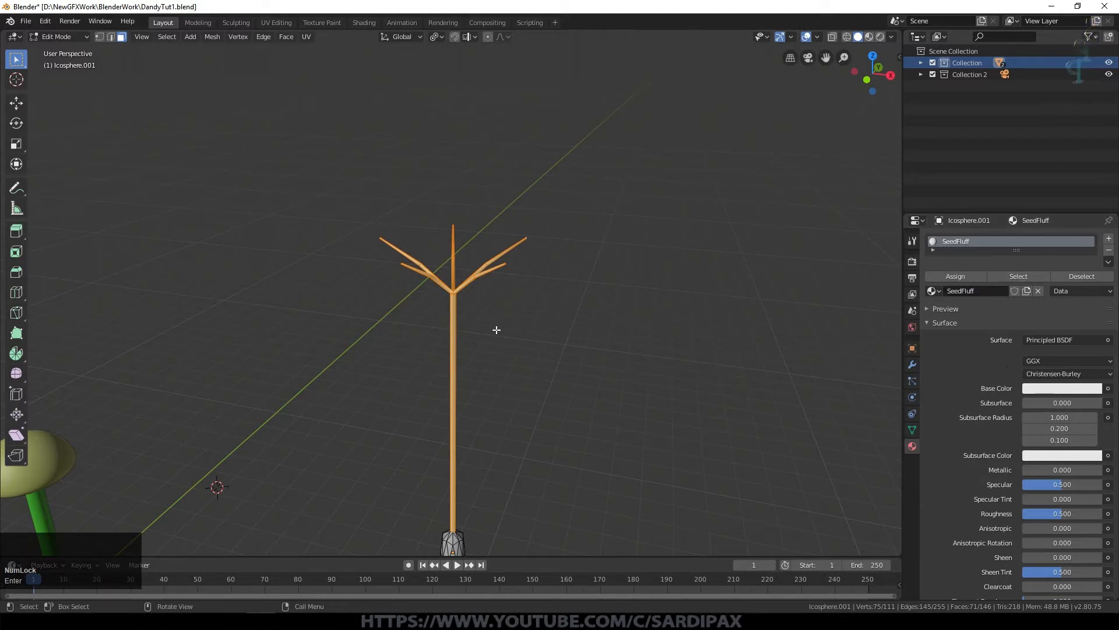
Invert the selection to the seed body and add a second material slot with a new material named Seed
left_click(173, 36)
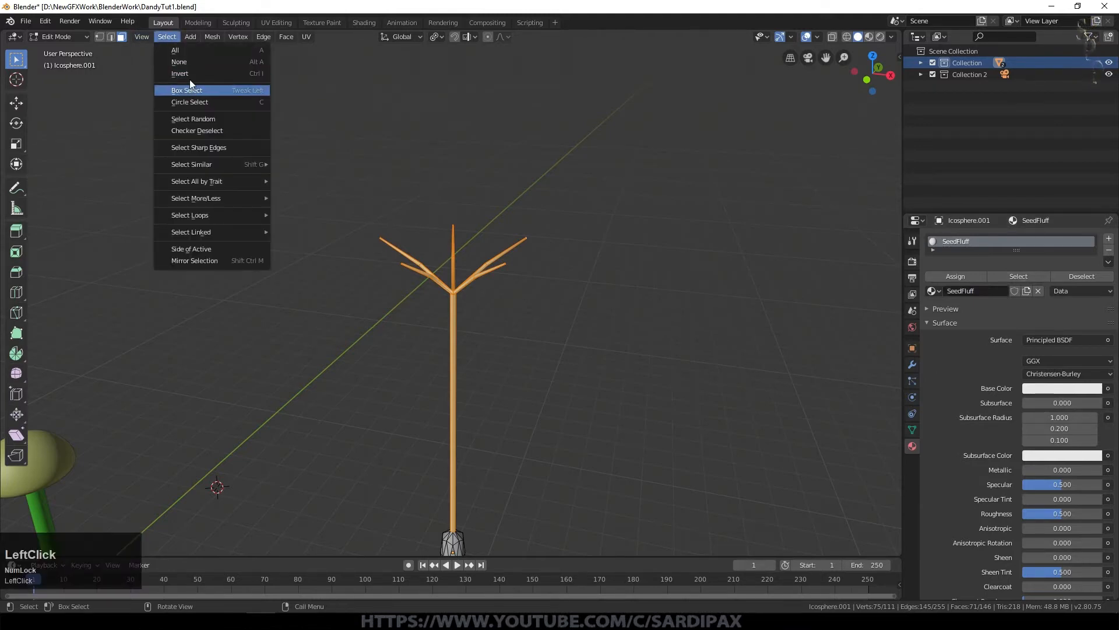
left_click(188, 75)
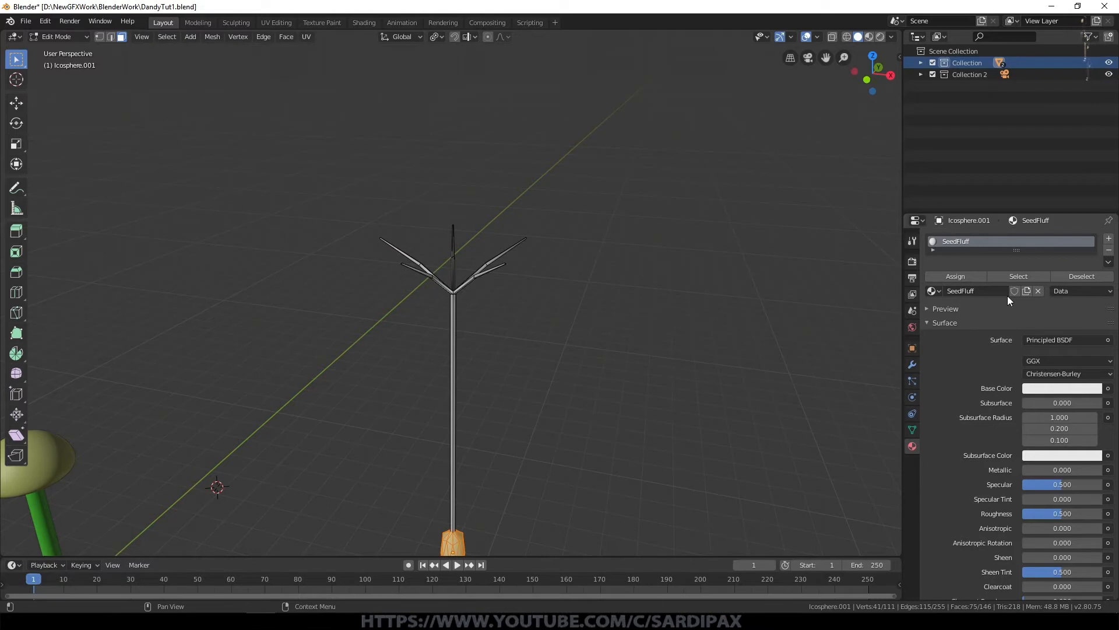
left_click(1109, 238)
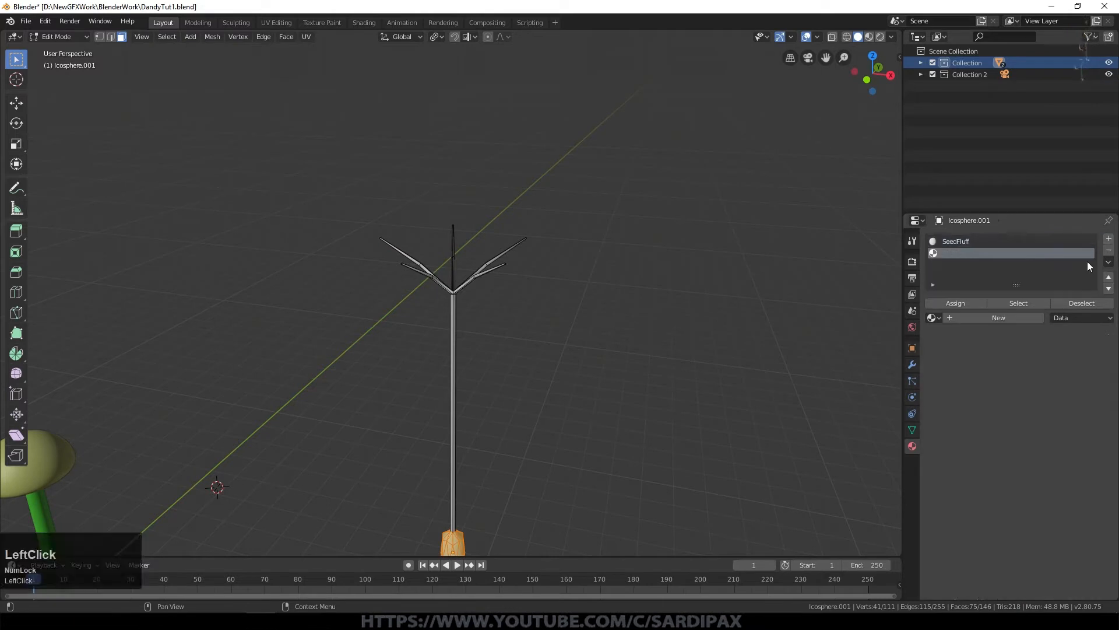
left_click(978, 317)
type("Seed")
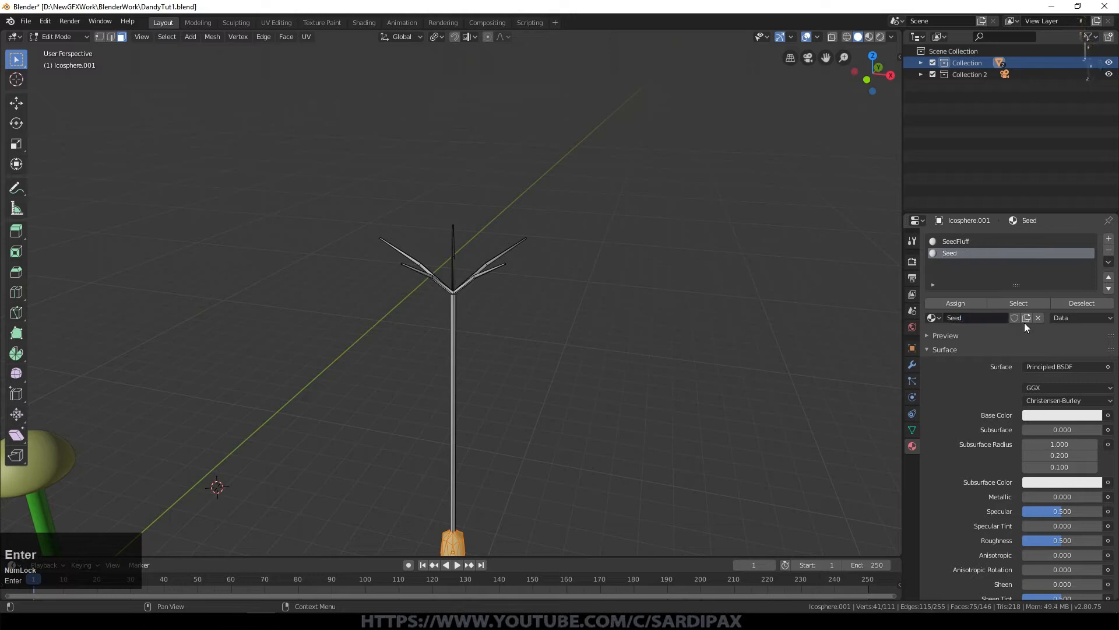
Give the Seed material a reddish-brown base color and dark red viewport display color, and assign it to the selected seed body faces
left_click(1061, 415)
left_click(1033, 318)
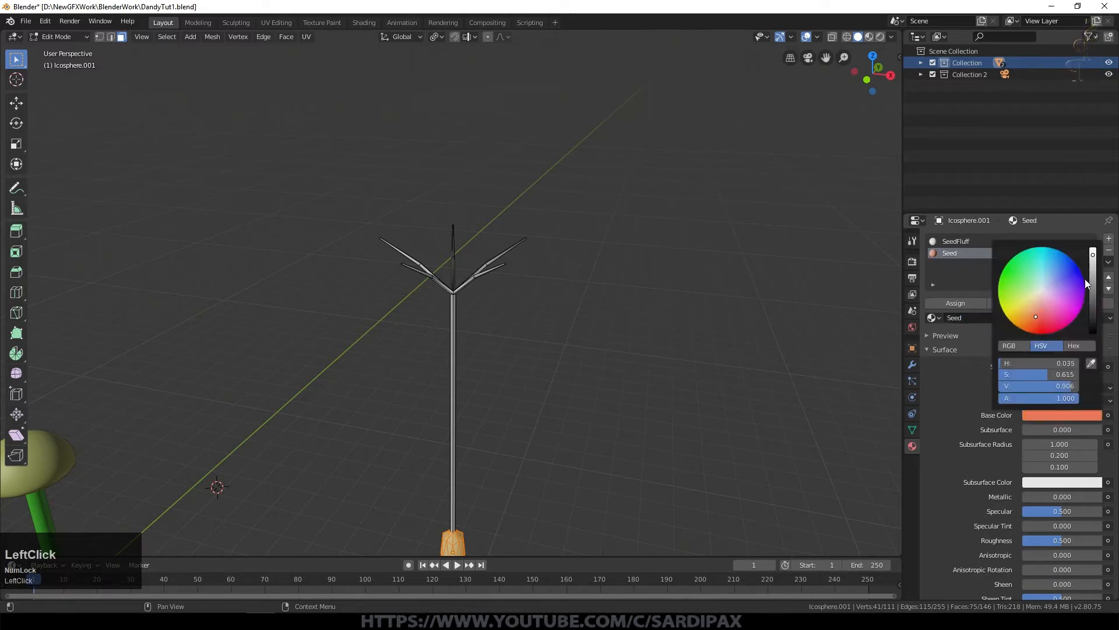
scroll(1002, 405, "down", 10)
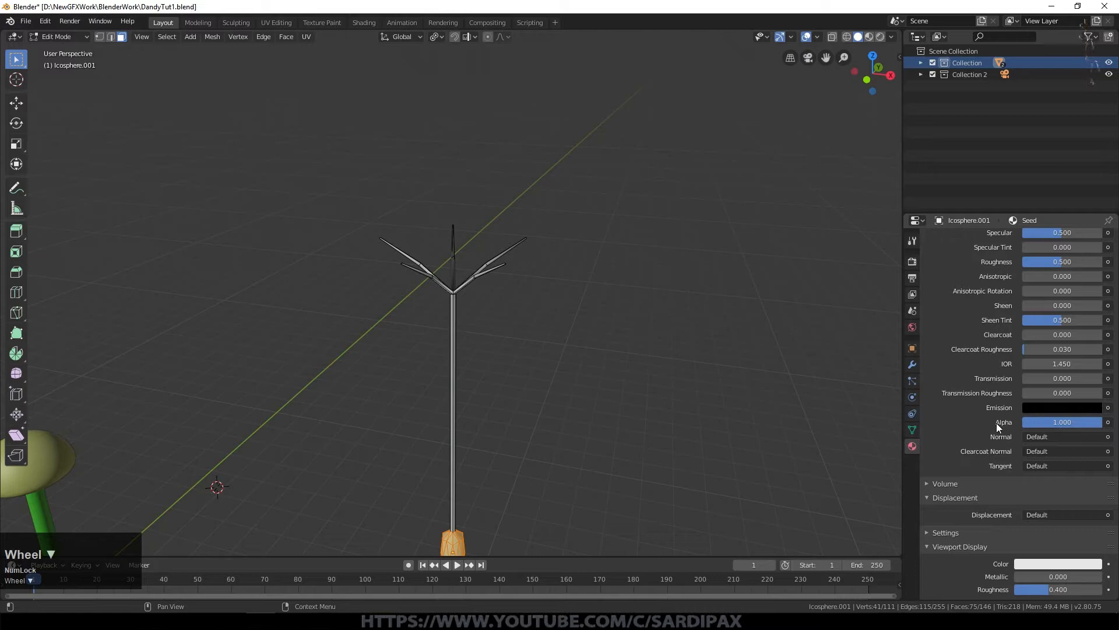
left_click(1031, 562)
left_click_drag(1032, 460, 1040, 476)
left_click_drag(1093, 402, 1093, 408)
left_click_drag(1026, 476, 1041, 469)
left_click_drag(1098, 409, 1093, 403)
left_click_drag(1043, 471, 1034, 482)
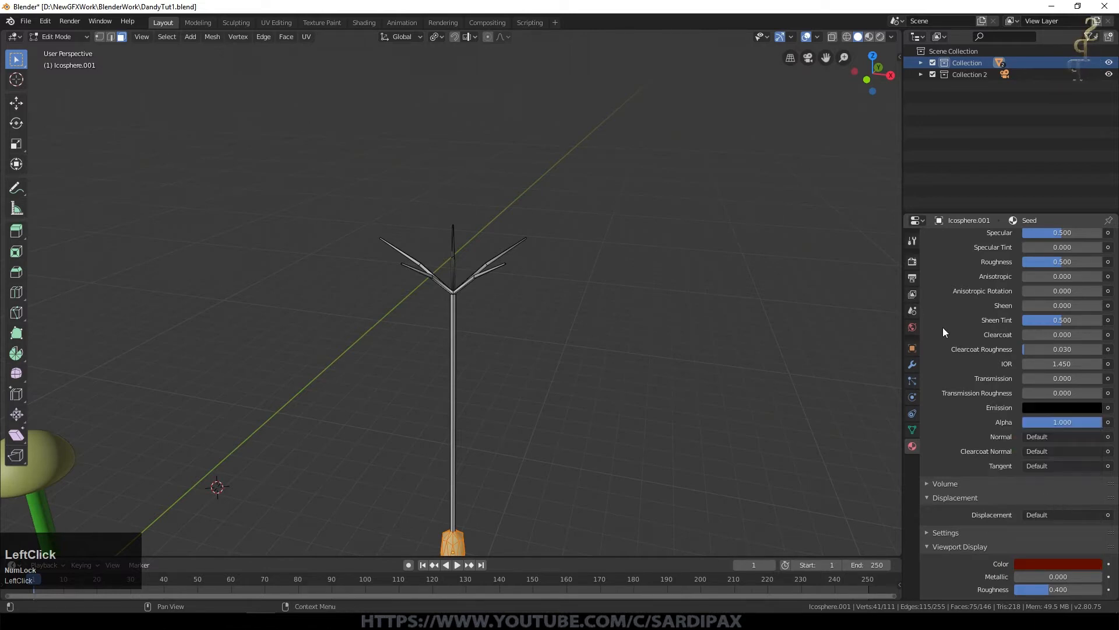
scroll(942, 327, "up", 10)
left_click(961, 303)
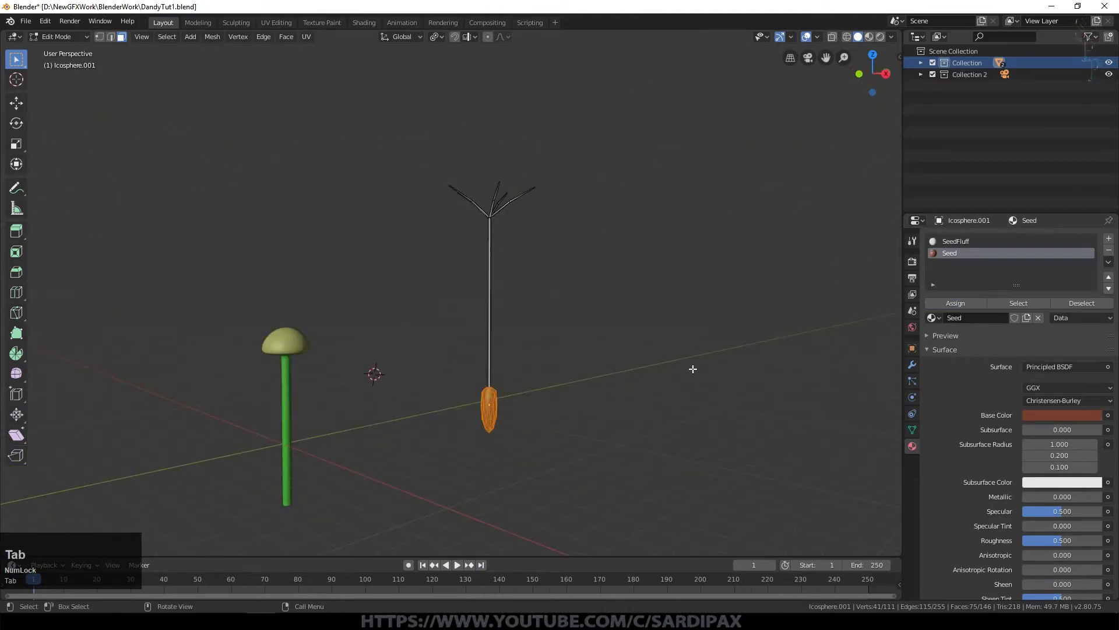
Scale the seed body down to about 0.6 and raise it about 1.2 m along Z
key("s")
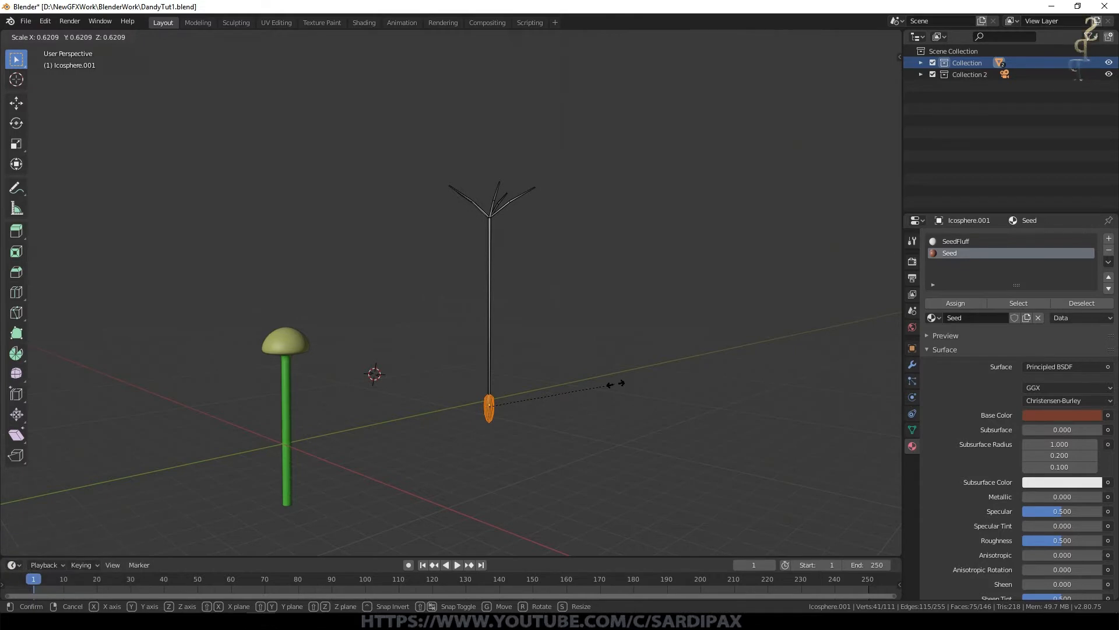
left_click(625, 395)
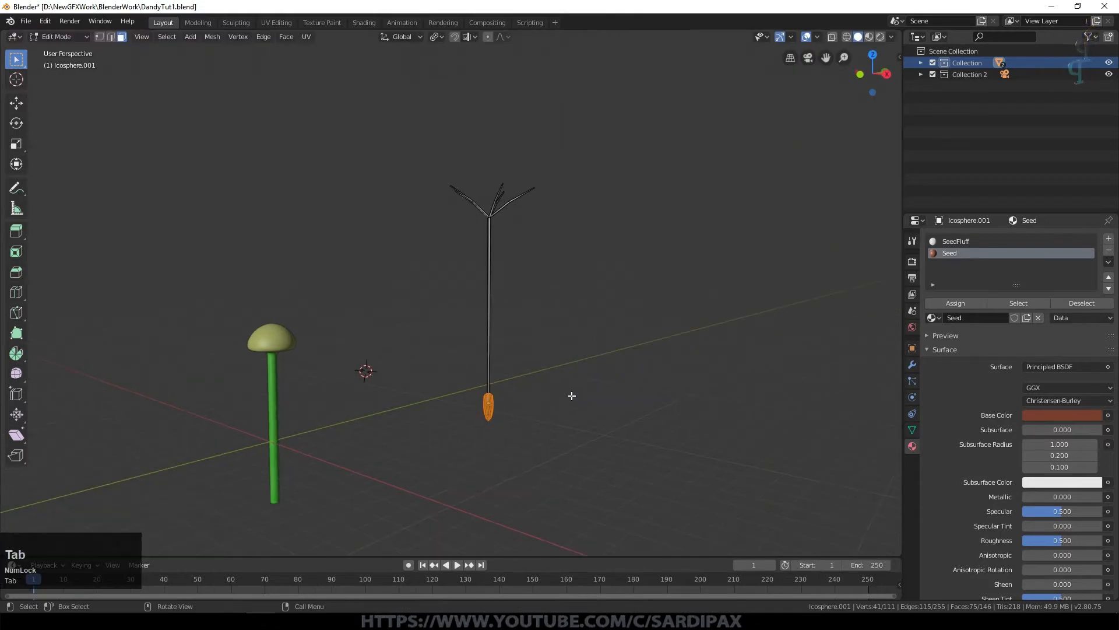
key("g")
key("z")
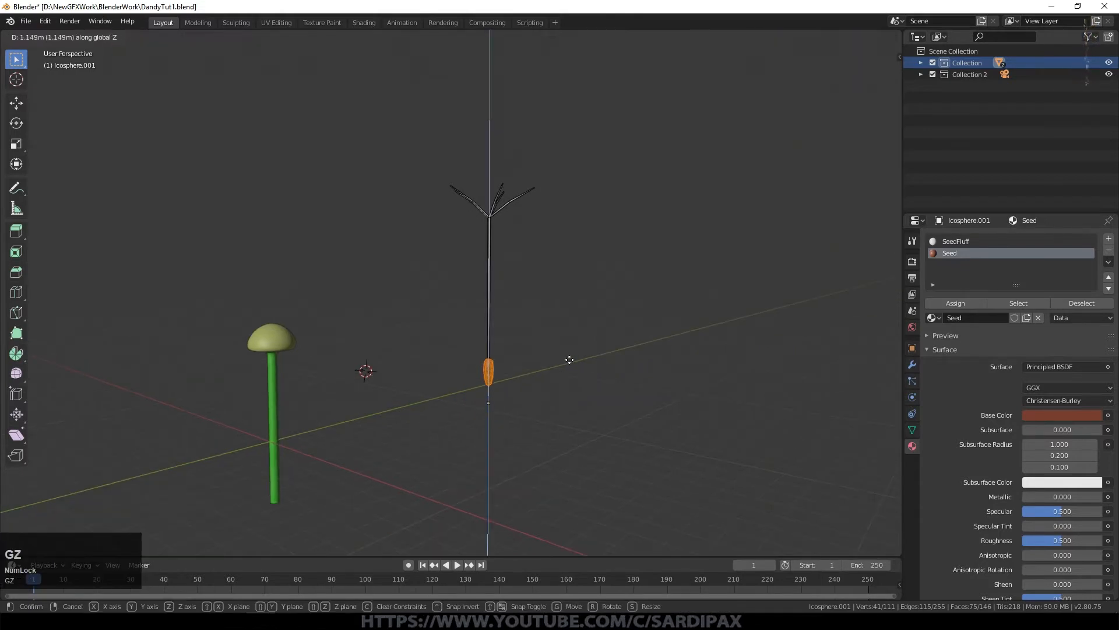
left_click(569, 356)
Extend the selection to the stalk, scale it narrower in X and Y with Z locked, and return to Object Mode
key("s")
key("shift+z")
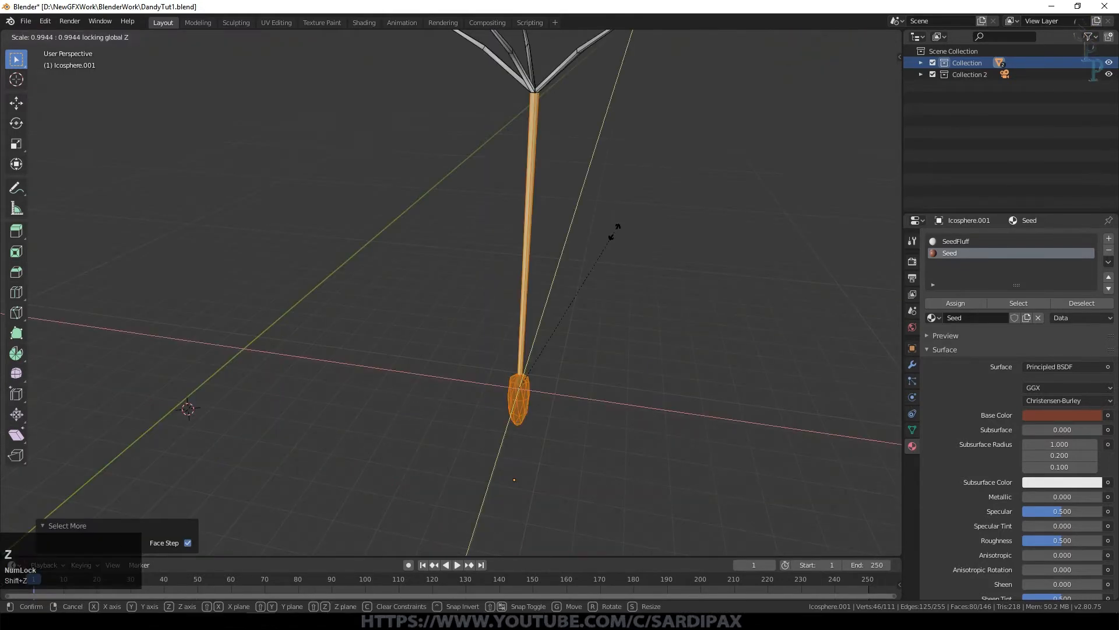
left_click(593, 277)
key("ctrl+KP_Add")
key("Tab")
In front view, move the whole seed mesh down along Z in Edit Mode until the seed body's lower end meets the object origin
middle_click_drag(592, 278, 455, 297)
scroll(454, 297, "down", 3)
key("KP_1")
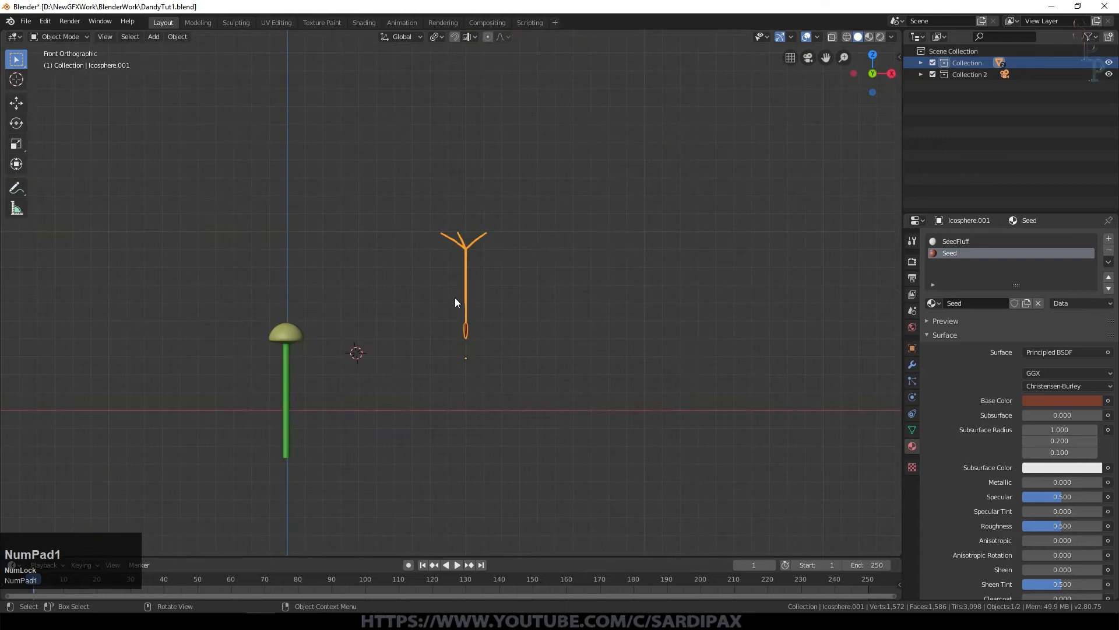
scroll(474, 411, "up", 2)
scroll(521, 325, "up", 2)
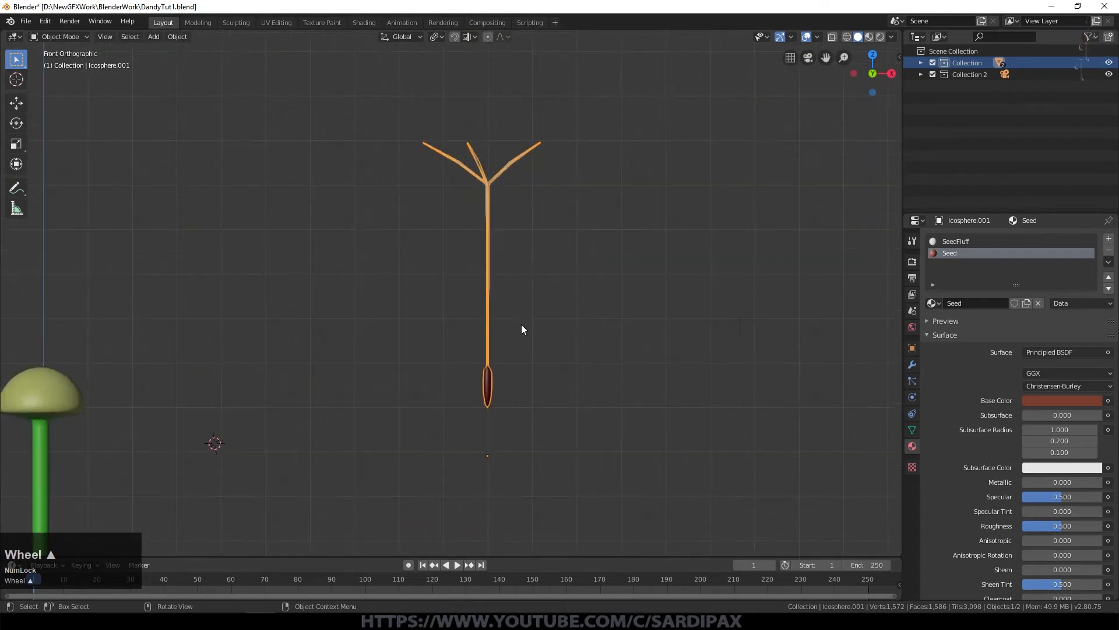
key("Tab")
key("a")
key("a")
key("a")
key("g")
key("z")
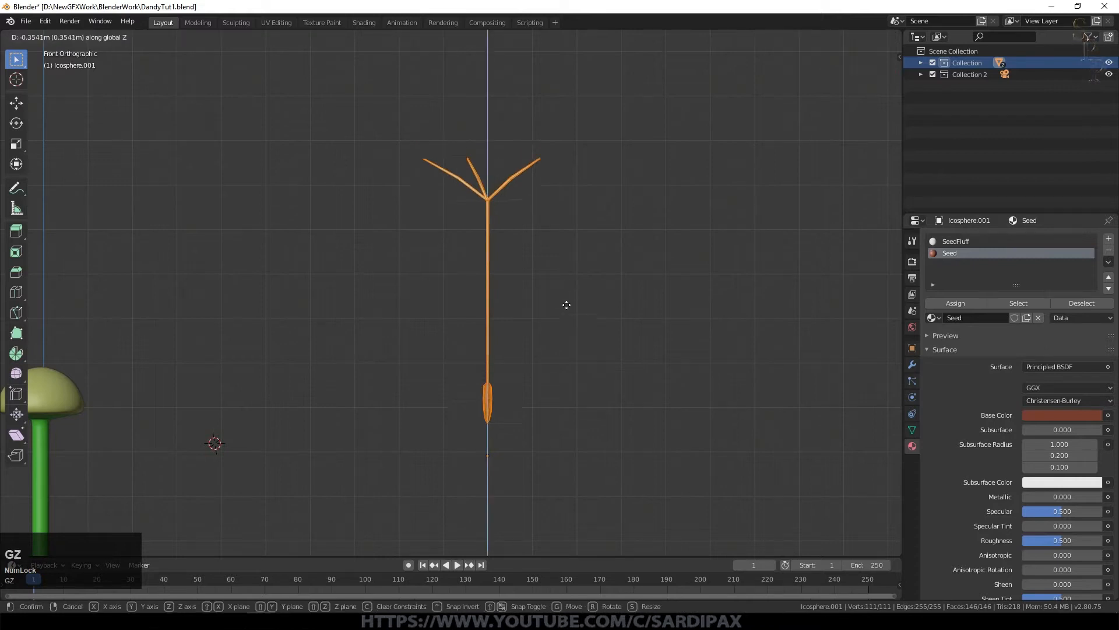
left_click(570, 335)
middle_click_drag(519, 427, 537, 309, "shift")
scroll(573, 301, "up", 2)
key("Tab")
Move the whole seed about 15.7 m along X away from the dandelion and scale it to about 0.476
scroll(575, 268, "down", 8)
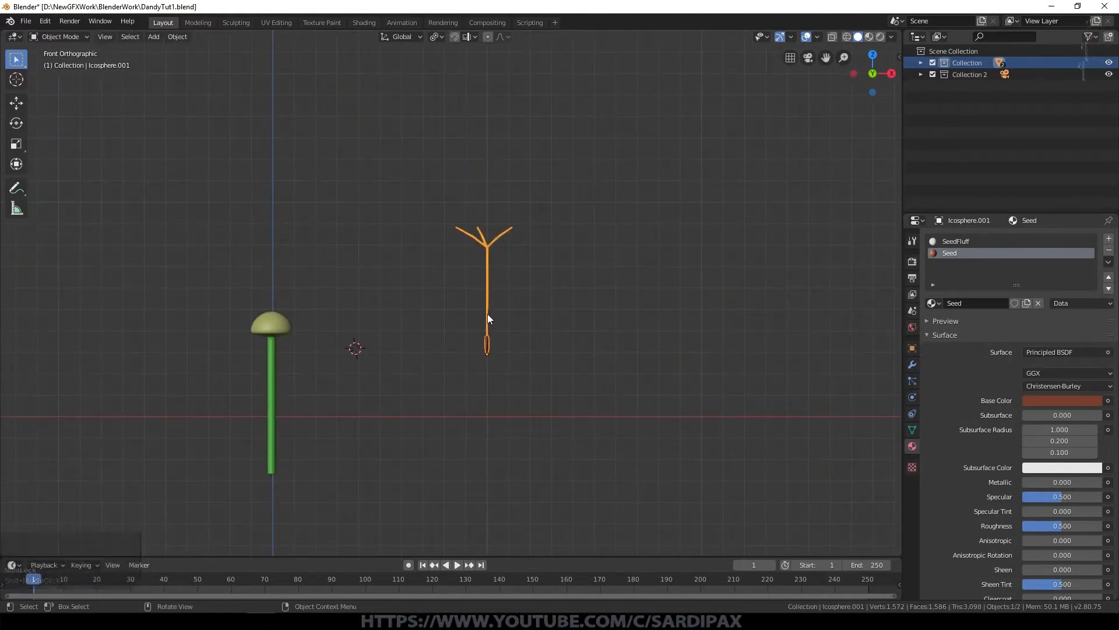
key("g")
left_click(825, 319)
key("s")
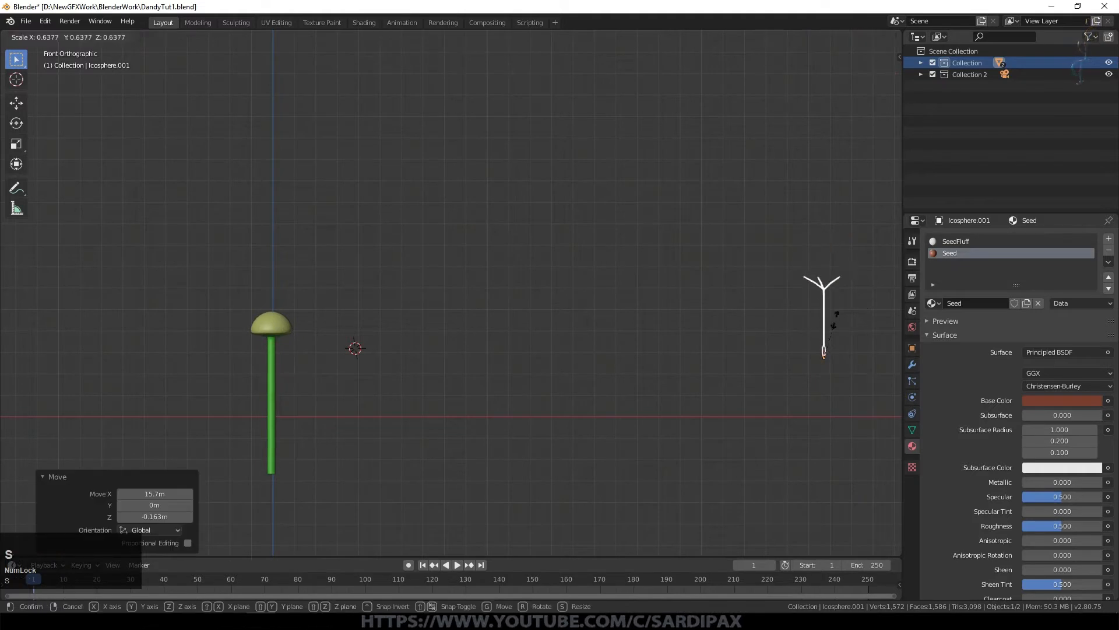
left_click(826, 327)
Place the seed upright on top of the dandelion's dome and scale it to about 0.887 to suit the head
key("g")
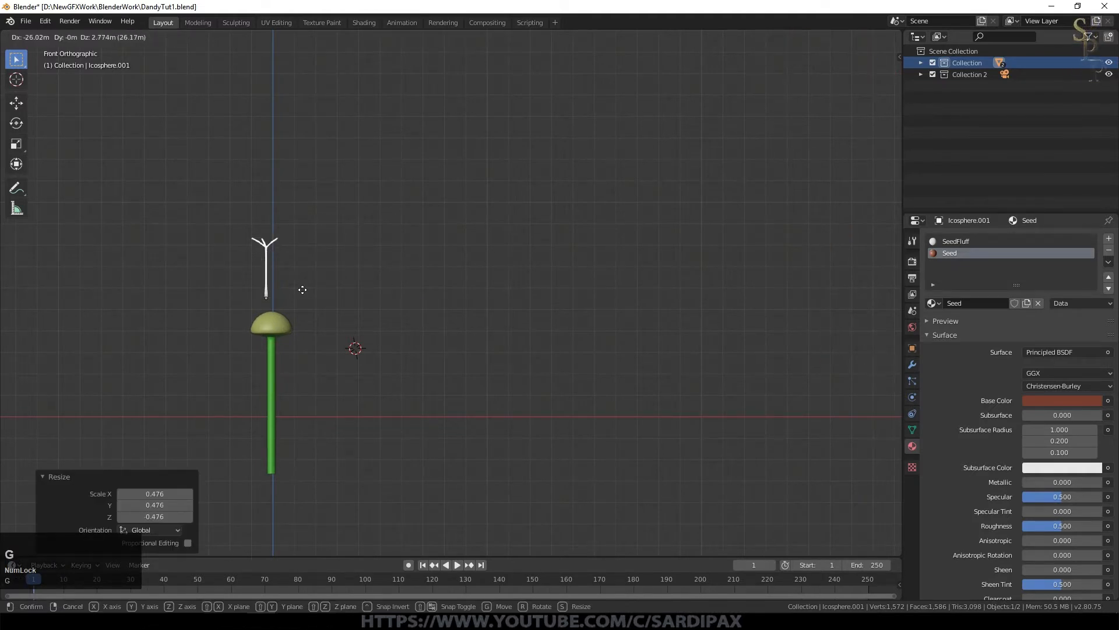
left_click(305, 302)
key("s")
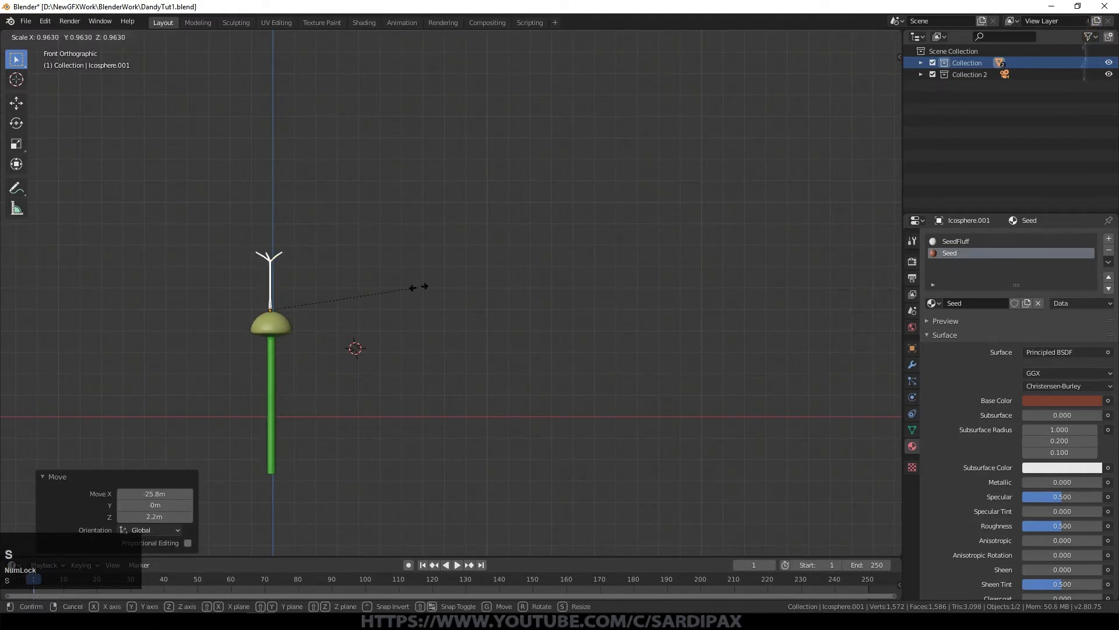
left_click(354, 282)
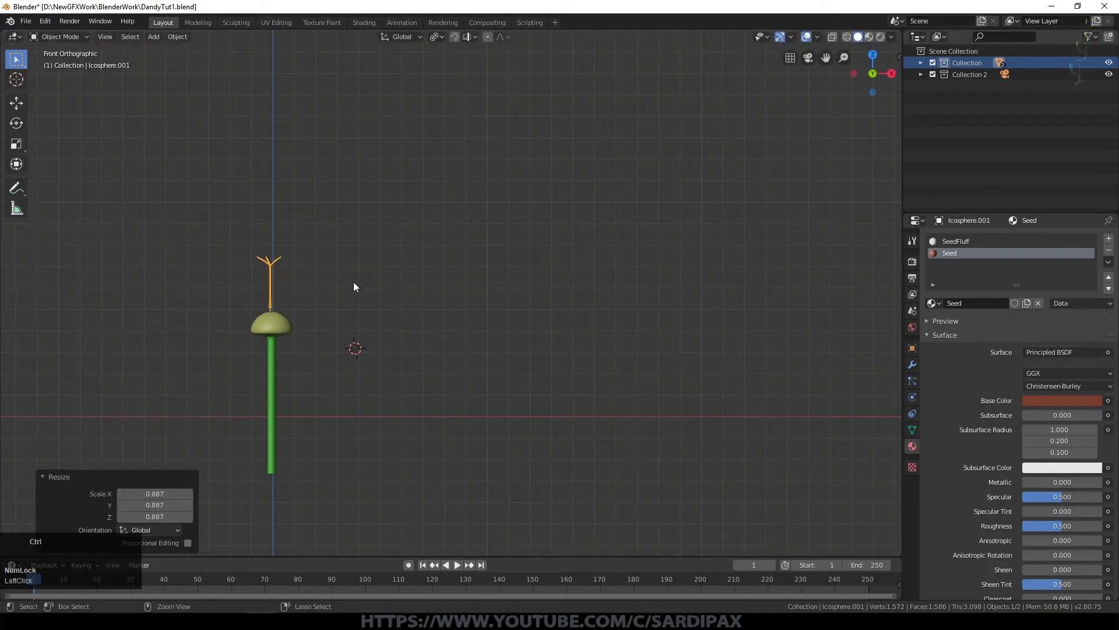
Apply the seed's scale and move it clear of the dandelion, about 20.1 m along X and -2.91 m along Z
key("ctrl+a")
left_click(351, 303)
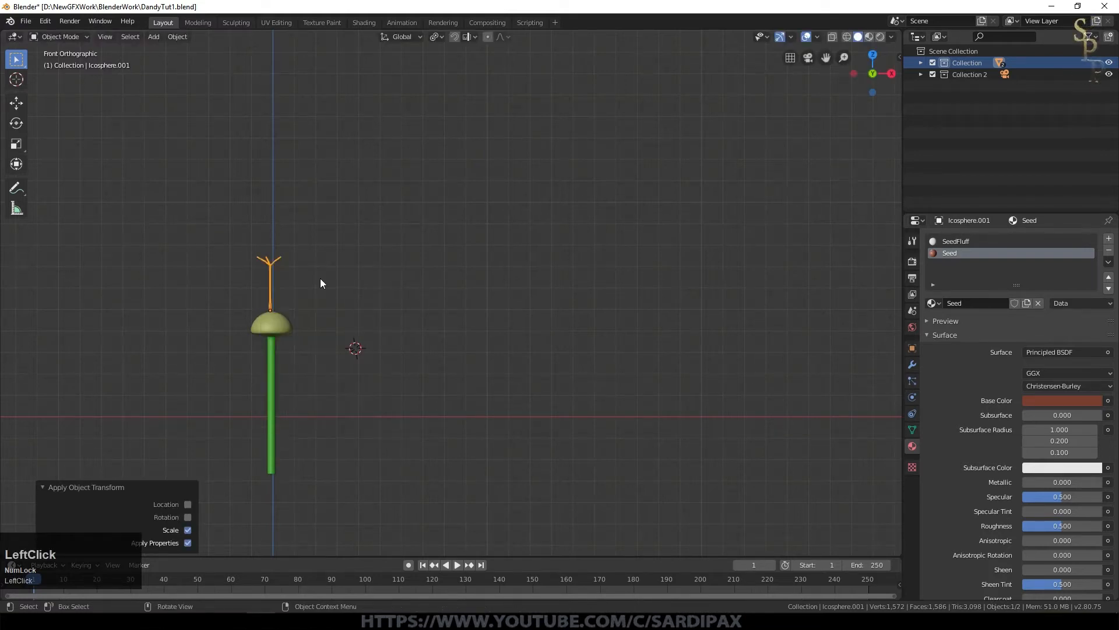
key("g")
left_click(752, 341)
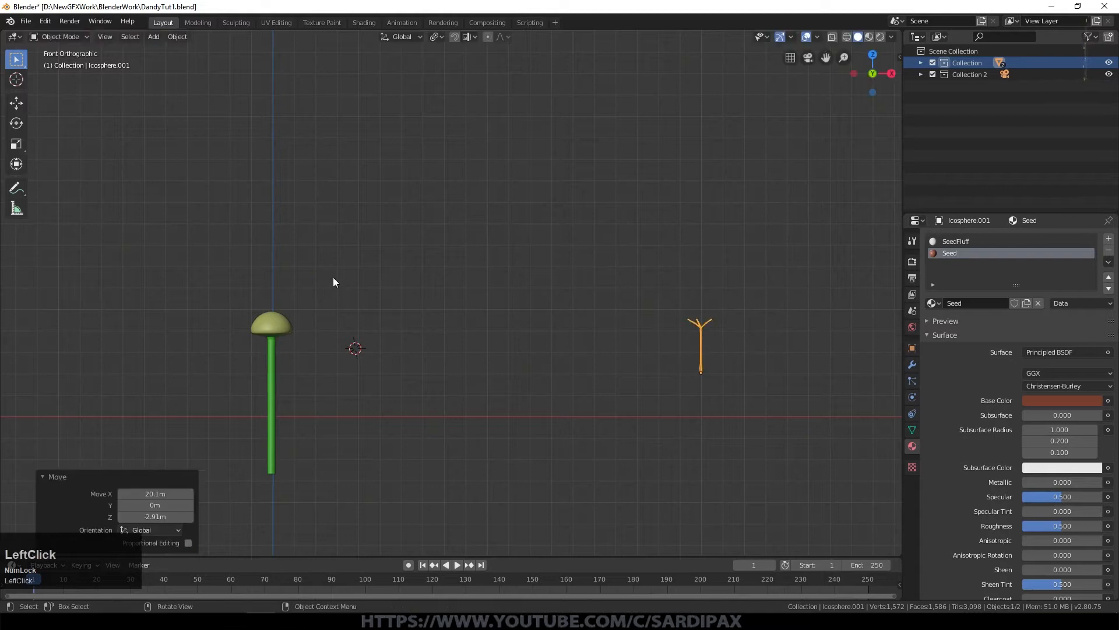
Add a particle system of type Hair to the dandelion head and stem object
left_click(275, 317)
middle_click_drag(340, 230, 513, 207, "shift")
left_click(912, 382)
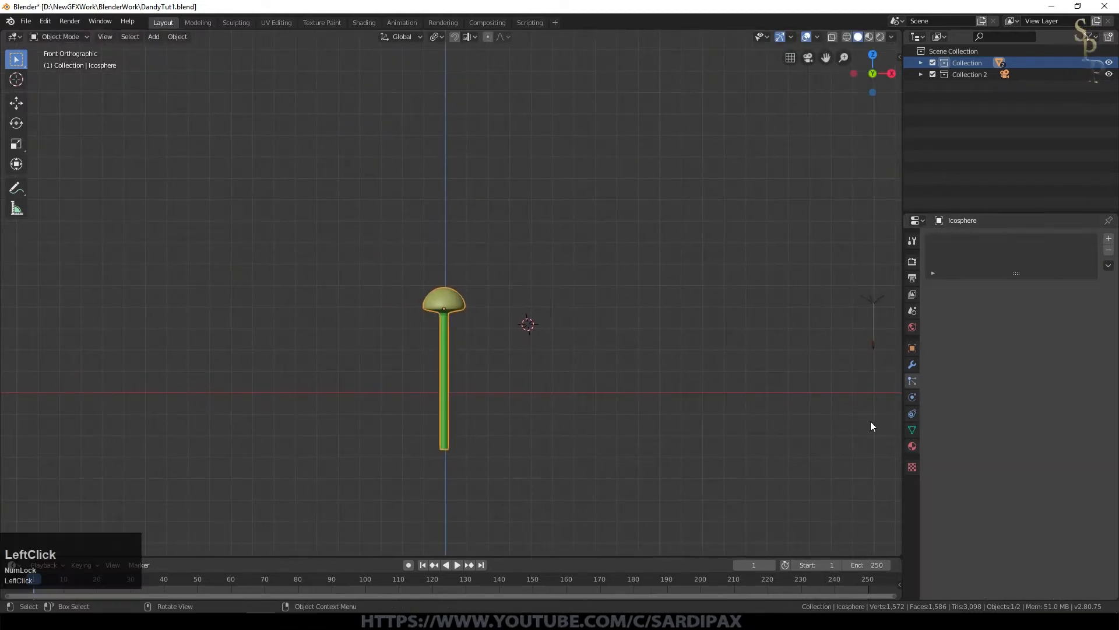
left_click(1109, 239)
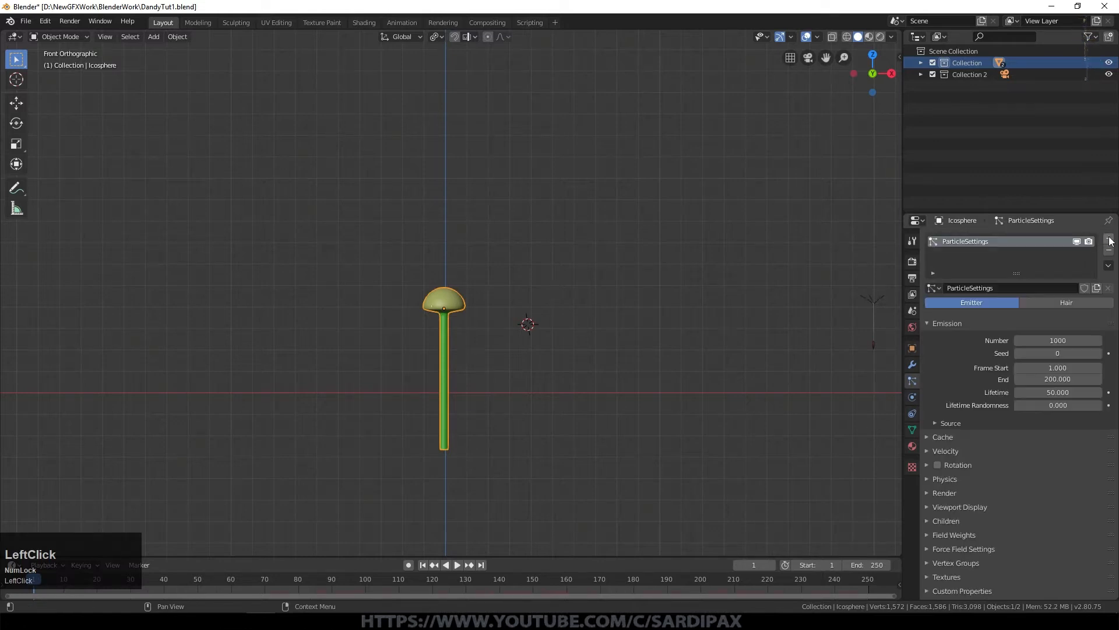
left_click(1076, 305)
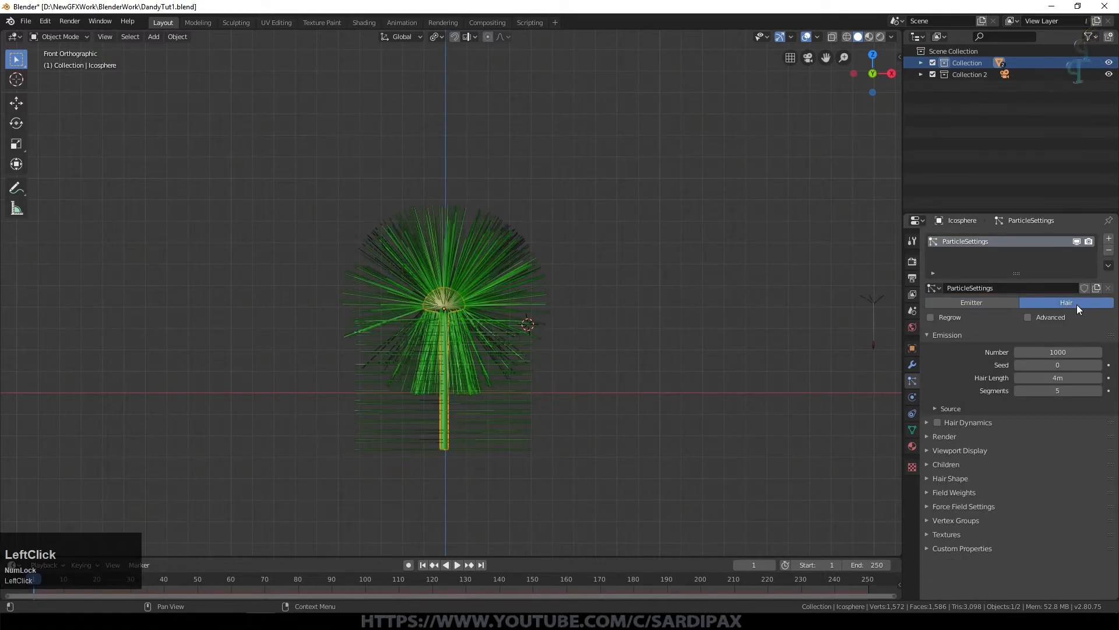
Limit the hair density to the vertex group Group and set the hair number to 500
left_click(928, 520)
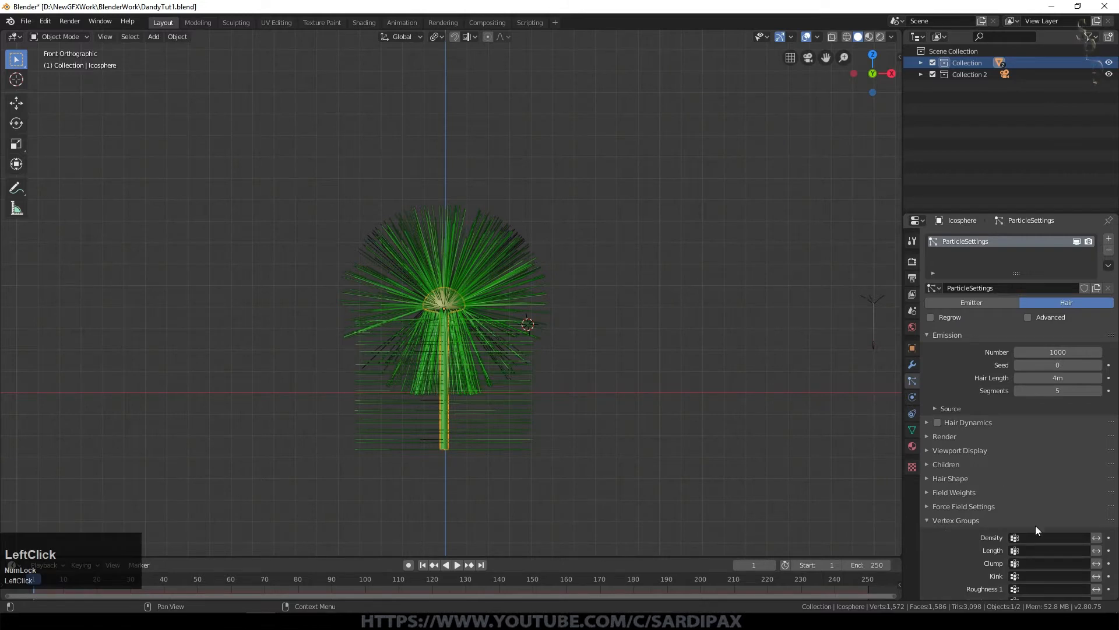
left_click(1043, 538)
left_click(1007, 420)
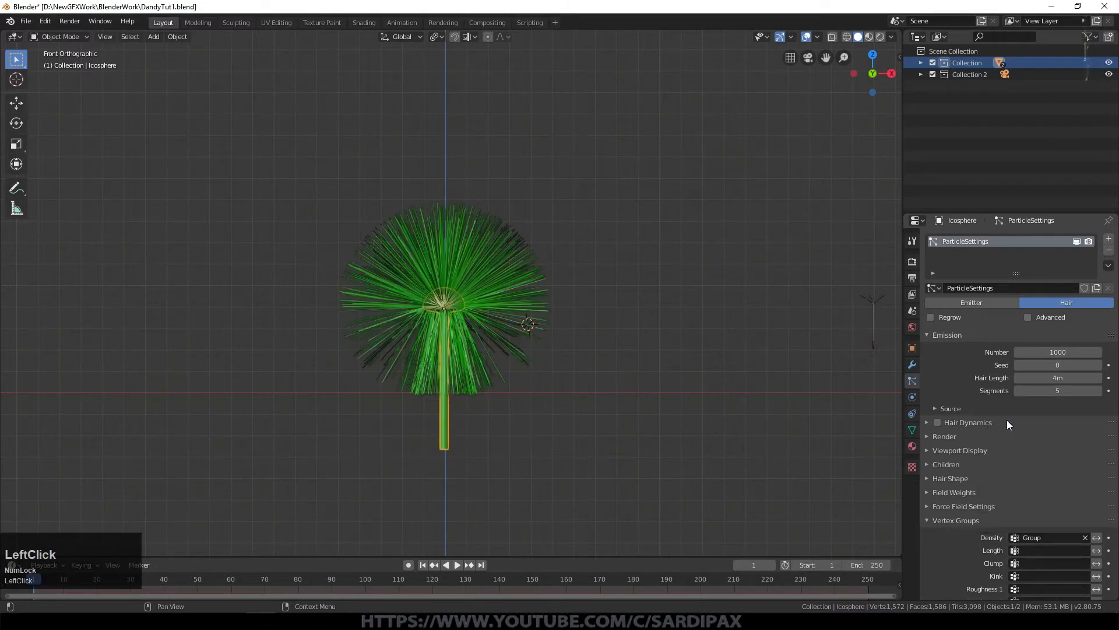
left_click(1038, 351)
type("500")
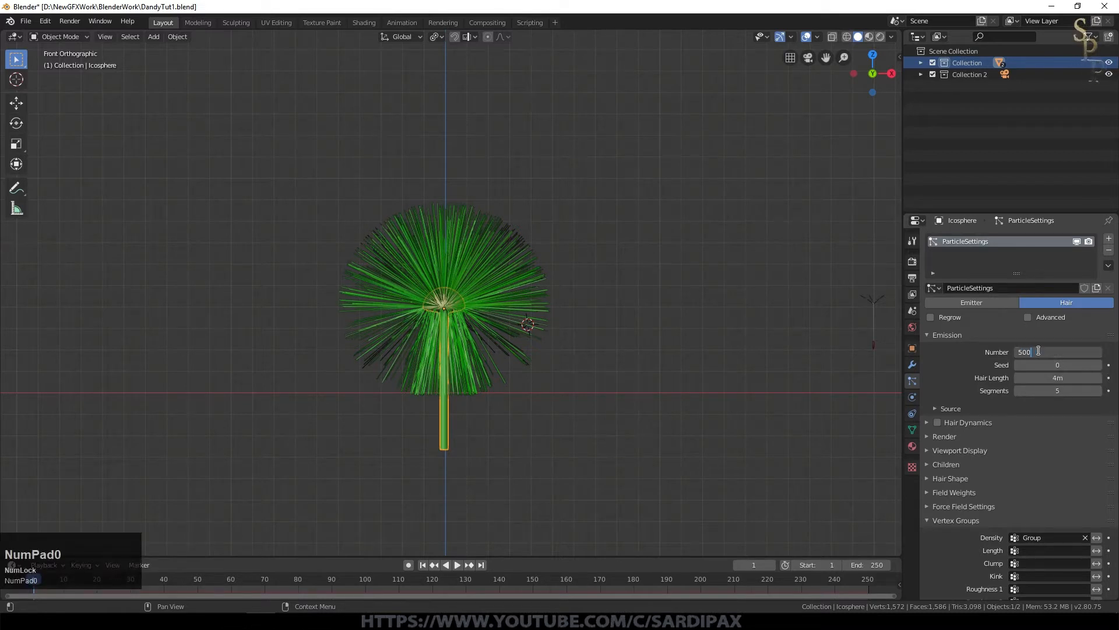
key("KP_Enter")
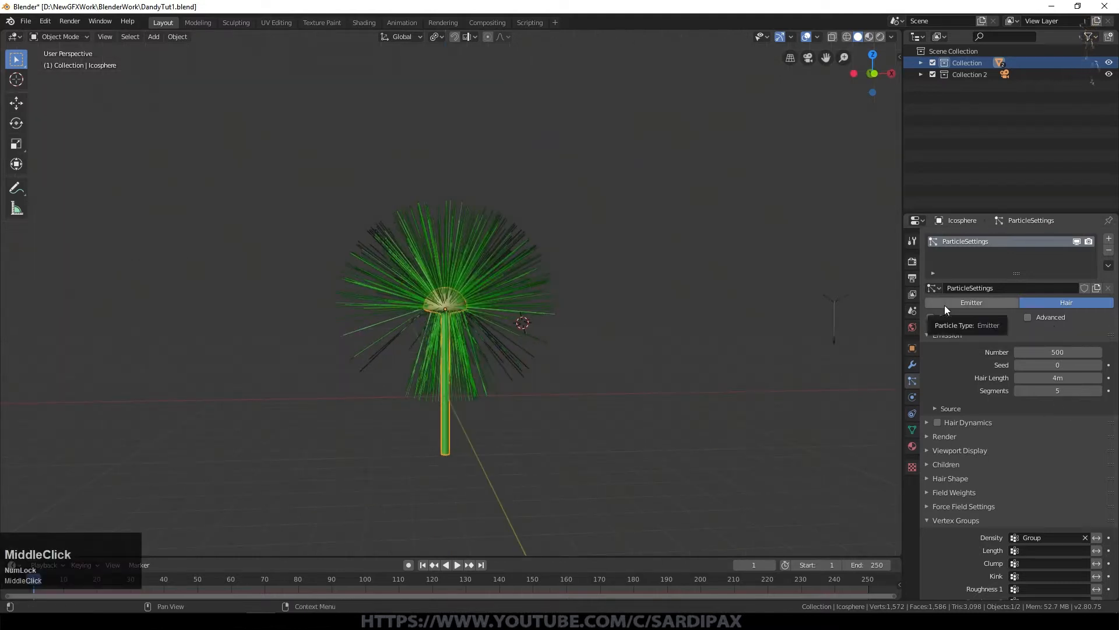
In the hair emission source, turn off random emission order and reduce the jittering amount to about 0.346
left_click(933, 408)
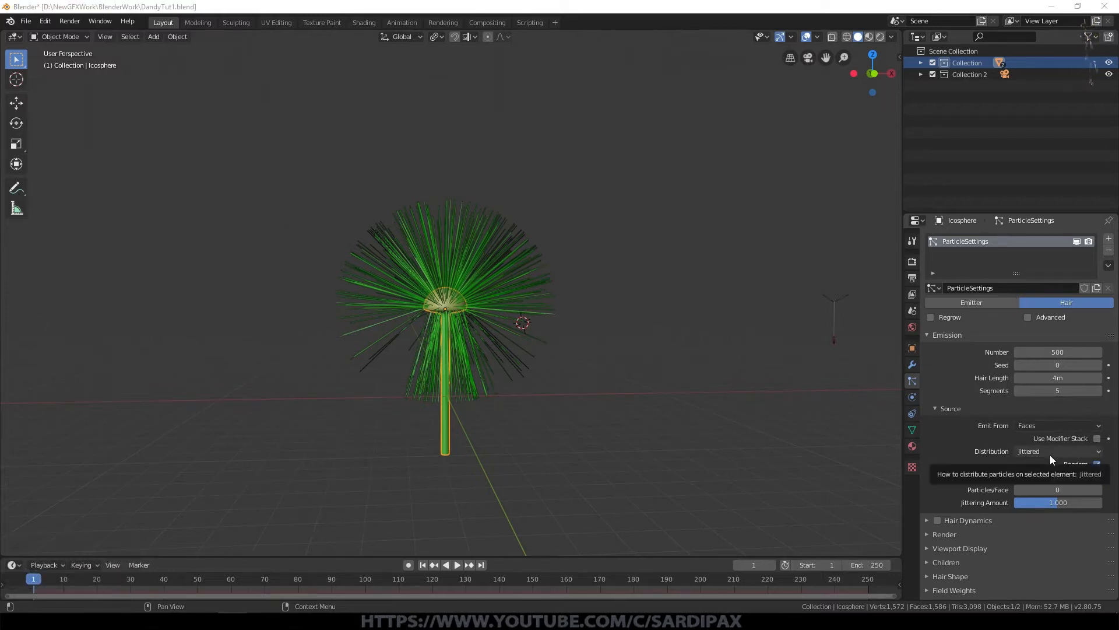
left_click(1106, 464)
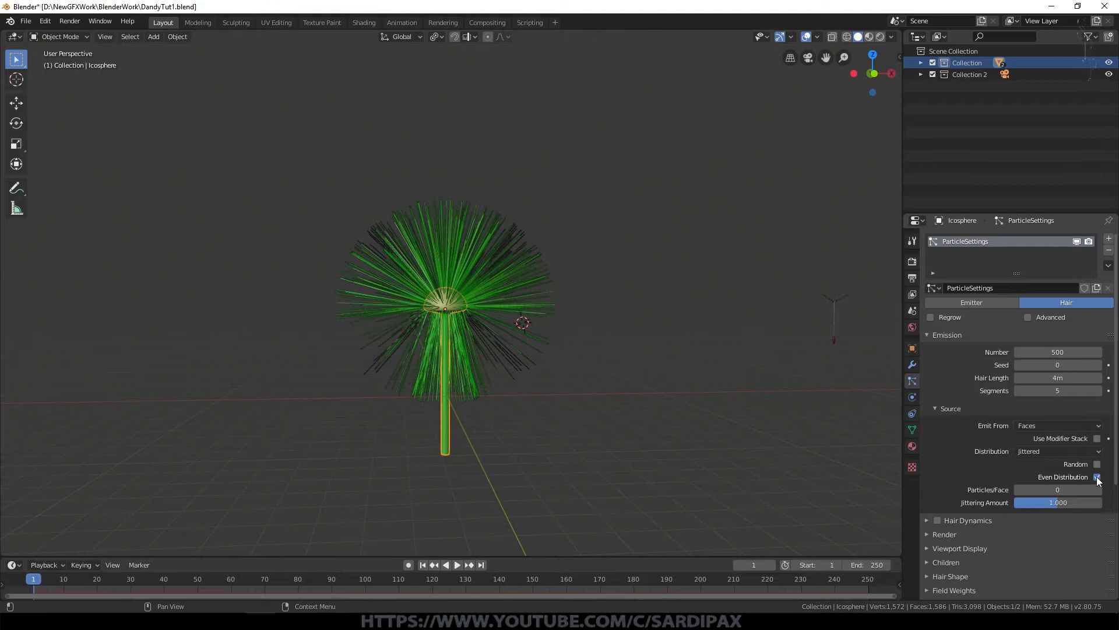
left_click_drag(1058, 503, 1001, 502)
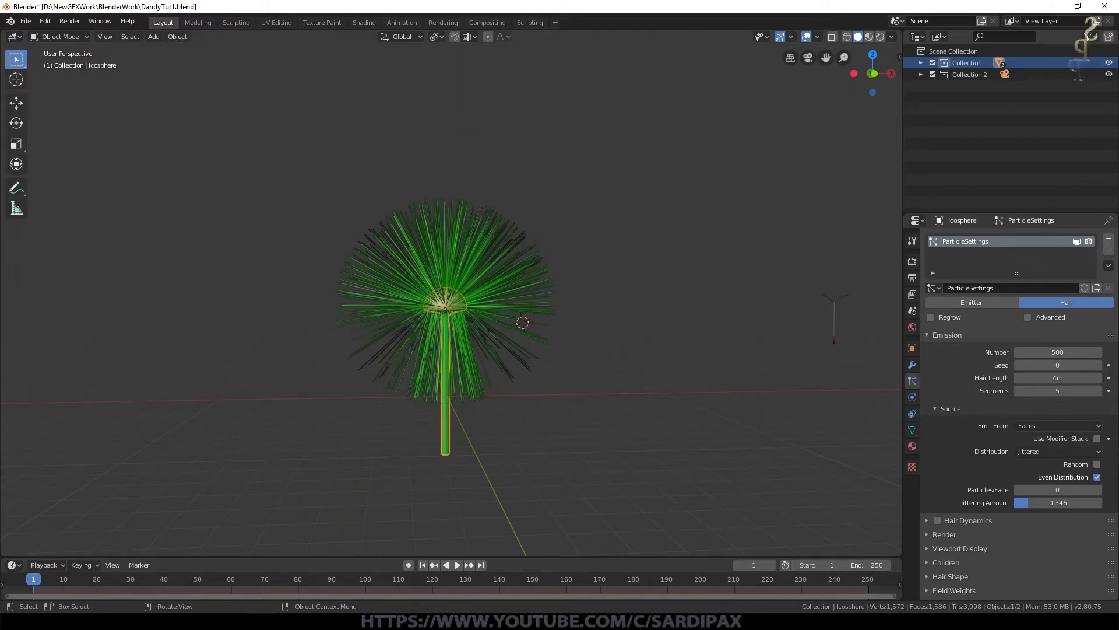
Enable the advanced hair settings and set the velocity randomization to 0.01
left_click(1028, 317)
scroll(956, 393, "down", 2)
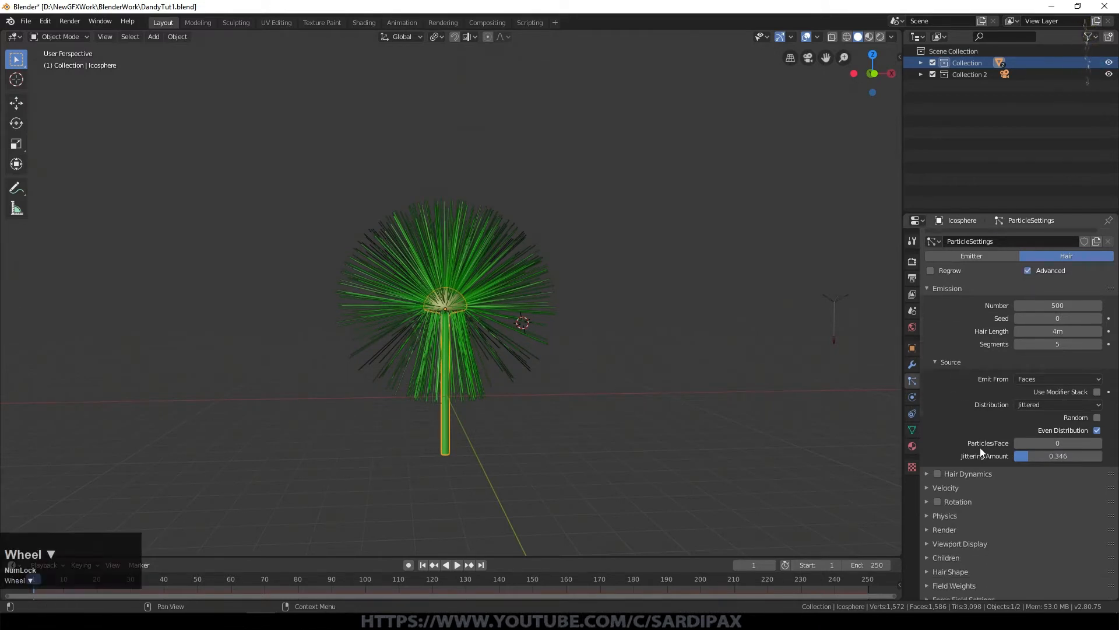
left_click(945, 487)
scroll(946, 487, "down", 5)
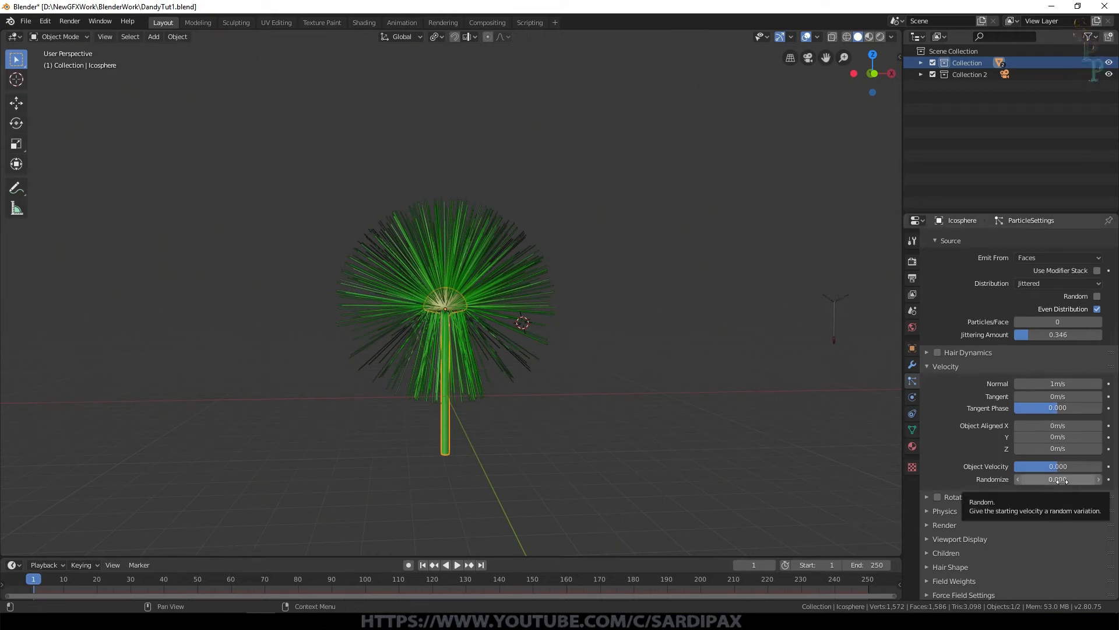
left_click(1061, 481)
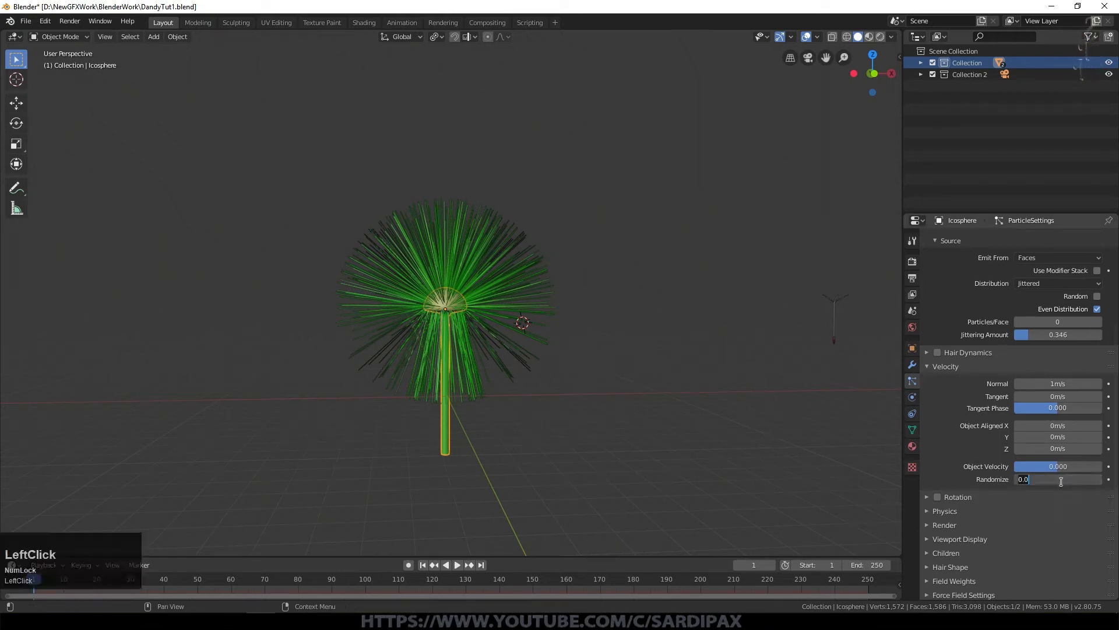
type(".01")
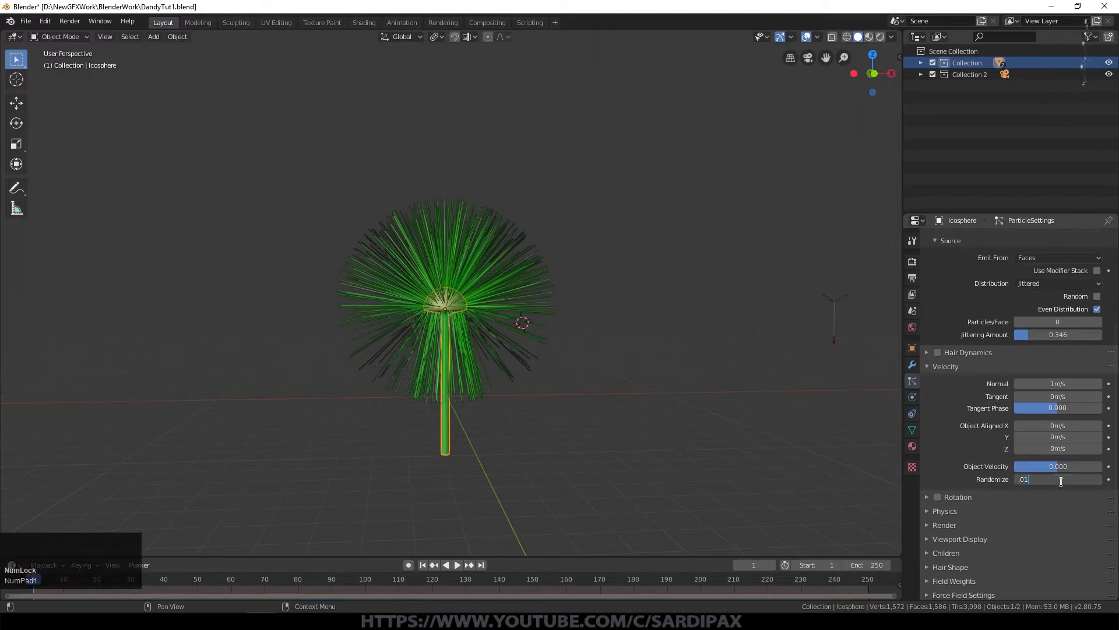
key("KP_Enter")
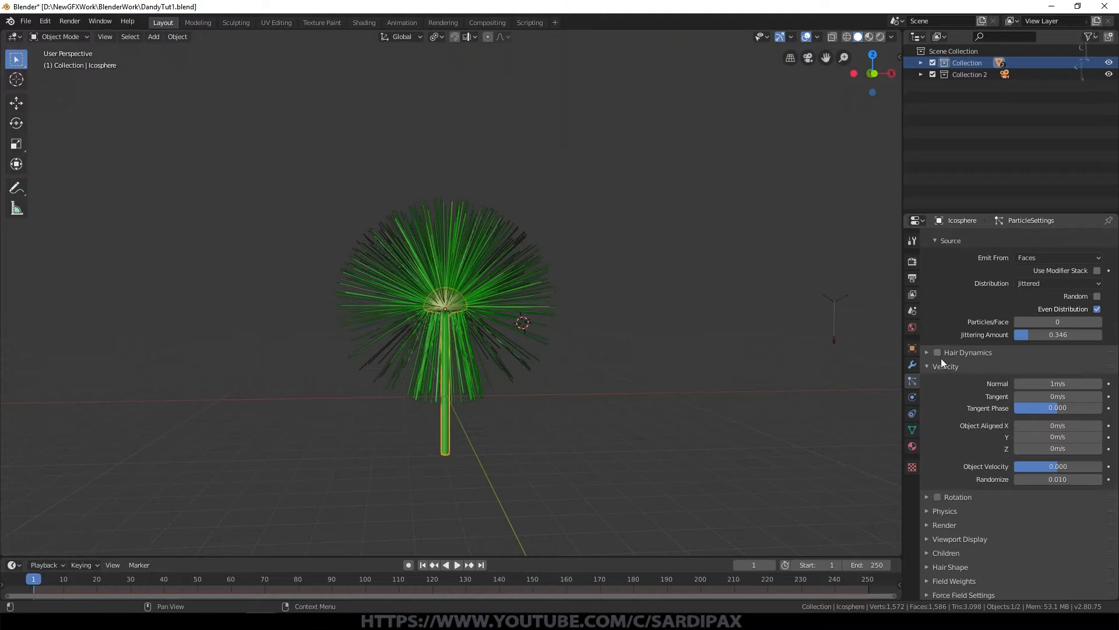
Enable particle rotation with a phase of about 0.170 and a randomized phase of about 1.935
left_click(928, 368)
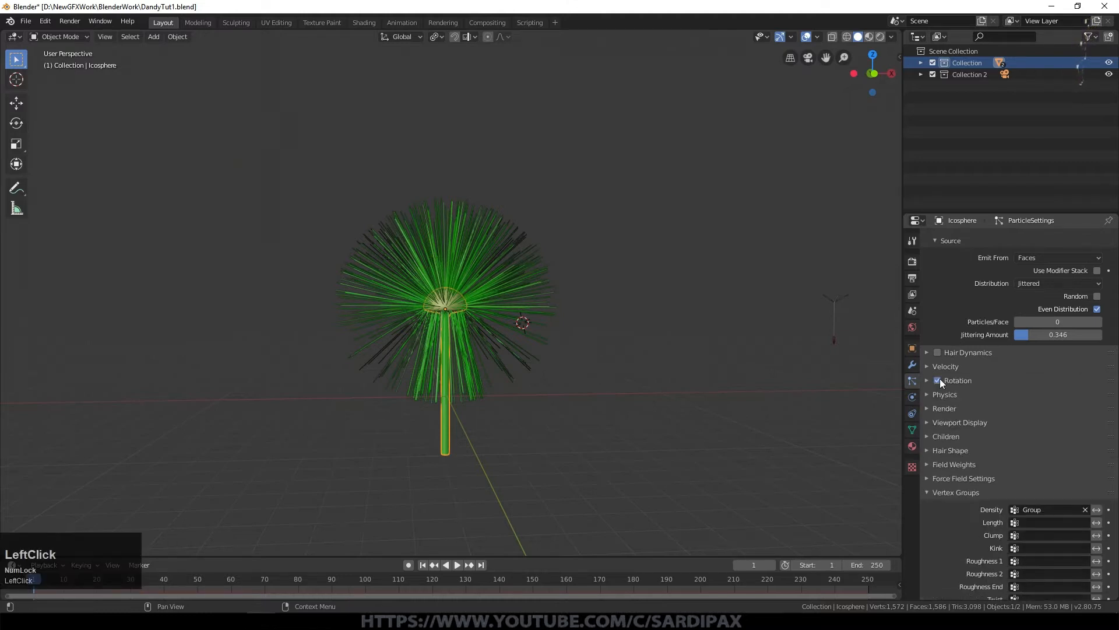
left_click(928, 380)
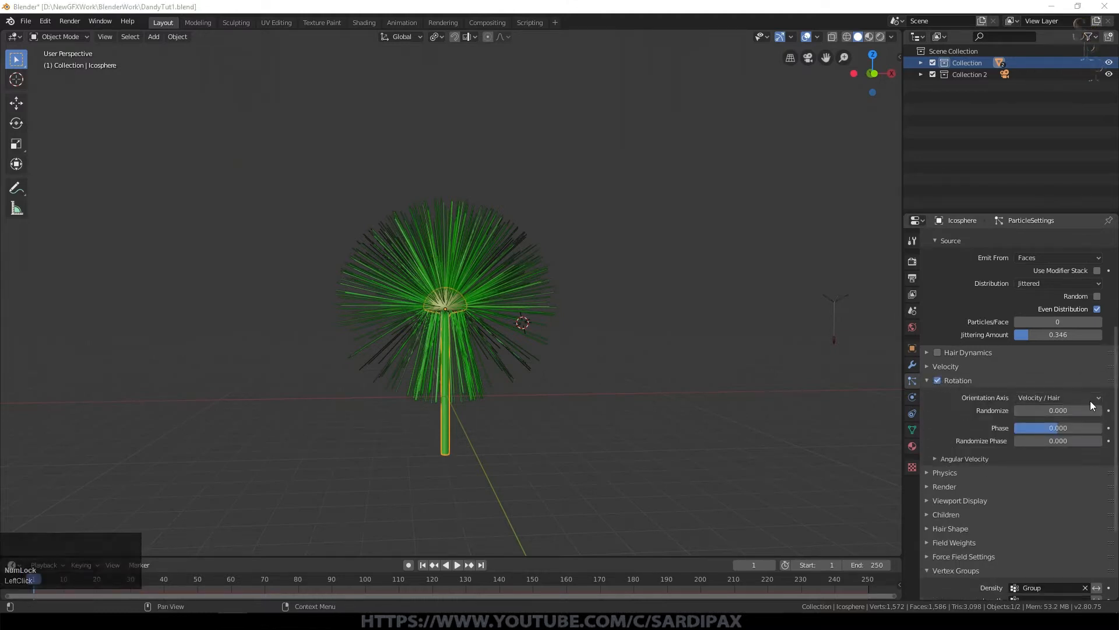
left_click_drag(1058, 427, 1070, 427)
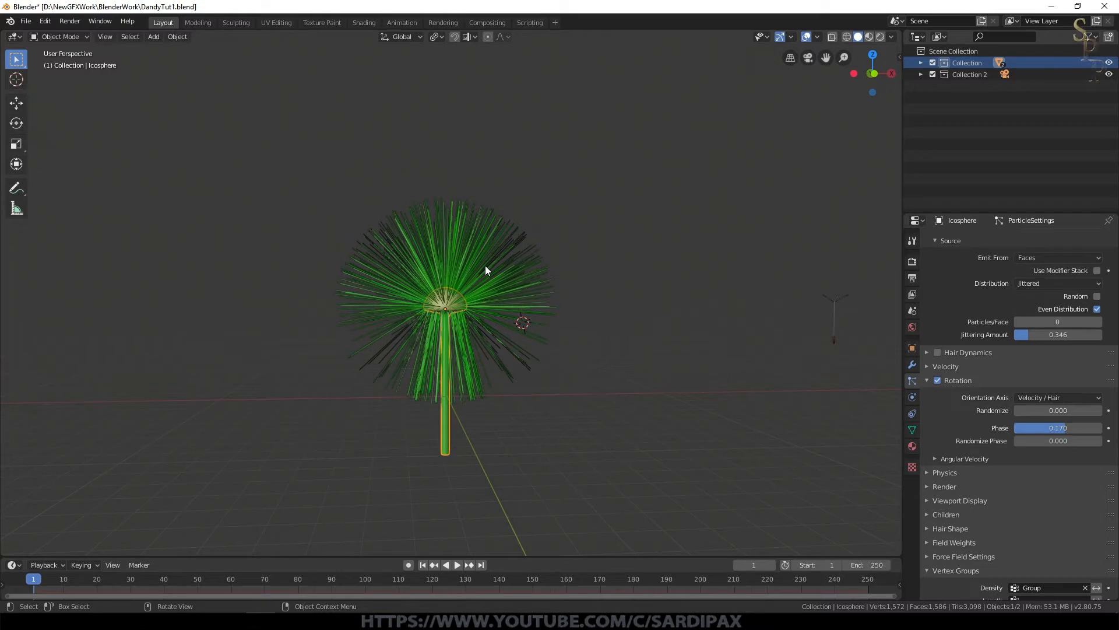
left_click_drag(1068, 443, 1082, 443)
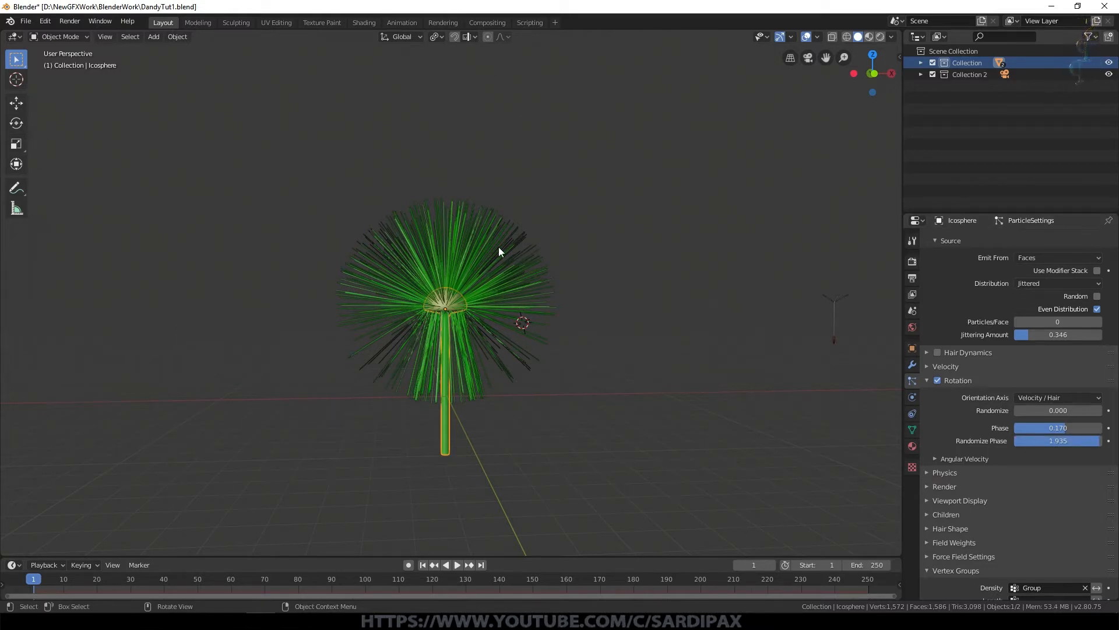
Set the hair particles to render as Object
left_click(933, 485)
scroll(1051, 436, "down", 3)
left_click(1051, 434)
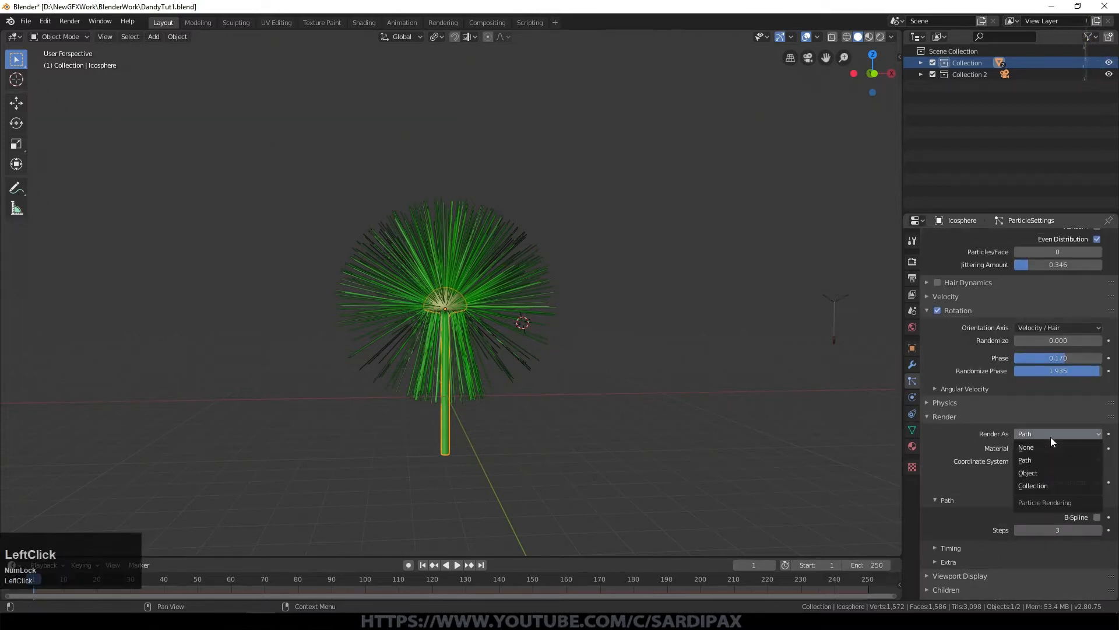
left_click(1043, 473)
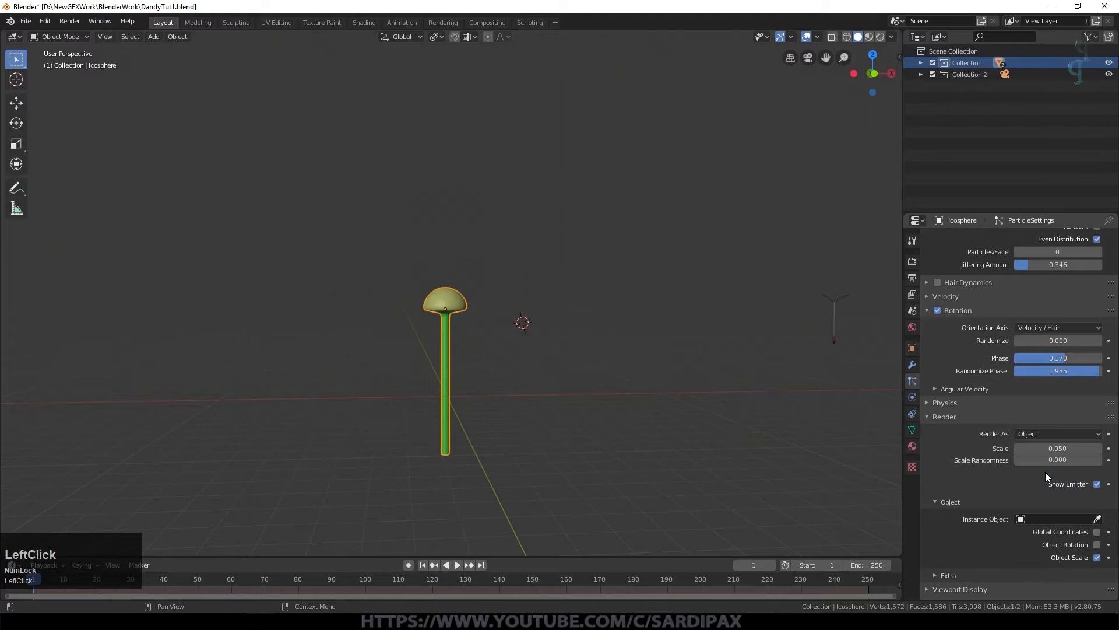
Select the separate seed object and rename it Seed in the scene collection
left_click(834, 317)
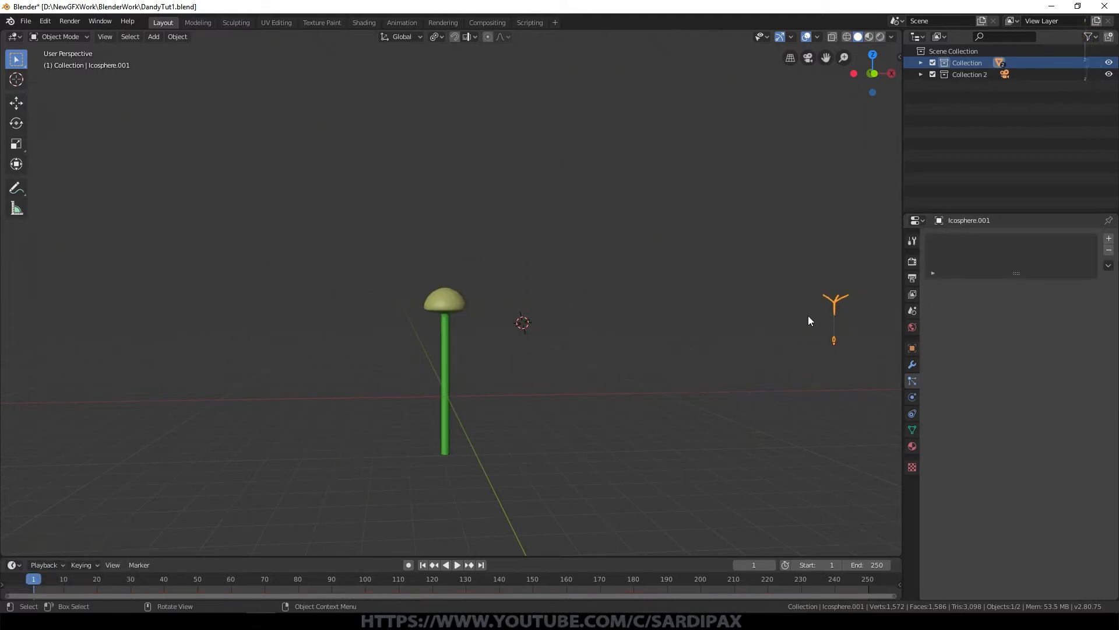
left_click(963, 222)
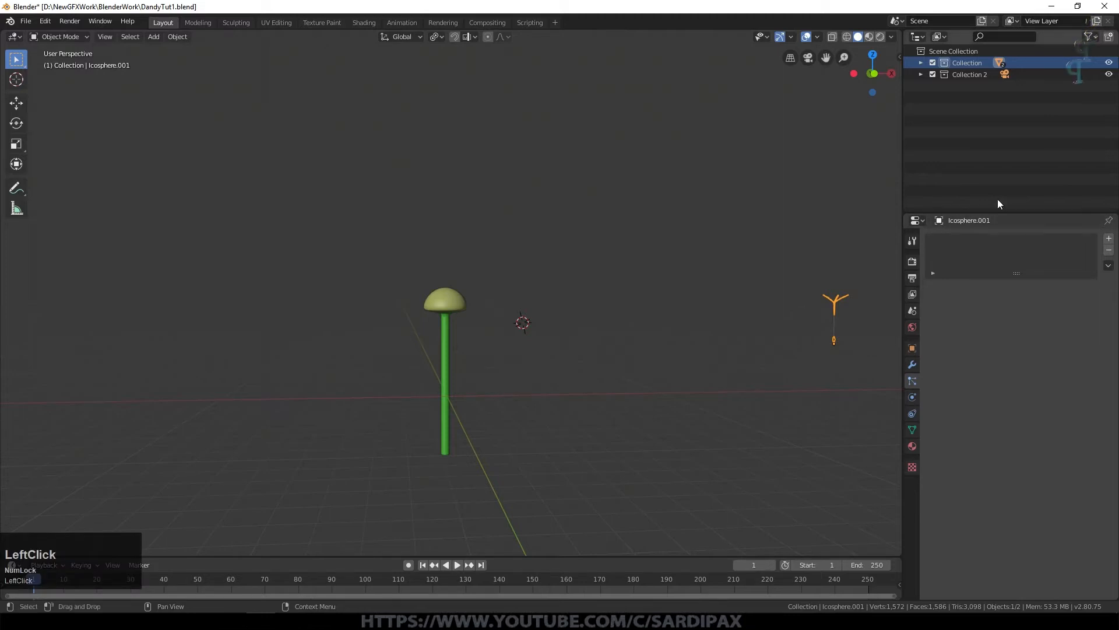
left_click(921, 63)
double_click(971, 84)
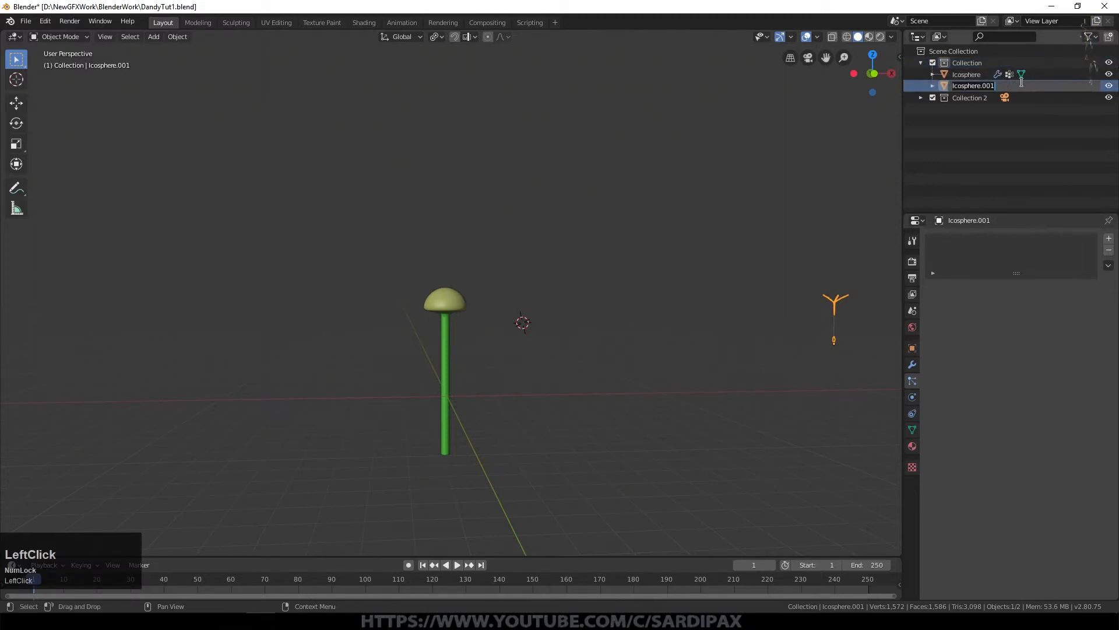
type("Seed")
key("Return")
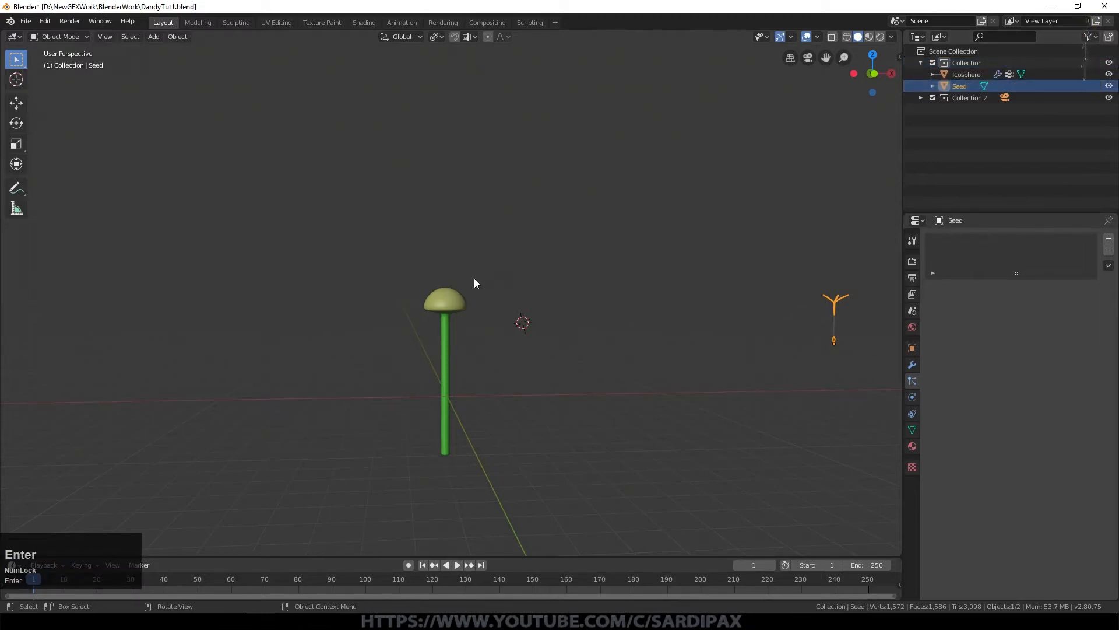
Rename the dandelion head and stem object SeedHead
left_click(965, 72)
double_click(963, 72)
type("SeedHead")
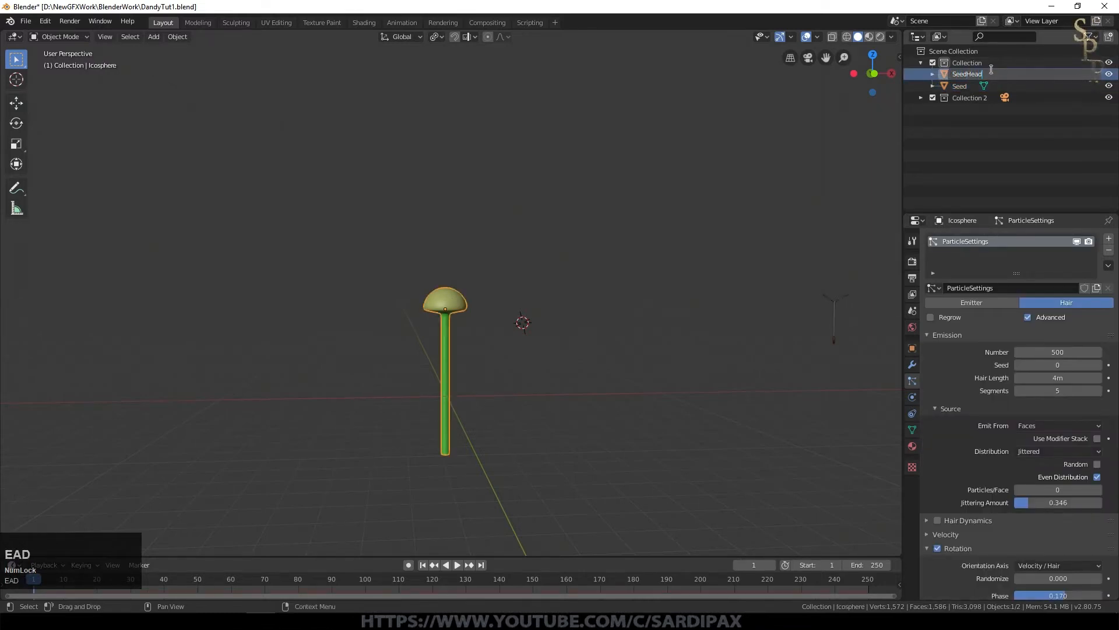
left_click(999, 126)
Keep the hair particles rendering as Object, with a scale of 0.23 and a scale randomness of 0.1
scroll(1056, 428, "down", 1)
scroll(1054, 423, "down", 5)
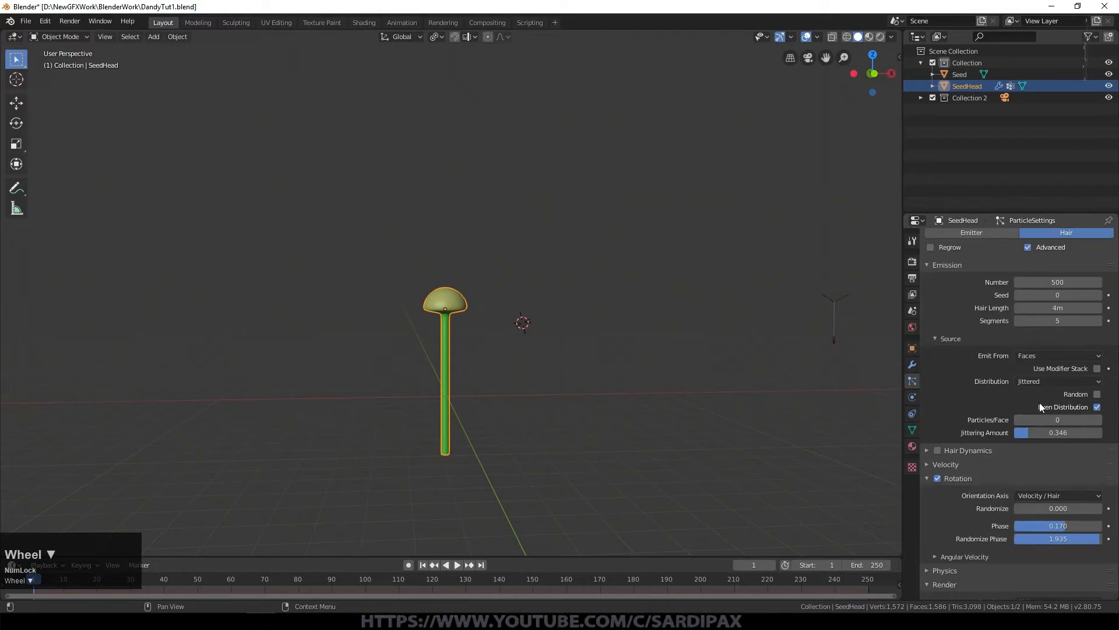
left_click(1047, 415)
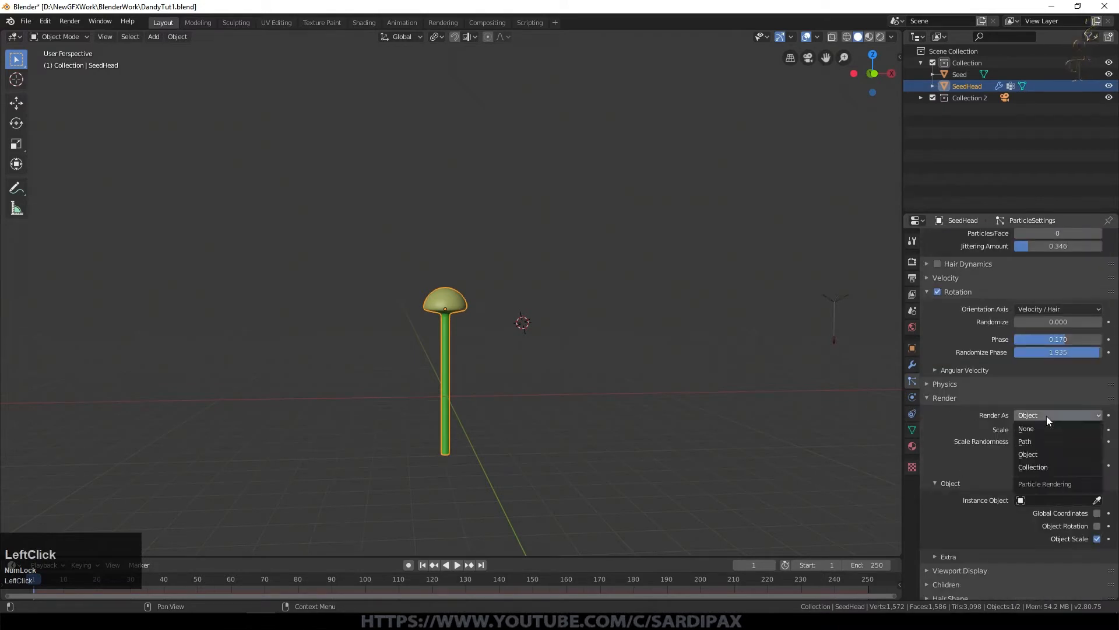
left_click(1044, 454)
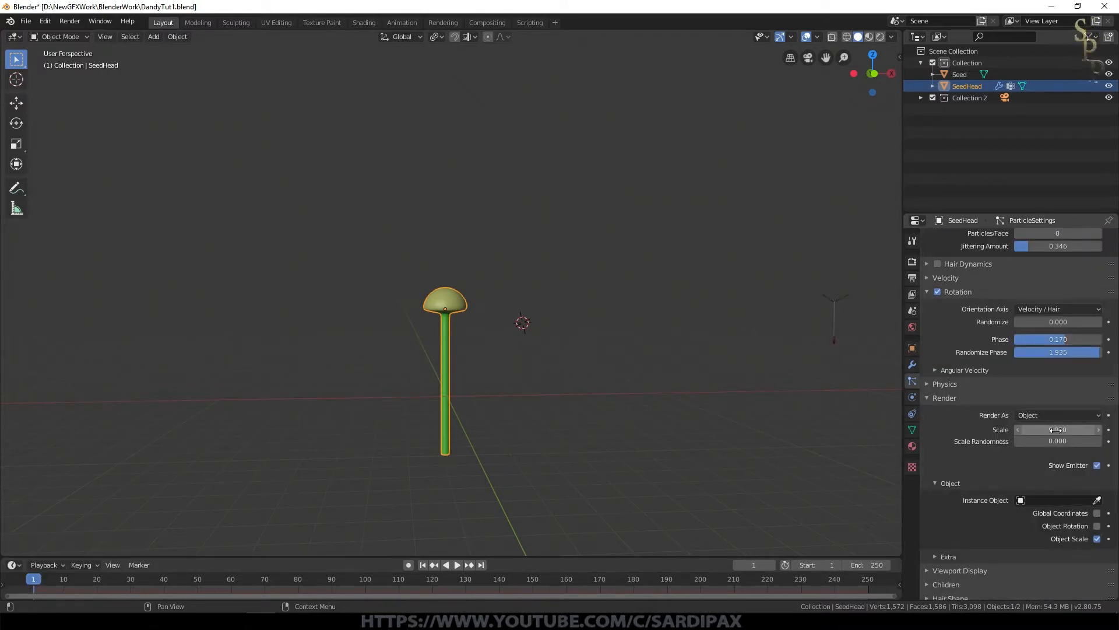
left_click(1058, 430)
type(".23")
key("KP_Enter")
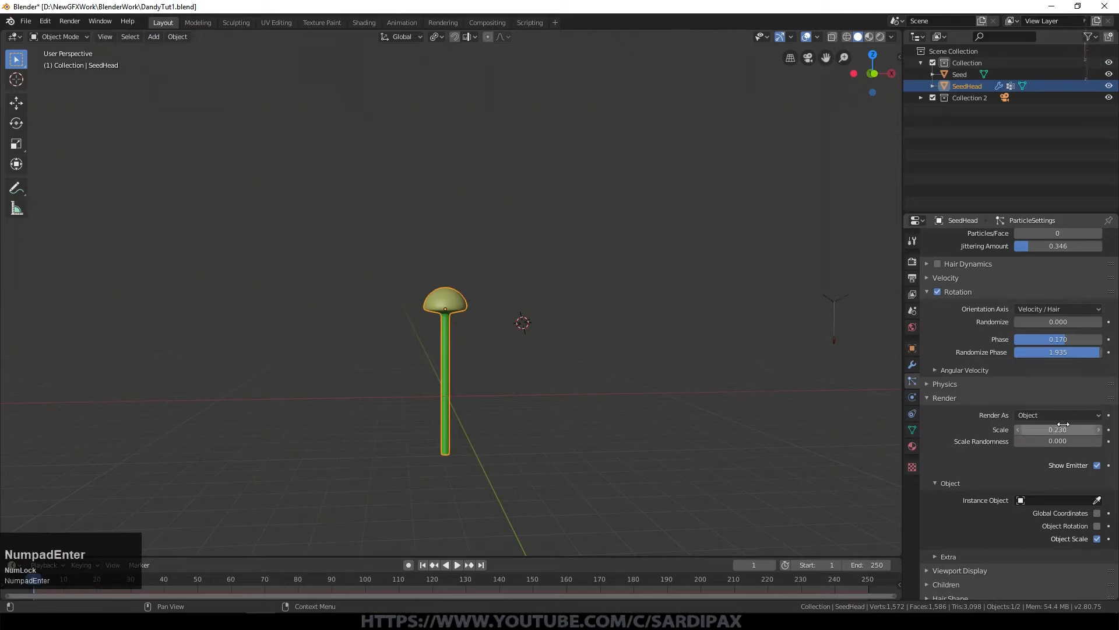
left_click(1058, 442)
type(".1")
key("KP_Enter")
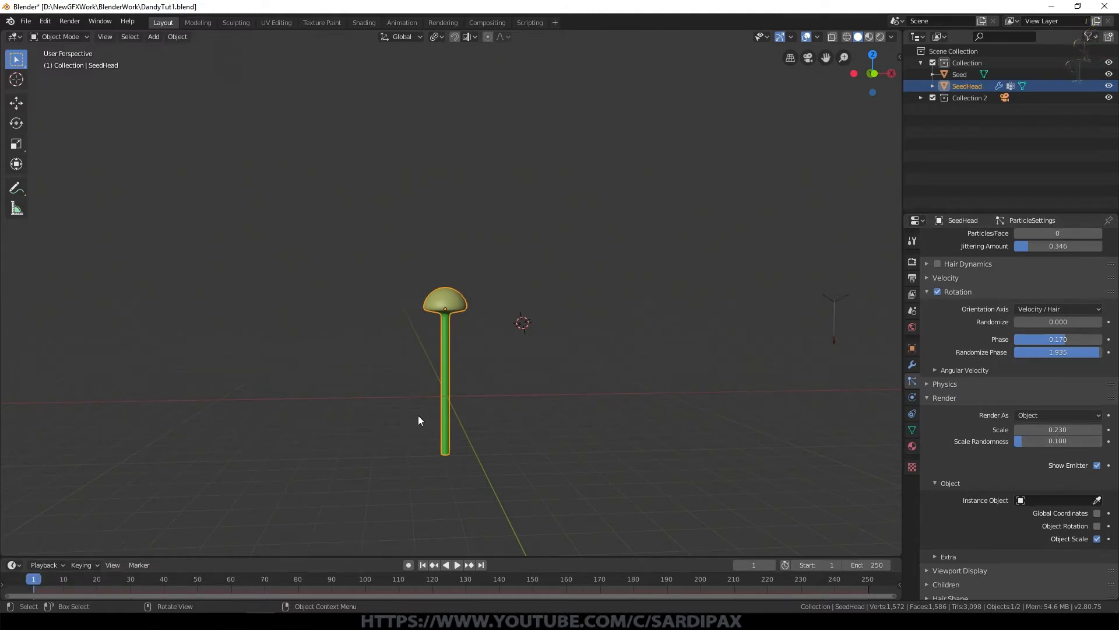
Assign the Seed object as the instance object of the SeedHead hair particles
left_click(1059, 500)
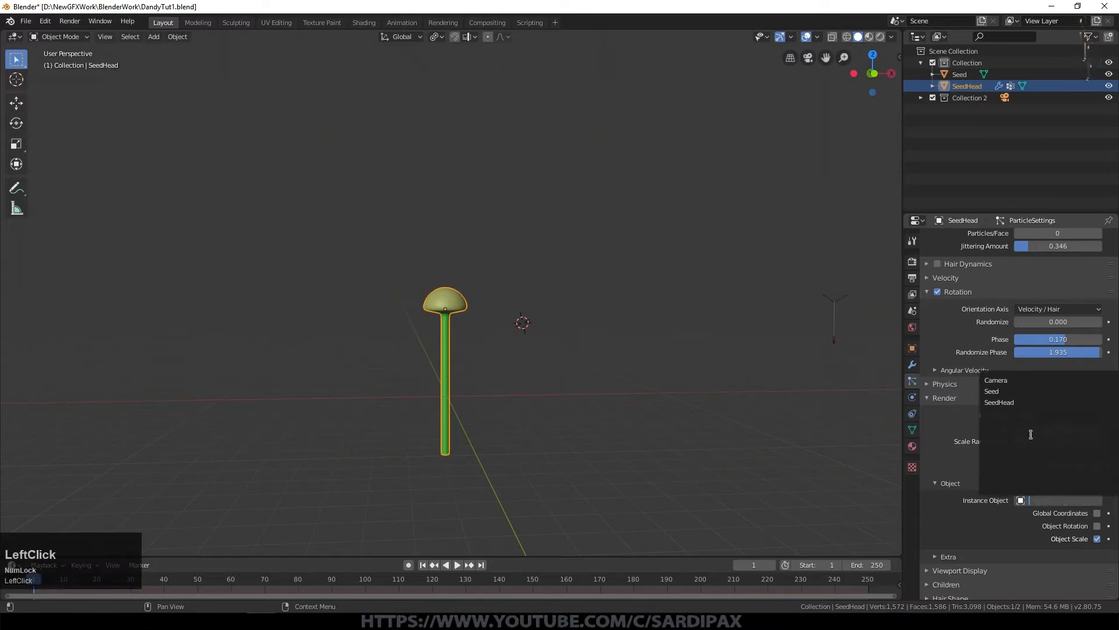
left_click(1016, 390)
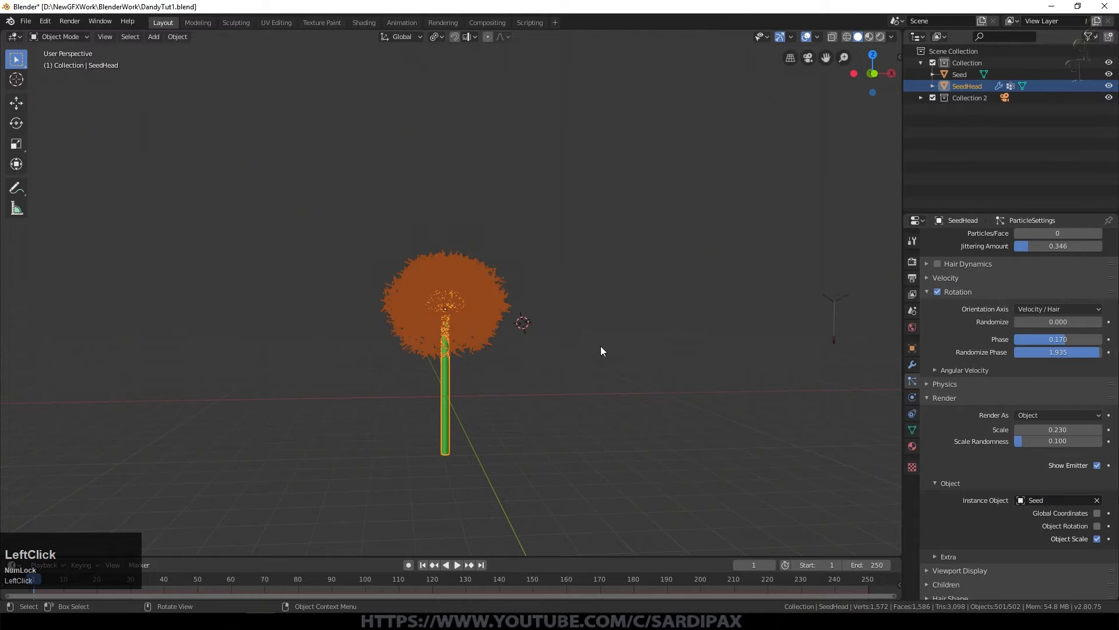
scroll(551, 330, "up", 5)
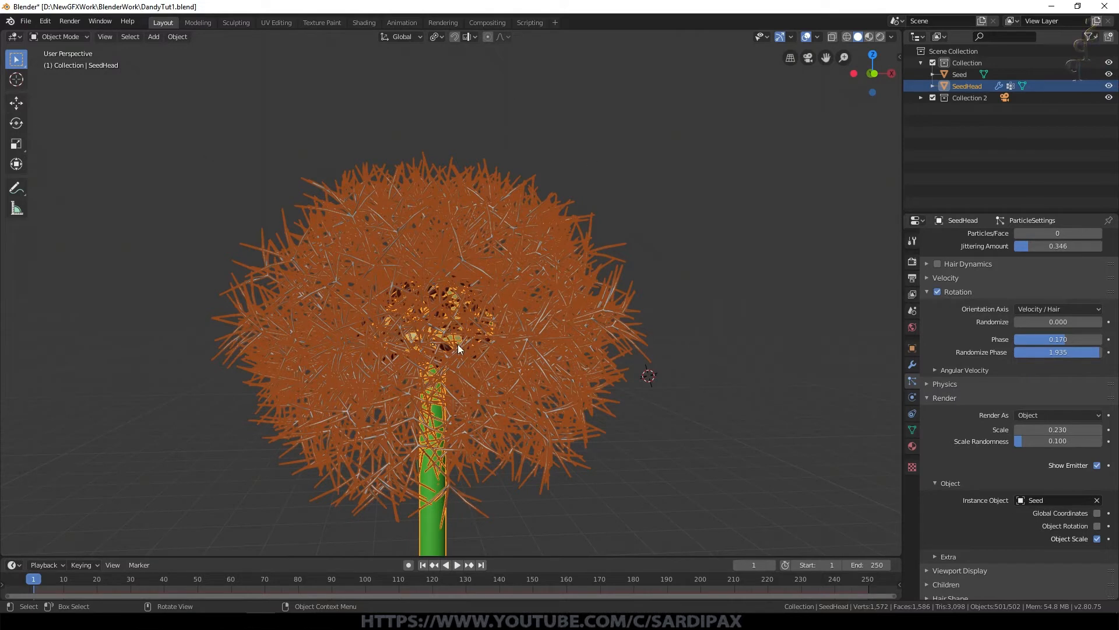
Hide the viewport overlays and enable Object Rotation for the instanced seeds
left_click(807, 39)
middle_click_drag(639, 288, 643, 328)
scroll(1049, 408, "down", 2)
left_click(1097, 479)
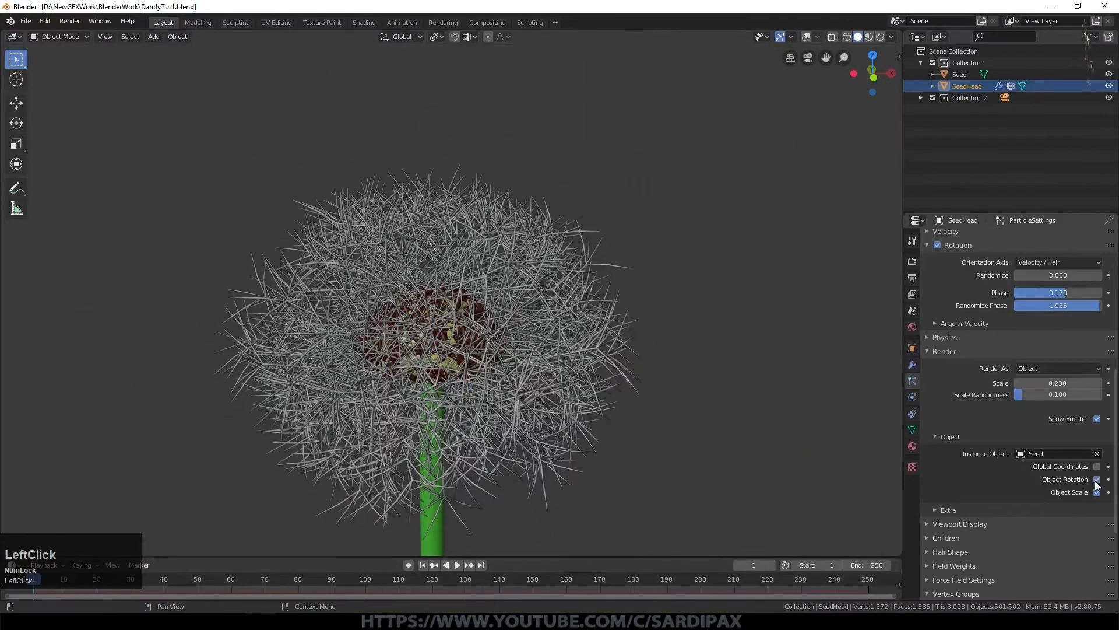
Restore the viewport overlays and rotate the separate Seed object 90° about the global Y axis
scroll(778, 356, "down", 8)
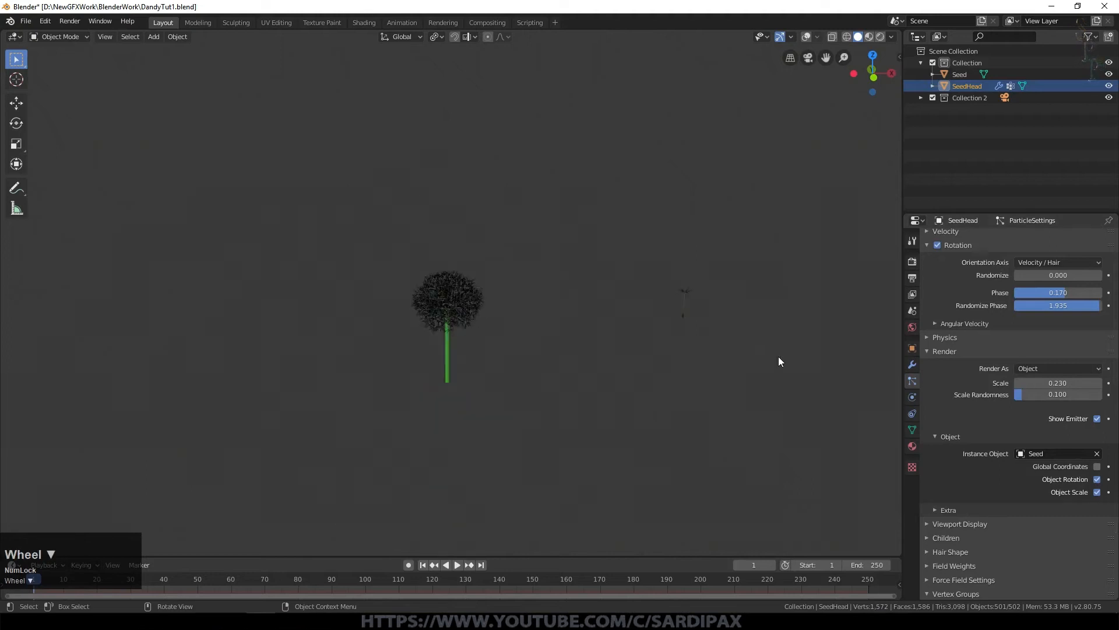
scroll(778, 356, "up", 3)
left_click(839, 313)
left_click(807, 37)
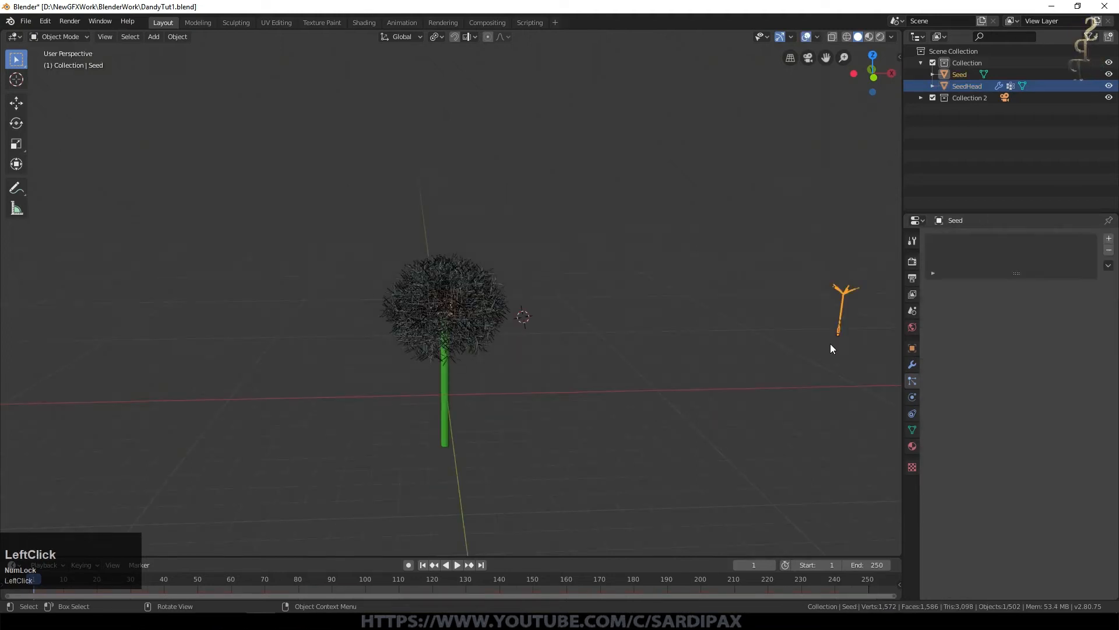
key("r")
key("y")
key("KP_9")
key("KP_0")
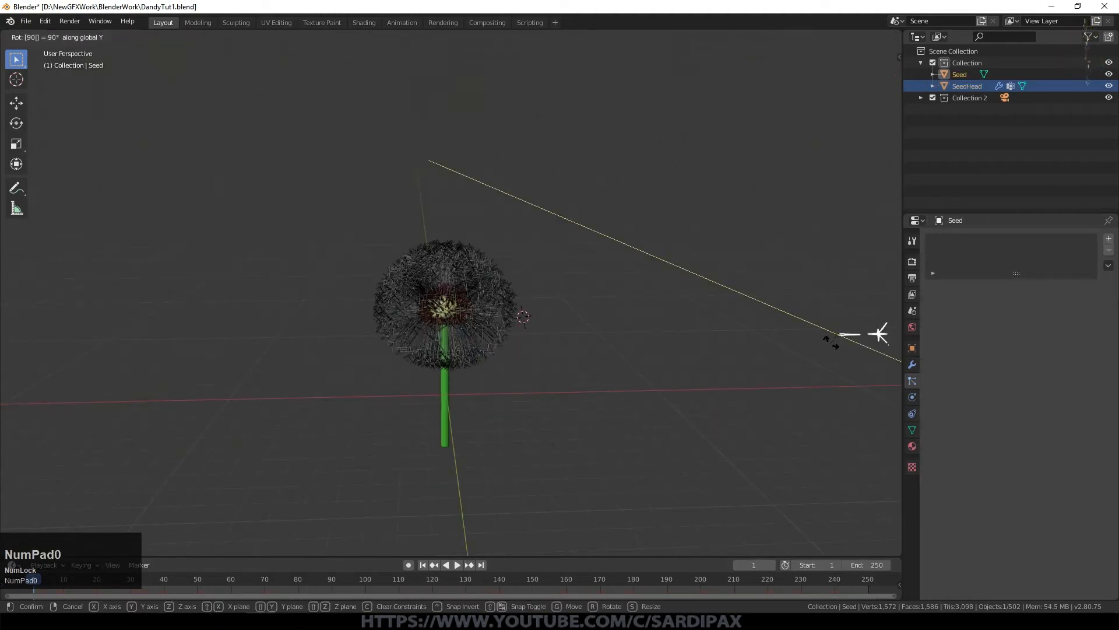
key("KP_Enter")
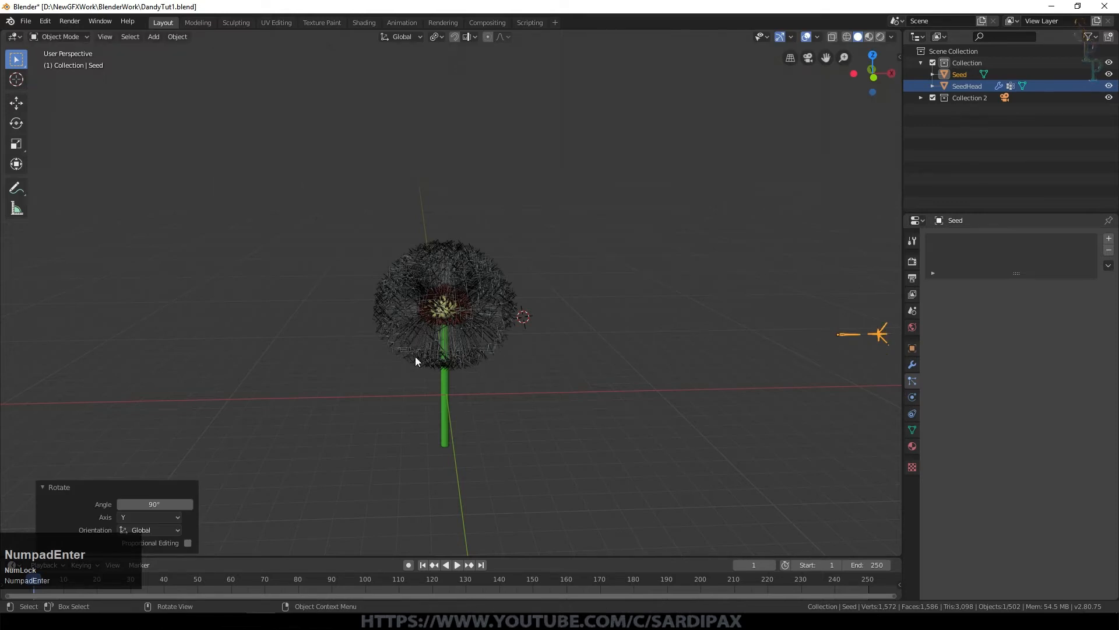
scroll(580, 299, "up", 4)
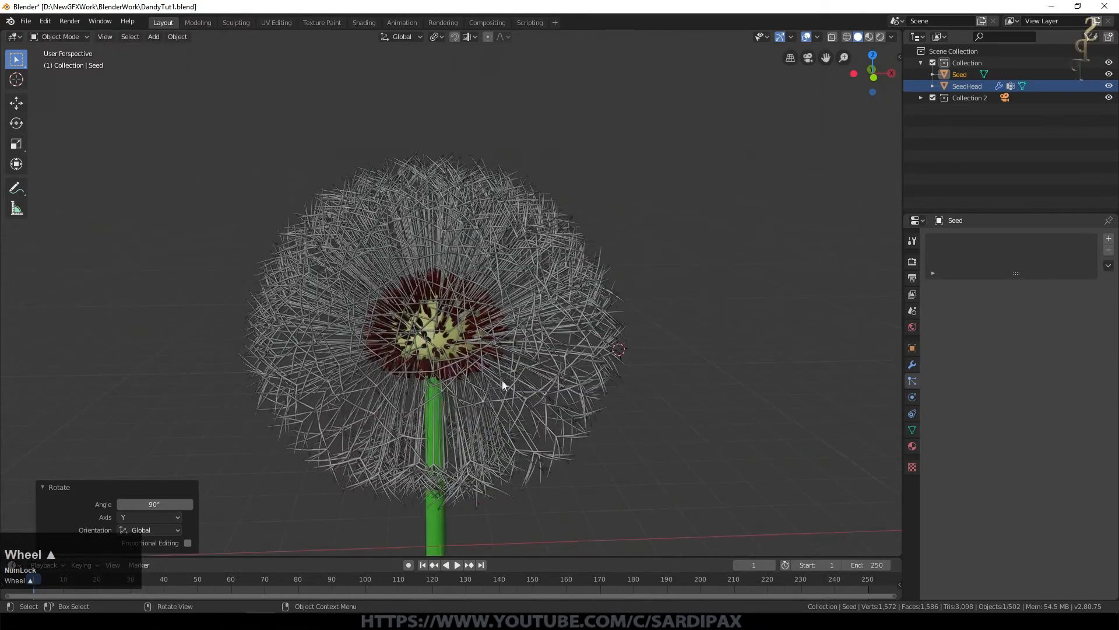
Add a loop cut to the green underside of the SeedHead mesh, slid close to the rim with a factor of about 0.931
middle_click_drag(644, 478, 438, 278)
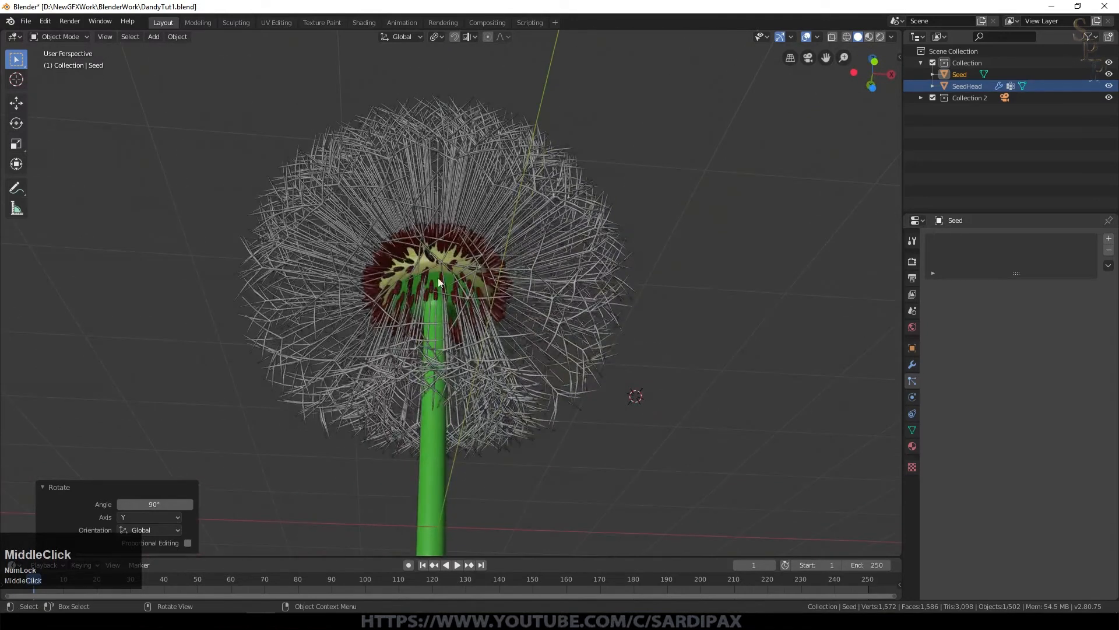
left_click(465, 309)
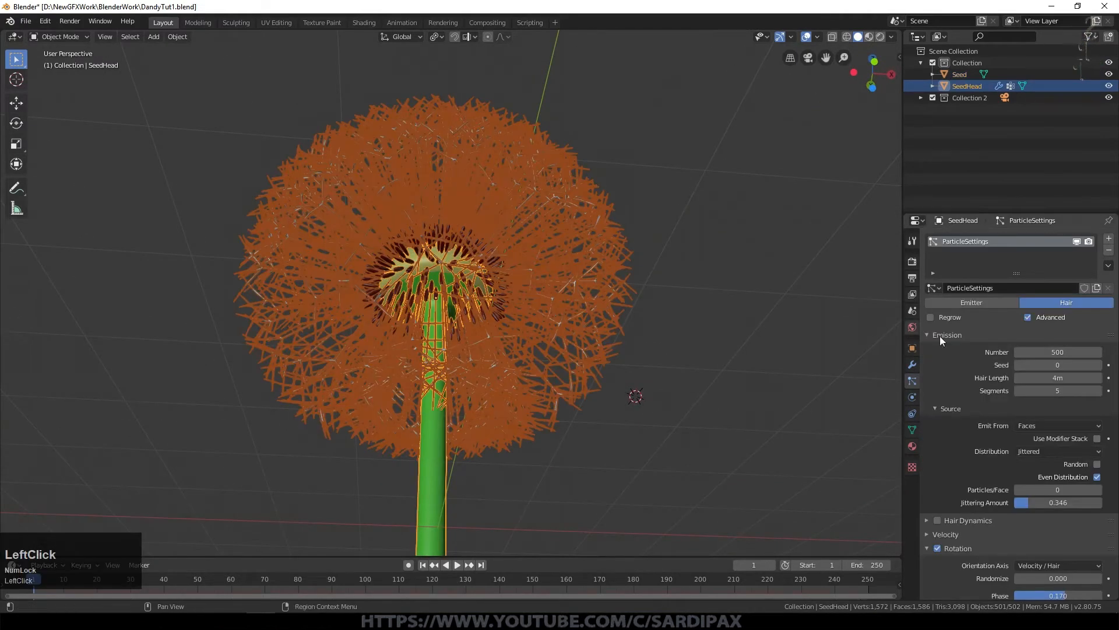
key("Tab")
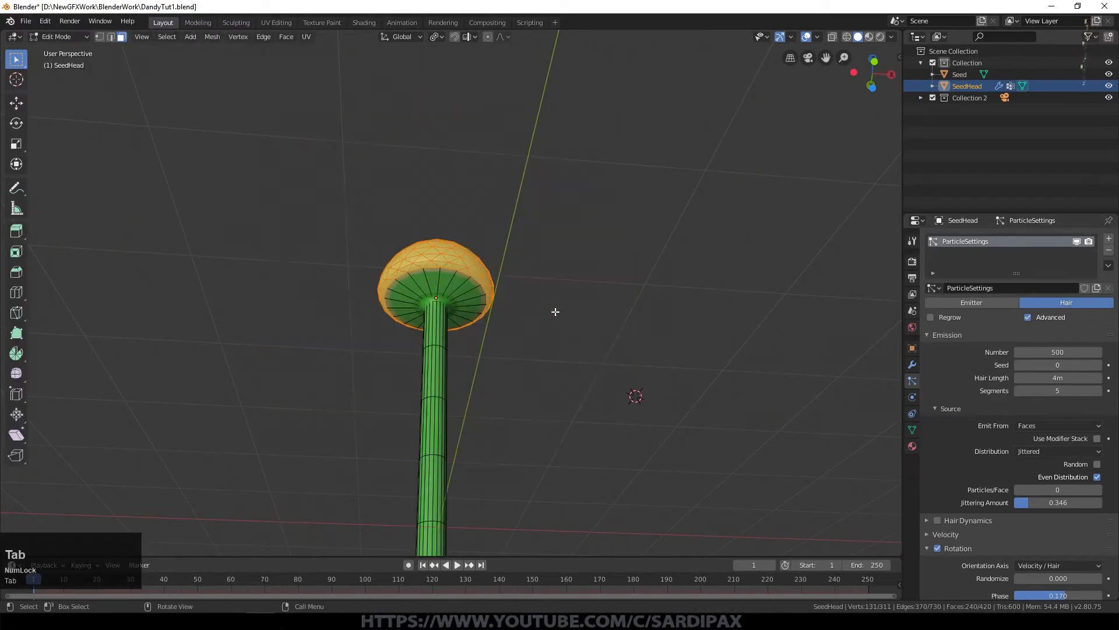
middle_click_drag(537, 327, 544, 377, "shift")
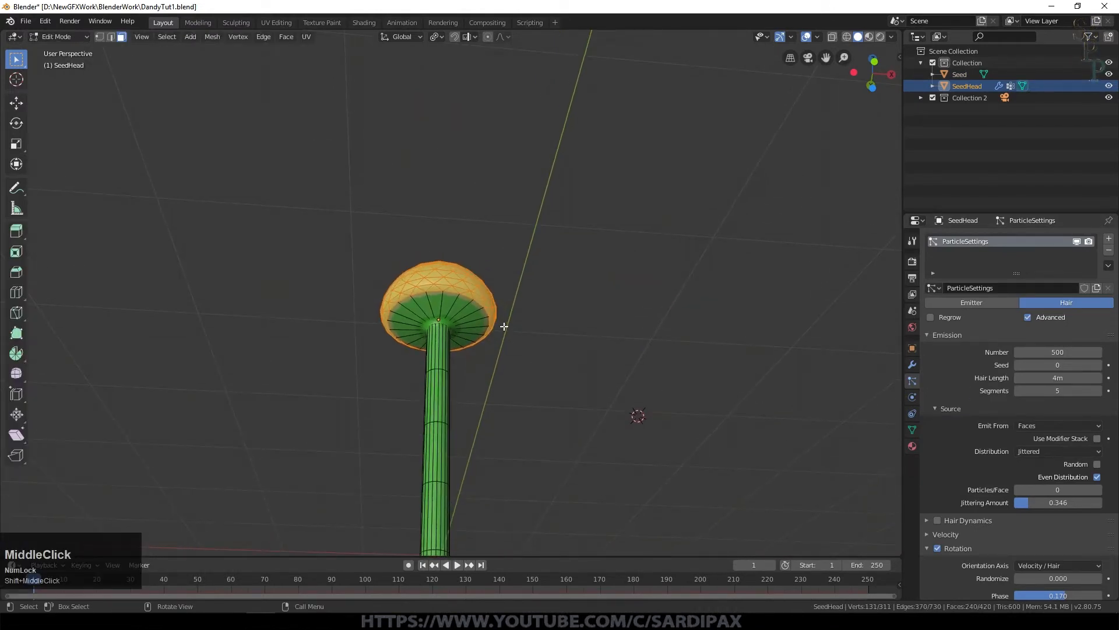
scroll(456, 353, "up", 3)
key("ctrl+r")
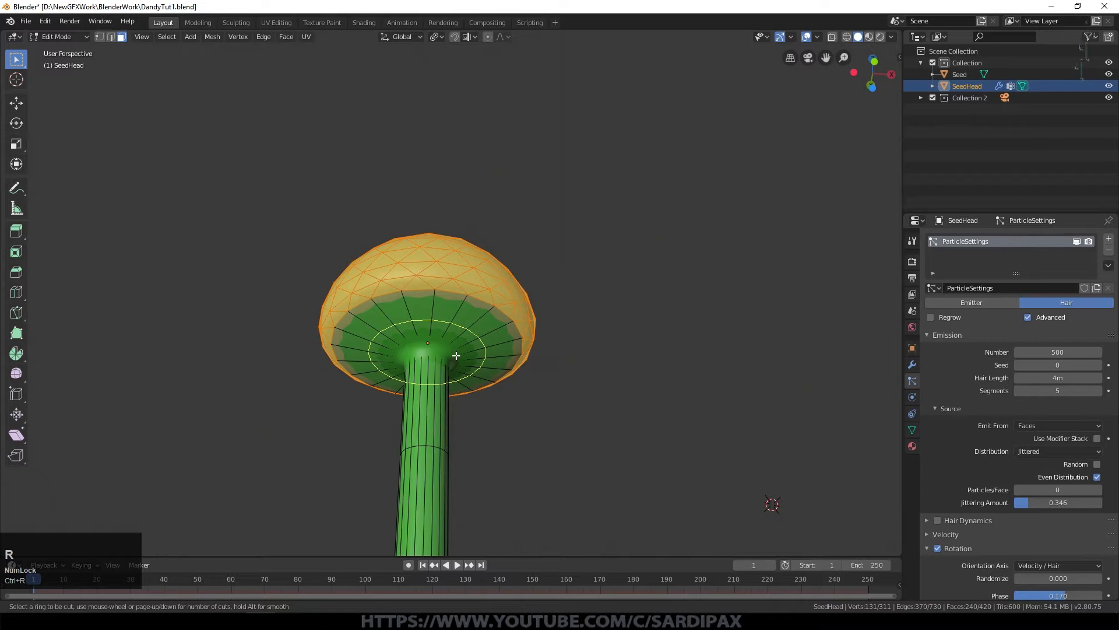
left_click(456, 355)
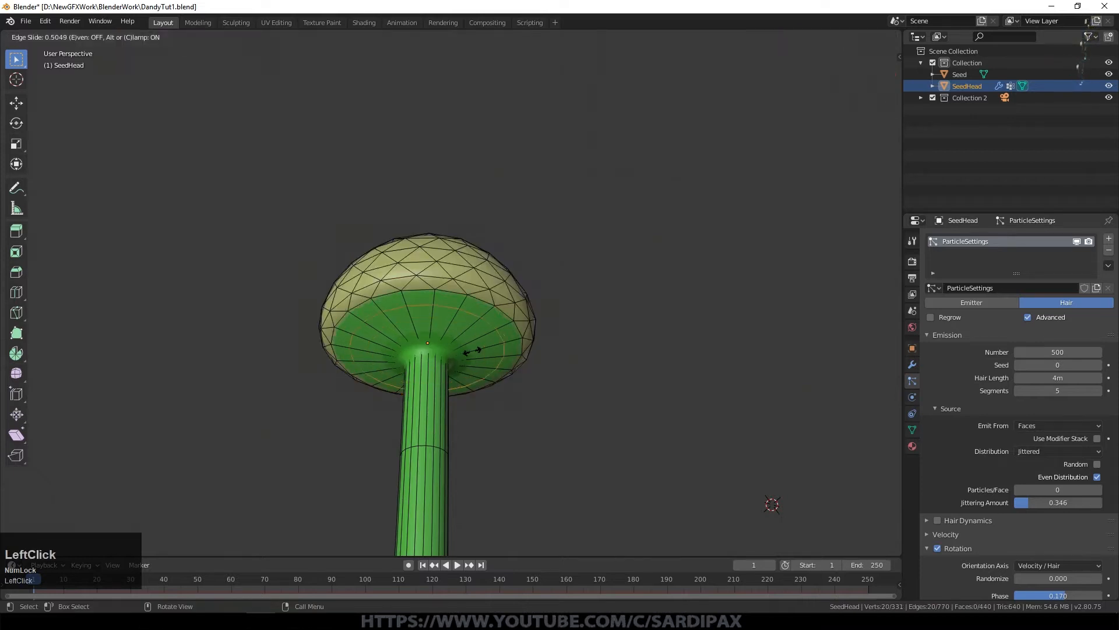
left_click(482, 337)
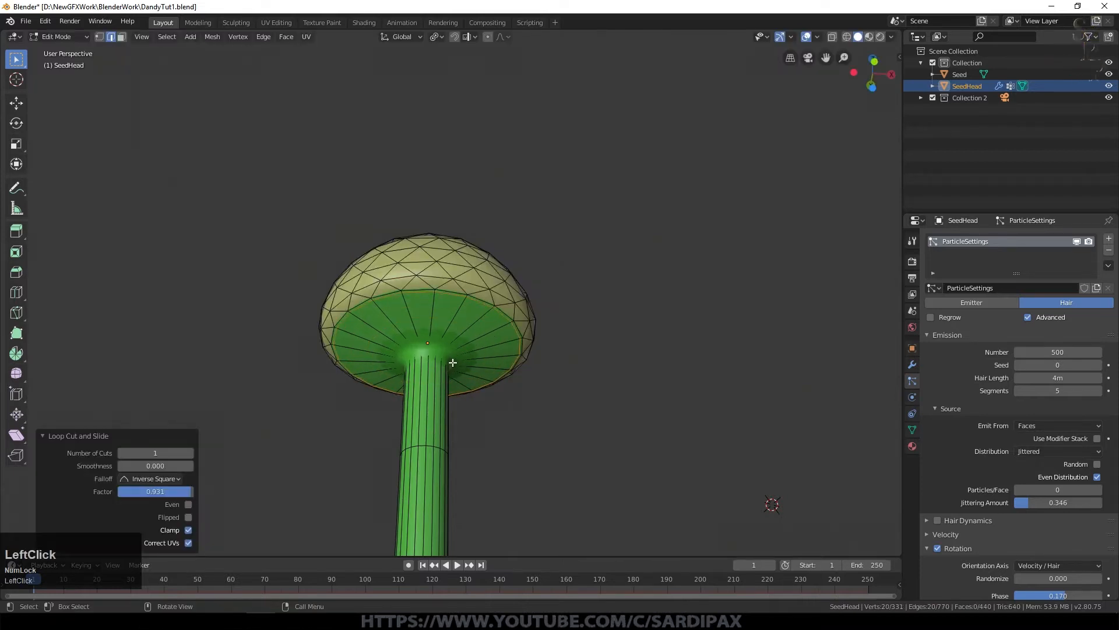
Add a second loop cut on the underside of the head, just inside the first one near the rim
key("ctrl+e")
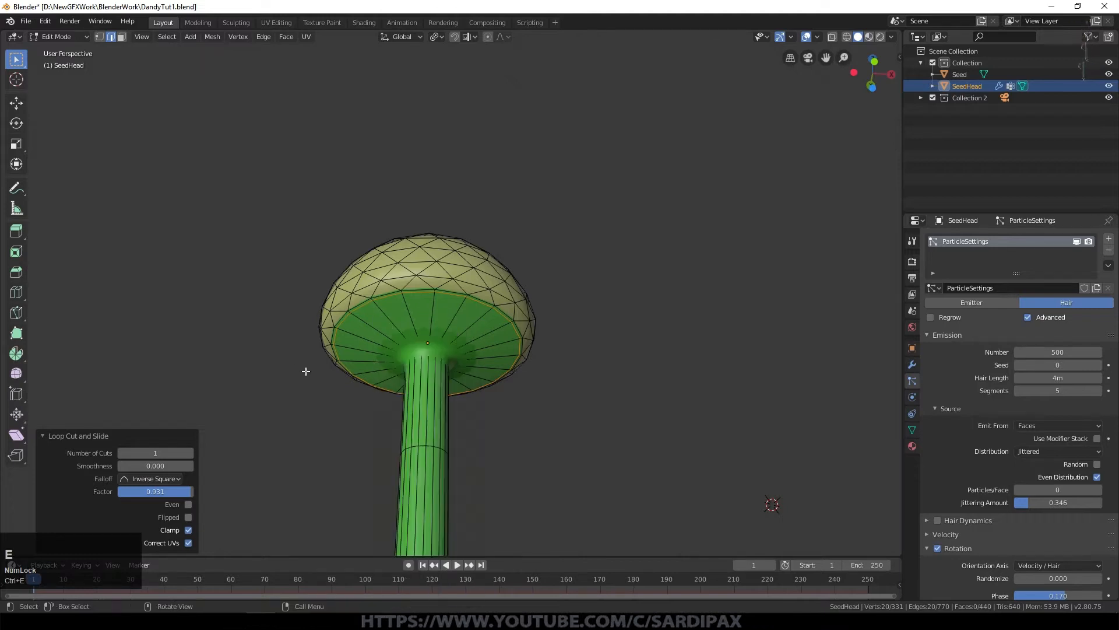
key("ctrl+r")
left_click(456, 350)
left_click(484, 338)
Remove the inner of the two new underside vertex loops from the vertex group Group and check the group by reselecting it
key("Caps_Lock")
key("a")
key("a")
left_click(99, 37)
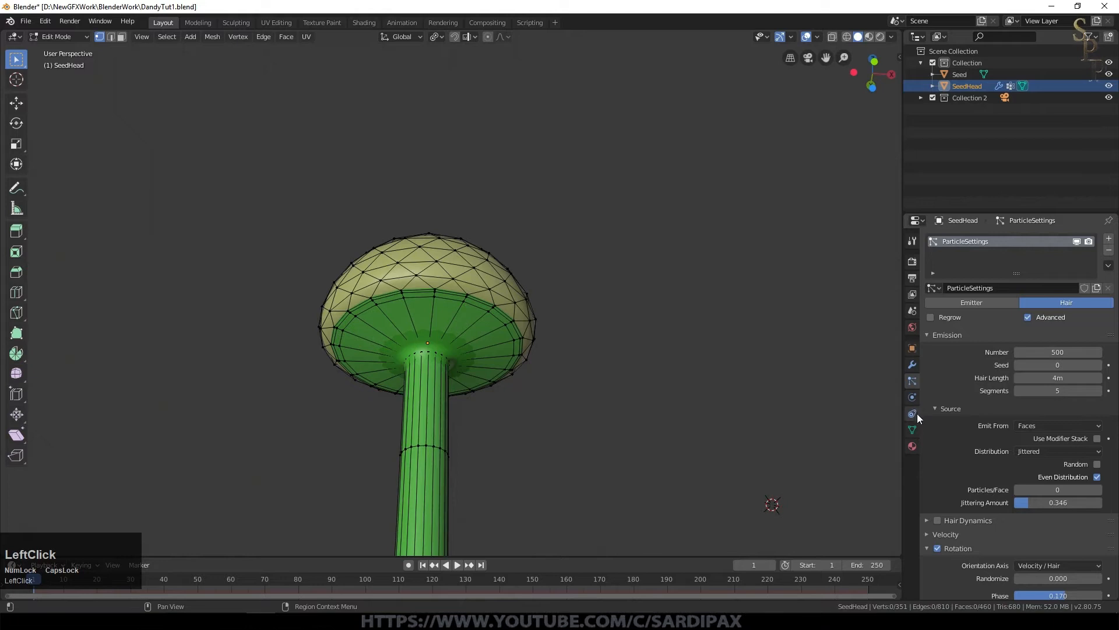
left_click(912, 430)
left_click(1044, 347)
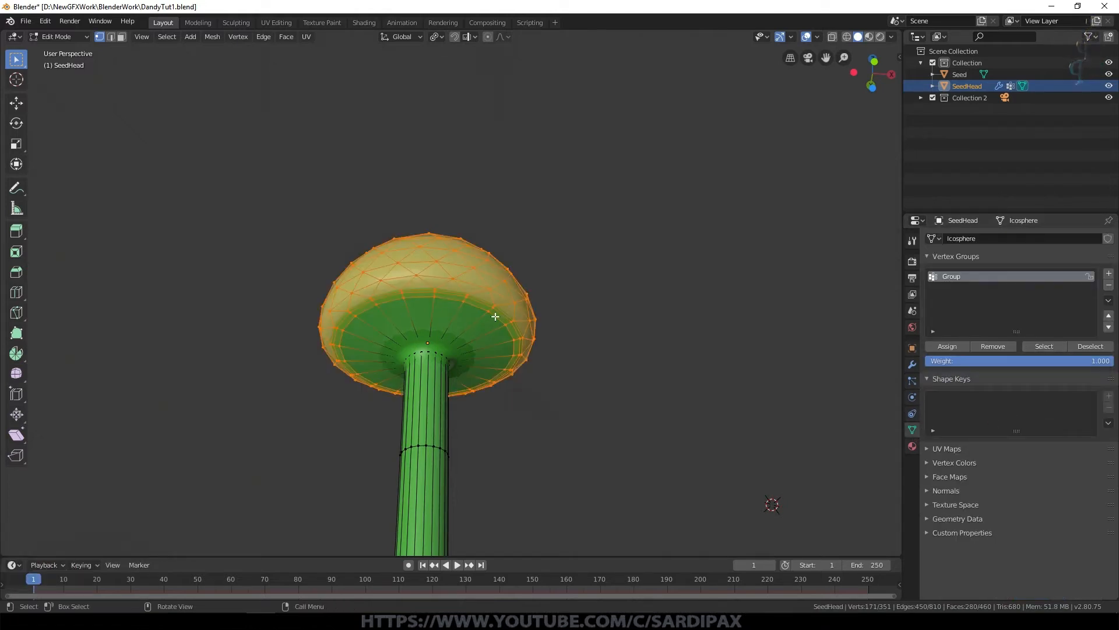
left_click(495, 316, "alt")
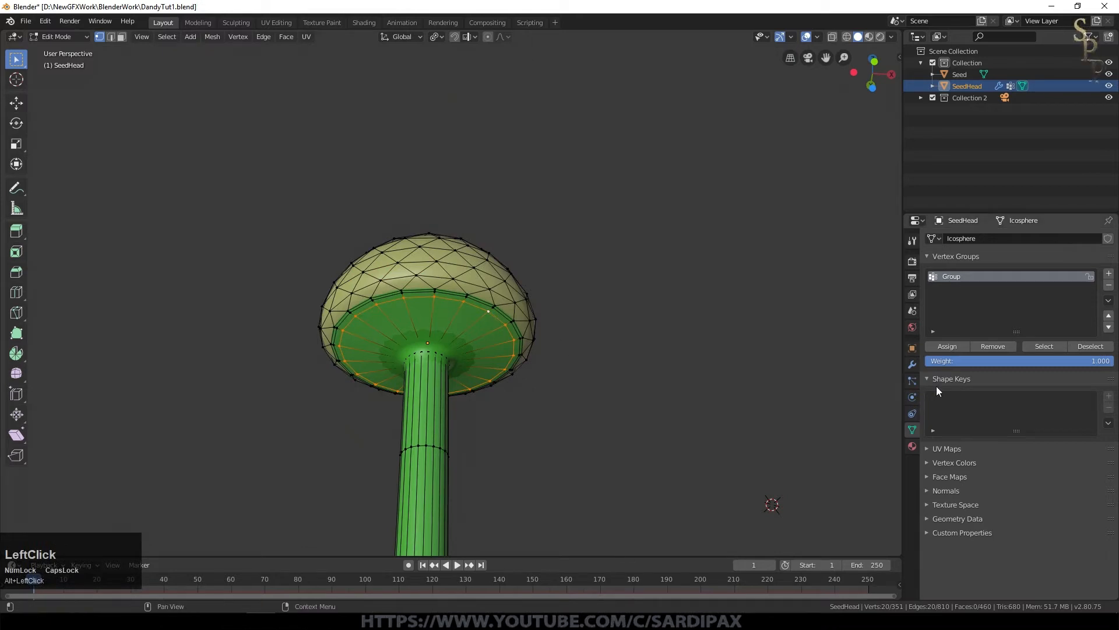
left_click(992, 346)
key("a")
key("a")
key("a")
left_click(1059, 349)
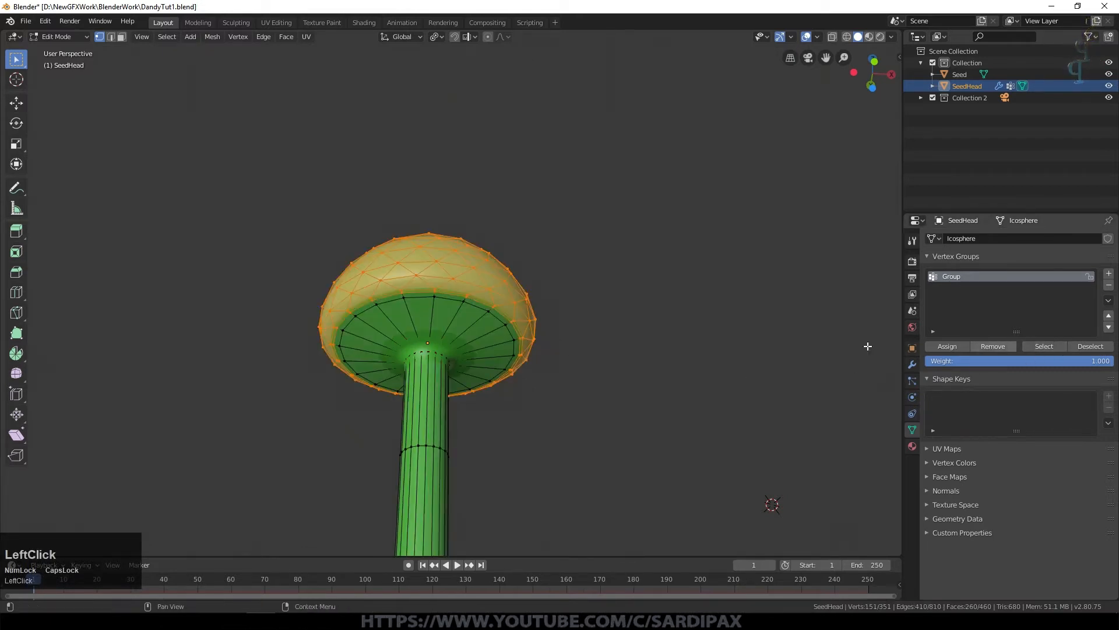
Remove the remaining underside loop beside the rim from the vertex group Group, recheck the group's selection, and return to Object Mode
left_click(513, 333, "alt")
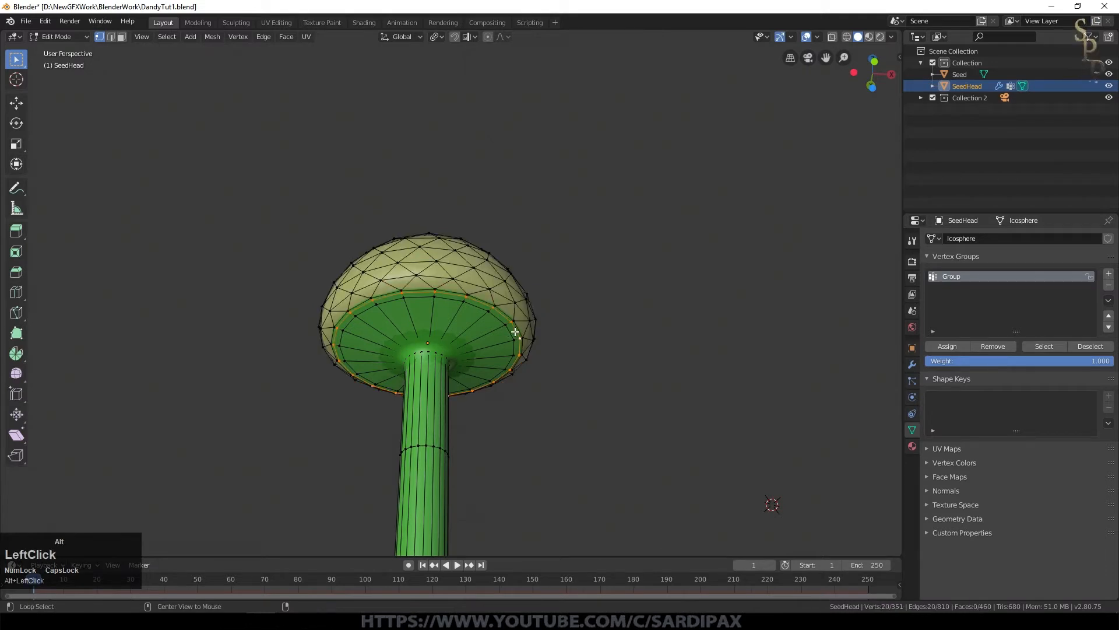
left_click(989, 348)
key("a")
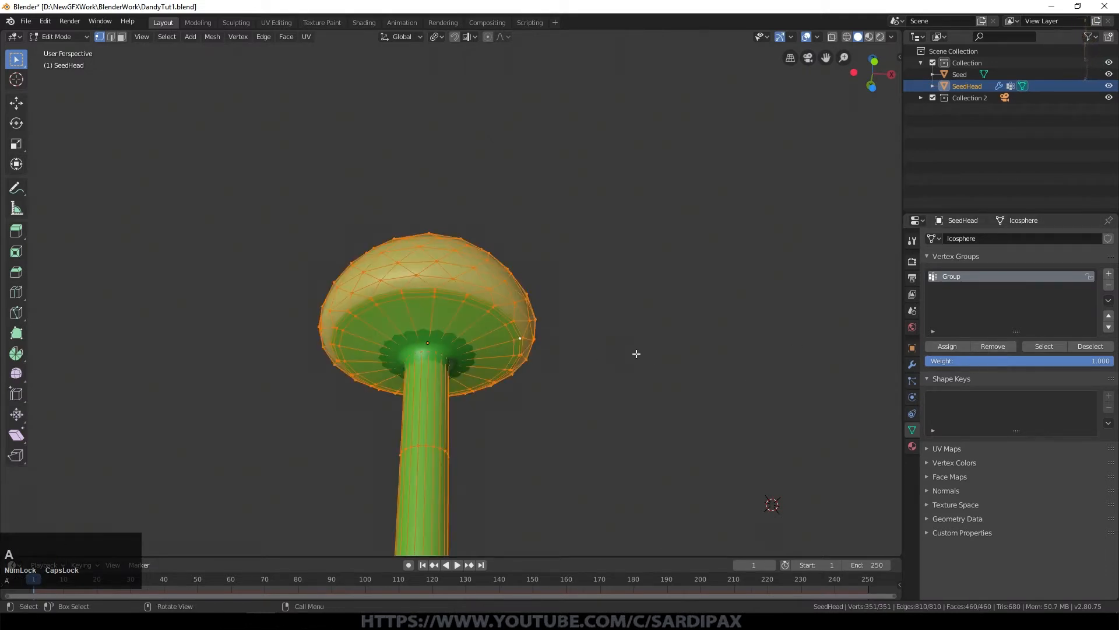
key("a")
left_click(1044, 346)
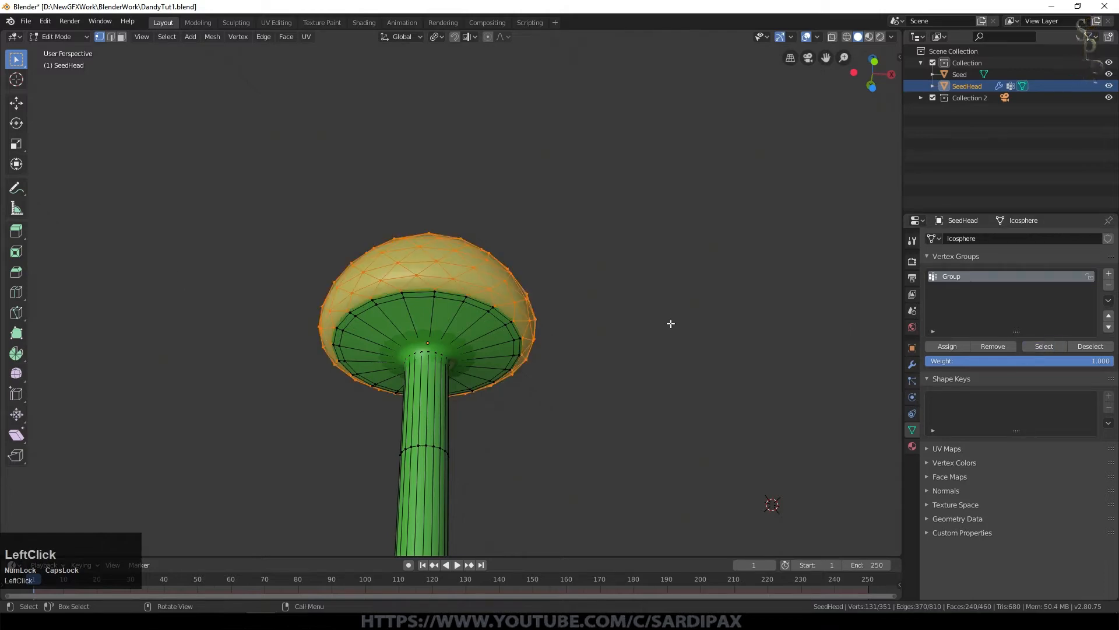
key("Tab")
Examine the seed distribution over the dandelion head from several angles with overlays hidden, ending in the front view
middle_click_drag(671, 323, 547, 367)
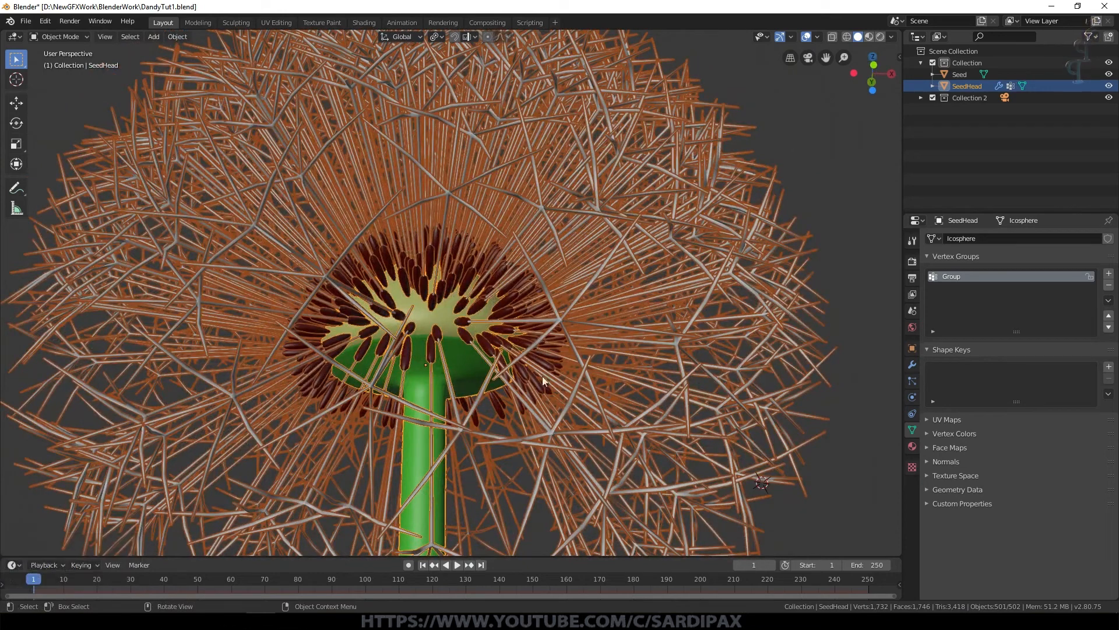
scroll(572, 369, "down", 8)
middle_click_drag(583, 262, 400, 218)
scroll(477, 235, "down", 4)
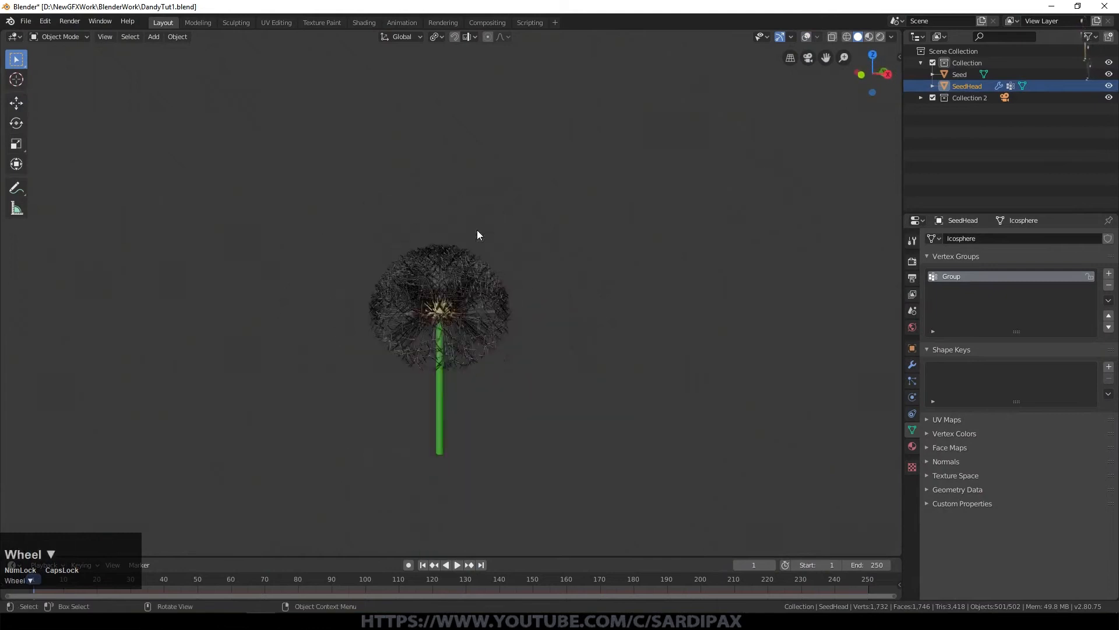
scroll(493, 317, "up", 3)
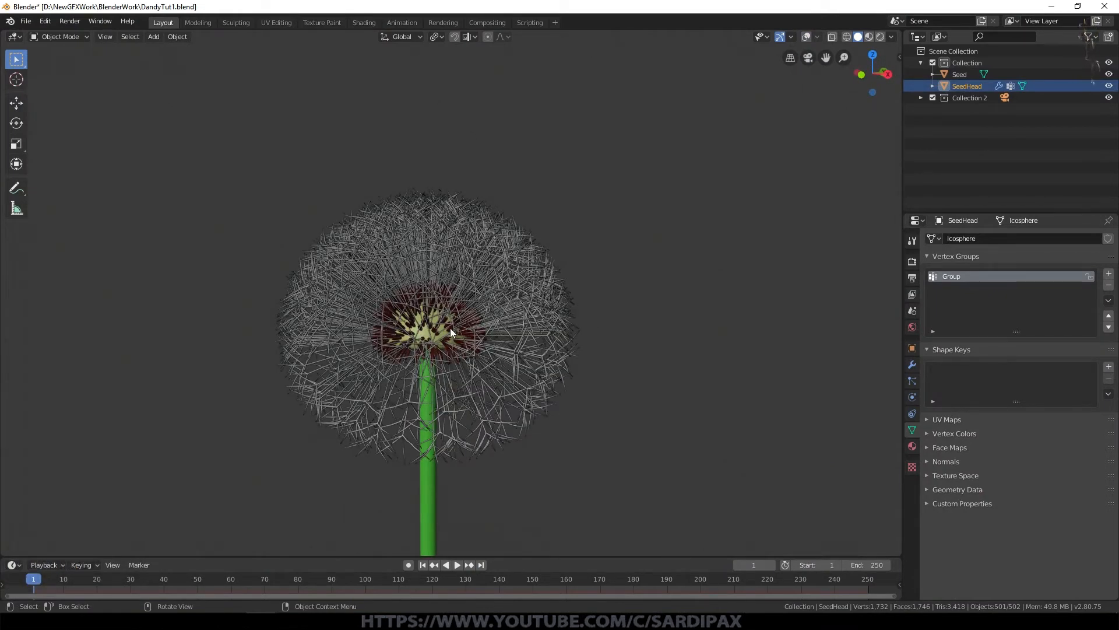
mouse_move(494, 337)
middle_mouse_down()
mouse_move(530, 361)
mouse_move(480, 289)
mouse_move(488, 322)
middle_mouse_up()
scroll(502, 325, "up", 2)
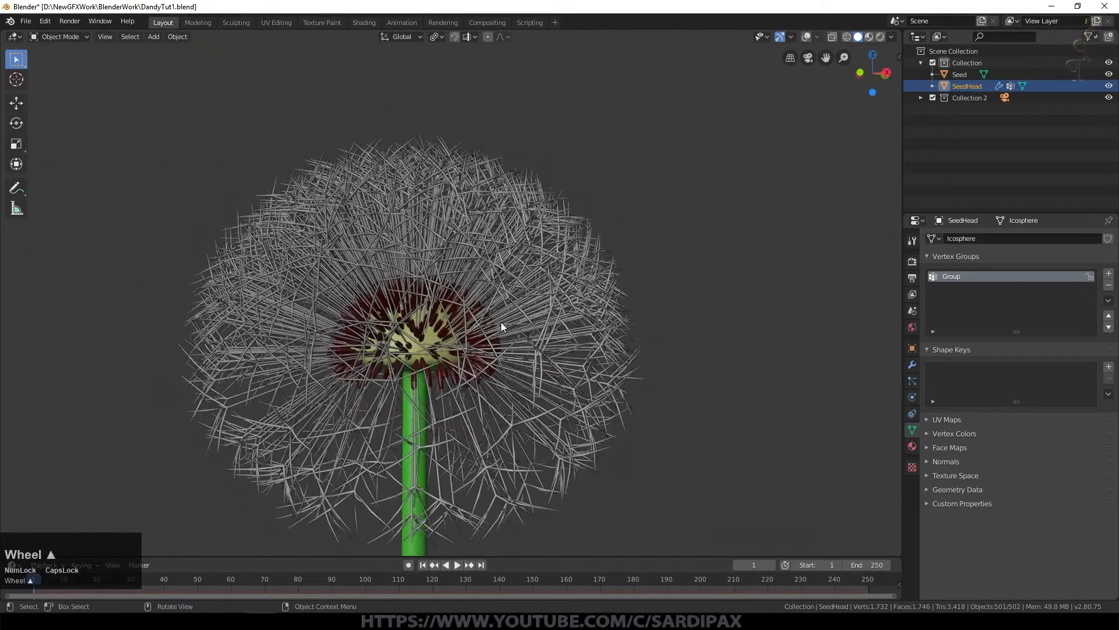
scroll(499, 482, "up", 1)
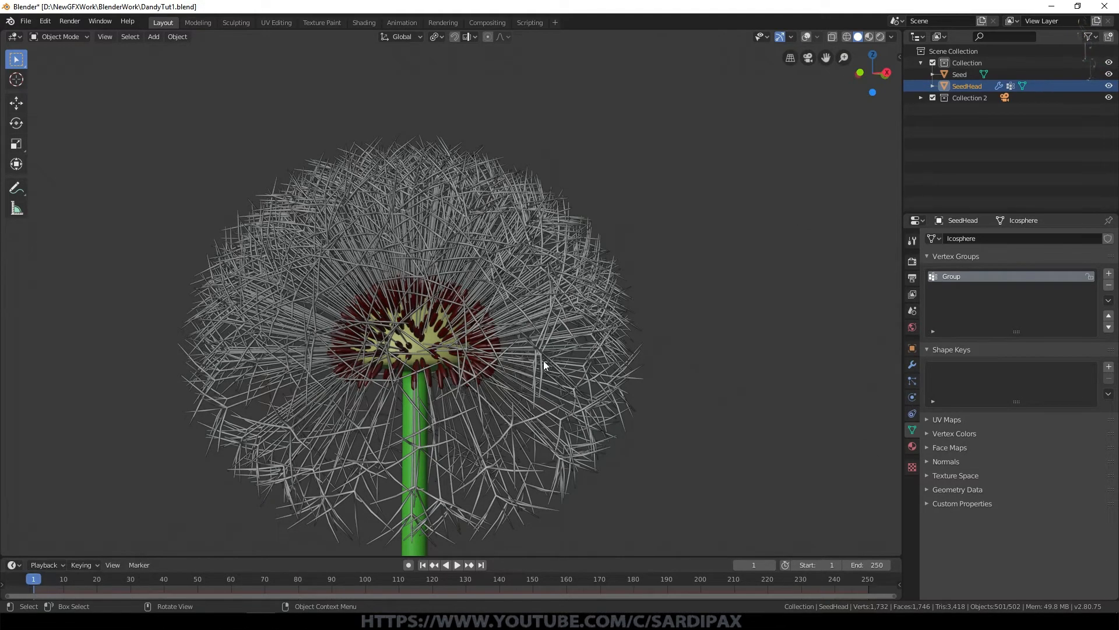
middle_click(520, 338)
key("KP_1")
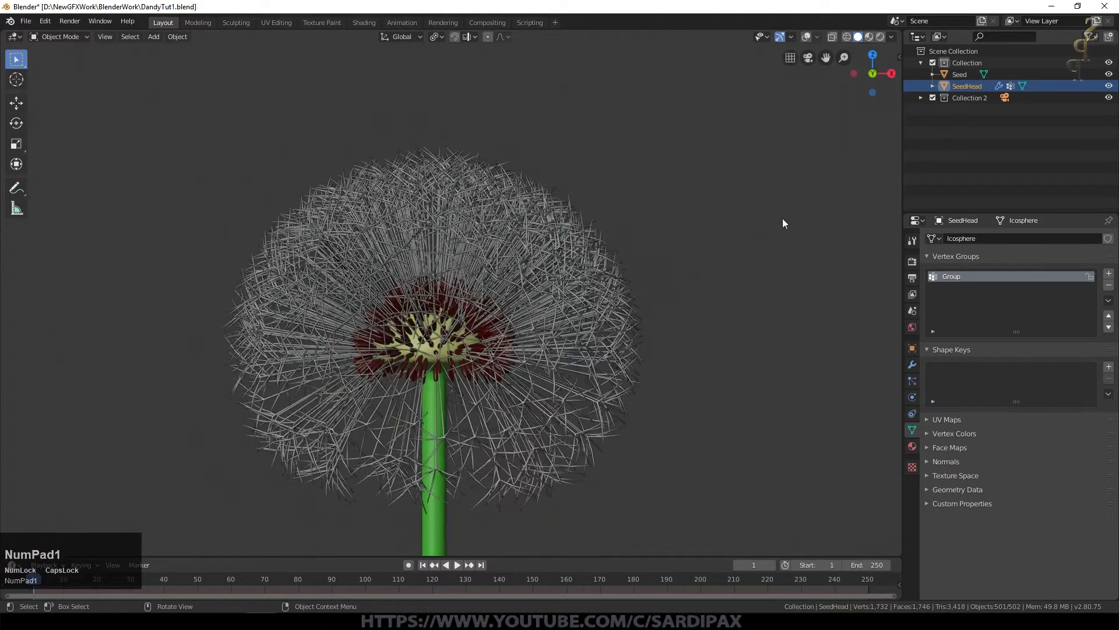
Lengthen the Seed's stalk by moving the pod-end vertices about 0.37 m along negative X in Edit Mode, and return to Object Mode
scroll(814, 349, "down", 5)
left_click(826, 342)
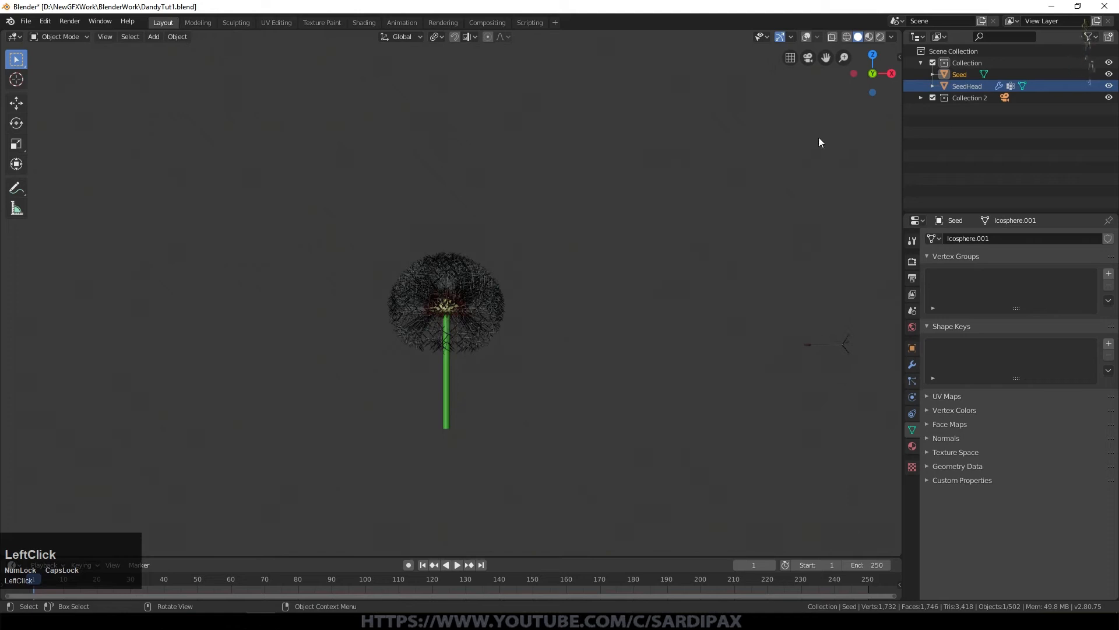
key("KP_Decimal")
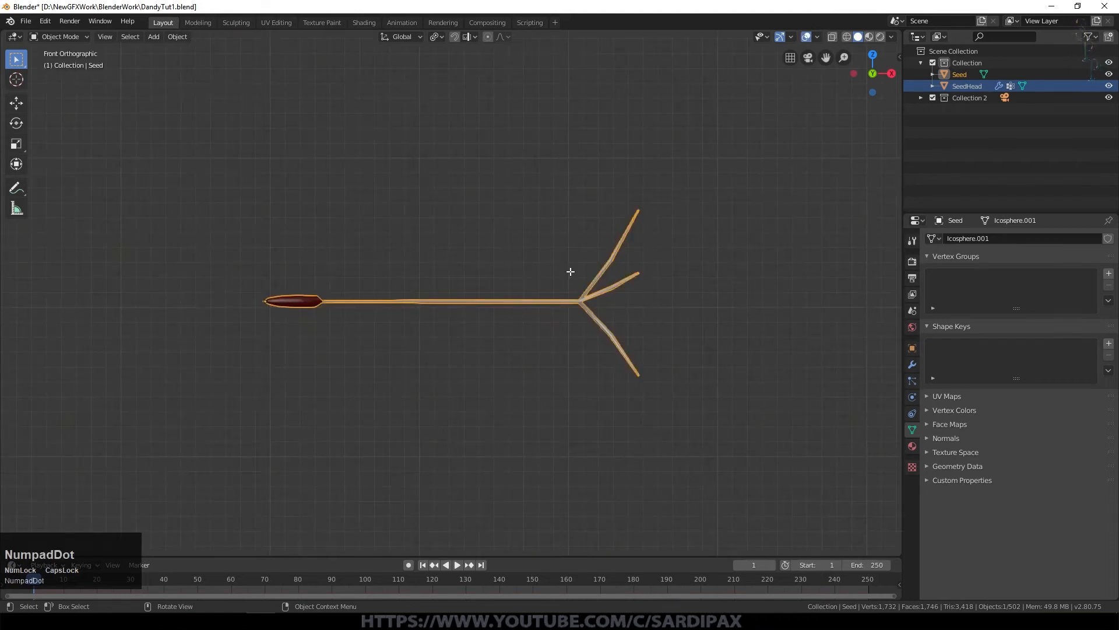
key("Tab")
key("c")
scroll(282, 282, "down", 2)
left_click(270, 301)
left_click_drag(270, 301, 353, 297)
right_click(352, 297)
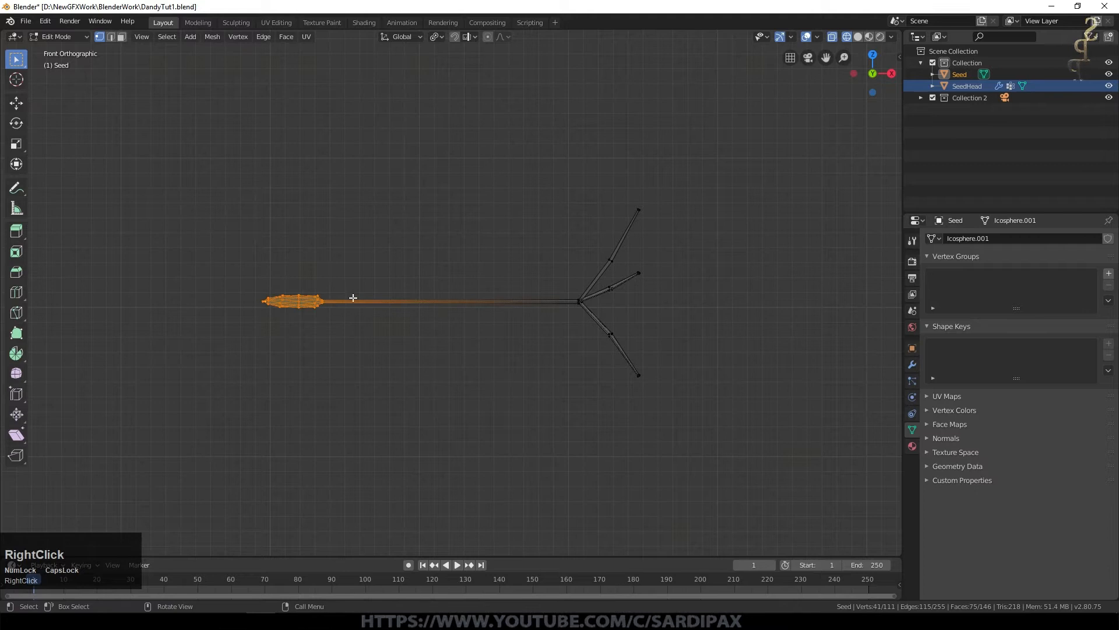
key("g")
key("x")
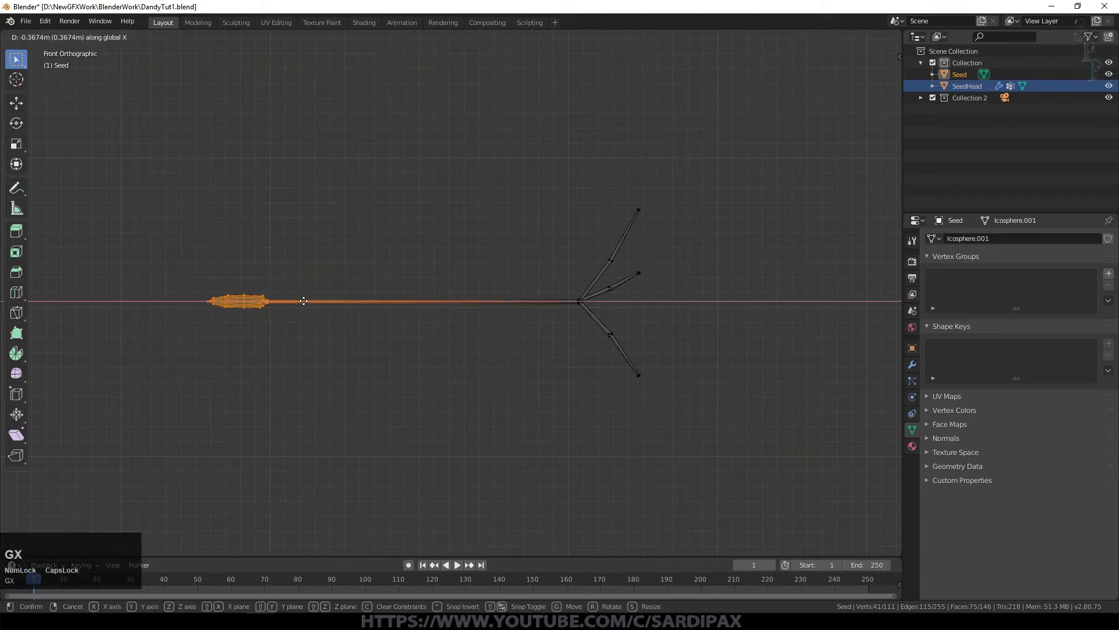
left_click(305, 302)
key("Tab")
Select the SeedHead and inspect its seeds with overlays hidden and the viewport in Solid shading
scroll(400, 318, "down", 12)
left_click(109, 326)
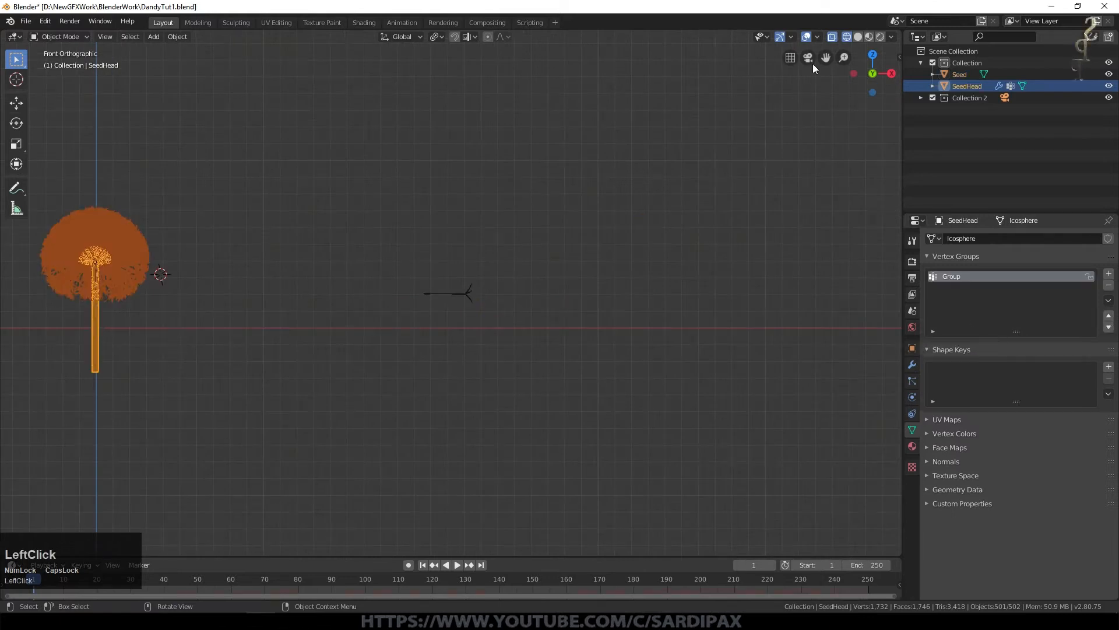
left_click(809, 38)
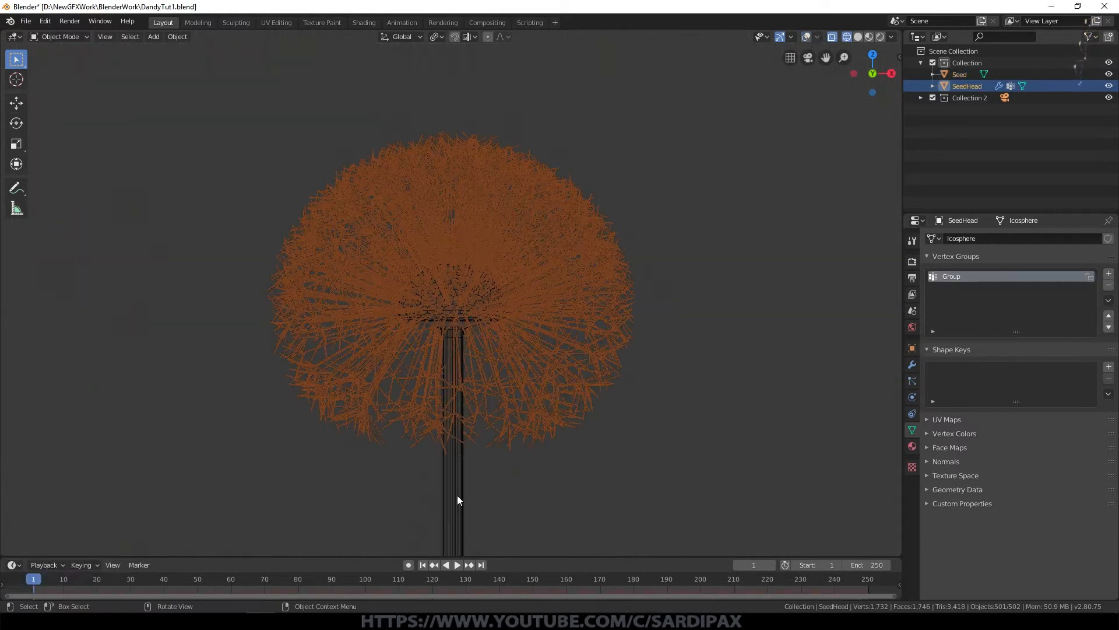
key("z")
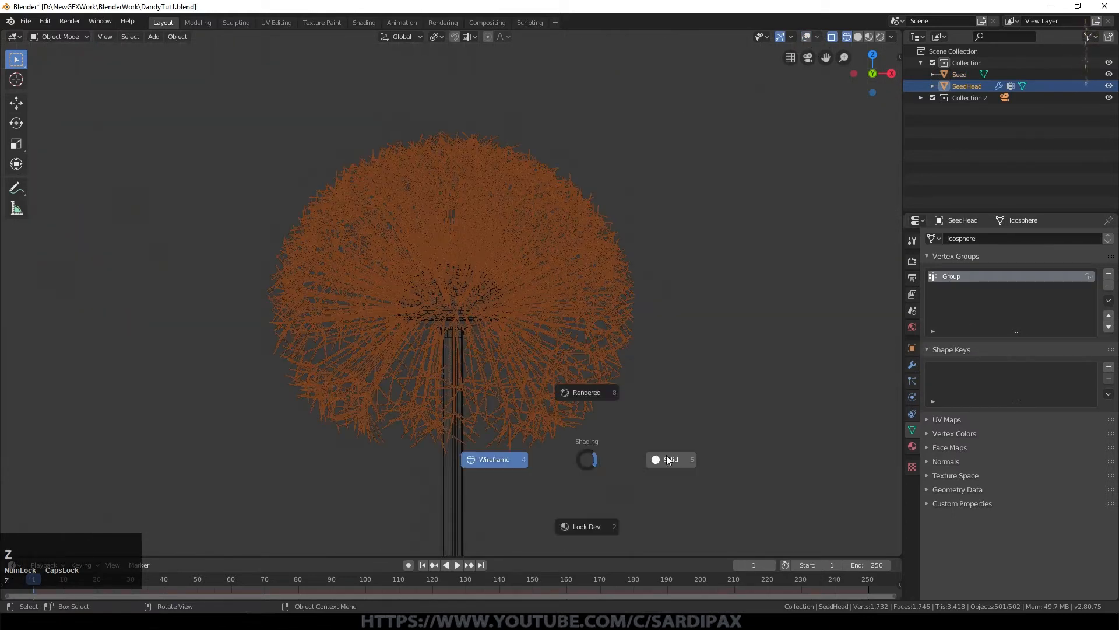
left_click(667, 459)
scroll(611, 455, "down", 5)
scroll(472, 316, "up", 2)
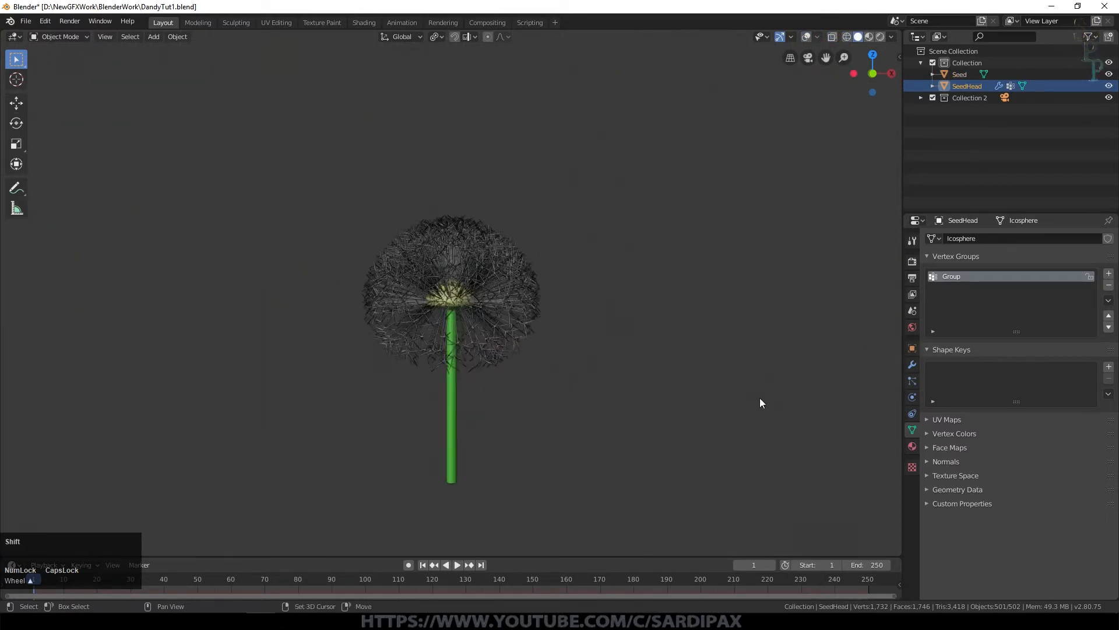
Show overlays and shift the entire Seed mesh about 0.37 m along positive X in Edit Mode, returning to Object Mode
middle_click_drag(759, 400, 507, 382, "shift")
left_click(746, 336)
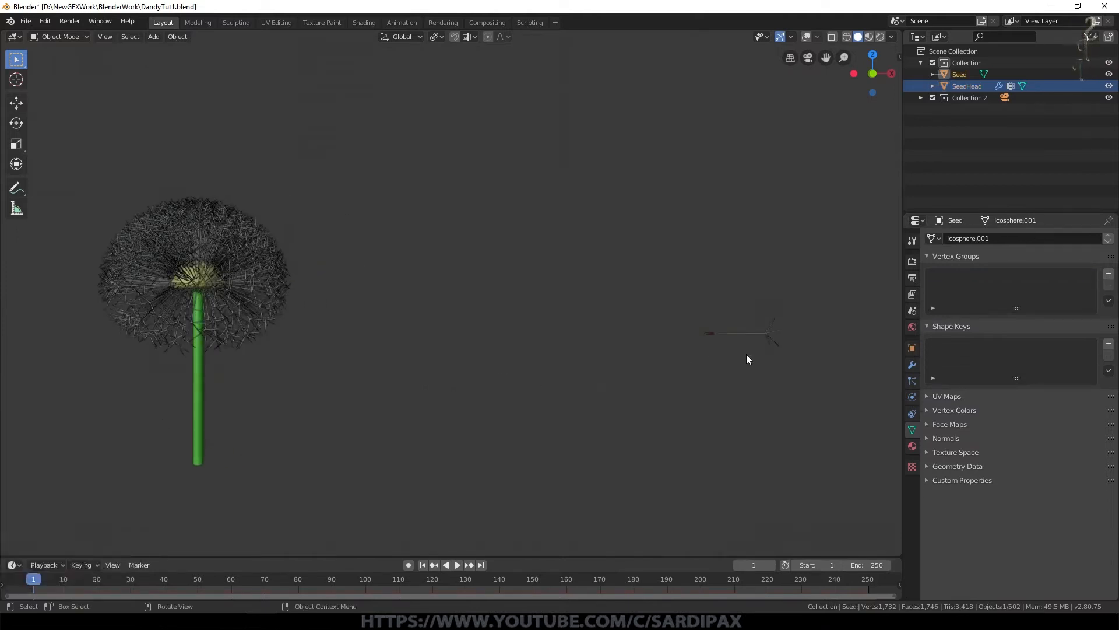
left_click(806, 38)
key("Tab")
key("KP_Decimal")
scroll(621, 301, "down", 6)
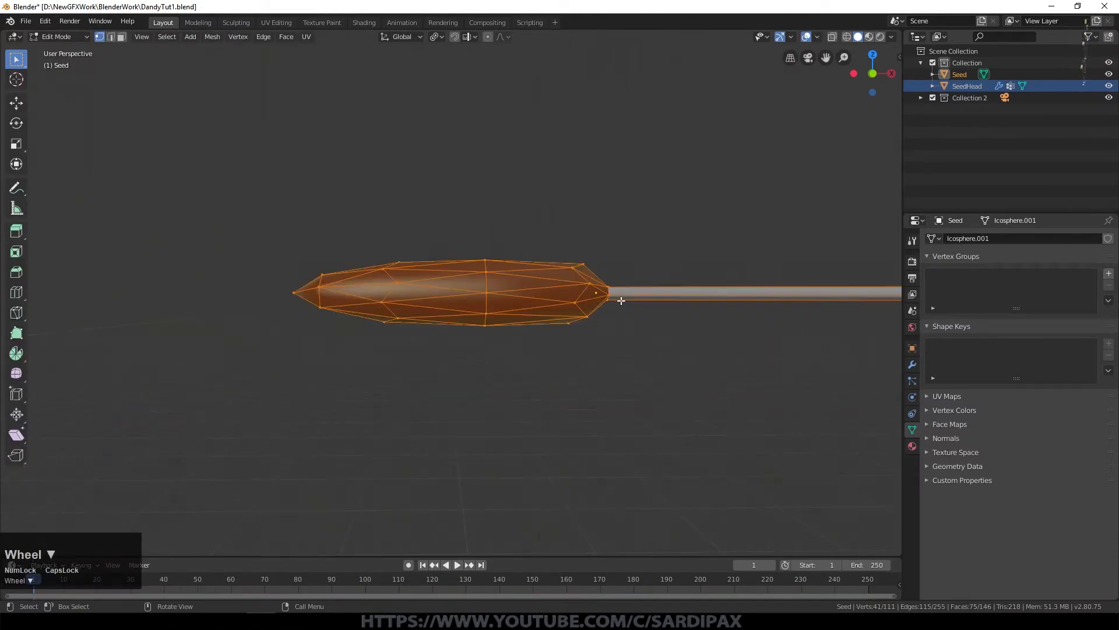
key("a")
key("a")
key("a")
key("g")
key("x")
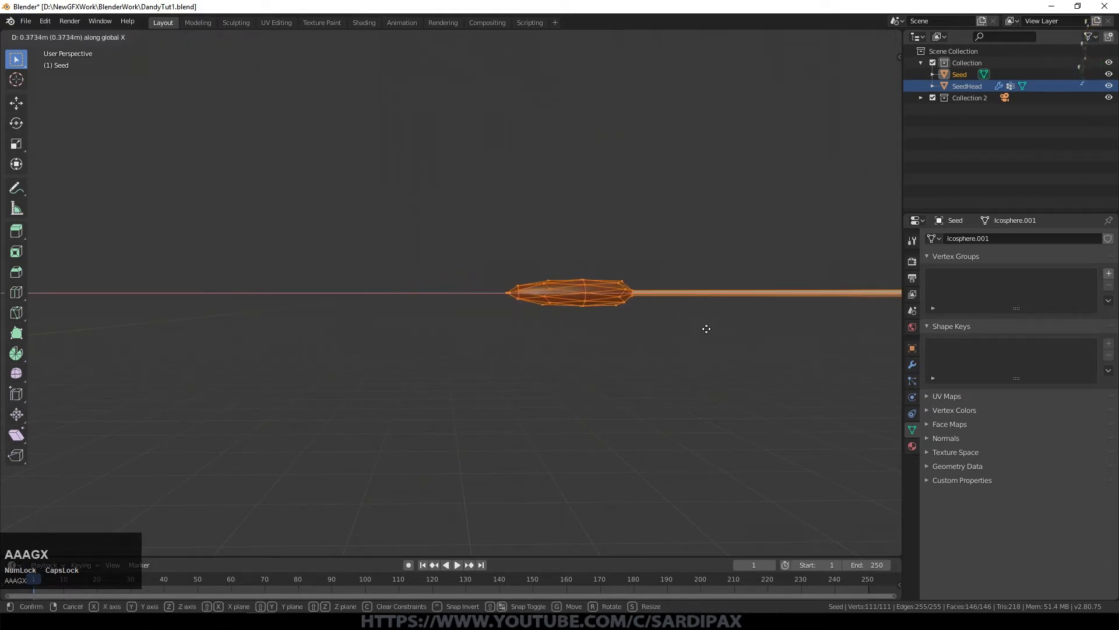
left_click(707, 327)
key("Tab")
Select the SeedHead, hide the overlays, and examine the seed distribution around the head from a slightly turned angle
scroll(458, 335, "up", 1)
scroll(457, 330, "down", 4)
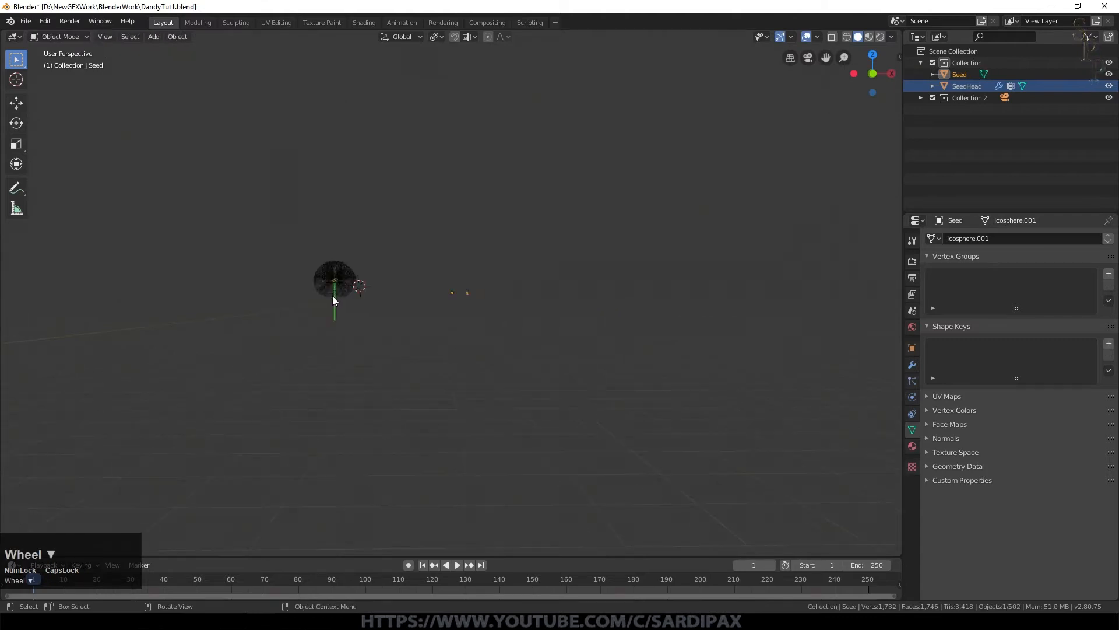
left_click(396, 297)
key("KP_Decimal")
left_click(807, 37)
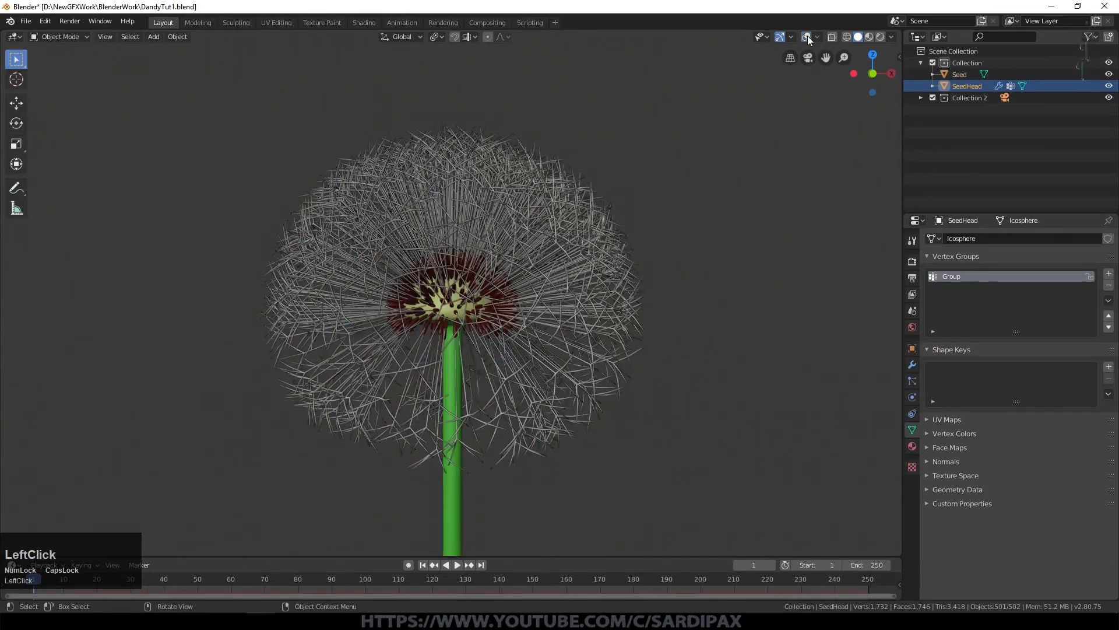
middle_click_drag(620, 273, 565, 285)
scroll(564, 285, "down", 2)
scroll(565, 285, "up", 1)
Split the 3D viewport into two stacked views of the dandelion
left_click_drag(695, 30, 700, 82)
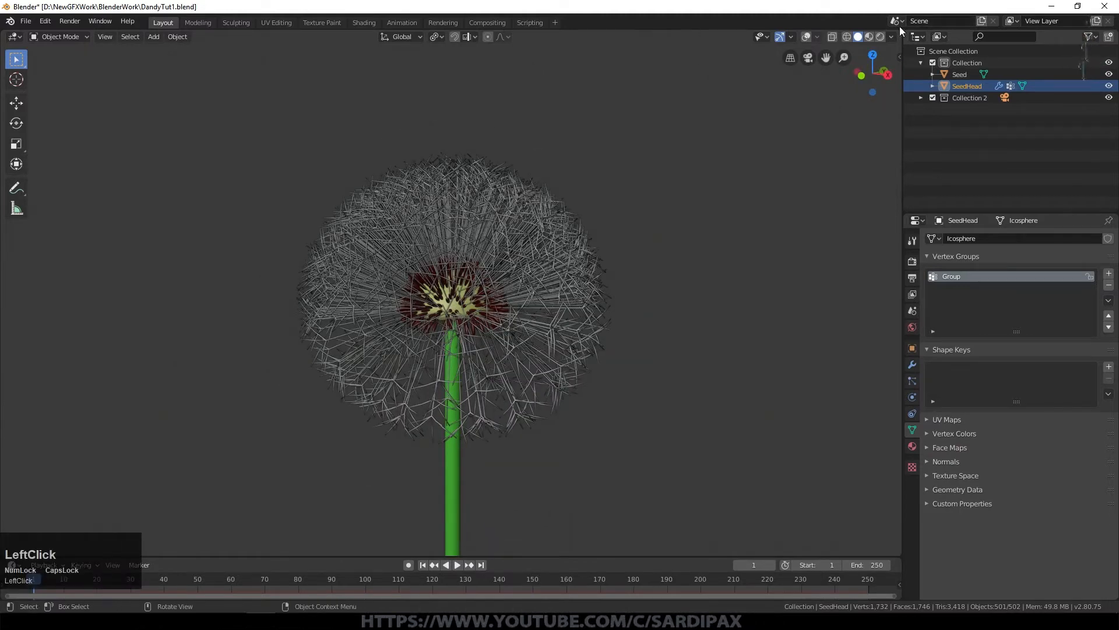
left_click_drag(901, 30, 582, 262)
scroll(524, 232, "up", 2)
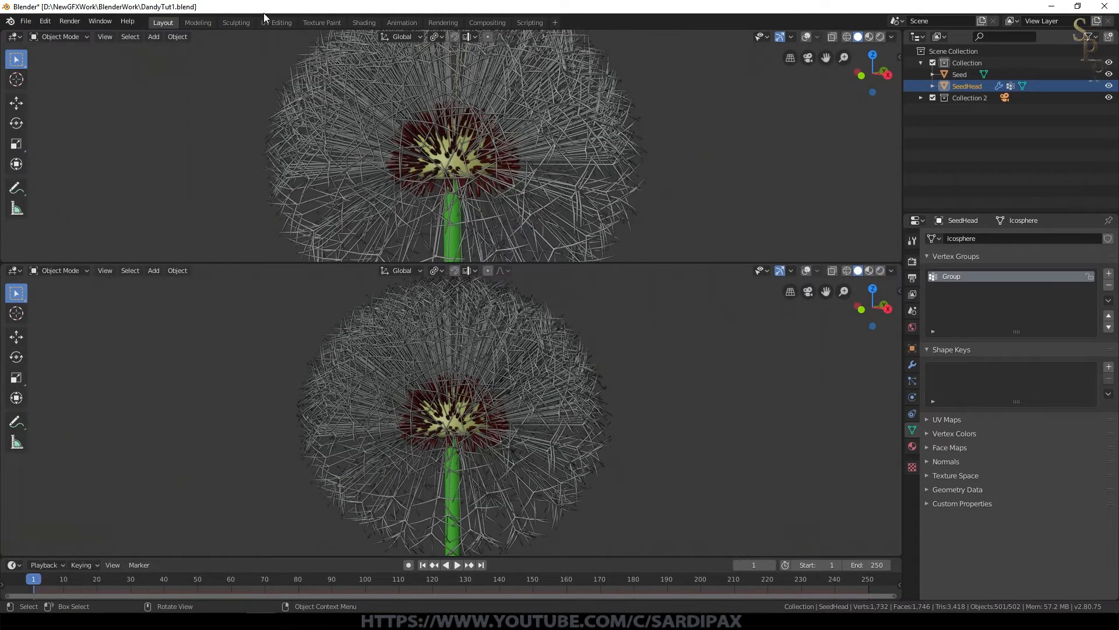
Switch to the Shading workspace and preview the dandelion up close in LookDev shading with overlays hidden
left_click(361, 24)
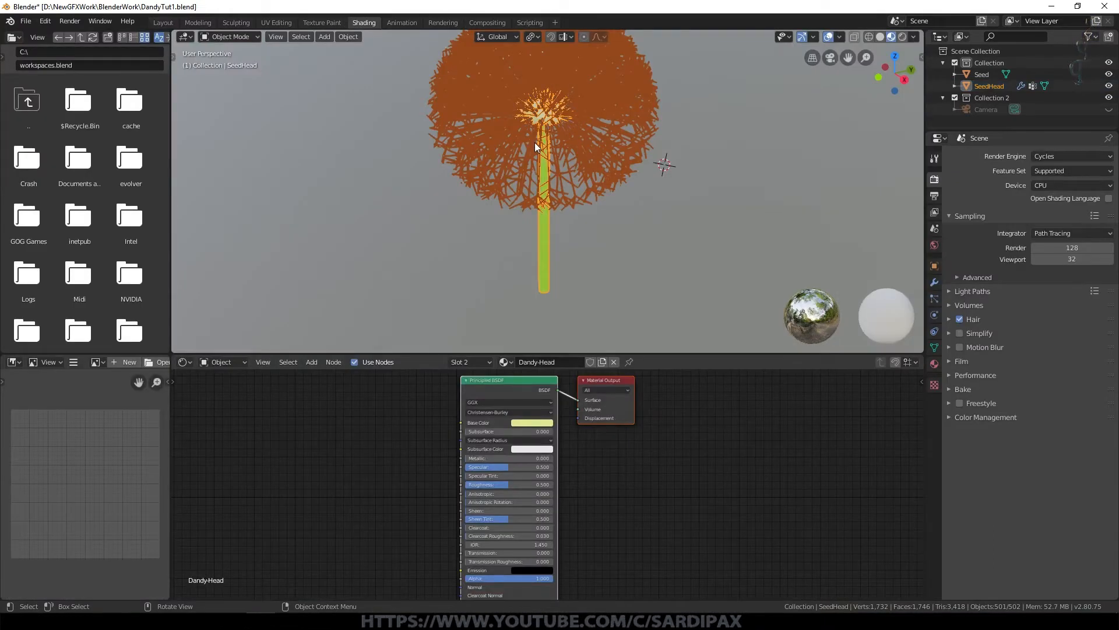
scroll(513, 123, "down", 1)
left_click(891, 37)
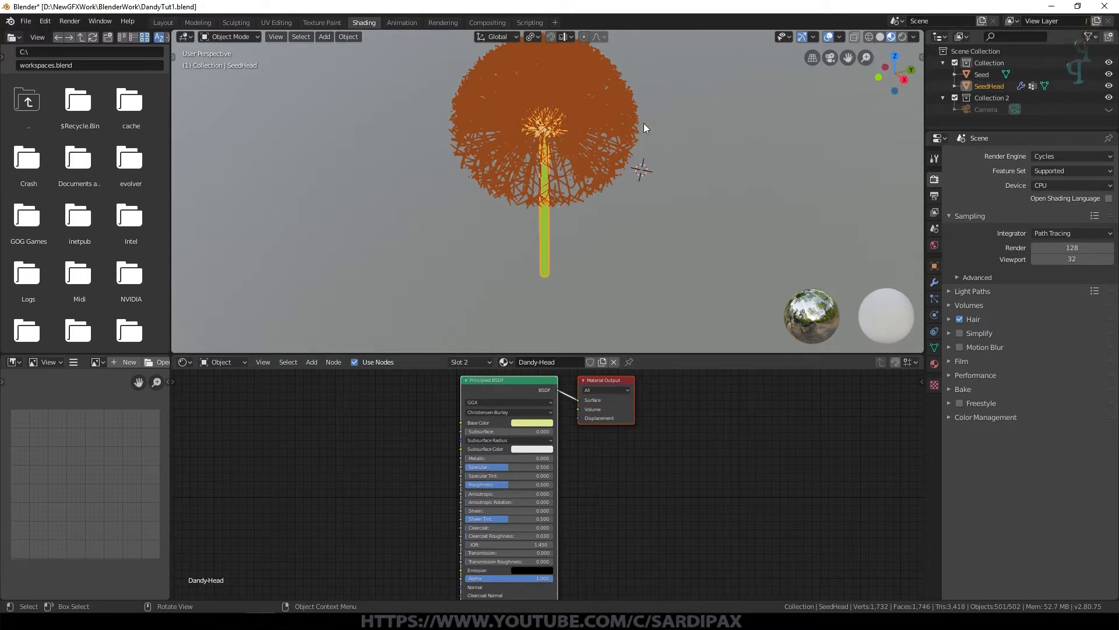
middle_click_drag(722, 128, 813, 77)
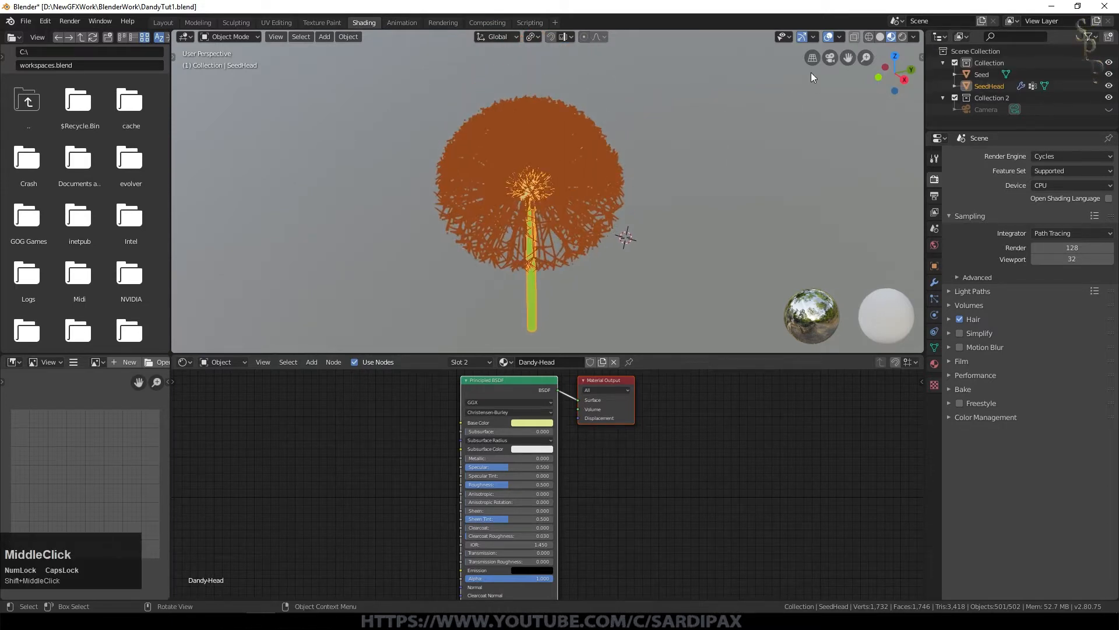
left_click(833, 38)
scroll(645, 116, "up", 2)
middle_click_drag(685, 202, 731, 192)
scroll(683, 132, "up", 2)
scroll(683, 132, "down", 1)
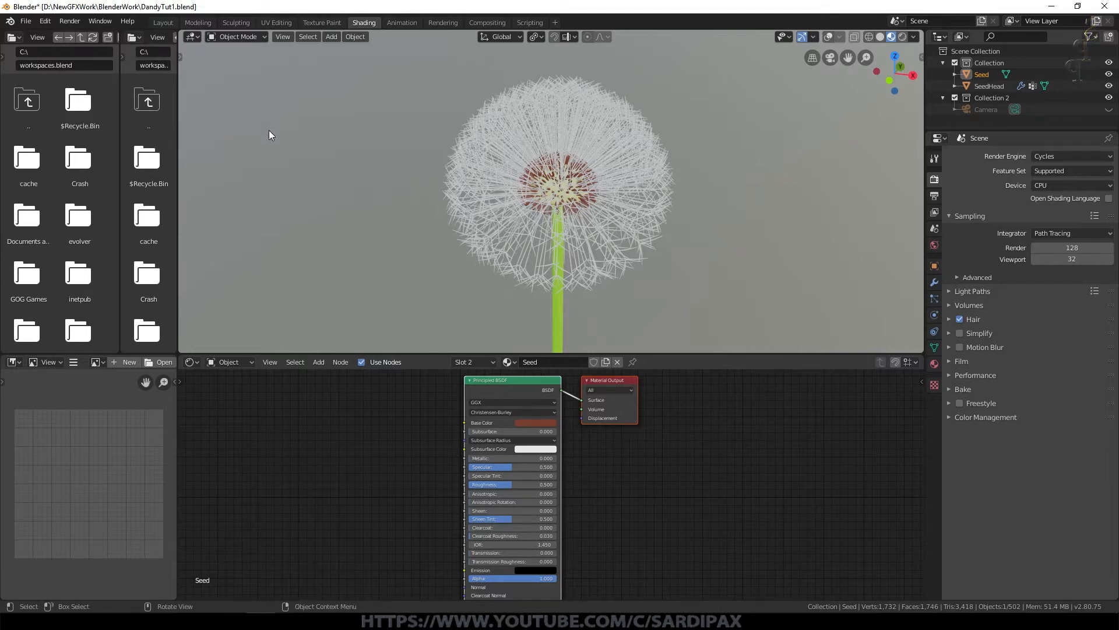
Join both file browser areas into the 3D viewport so that it spans their space
right_click(177, 282)
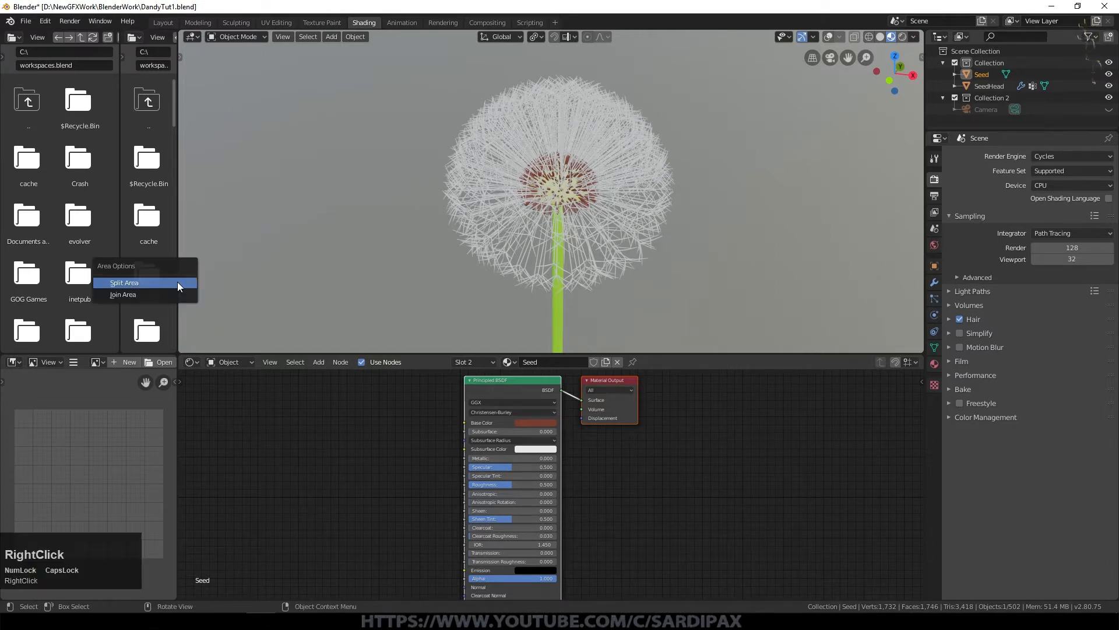
left_click(175, 288)
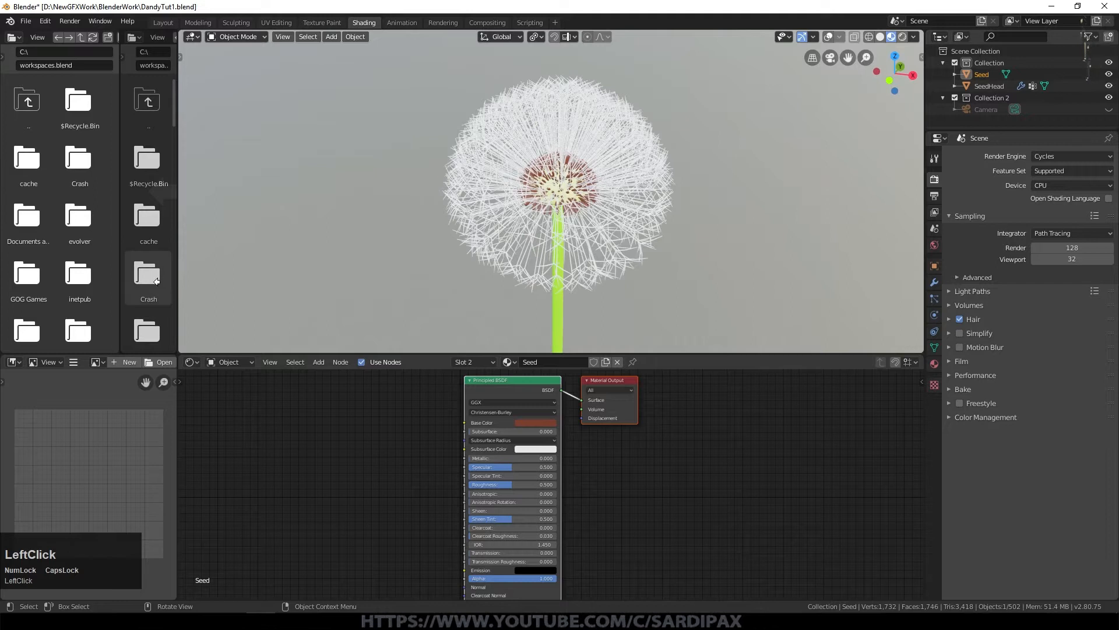
left_click(156, 212)
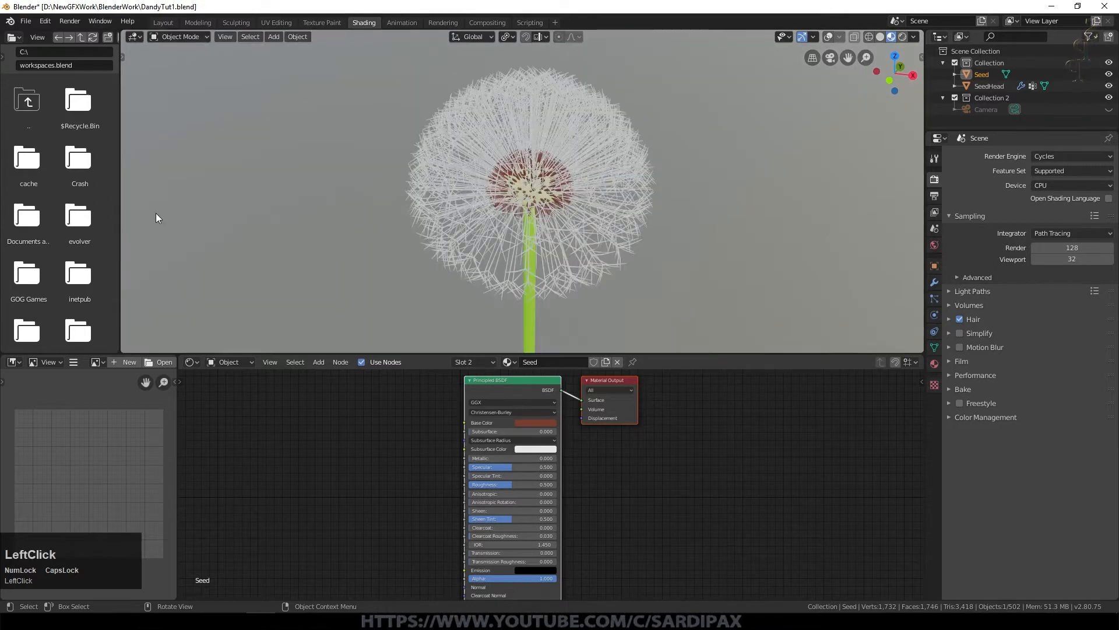
right_click(120, 229)
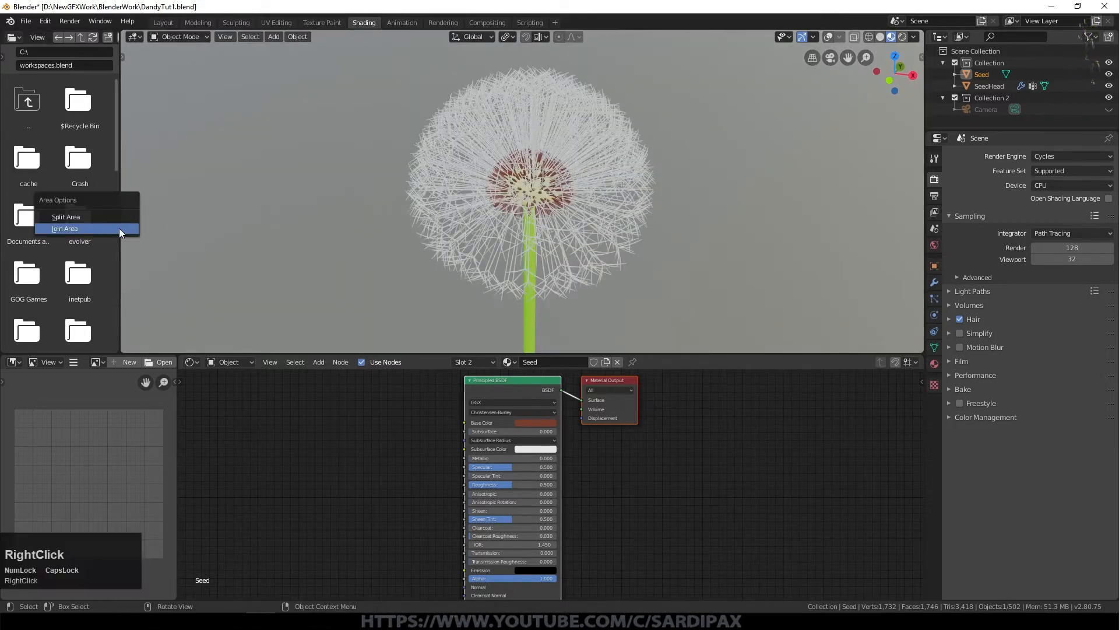
left_click(120, 230)
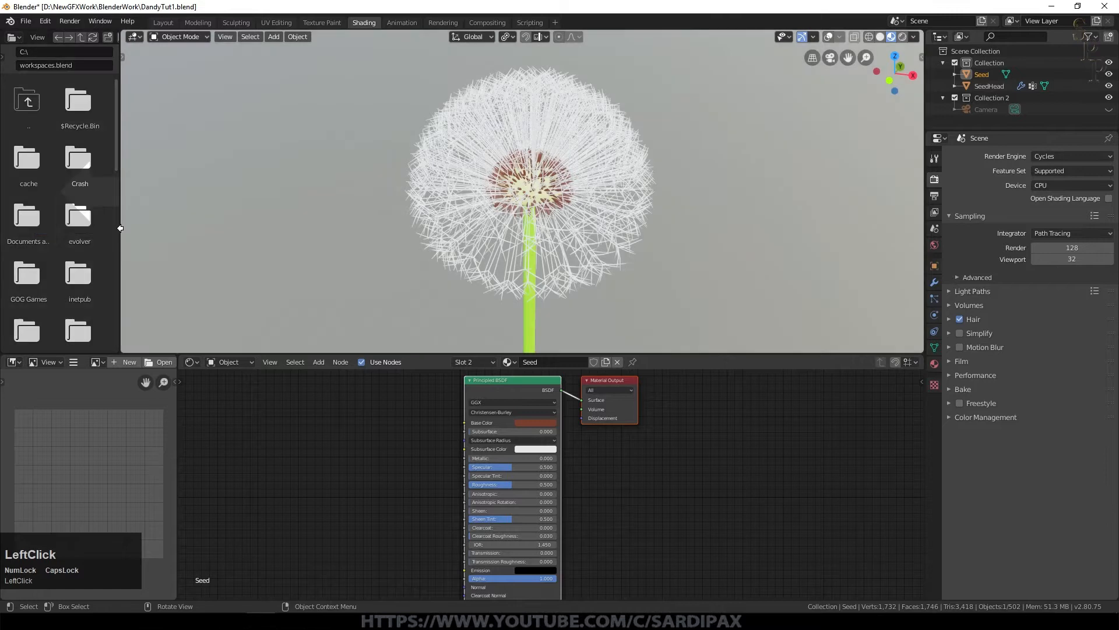
left_click(98, 196)
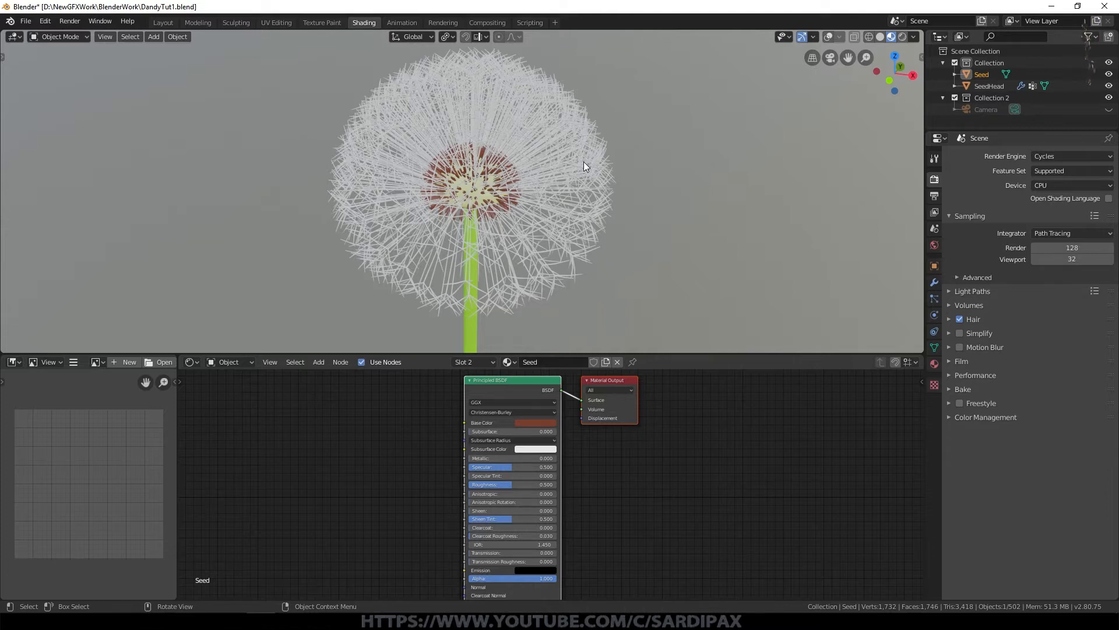
Enable nodes for the World surface and open its background color for editing
left_click(934, 245)
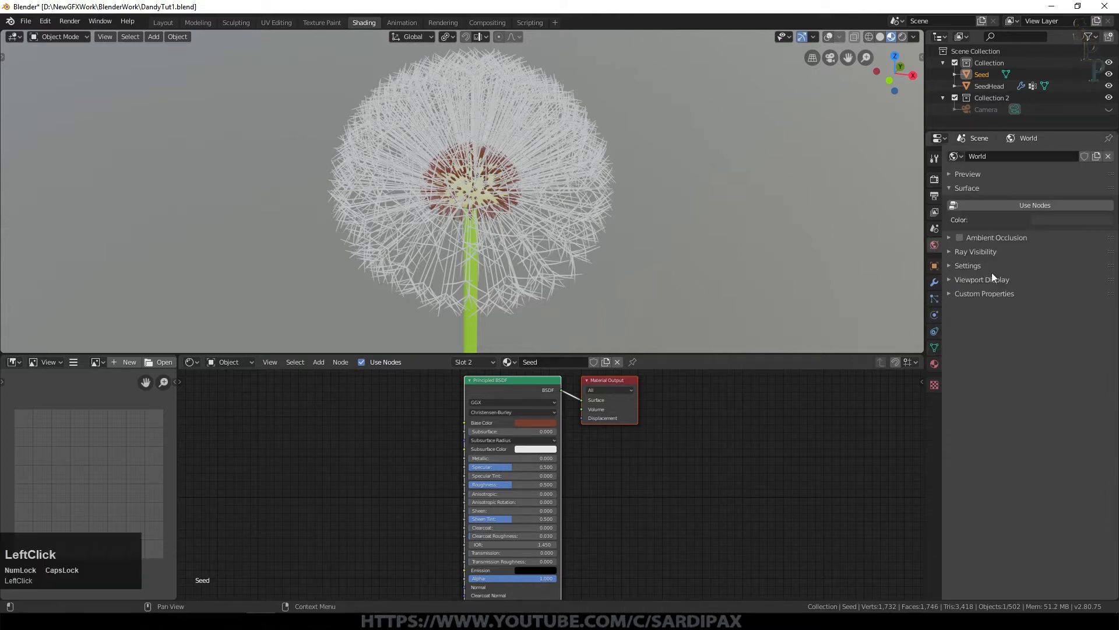
left_click(1019, 205)
left_click(1072, 227)
left_click(1093, 127)
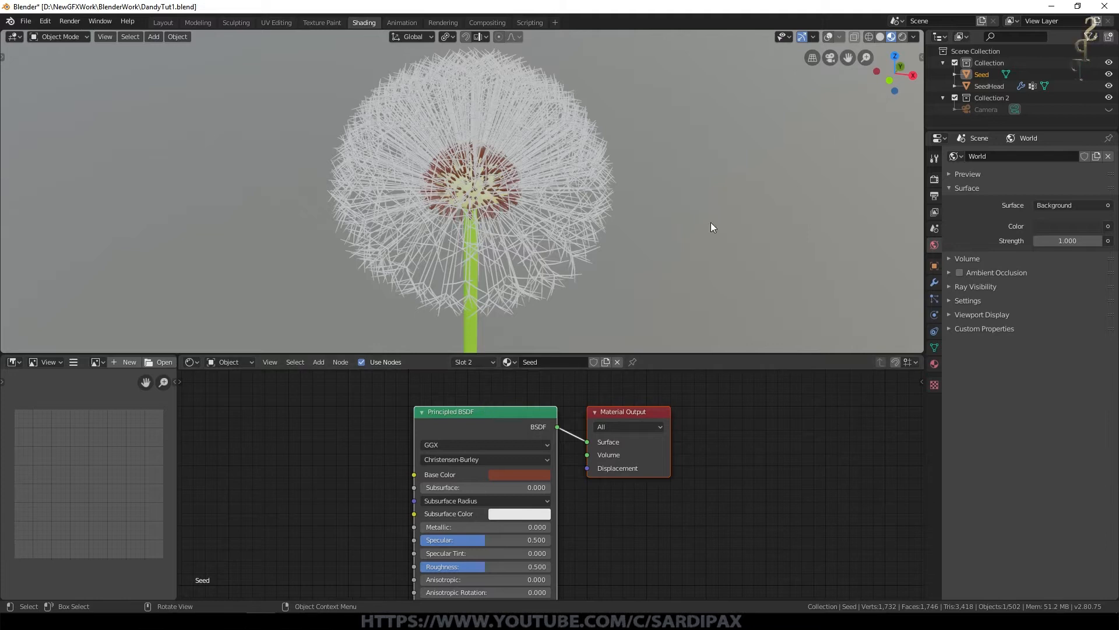
Add a third material slot to the SeedHead and assign the existing Seed material to it
left_click(470, 305)
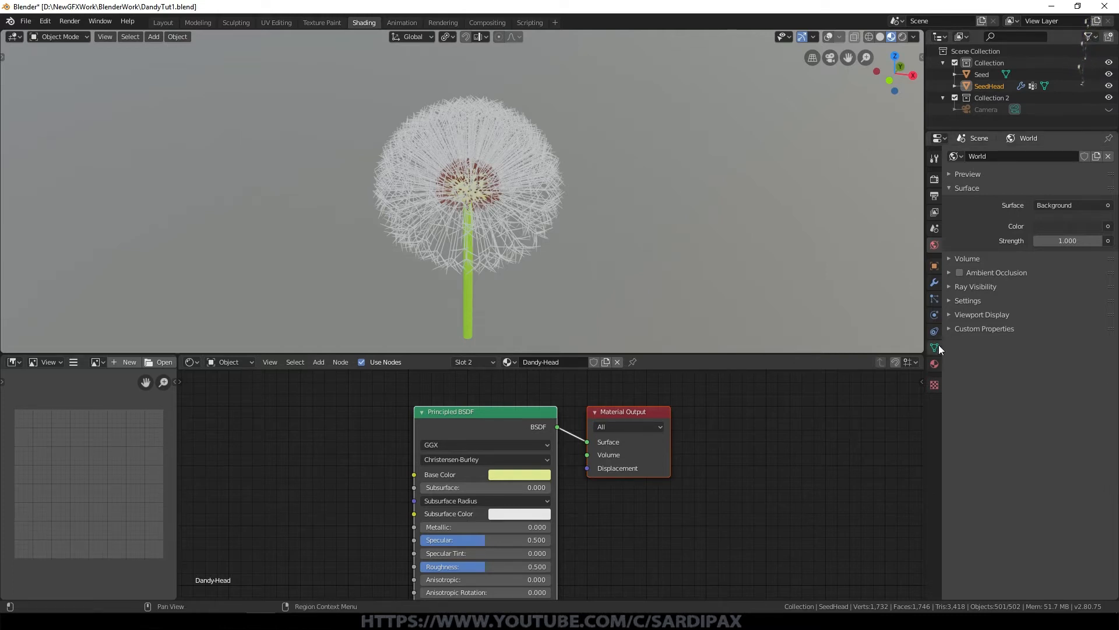
left_click(934, 363)
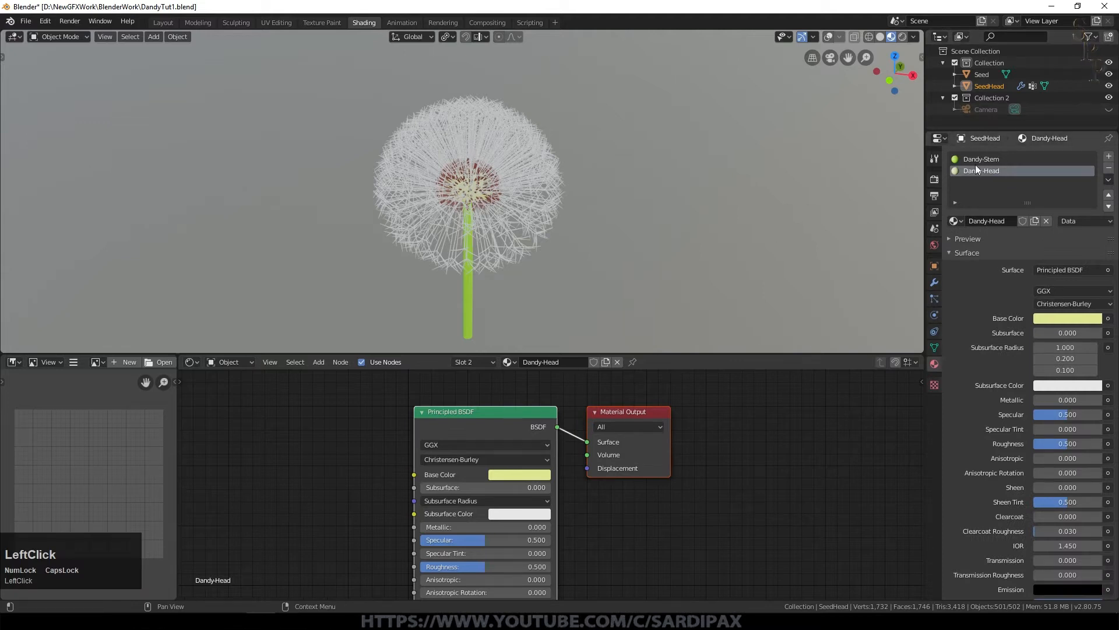
left_click(1109, 156)
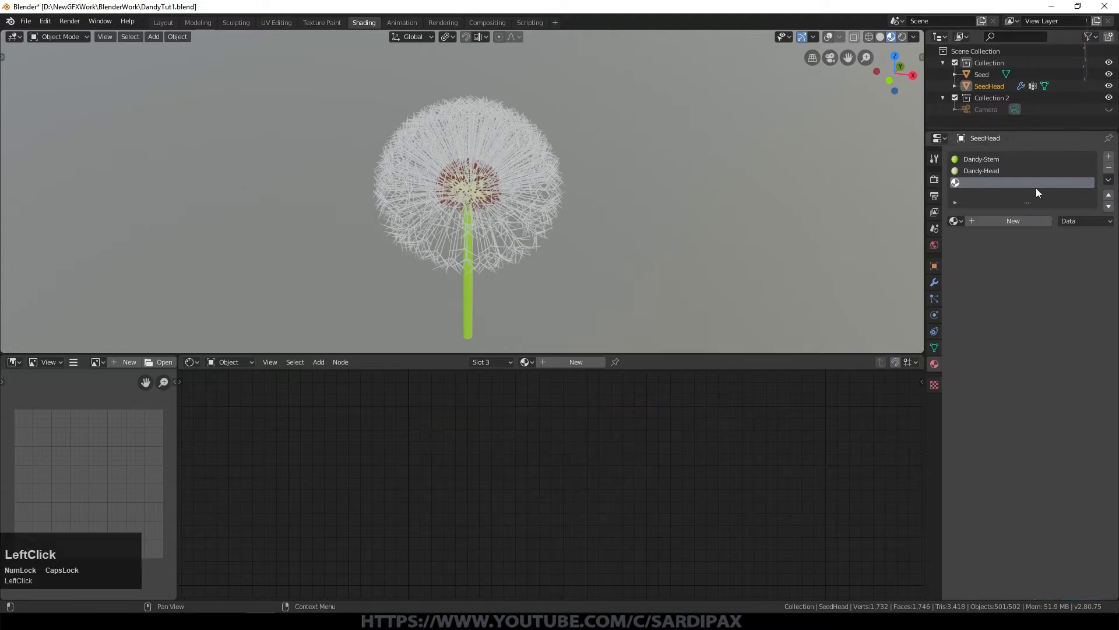
left_click(953, 221)
left_click(979, 267)
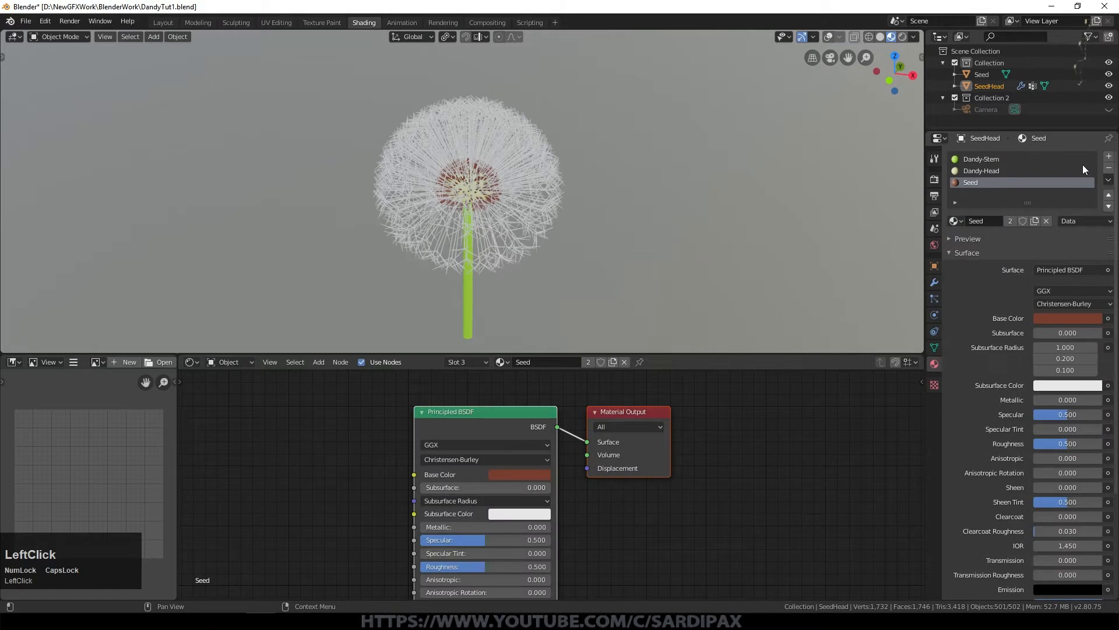
Add a fourth material slot to the SeedHead and assign the existing SeedFluff material to it
left_click(1109, 157)
left_click(953, 221)
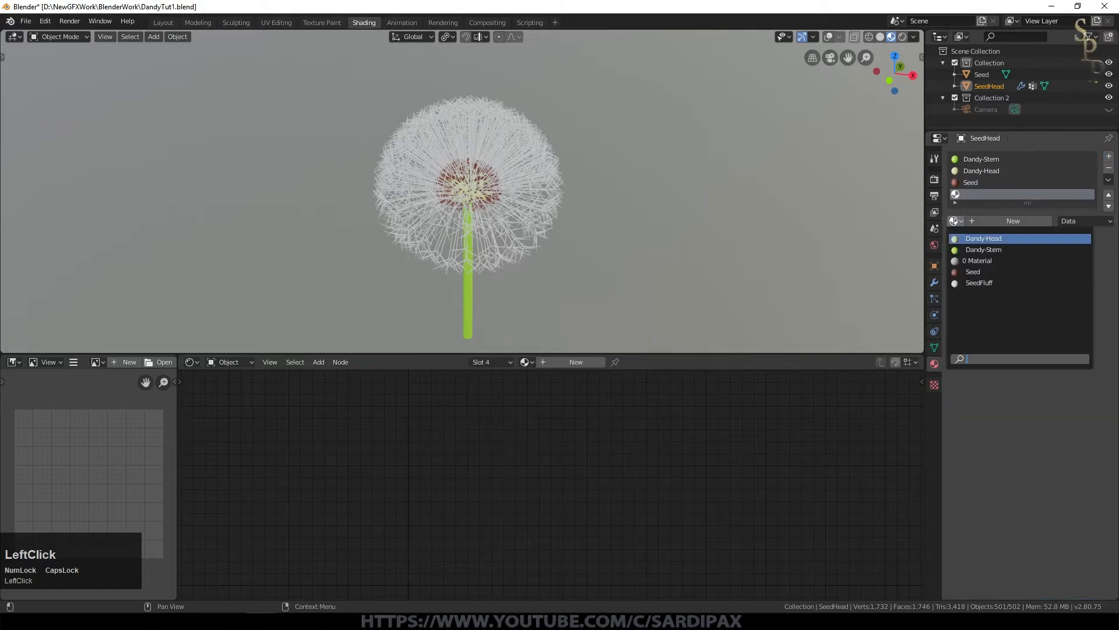
left_click(963, 282)
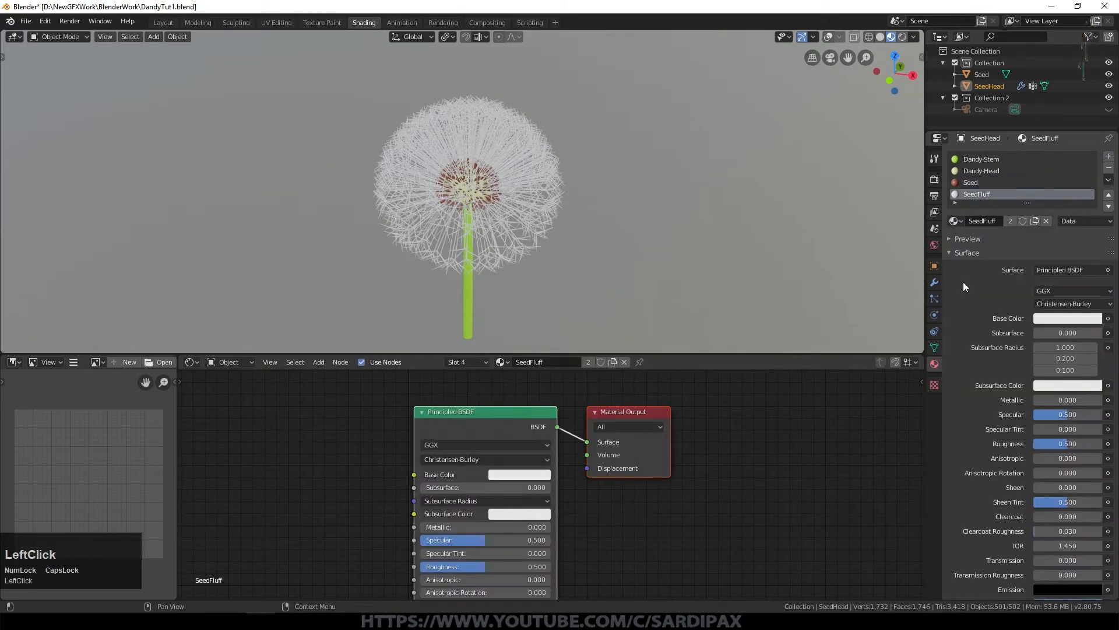
scroll(496, 238, "up", 1)
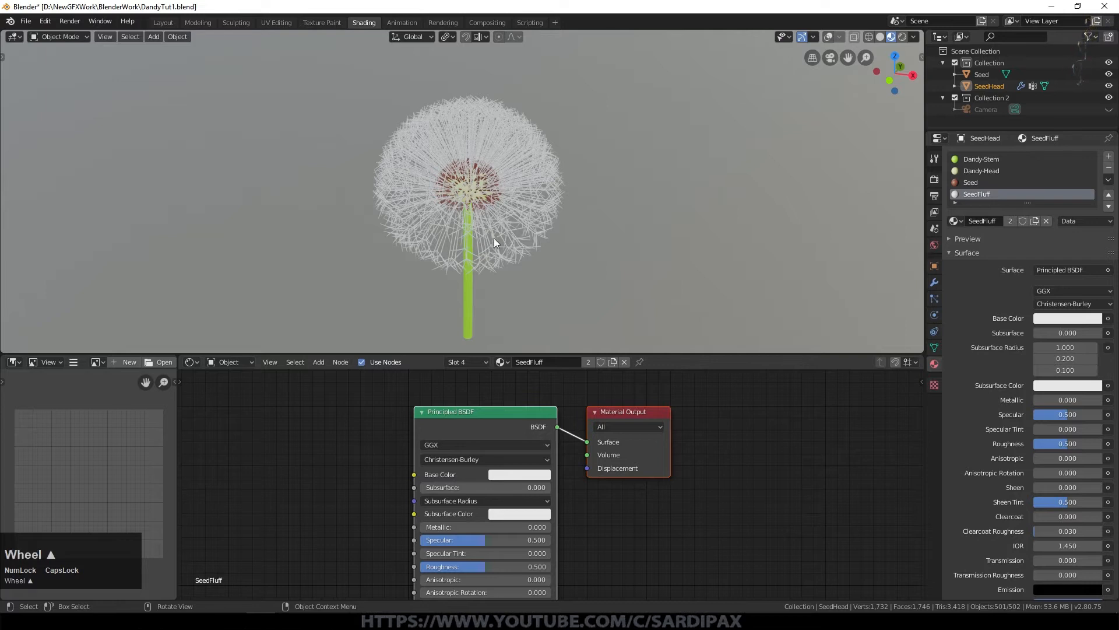
scroll(499, 281, "up", 3)
scroll(568, 279, "down", 1)
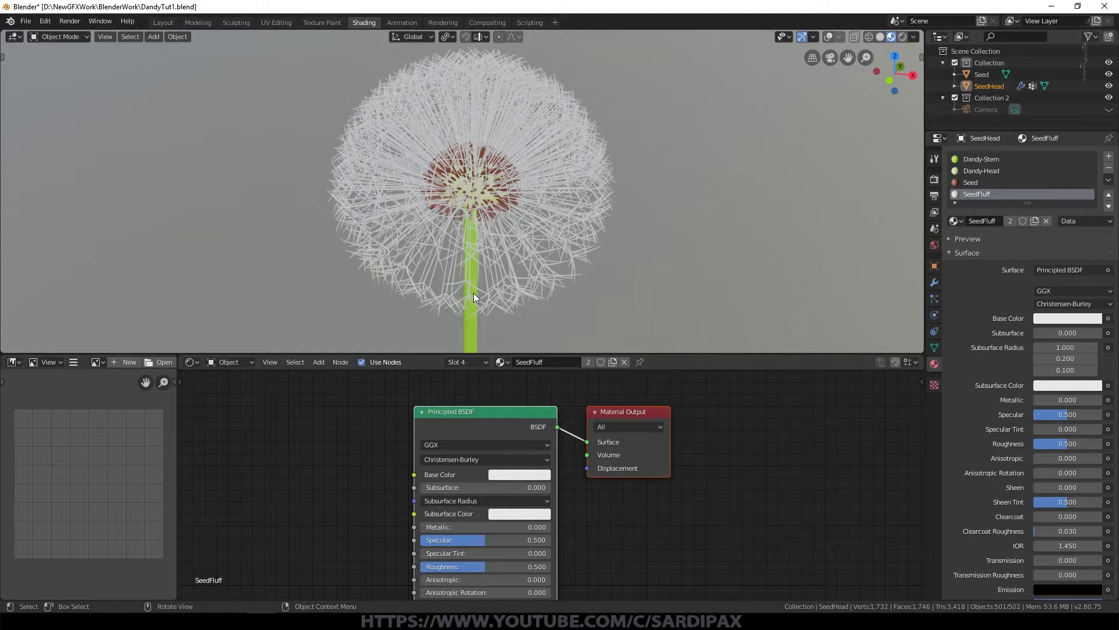
Give the Dandy-Stem material a subsurface of 0.095, a yellow subsurface color and a darker green base color
left_click(981, 158)
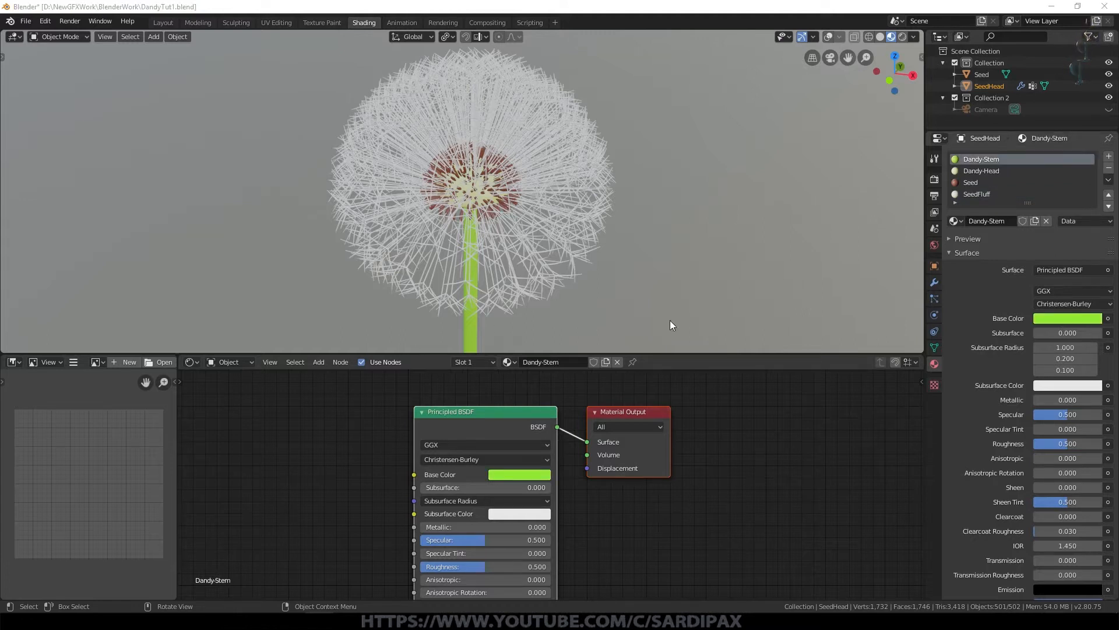
middle_click_drag(618, 403, 619, 352)
scroll(608, 478, "down", 3)
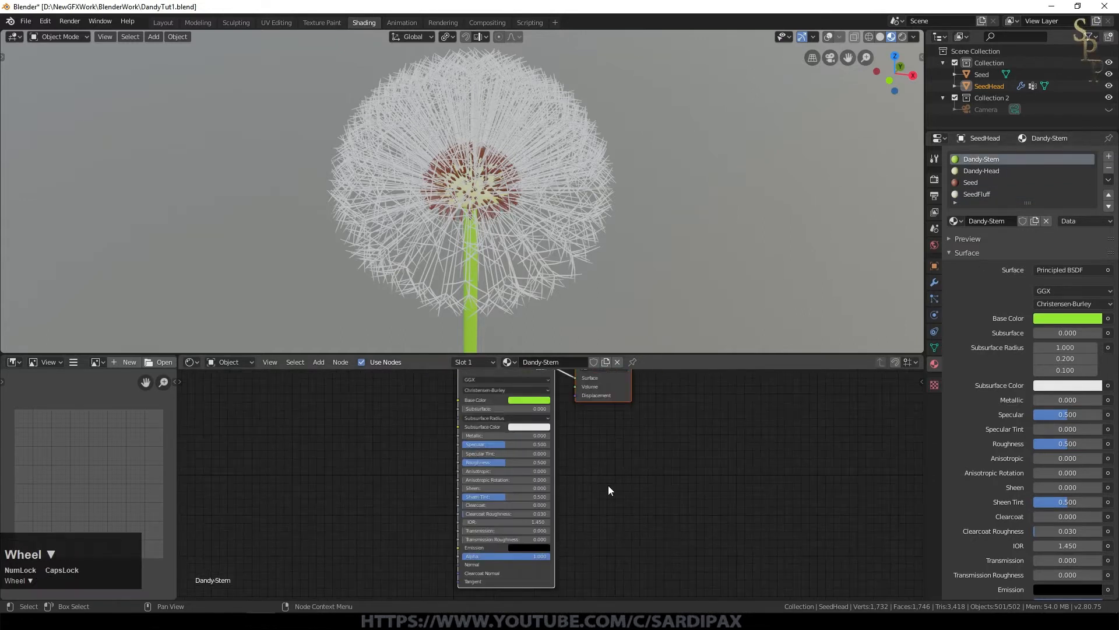
middle_click_drag(608, 490, 606, 429)
scroll(606, 429, "up", 2)
left_click(493, 421)
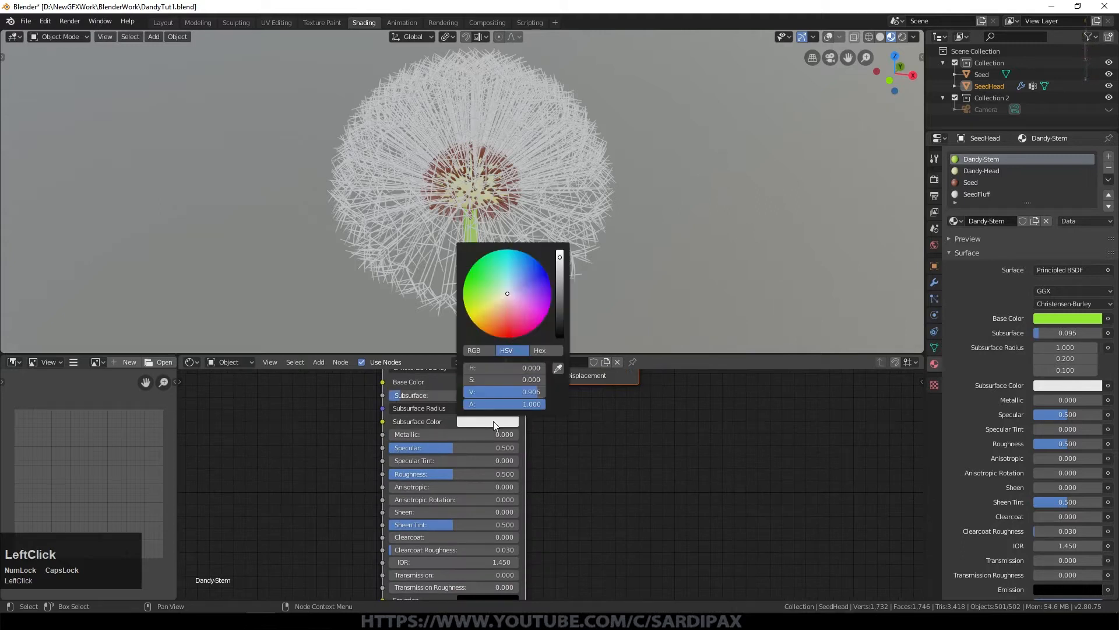
left_click_drag(480, 313, 483, 309)
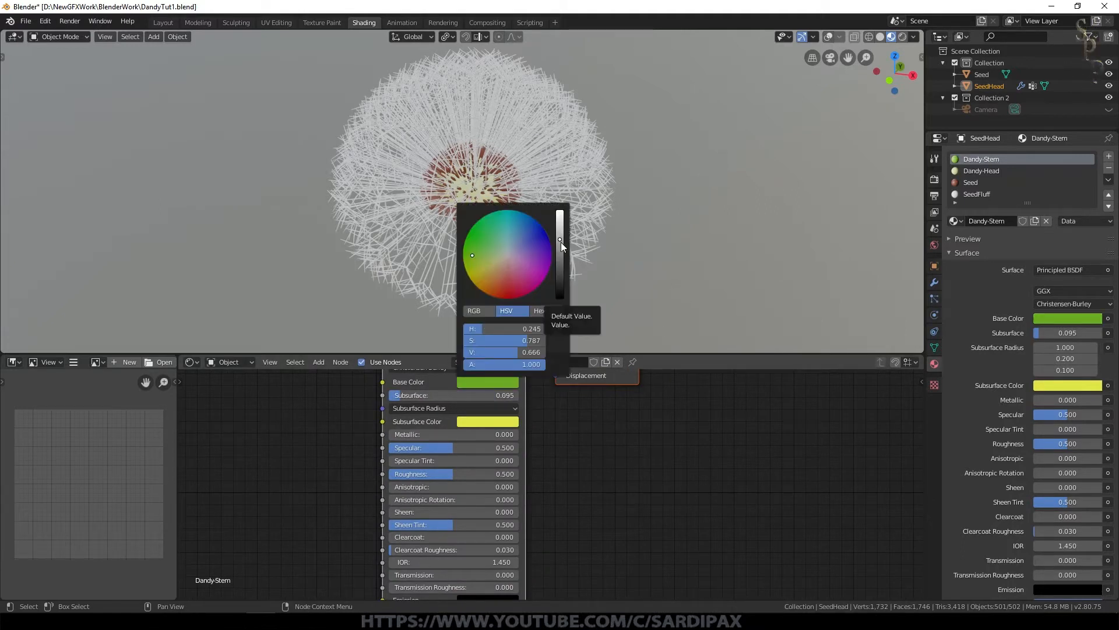
Set the Dandy-Stem material's transmission to about 0.182 and its roughness to about 0.095
scroll(449, 533, "down", 1)
left_click(449, 532)
left_click_drag(414, 532, 419, 531)
left_click_drag(454, 438, 406, 438)
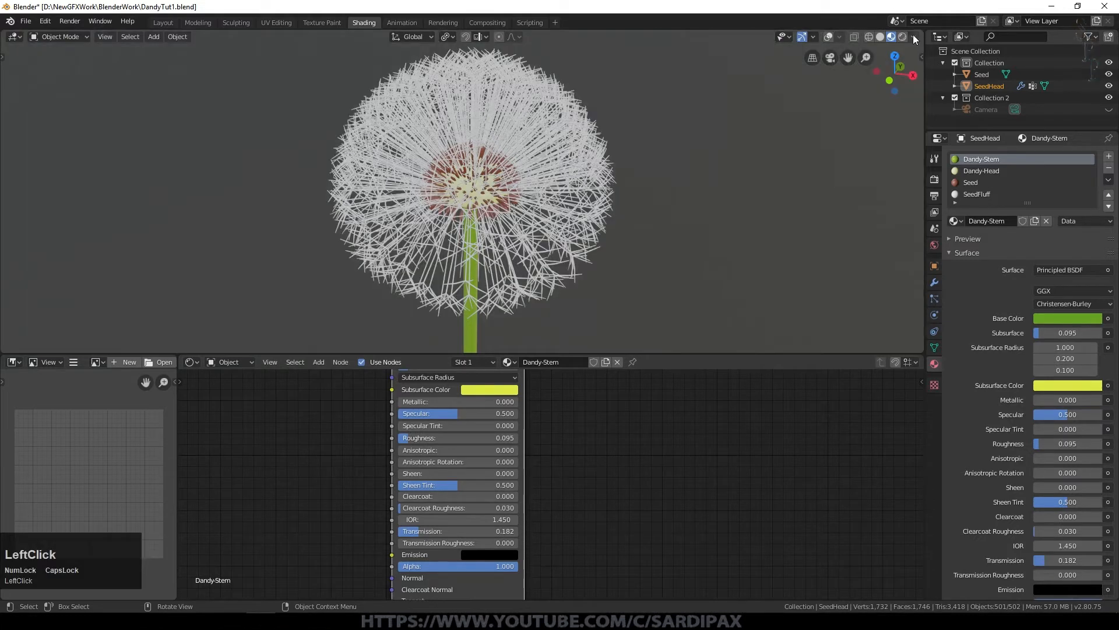
Change the viewport preview lighting to the outdoor HDRI with blue sky over a green field
left_click(914, 37)
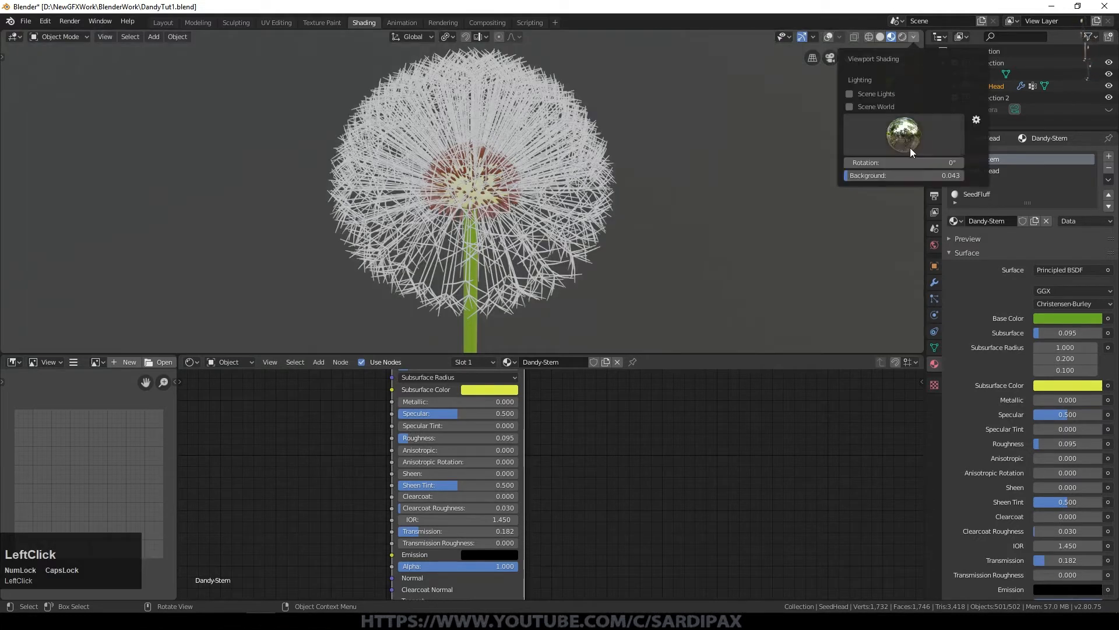
mouse_move(637, 208)
middle_mouse_down()
mouse_move(638, 171)
mouse_move(652, 203)
middle_mouse_up()
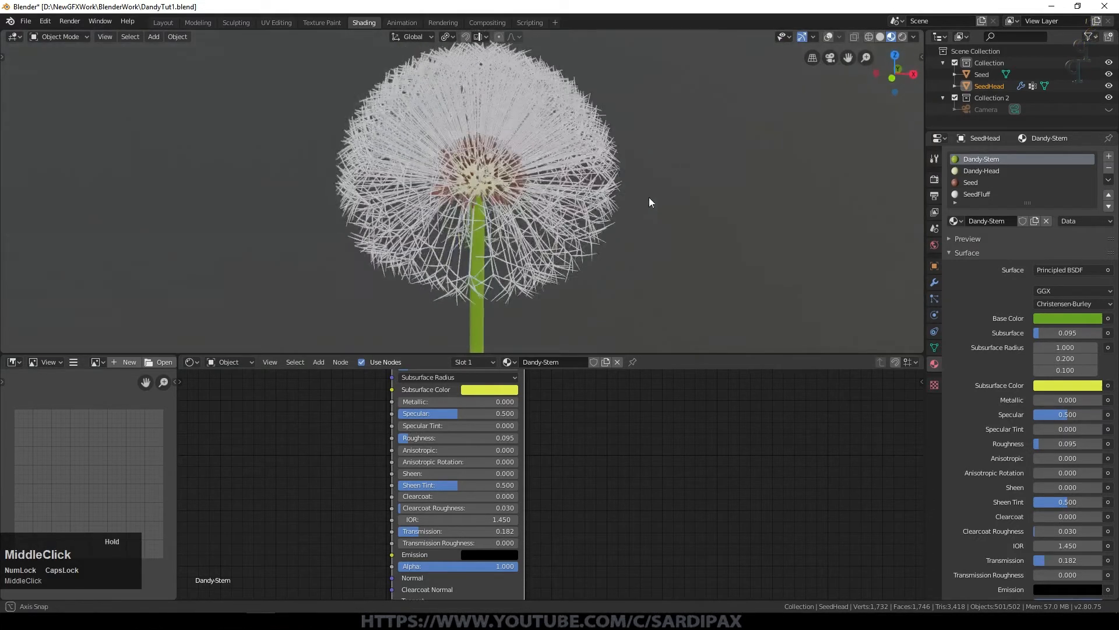
left_click(914, 36)
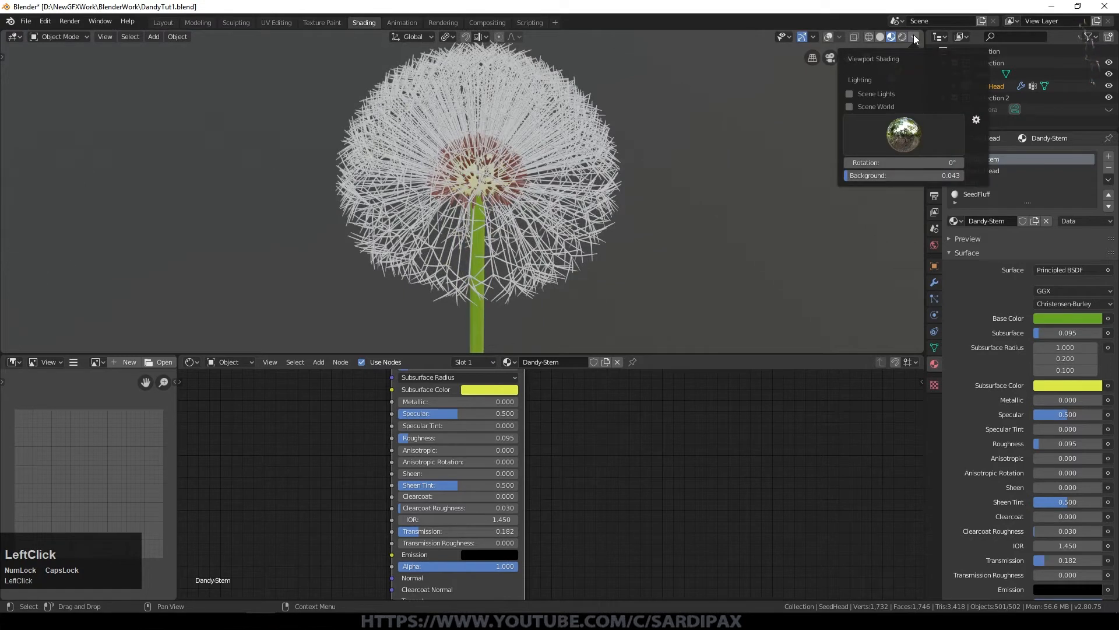
left_click(904, 134)
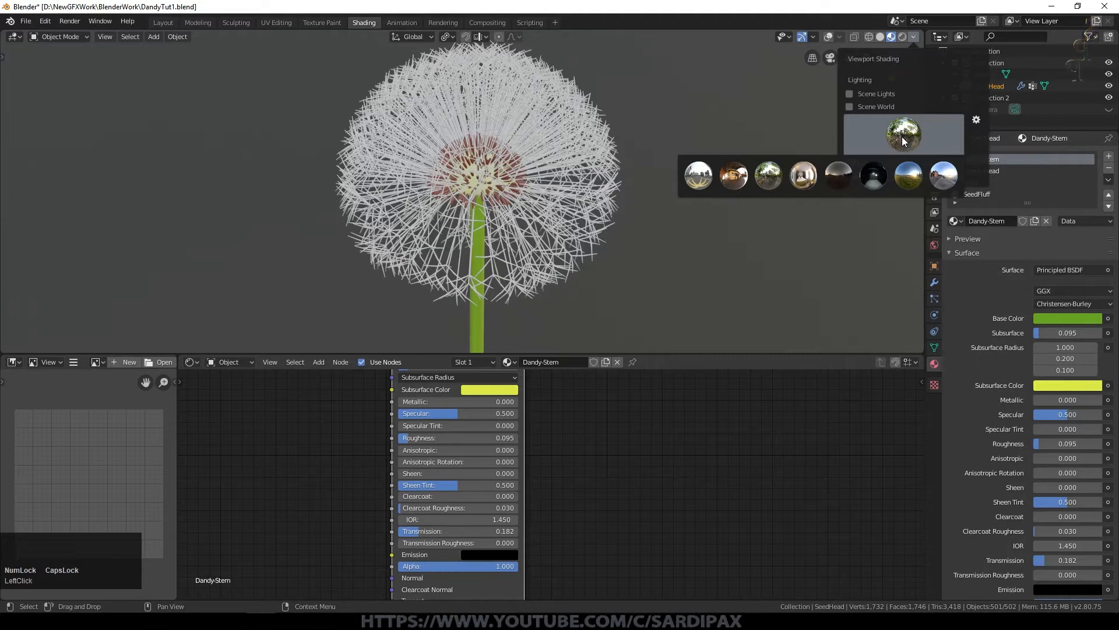
left_click(906, 185)
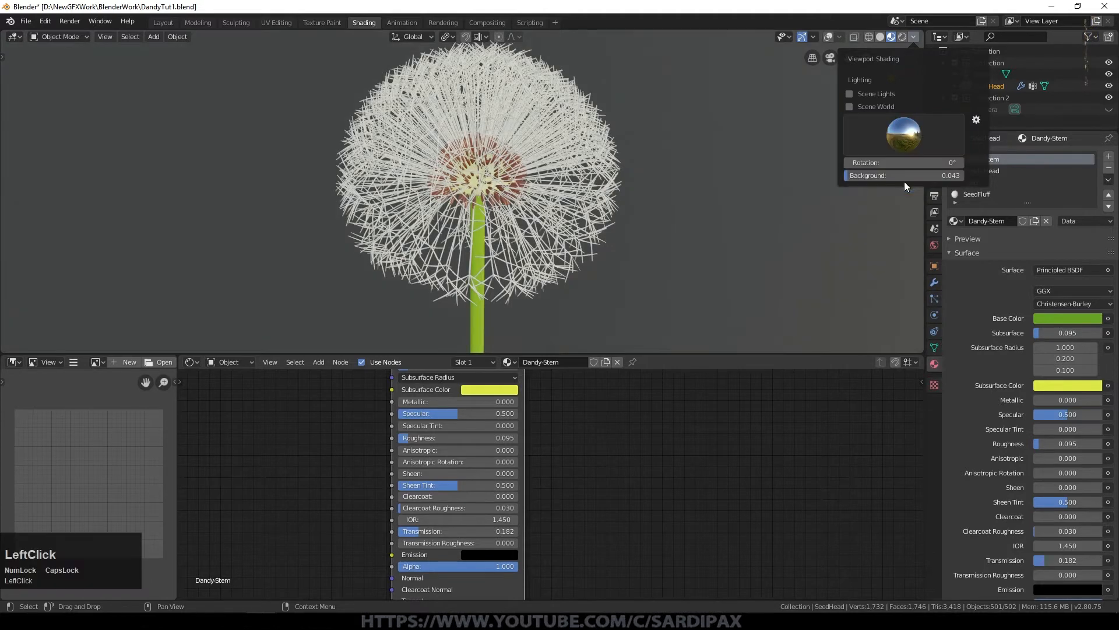
left_click(894, 140)
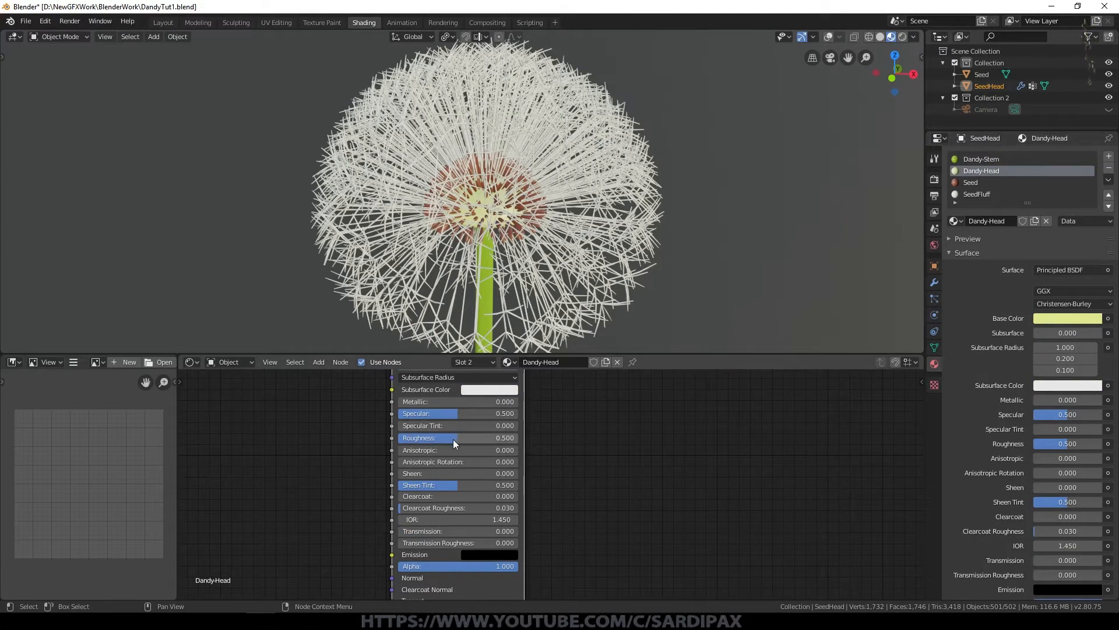
Lower the Seed material's roughness to about 0.095
left_click(974, 184)
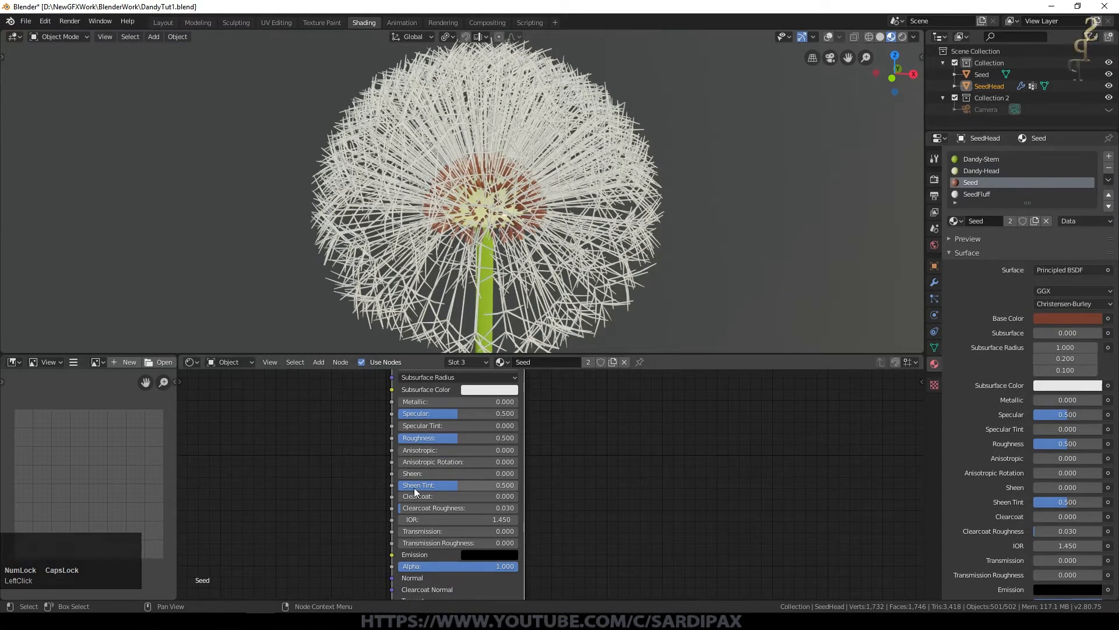
left_click_drag(431, 438, 385, 438)
Delete the Principled BSDF node from the SeedFluff material
left_click(974, 195)
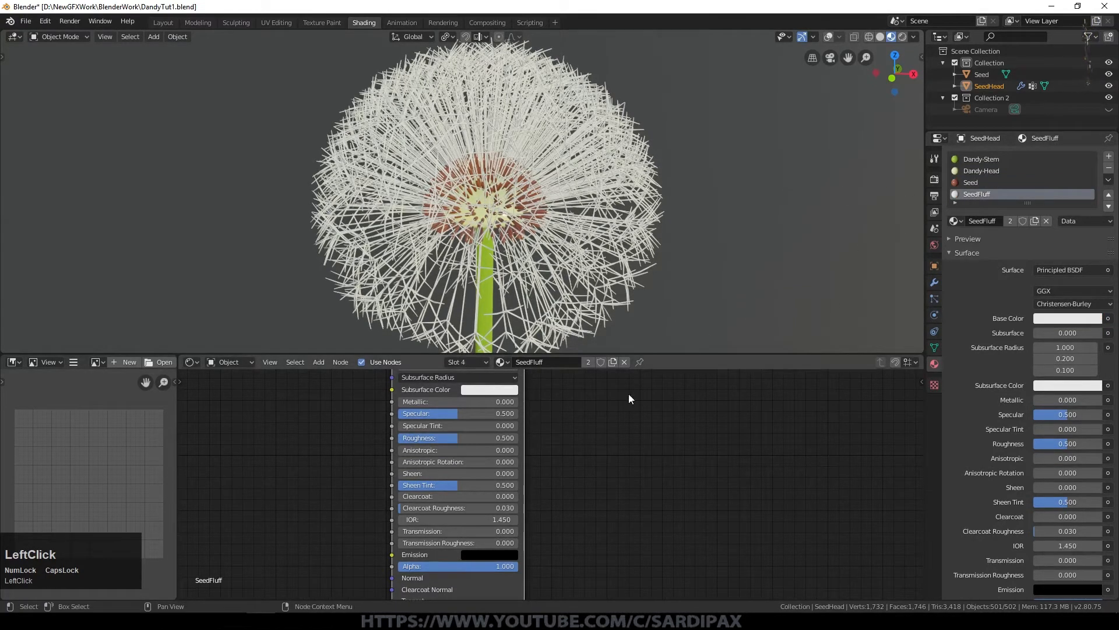
scroll(563, 408, "down", 3)
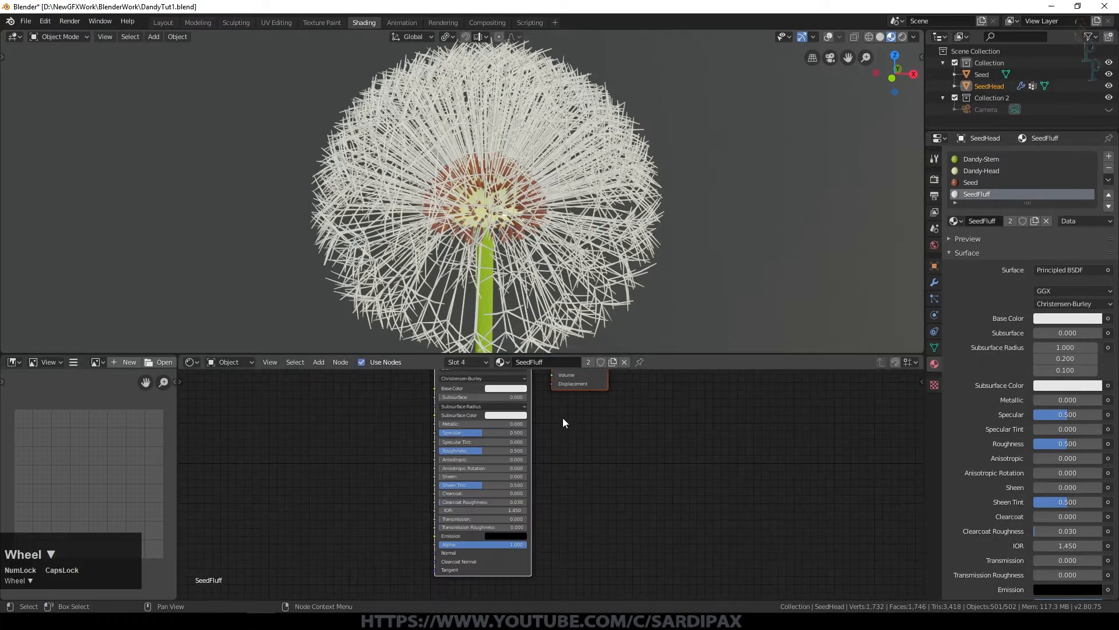
middle_click_drag(704, 392, 736, 439, "shift")
left_click(494, 398)
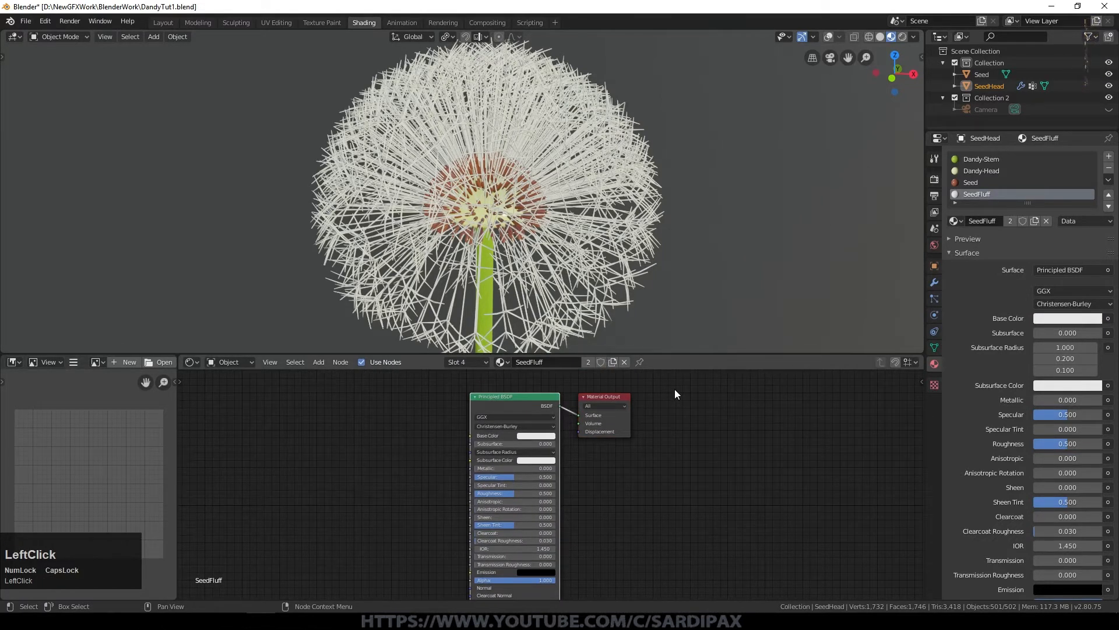
key("Delete")
Add a Glossy BSDF node to the SeedFluff material and space it well apart from the Material Output node
left_click(319, 363)
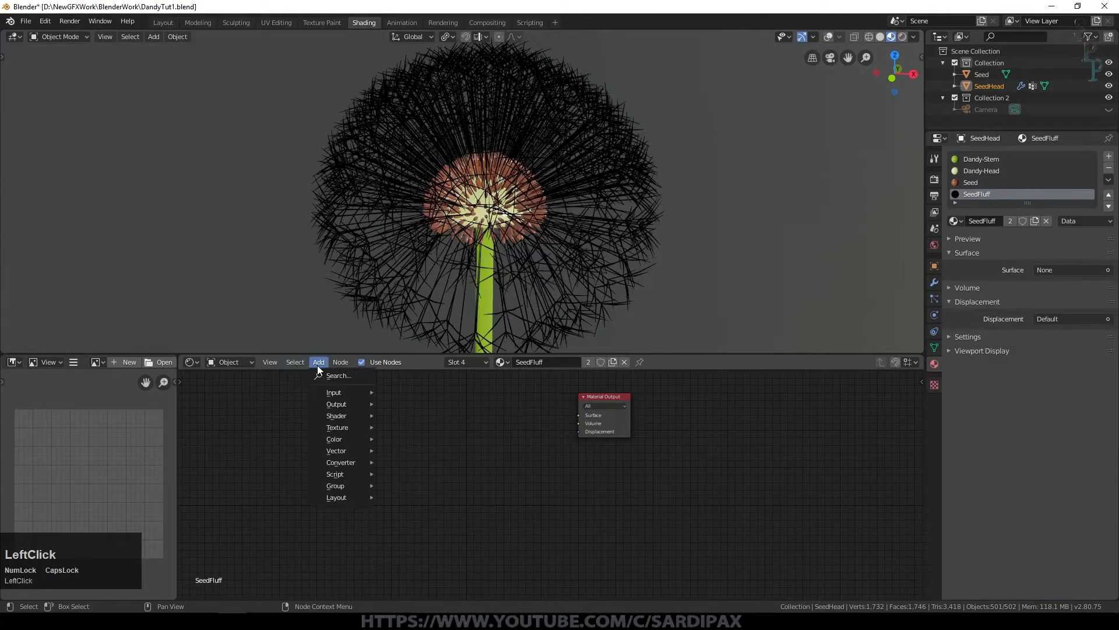
mouse_move(348, 415)
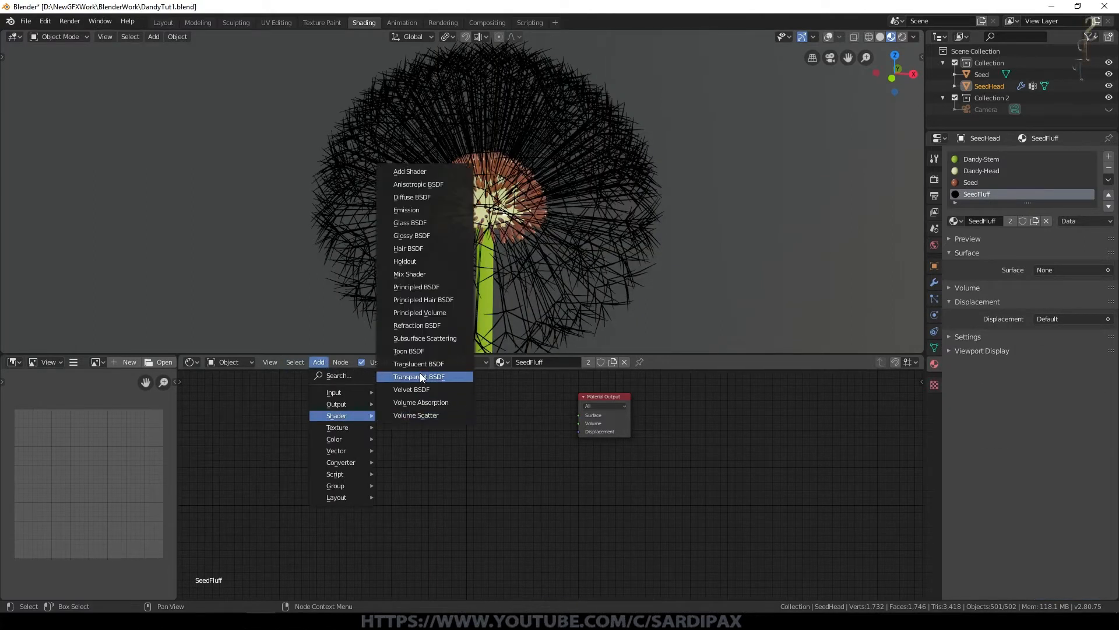
left_click(414, 236)
left_click(443, 398)
scroll(568, 376, "up", 2)
left_click_drag(648, 415, 768, 438)
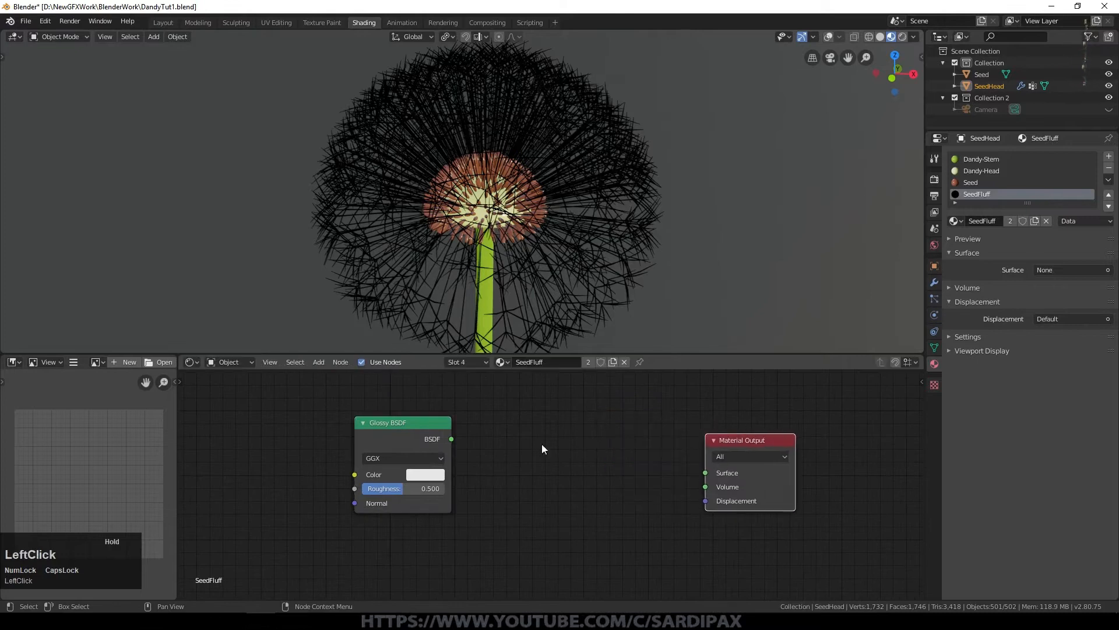
left_click_drag(395, 423, 431, 380)
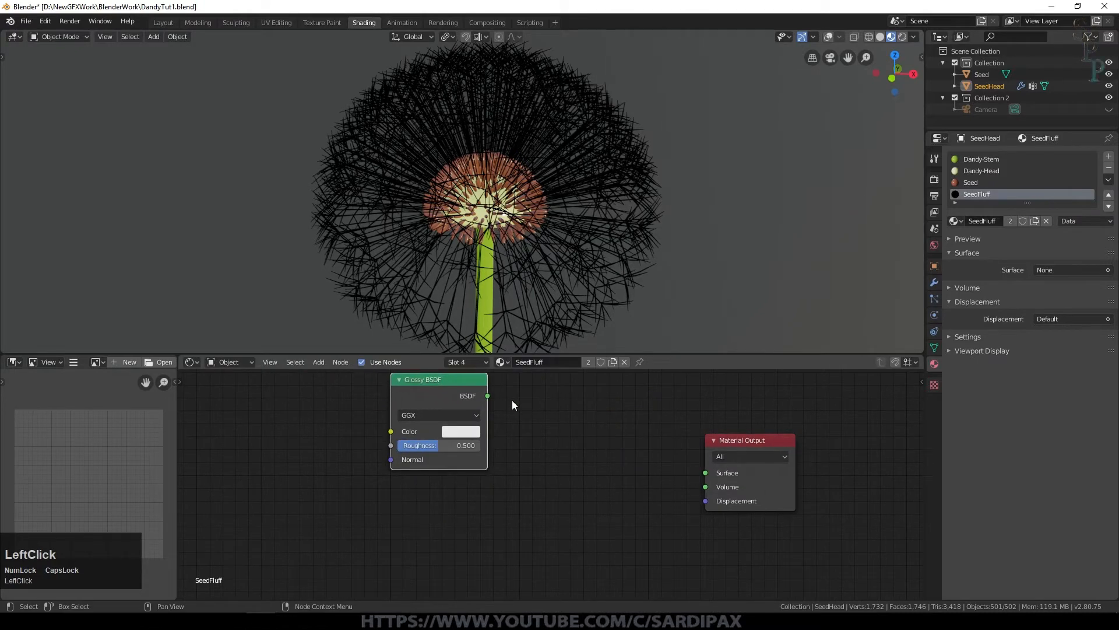
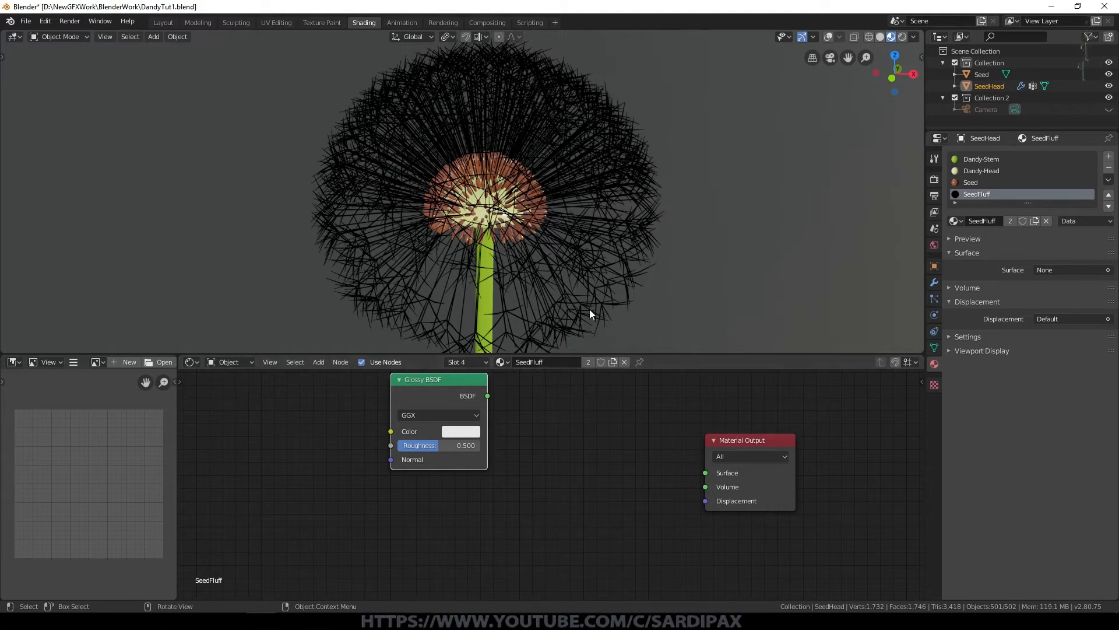
Add a Translucent BSDF node directly below the Glossy BSDF node
left_click(319, 362)
mouse_move(344, 416)
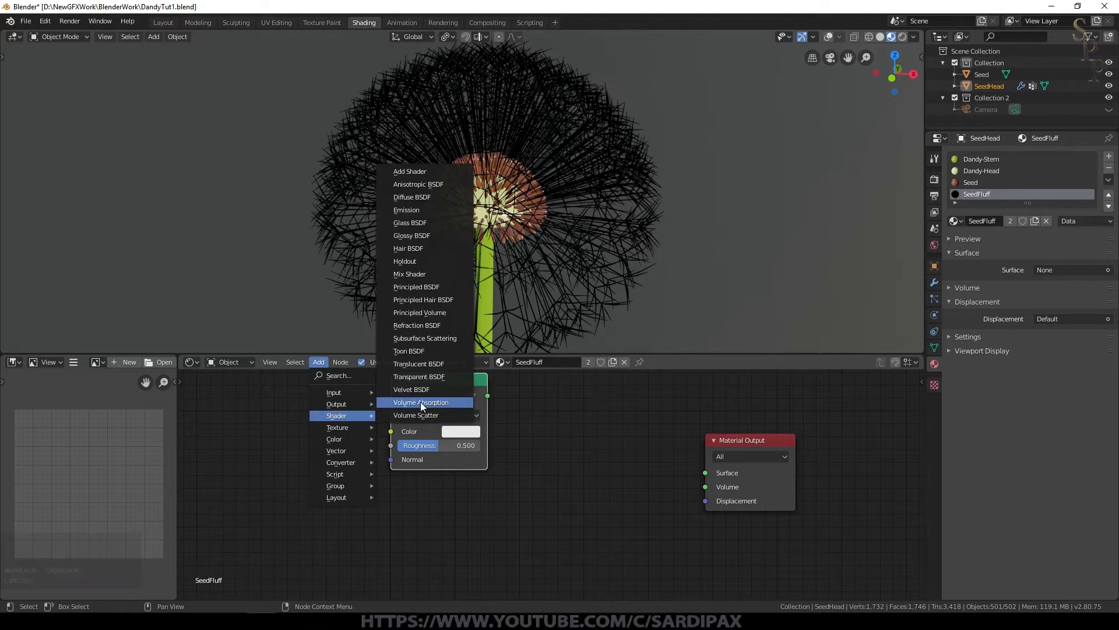
left_click(424, 363)
left_click(394, 475)
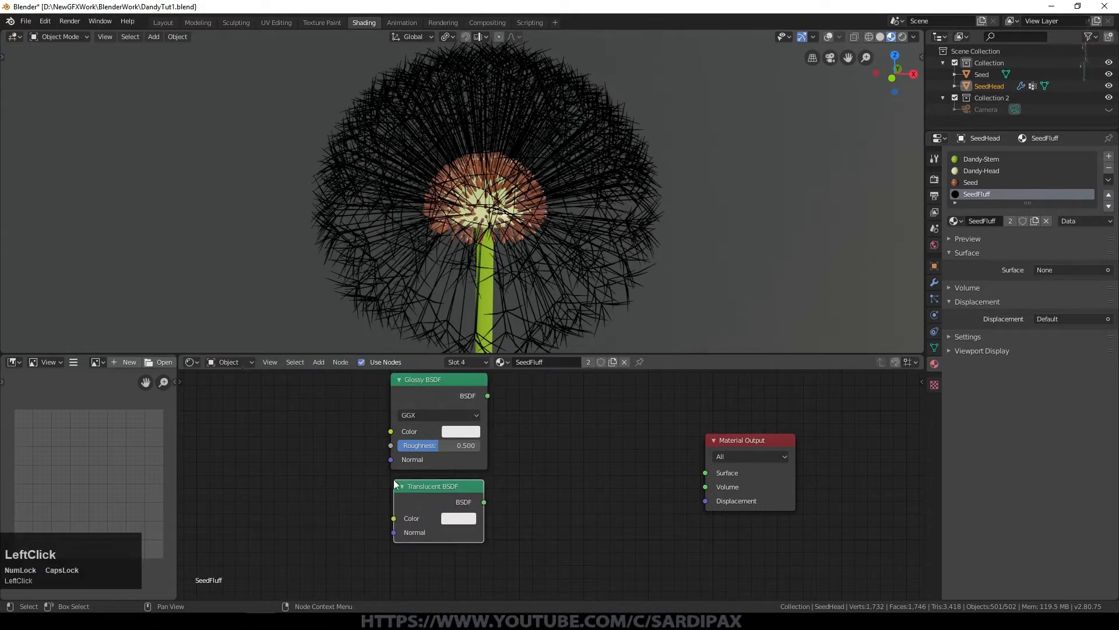
Combine the Glossy and Translucent BSDFs through a new Add Shader node and connect it to the Material Output surface
left_click(319, 362)
mouse_move(344, 415)
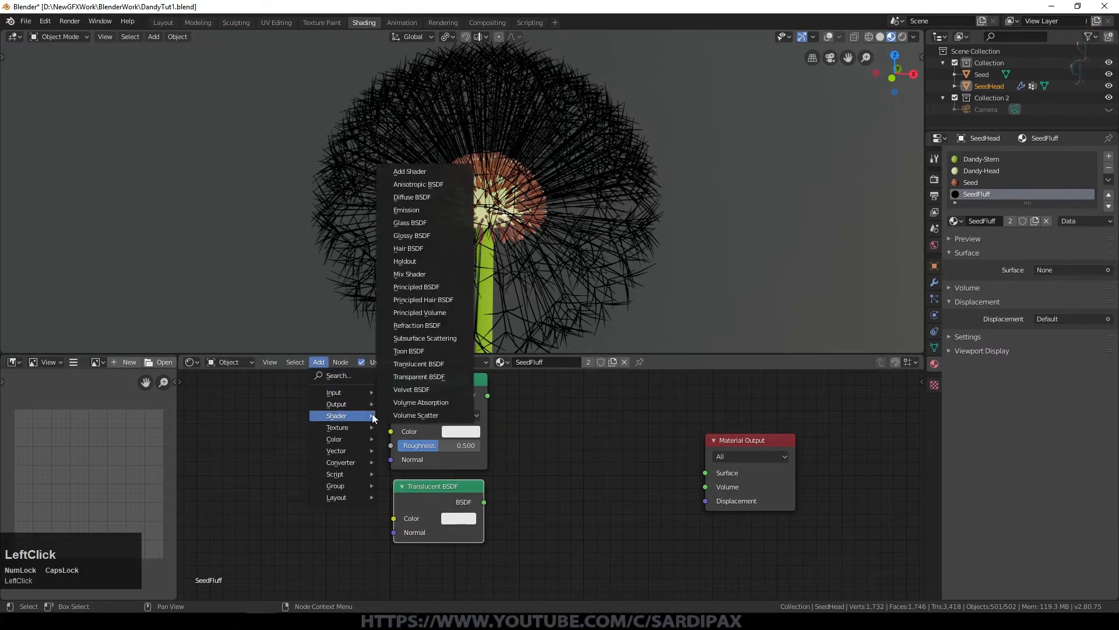
left_click(417, 185)
left_click(600, 443)
left_click_drag(487, 395, 558, 468)
left_click_drag(485, 501, 558, 482)
left_click_drag(647, 452, 705, 472)
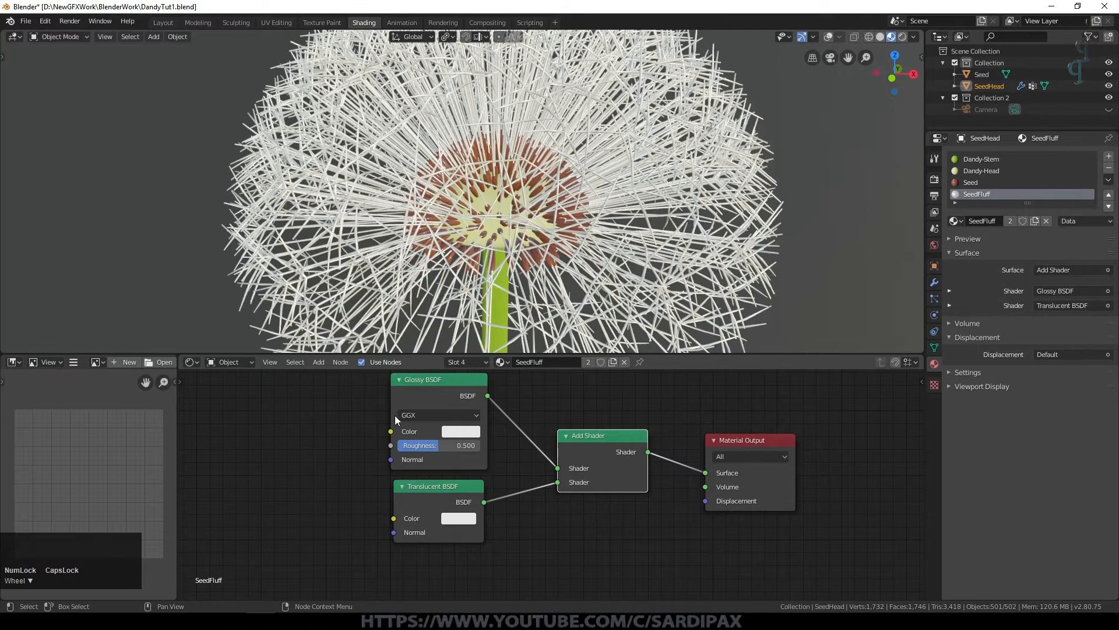
Set the Glossy BSDF's distribution to Ashikhmin-Shirley and its roughness to 0.01
left_click(420, 415)
left_click(433, 428)
left_click(448, 445)
type(".01")
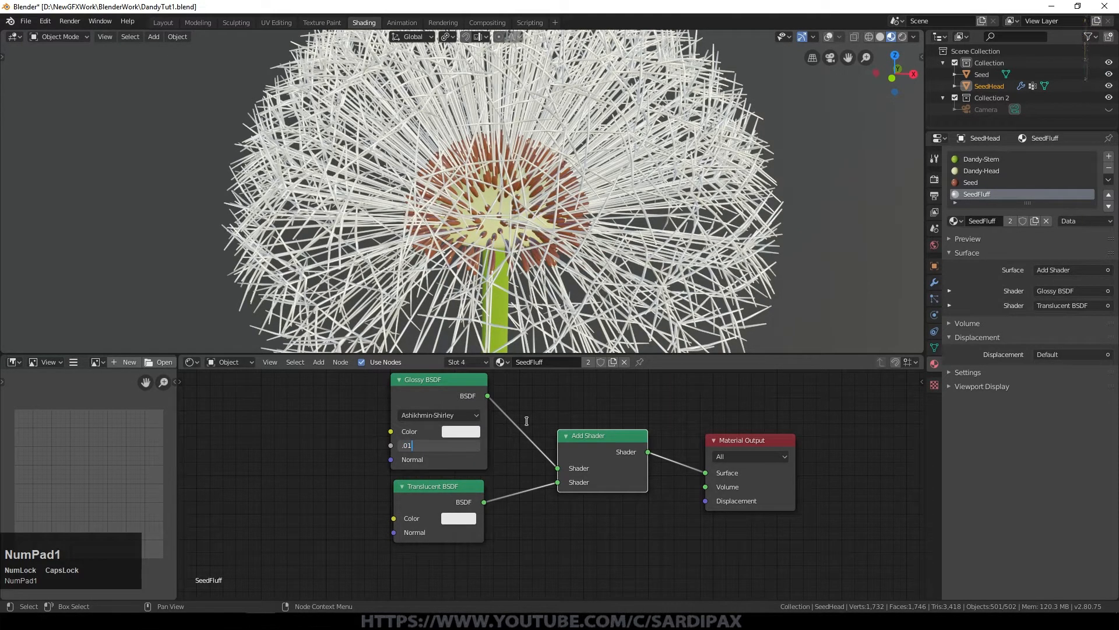
key("Return")
Darken the Translucent BSDF's color to a light grey with a value of about 0.69
left_click(455, 520)
left_click_drag(553, 347, 554, 361)
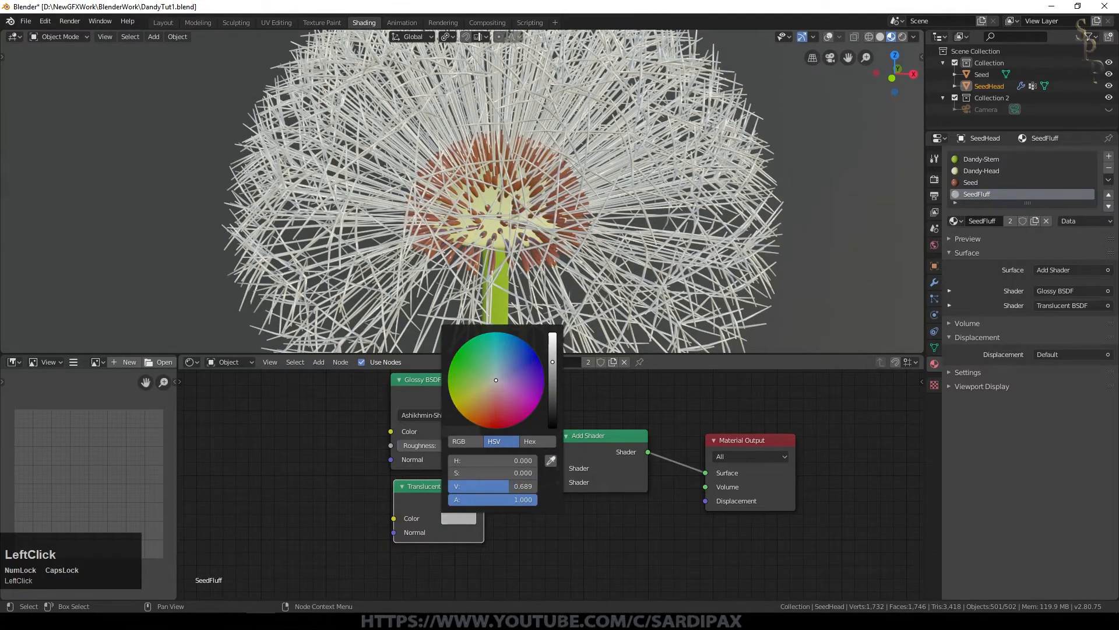
scroll(368, 265, "down", 3)
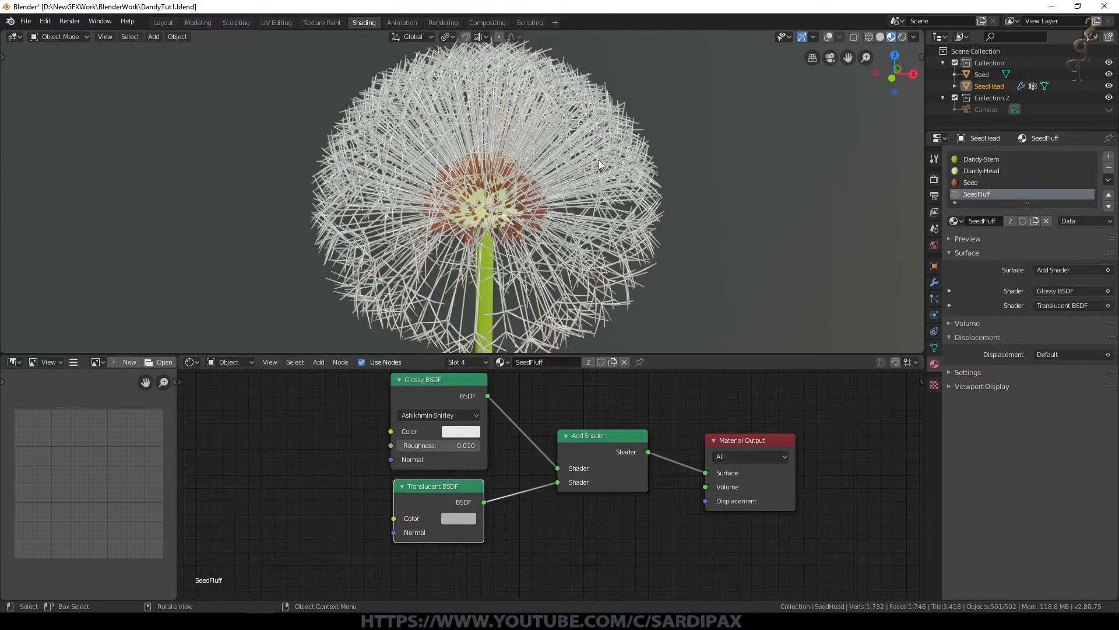
Examine the shaded dandelion head from several angles and distances, checking the look of the seed fluff
scroll(619, 271, "down", 2)
middle_click_drag(642, 296, 580, 242)
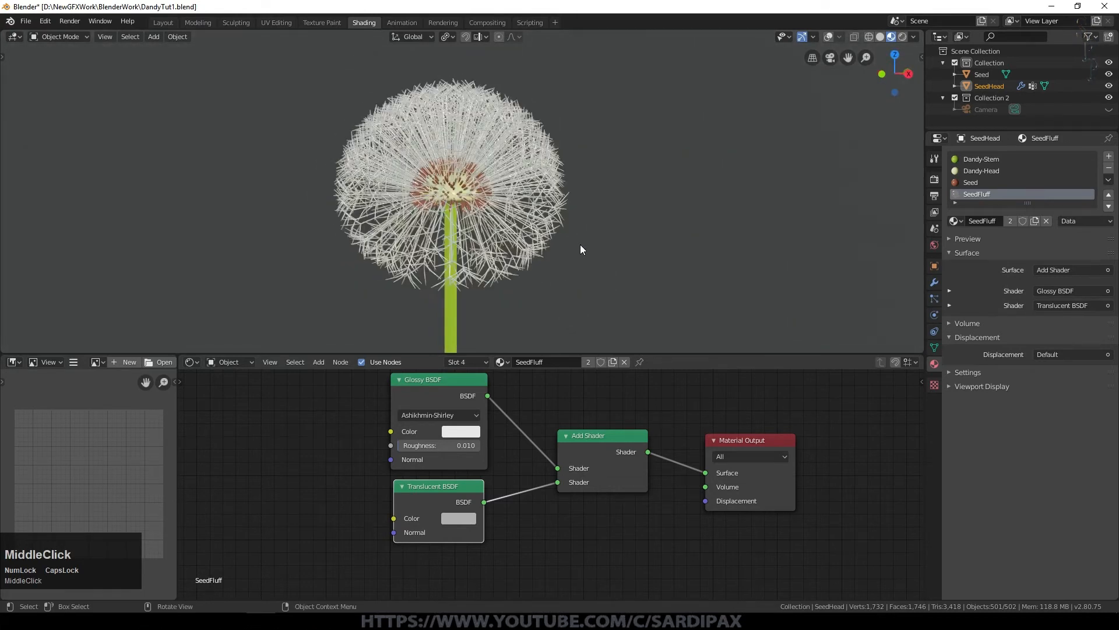
scroll(556, 177, "up", 4)
middle_click_drag(580, 194, 800, 233)
scroll(487, 191, "down", 4)
middle_click_drag(629, 217, 566, 240)
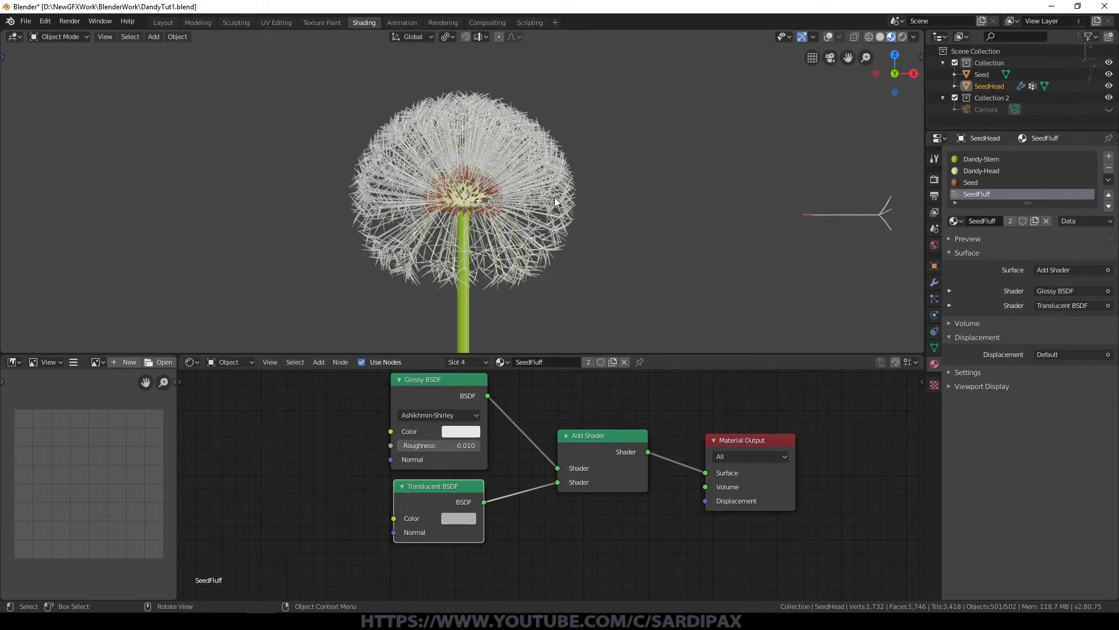
scroll(506, 134, "up", 2)
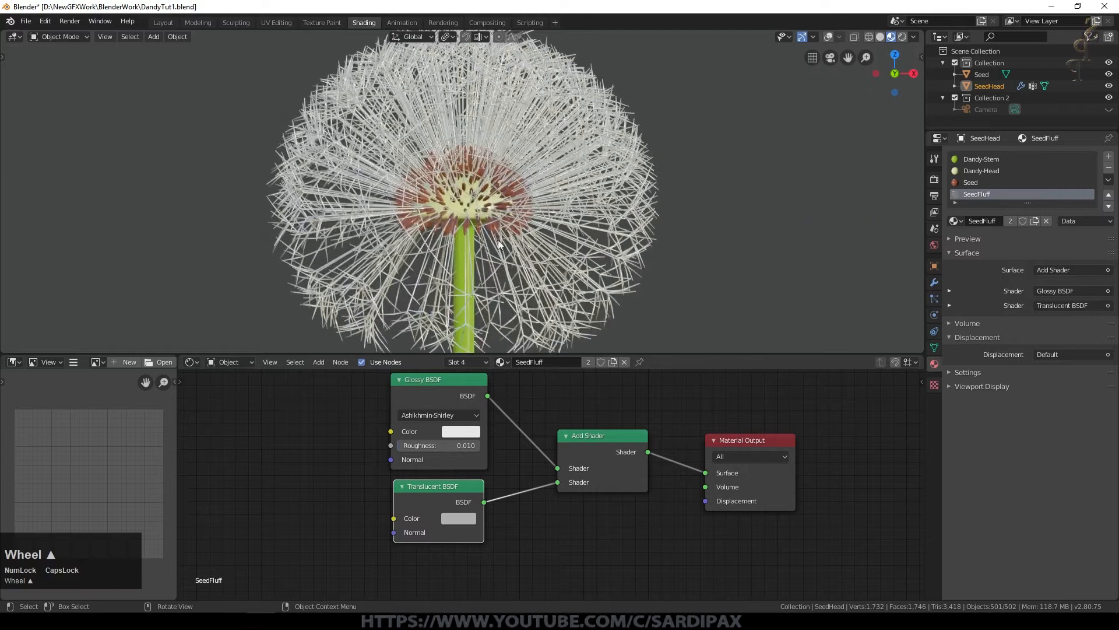
scroll(503, 234, "down", 3)
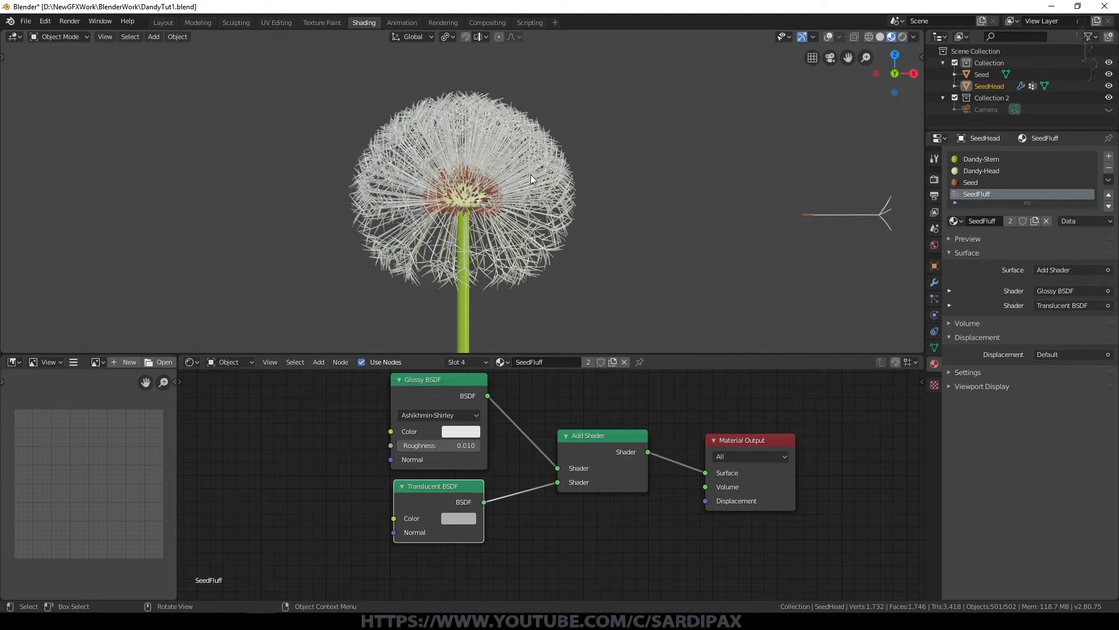
Duplicate the separate seed object, place the copy just above it, and hide the original Seed
left_click(844, 215)
scroll(709, 218, "down", 3)
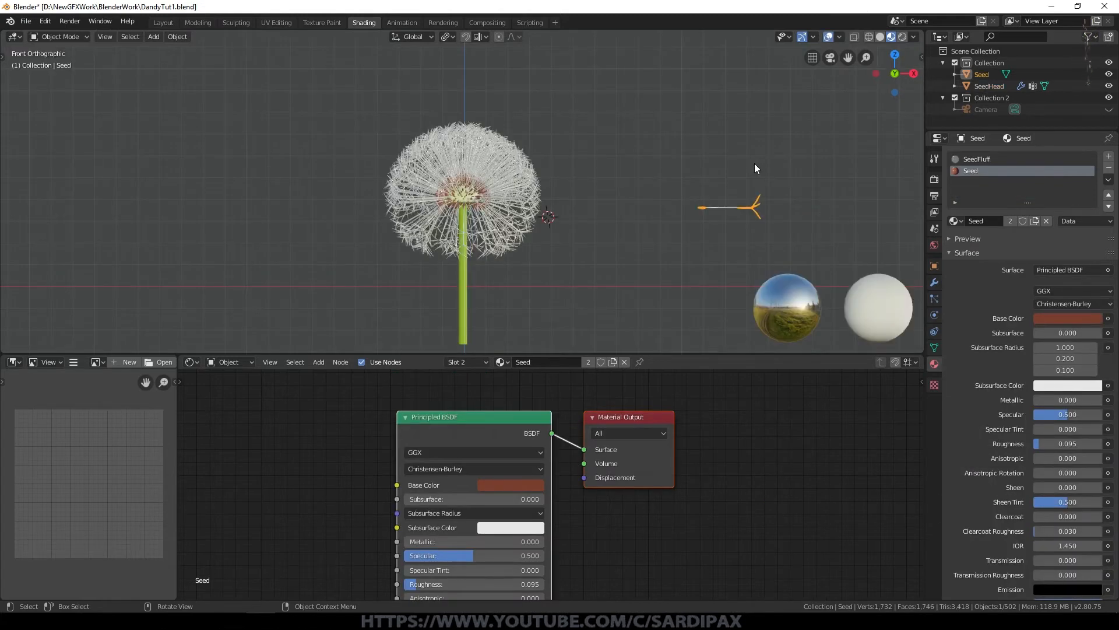
key("shift+d")
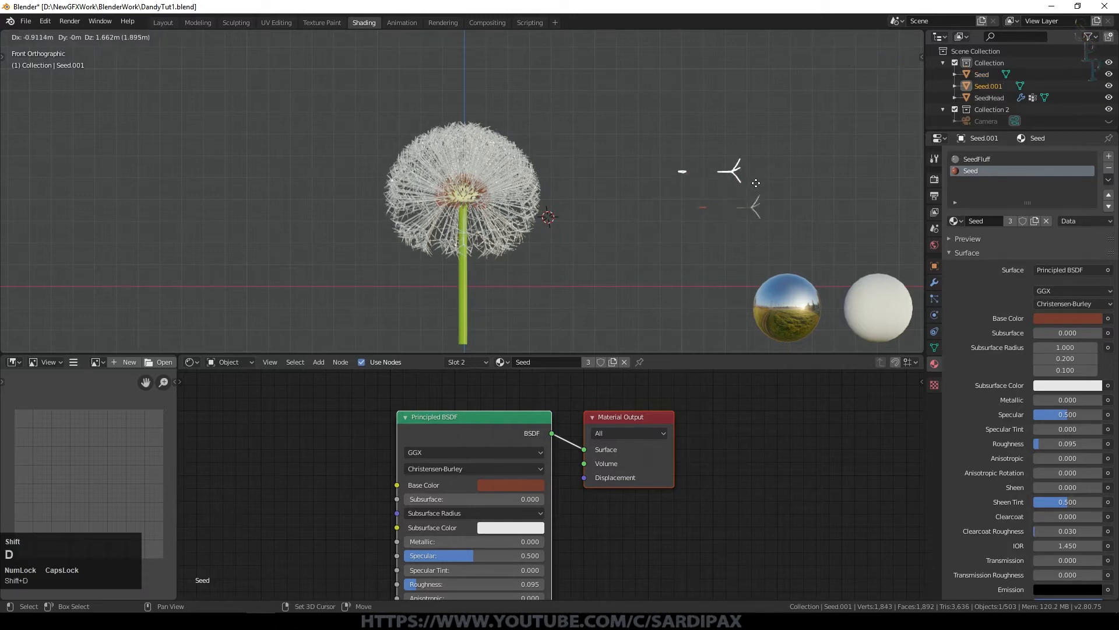
left_click(771, 180)
left_click(733, 209)
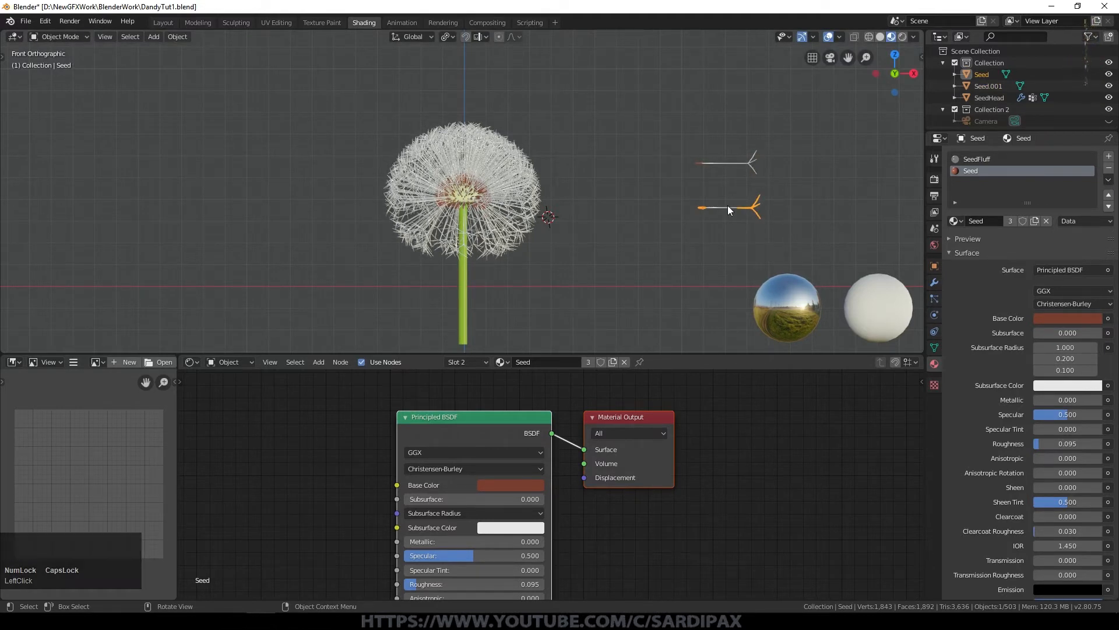
left_click(1108, 75)
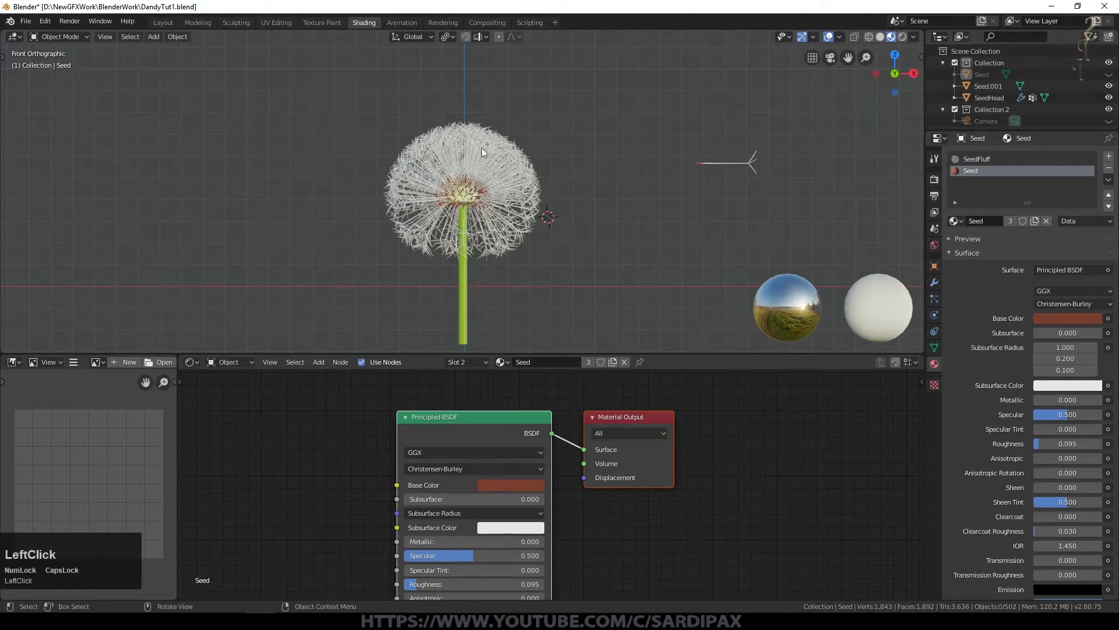
Rotate the loose seed copy by -90 degrees about the Y axis so it stands upright with its fluff on top
left_click(730, 162)
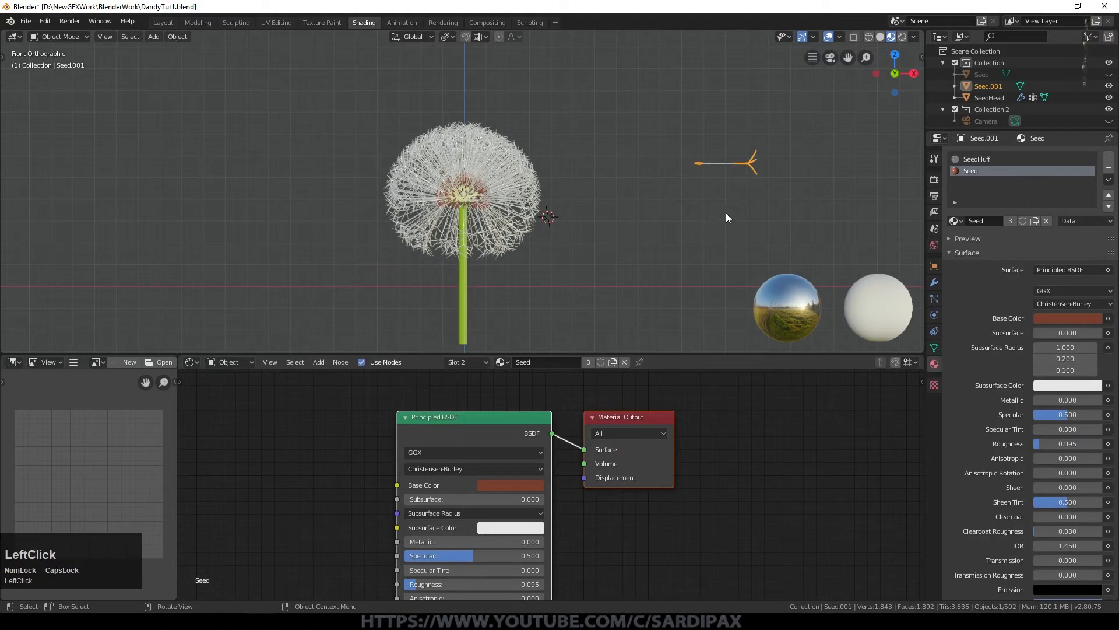
key("r")
key("y")
key("KP_Subtract")
key("KP_9")
key("KP_0")
key("KP_Enter")
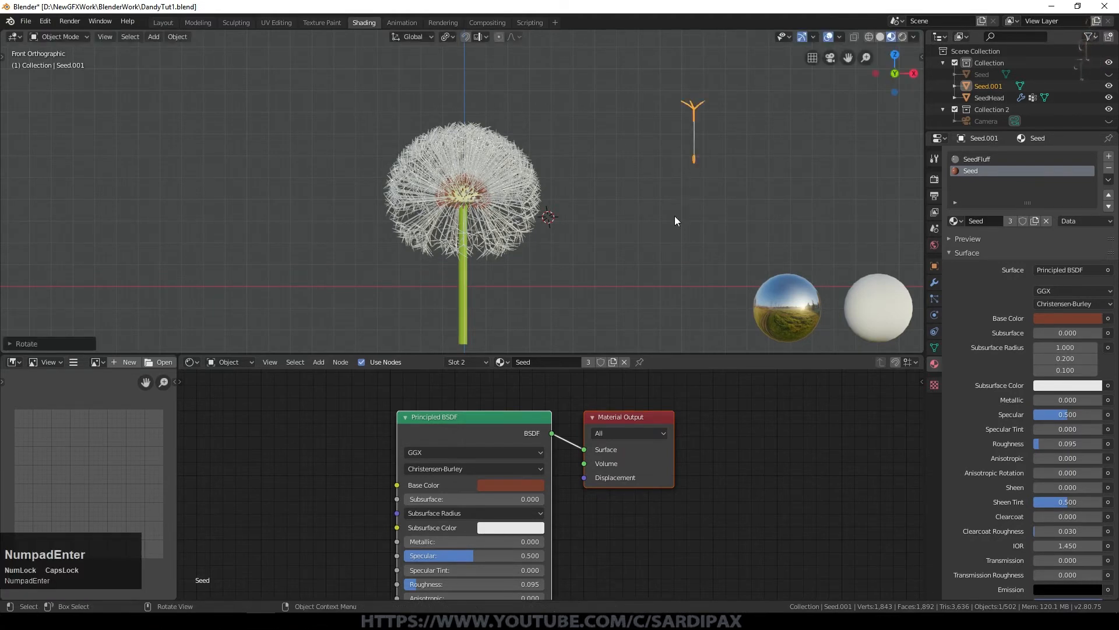
Move the upright loose seed closer to the dandelion head, just beyond the right edge of its fluff
key("g")
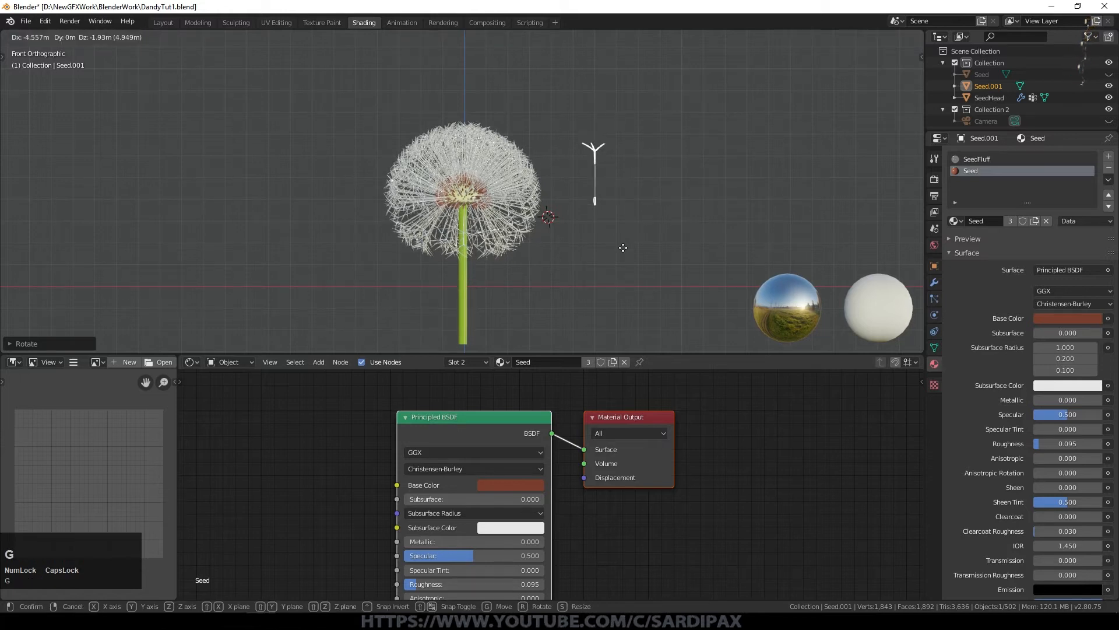
left_click(623, 240)
scroll(670, 193, "up", 2)
middle_click_drag(728, 210, 513, 257, "shift")
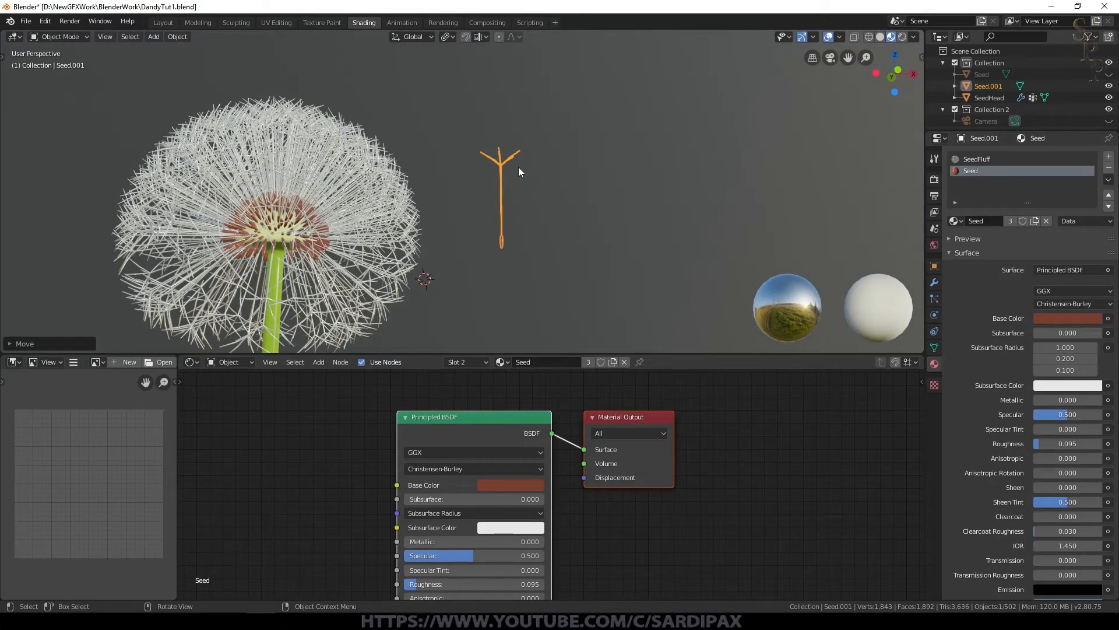
key("Tab")
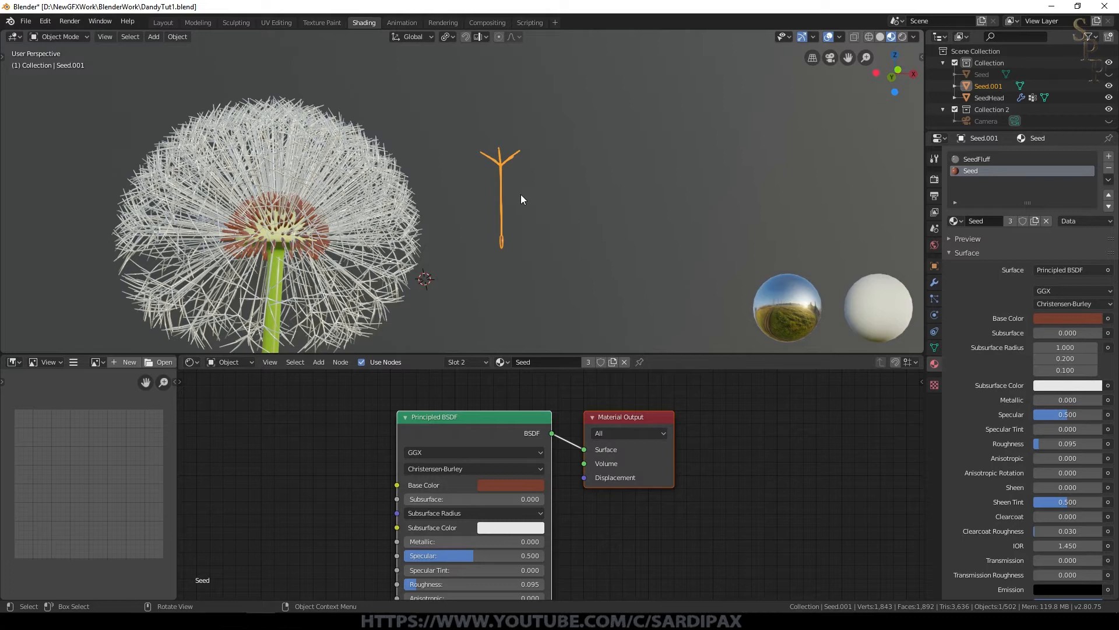
key("r")
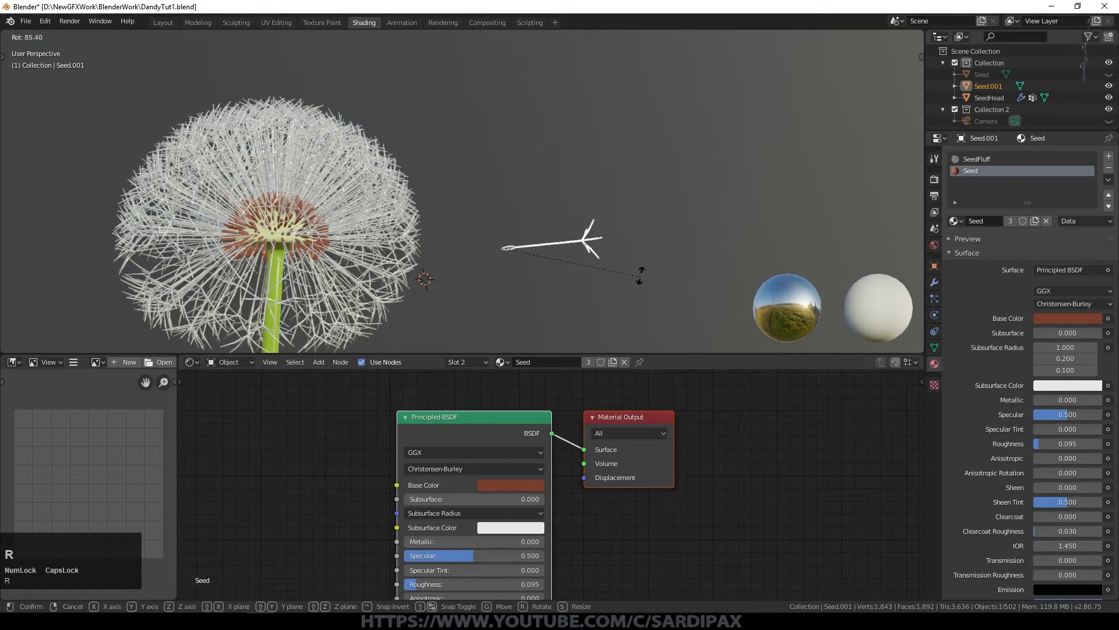
key("Escape")
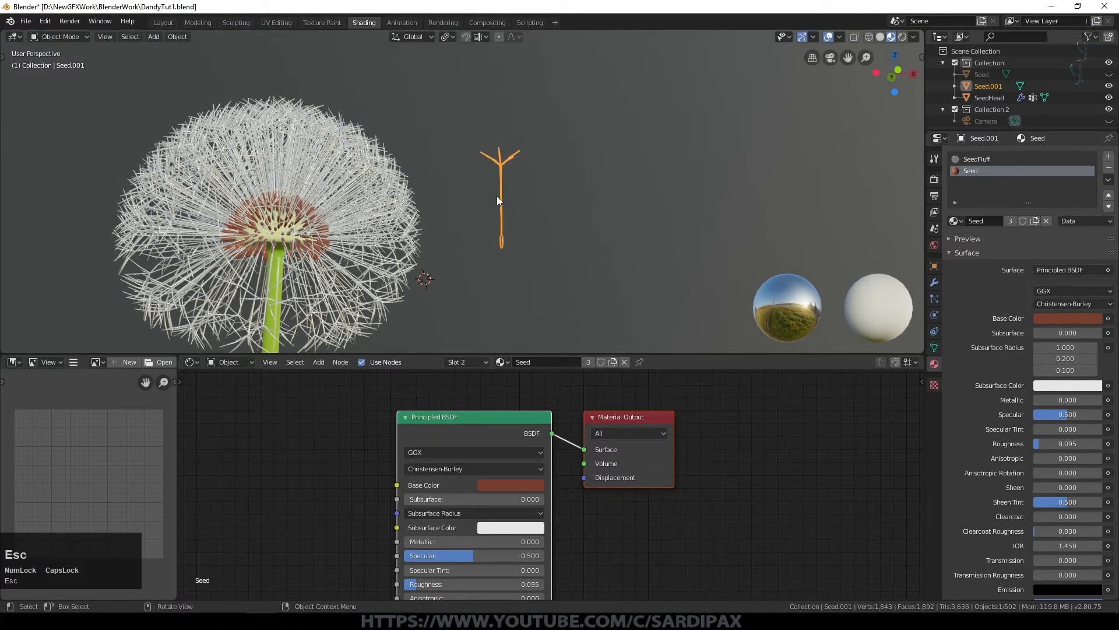
Open the loose seed's mesh in Edit Mode and display it in Wireframe shading
scroll(600, 173, "up", 4)
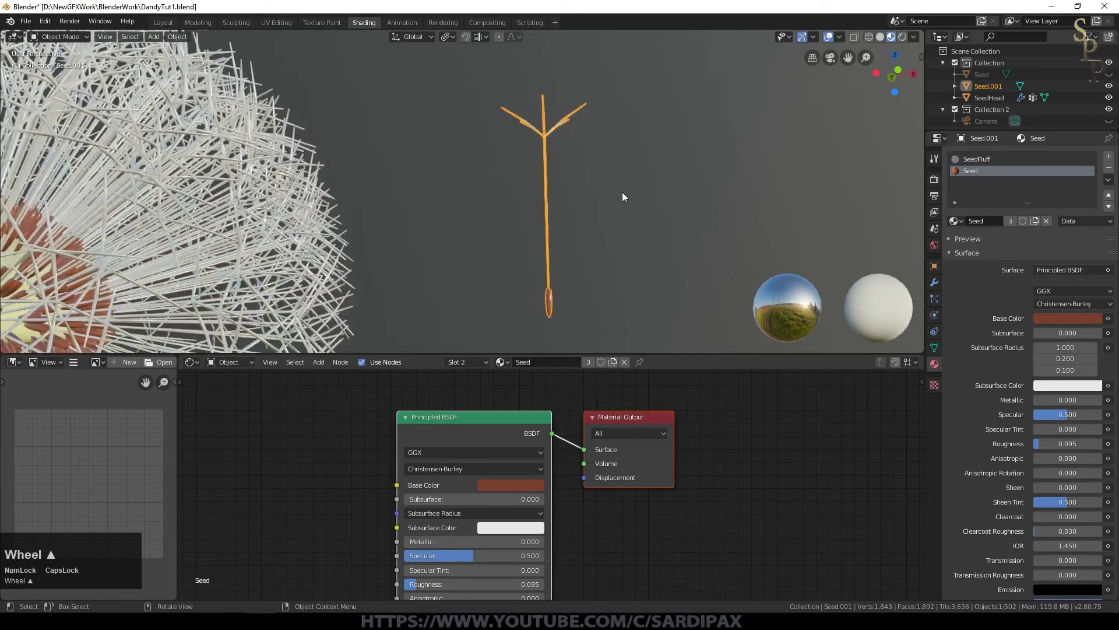
key("Tab")
key("z")
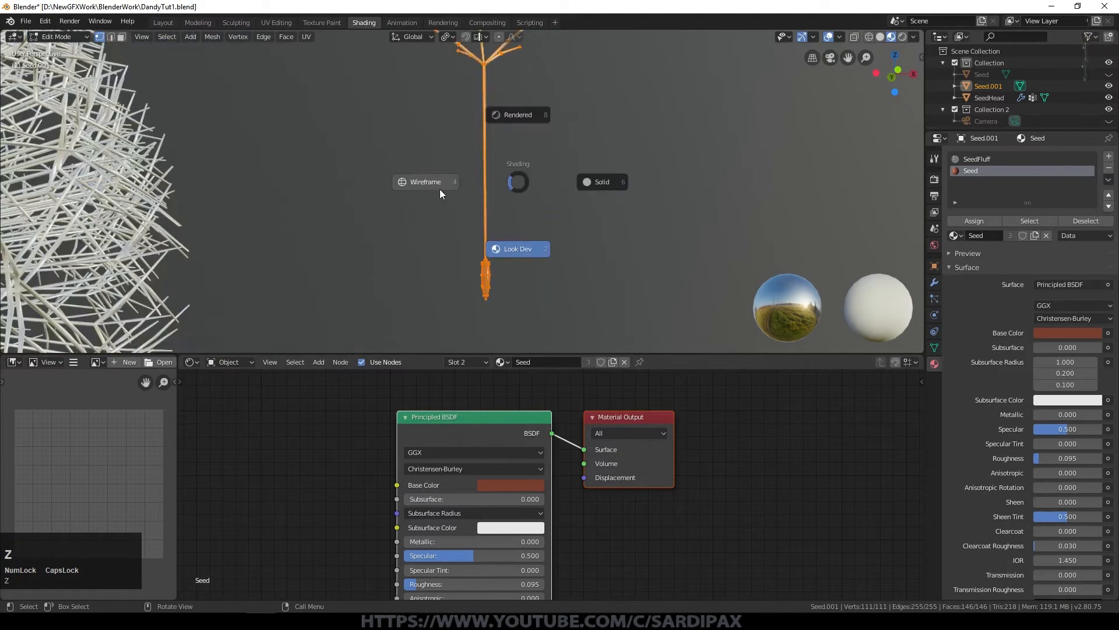
left_click(438, 186)
Turn on the Origins overlay for the viewport while viewing the pod end of the loose seed
scroll(544, 259, "up", 3)
left_click(840, 37)
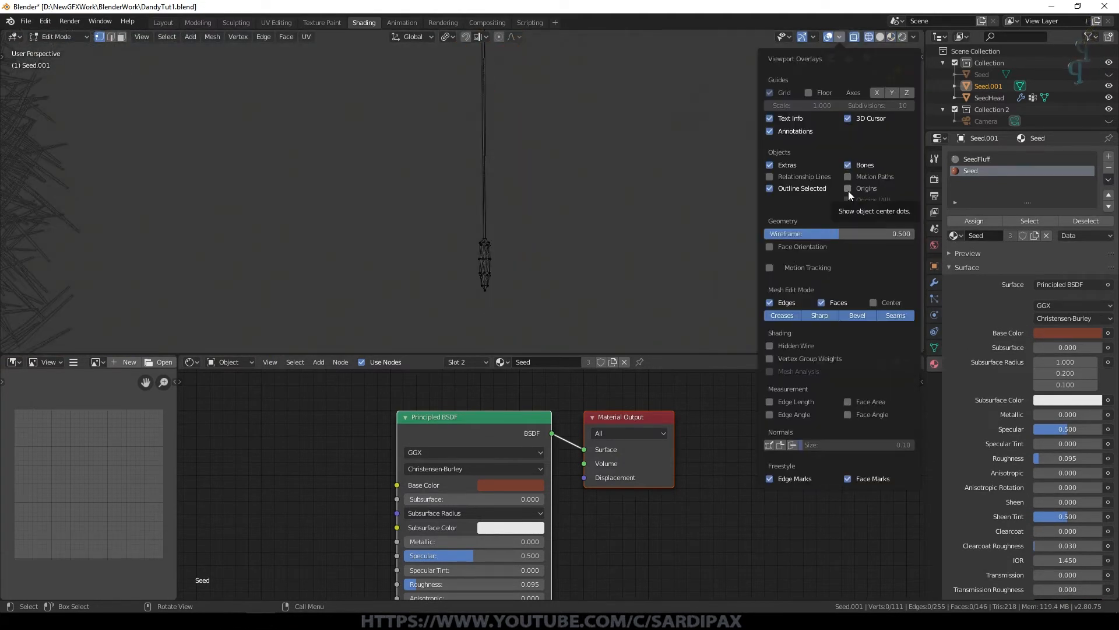
left_click(848, 190)
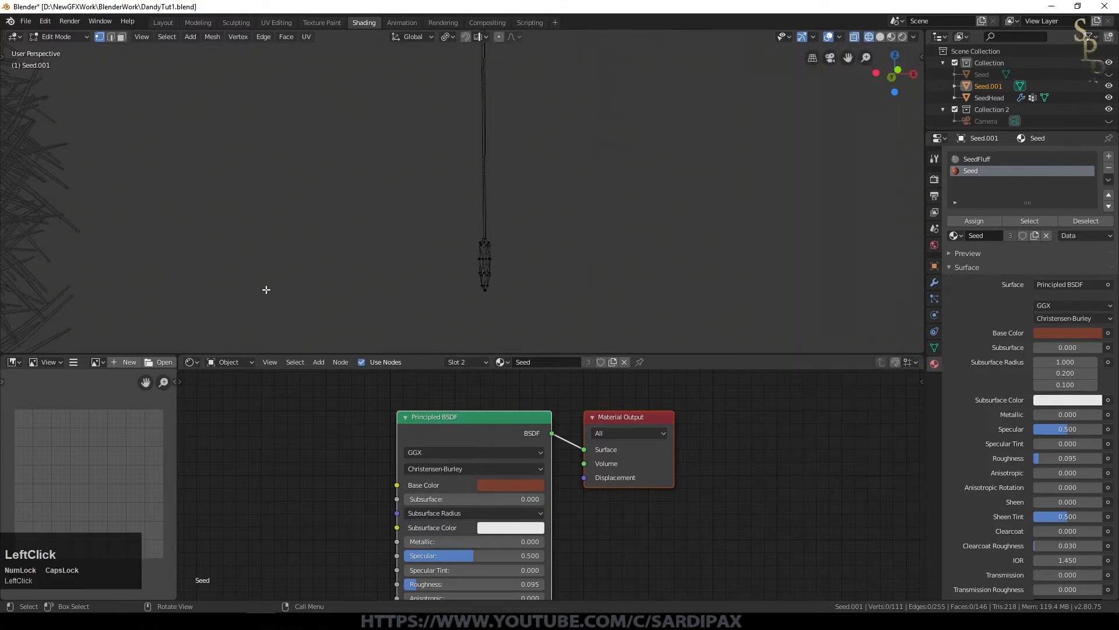
scroll(496, 297, "up", 1)
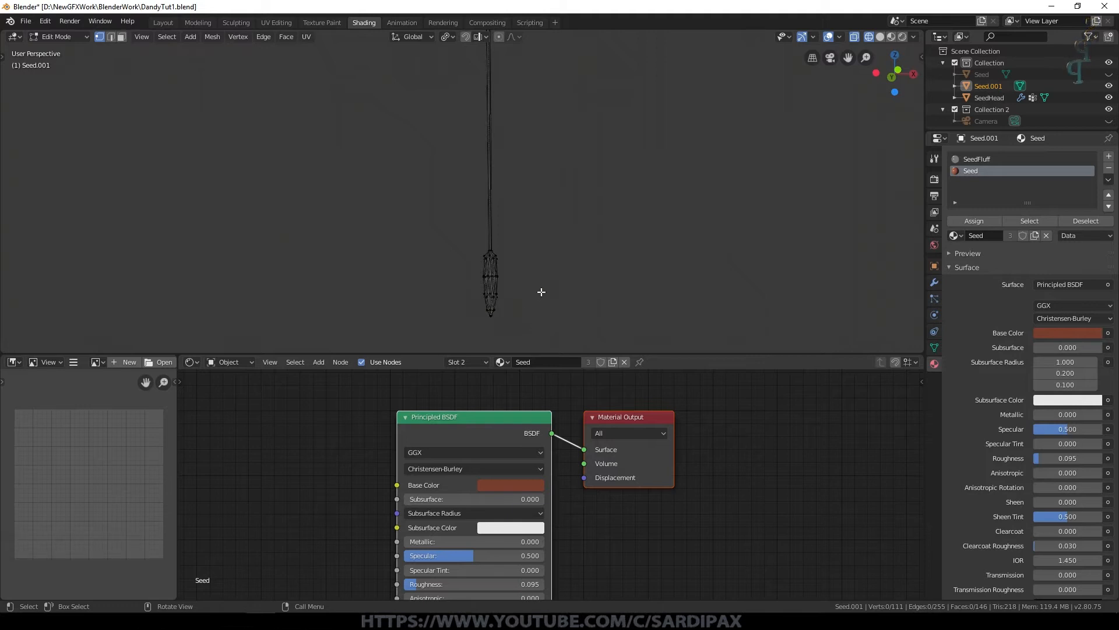
Move the entire seed mesh down so the branching point of its fluff lines up with the object's origin
key("a")
key("g")
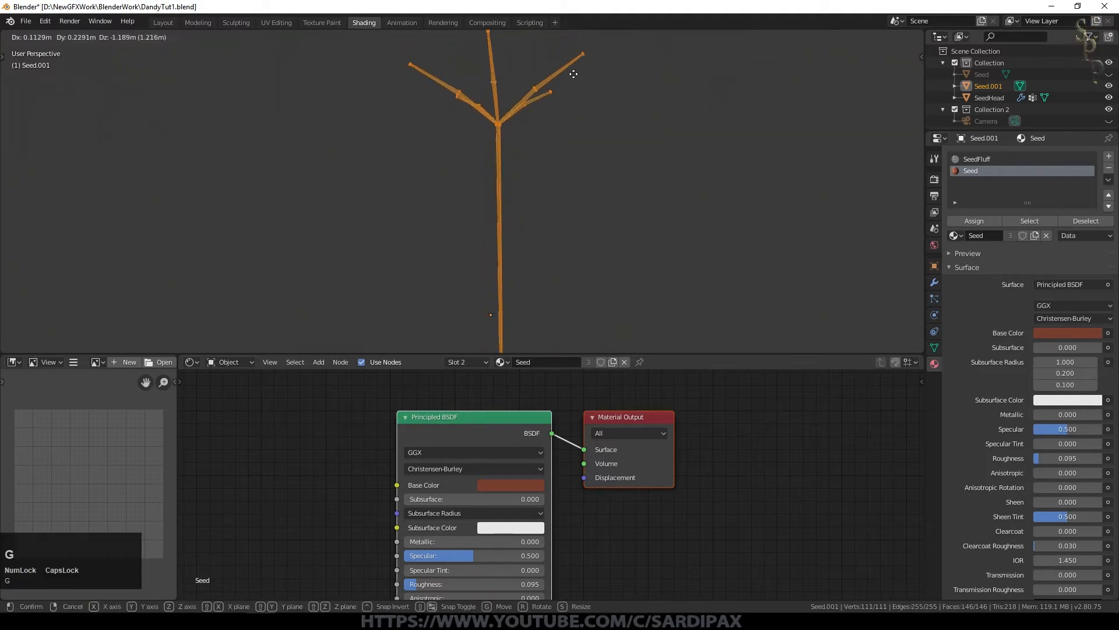
left_click(566, 268)
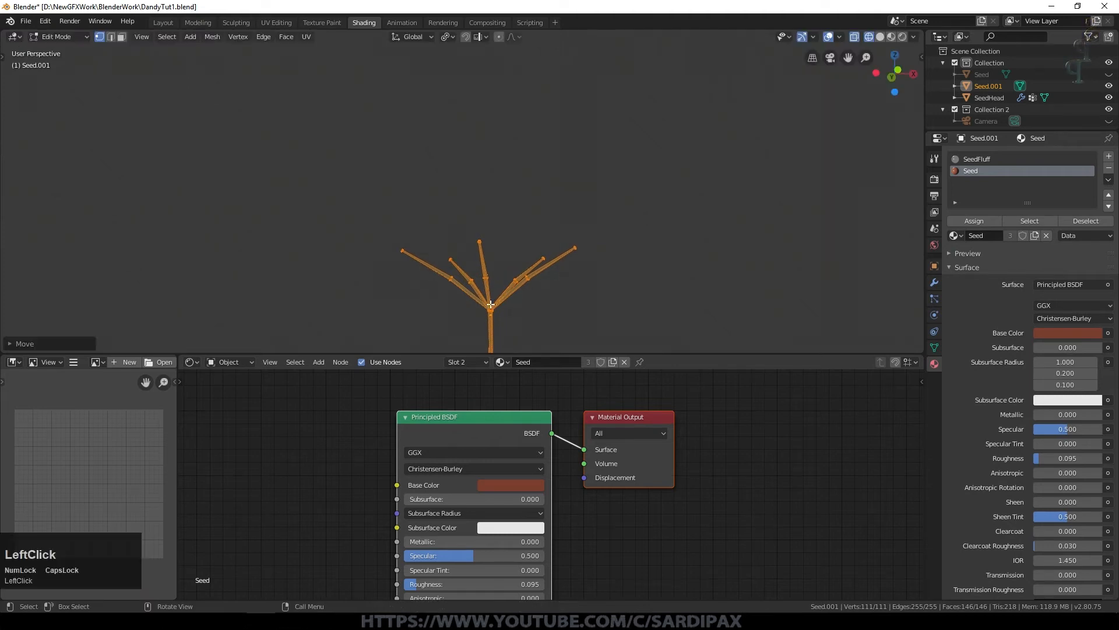
In the right view, shift the seed mesh about -0.49 m along Y to line its stem up with the origin
middle_click_drag(597, 300, 540, 309)
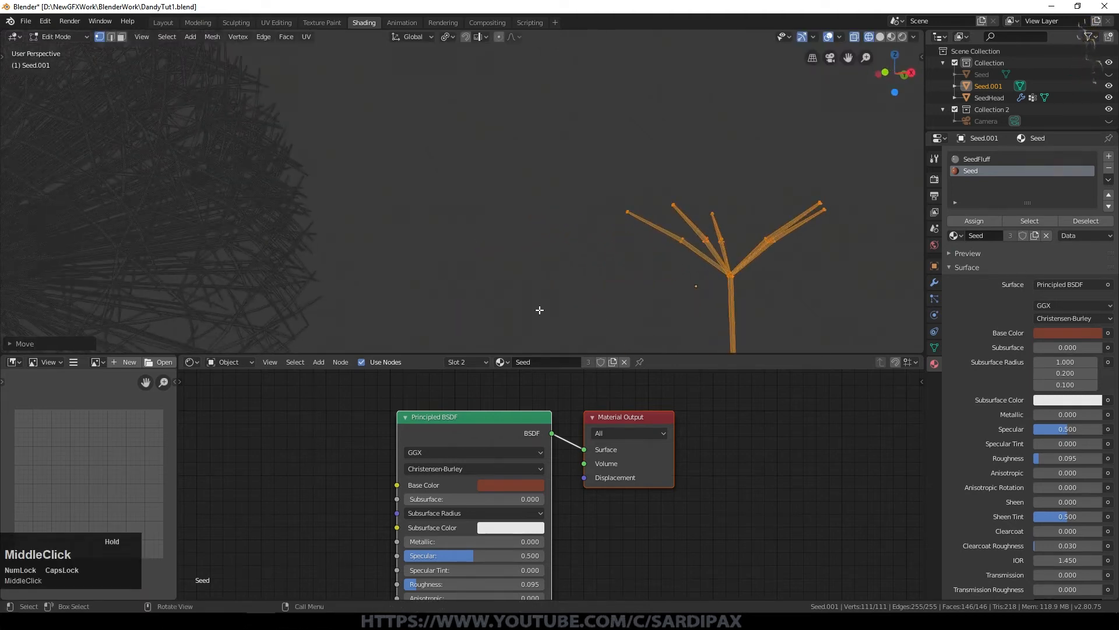
key("KP_3")
key("KP_Decimal")
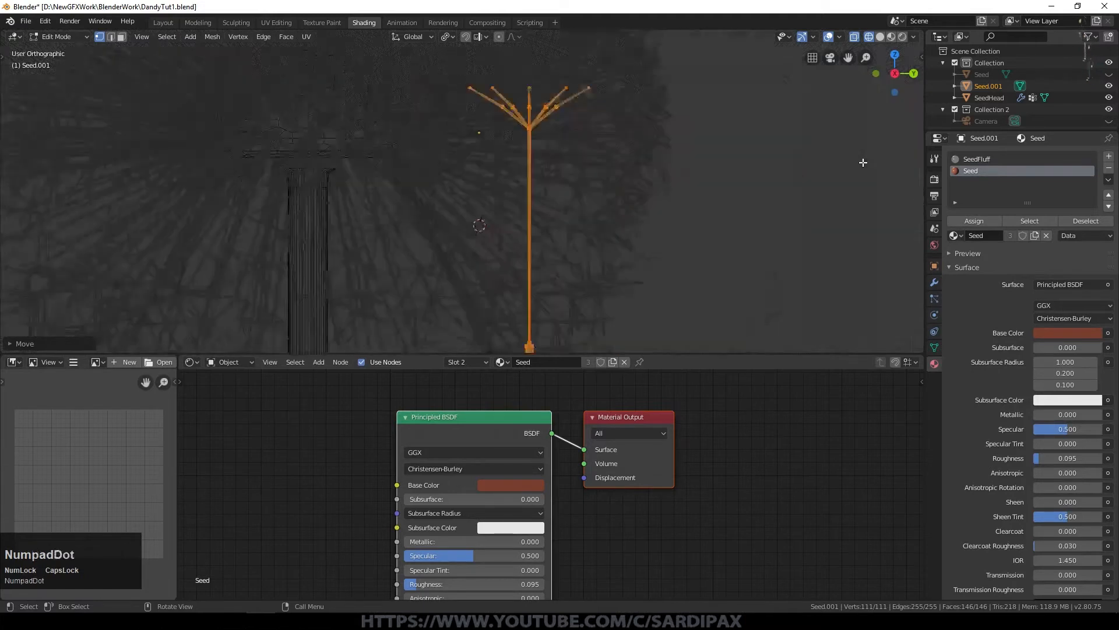
middle_click_drag(676, 114, 606, 74, "shift")
scroll(602, 190, "up", 4)
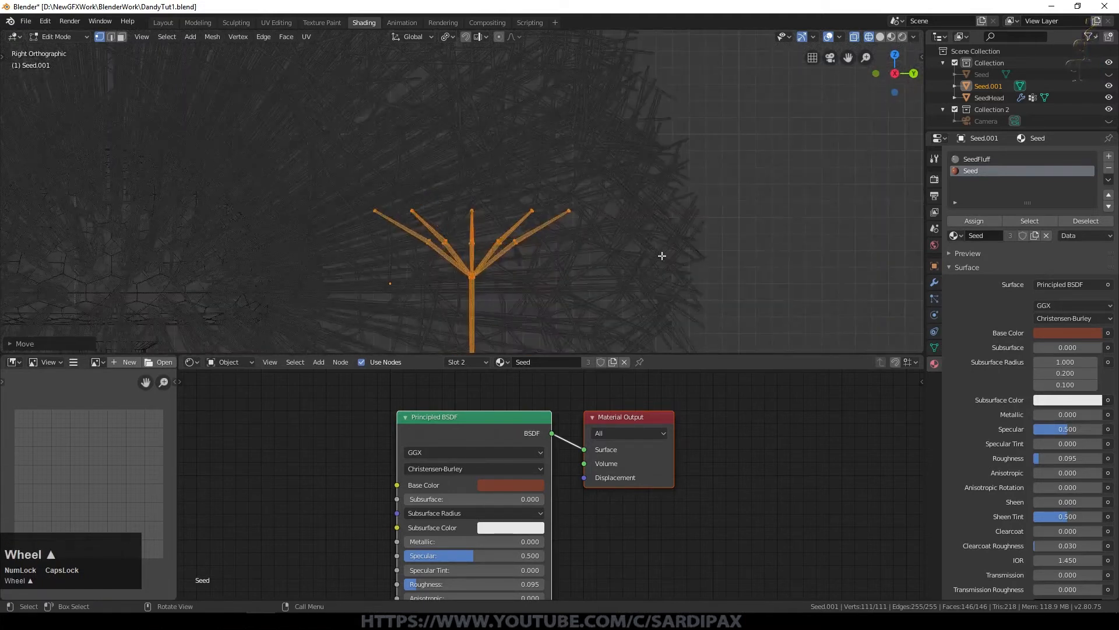
key("g")
key("y")
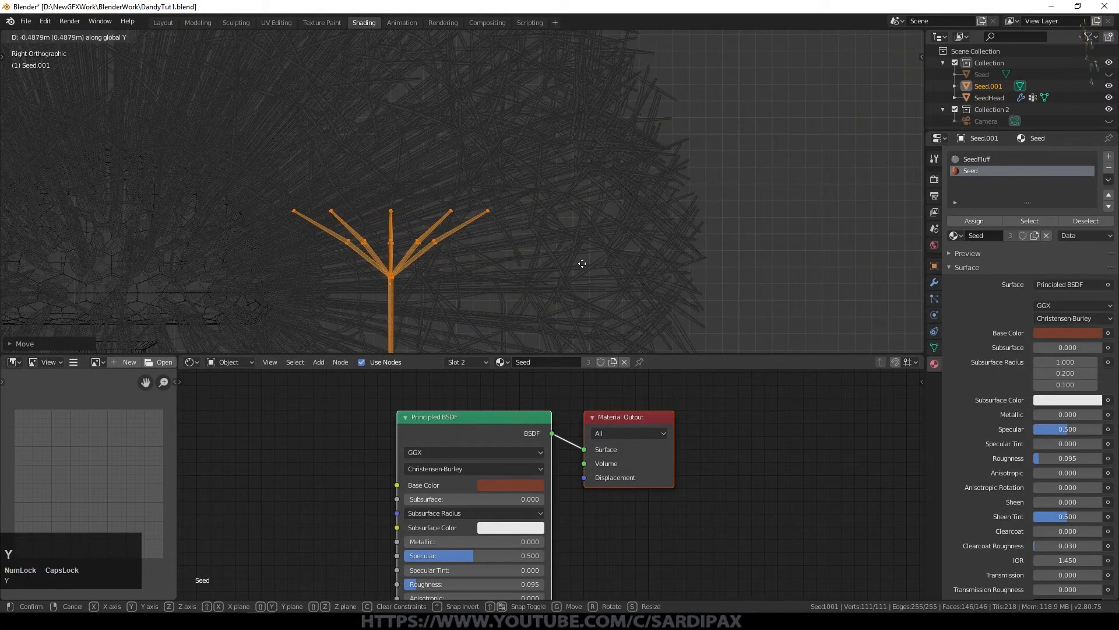
left_click(583, 263)
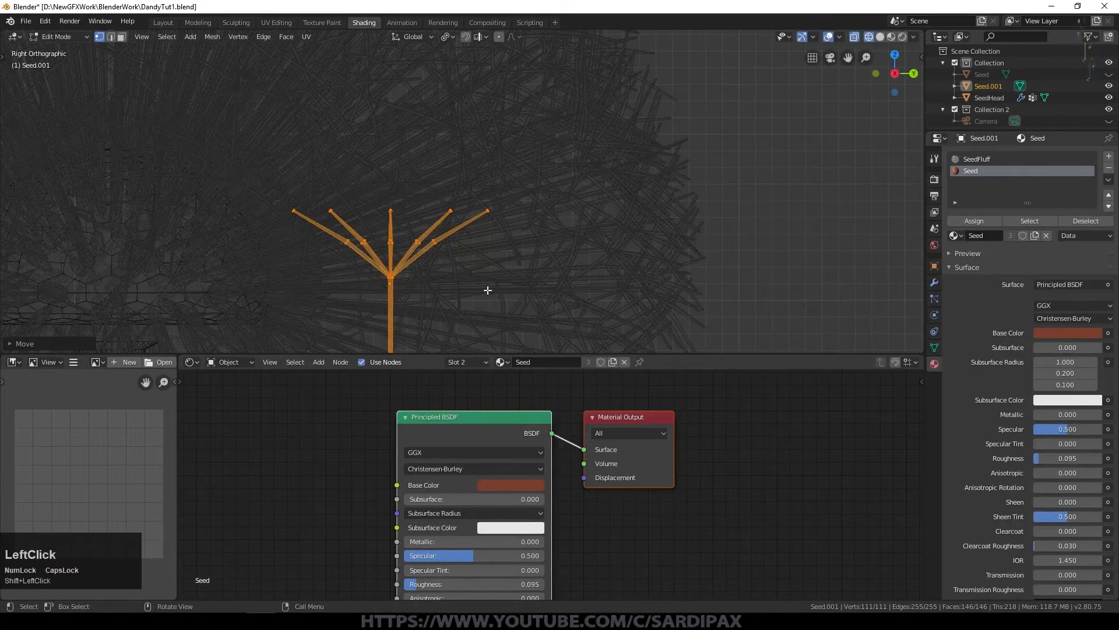
Check the seed's alignment from the standard views and return to Object Mode with material preview shading
key("KP_3")
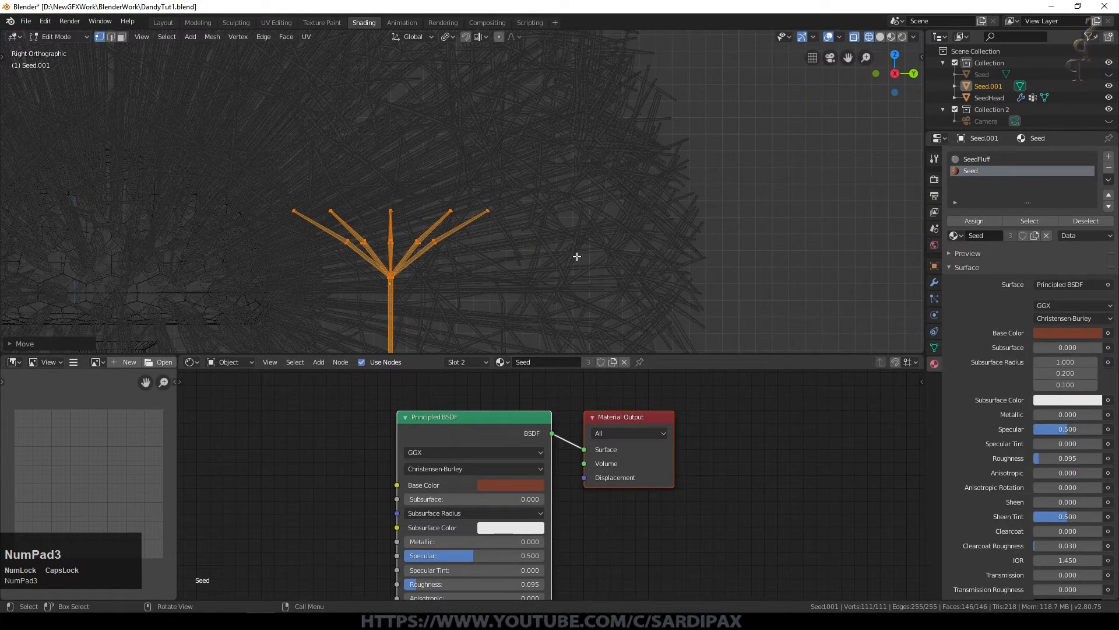
key("KP_1")
key("KP_7")
left_click(682, 145)
key("z")
left_click(681, 83)
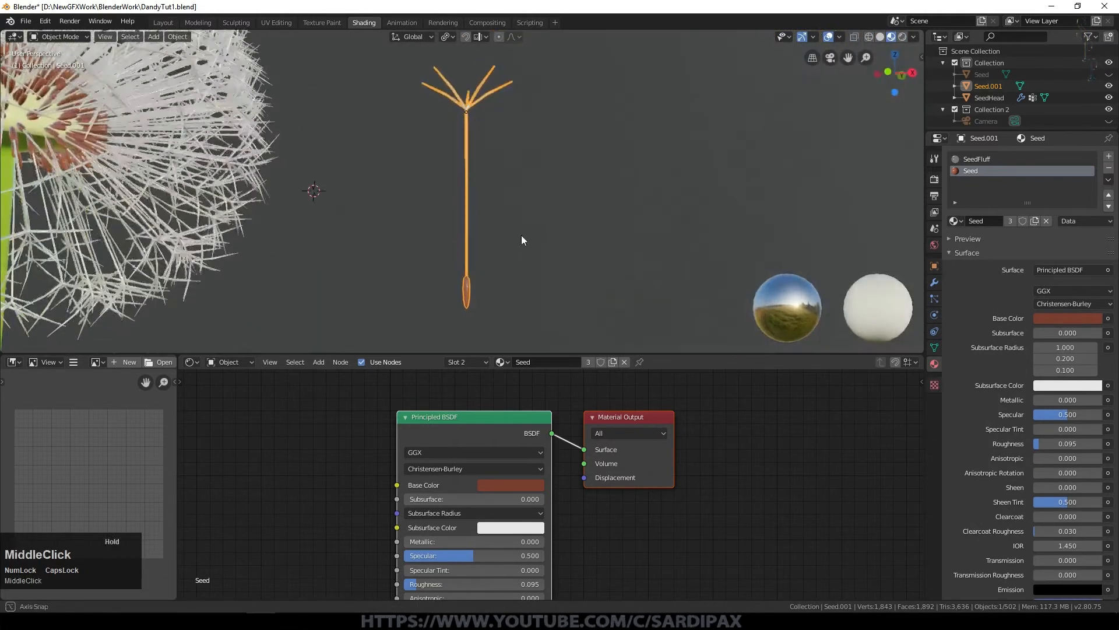
Try rotating the single seed in the front view to test its pivot point
key("KP_1")
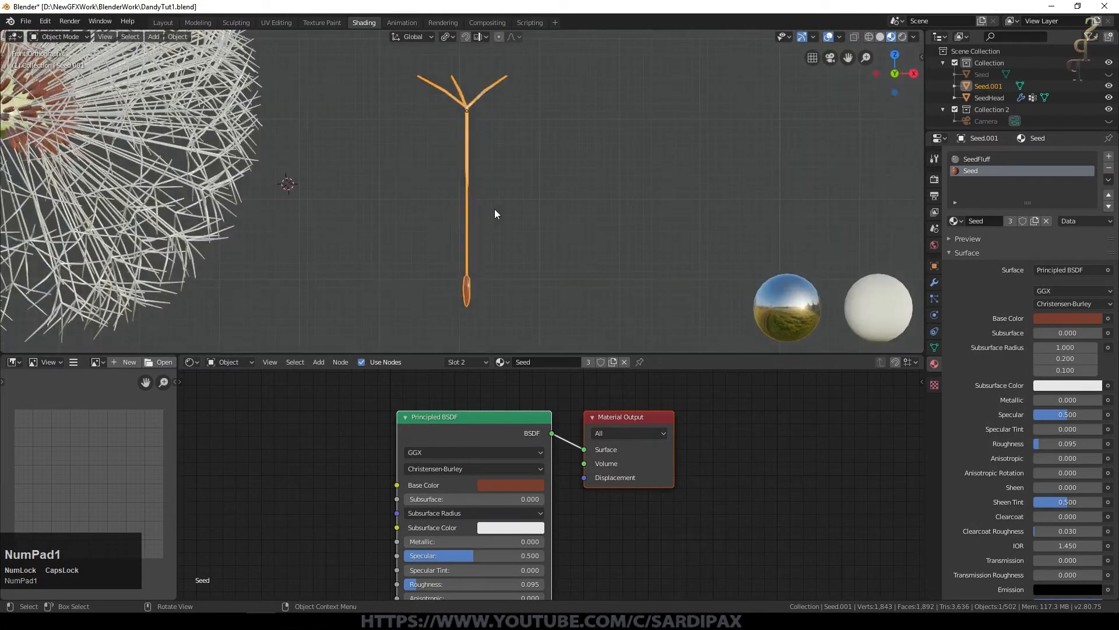
key("r")
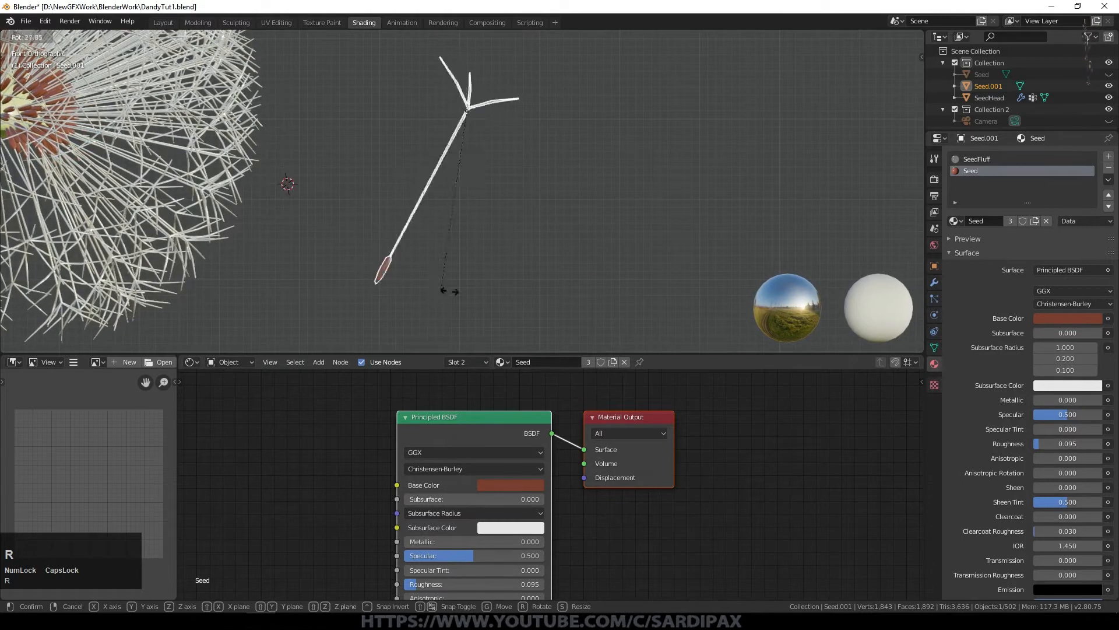
key("Escape")
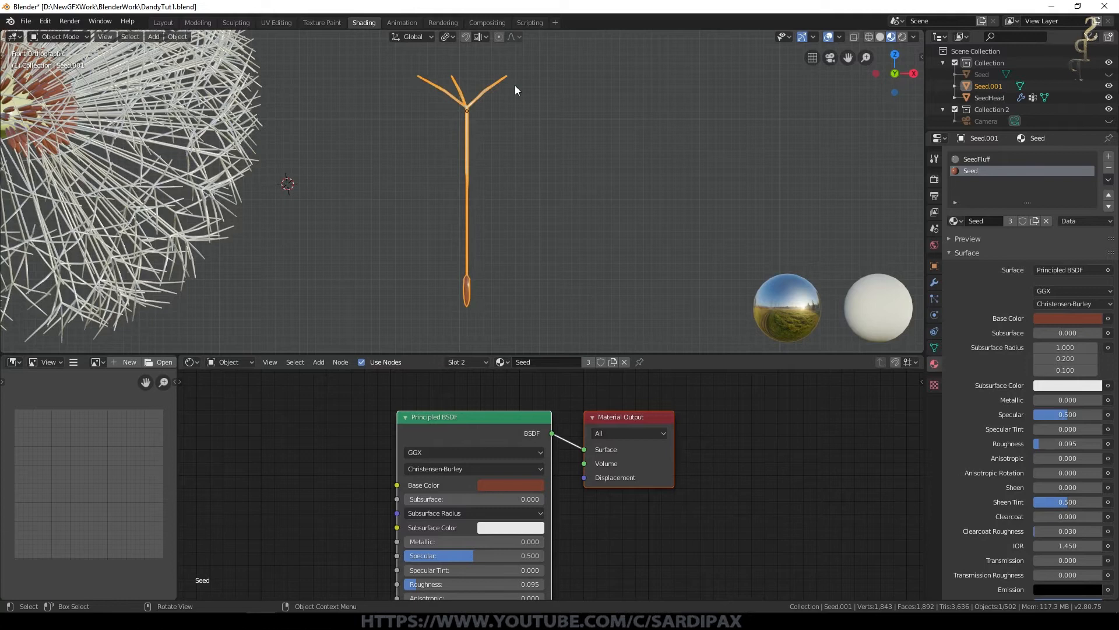
Hide the SeedHead's hair particle system in the viewport
left_click(268, 275)
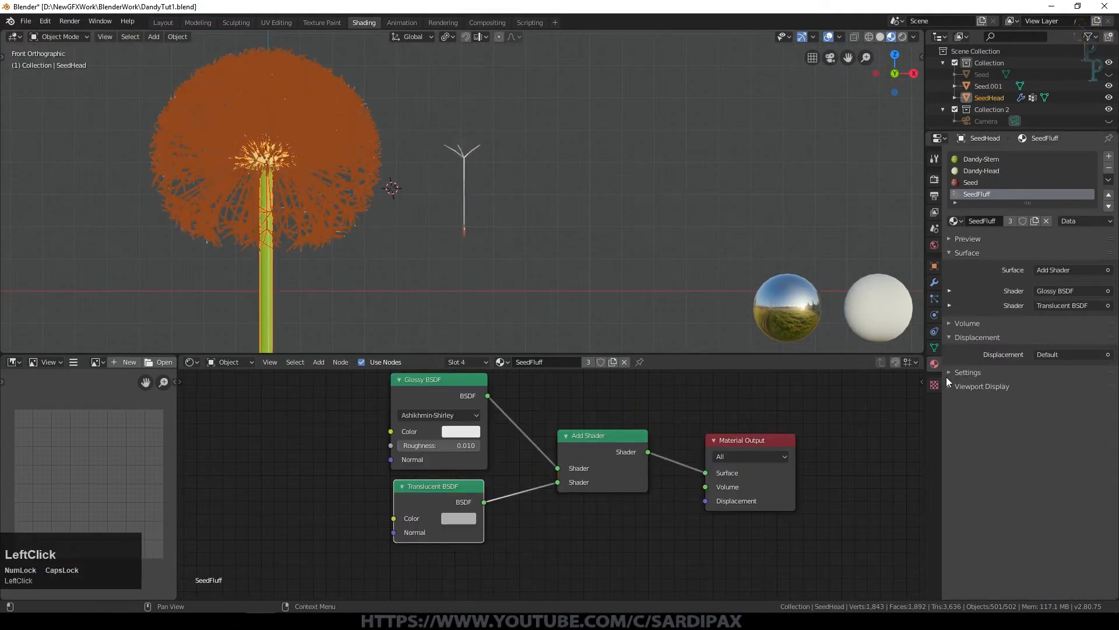
left_click(935, 347)
left_click(934, 299)
left_click(1077, 160)
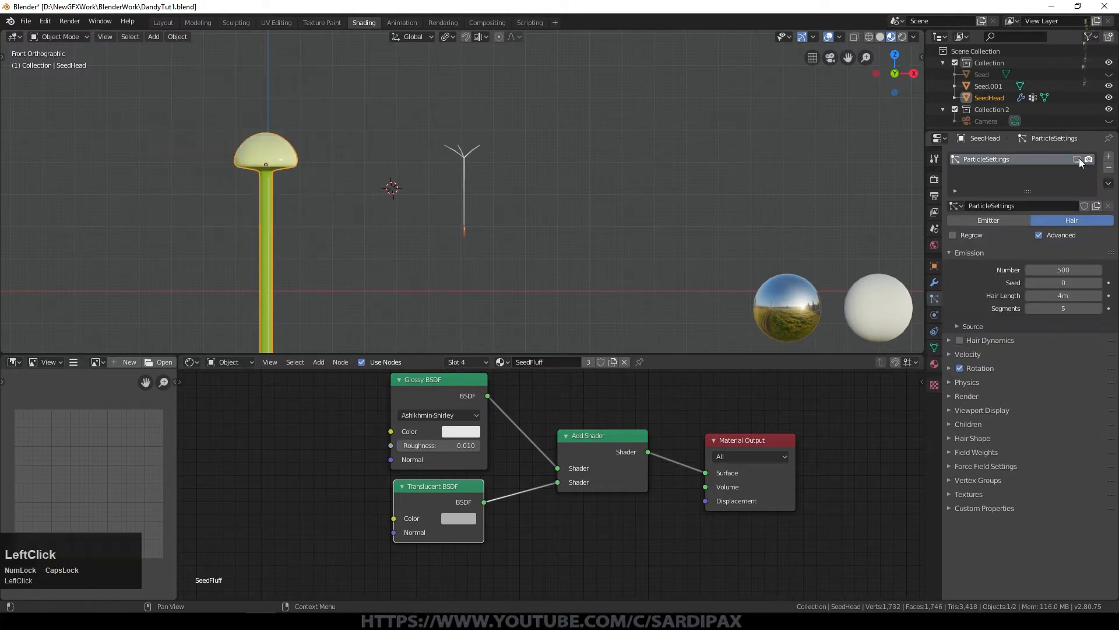
Move the single seed so that it stands upright on top of the dandelion head
left_click(464, 233)
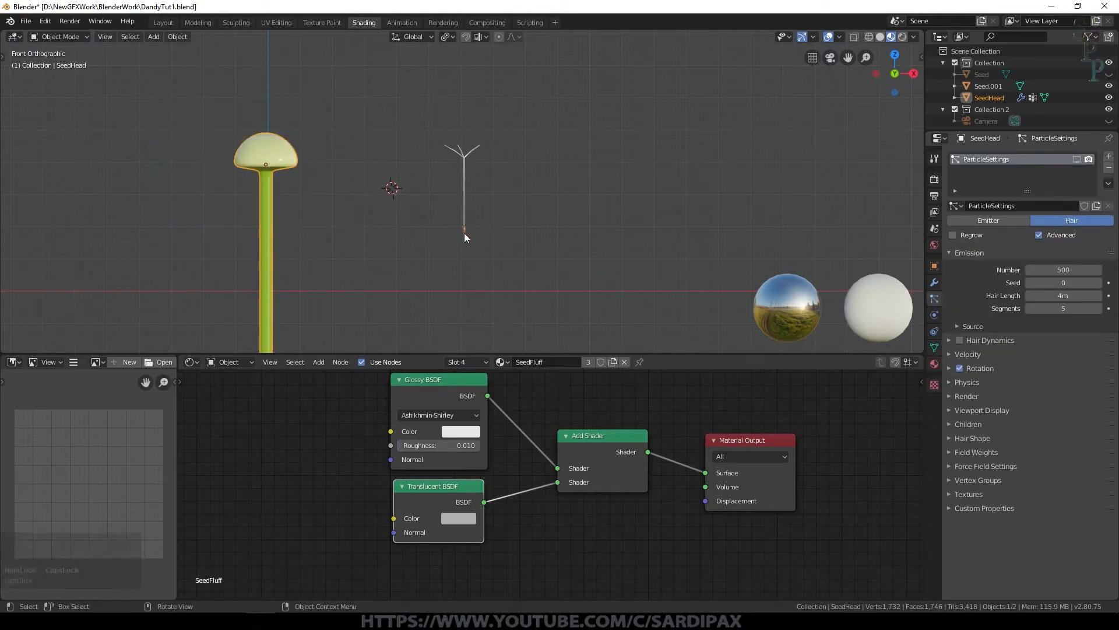
key("g")
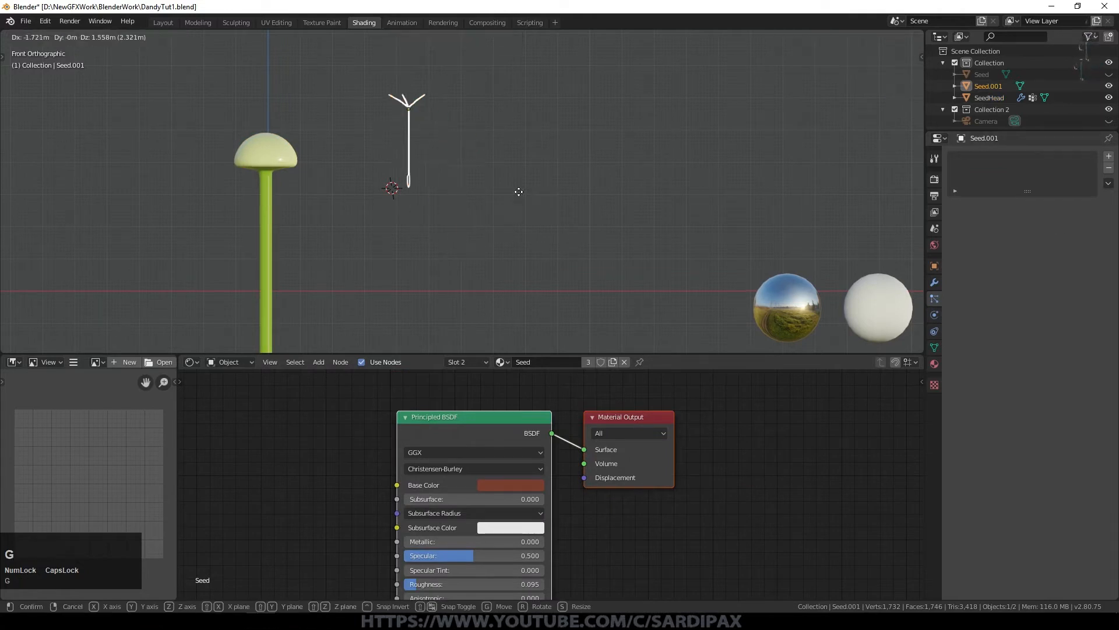
left_click(375, 145)
key("KP_Decimal")
middle_click_drag(577, 98, 616, 183)
Add a Path curve to the scene while in the top view
key("KP_1")
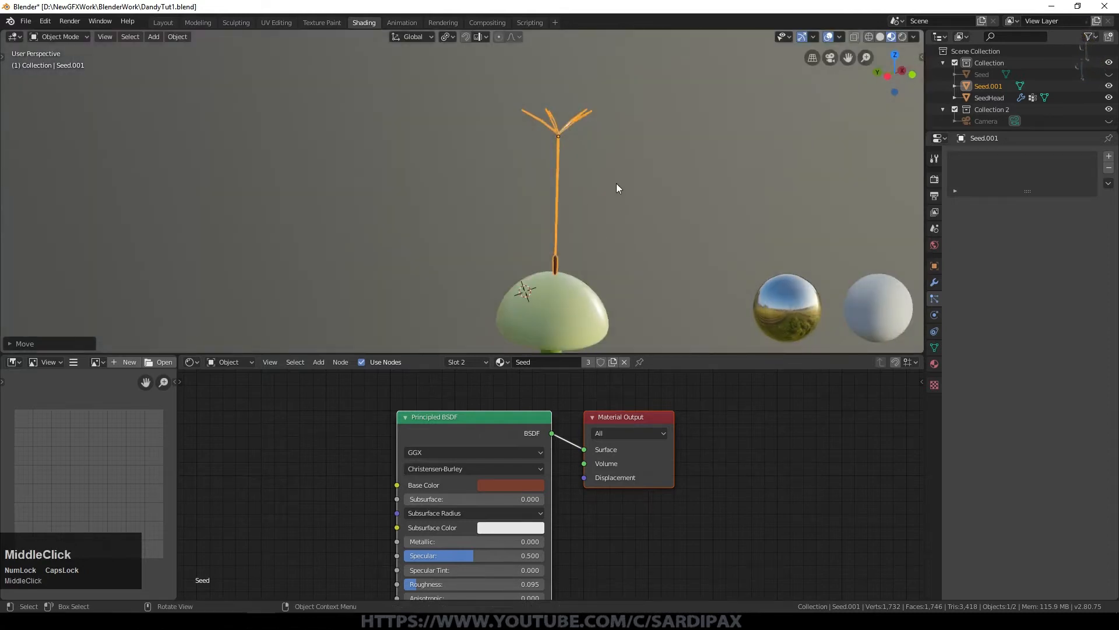
key("KP_7")
key("shift+a")
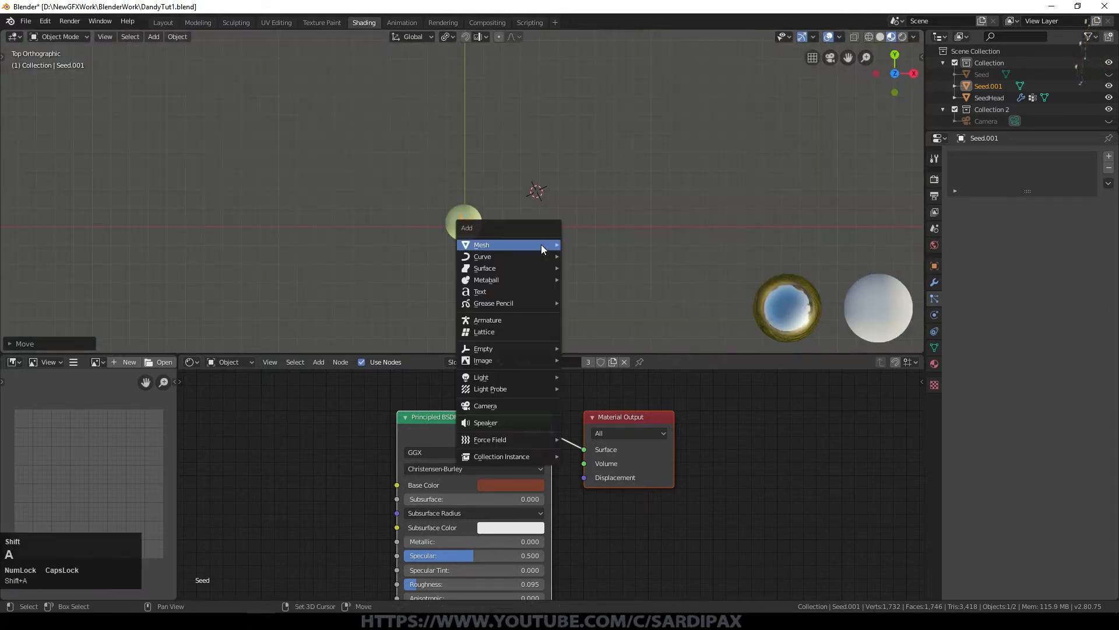
mouse_move(540, 245)
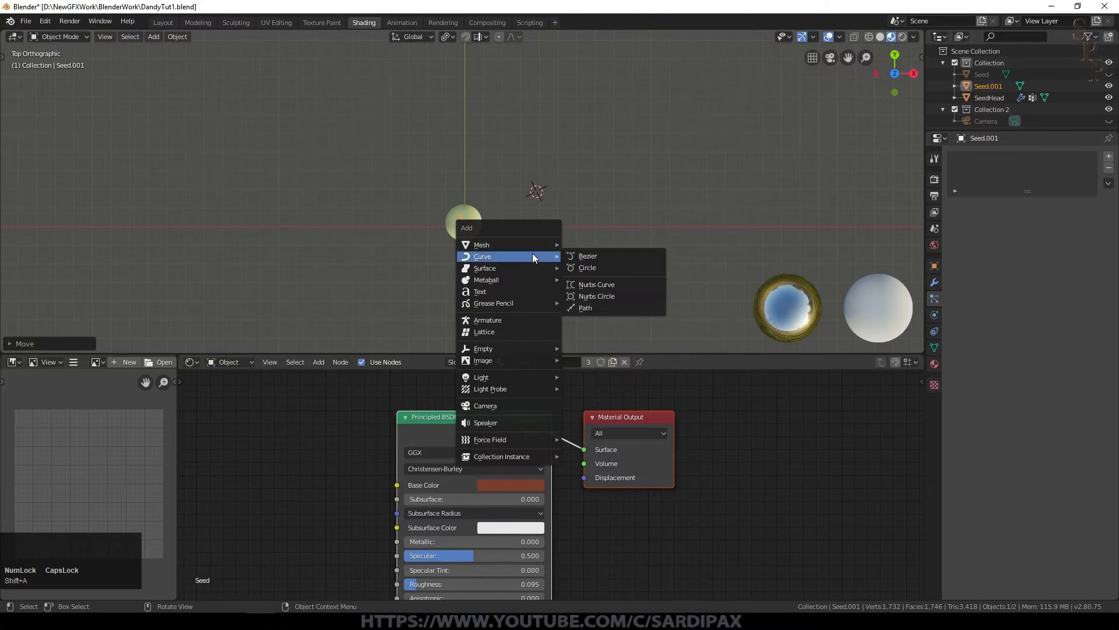
left_click(611, 306)
scroll(612, 257, "up", 6)
key("Tab")
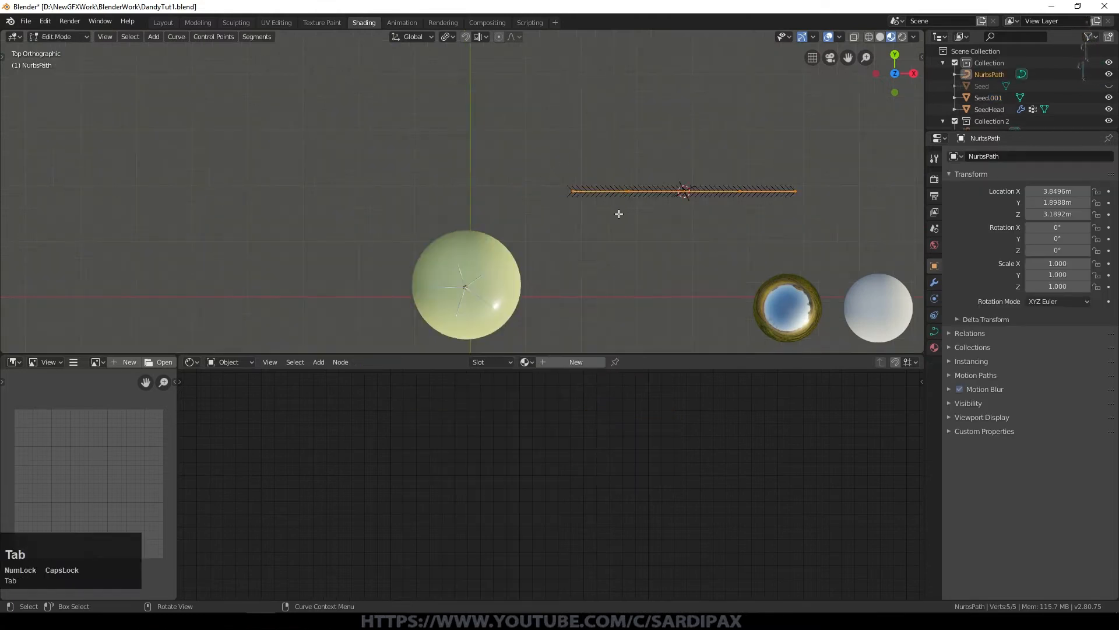
key("Tab")
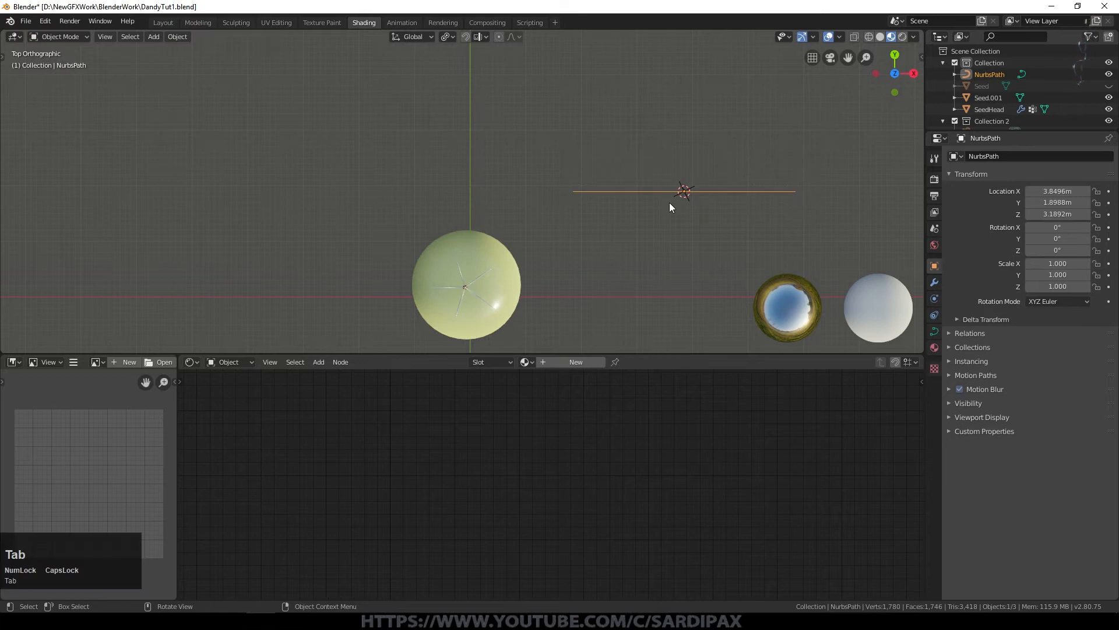
Move the path's first control point onto the centre of the dandelion head in the top view
scroll(671, 204, "down", 3)
key("Tab")
left_click(526, 192)
key("g")
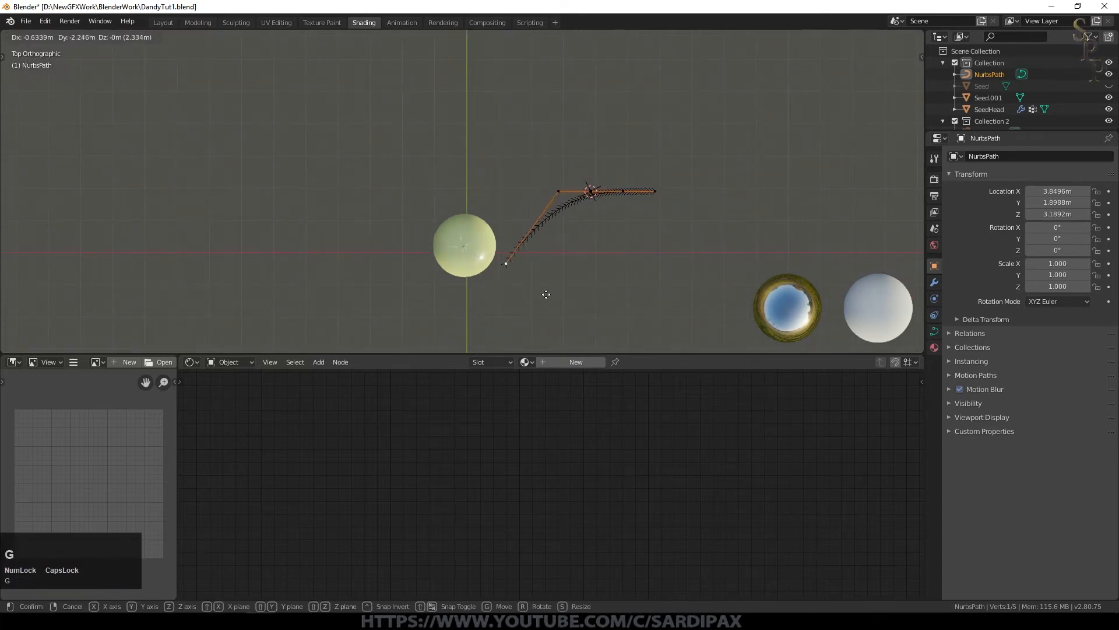
left_click(512, 276)
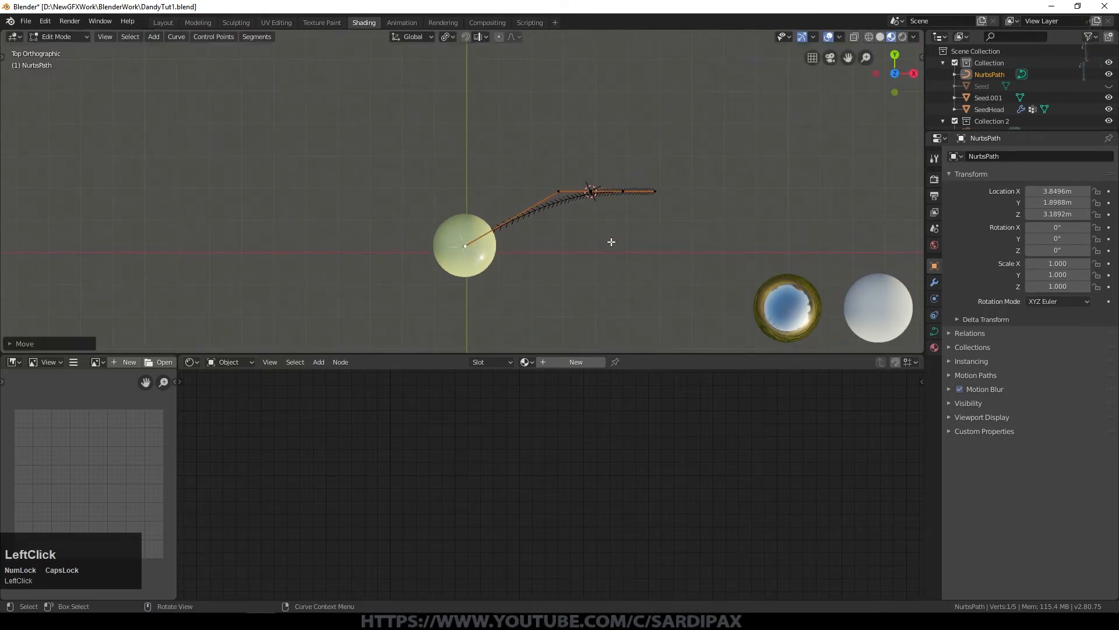
Pull the path's second and third control points toward negative Y to begin its bend
scroll(548, 221, "down", 4)
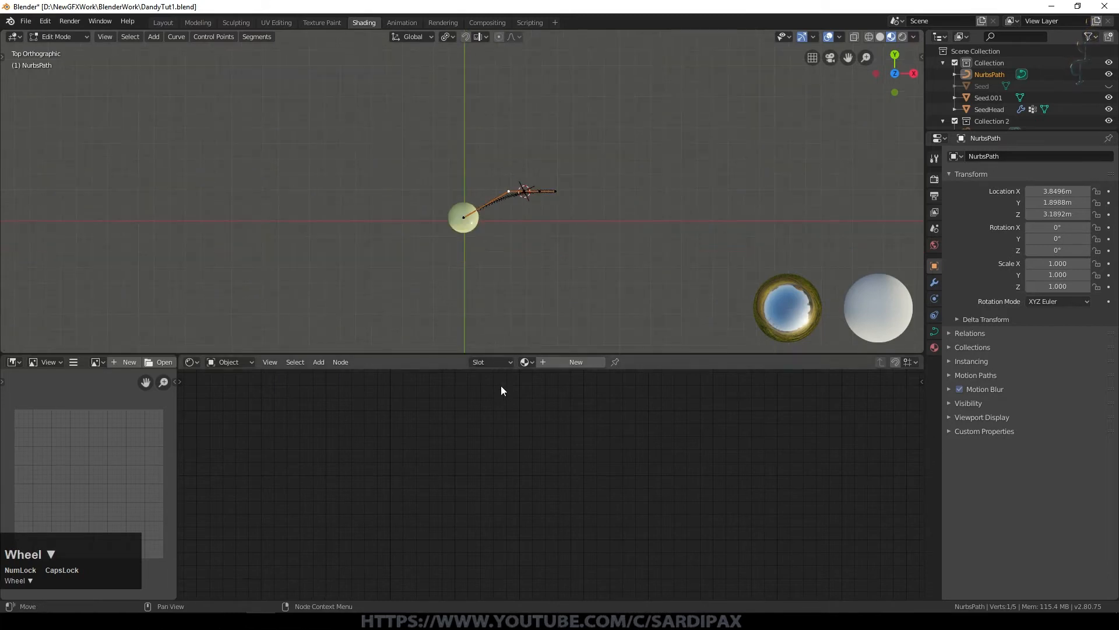
middle_click_drag(576, 290, 582, 222, "shift")
key("g")
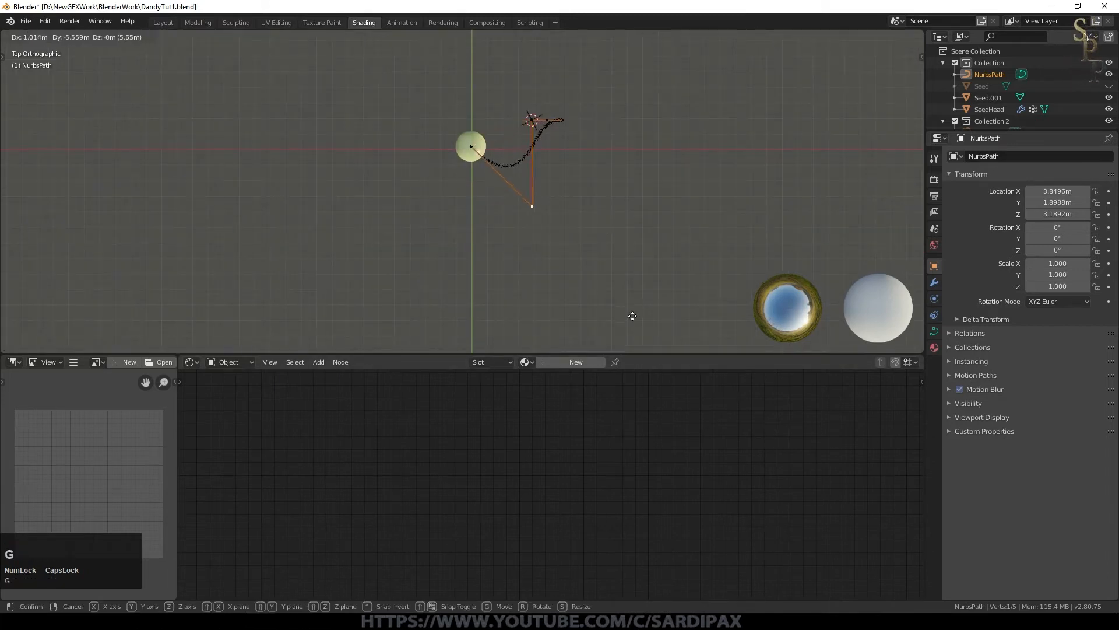
left_click(604, 350)
left_click(535, 126)
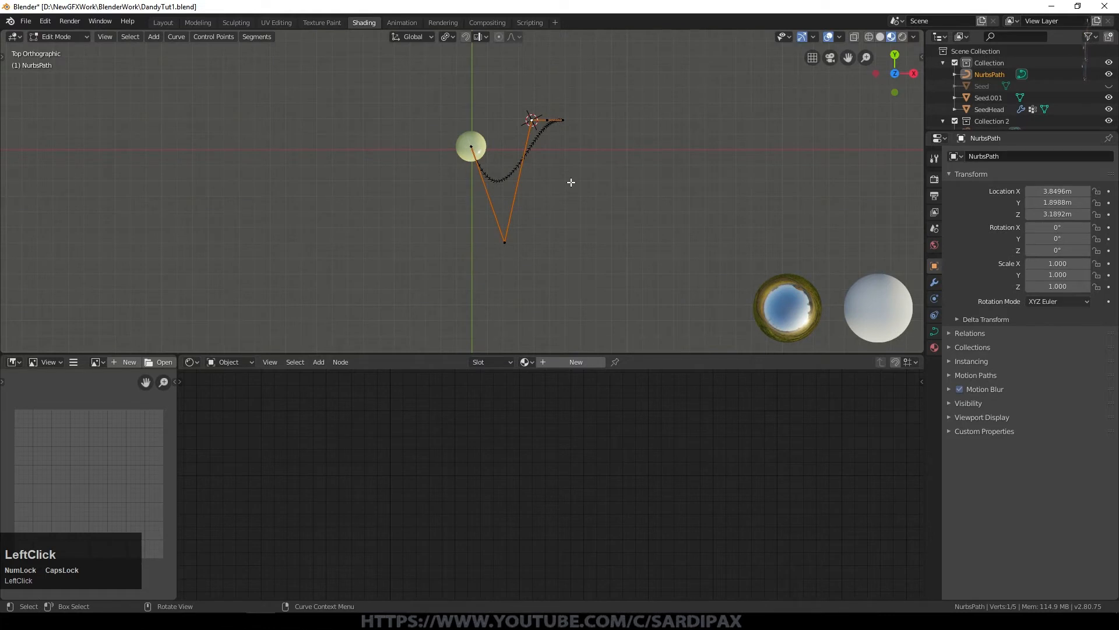
key("g")
left_click(525, 65)
Move the path's fourth and last control points away from the dandelion toward negative Y
left_click(550, 121)
key("g")
left_click(504, 140)
scroll(539, 130, "down", 3)
left_click(523, 150)
key("g")
left_click(407, 171)
Pull the path's fourth control point out toward negative X to widen the bend
middle_click_drag(407, 174, 446, 32, "shift")
left_click(506, 164)
key("g")
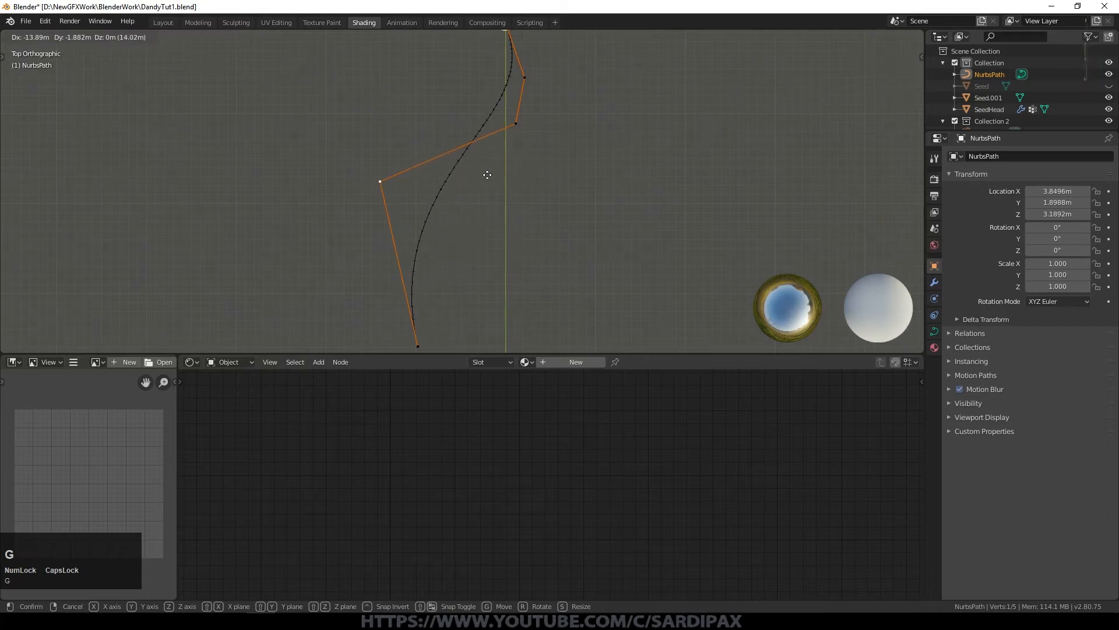
left_click(487, 174)
key("g")
left_click(651, 95)
Extend the path far from the dandelion by moving its outer control points further out
scroll(635, 117, "down", 4)
left_click(443, 267)
key("g")
left_click(443, 326)
scroll(516, 255, "down", 4)
left_click(451, 302)
scroll(507, 294, "down", 4)
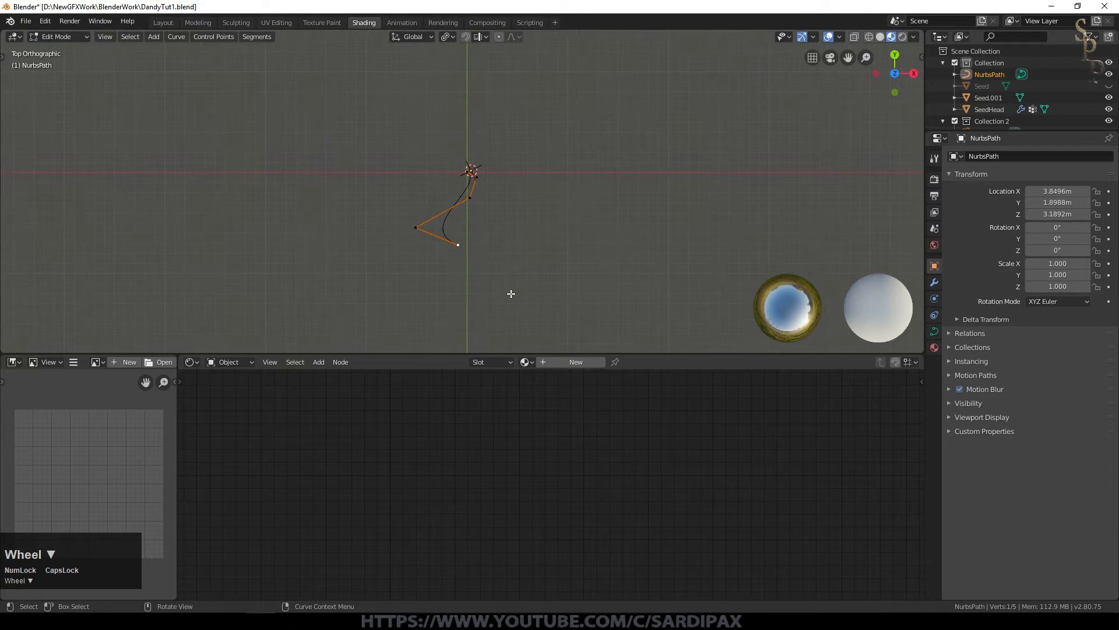
key("g")
scroll(561, 175, "down", 2)
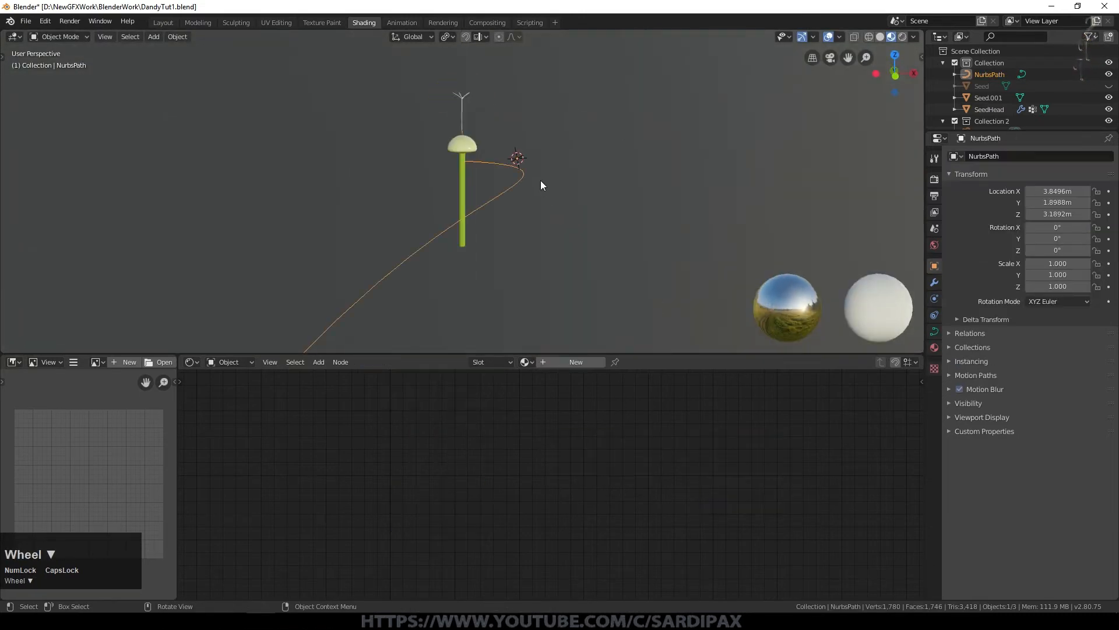
Raise the whole path about 1.79 m along Z so it starts at the top of the dandelion head
key("g")
key("z")
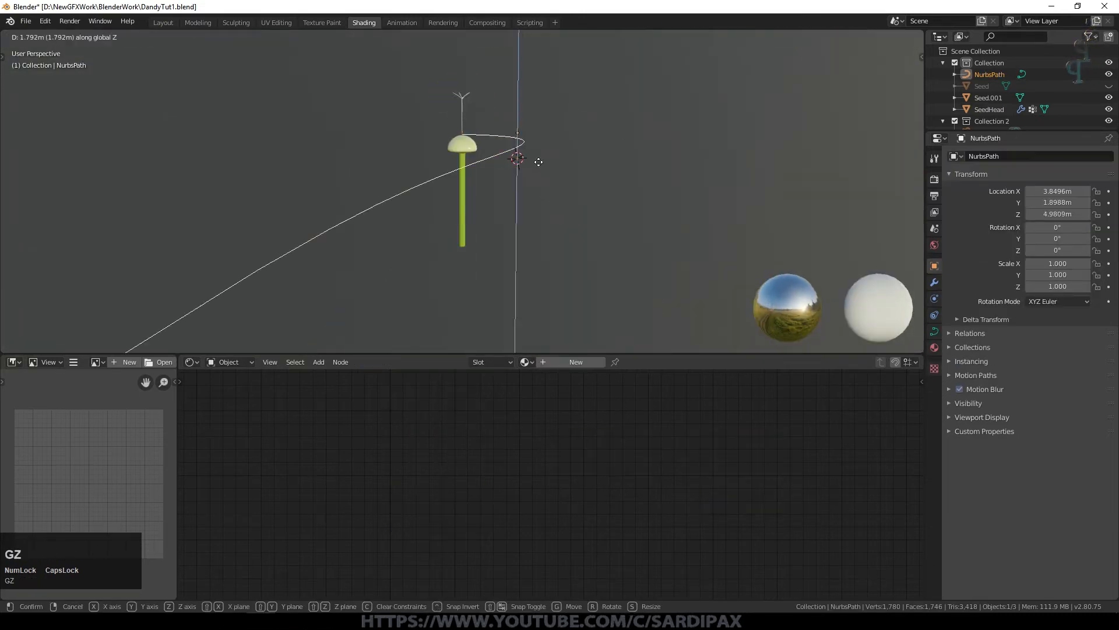
left_click(495, 146)
Lower the path's fourth control point along Z so the curve dips
middle_click_drag(496, 146, 525, 167)
scroll(519, 177, "down", 2)
scroll(524, 168, "down", 2)
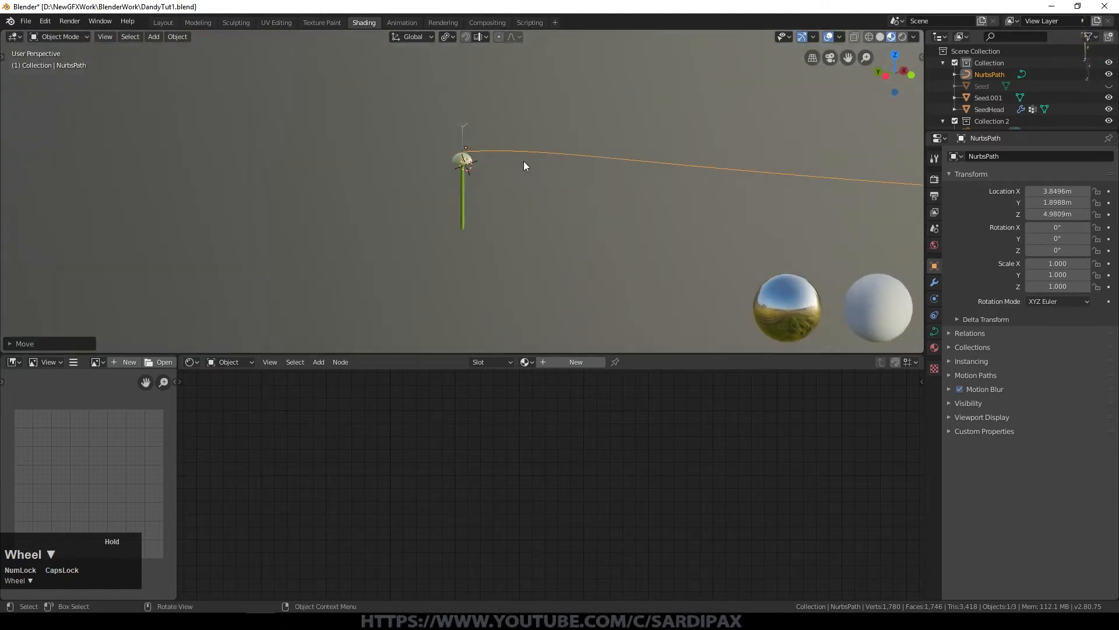
key("Tab")
left_click(539, 216)
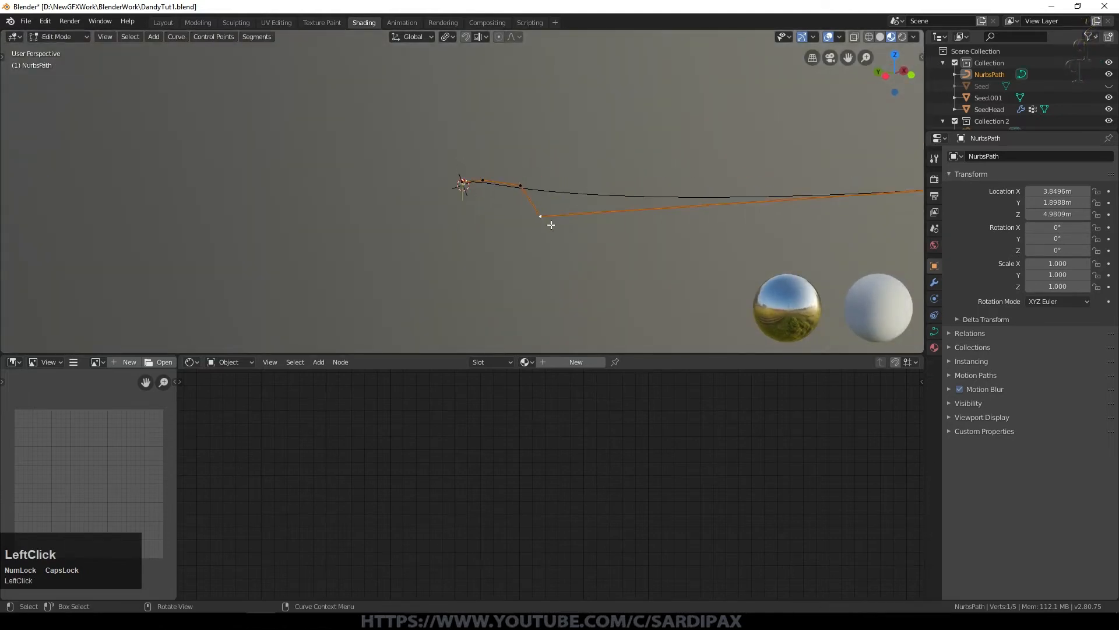
key("g")
key("z")
left_click(554, 254)
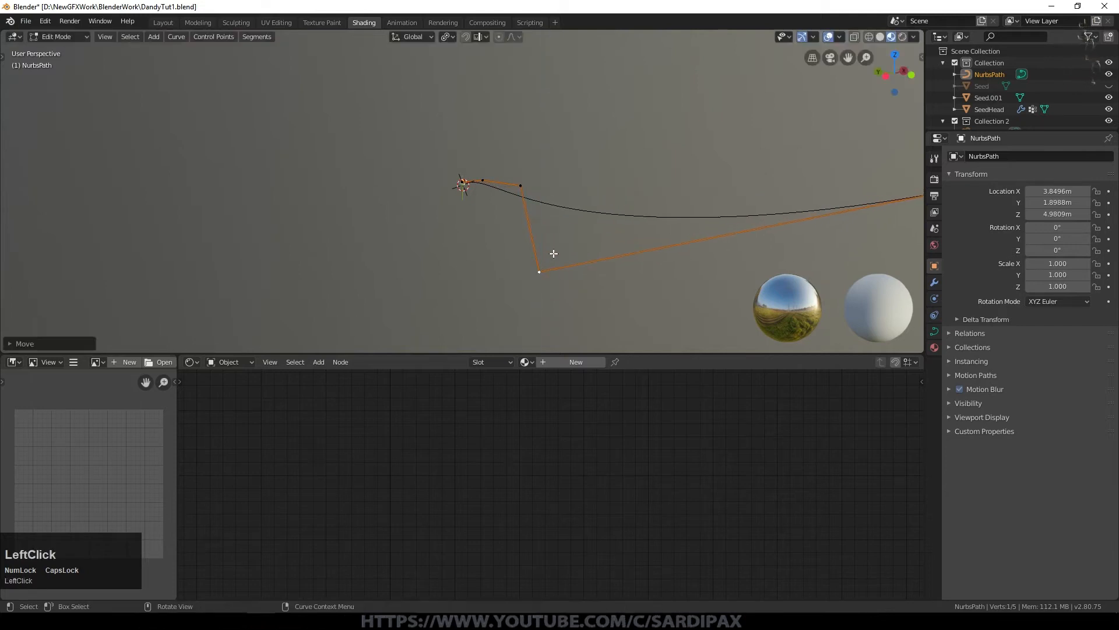
Raise the path's third control point and reposition its far end to shape the height of the flight curve
key("g")
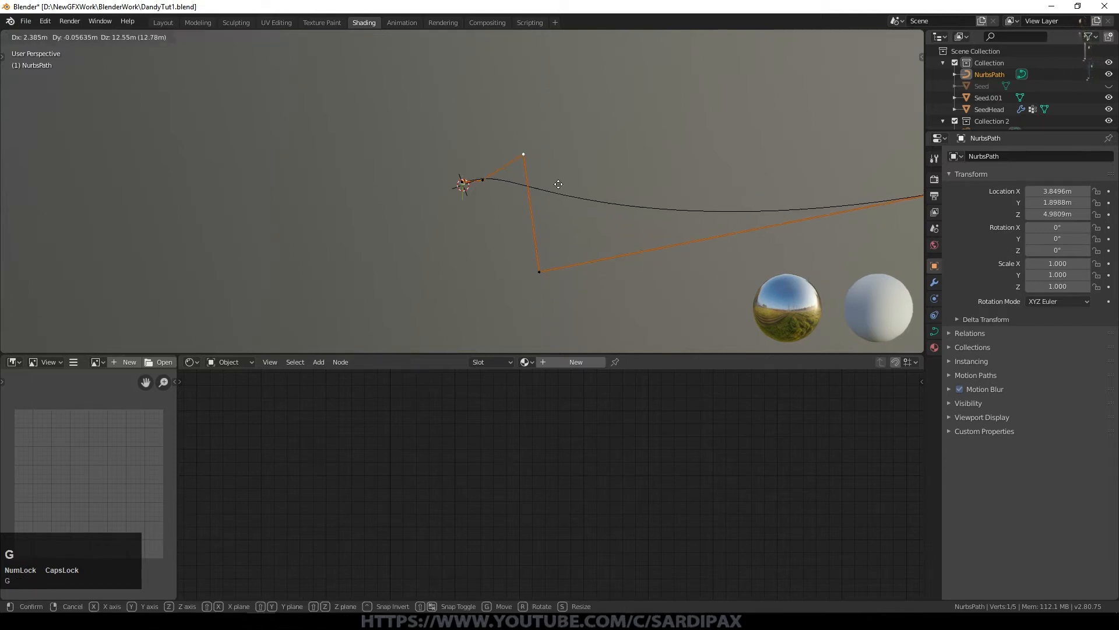
left_click(534, 190)
scroll(694, 192, "down", 6)
left_click(625, 191)
key("g")
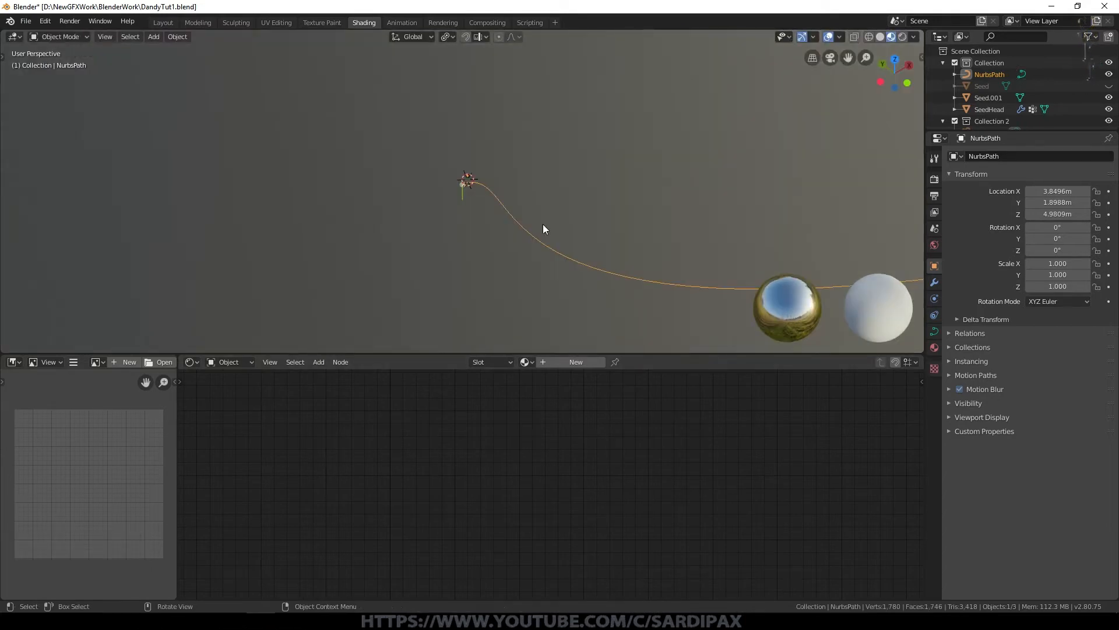
Switch to the Layout workspace and turn the upper 3D viewport into a Dope Sheet reduced to a shallow strip
left_click(172, 21)
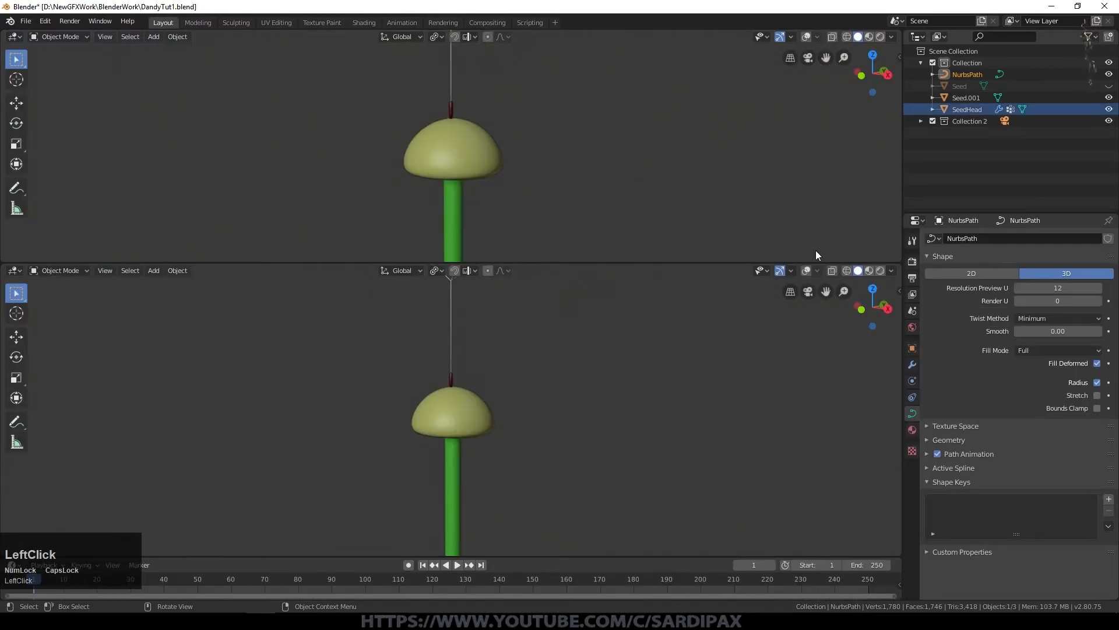
left_click(15, 36)
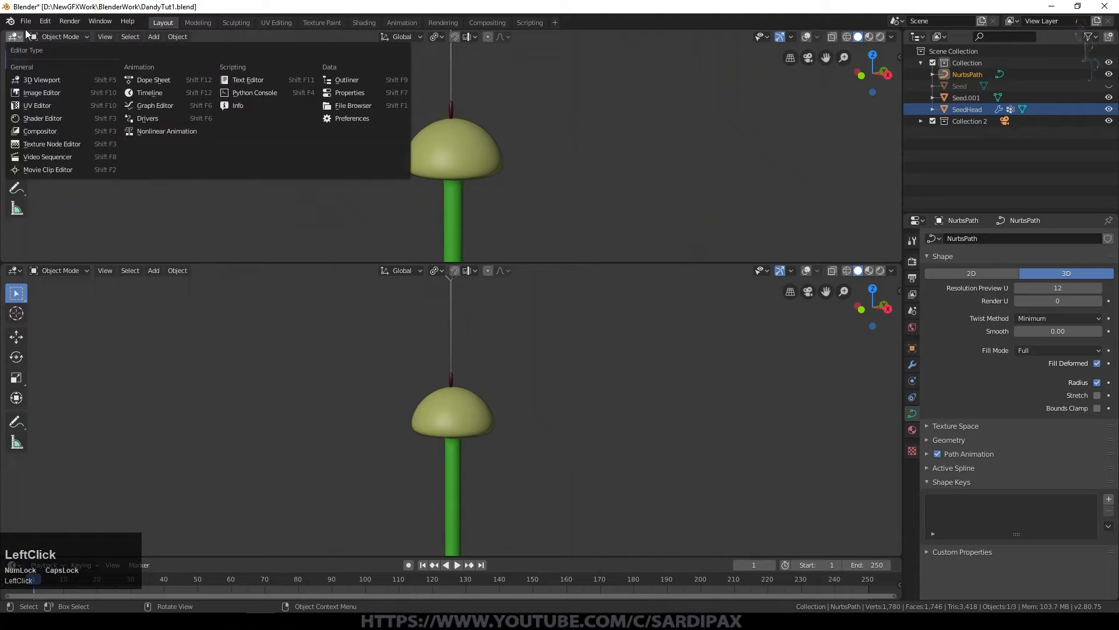
left_click(46, 36)
left_click(14, 36)
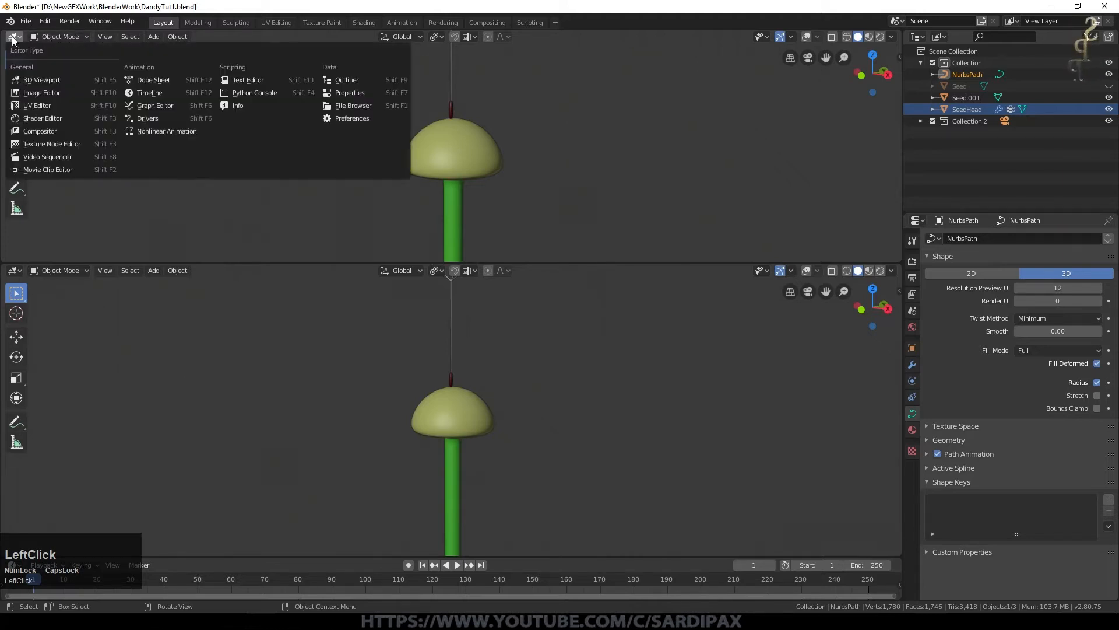
left_click(153, 77)
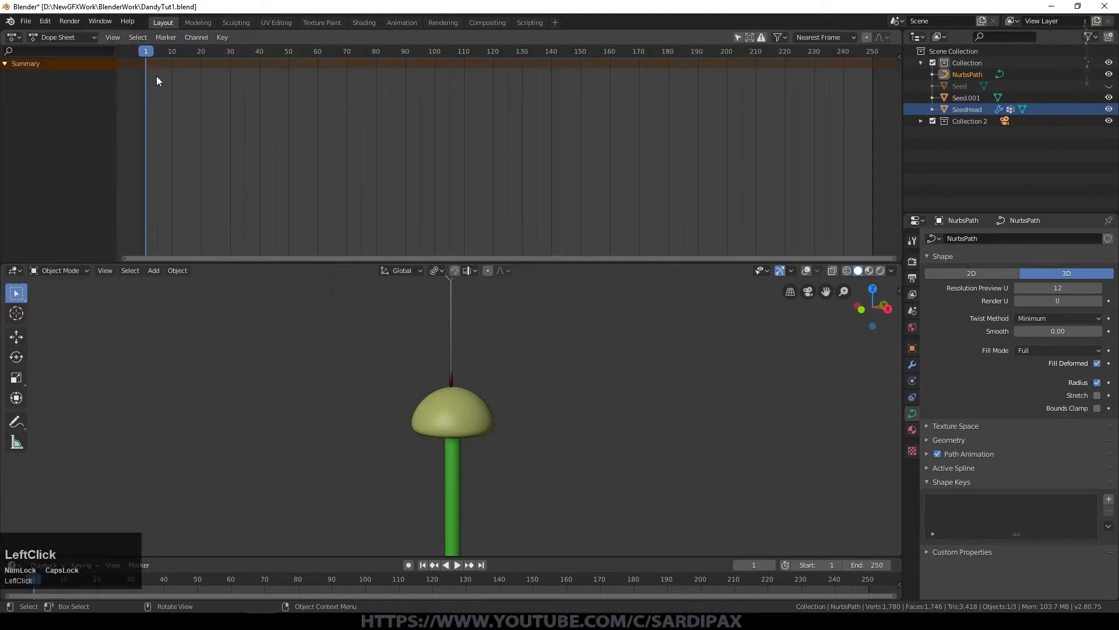
left_click_drag(189, 262, 188, 115)
Show the remaining 3D viewport in Material Preview with overlays on, so the flight path can be seen
middle_click_drag(466, 257, 500, 256)
middle_click_drag(500, 252, 601, 240)
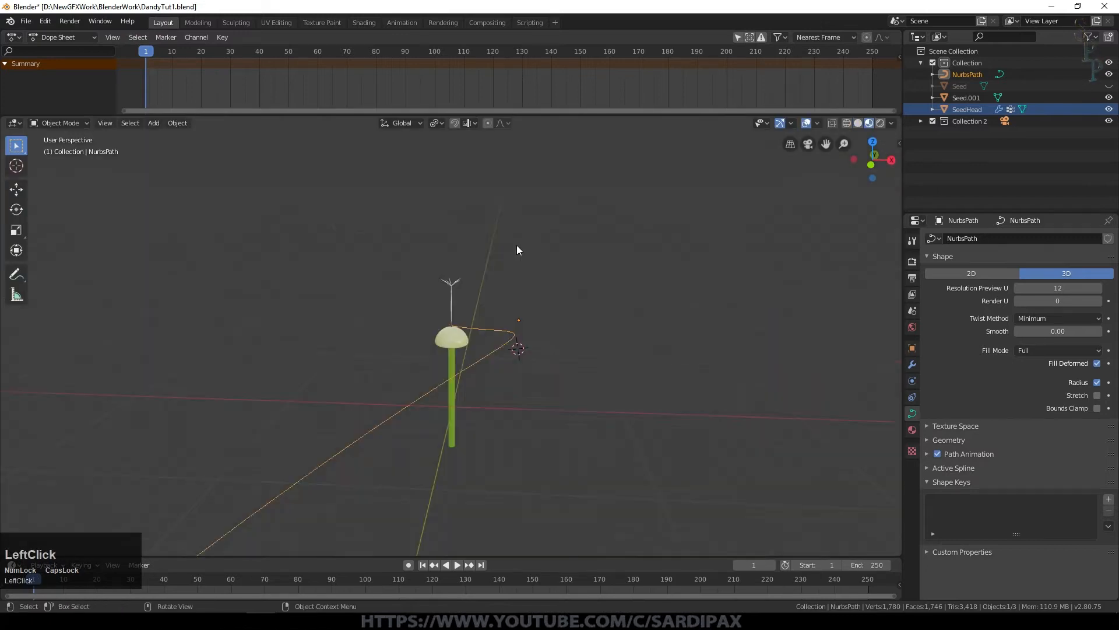
left_click(807, 123)
left_click(806, 124)
scroll(575, 273, "up", 2)
Add a Follow Path constraint to the seed on the dandelion head with NurbsPath as its target
left_click(423, 257)
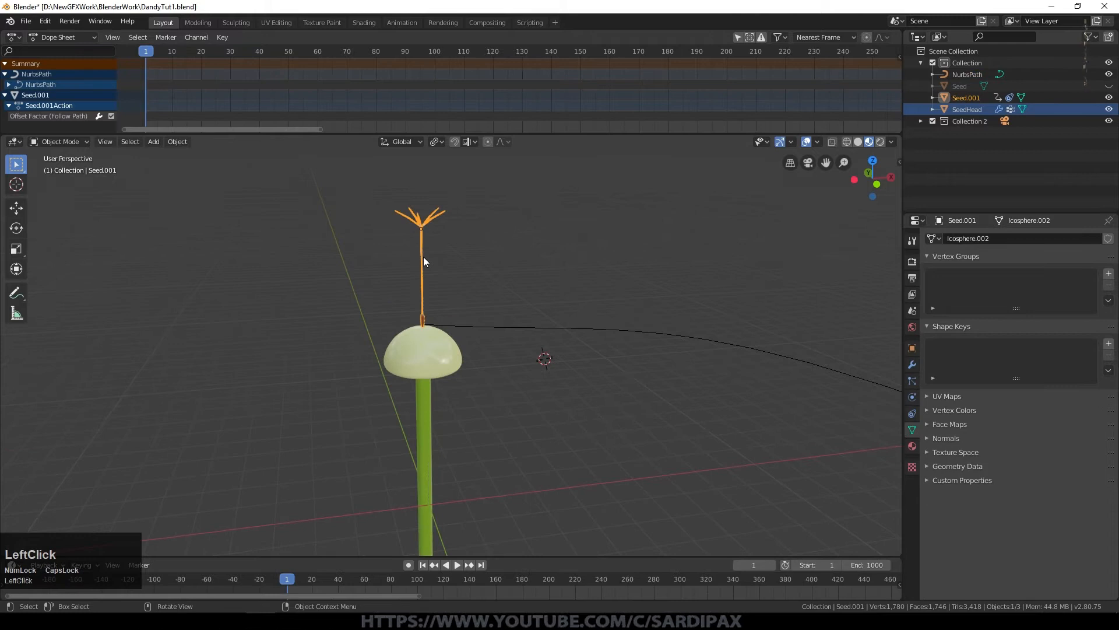
left_click(912, 446)
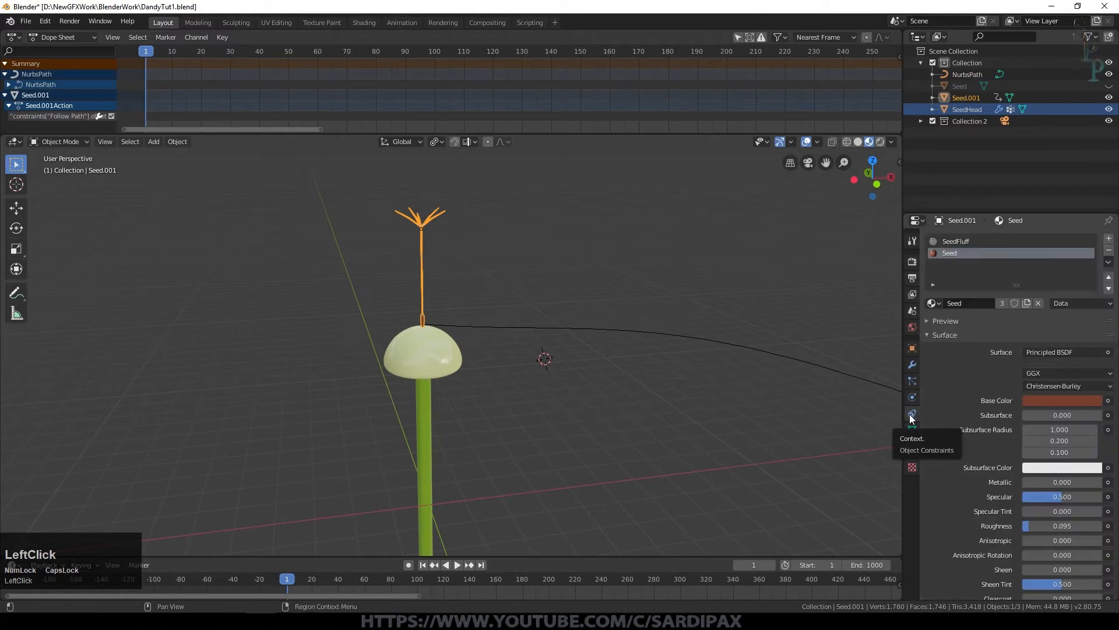
left_click(912, 415)
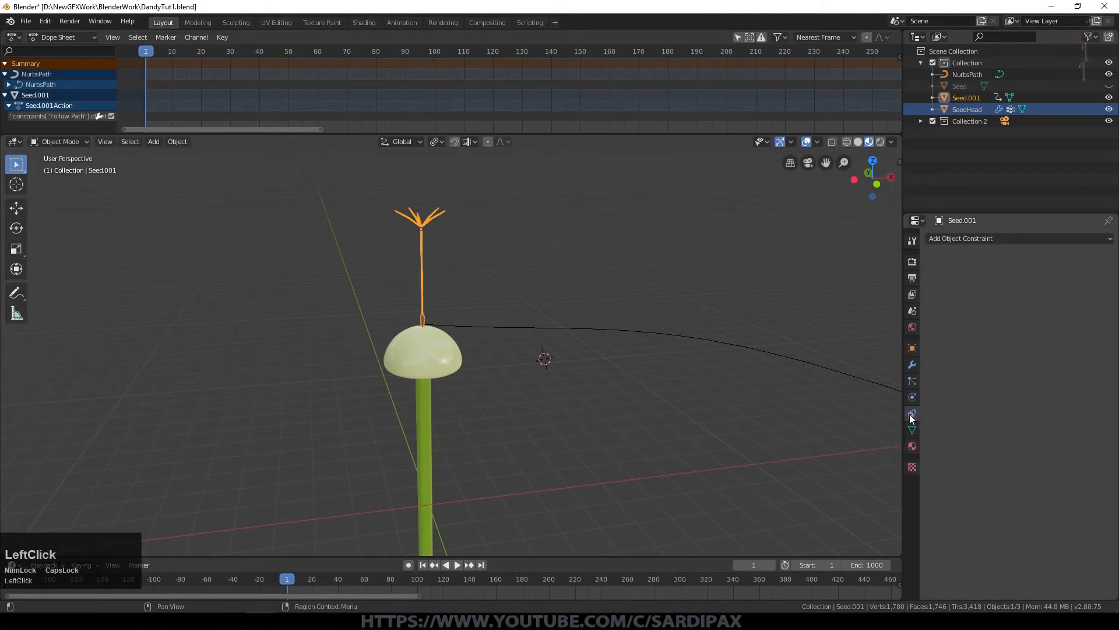
left_click(1007, 238)
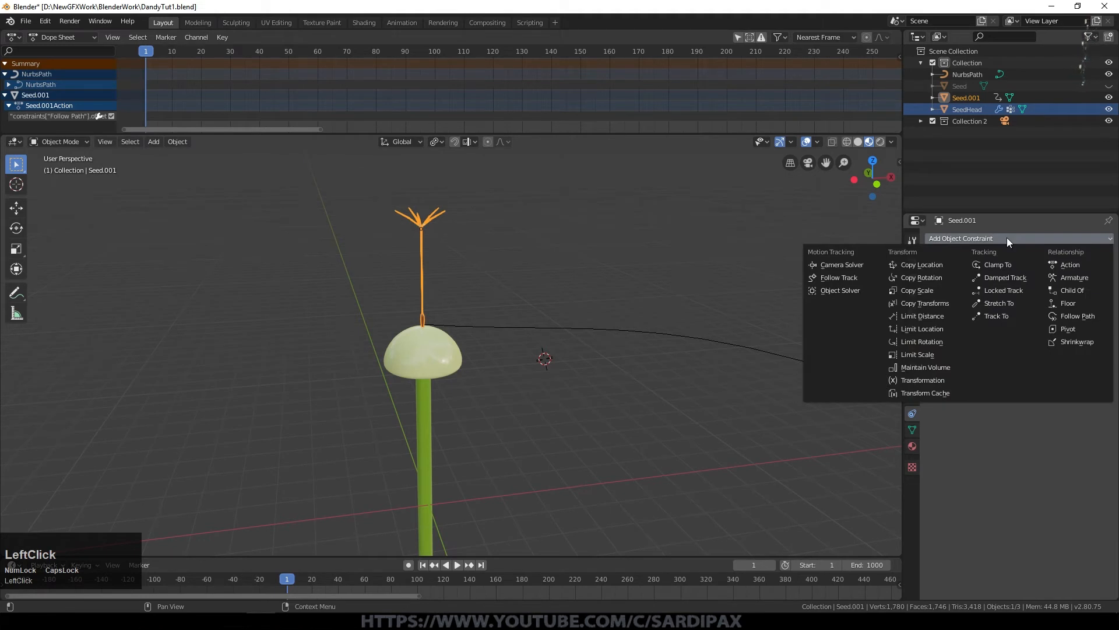
left_click(1076, 315)
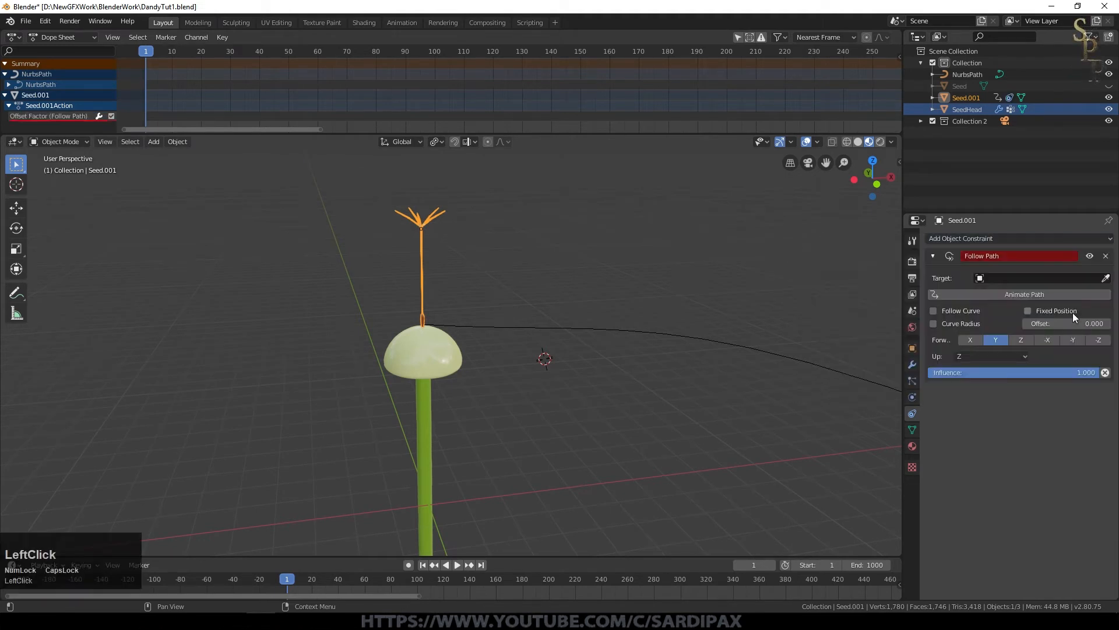
left_click(1004, 280)
left_click(1005, 294)
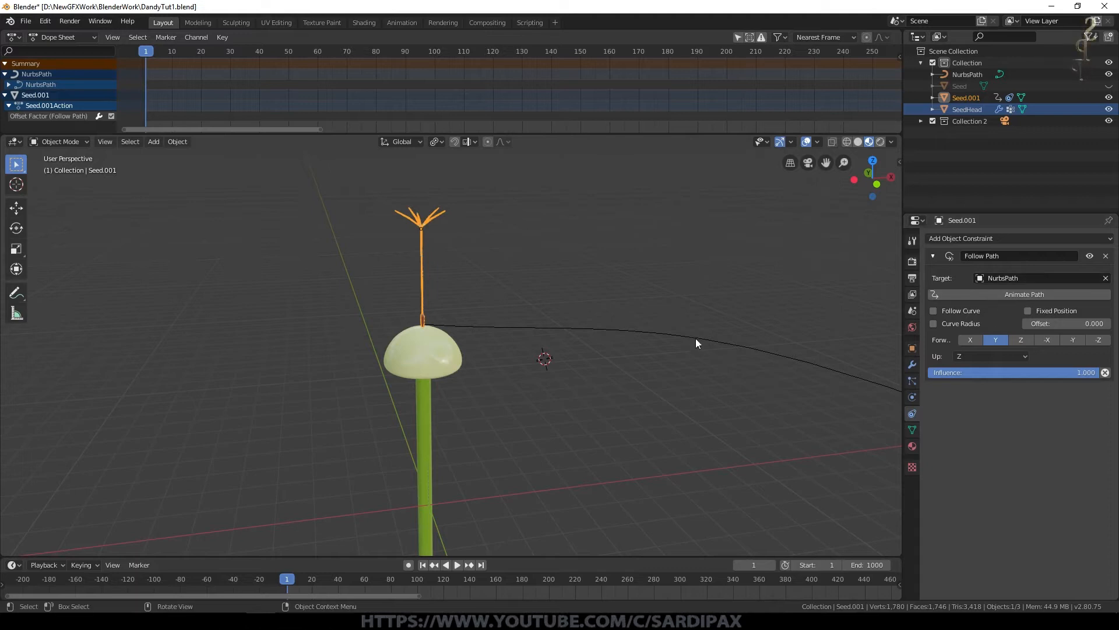
Play the animation briefly to check the seed's motion and return to frame 1
left_click(457, 565)
left_click(457, 564)
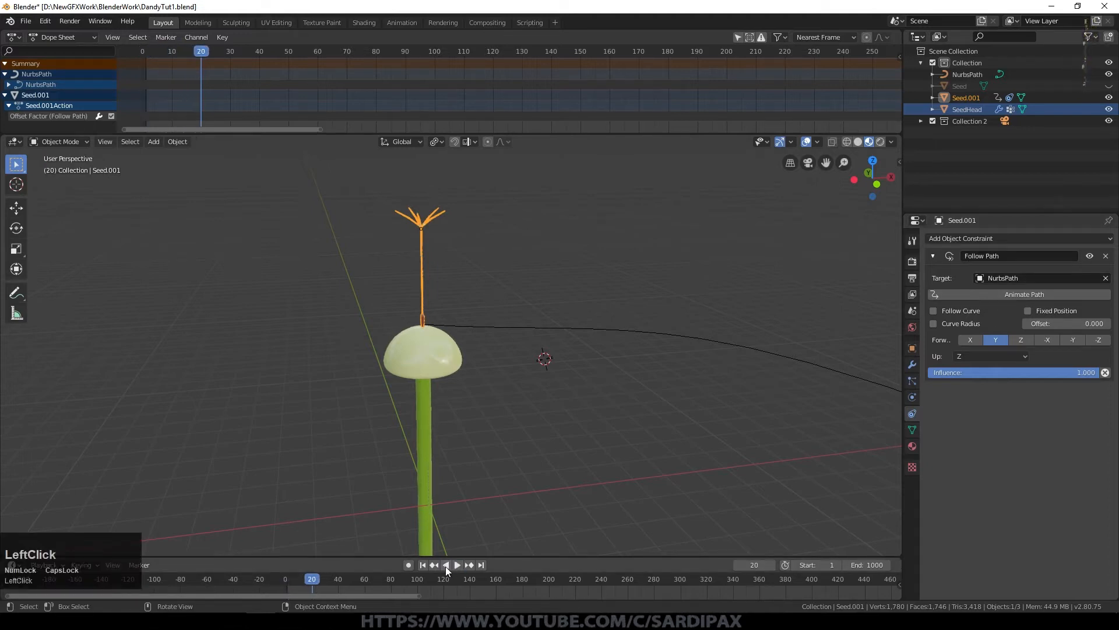
left_click(424, 565)
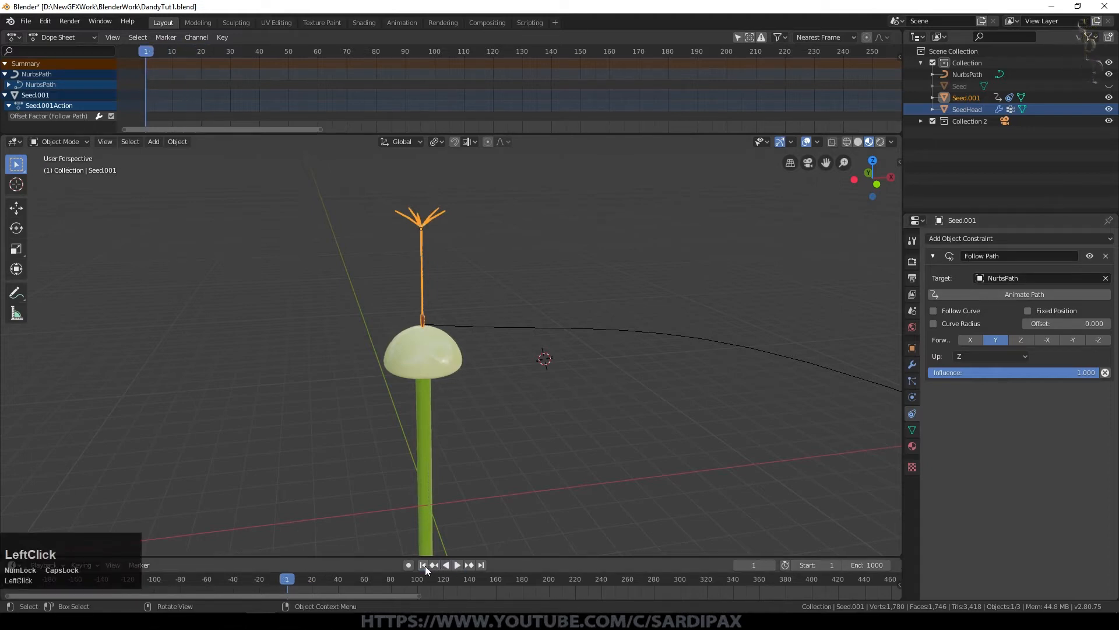
Set the flight path's Path Animation length to 1000 frames
left_click(694, 341)
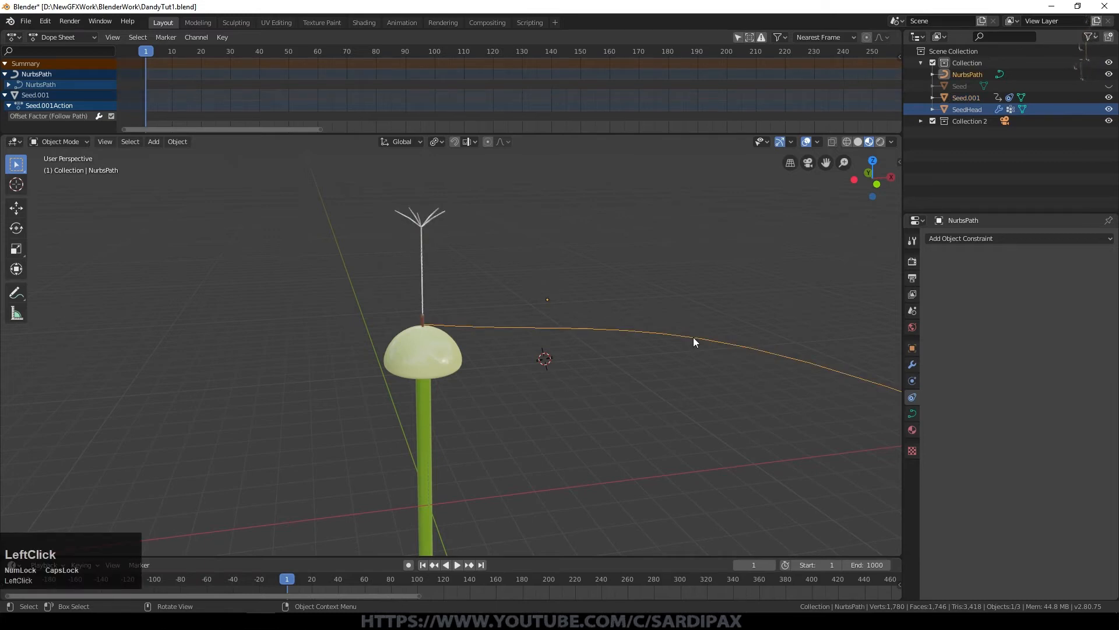
left_click(913, 413)
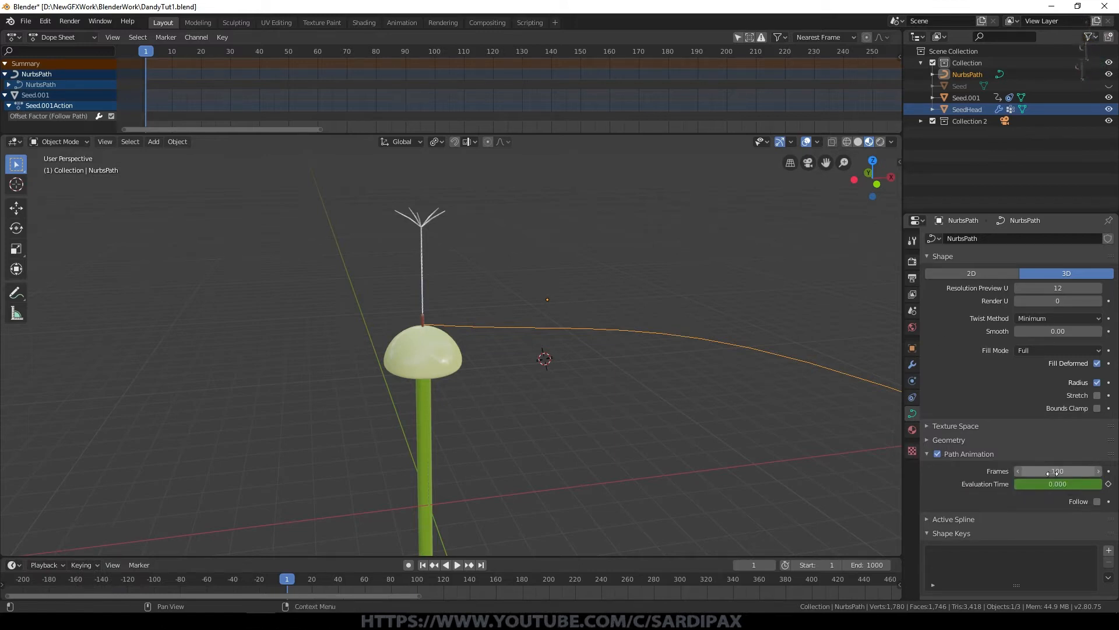
scroll(537, 588, "down", 3)
left_click(834, 550)
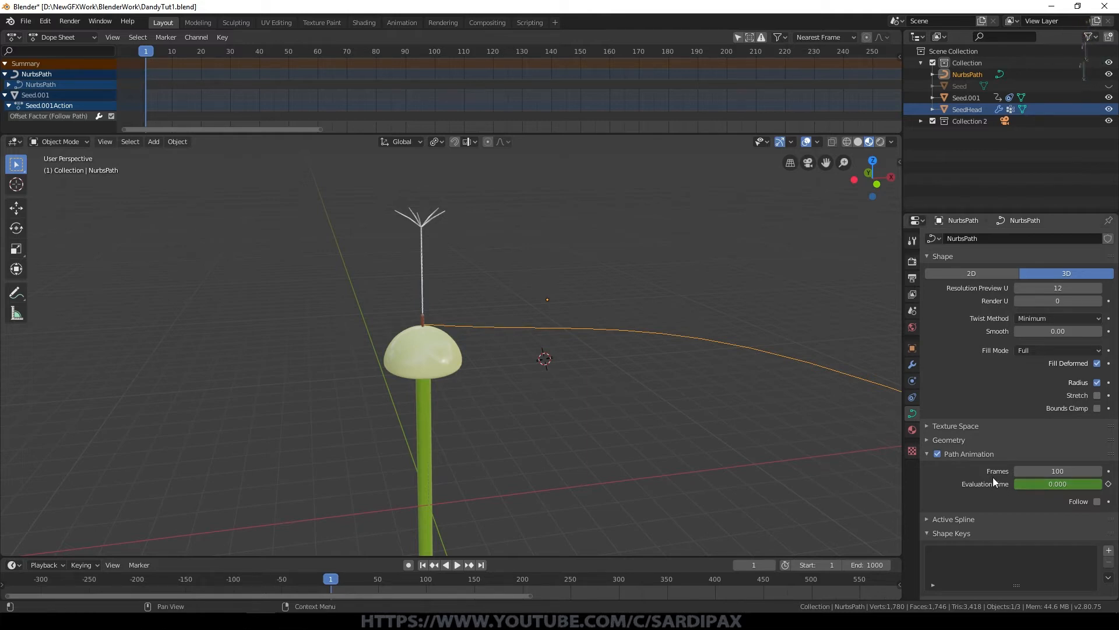
left_click(1058, 471)
type("1")
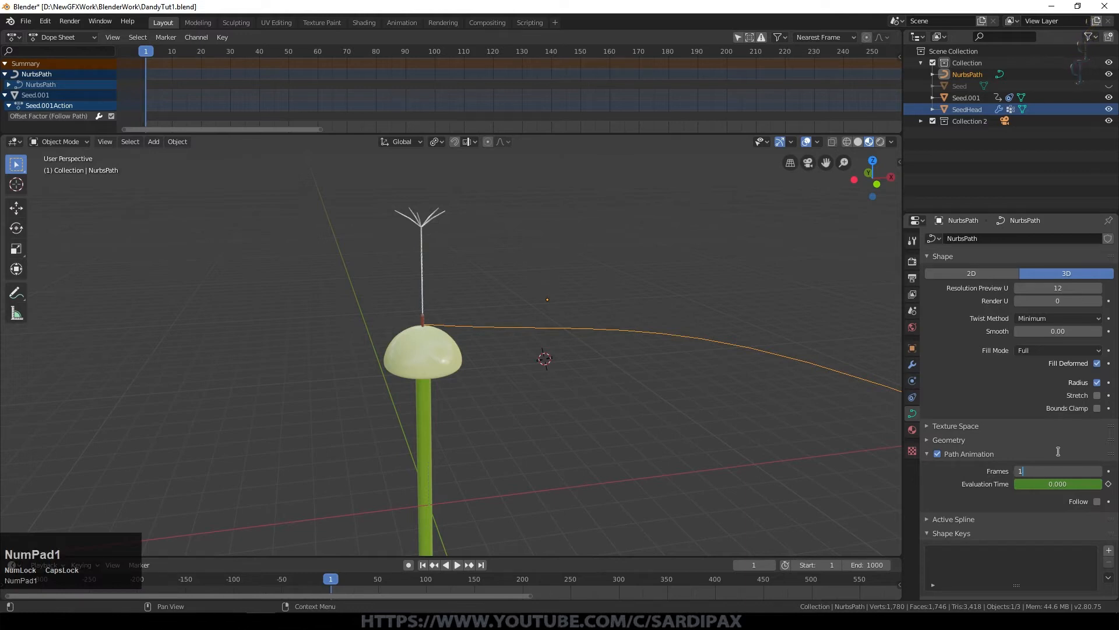
key("Return")
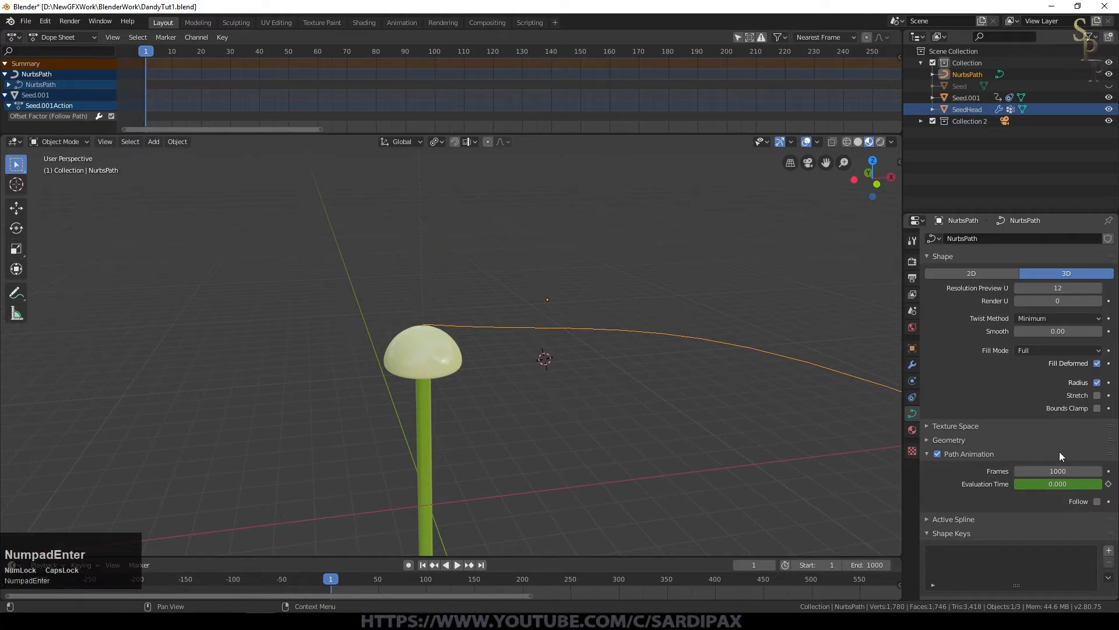
Lower the seed about 5.04 m along Z so its base sits on top of the dandelion head
scroll(429, 182, "down", 2)
left_click(427, 178)
key("KP_1")
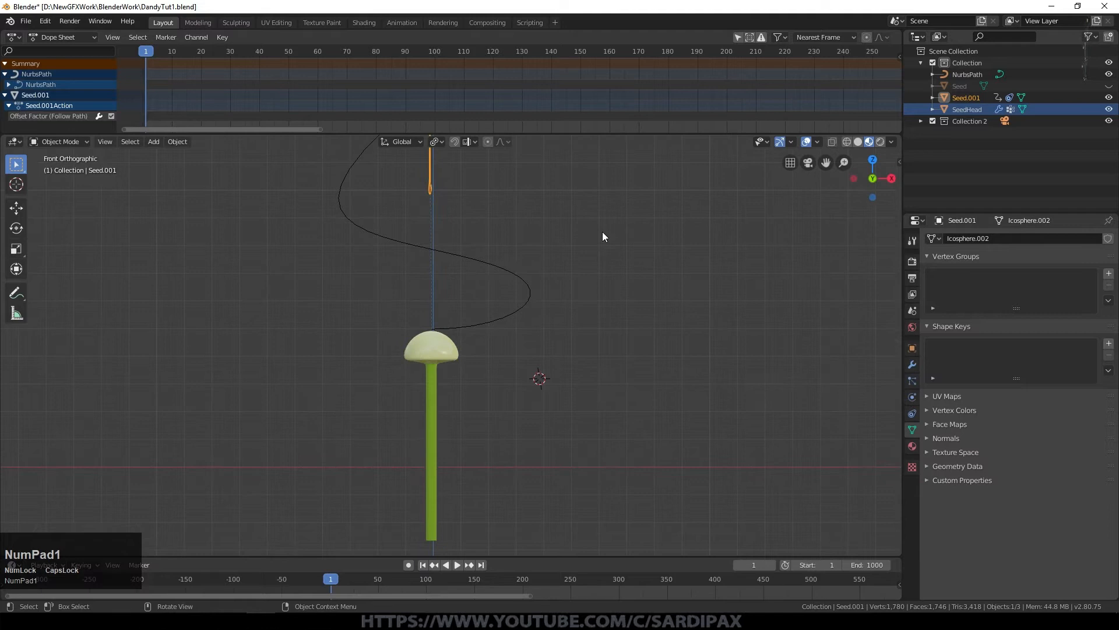
middle_click_drag(551, 233, 575, 315, "shift")
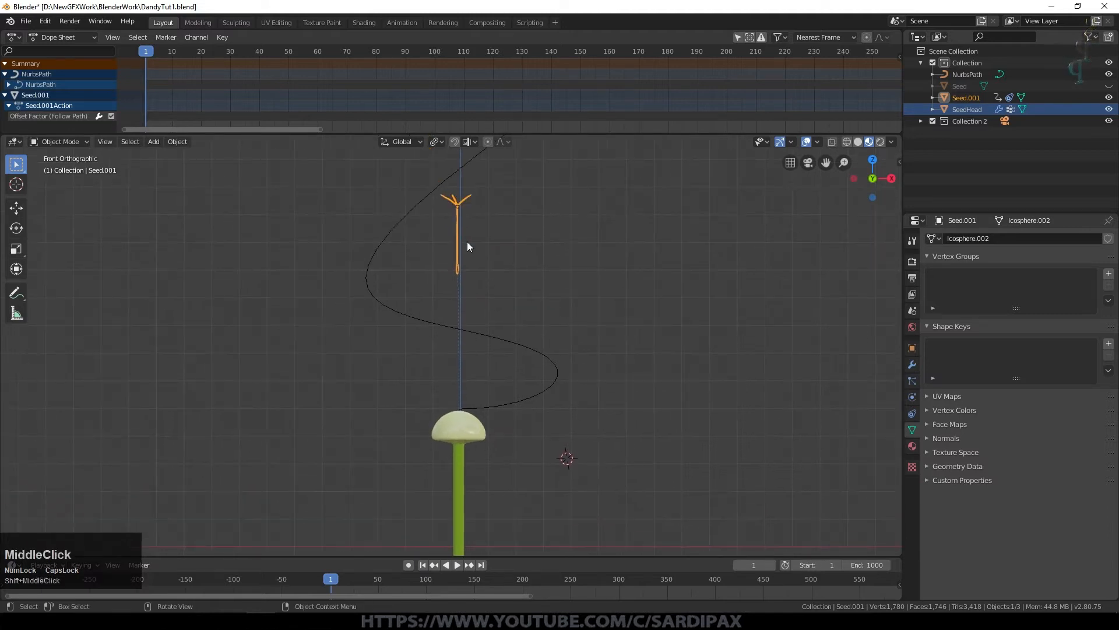
key("g")
key("z")
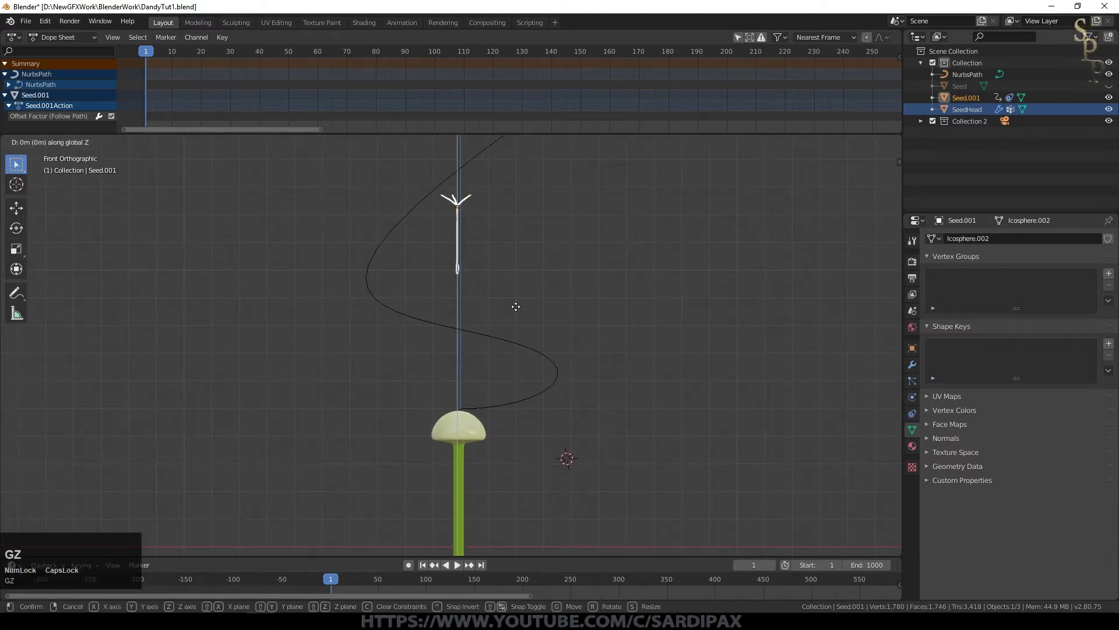
left_click(539, 446)
middle_click_drag(539, 446, 509, 382)
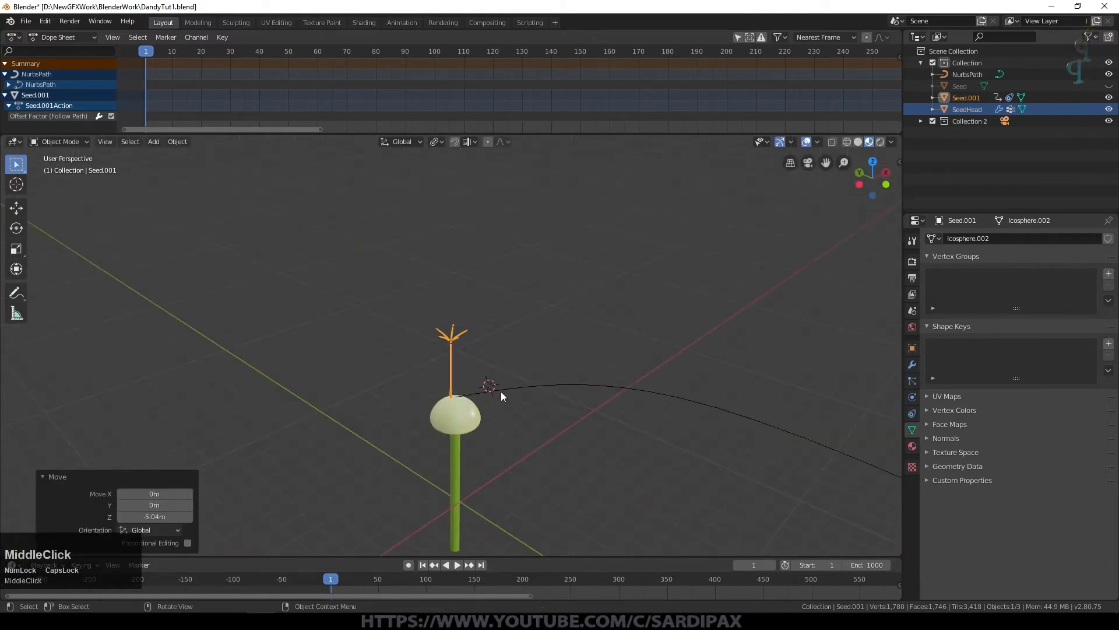
key("Tab")
key("Tab")
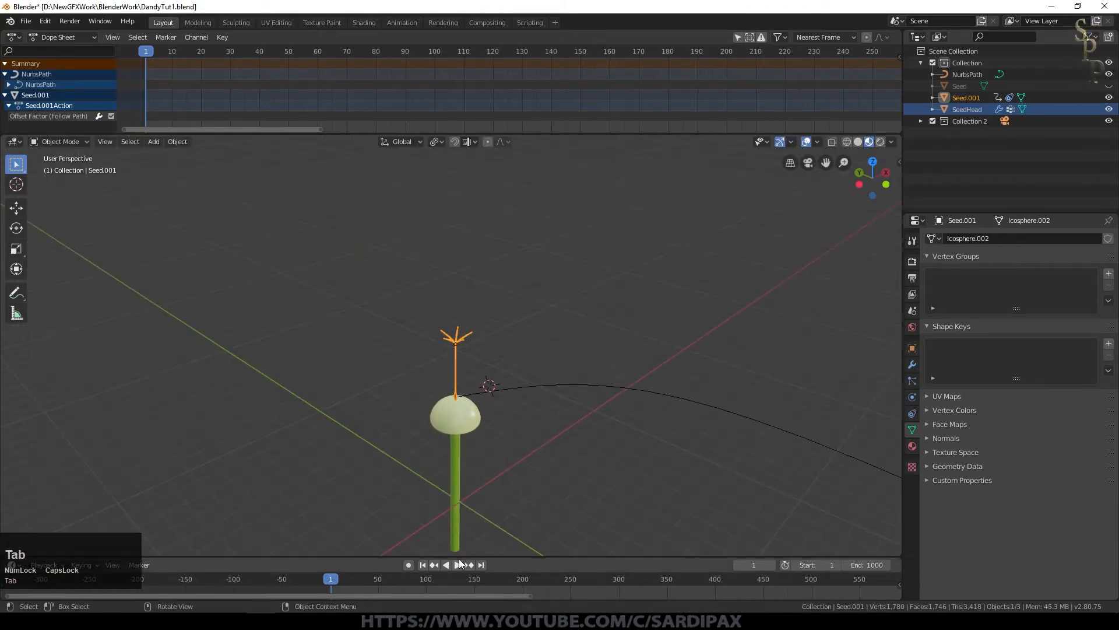
Play the animation to check how the seed travels along the path, and rewind to frame 1
left_click(457, 564)
scroll(581, 389, "down", 2)
scroll(583, 387, "down", 1)
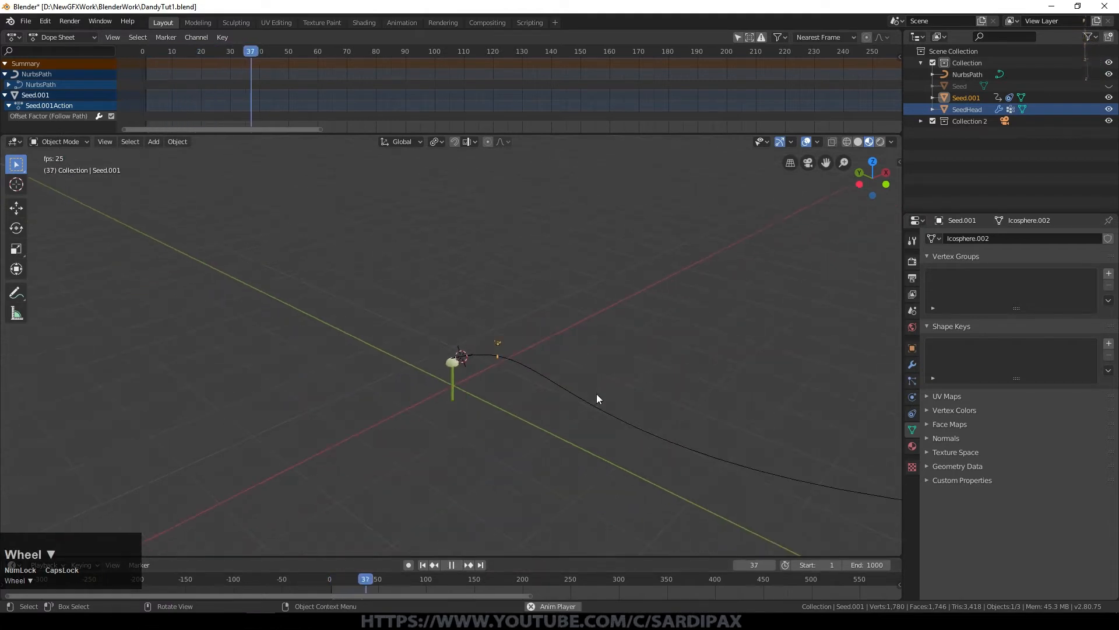
middle_click_drag(609, 372, 568, 363)
scroll(566, 358, "up", 1)
left_click(451, 564)
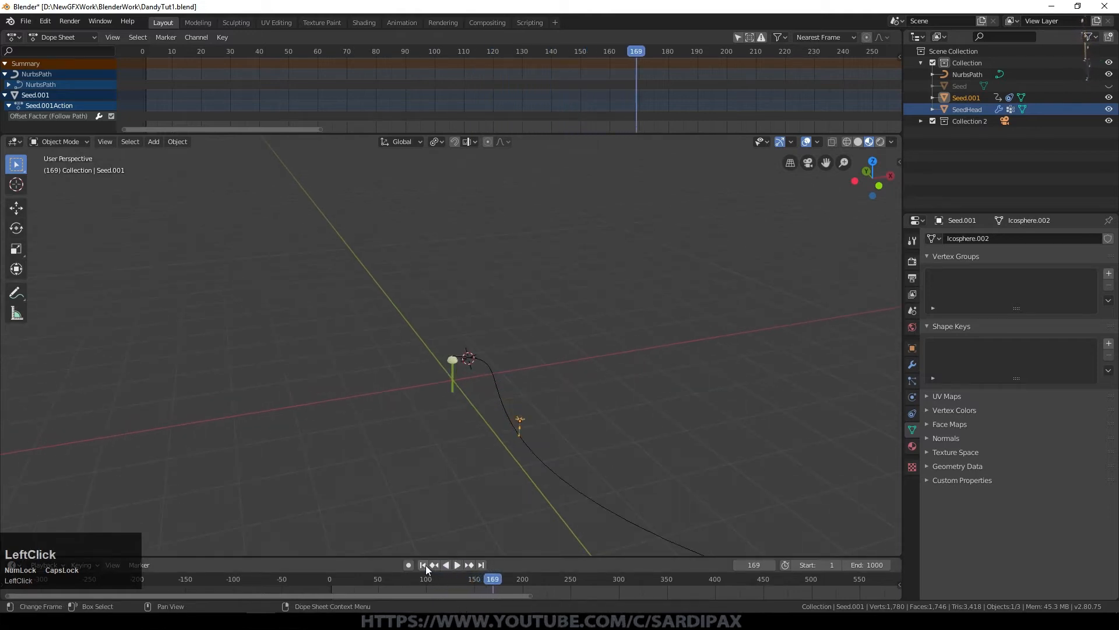
left_click(424, 564)
Insert a transform keyframe for the upright seed at frame 1 in the front view
scroll(490, 402, "up", 4)
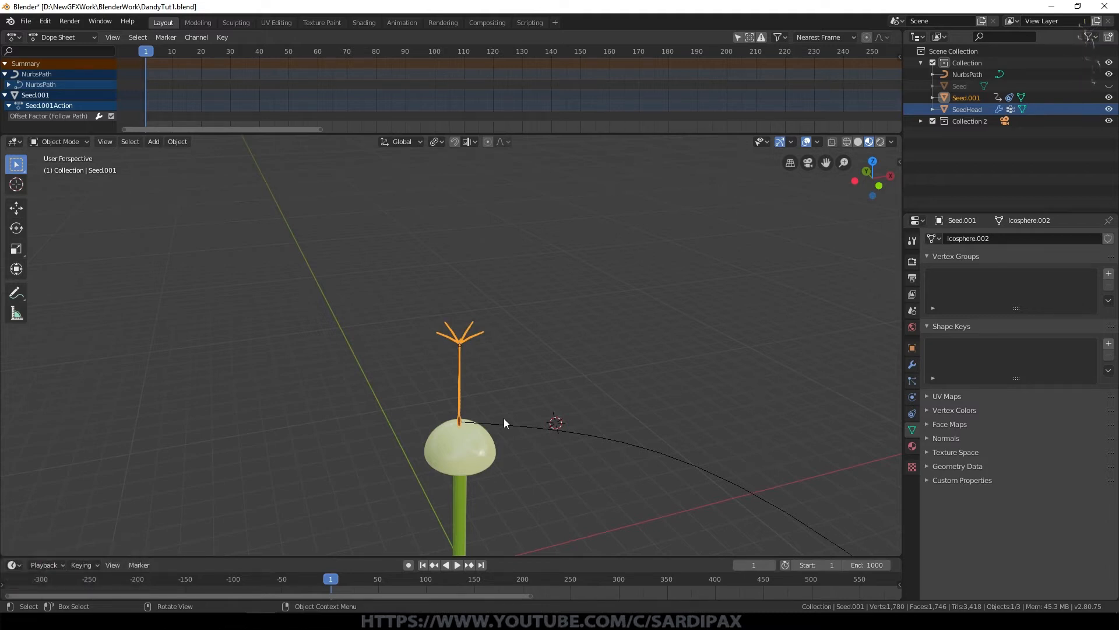
key("KP_1")
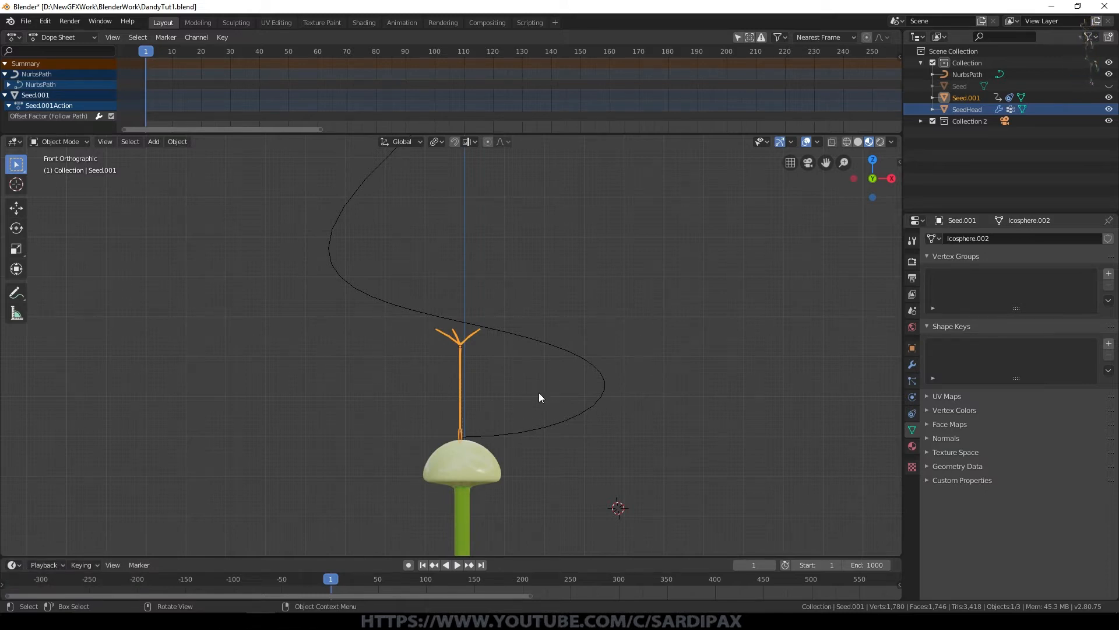
left_click(460, 372)
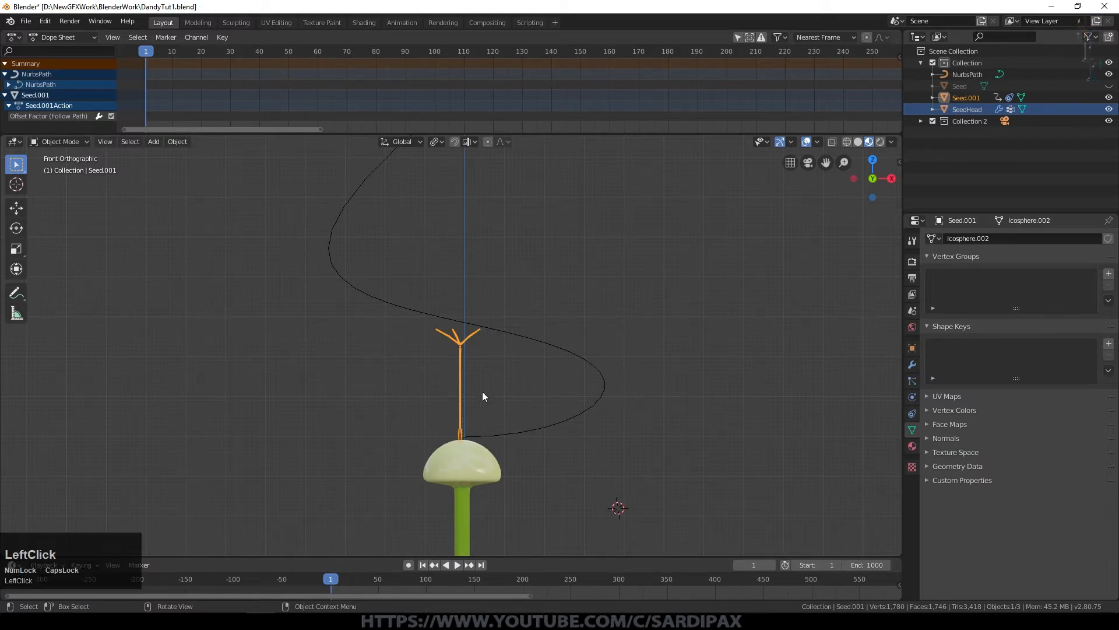
key("i")
left_click(469, 354)
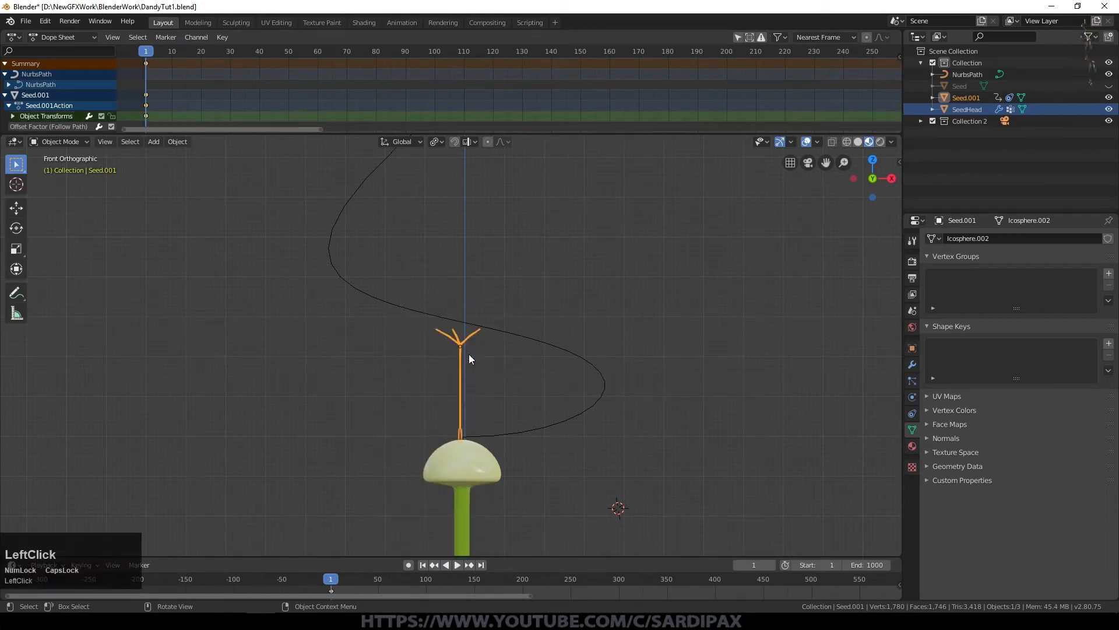
At frame 14, rotate the seed about 8.92° in the front view and insert a Rotation keyframe
left_click_drag(331, 582, 345, 583)
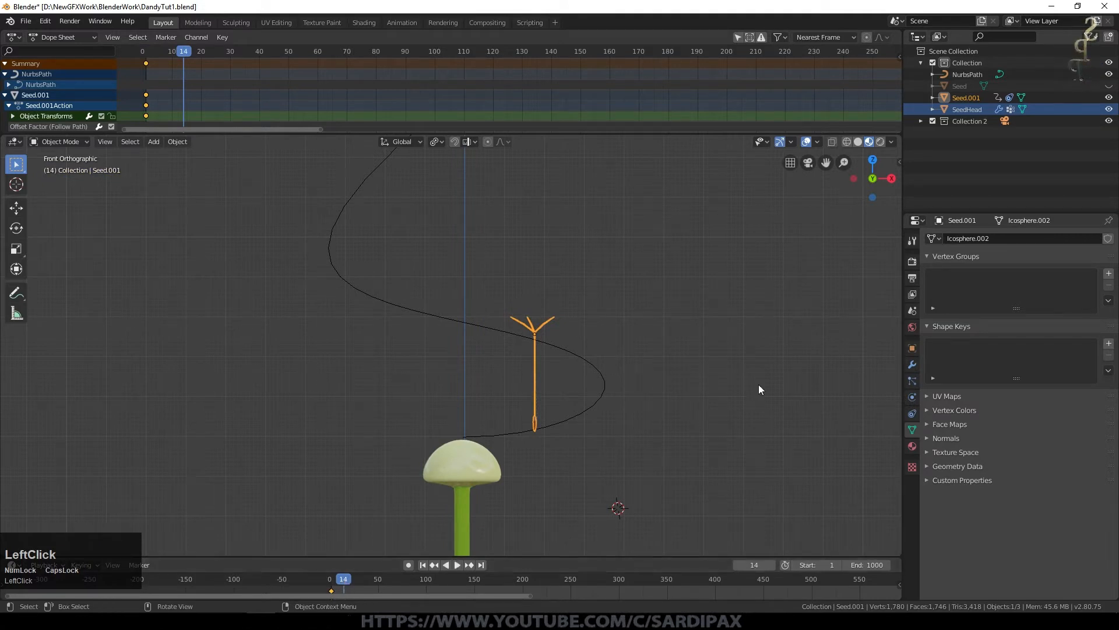
key("r")
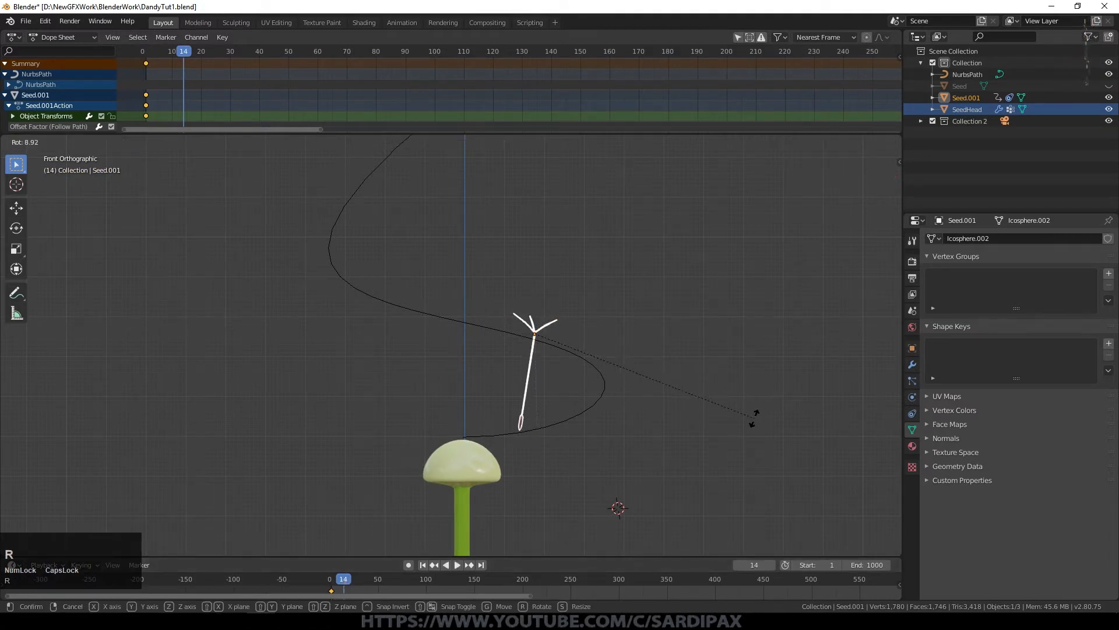
left_click(754, 417)
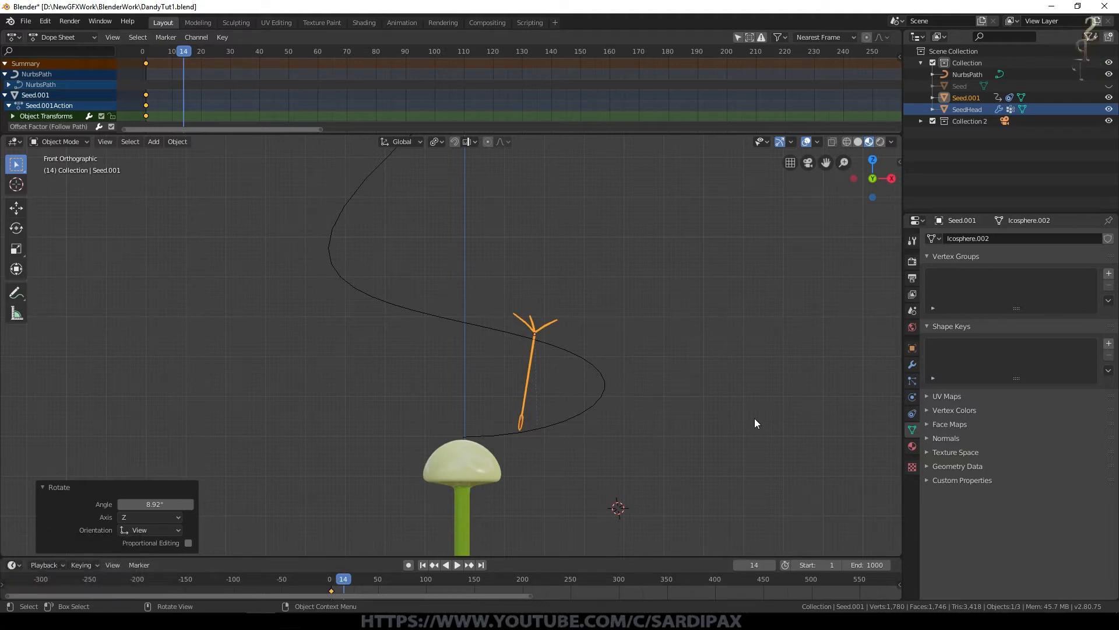
key("i")
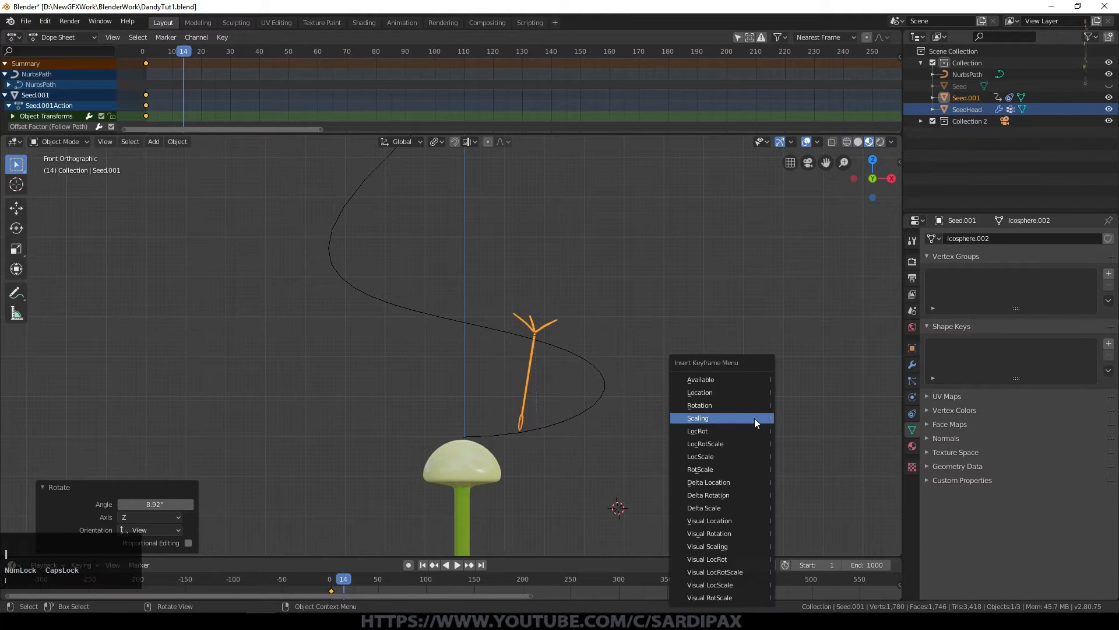
left_click(755, 410)
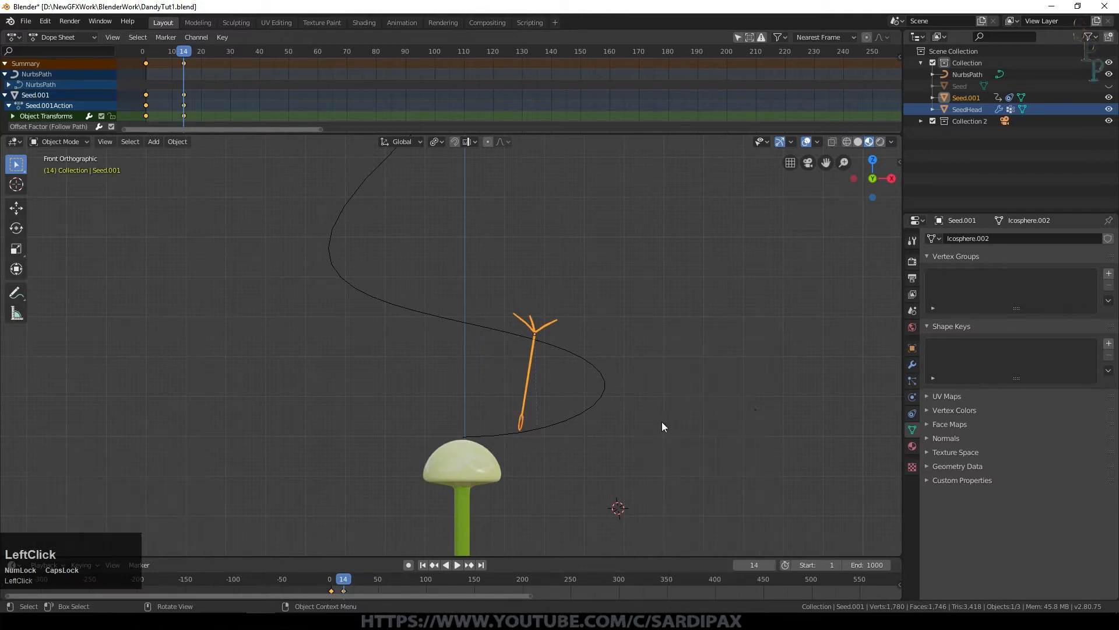
Play the animation on to frame 33 to check the seed's tilt along the path from an angled view
key("space")
middle_click_drag(531, 544, 668, 454)
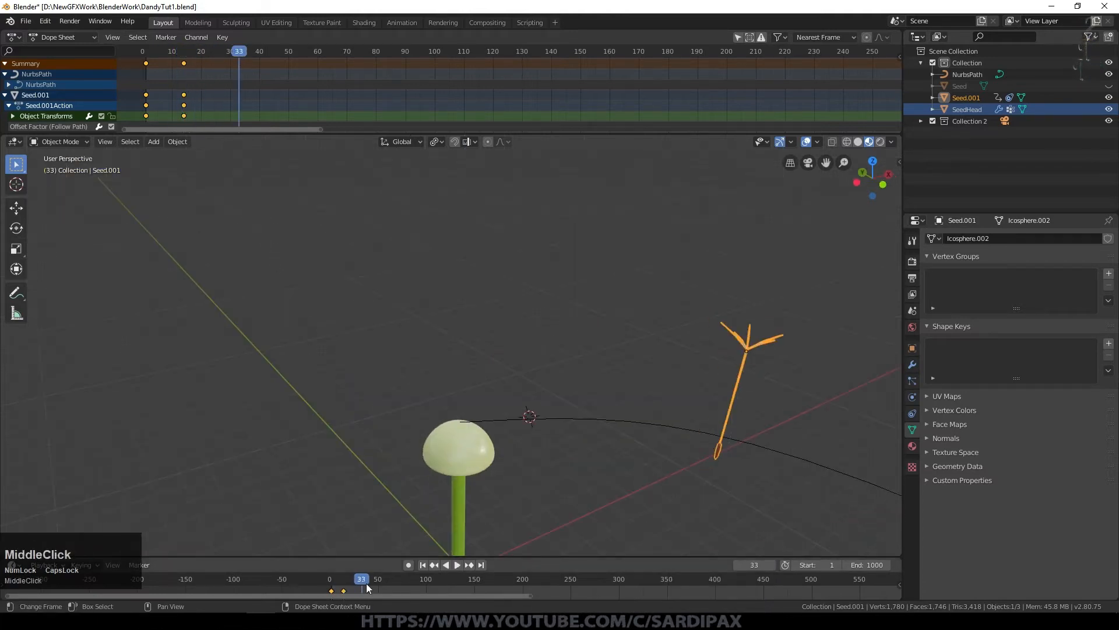
Play the animation on to frame 76, rotate the seed by -19.5° and insert a rotation keyframe
scroll(668, 449, "down", 5)
key("space")
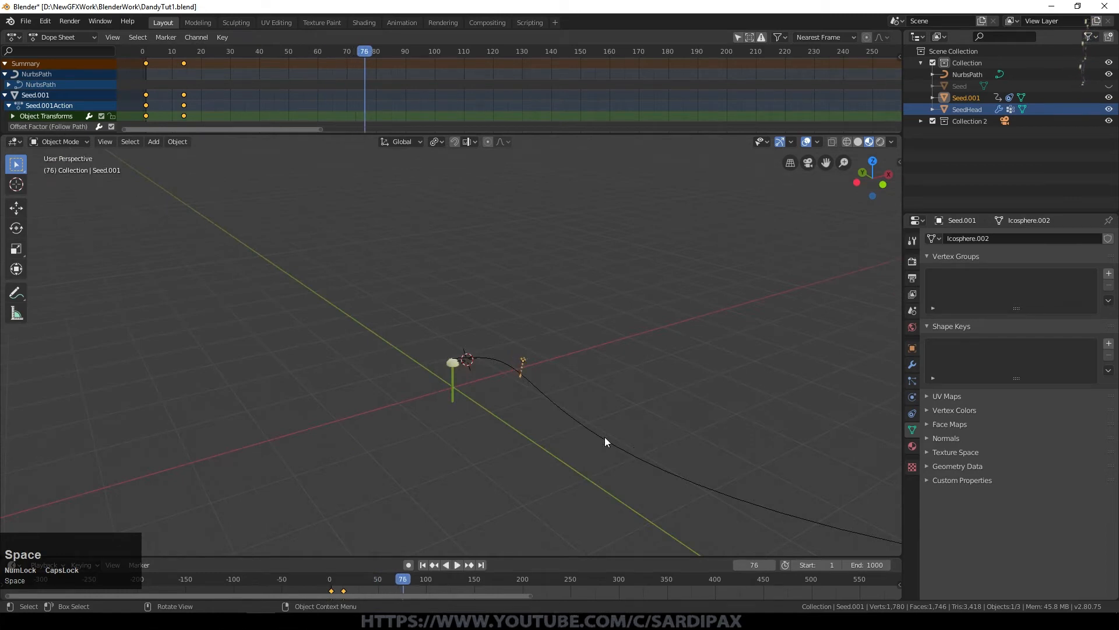
key("r")
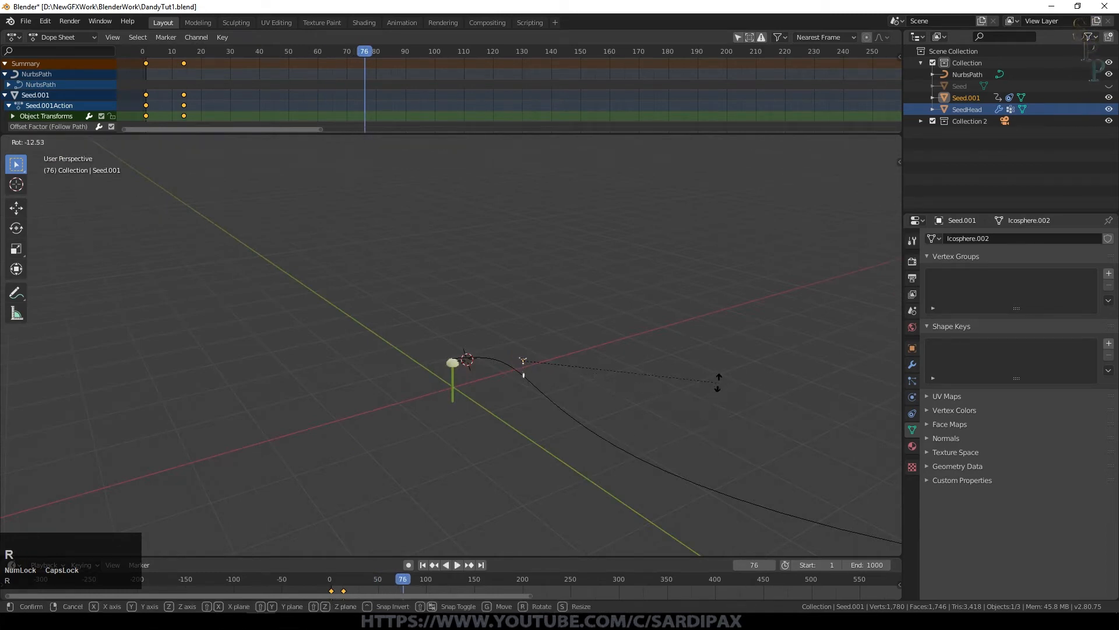
left_click(710, 359)
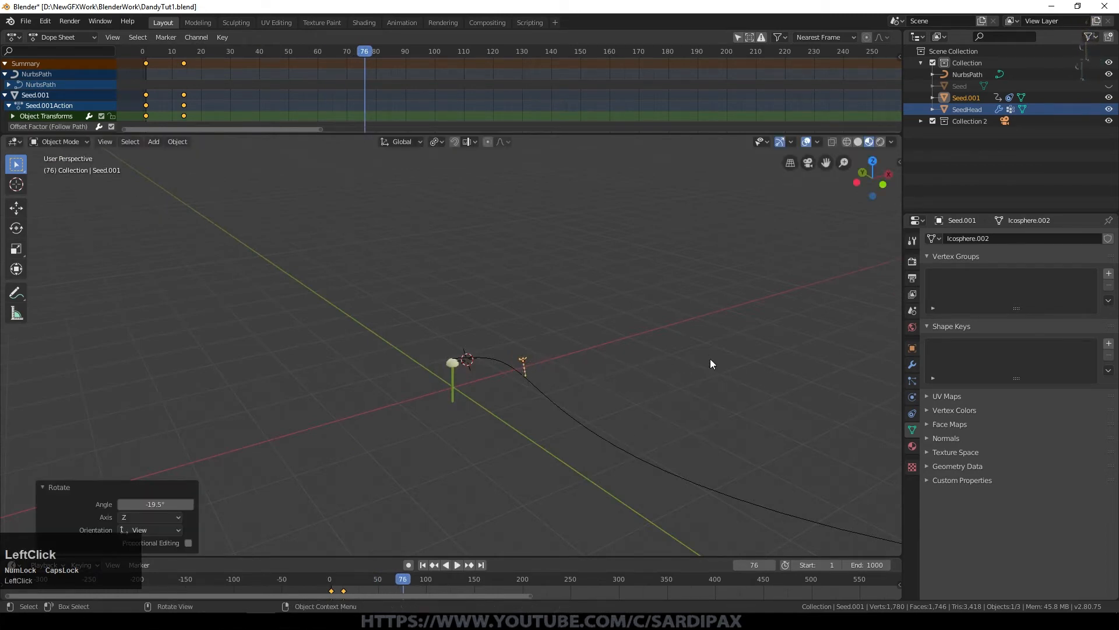
key("i")
left_click(709, 359)
At frame 191, rotate the seed 17.8° from a more frontal view and insert a rotation keyframe
left_click_drag(402, 591, 514, 591)
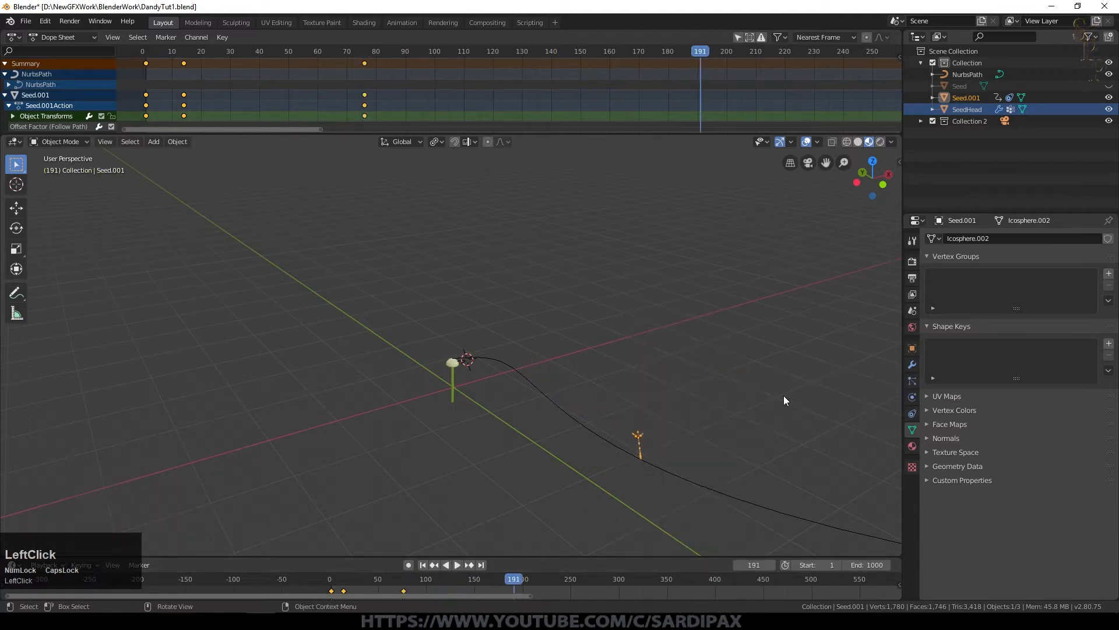
middle_click_drag(806, 406, 756, 449)
key("r")
left_click(687, 538)
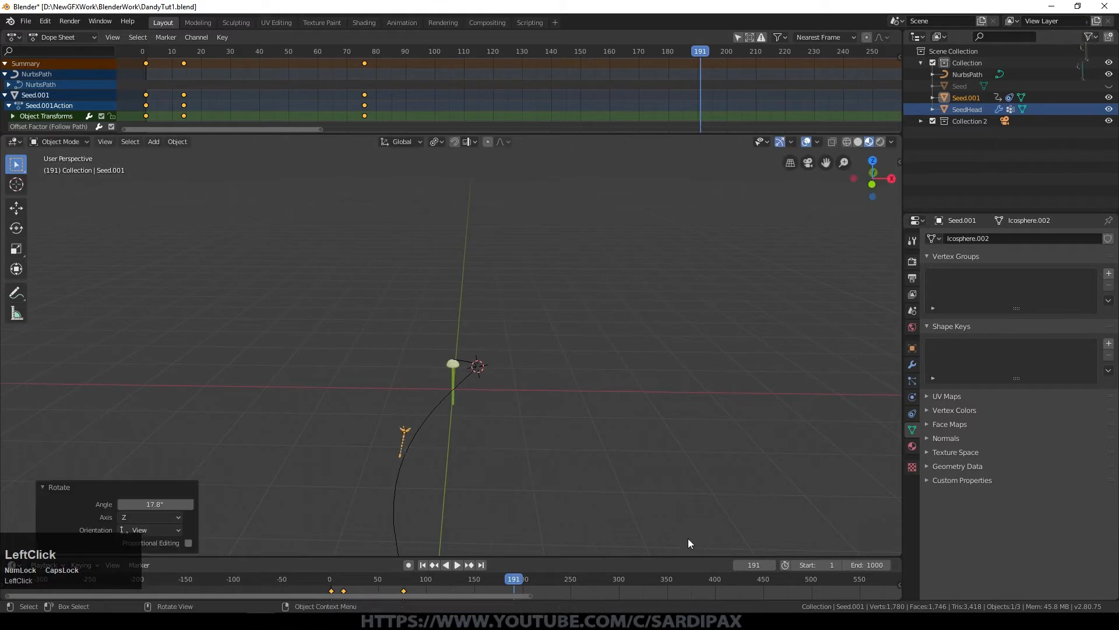
key("i")
left_click(625, 404)
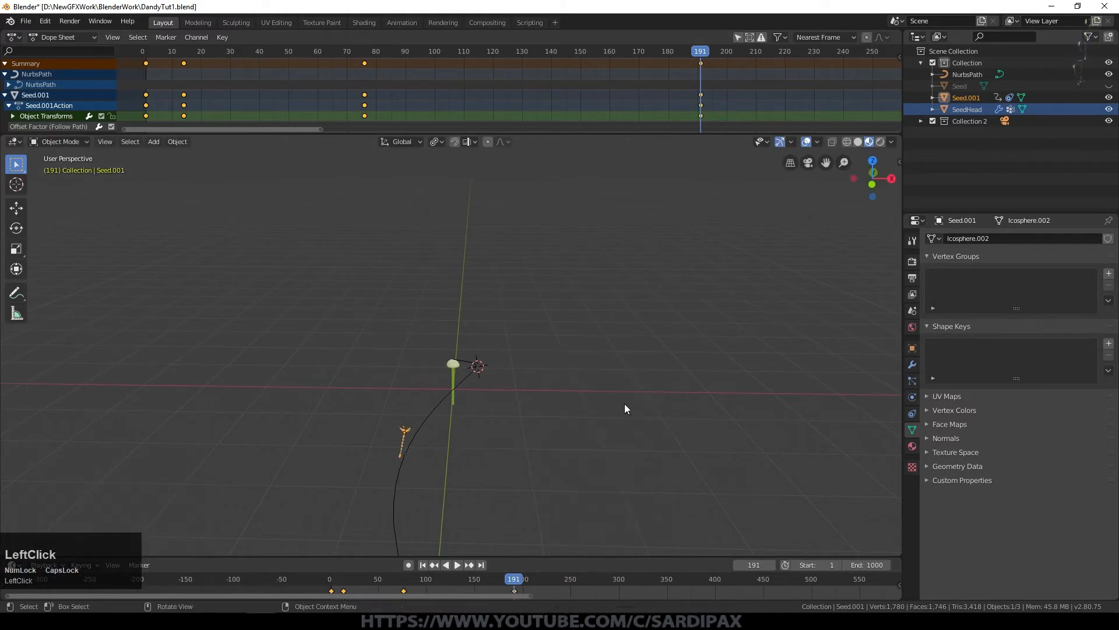
Rewind to frame 1 and play the animation to frame 37 to check the seed's sway
key("shift+Left")
scroll(493, 548, "up", 3)
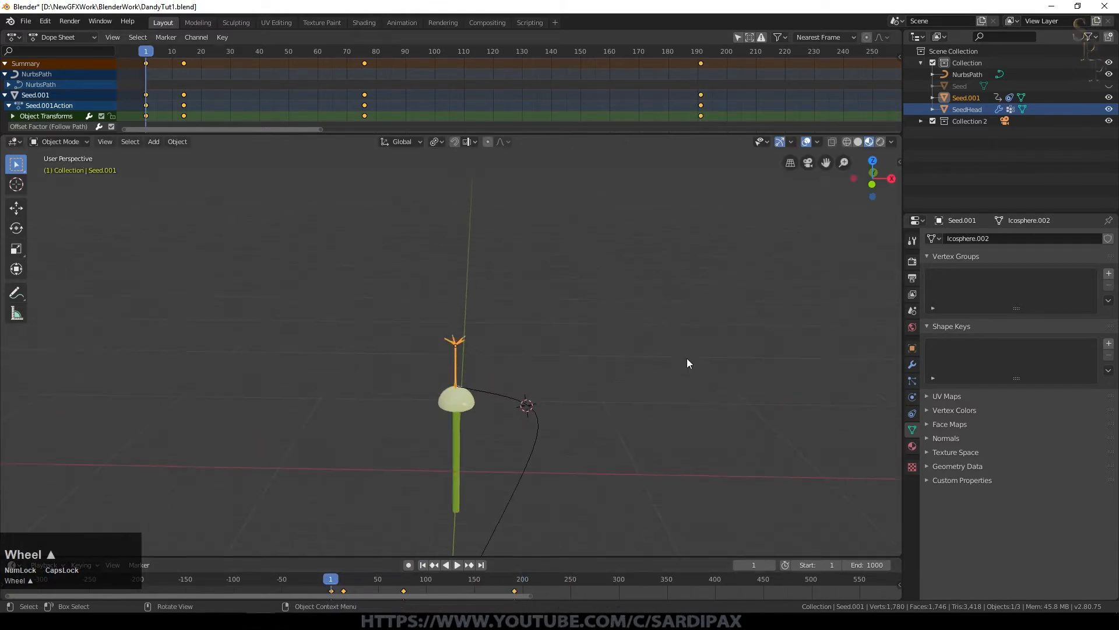
left_click(457, 568)
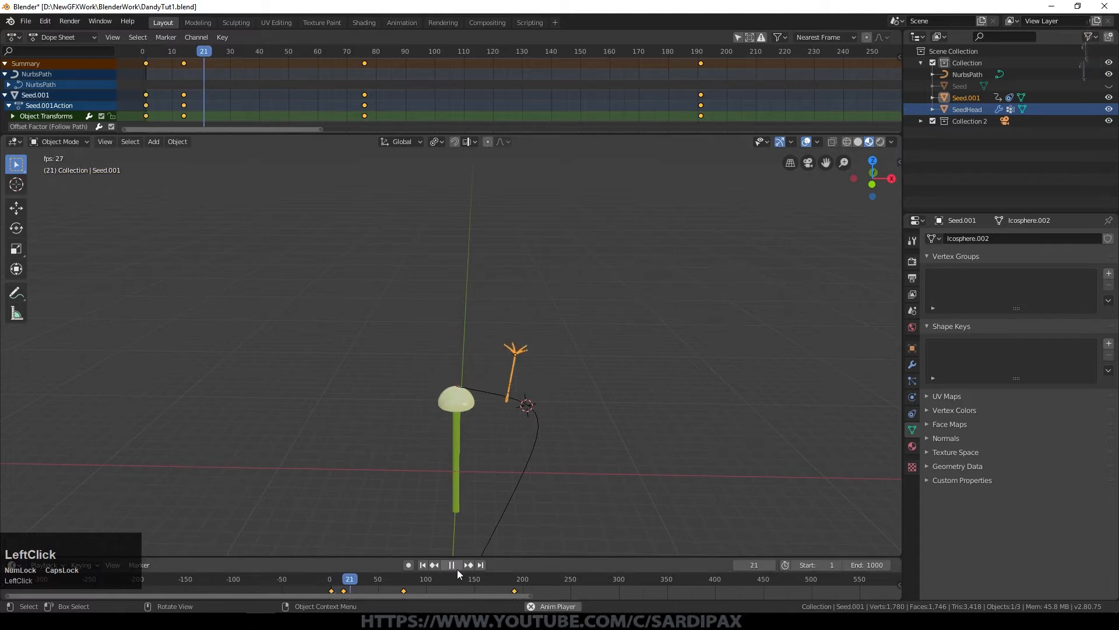
left_click(457, 569)
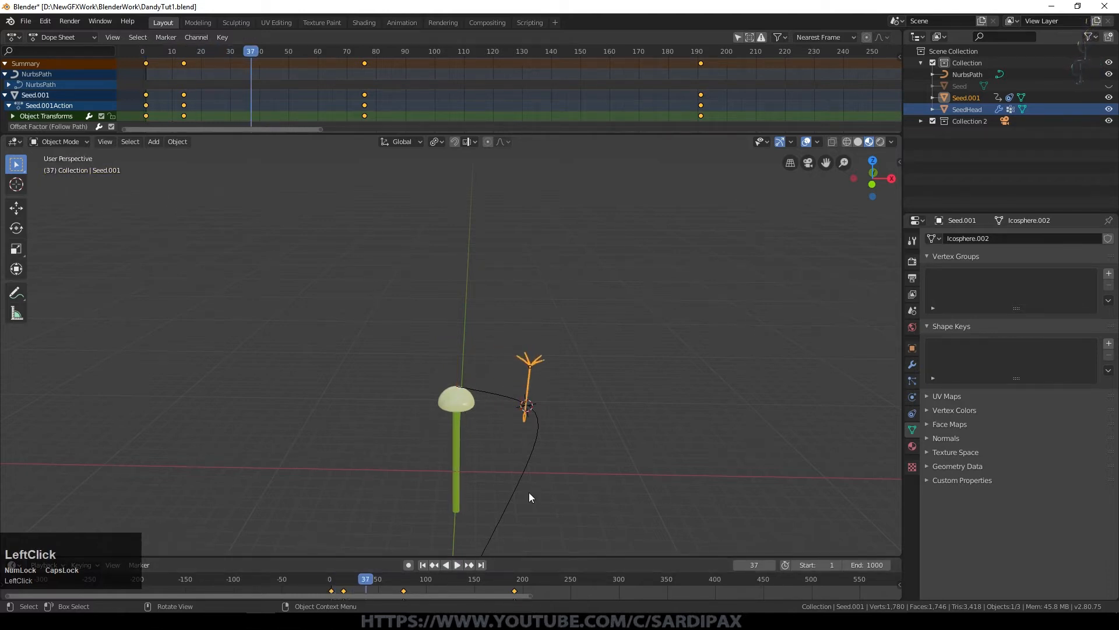
Edit the NURBS path and move its second control point, next to the dandelion head, in the top view
scroll(535, 484, "up", 1)
left_click(559, 490)
key("Tab")
middle_click_drag(558, 489, 702, 500)
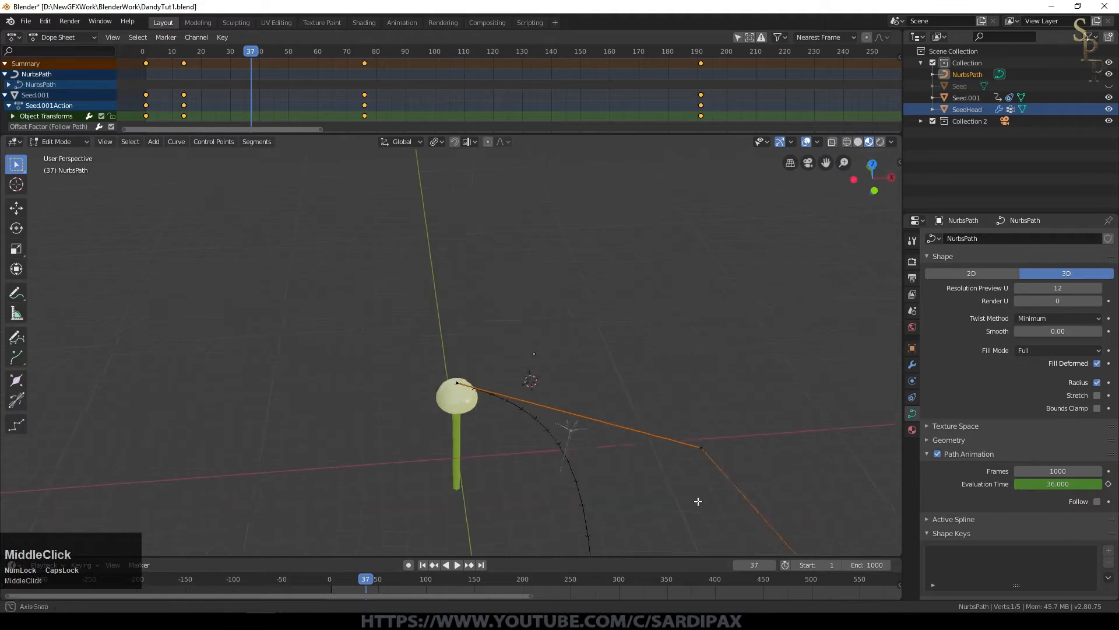
key("KP_7")
scroll(688, 479, "down", 3)
left_click(571, 402)
key("g")
left_click(553, 422)
Select all control points of the path and subdivide its segments with 2 cuts
key("a")
key("w")
right_click(600, 409)
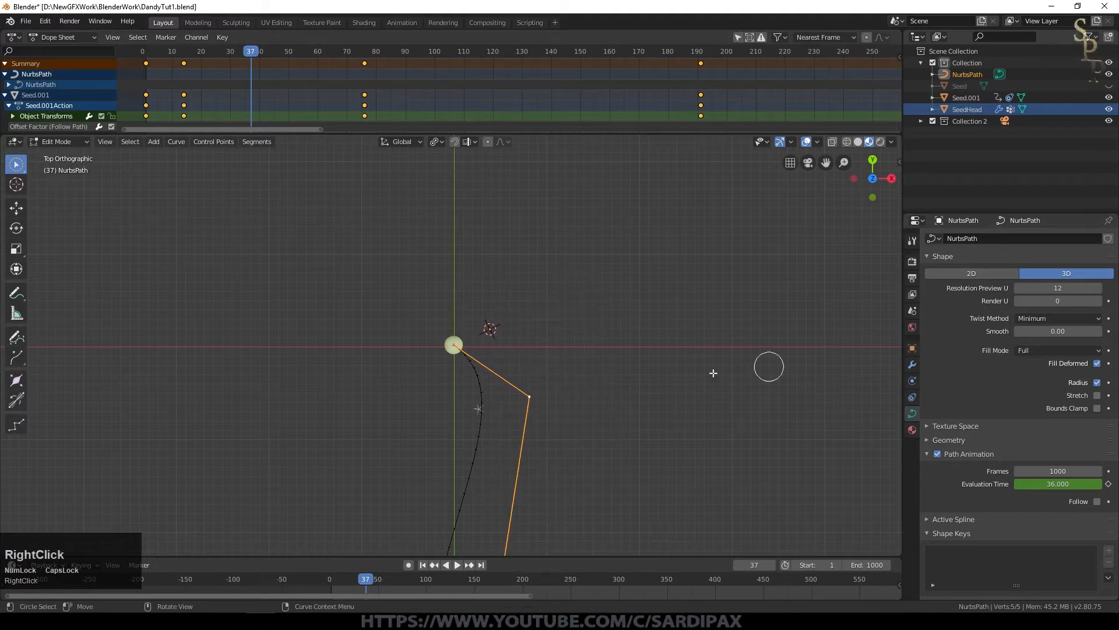
right_click(500, 411)
left_click(496, 303)
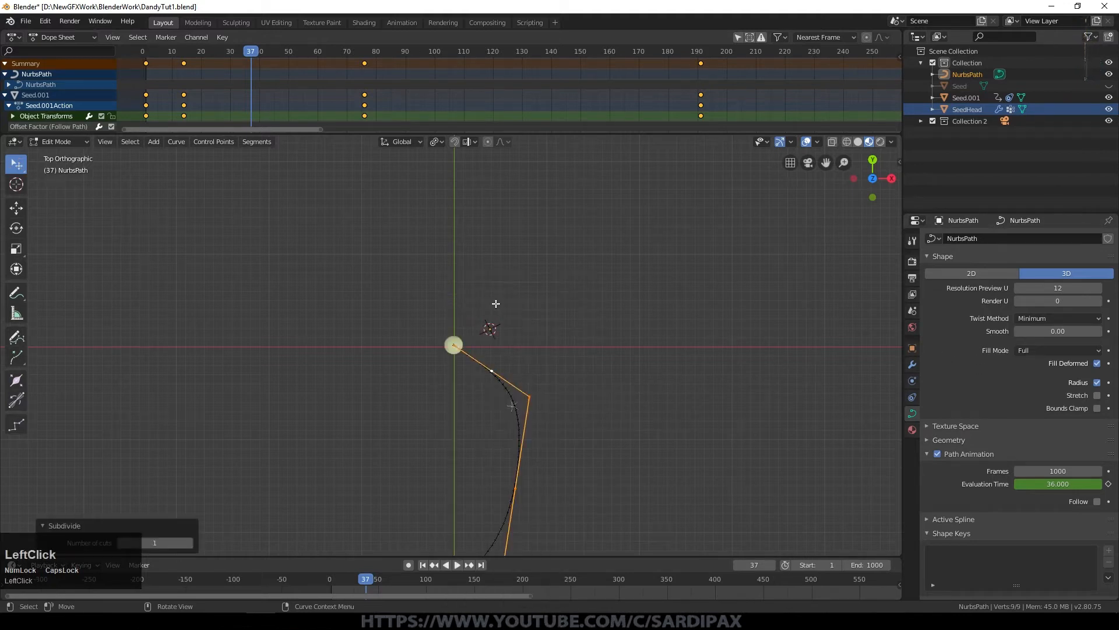
left_click(189, 543)
Move the path's first three corner control points after the dandelion head to reshape the flight curve, and leave curve editing
left_click(544, 395)
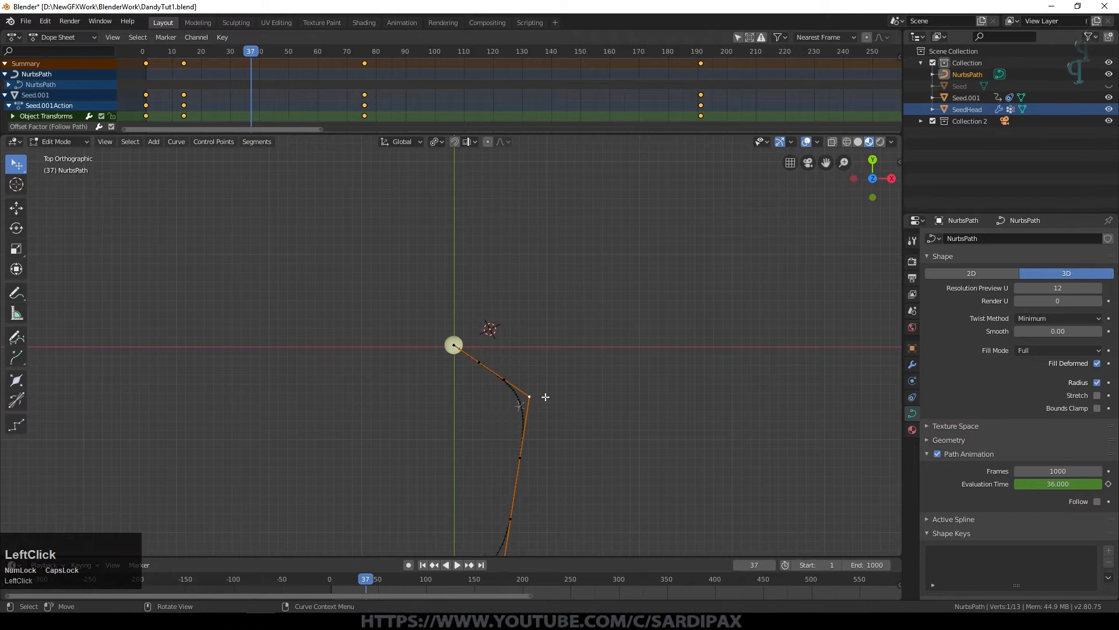
key("g")
left_click(539, 408)
middle_click_drag(615, 465, 665, 432)
left_click(664, 431)
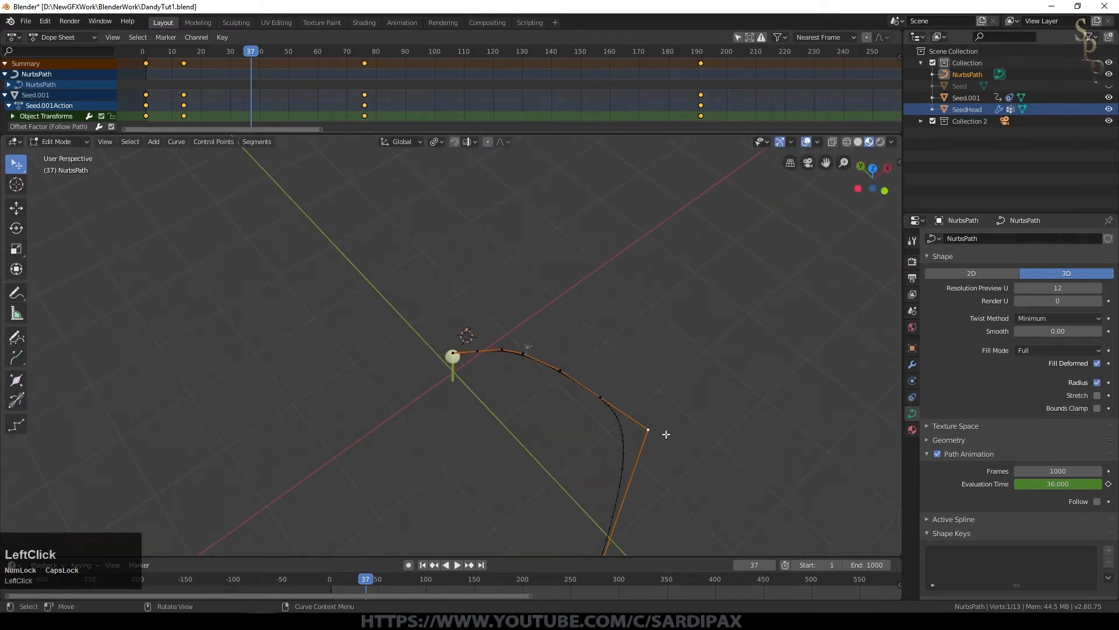
key("g")
left_click(662, 452)
scroll(567, 474, "down", 3)
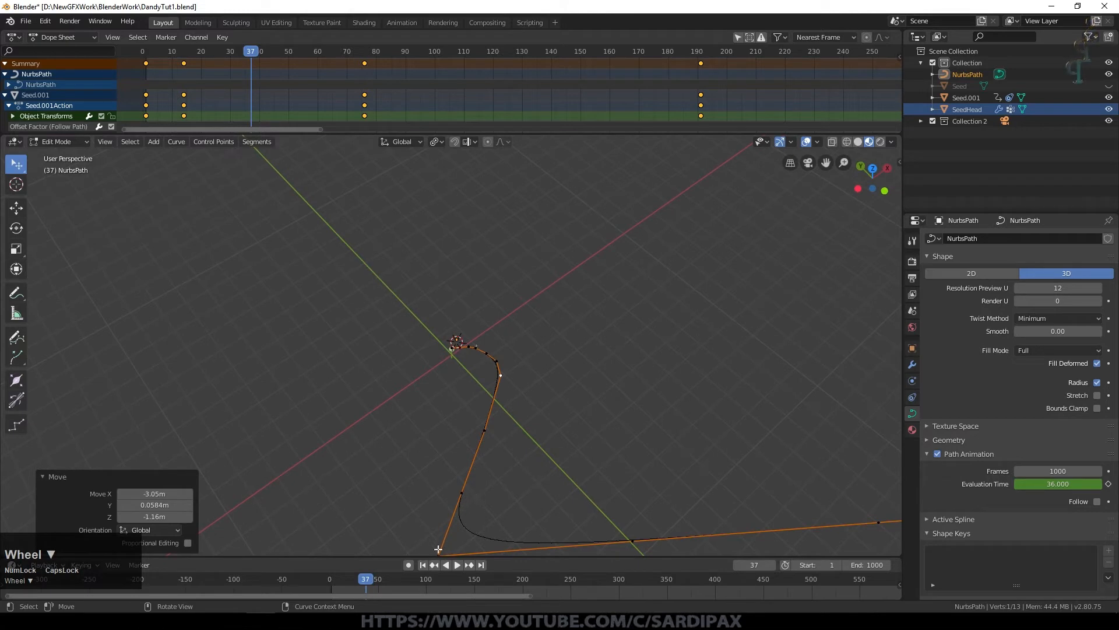
key("g")
left_click(508, 510)
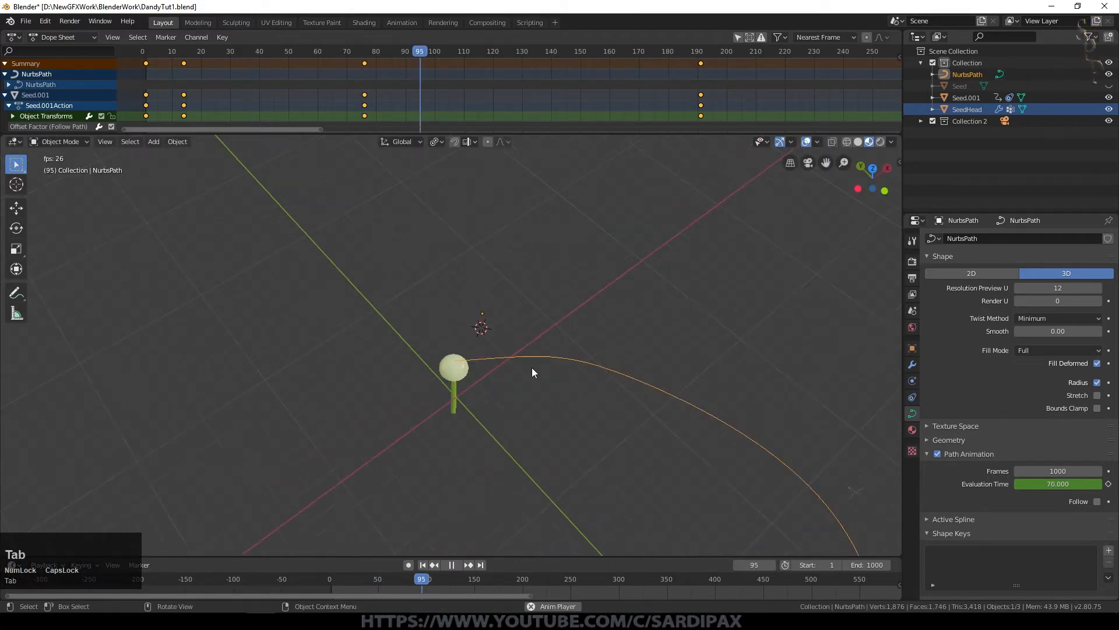
Play the seed's flight along the reshaped path from a lower angle, and rewind to frame 1
middle_click_drag(597, 406, 540, 345)
left_click(332, 579)
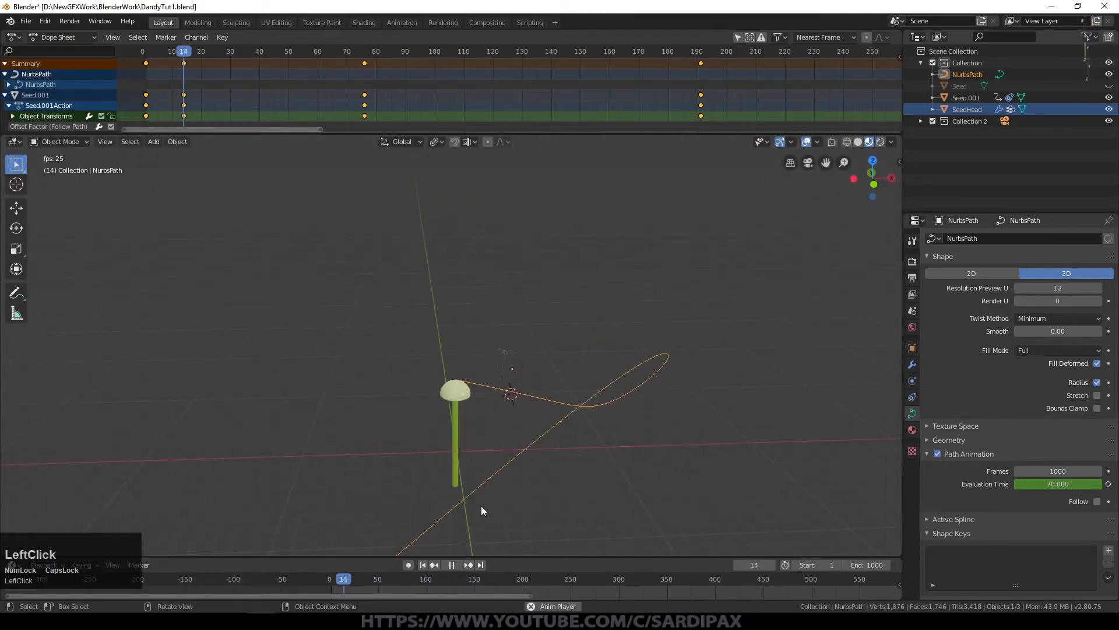
left_click(451, 564)
left_click(423, 565)
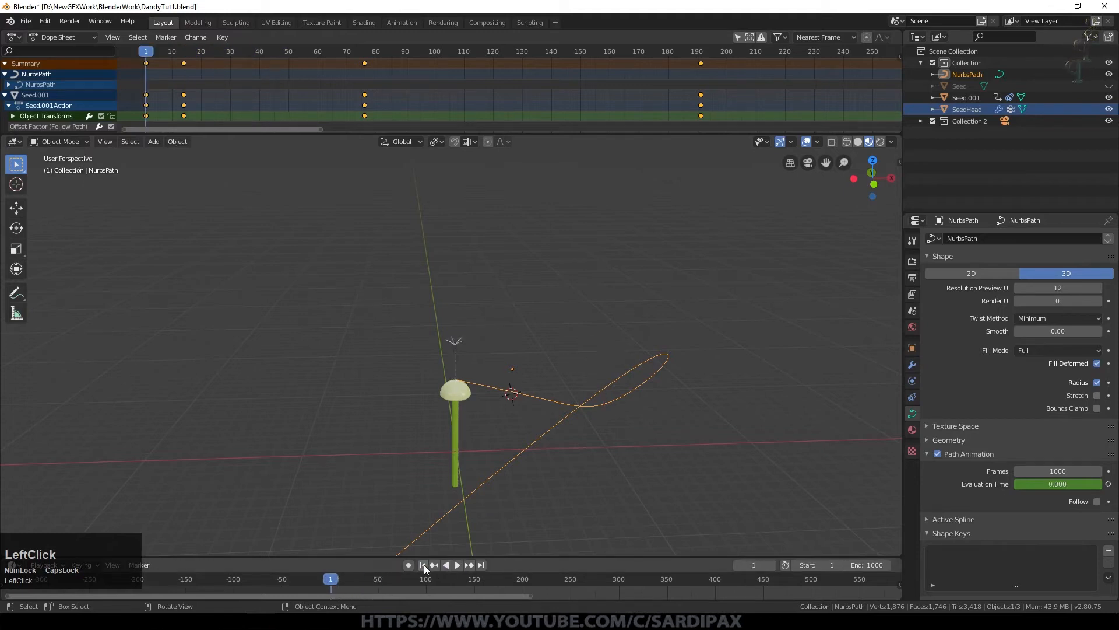
Select the flying seed, go to its keyframe at frame 14, tilt it further and update its rotation keyframe
left_click(463, 366)
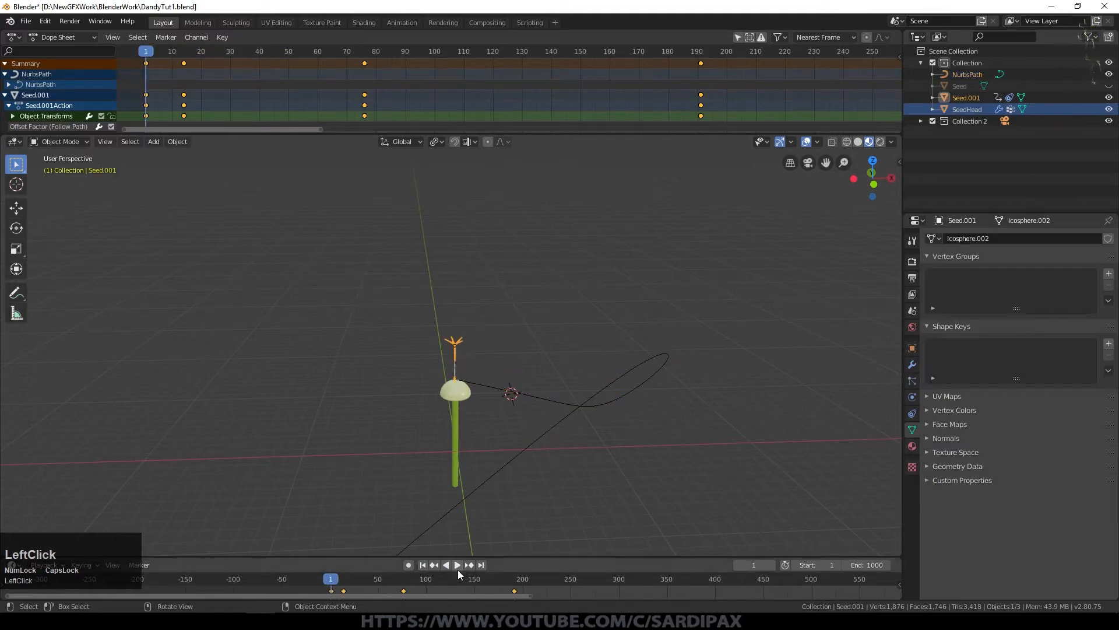
scroll(484, 507, "up", 2)
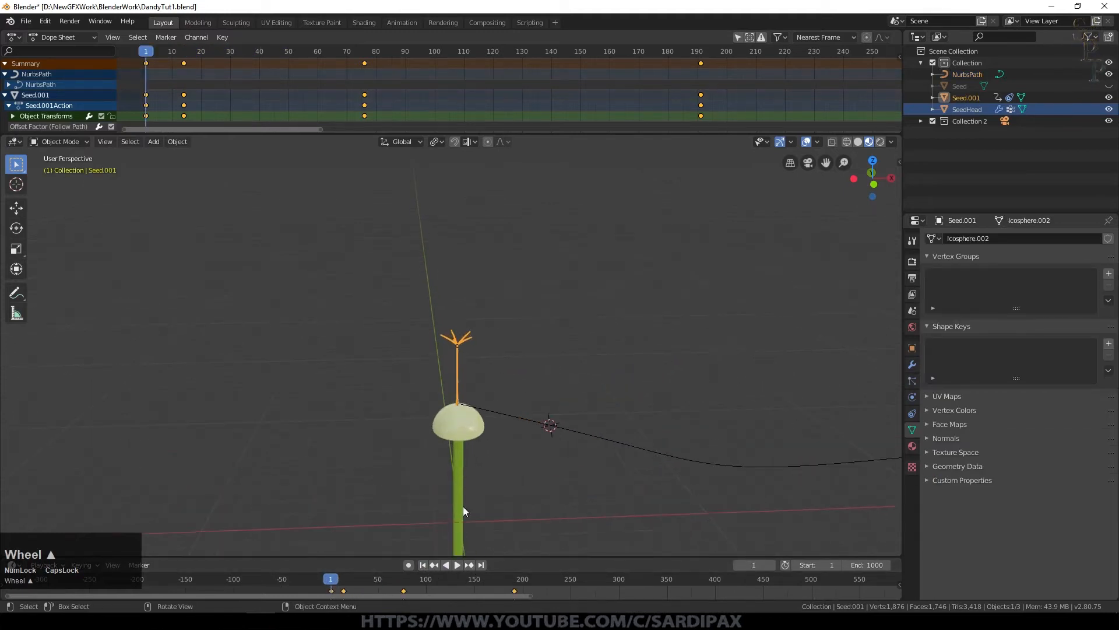
left_click(469, 564)
key("r")
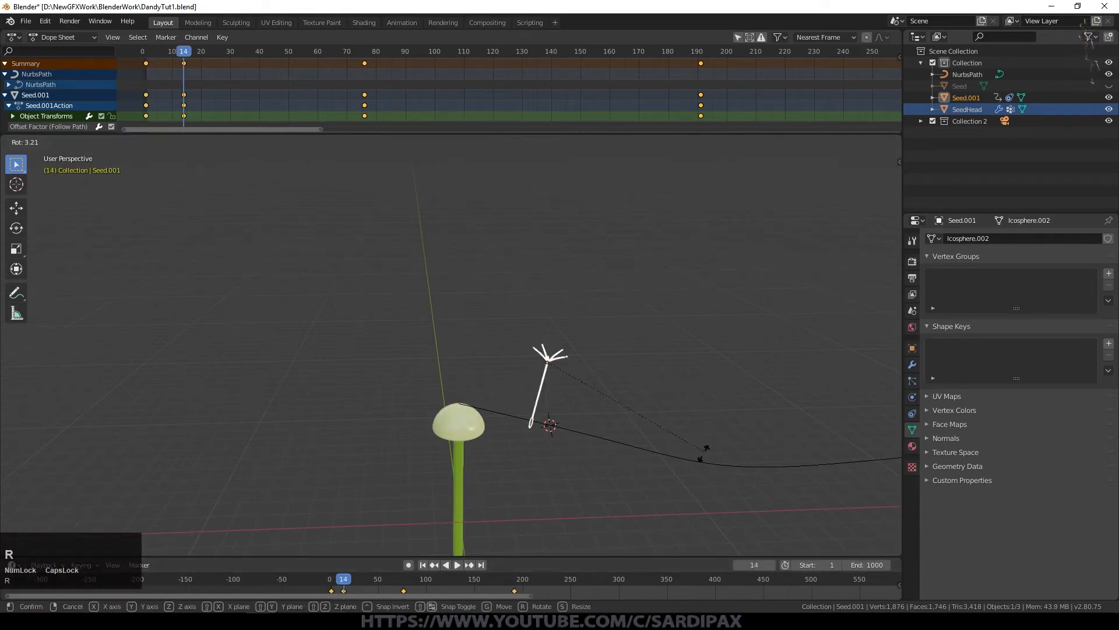
left_click(655, 479)
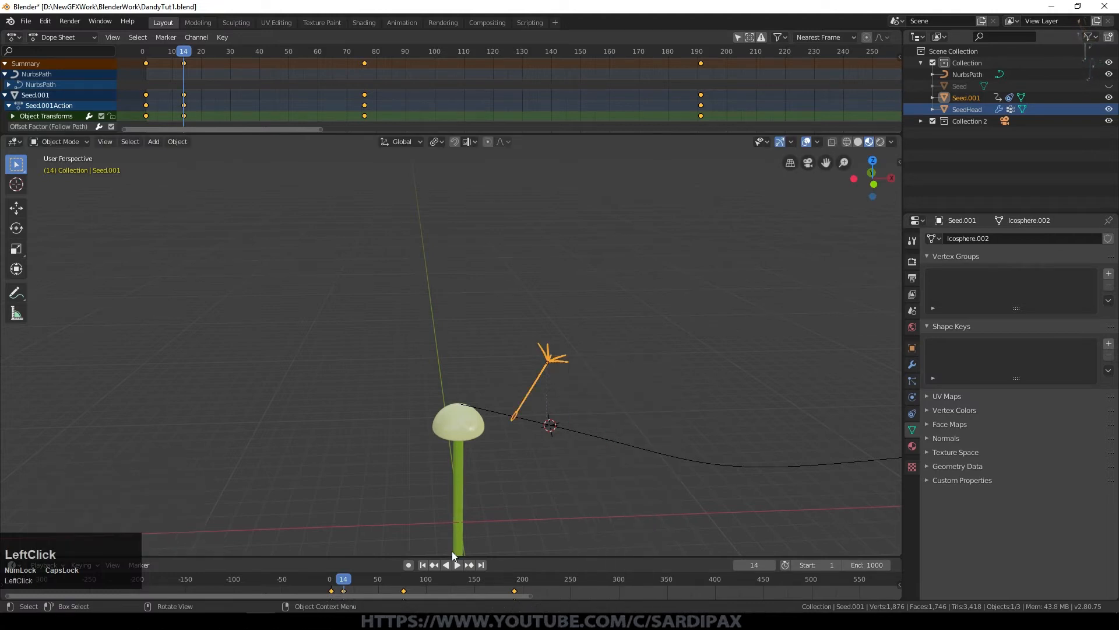
At the frame 76 keyframe, rotate the seed by -29.6° and insert a Rotation keyframe
left_click(470, 565)
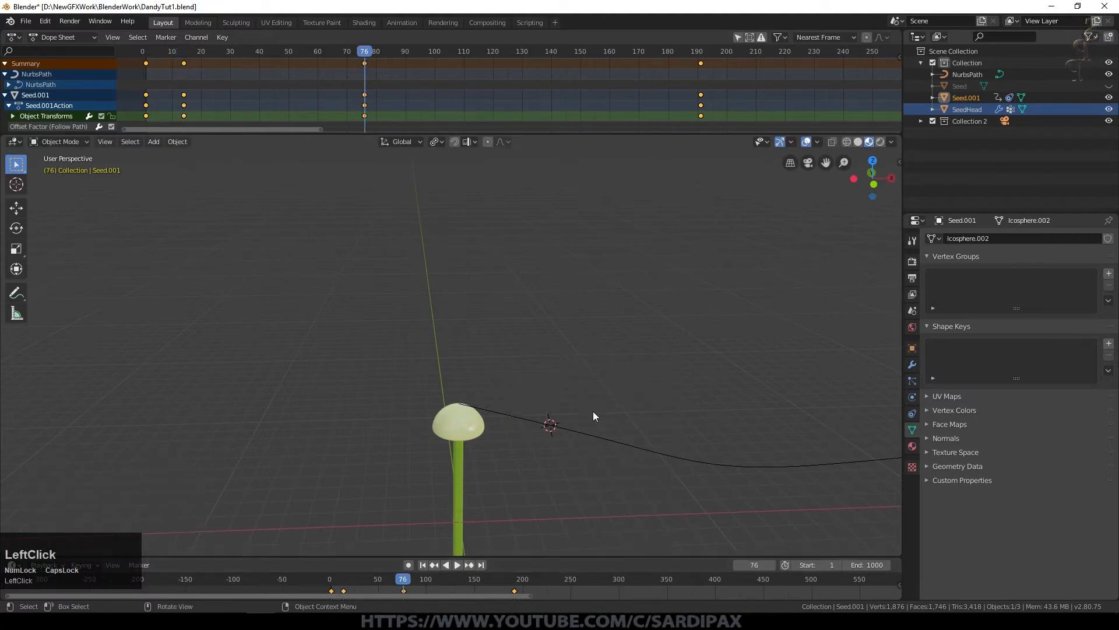
scroll(619, 394, "down", 4)
key("r")
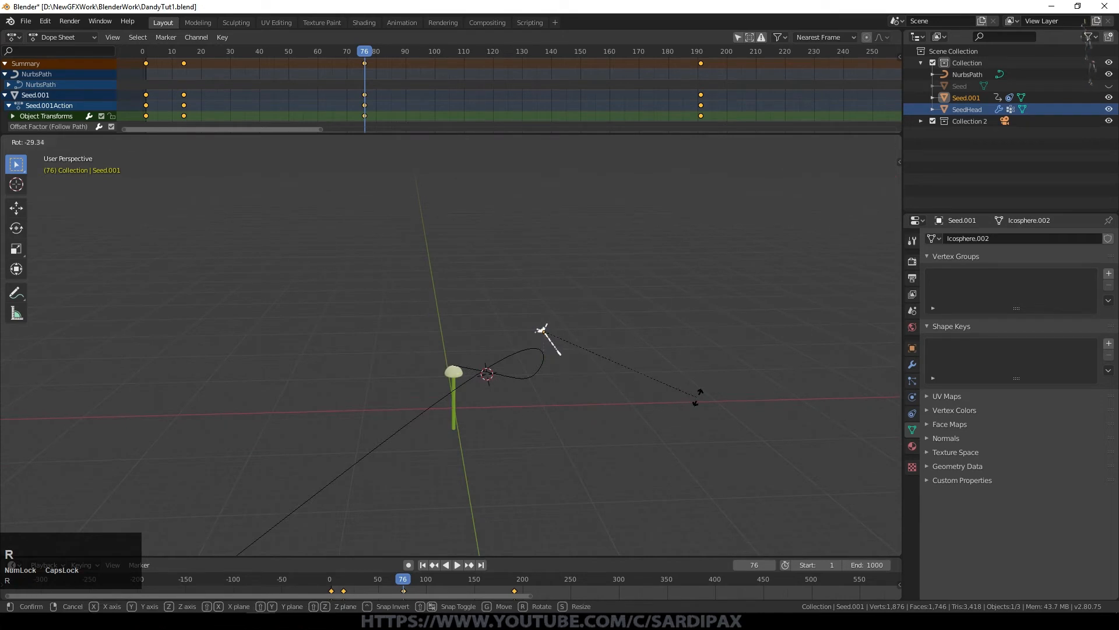
left_click(698, 396)
key("i")
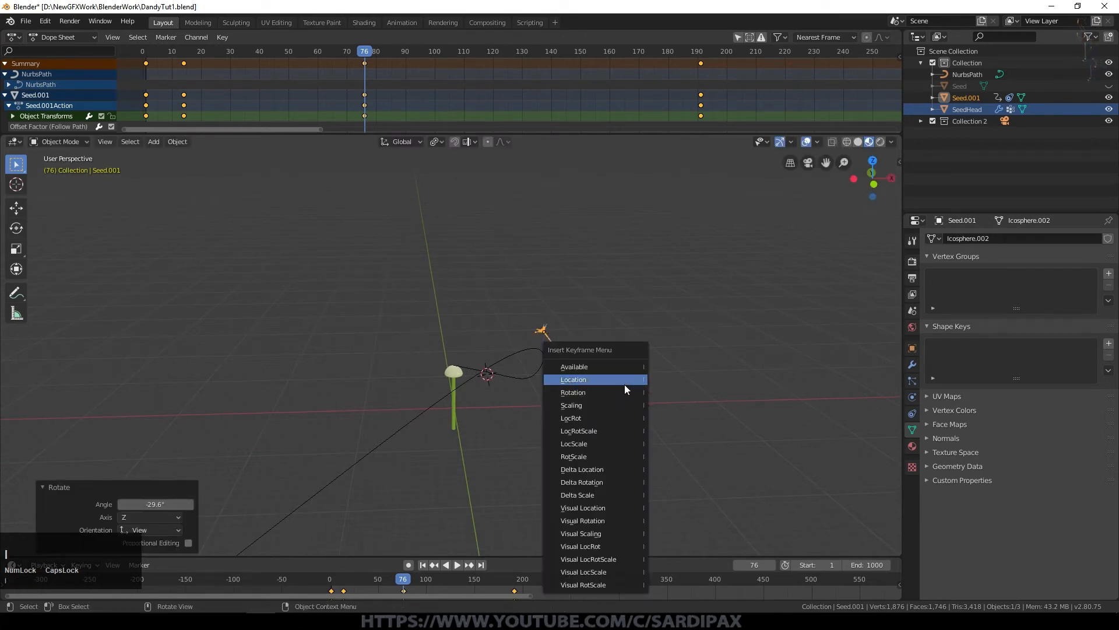
left_click(622, 393)
Play the animation from frame 1 to frame 134 to check the stronger sway, and return to frame 1
left_click(422, 564)
scroll(548, 401, "up", 3)
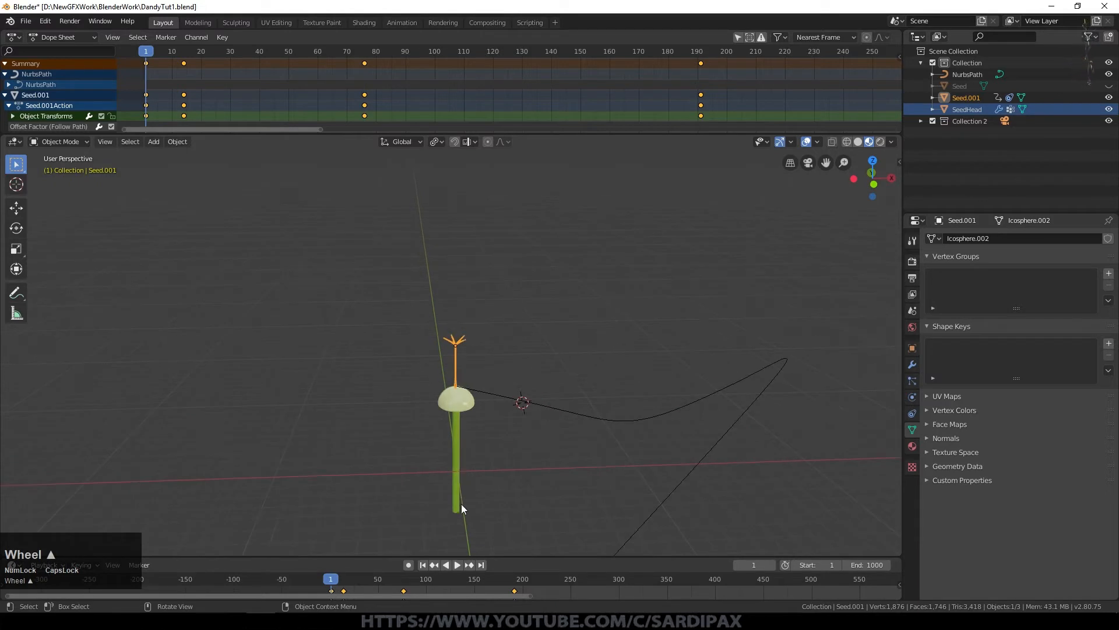
left_click(457, 564)
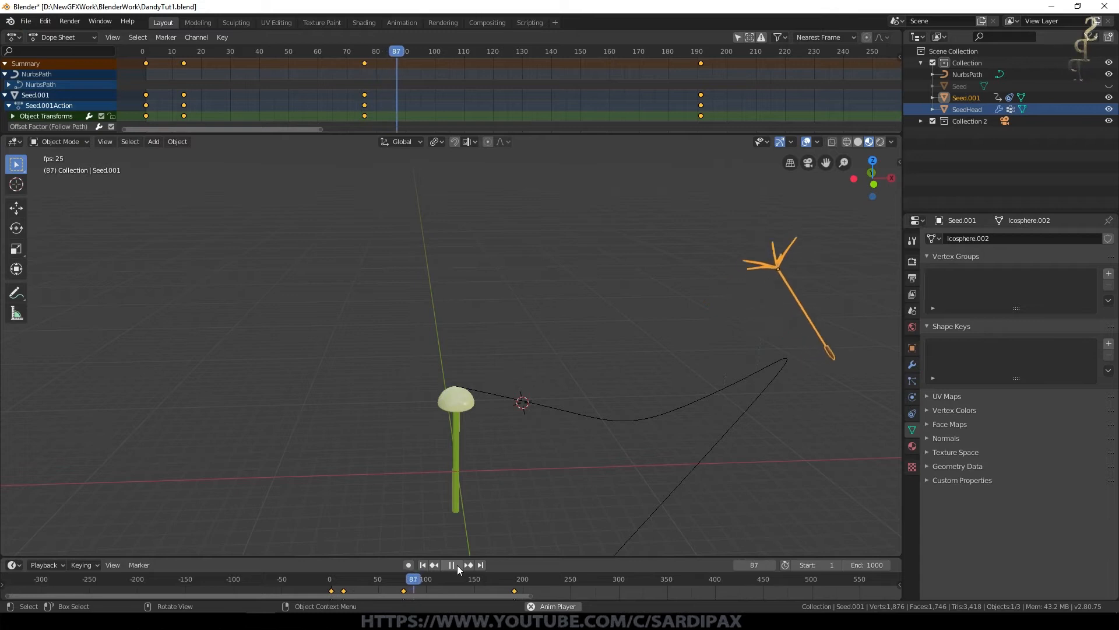
left_click(457, 565)
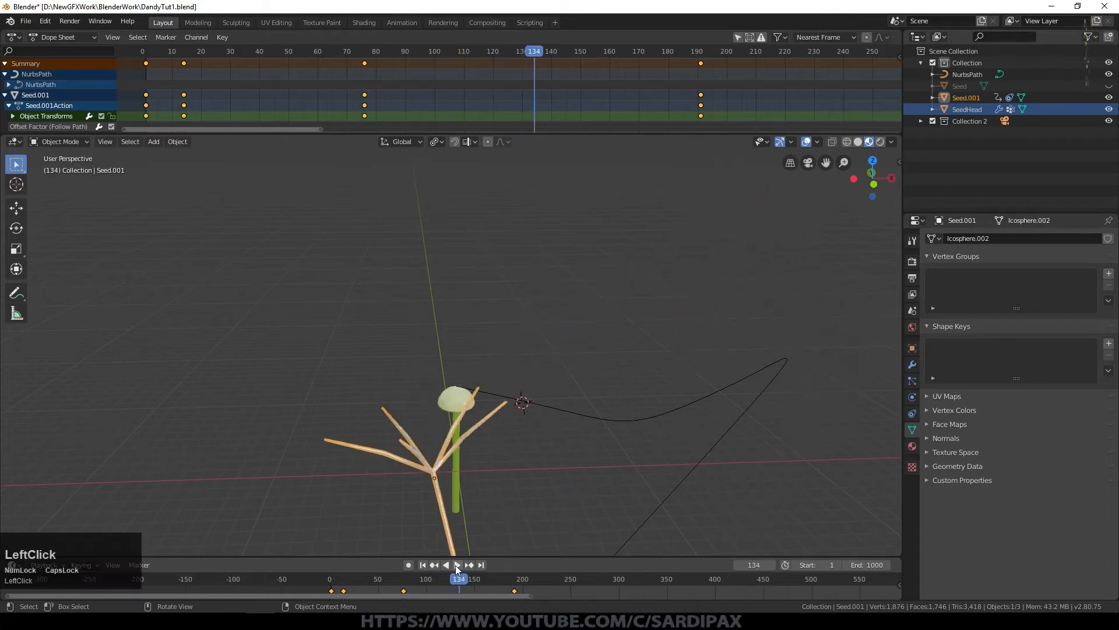
left_click(423, 565)
Duplicate the seed and place the copy beside it, offset by 0.7 m in X, -0.0765 m in Y and -0.1 m in Z
scroll(506, 380, "up", 1)
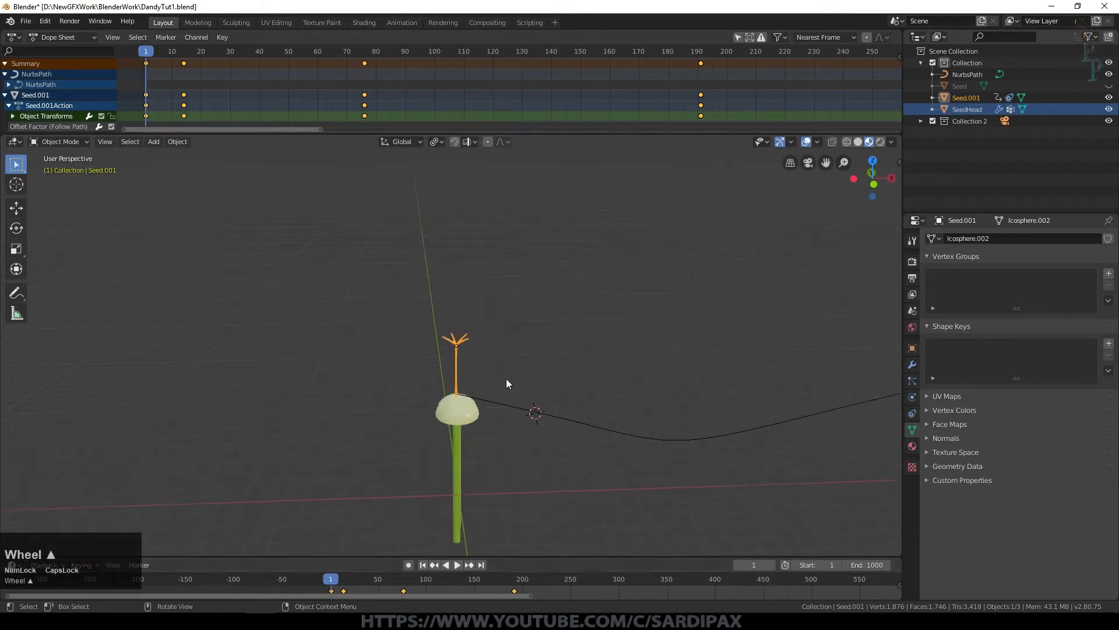
scroll(506, 383, "up", 1)
key("shift+d")
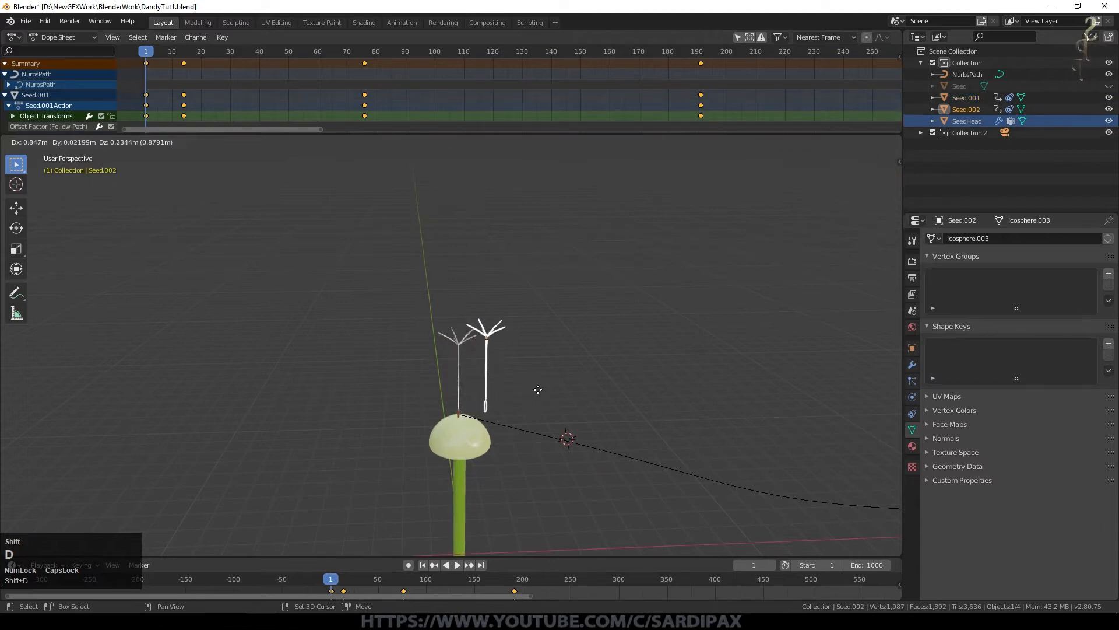
left_click(532, 401)
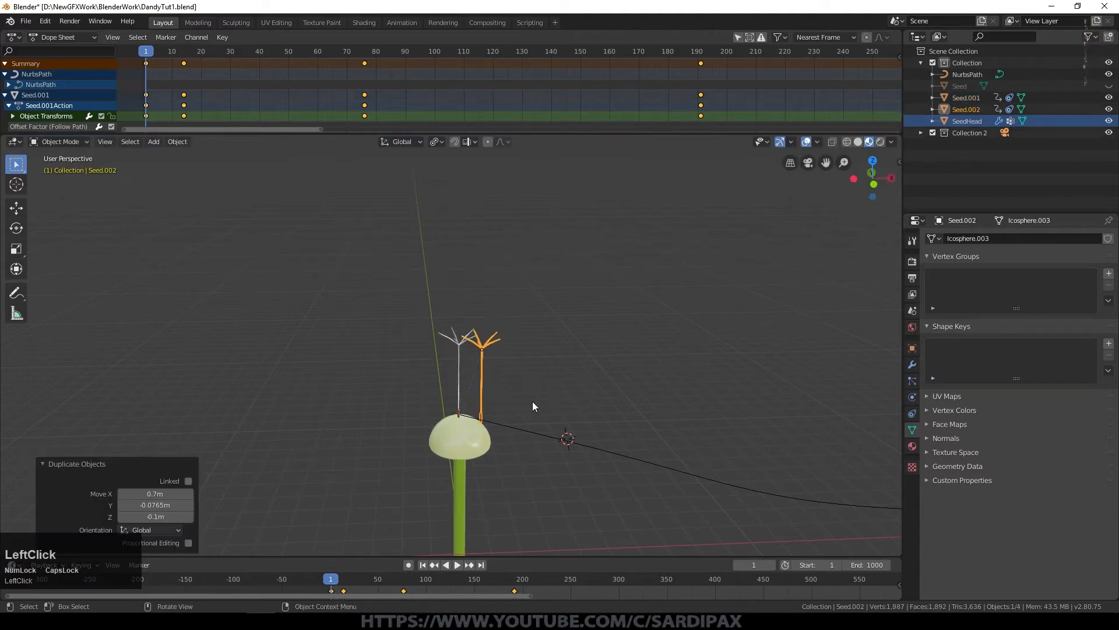
Rotate the duplicate seed from a side view and move it by 0.246 m in X, 0.957 m in Y and -0.115 m in Z
middle_click_drag(533, 401, 544, 400)
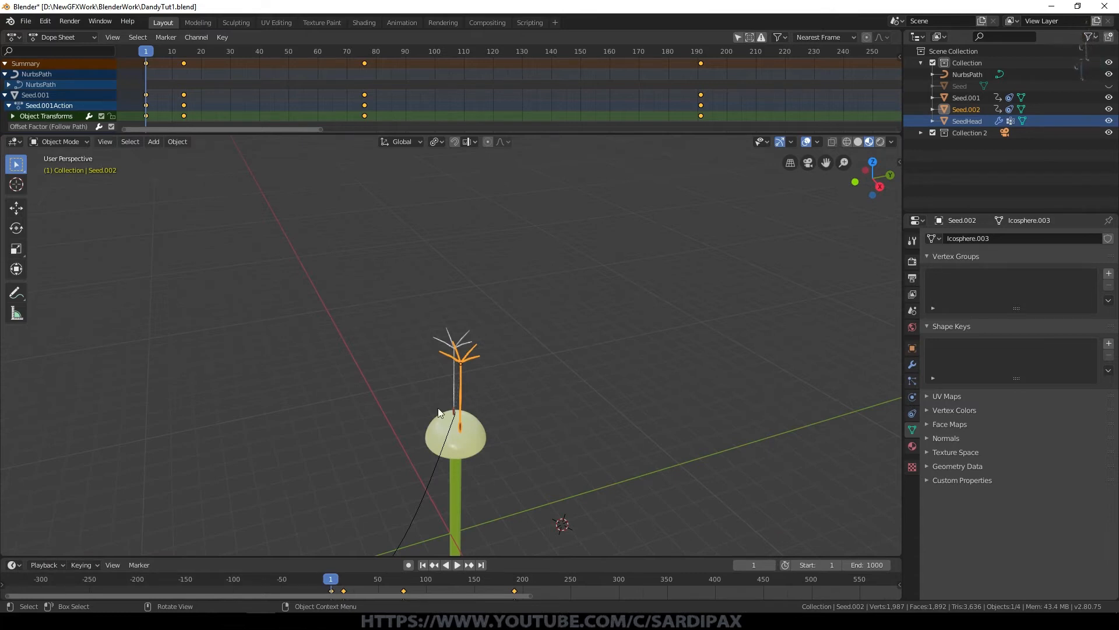
middle_click_drag(537, 462, 555, 478)
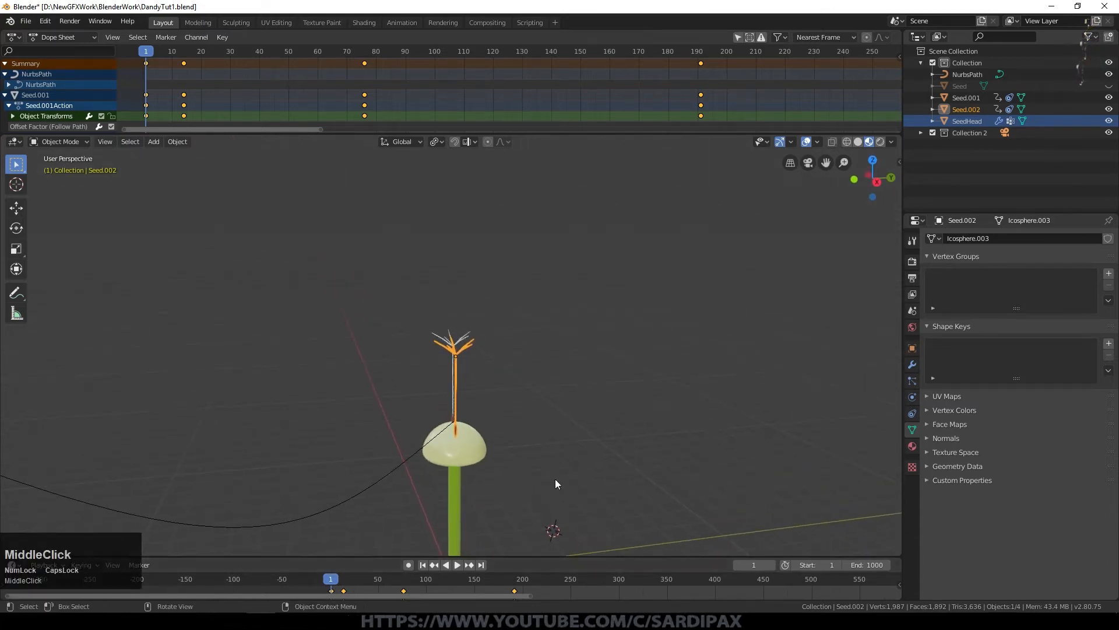
key("r")
left_click(596, 463)
key("g")
left_click(623, 464)
Tilt the duplicate seed further outward and move it 0.181 m in X, 0.0735 m in Y and -0.135 m in Z onto the head
scroll(542, 471, "up", 1)
middle_click_drag(560, 474, 578, 460)
scroll(655, 463, "up", 1)
key("r")
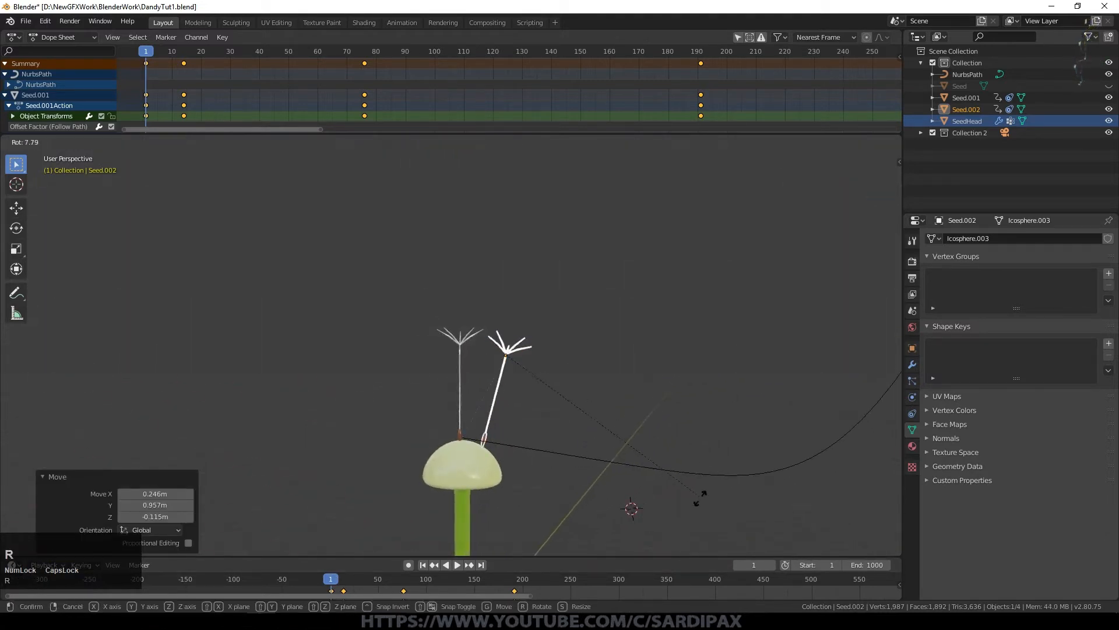
left_click(635, 442)
key("g")
left_click(524, 432)
middle_click_drag(524, 432, 617, 444)
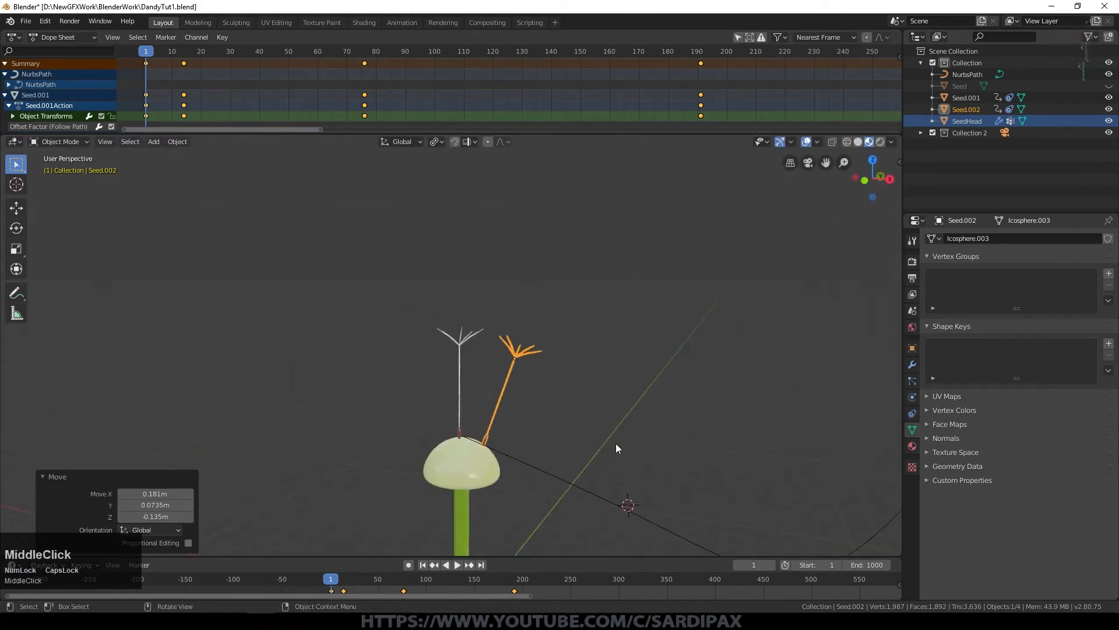
Keyframe the duplicate seed's tilted pose at frame 1 and play the animation from different views to compare both seeds, returning to frame 1
key("i")
left_click(656, 404)
middle_click_drag(656, 400, 516, 480)
left_click(457, 565)
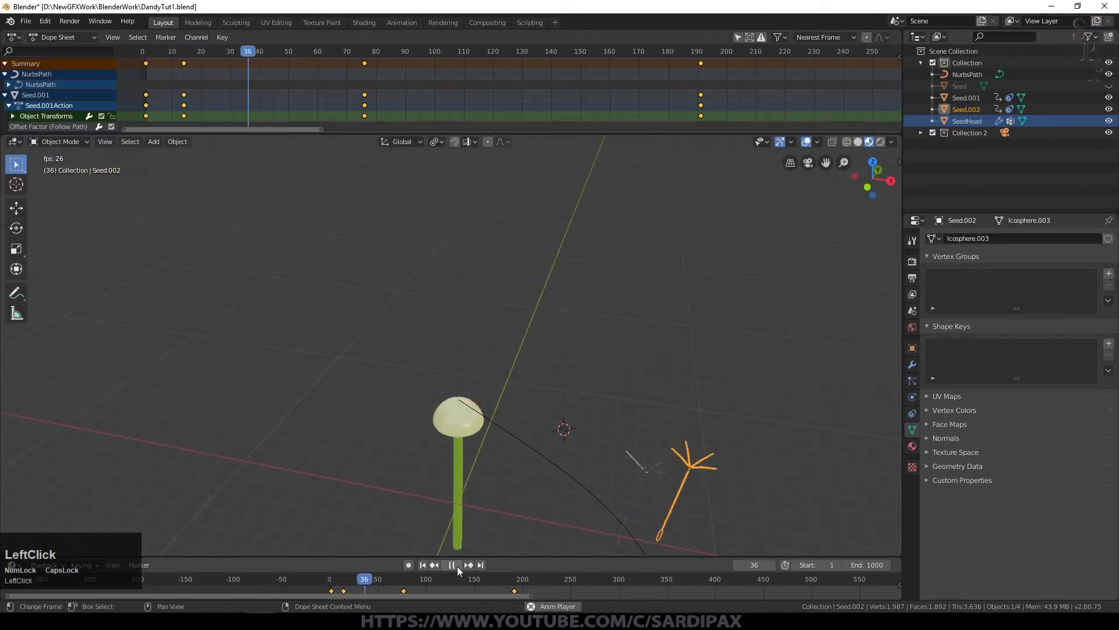
key("Escape")
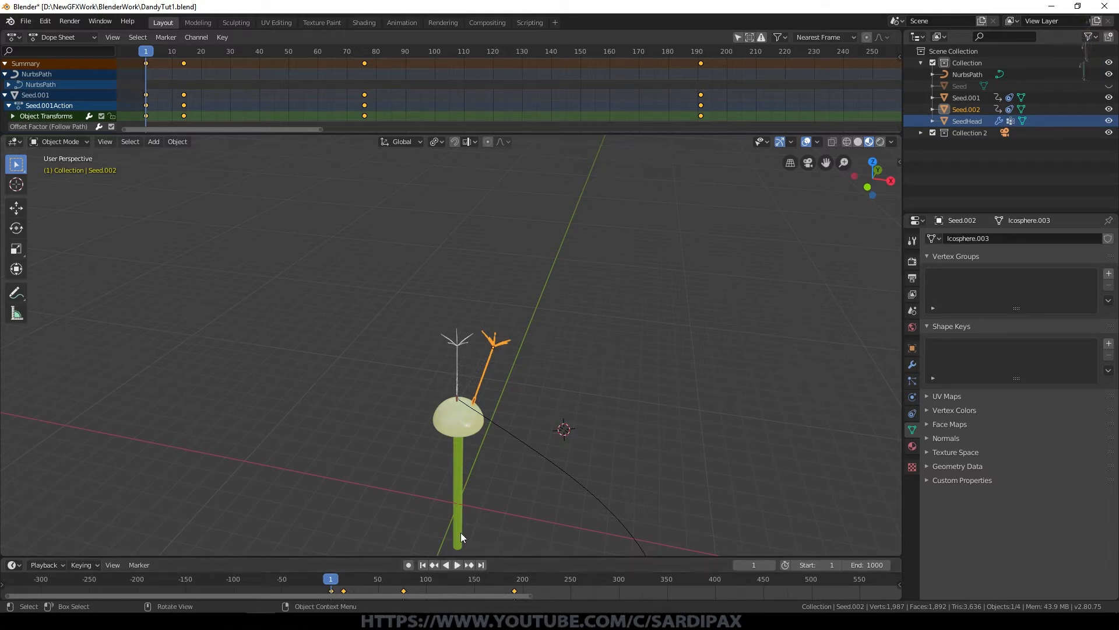
middle_click_drag(552, 424, 488, 529)
left_click(457, 565)
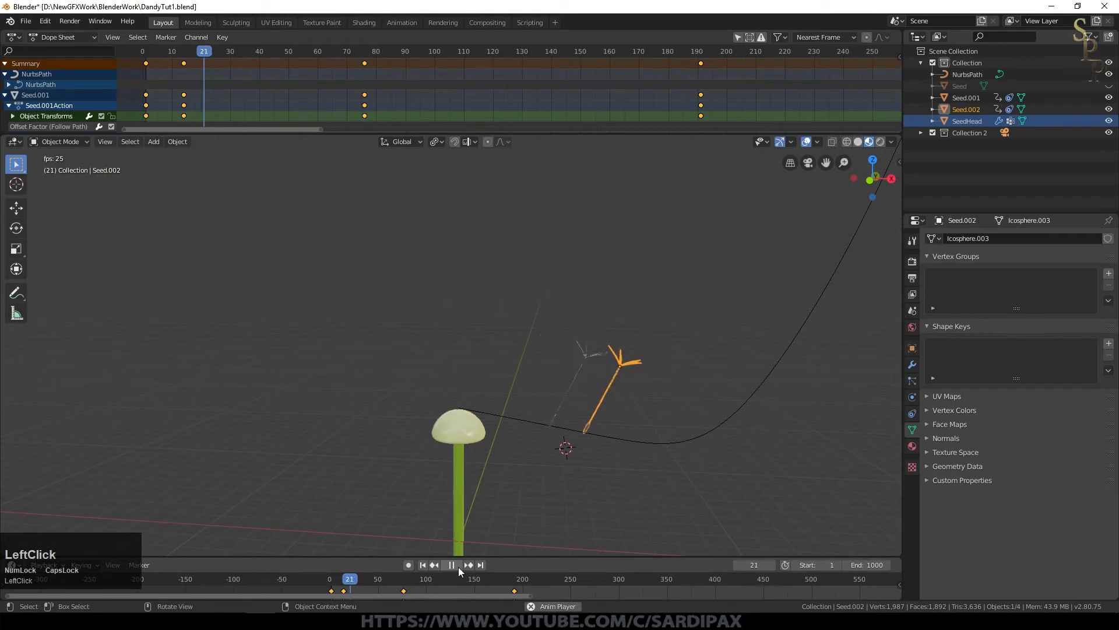
left_click(422, 564)
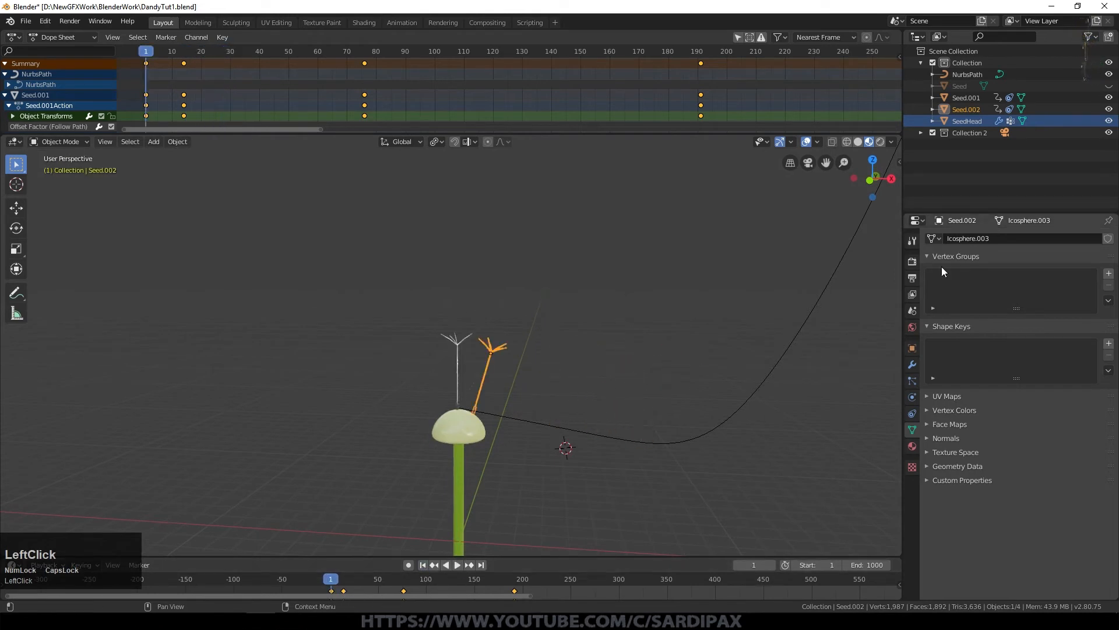
Try a Follow Path offset of 89.1 on the duplicate seed, play the animation to check its delayed departure, and return to frame 1
left_click(912, 414)
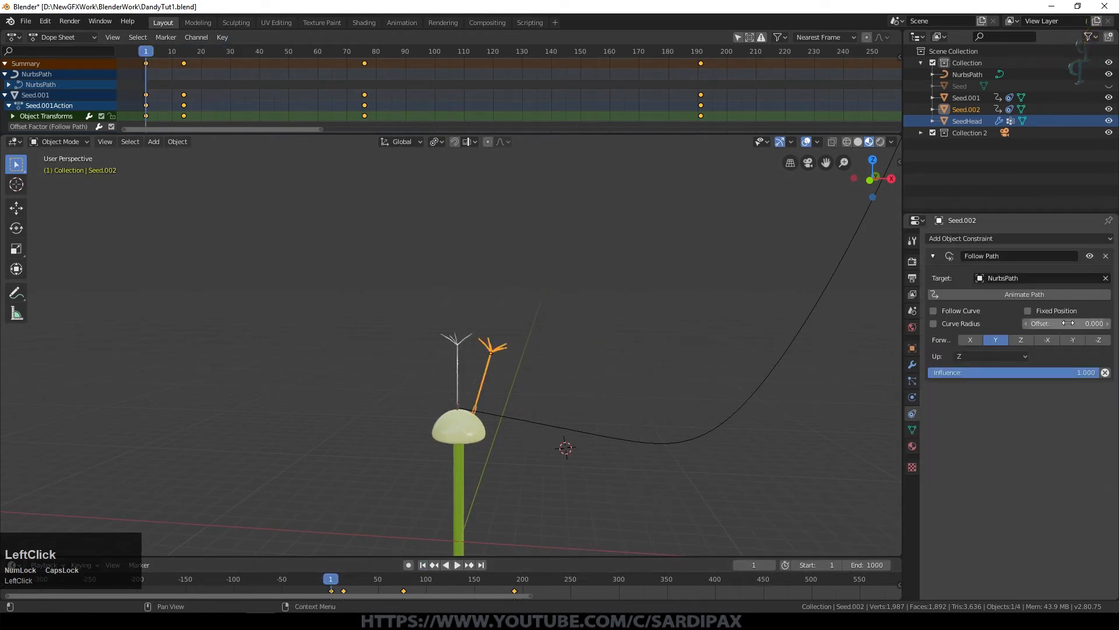
left_click_drag(1070, 323, 1090, 323)
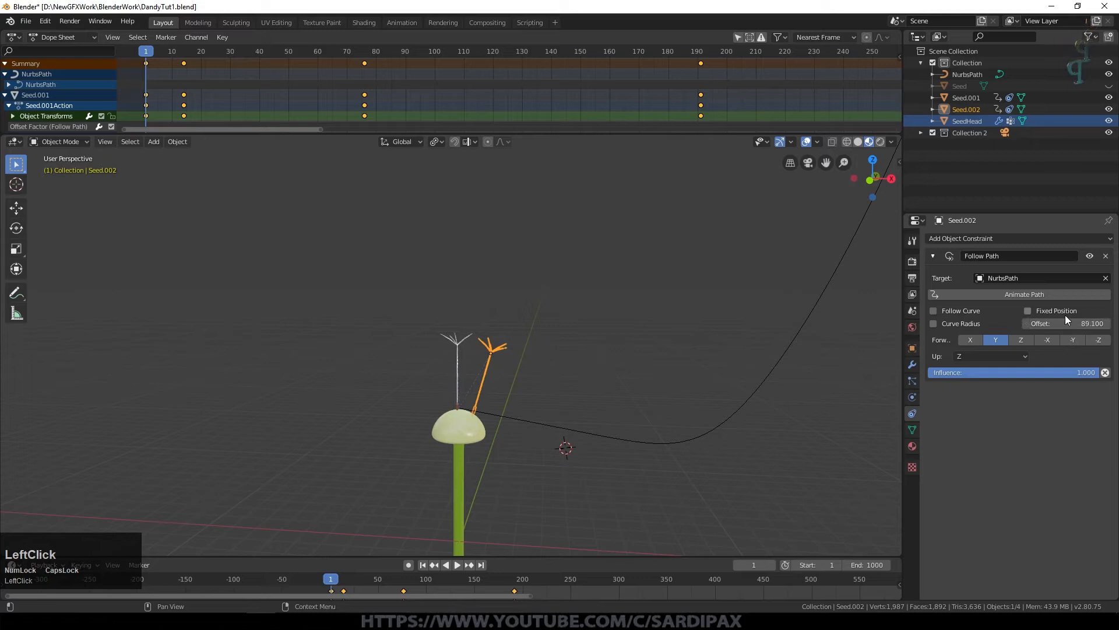
left_click(457, 564)
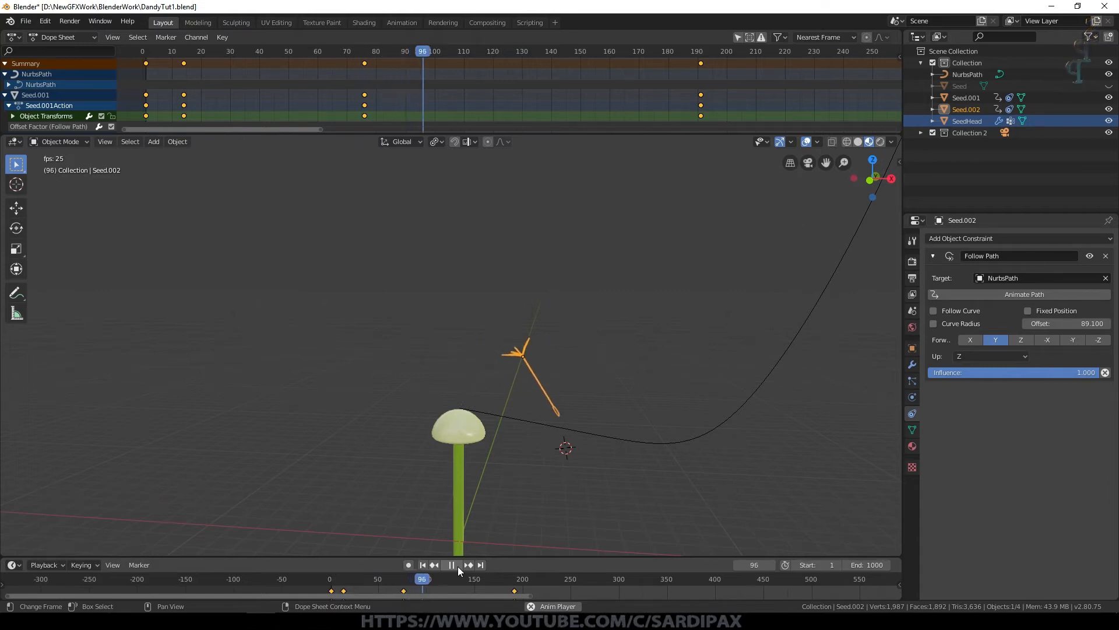
left_click(457, 566)
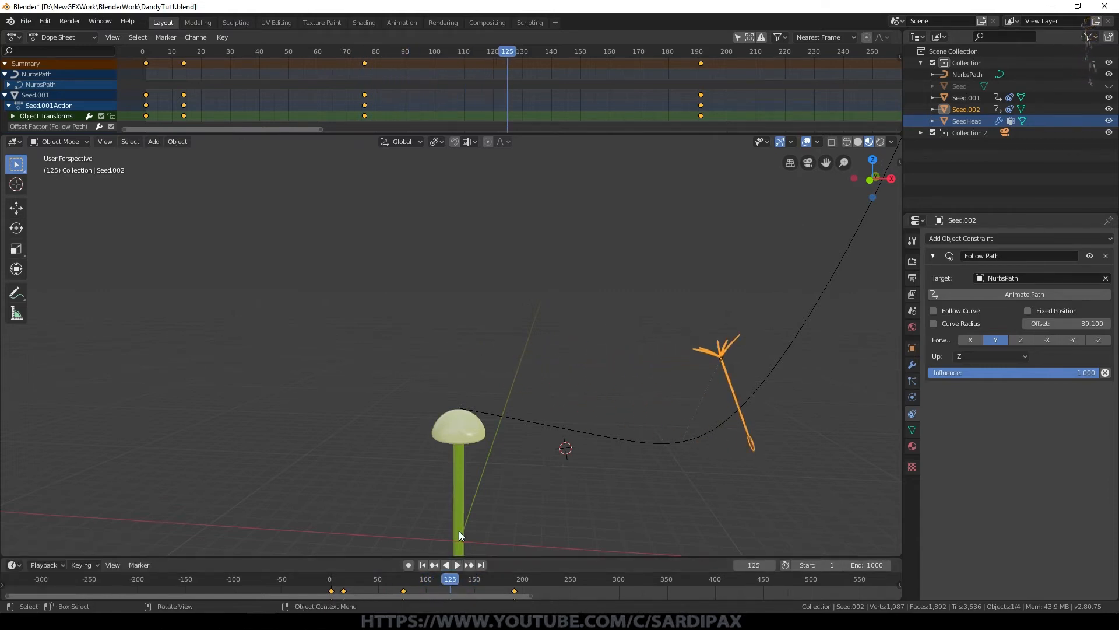
left_click(422, 565)
Set the duplicate seed's Follow Path offset to 100
left_click(1072, 323)
type("10")
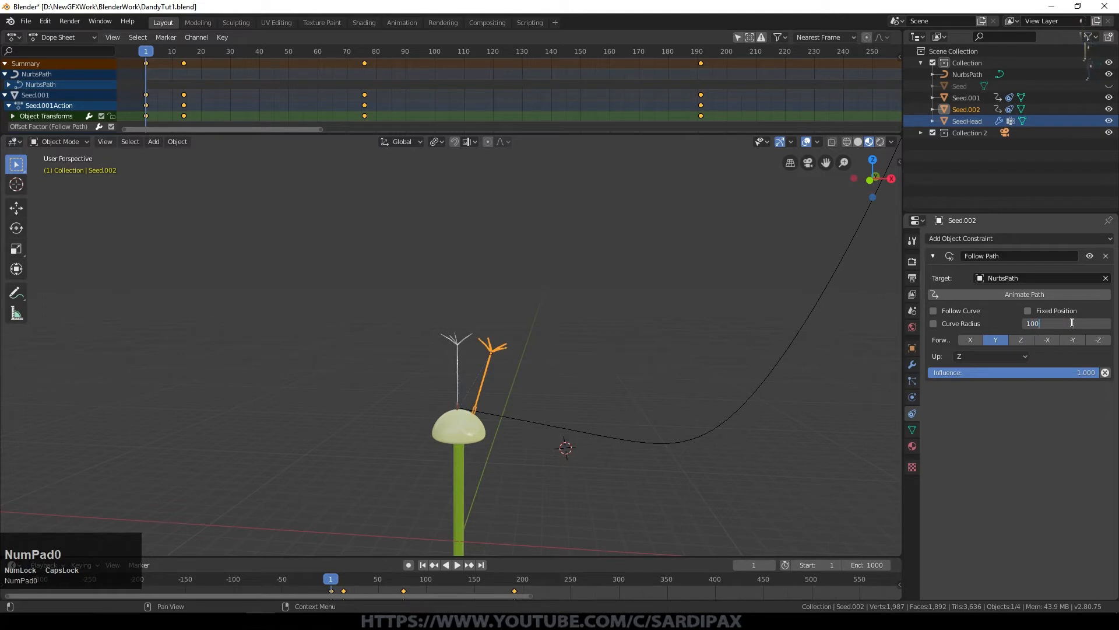
type("0")
key("KP_Enter")
Enlarge the dope sheet until both seeds' channels fit, keep Seed.002 selected, and deselect all keyframes
left_click_drag(666, 135, 676, 239)
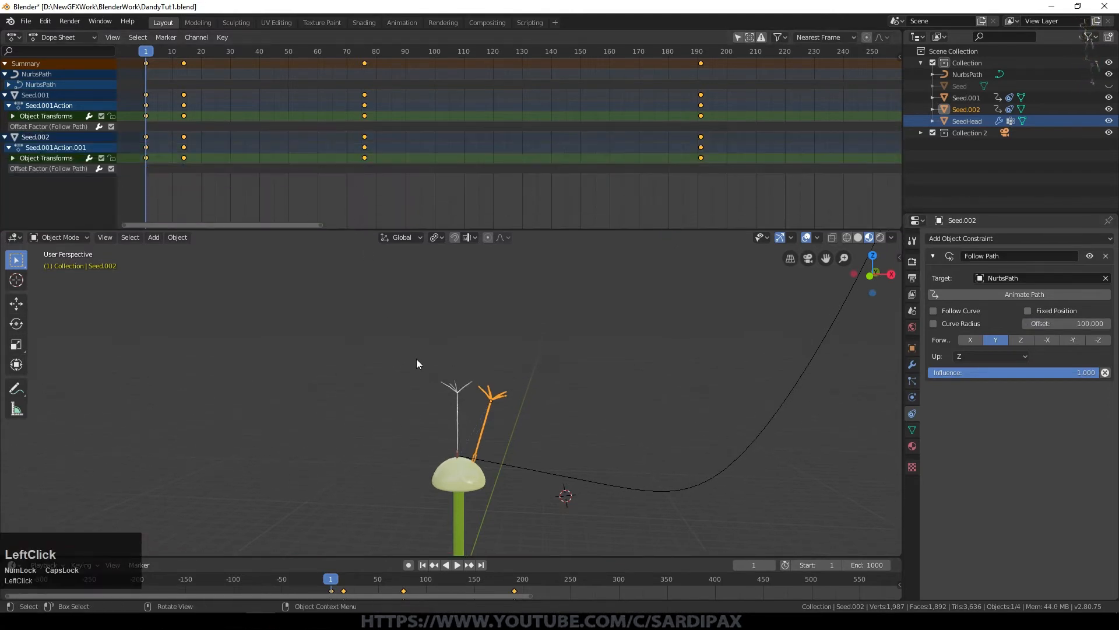
left_click(459, 407)
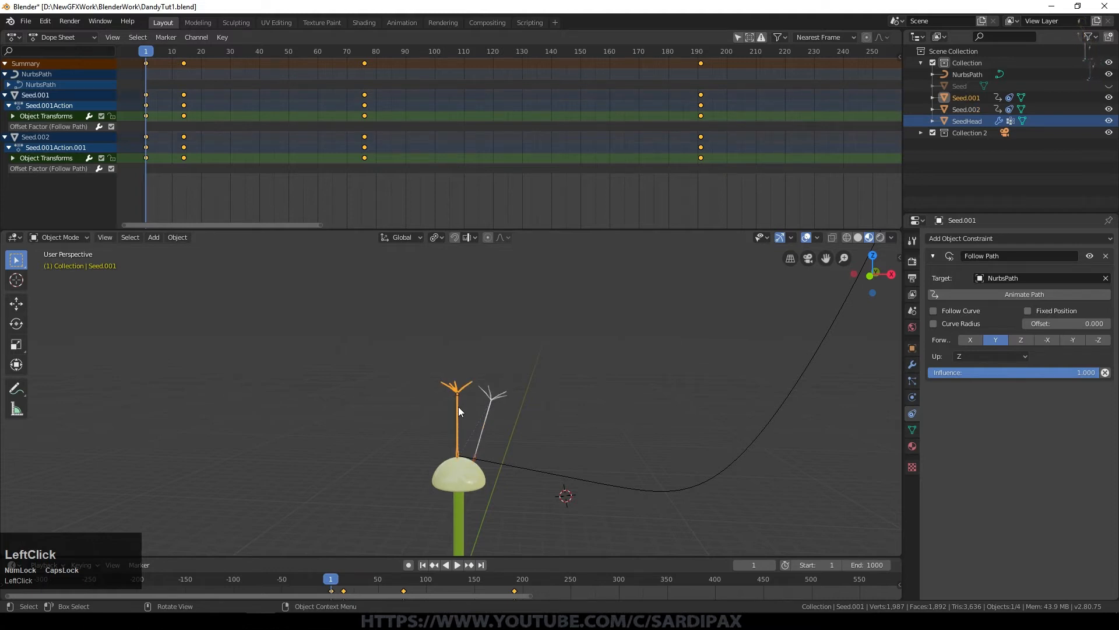
left_click(491, 401)
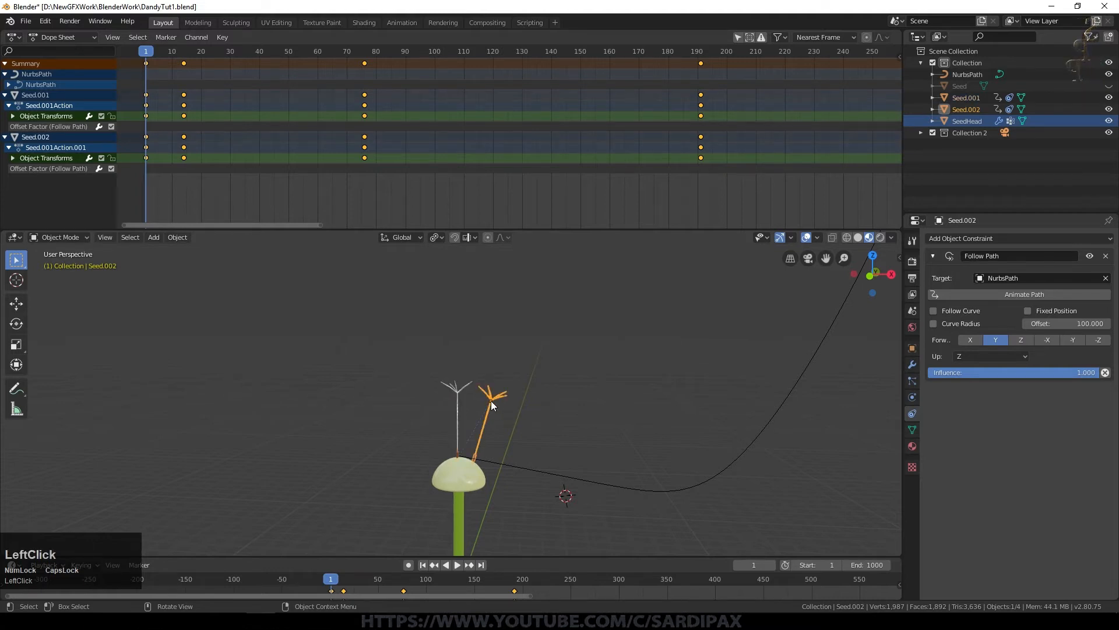
key("a")
key("a")
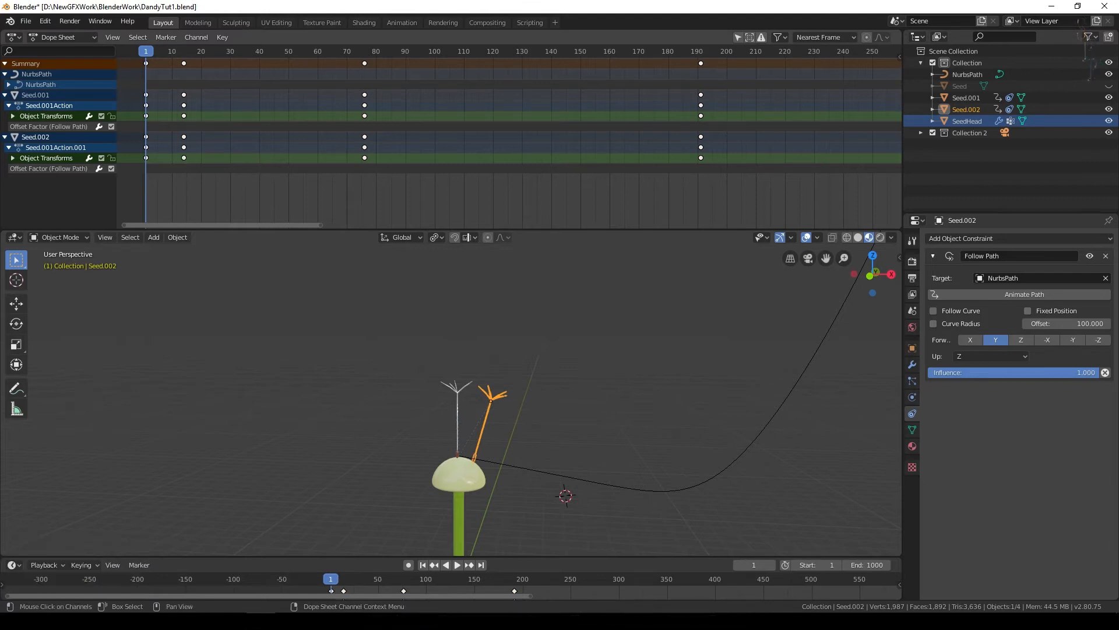
Collapse the keyframe channels of Seed.001 and Seed.002 in the dope sheet and make Seed.002 active
left_click(9, 148)
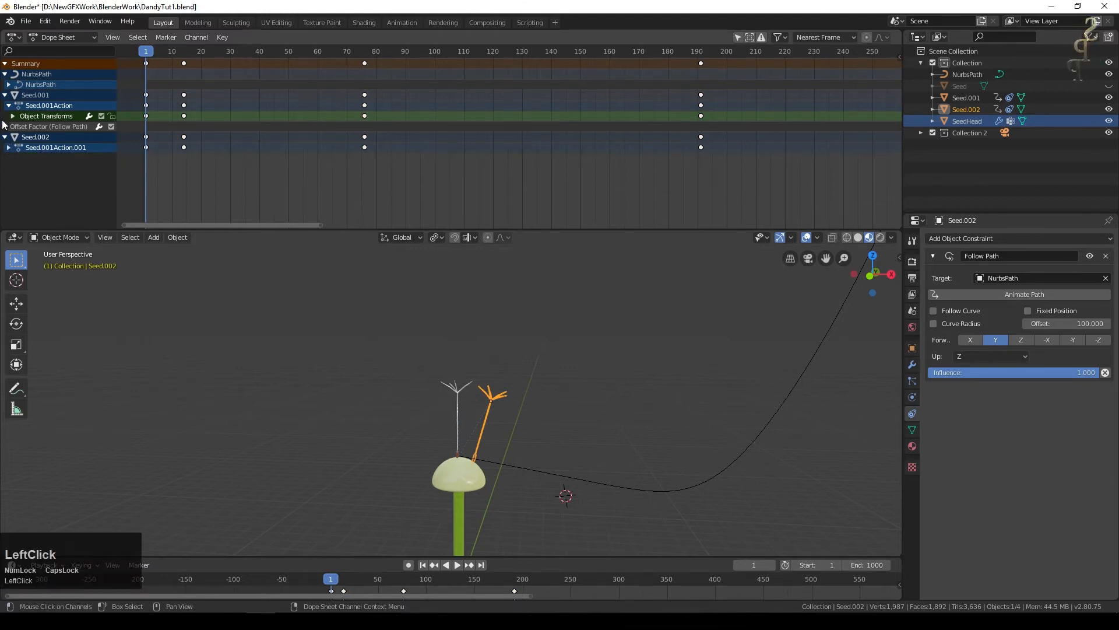
left_click(9, 106)
left_click(6, 117)
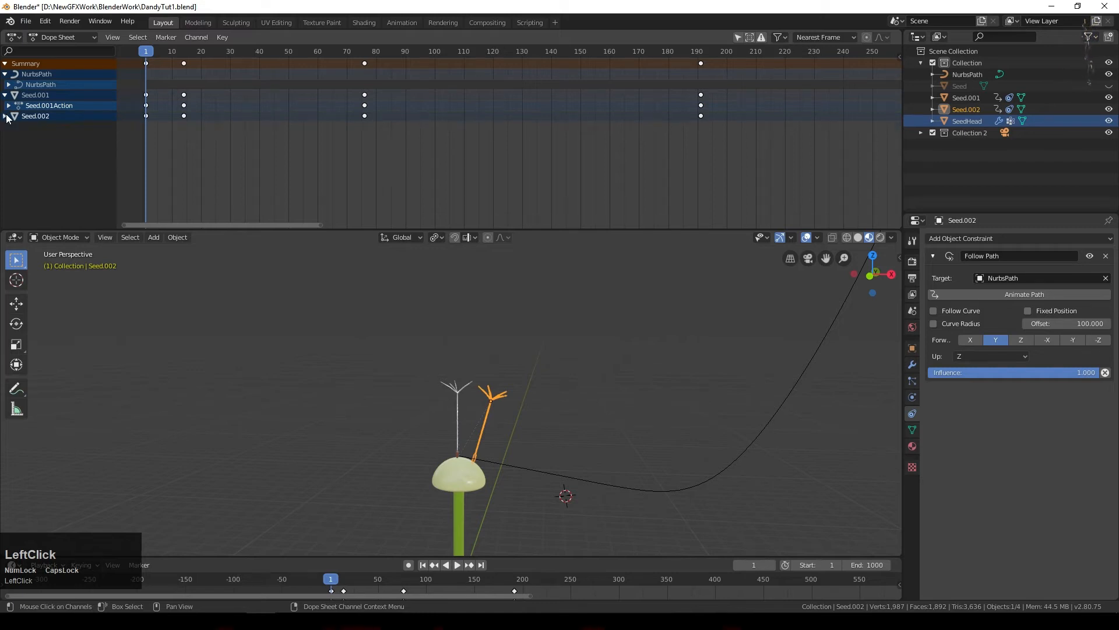
left_click(5, 95)
left_click(35, 95)
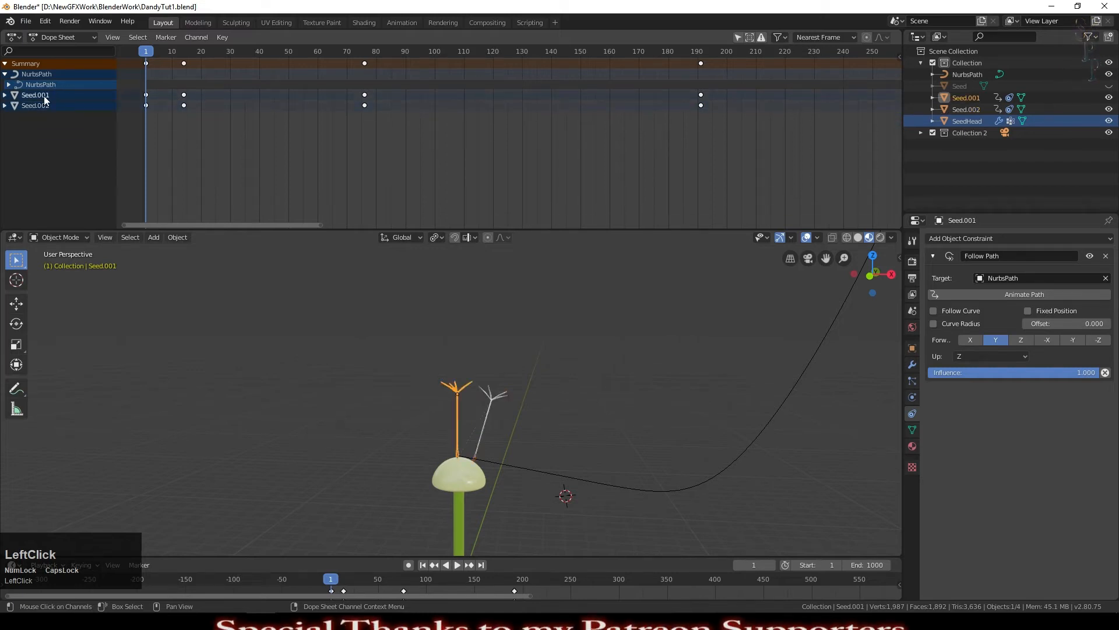
left_click(47, 105)
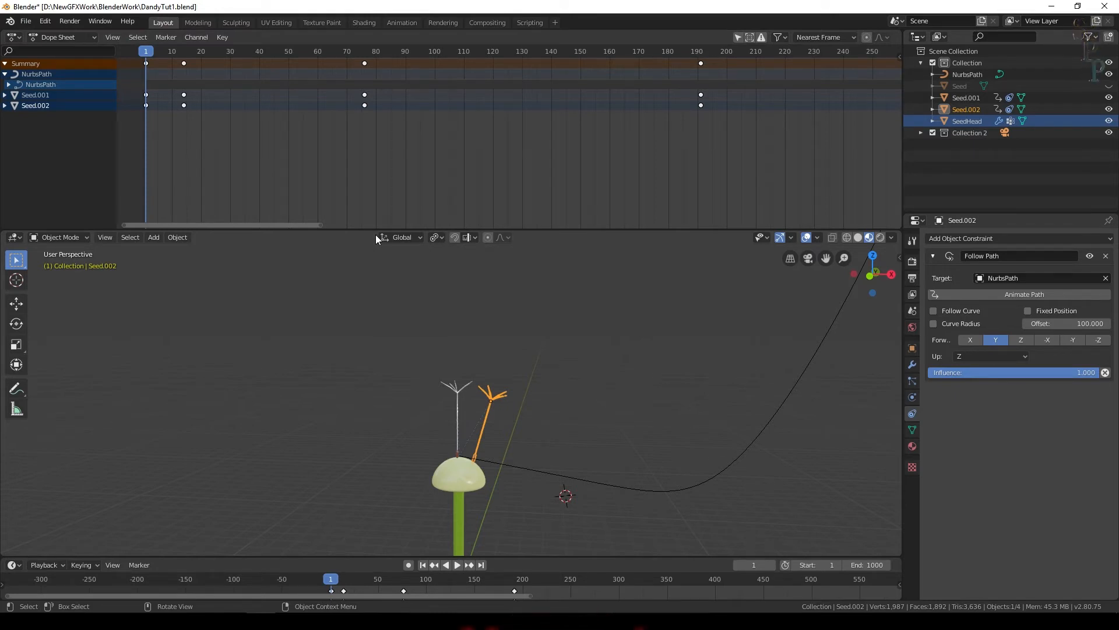
Select all linked keyframes of Seed.002 and shift them 99 frames later
left_click(145, 105)
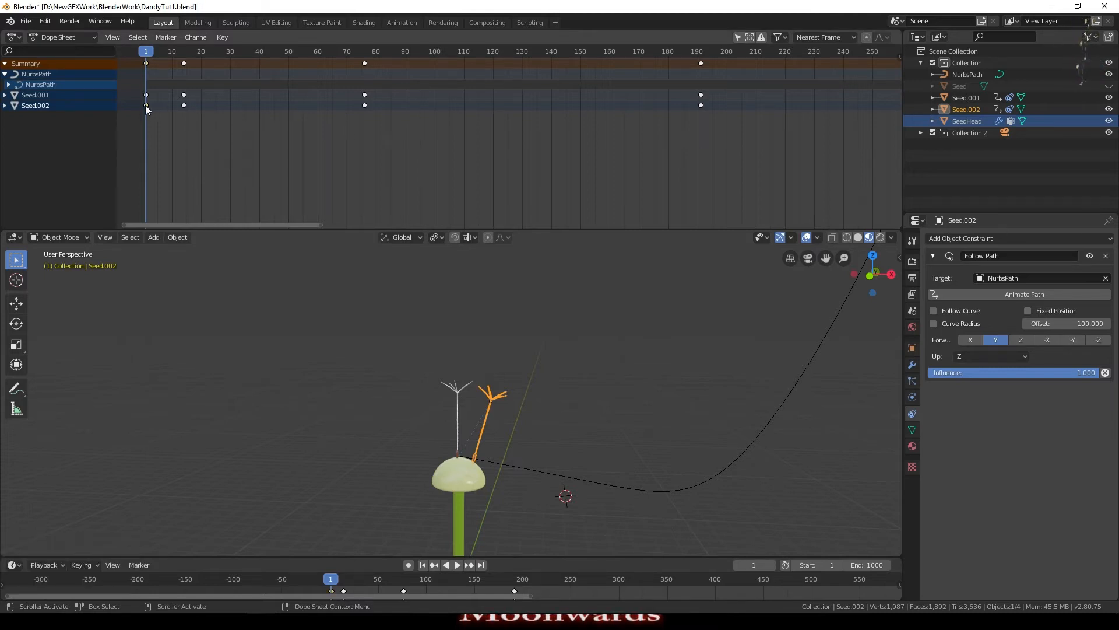
key("l")
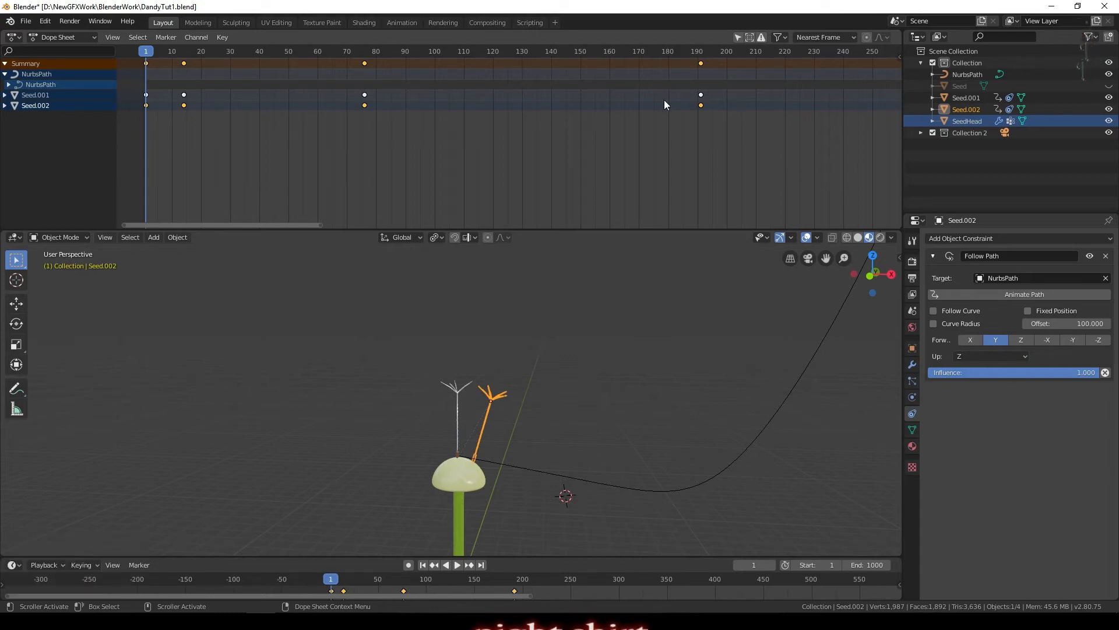
key("g")
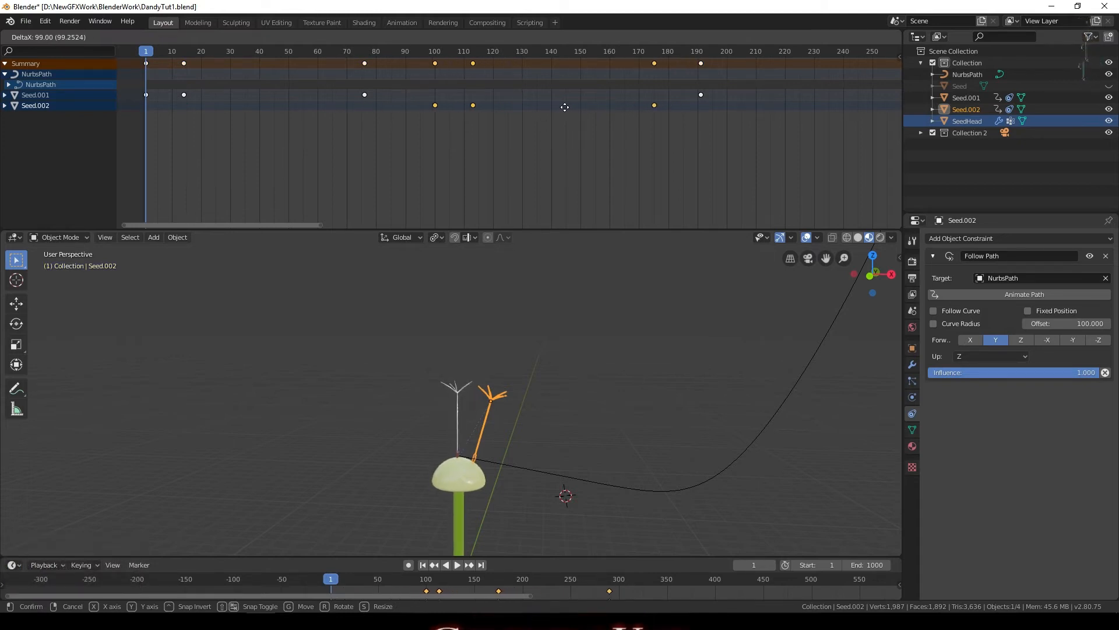
left_click(565, 108)
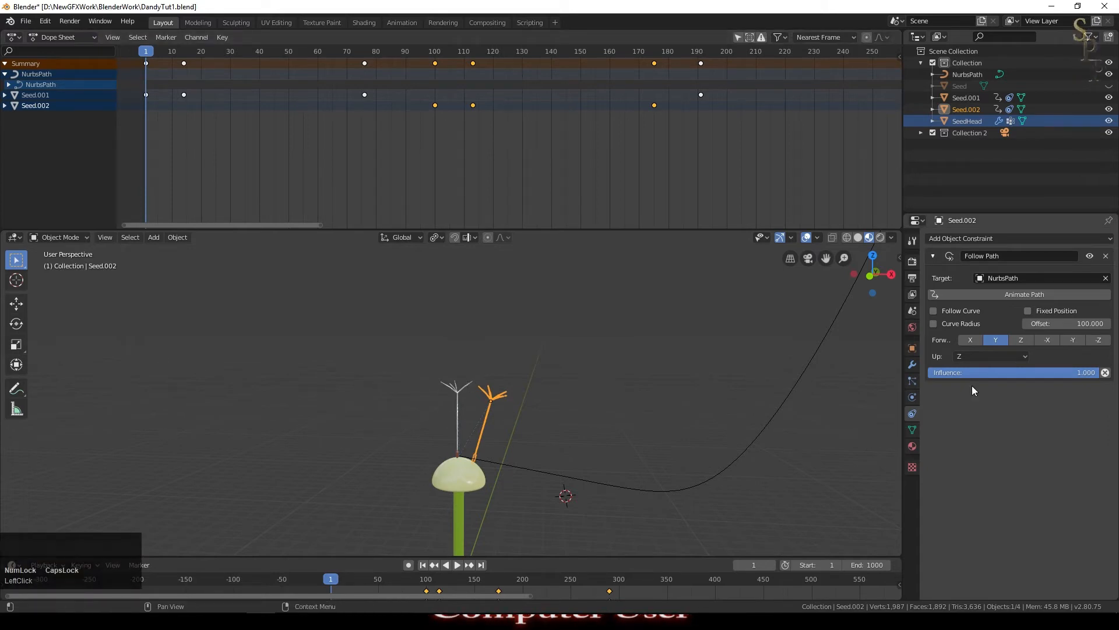
Play the animation past frame 400 to check the second seed's delayed flight, and return to frame 1
left_click(457, 565)
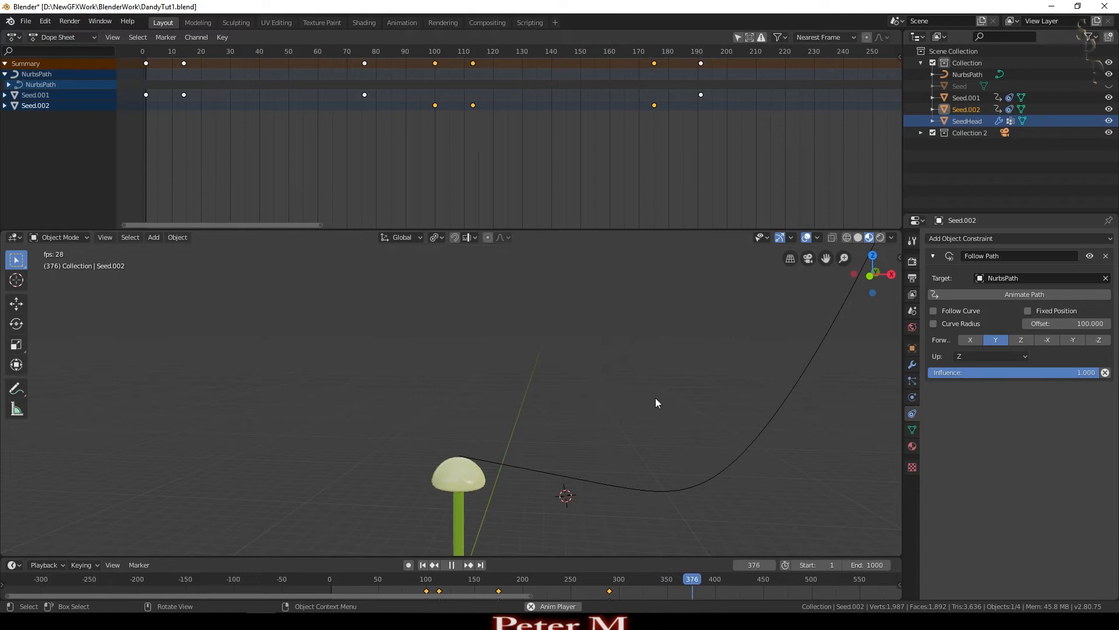
left_click(451, 565)
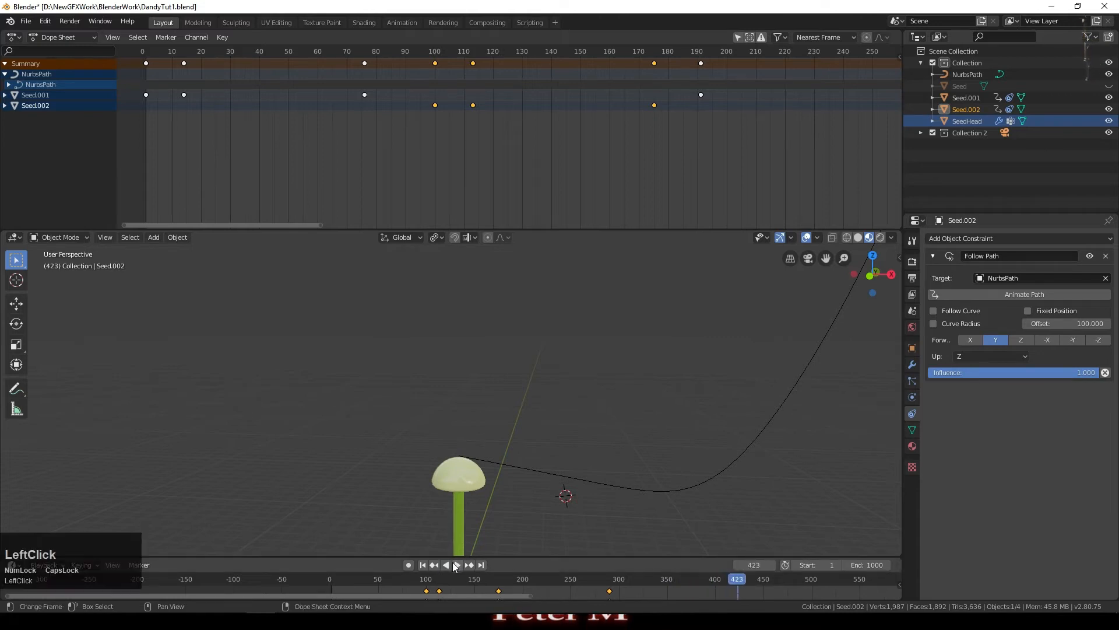
left_click(423, 564)
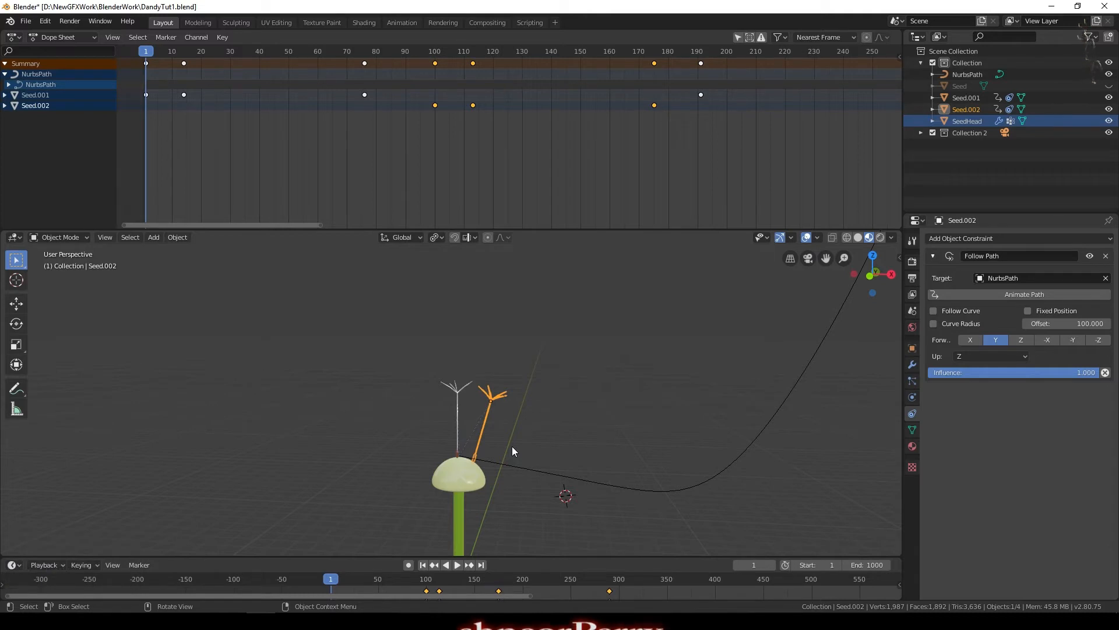
Duplicate Seed.002, rotate the copy 18.9° from a side view, and move it toward the dandelion head
key("shift+d")
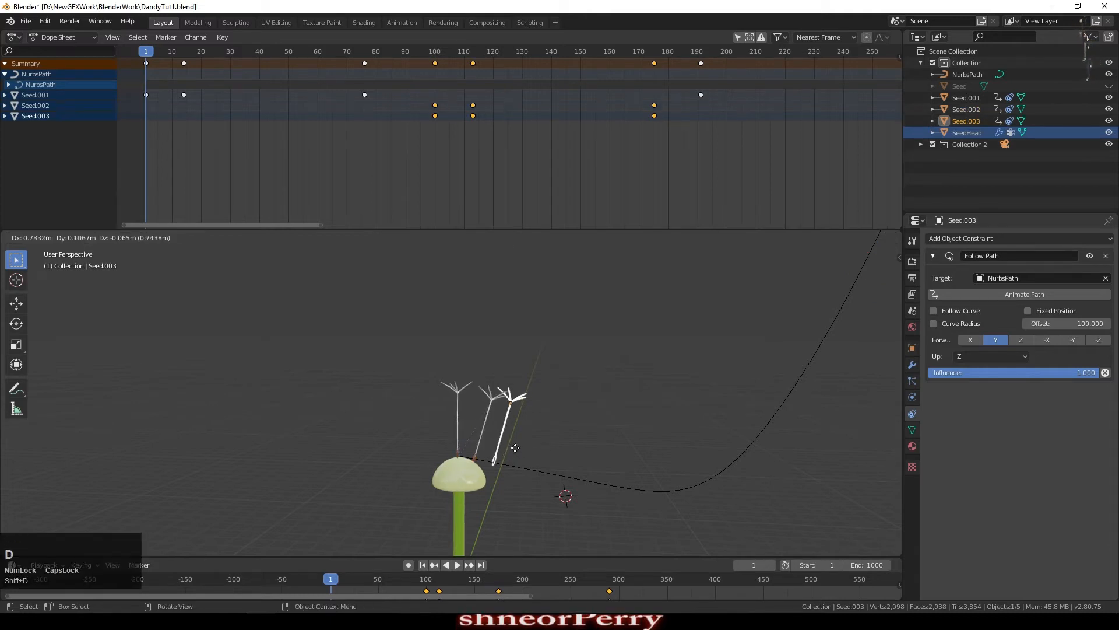
left_click(489, 450)
middle_click_drag(507, 474, 654, 471)
key("r")
left_click(638, 539)
key("g")
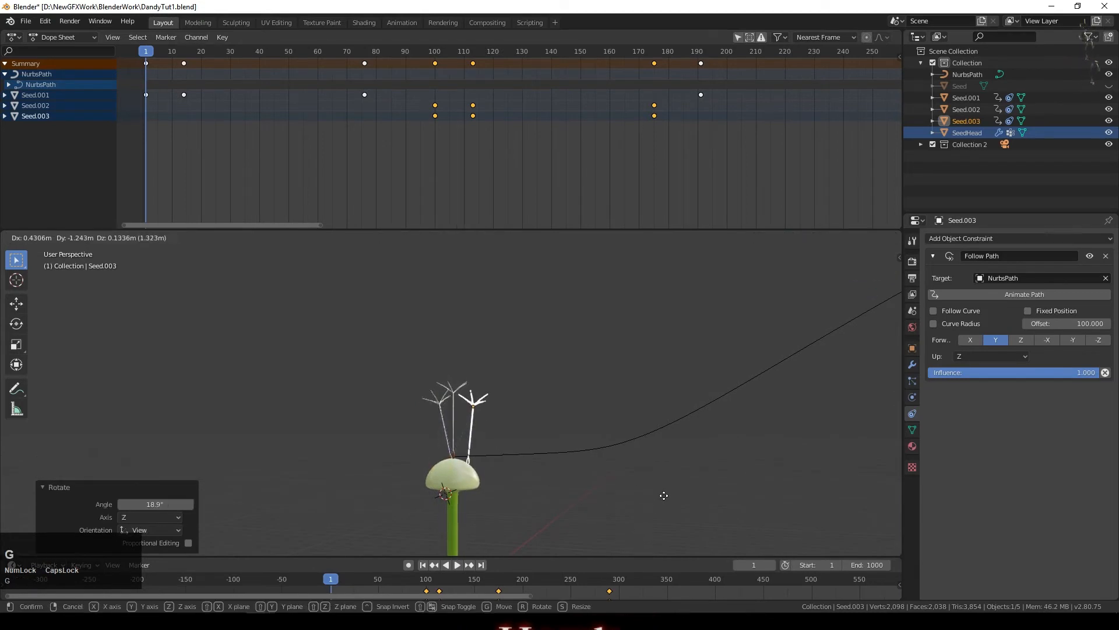
left_click(659, 501)
Tilt the third seed further outward and move it 0.251 m in X, -0.0152 m in Y and -0.166 m in Z onto the head
middle_click_drag(600, 516, 551, 512)
key("g")
left_click(565, 506)
key("r")
left_click(585, 474)
key("g")
left_click(593, 480)
middle_click_drag(441, 506, 438, 538)
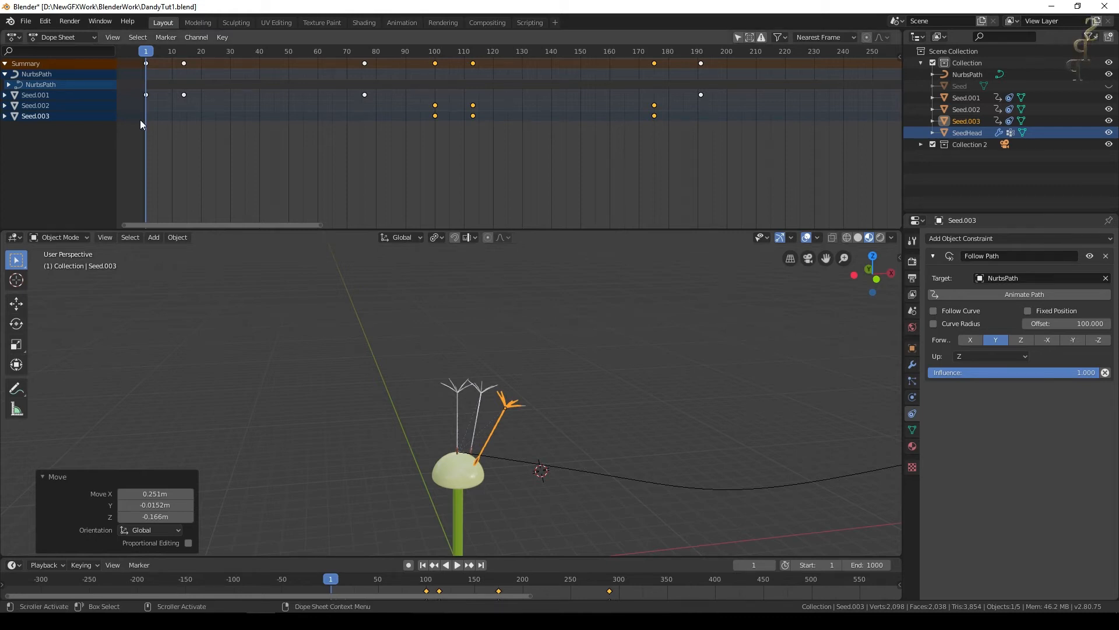
Select only Seed.003's keyframes and shift them later so that the first one sits at frame 150
key("a")
key("a")
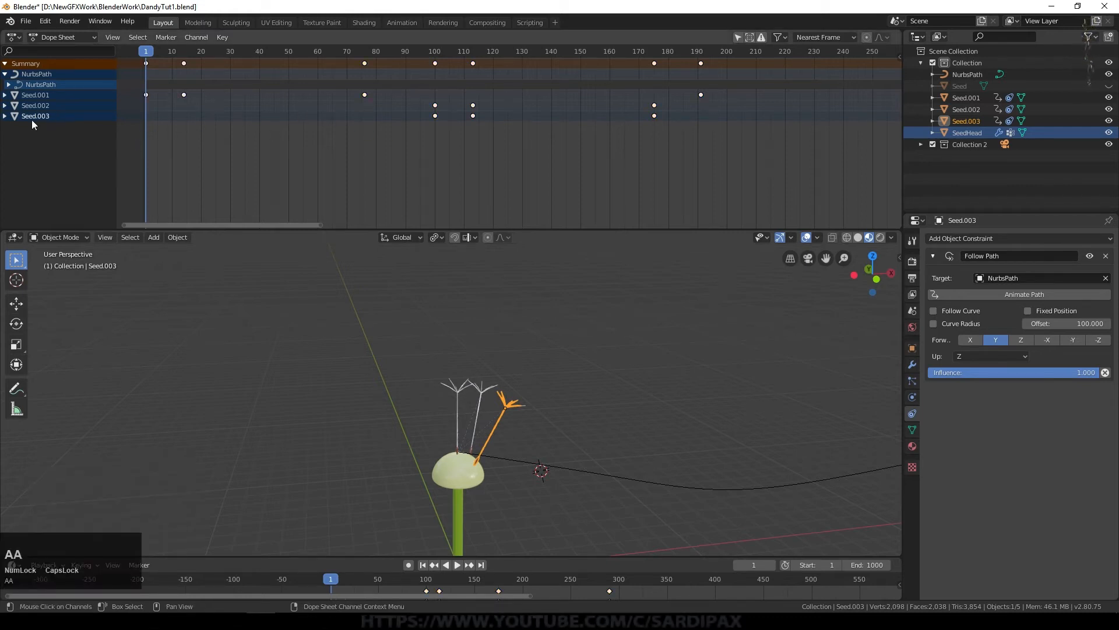
left_click(436, 116)
key("l")
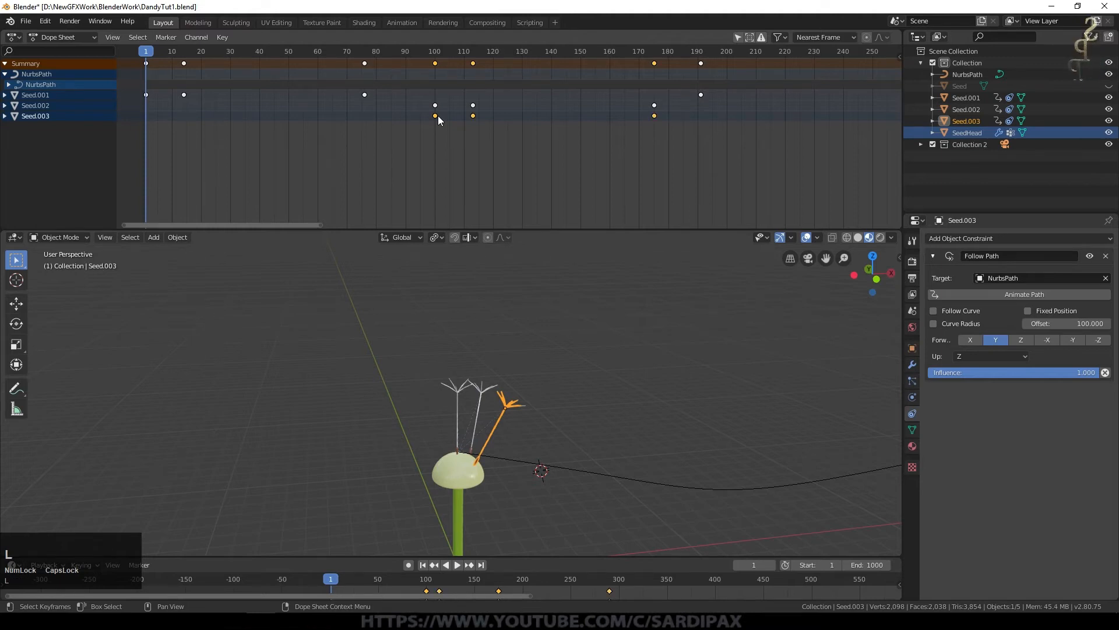
key("g")
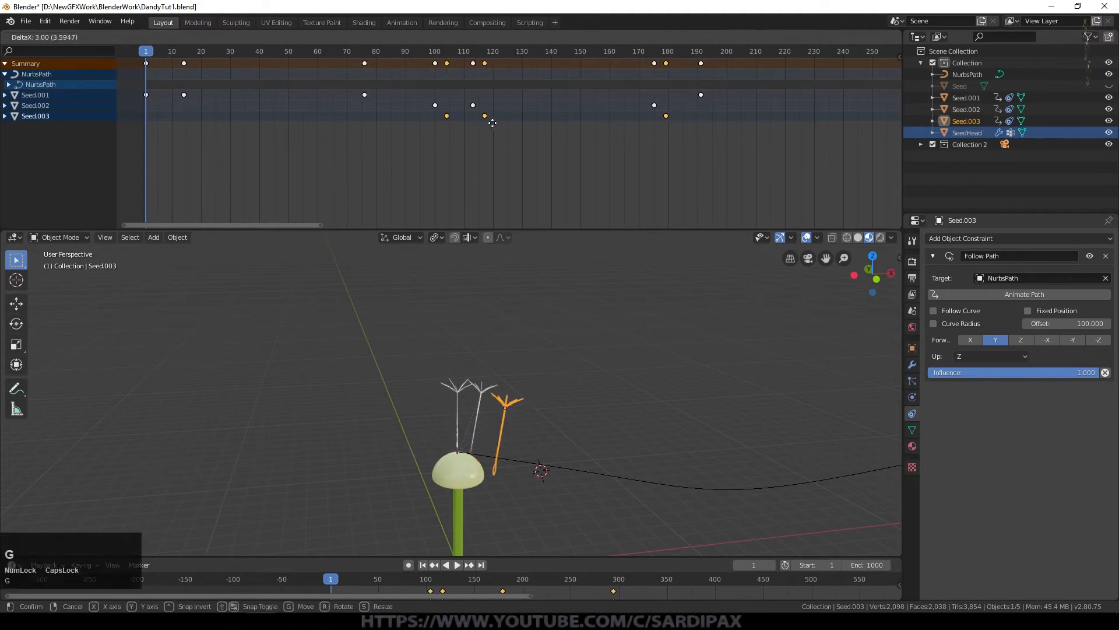
left_click(627, 121)
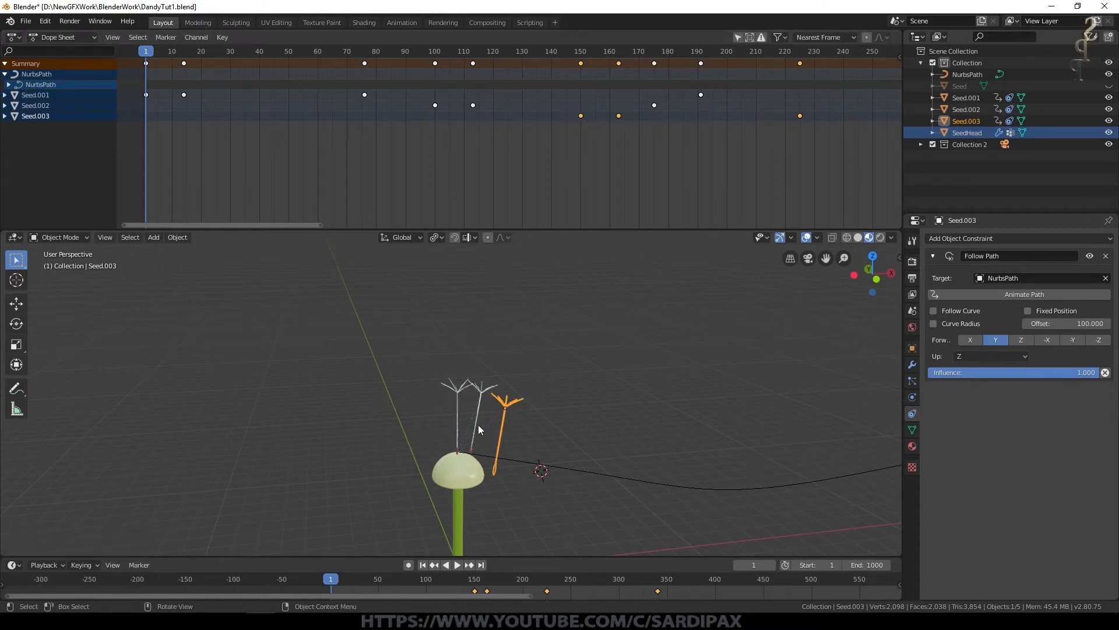
Tilt the third seed about 21° and another 18.4°, and move it 0.407 m in X, -0.199 m in Y and -0.207 m in Z
key("r")
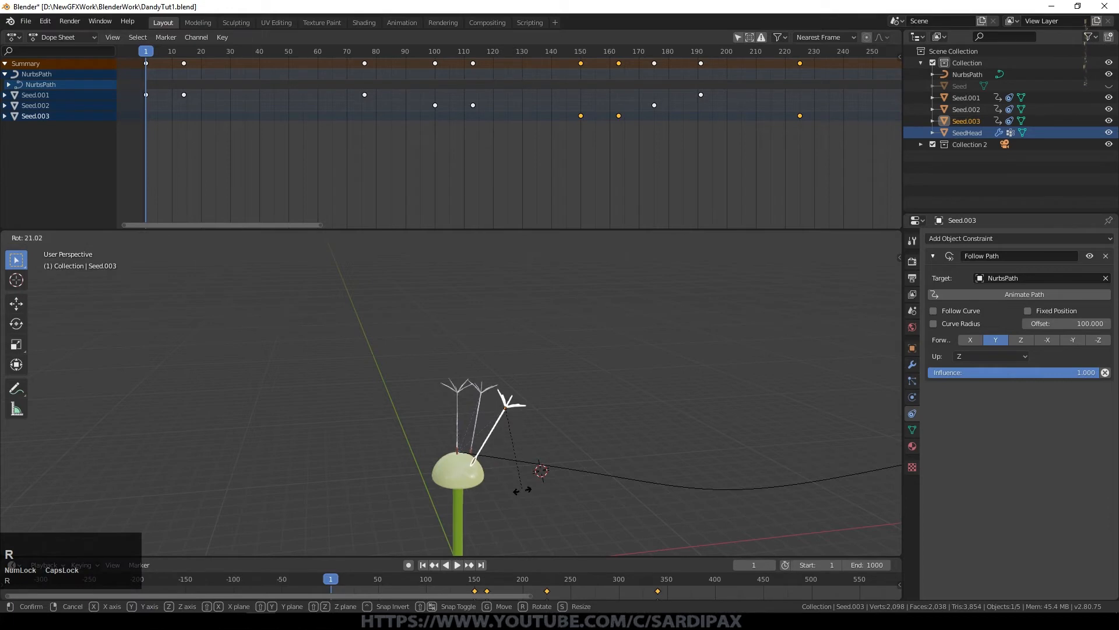
left_click(520, 492)
middle_click_drag(533, 479, 450, 411)
key("r")
left_click(607, 502)
key("g")
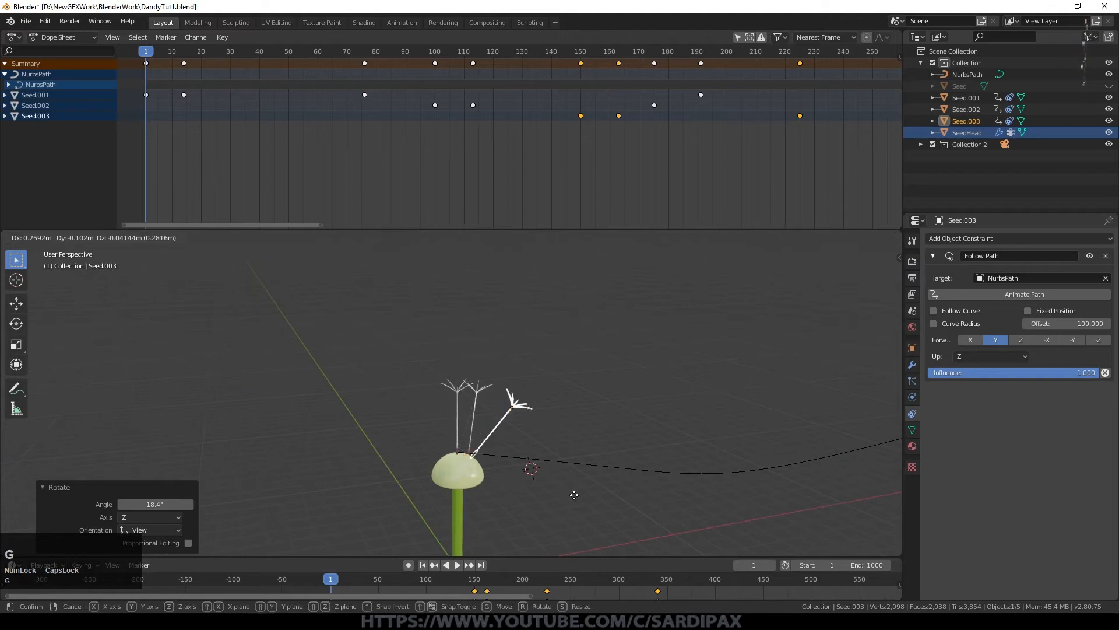
left_click(580, 500)
middle_click_drag(579, 505, 521, 484)
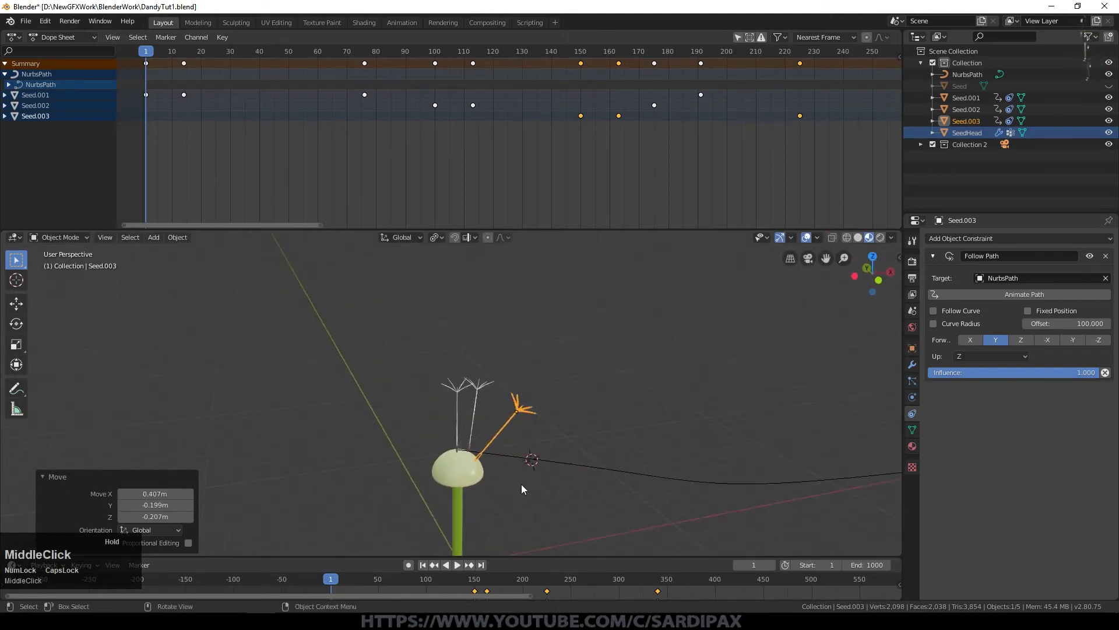
Set the third seed's Follow Path offset to 150
left_click(1070, 324)
type("150")
key("KP_Enter")
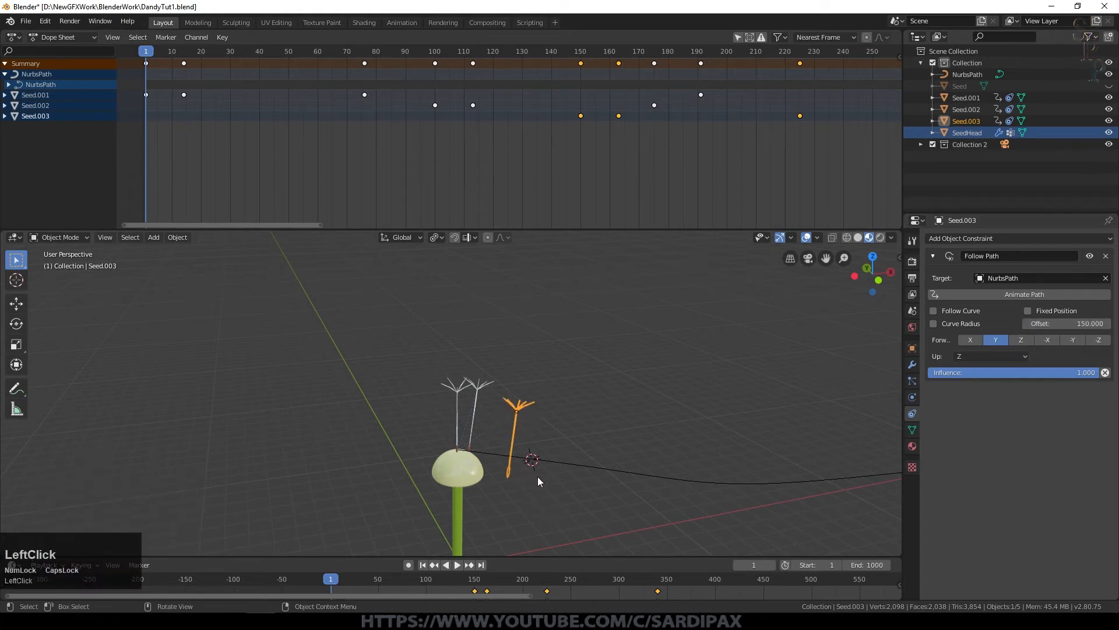
Tilt the third seed 30.3° outward and rotate it another 18.6° viewed from above at frame 1
key("r")
left_click(569, 498)
key("KP_7")
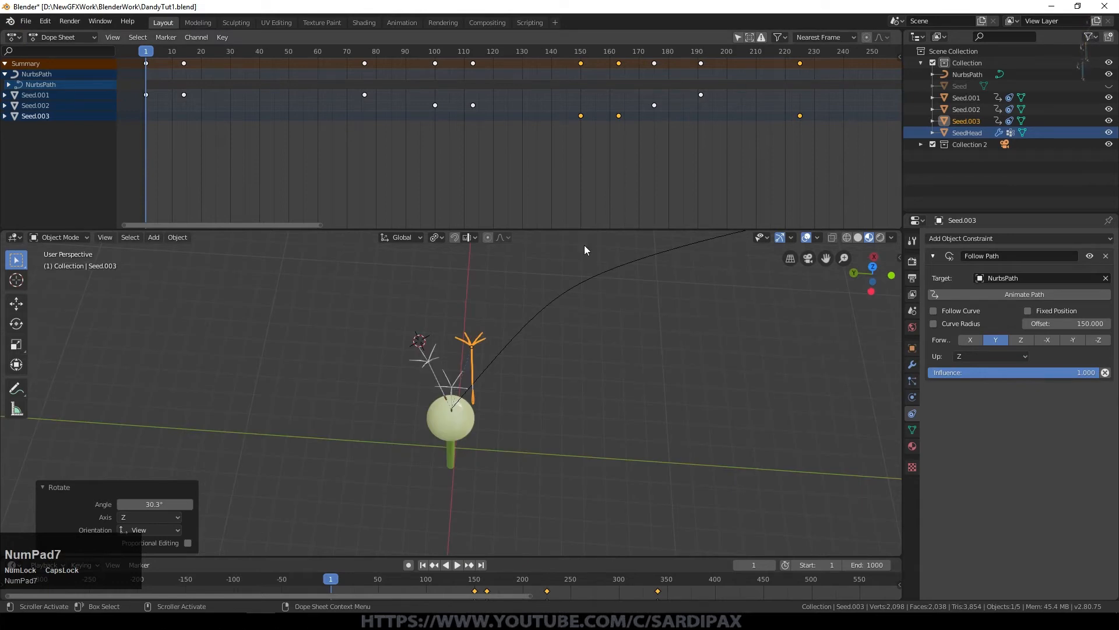
key("r")
left_click(546, 394)
middle_click_drag(545, 389, 440, 304)
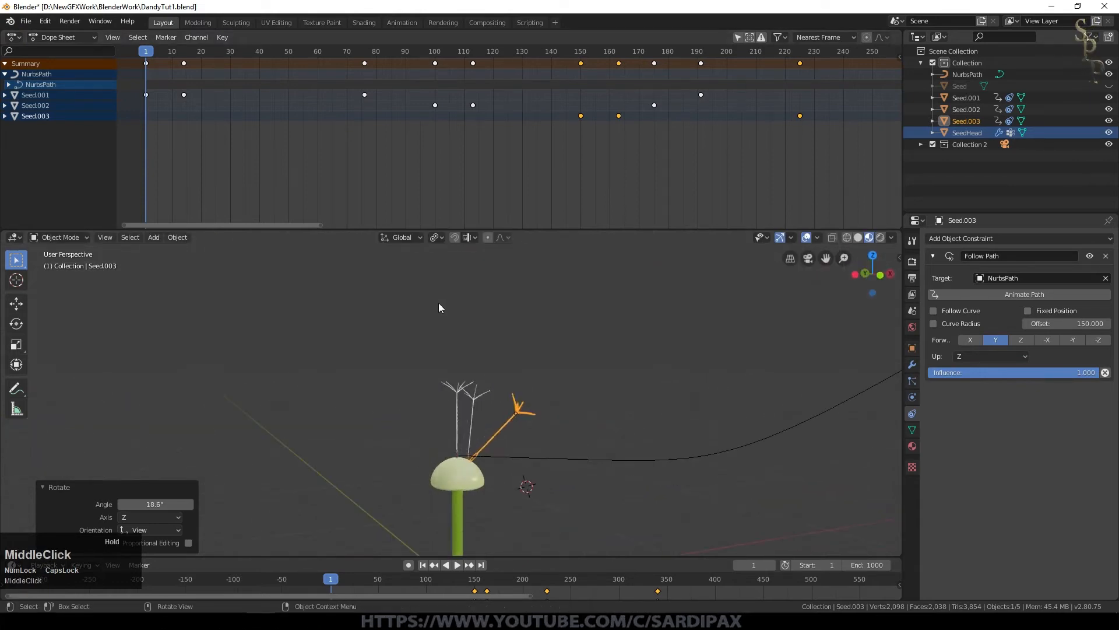
Move the third seed 0.172 m in X, -0.089 m in Y and -0.214 m in Z onto the head
key("g")
left_click(606, 418)
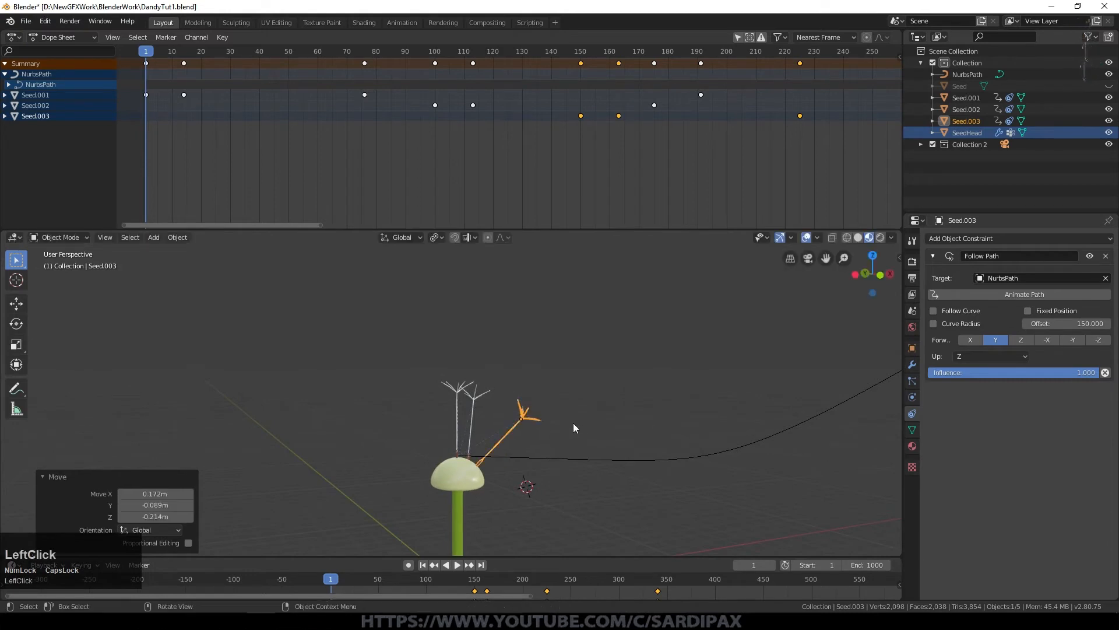
key("i")
At frame 150, tilt the third seed 39.1° and move it -0.12 m in X, 0.047 m in Y and -0.0856 m in Z
left_click(475, 579)
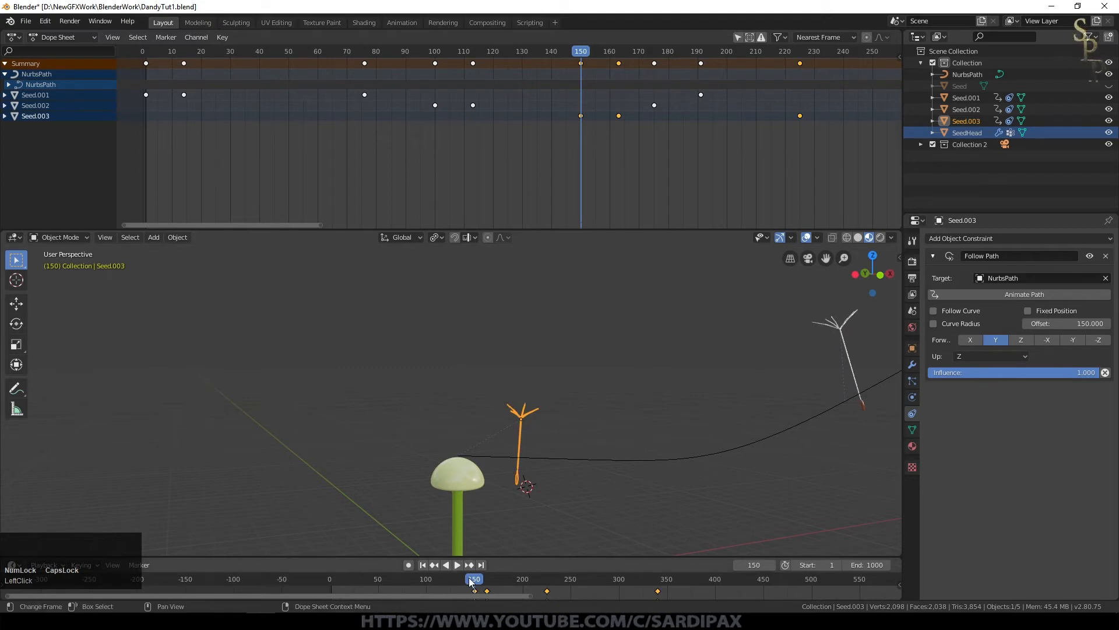
key("r")
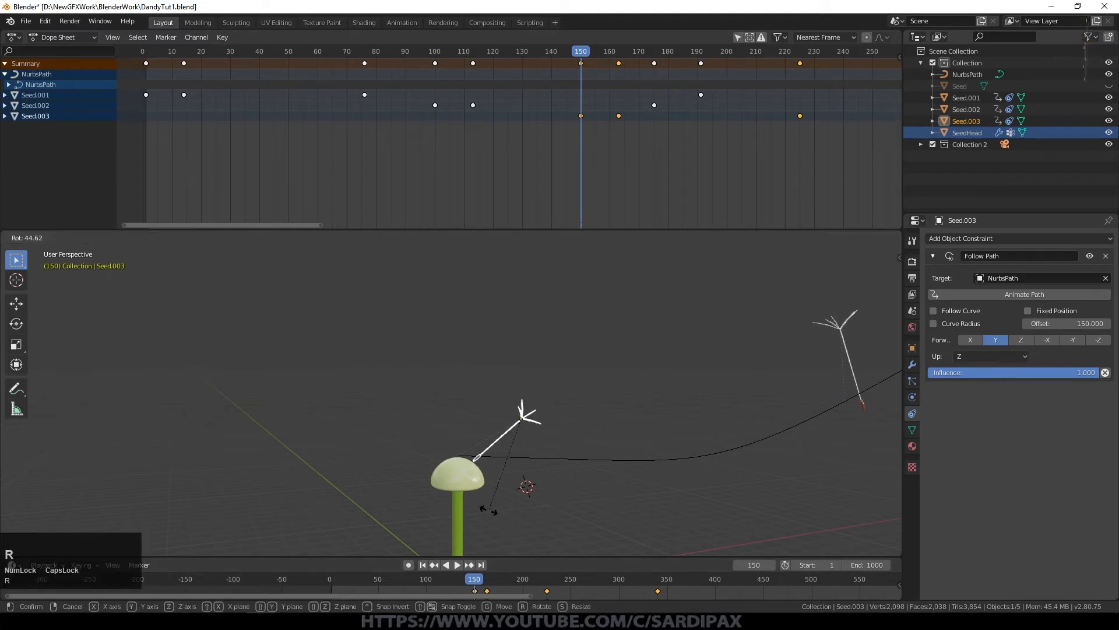
left_click(516, 494)
key("g")
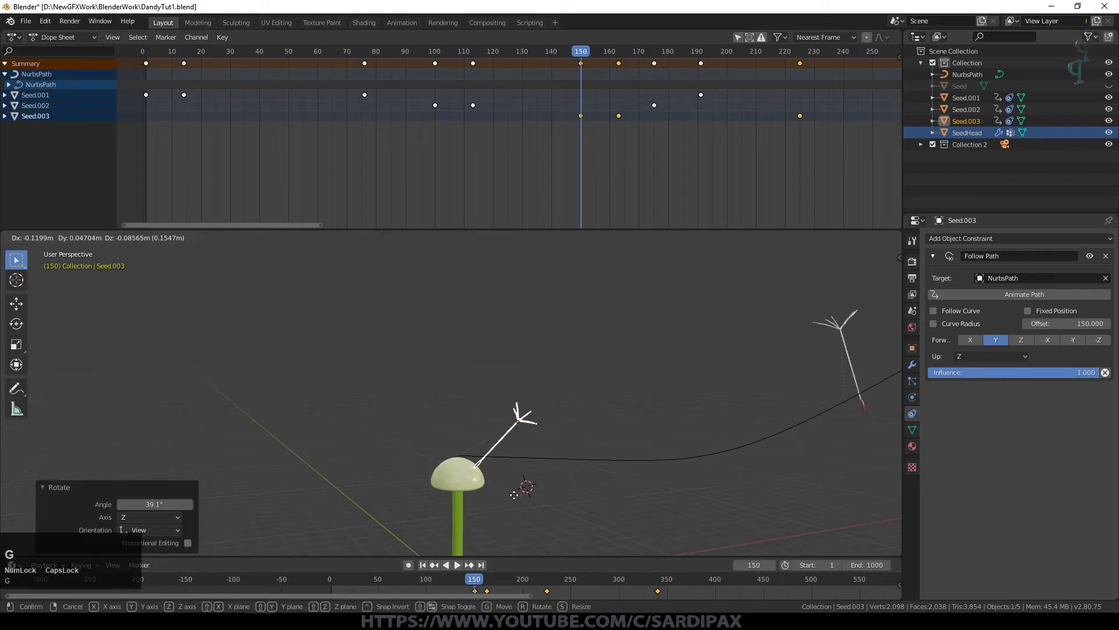
left_click(460, 463)
middle_click_drag(460, 463, 570, 502)
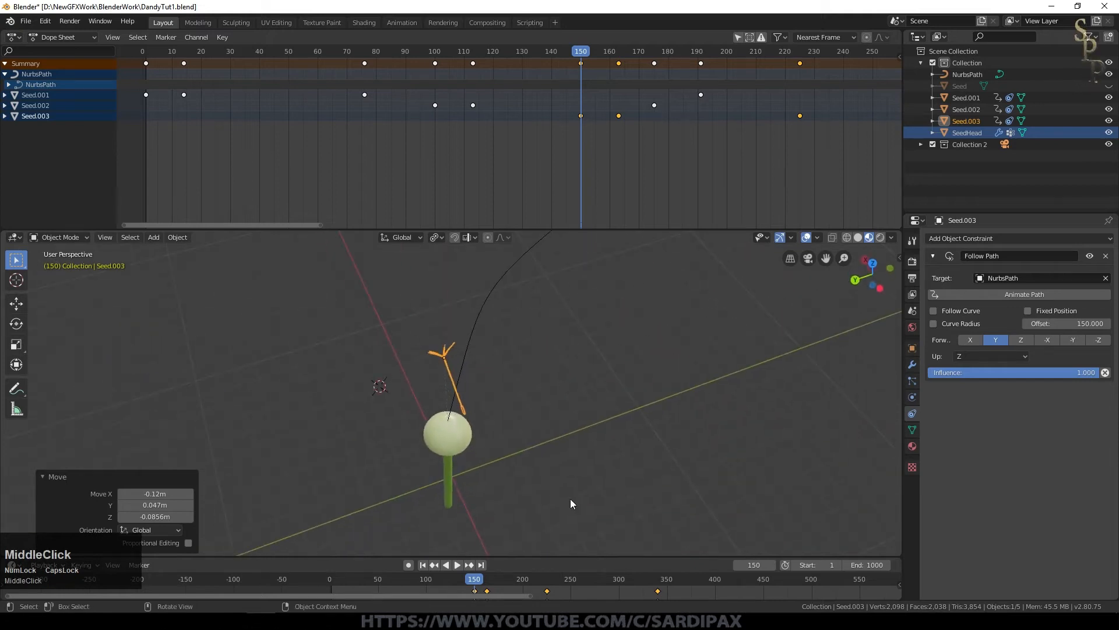
Rotate the third seed slightly in the top view and move it 0.168 m in X, -0.063 m in Y and -0.0292 m in Z
key("KP_7")
key("r")
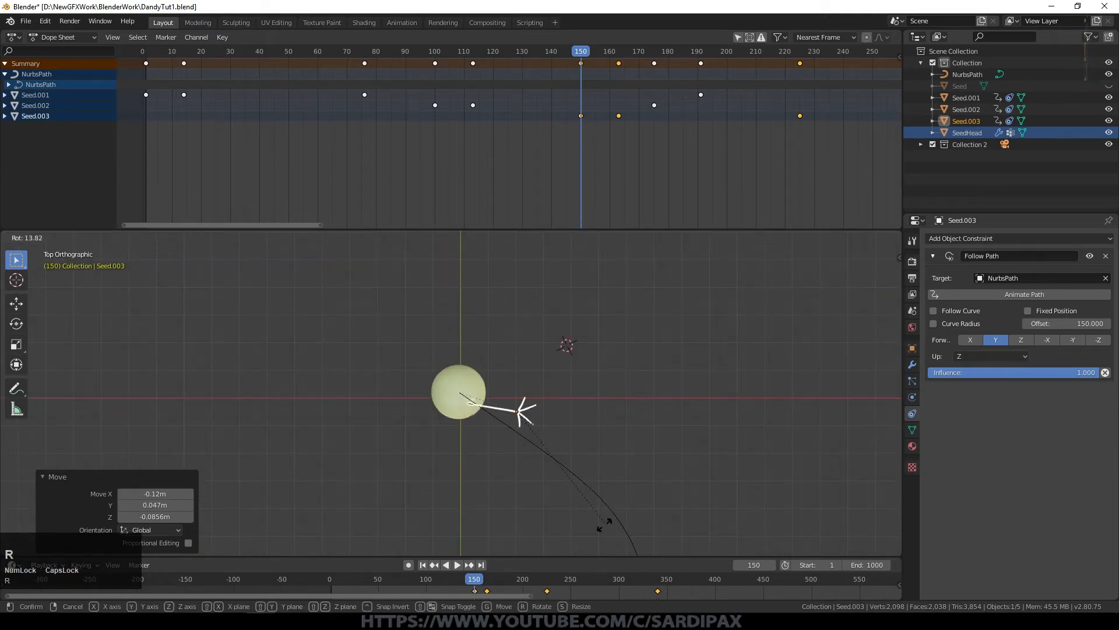
left_click(577, 526)
middle_click_drag(487, 539, 481, 486)
key("g")
left_click(533, 518)
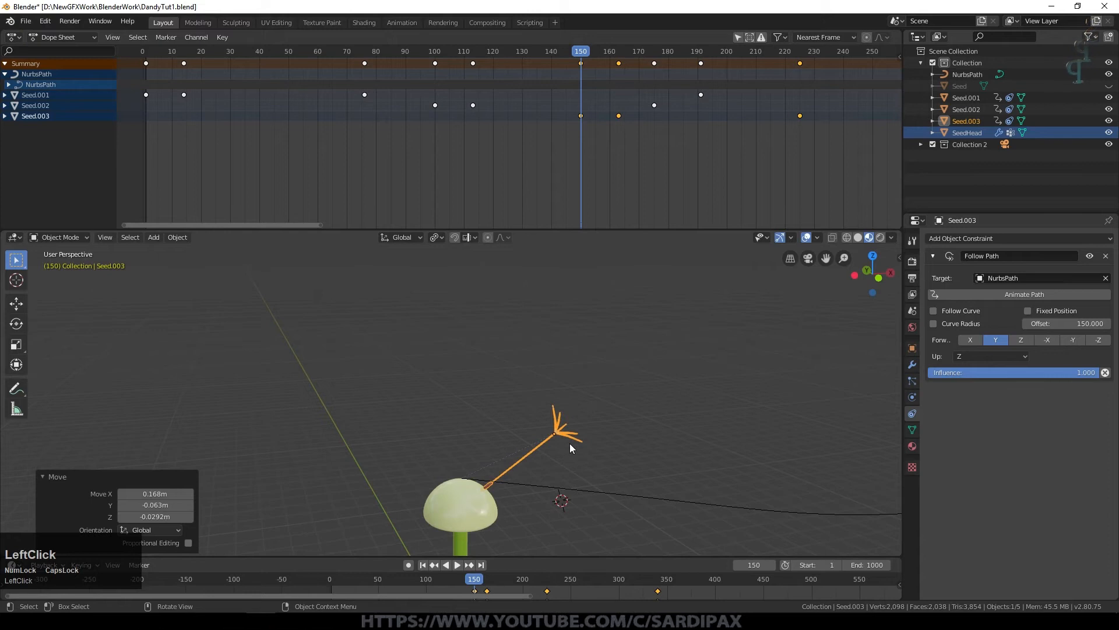
Insert a Rotation keyframe for the third seed at frame 150
key("i")
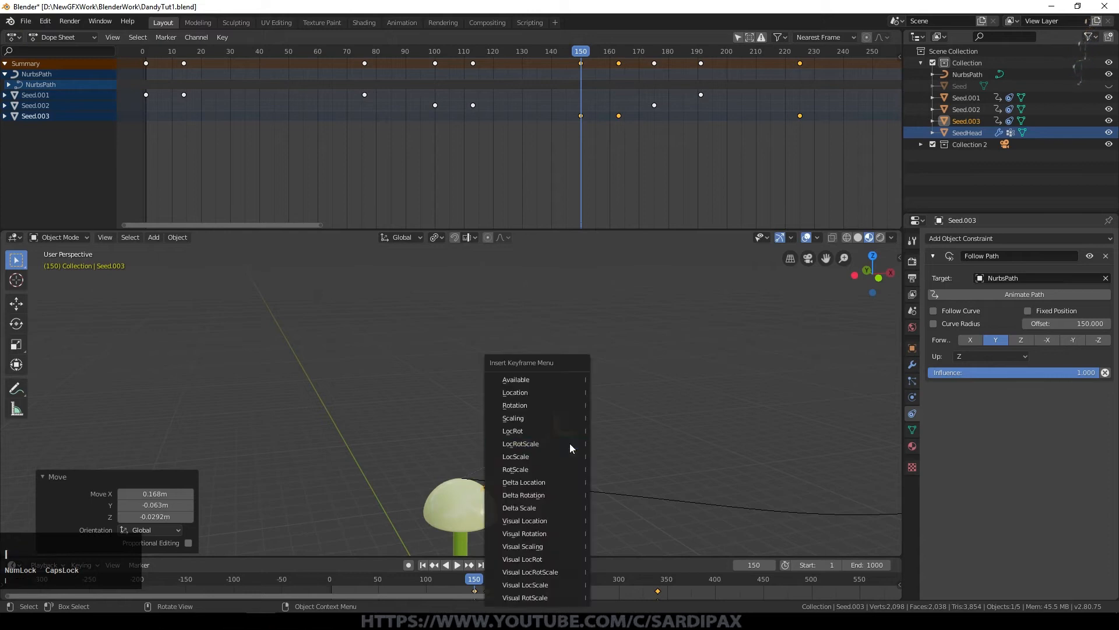
left_click(554, 405)
Play the animation from frame 1 to check how the three seeds leave the head, and return to the first frame
left_click(423, 564)
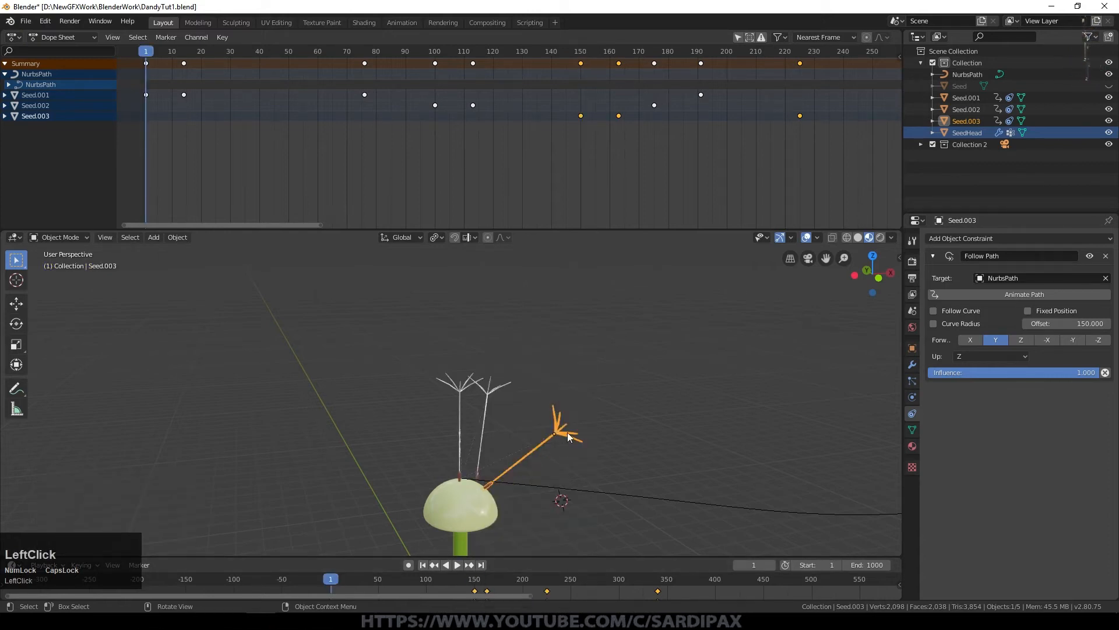
scroll(568, 431, "down", 3)
middle_click_drag(557, 497, 513, 524)
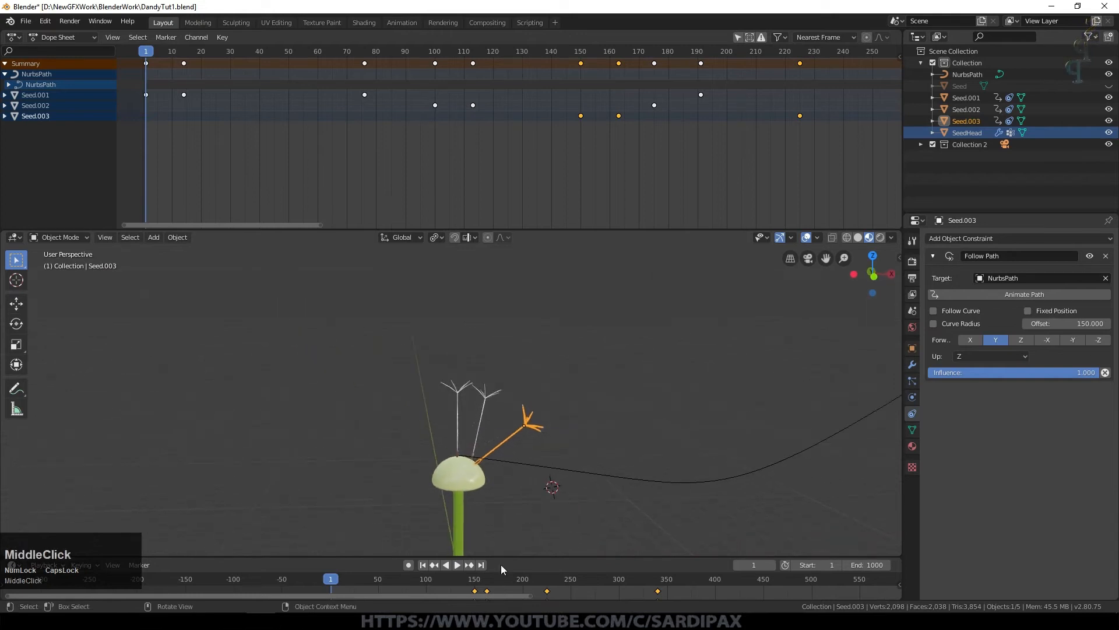
left_click(457, 564)
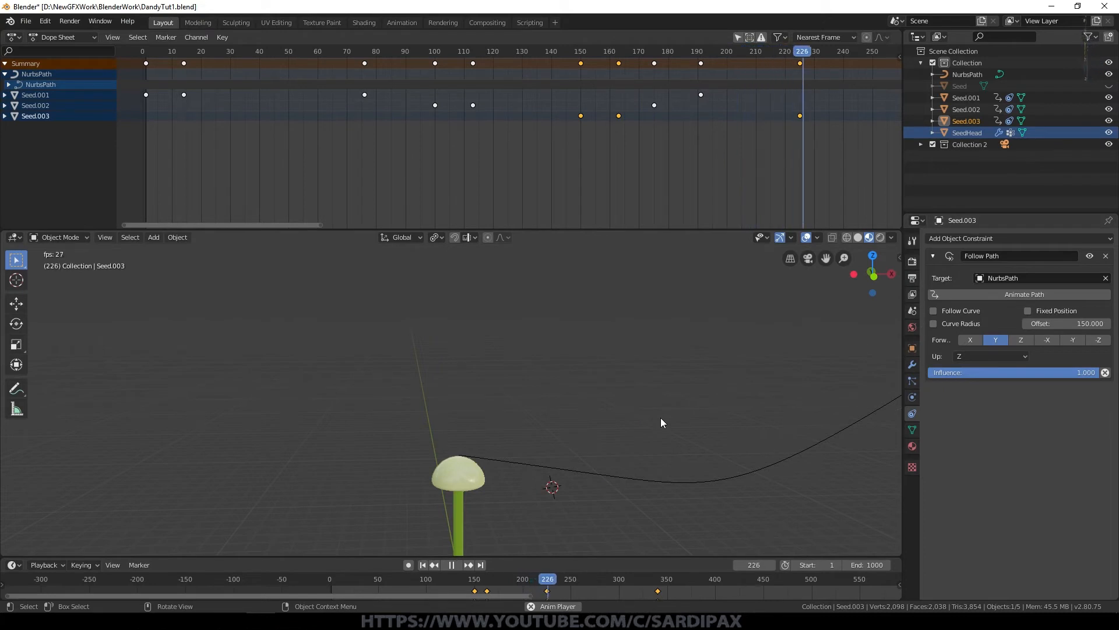
scroll(660, 417, "down", 3)
left_click(452, 565)
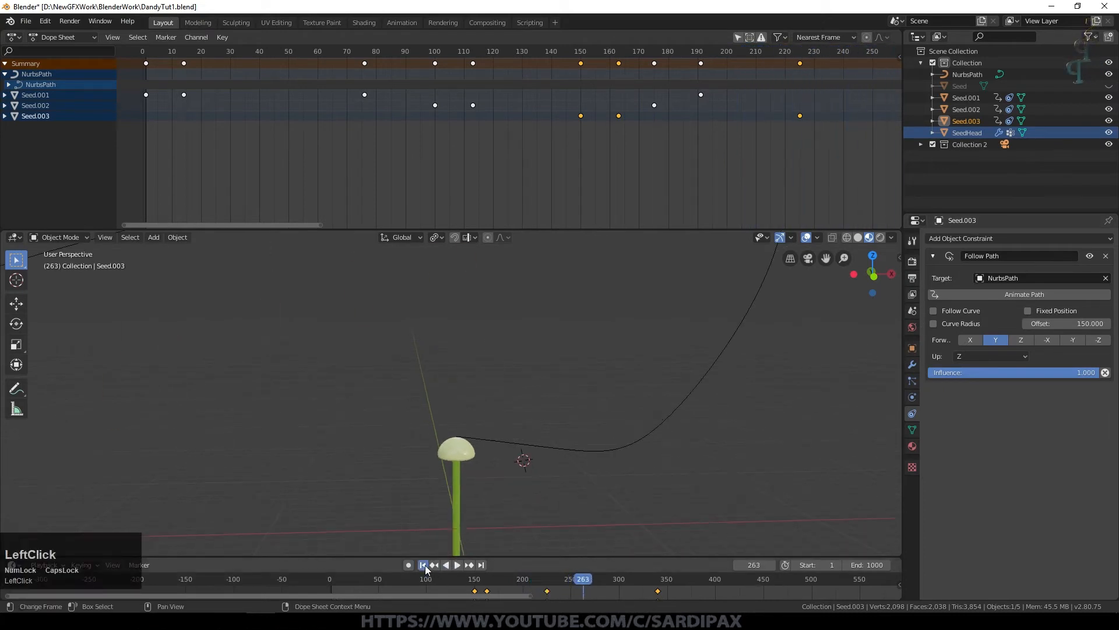
left_click(425, 565)
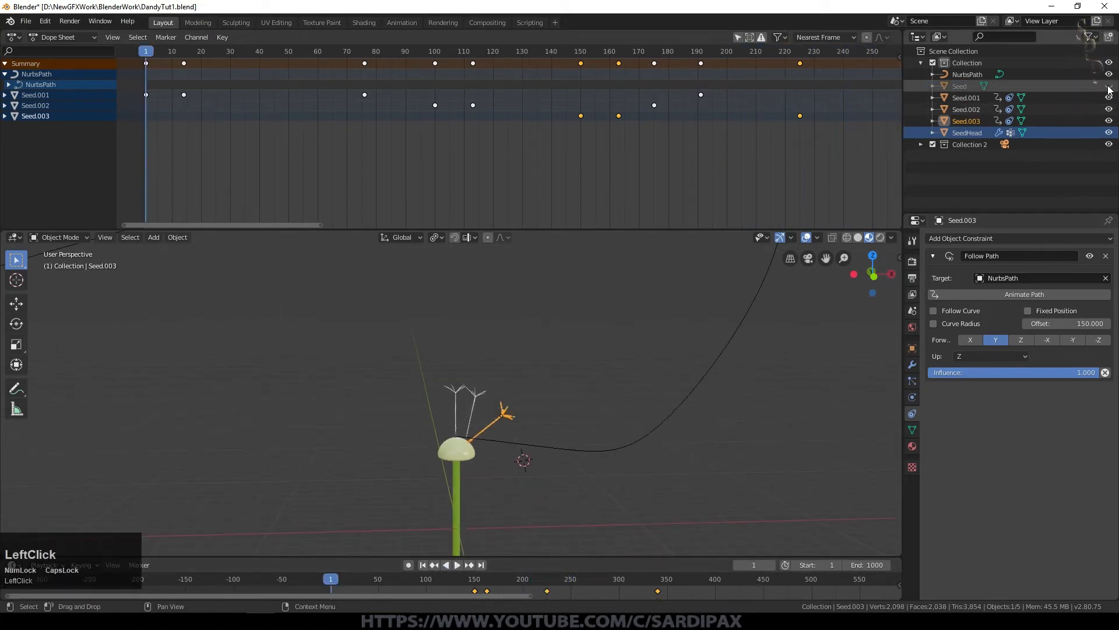
Select the SeedHead and play the animation with the full dandelion from frame 1, returning to the first frame after stopping
left_click(967, 133)
left_click(456, 565)
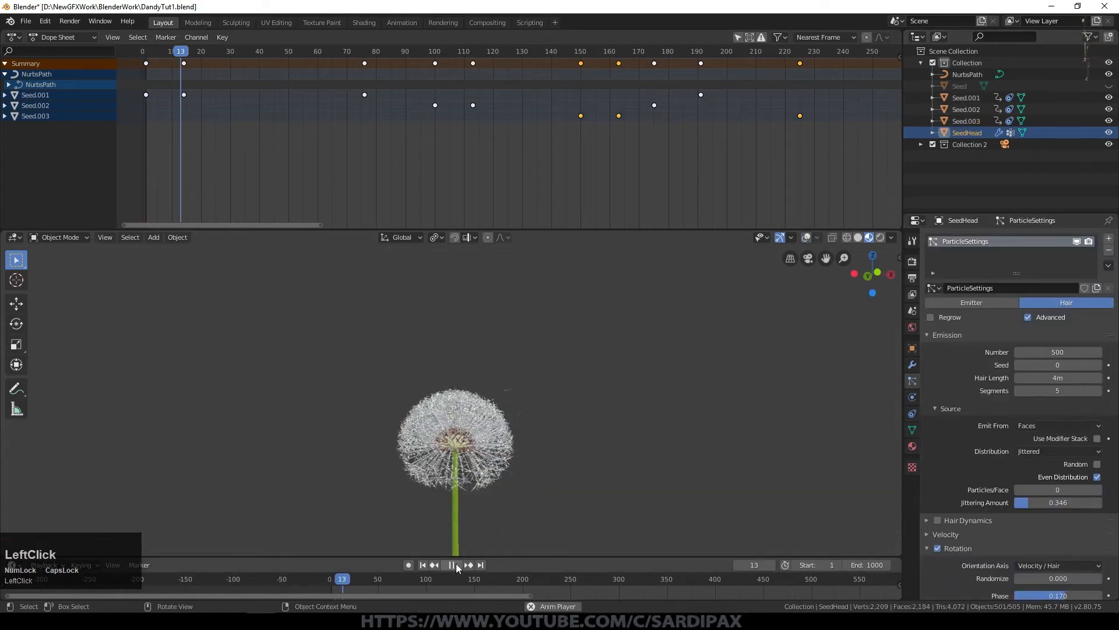
scroll(600, 417, "up", 1)
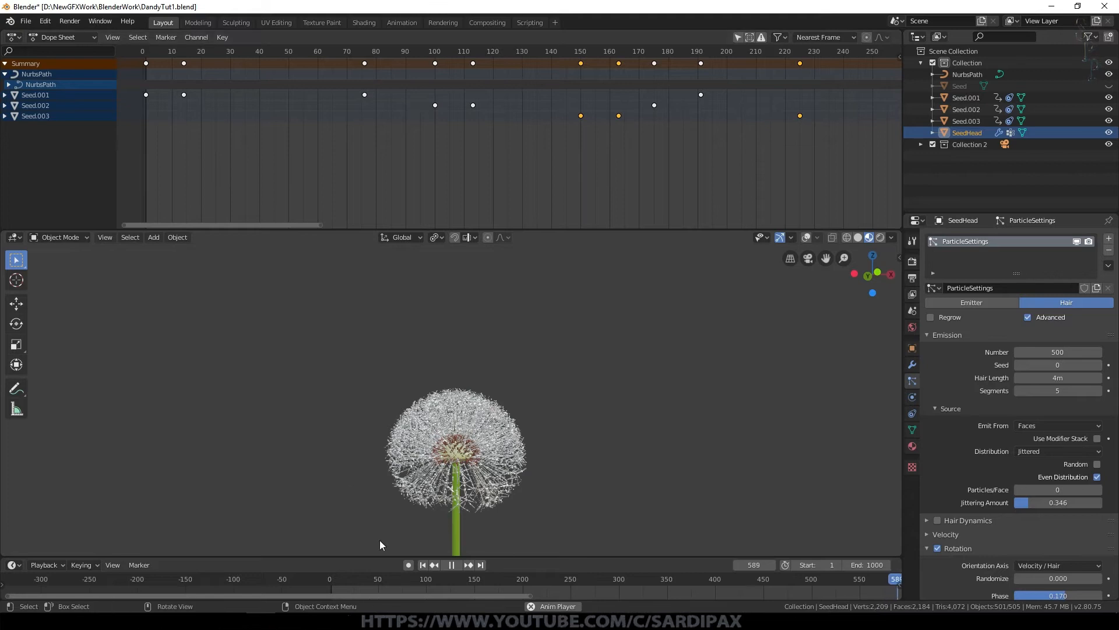
left_click(454, 565)
left_click(425, 564)
scroll(600, 369, "down", 4)
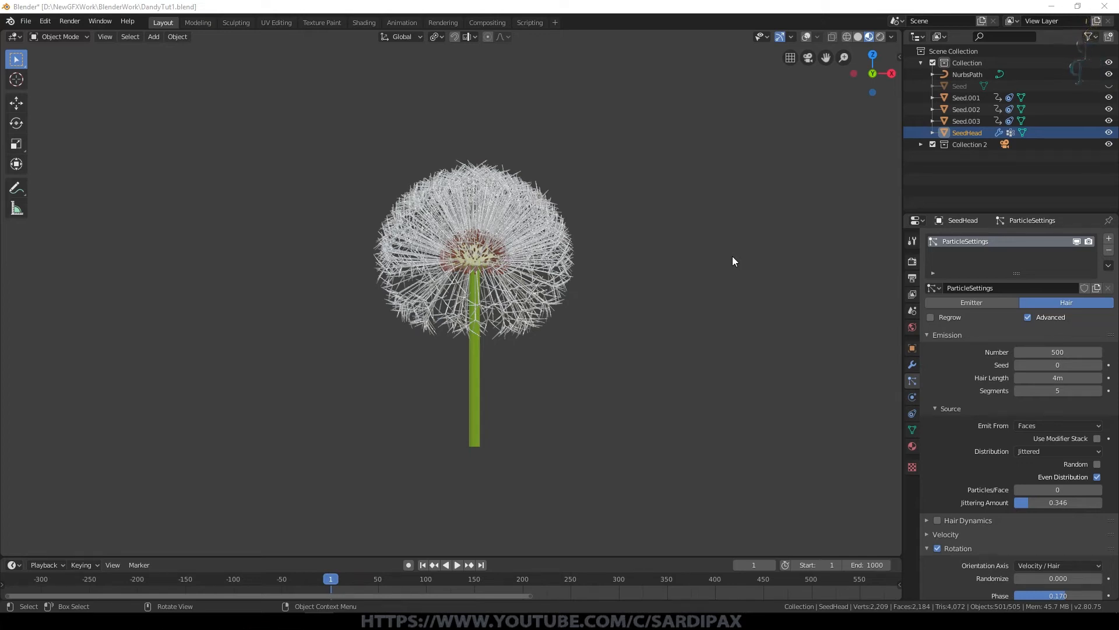
Add a plane mesh to the scene and scale it up by a factor of 13.839
middle_click_drag(678, 183, 681, 189)
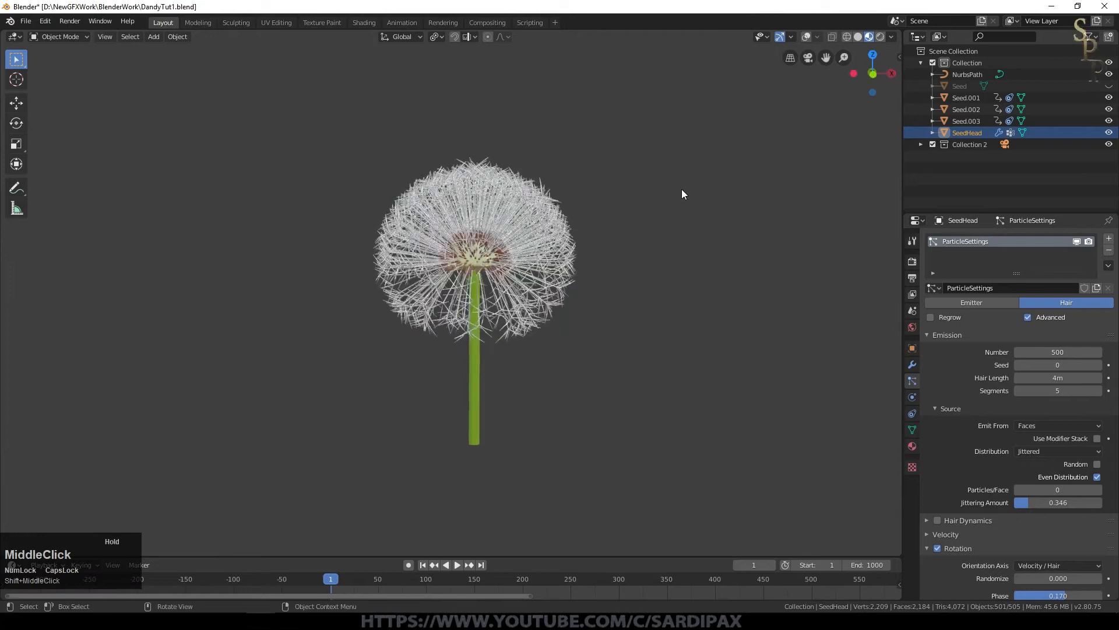
key("KP_1")
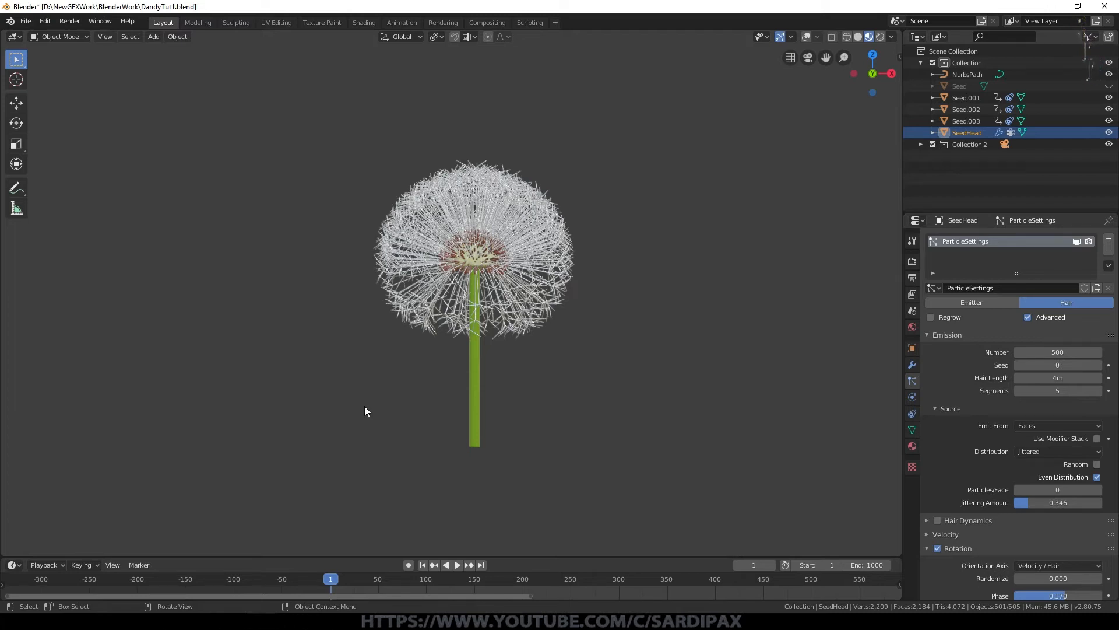
middle_click_drag(365, 406, 532, 429)
key("shift+a")
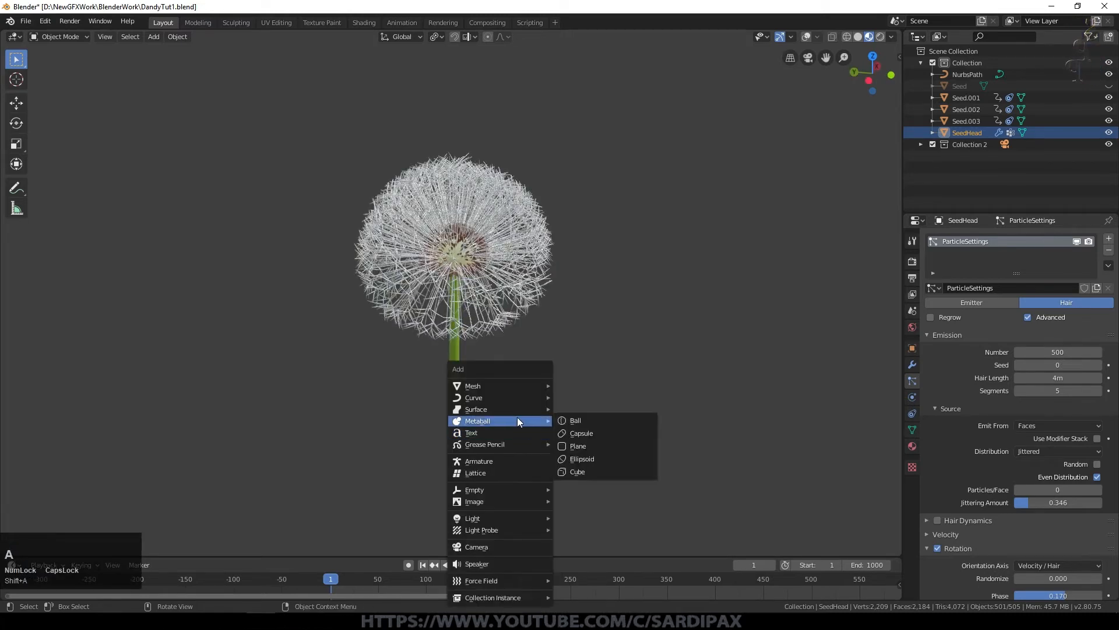
mouse_move(509, 386)
left_click(575, 385)
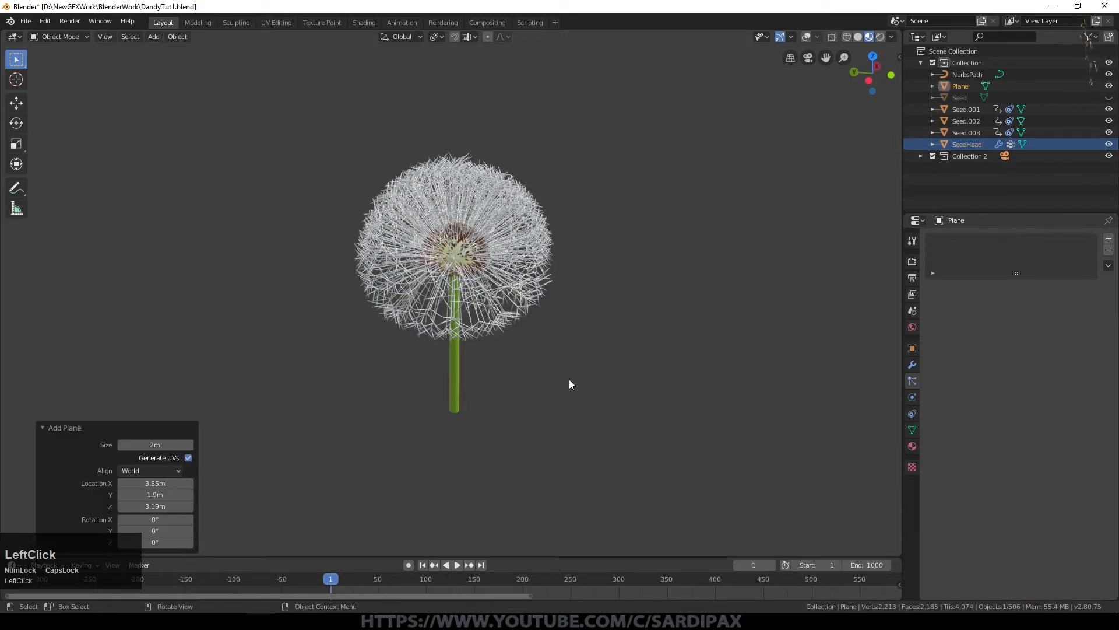
scroll(569, 379, "down", 5)
scroll(517, 334, "up", 5)
key("s")
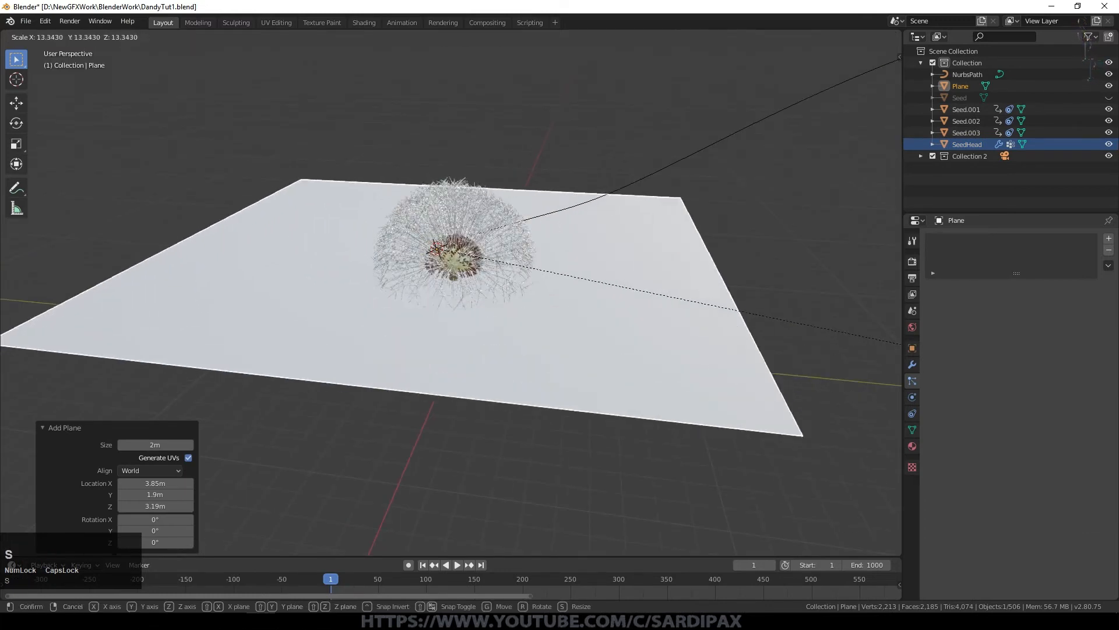
left_click(548, 210)
Rotate the plane 90° about the X axis and move it 12.9 m along Y behind the dandelion
key("r")
key("x")
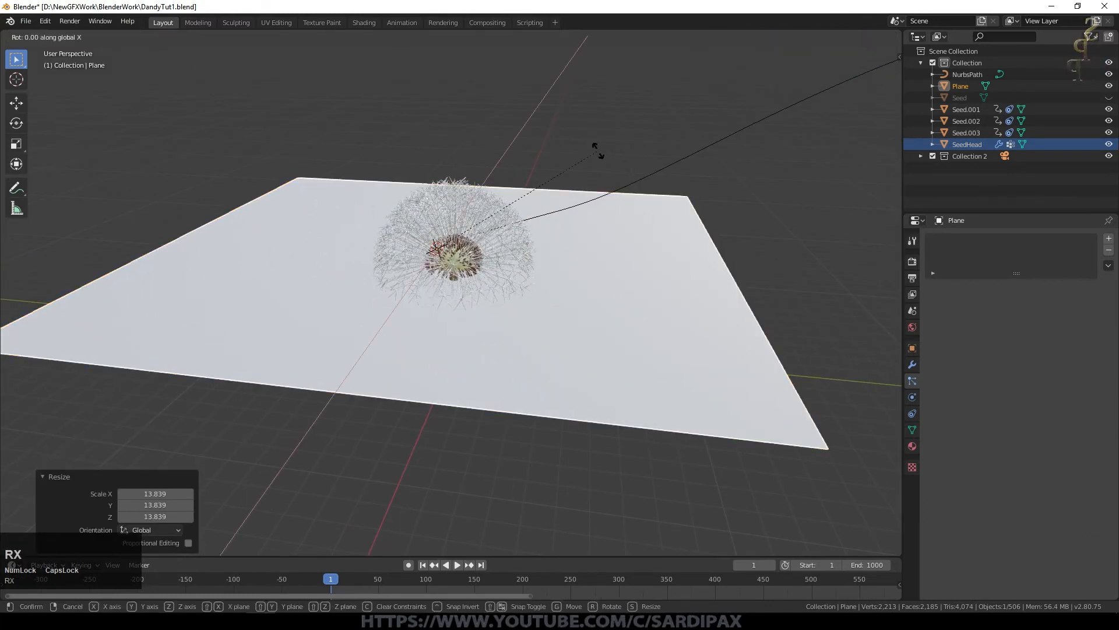
key("KP_9")
key("KP_0")
key("KP_Enter")
scroll(441, 302, "down", 3)
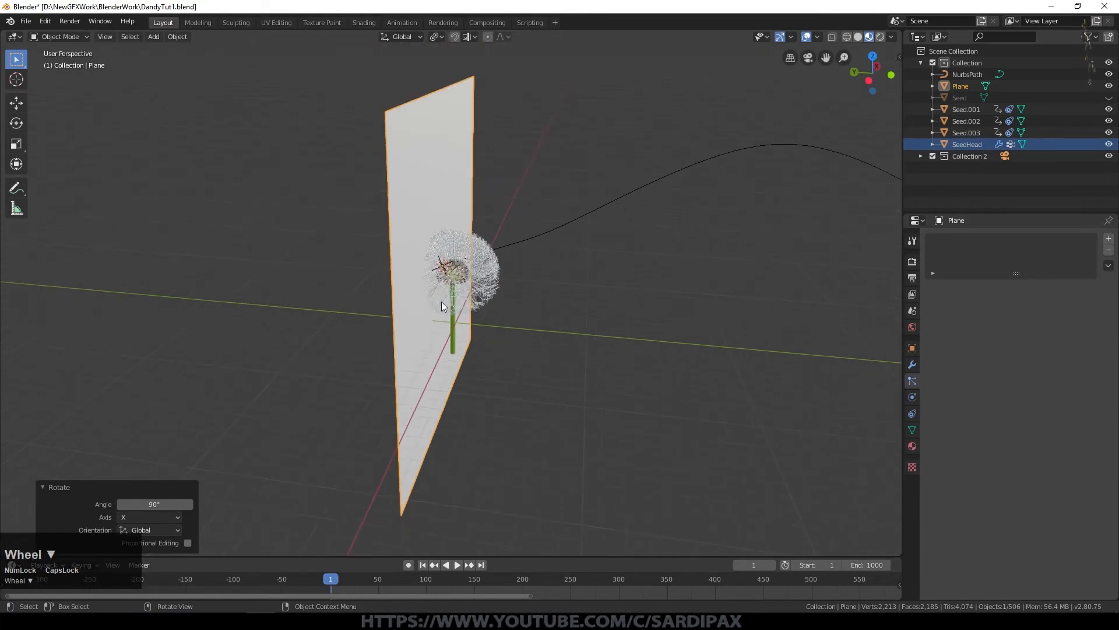
key("g")
key("y")
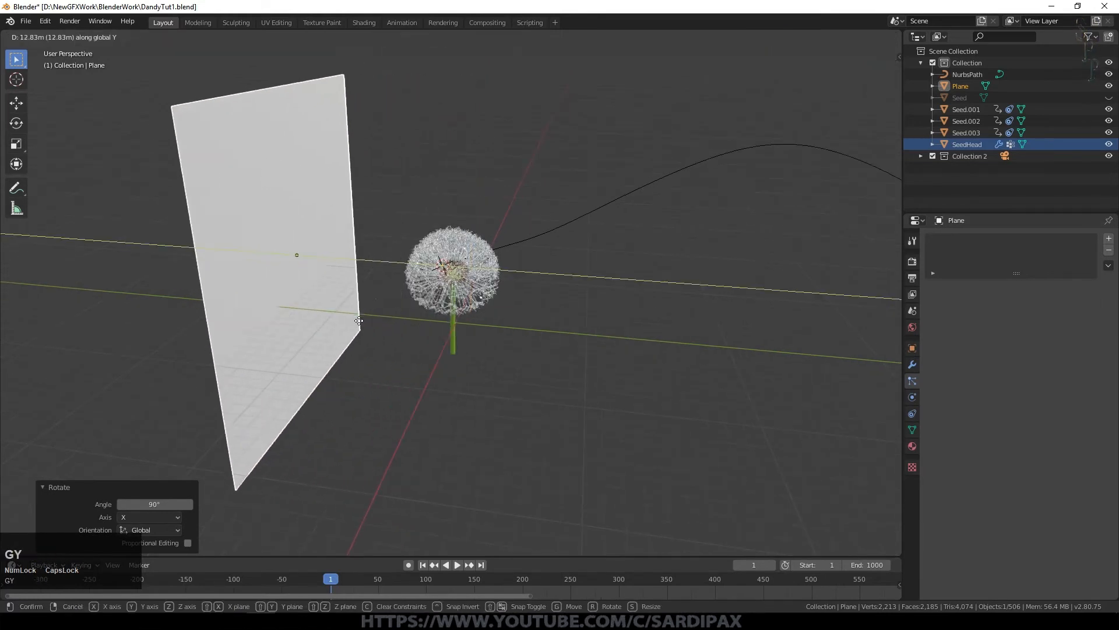
left_click(599, 240)
In the camera view, scale the backdrop plane by 1.92 and move it -4.77 m in X and -1.65 m in Z
key("KP_0")
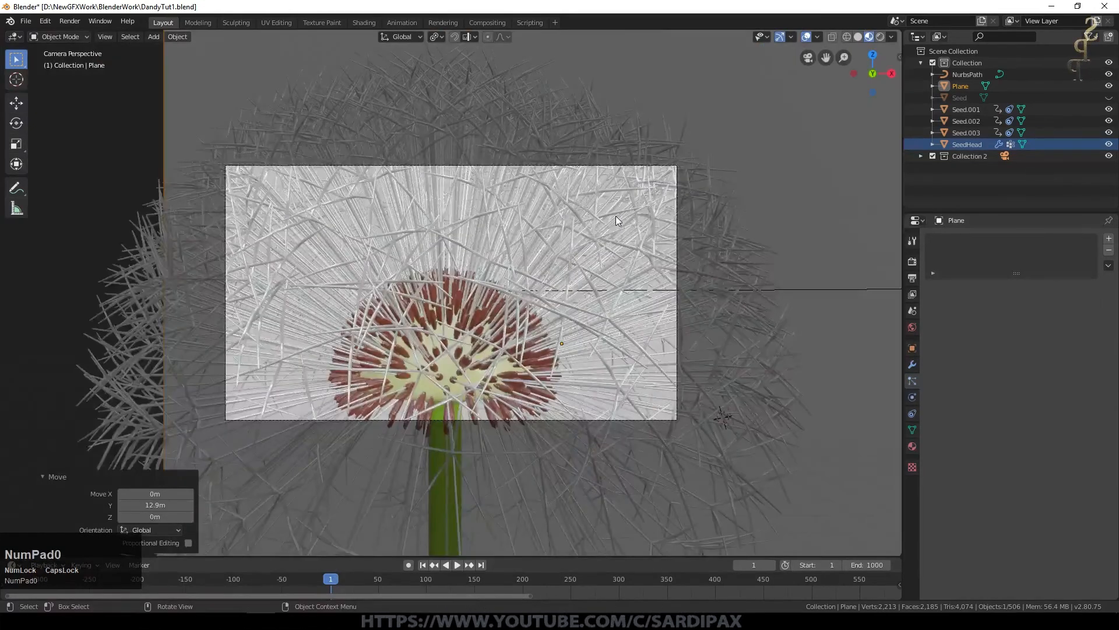
scroll(604, 215, "down", 2)
key("s")
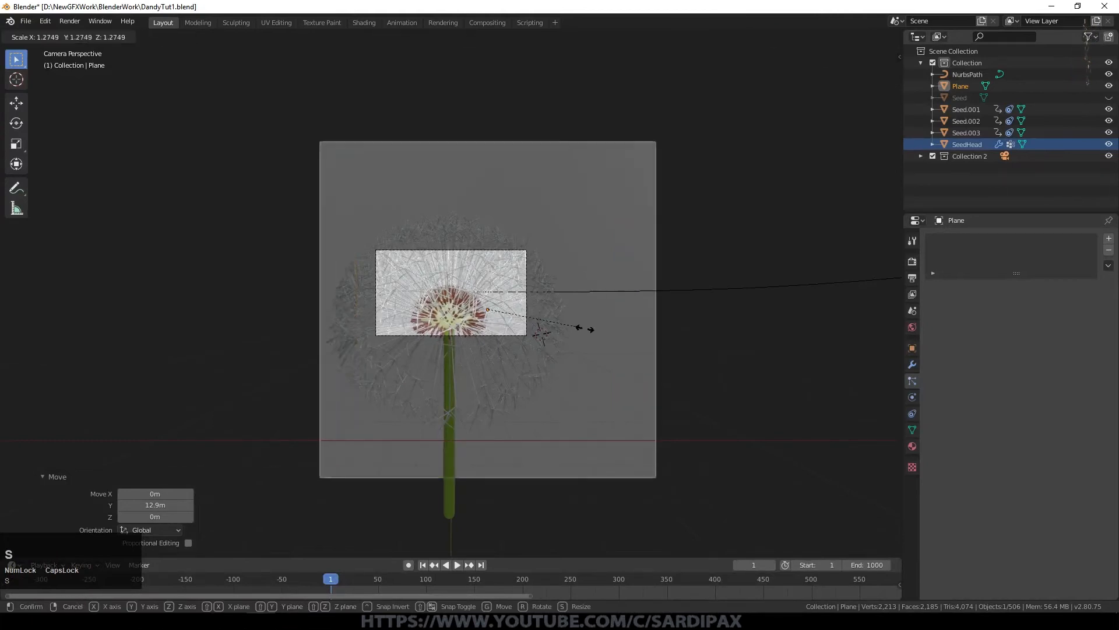
left_click(632, 334)
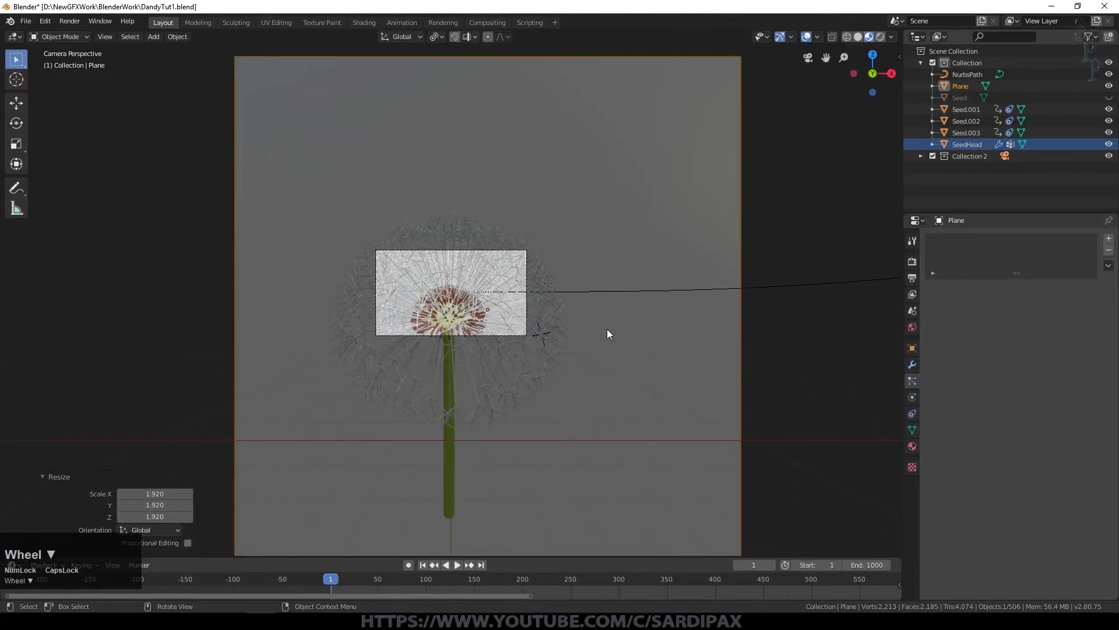
key("g")
left_click(564, 343)
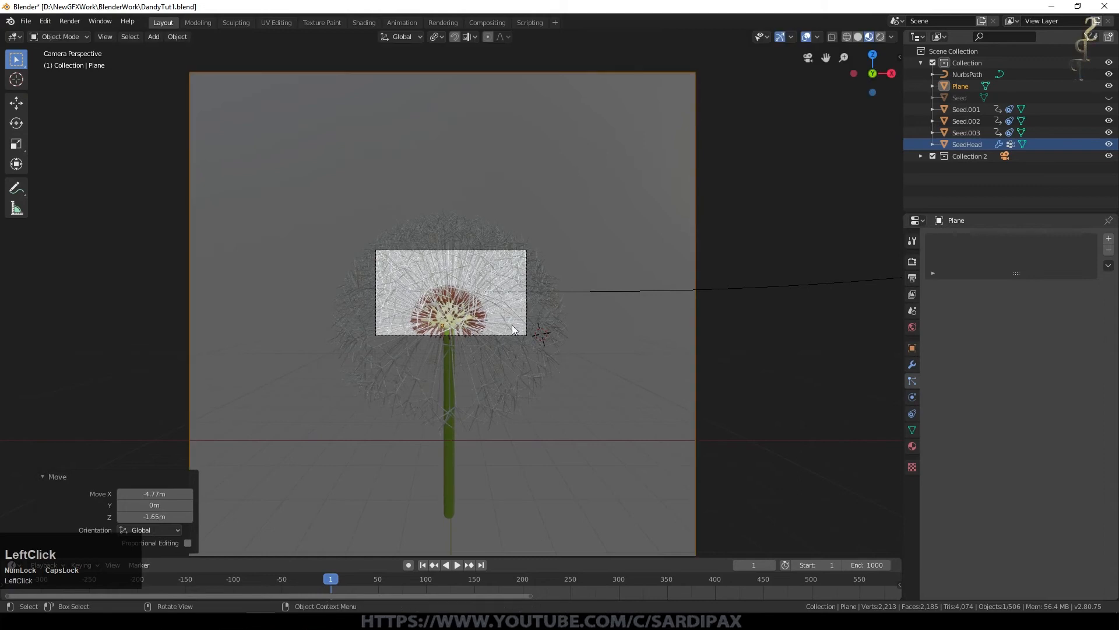
Unhide and select the Camera in Collection 2, and look through it
middle_click_drag(565, 343, 441, 312)
scroll(441, 311, "down", 3)
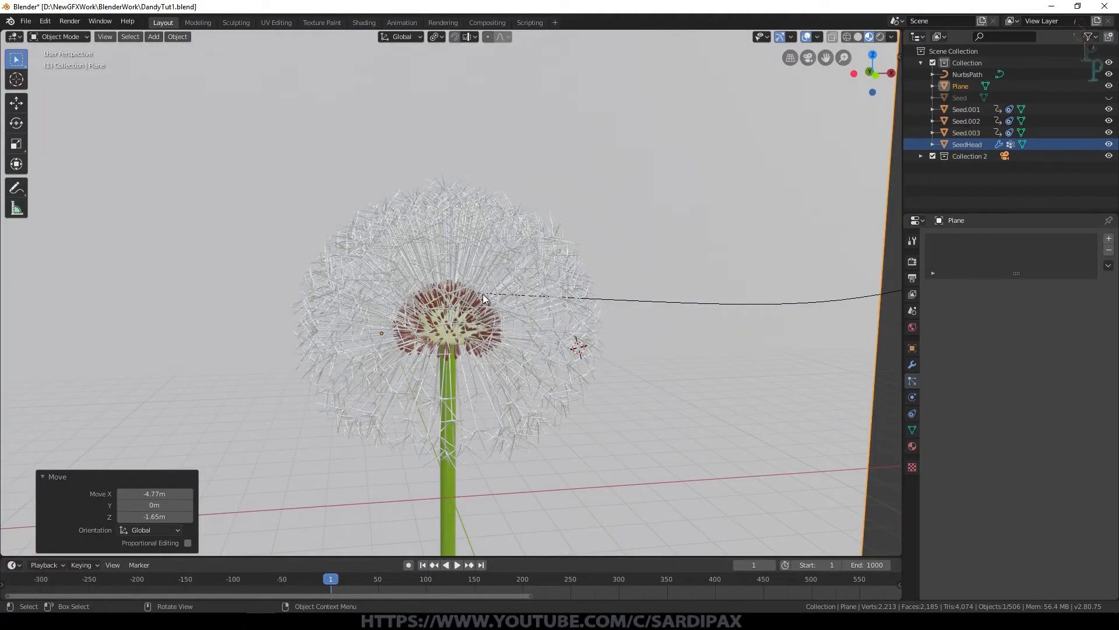
key("KP_1")
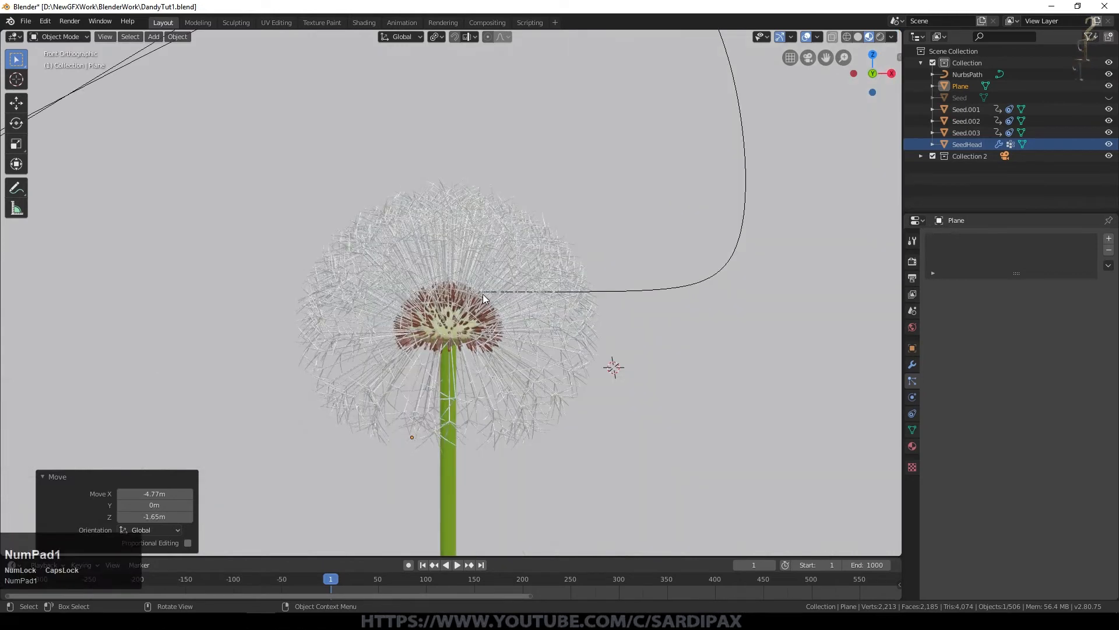
scroll(484, 285, "down", 3)
scroll(175, 347, "down", 1)
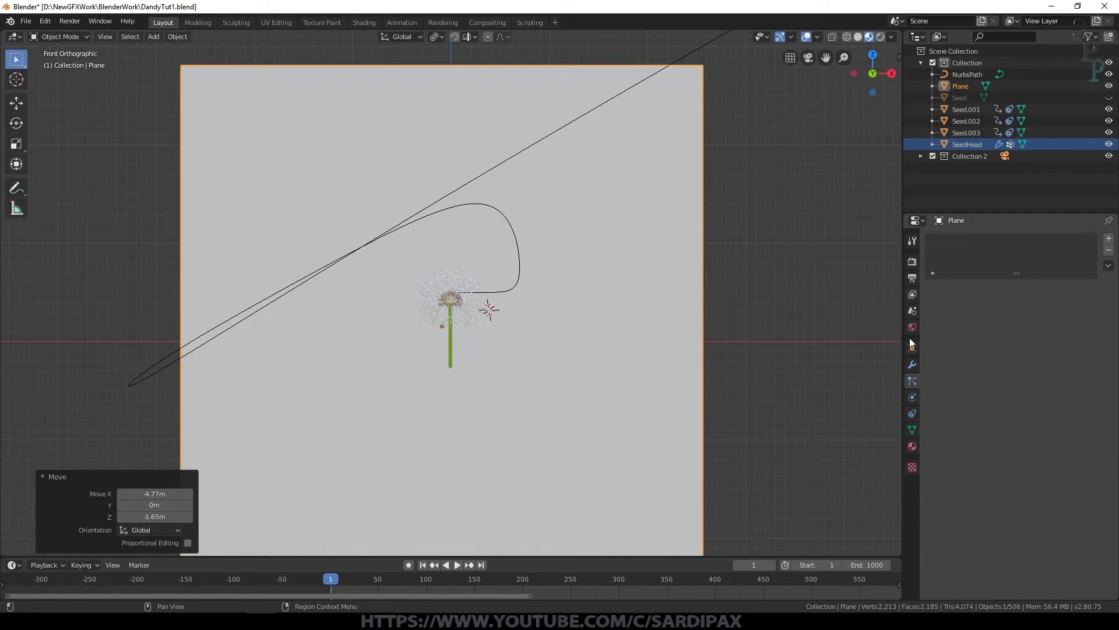
left_click(921, 156)
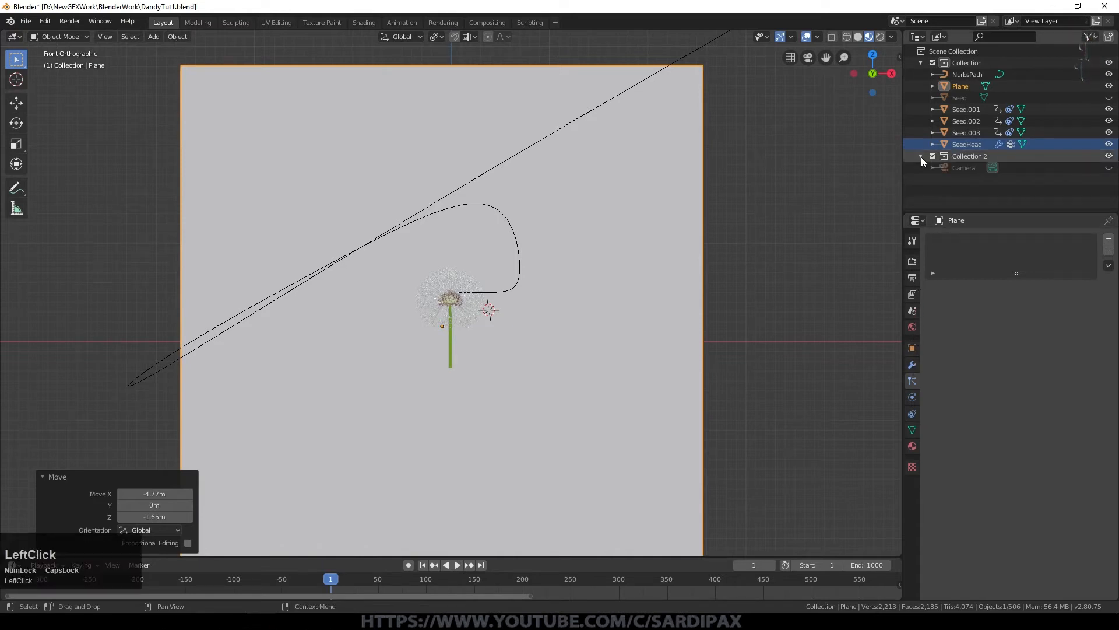
left_click(963, 167)
key("KP_0")
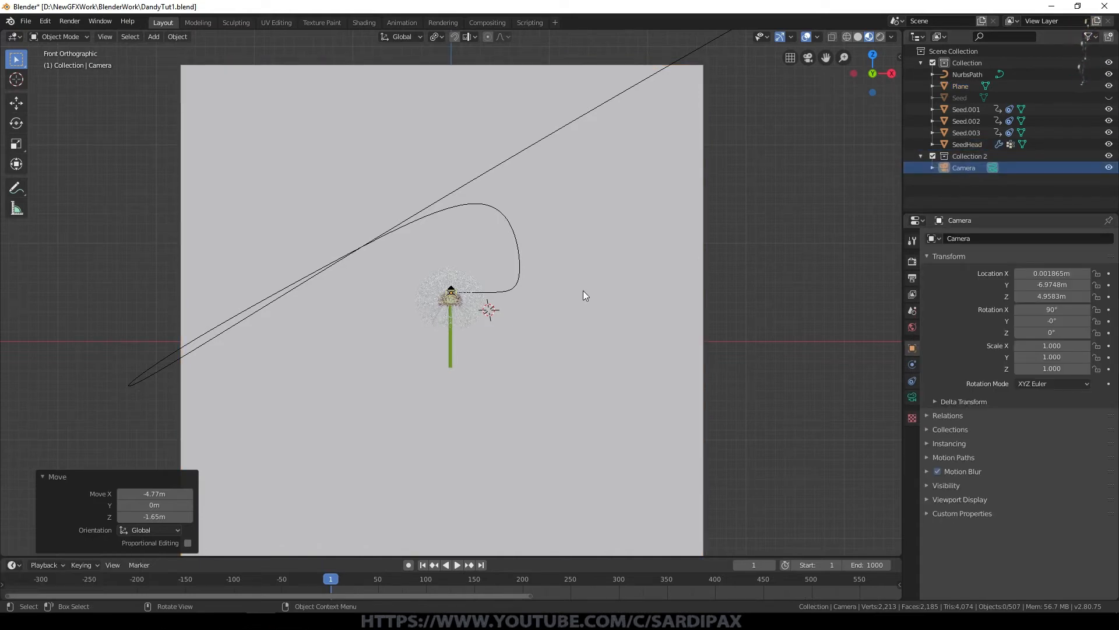
Set the render resolution to a portrait format of 1080 px in X and 1920 px in Y
left_click(913, 278)
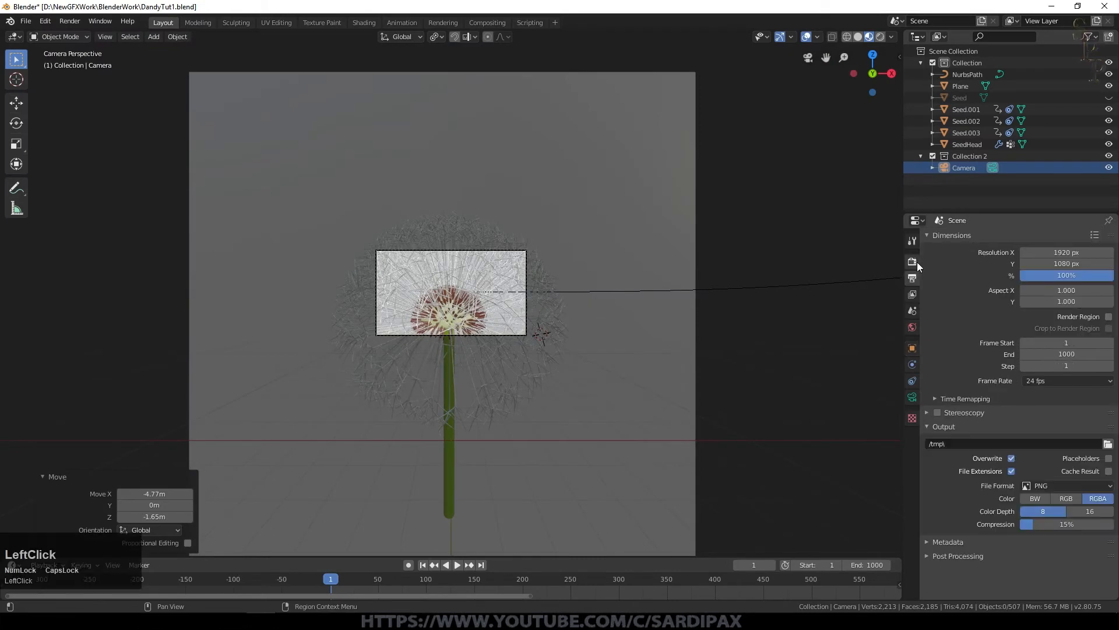
left_click(1051, 263)
type("192")
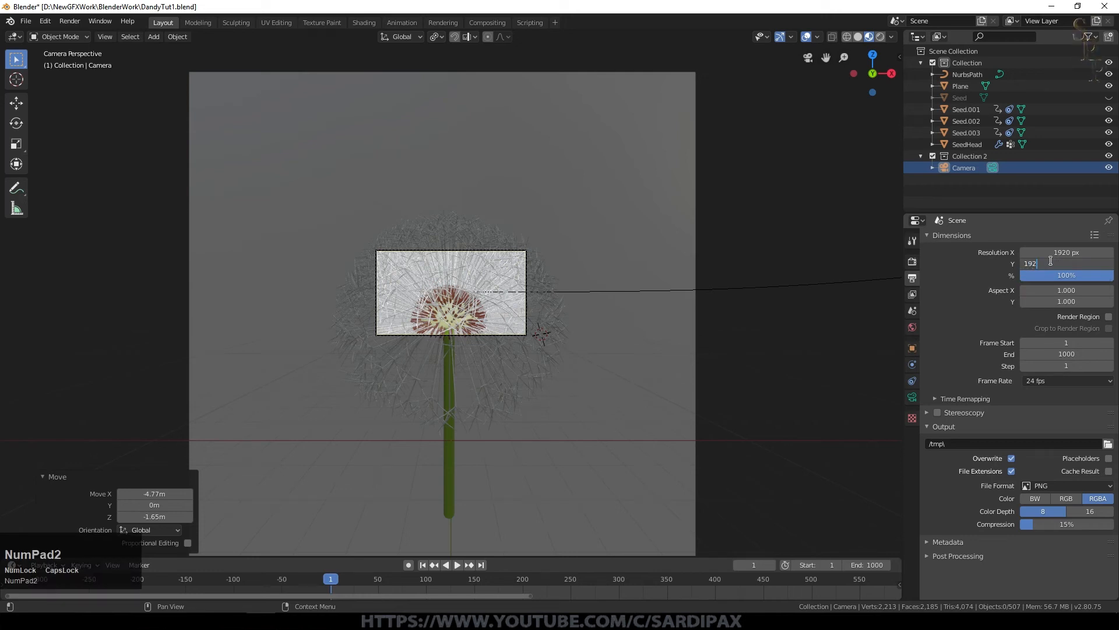
type("0")
key("KP_Enter")
left_click(1057, 252)
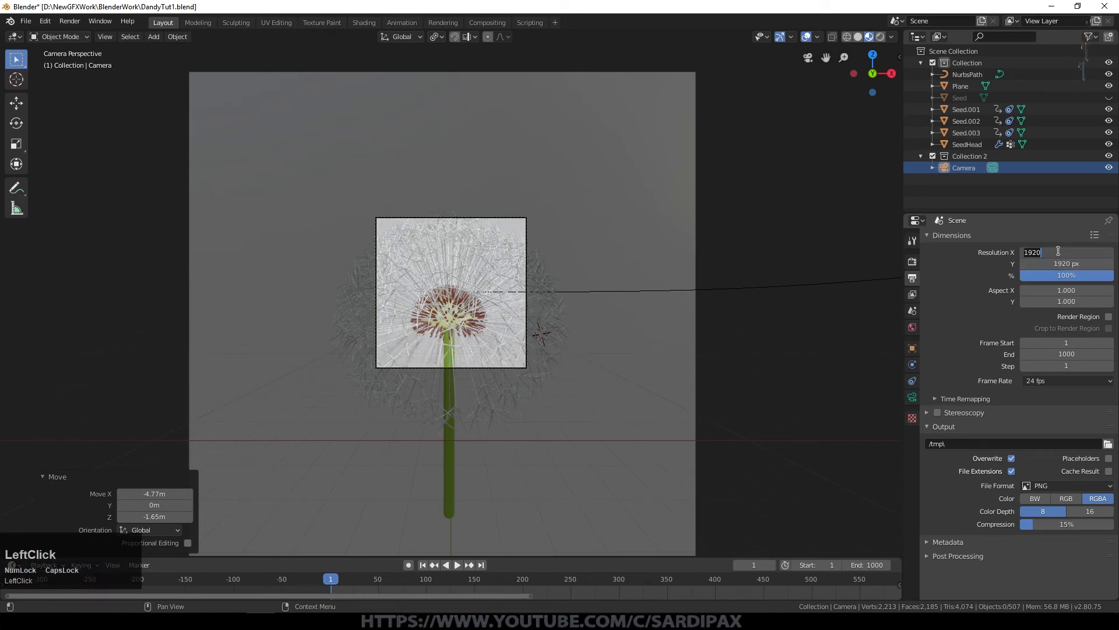
type("10")
key("KP_Enter")
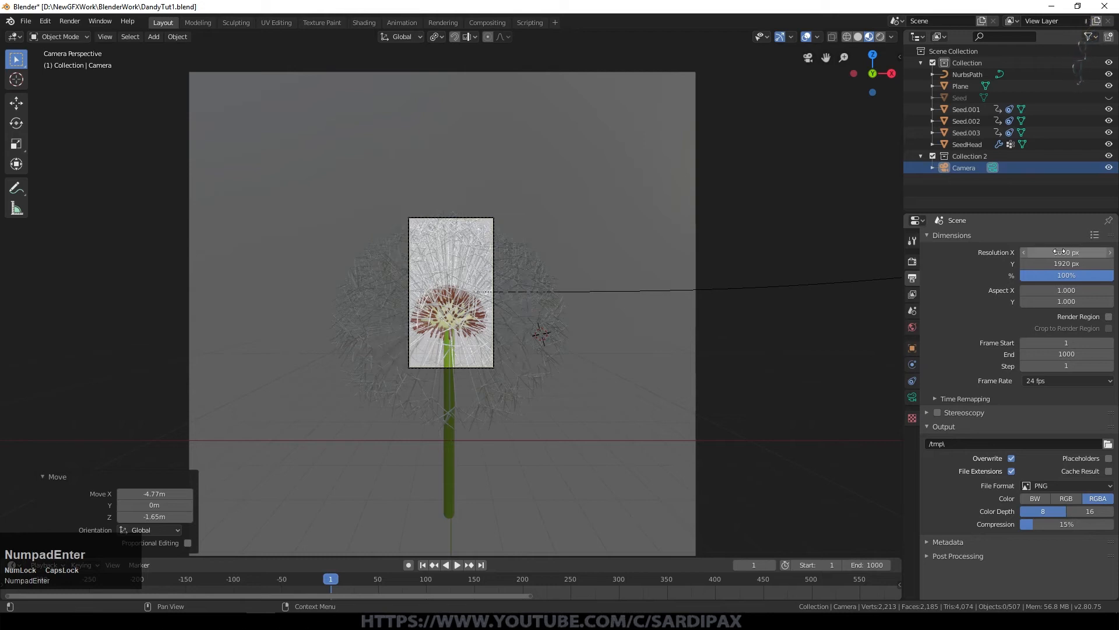
Move the camera back about 19.8 m along its local Z axis and fine-tune its position so the whole dandelion fits the frame
left_click(493, 224)
left_click(962, 170)
key("g")
middle_click(555, 327)
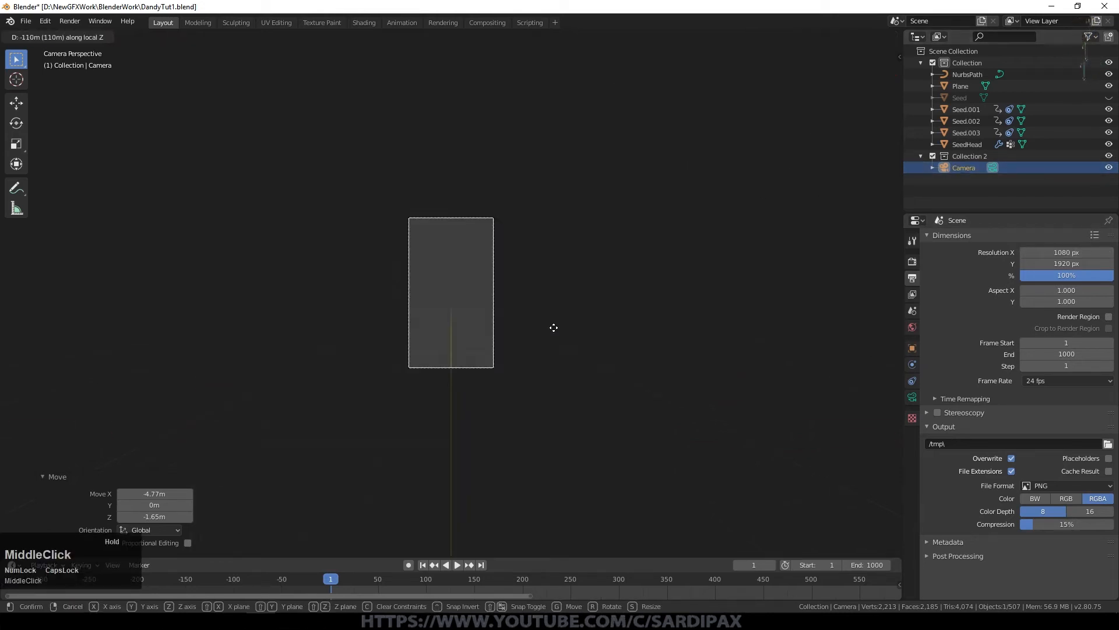
left_click(552, 369)
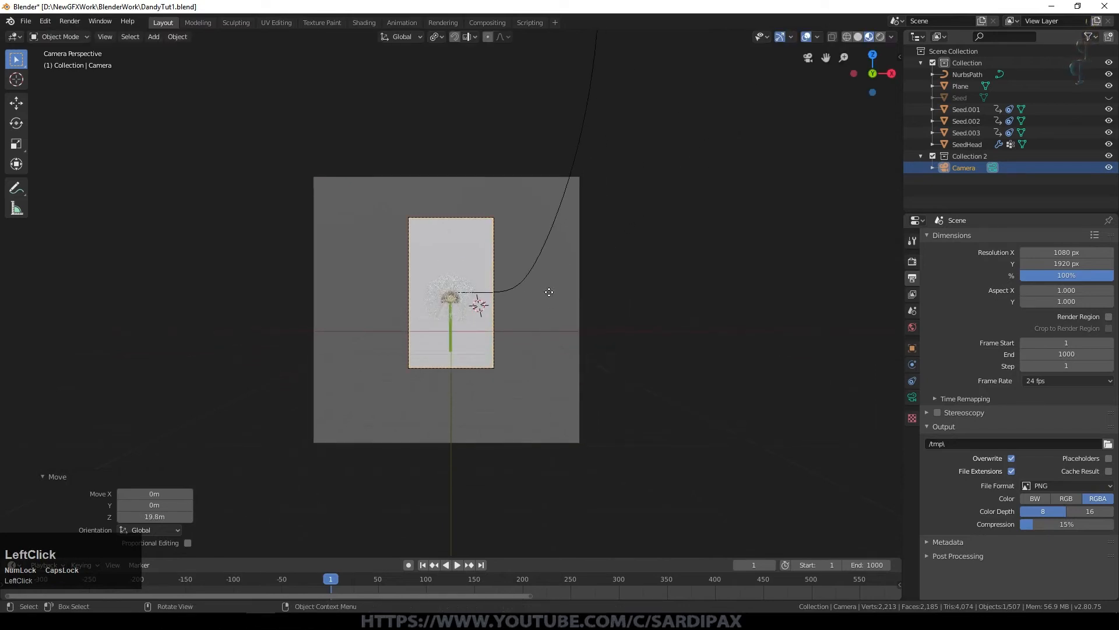
key("g")
left_click(540, 354)
Scale the backdrop plane by 0.673 and reposition it so it extends beyond the portrait frame on every side
scroll(541, 344, "up", 2)
left_click(541, 344)
key("g")
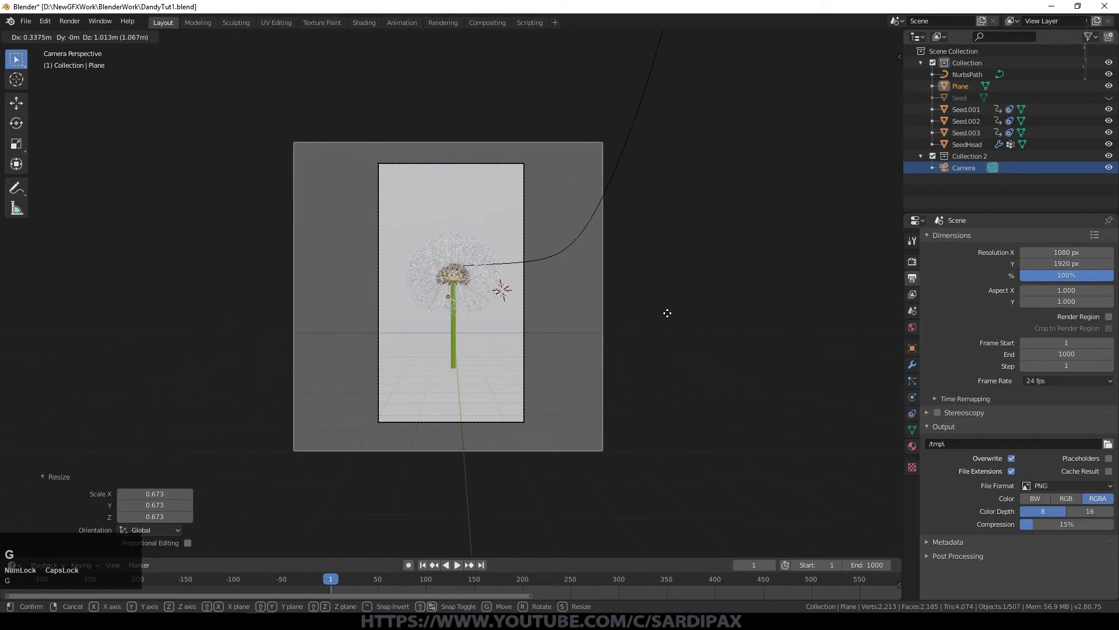
left_click(669, 310)
Give the backdrop plane a new material with a pale orange base color
left_click(912, 446)
left_click(1004, 278)
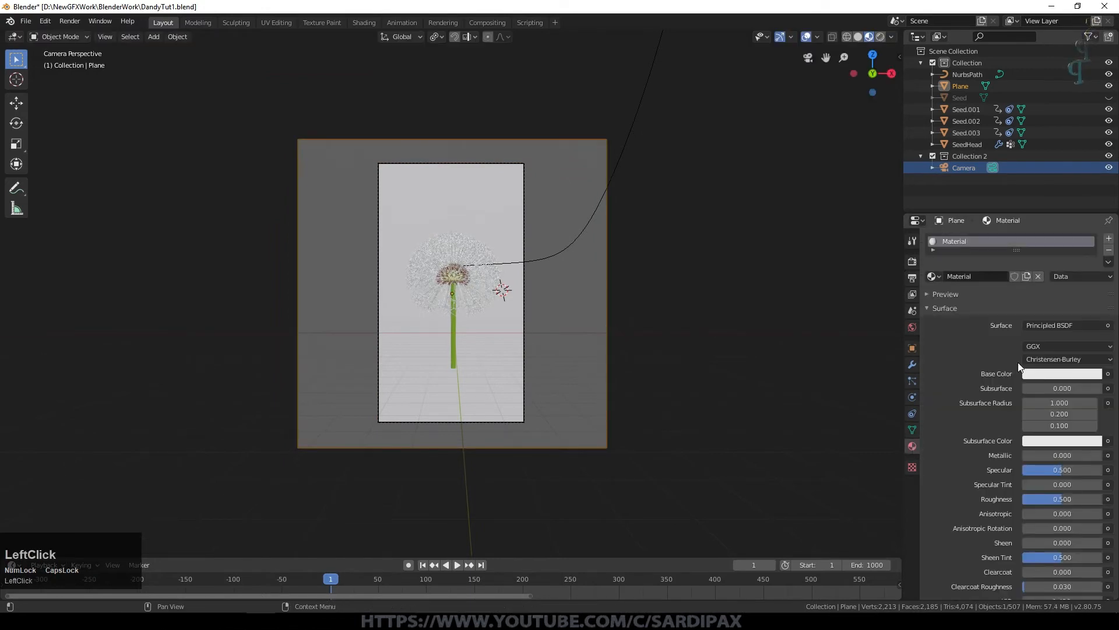
left_click(1047, 374)
left_click_drag(1037, 264, 1036, 258)
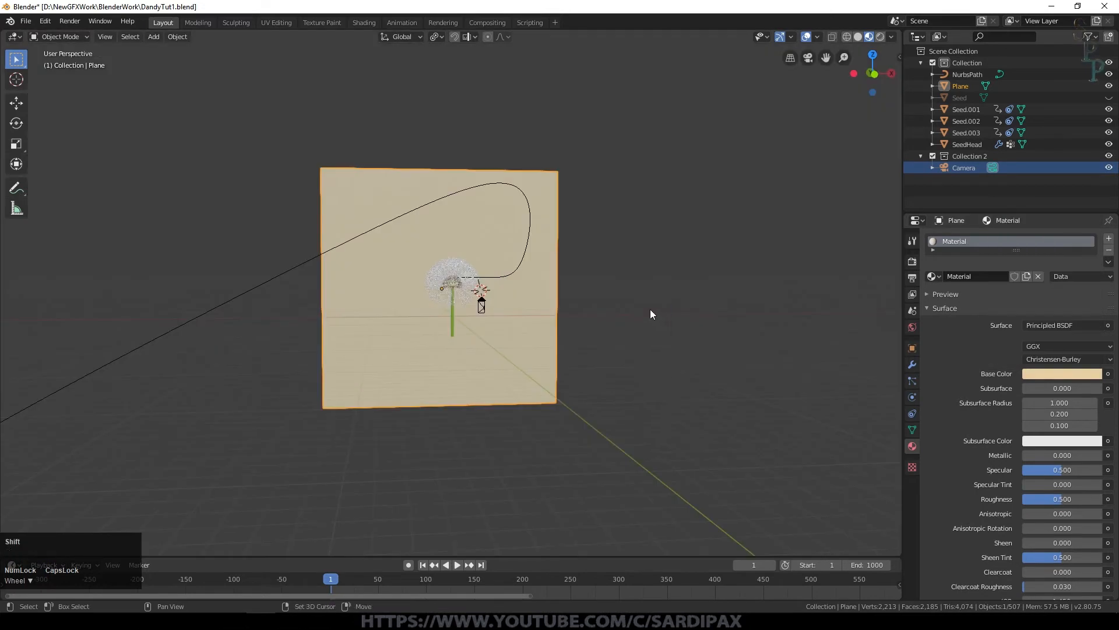
Add a Sun light, move it -18.4 m in X and 5.88 m in Z, and save the file
key("shift+a")
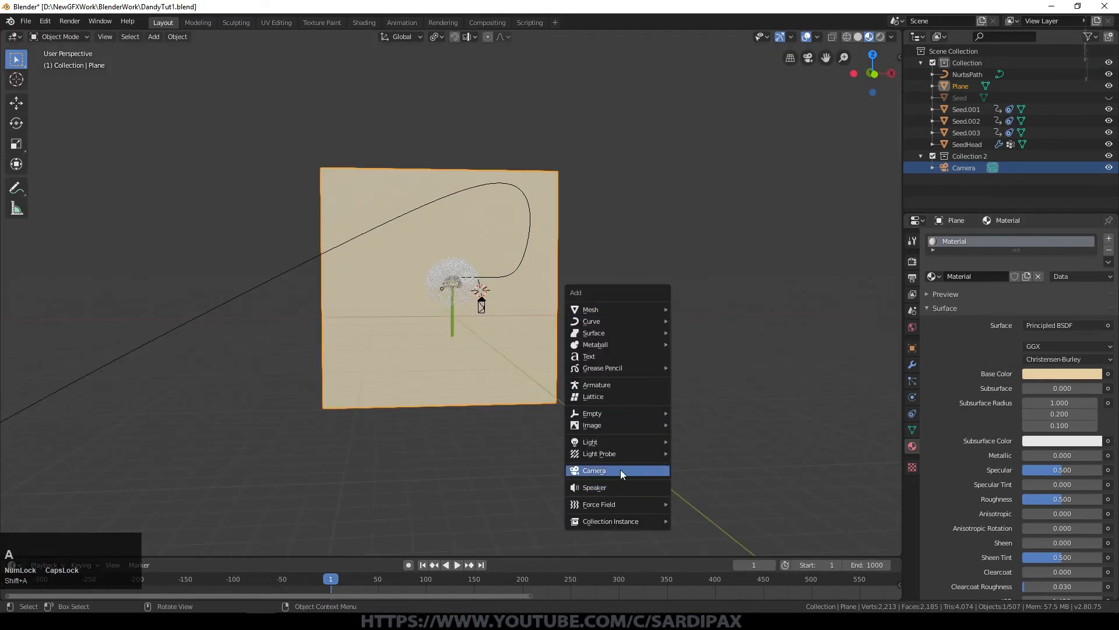
mouse_move(620, 434)
left_click(710, 452)
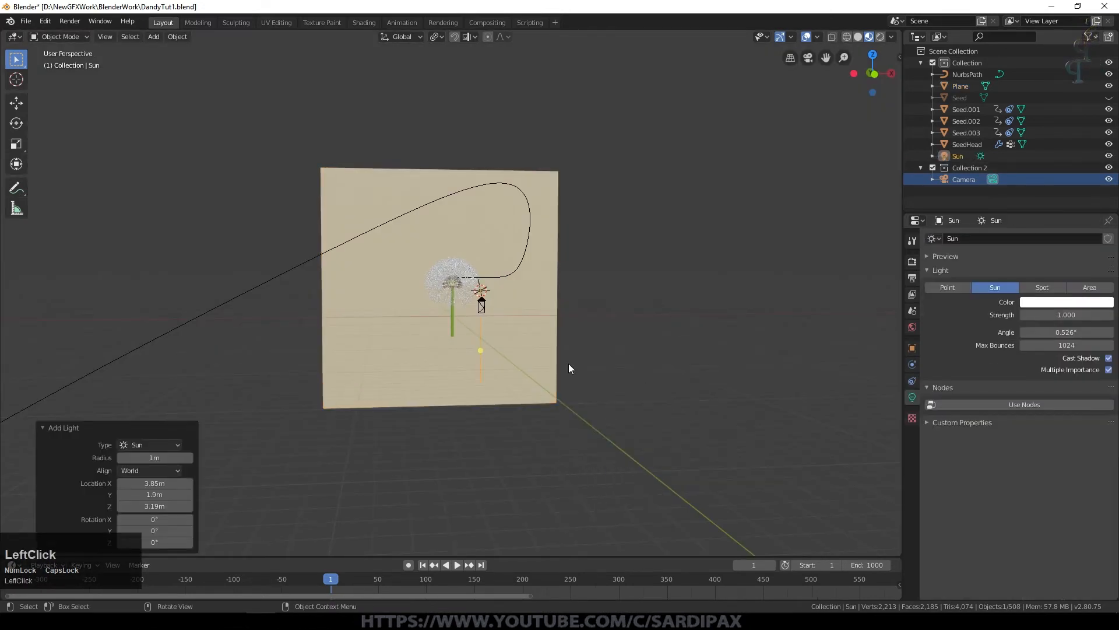
key("g")
left_click(770, 257)
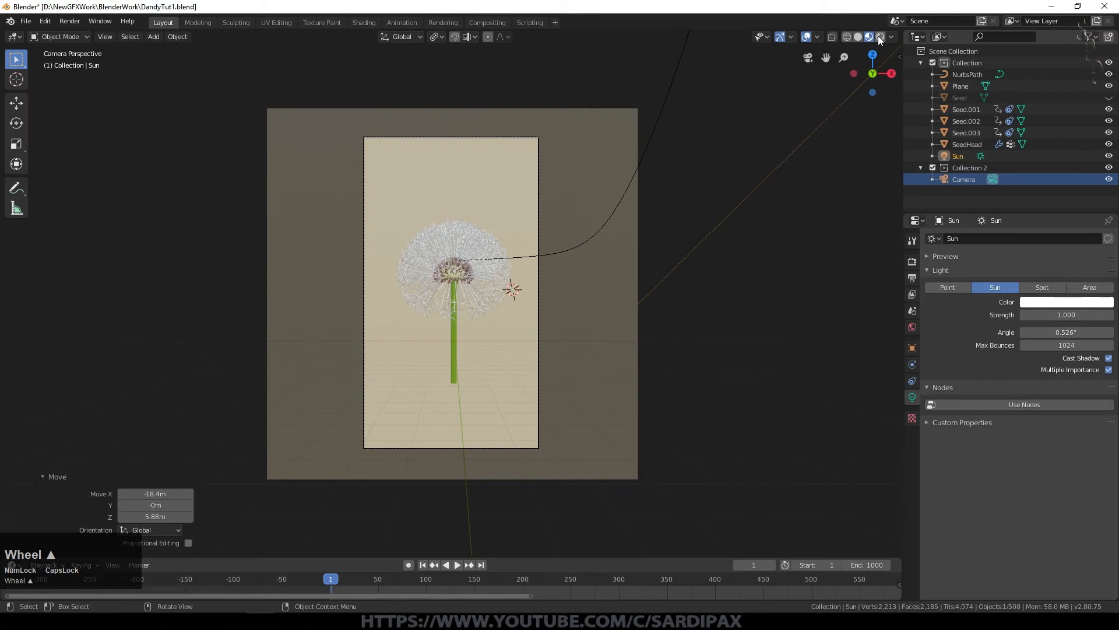
key("ctrl+s")
Switch the viewport to rendered shading and give the Sun light a pale yellow color with a strength of 3
left_click(880, 37)
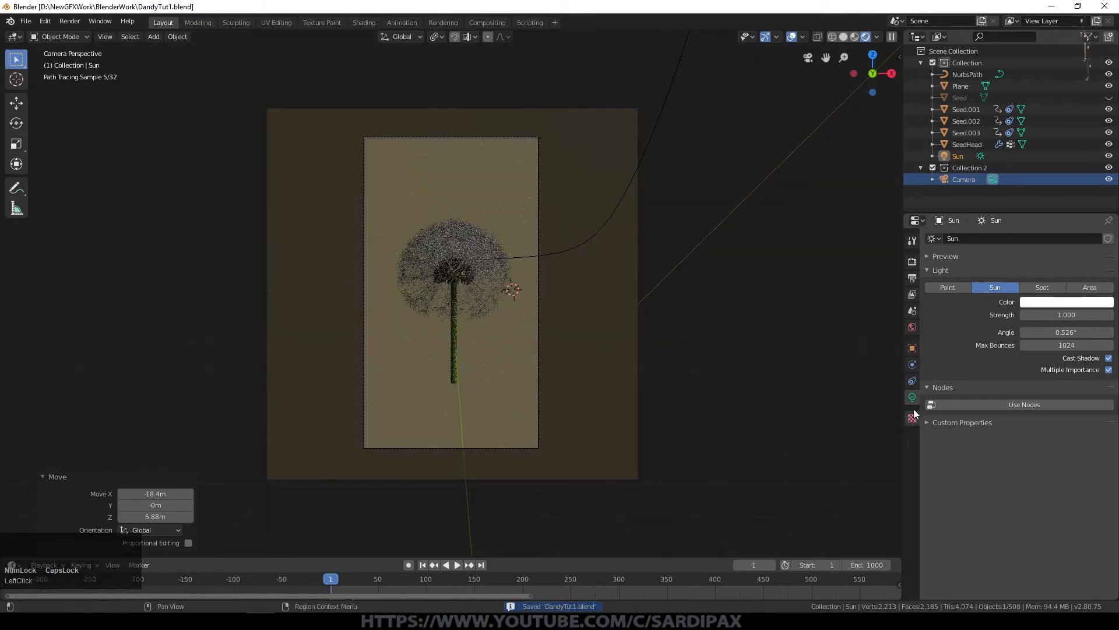
left_click(1058, 302)
left_click(1048, 191)
left_click(1055, 315)
type("3")
key("KP_Enter")
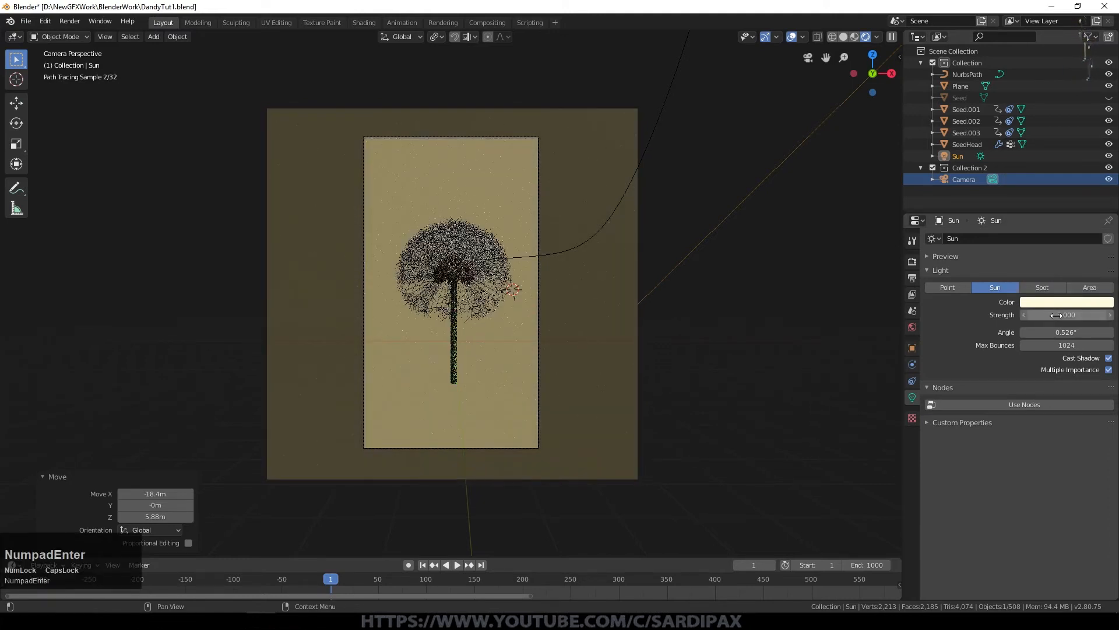
Use a Sky Texture for the world background color and set the background strength to 0.5
left_click(913, 327)
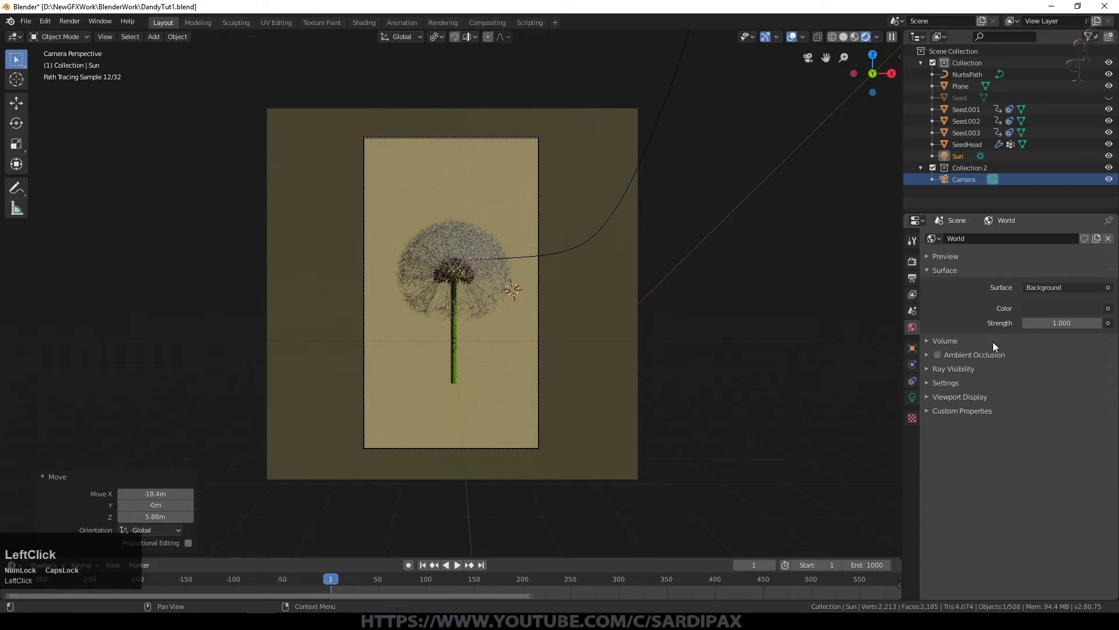
left_click(1107, 308)
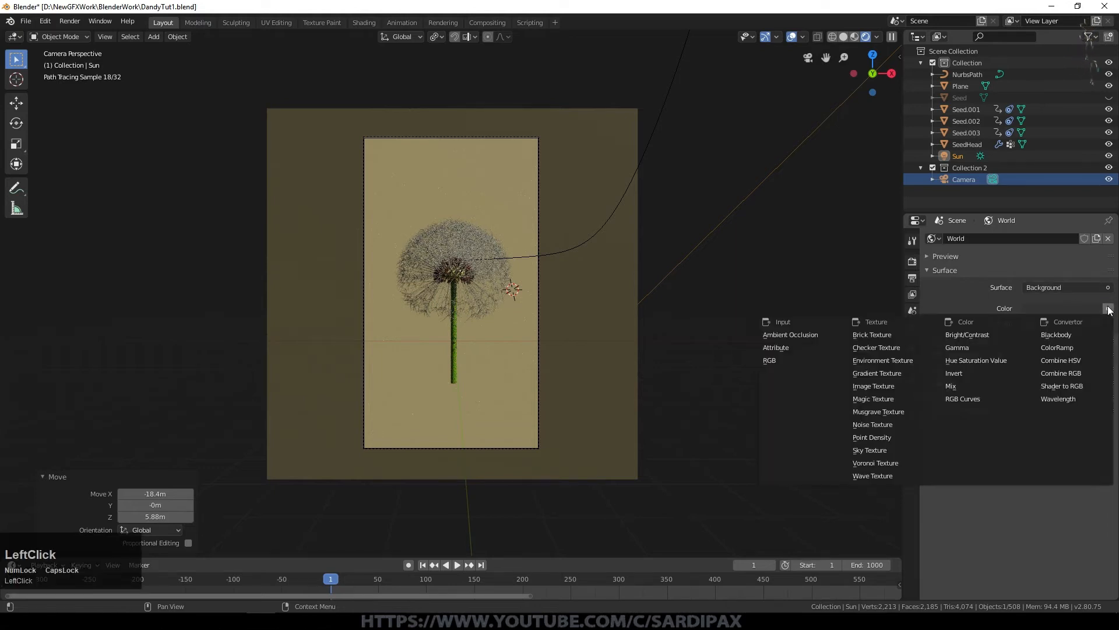
left_click(880, 449)
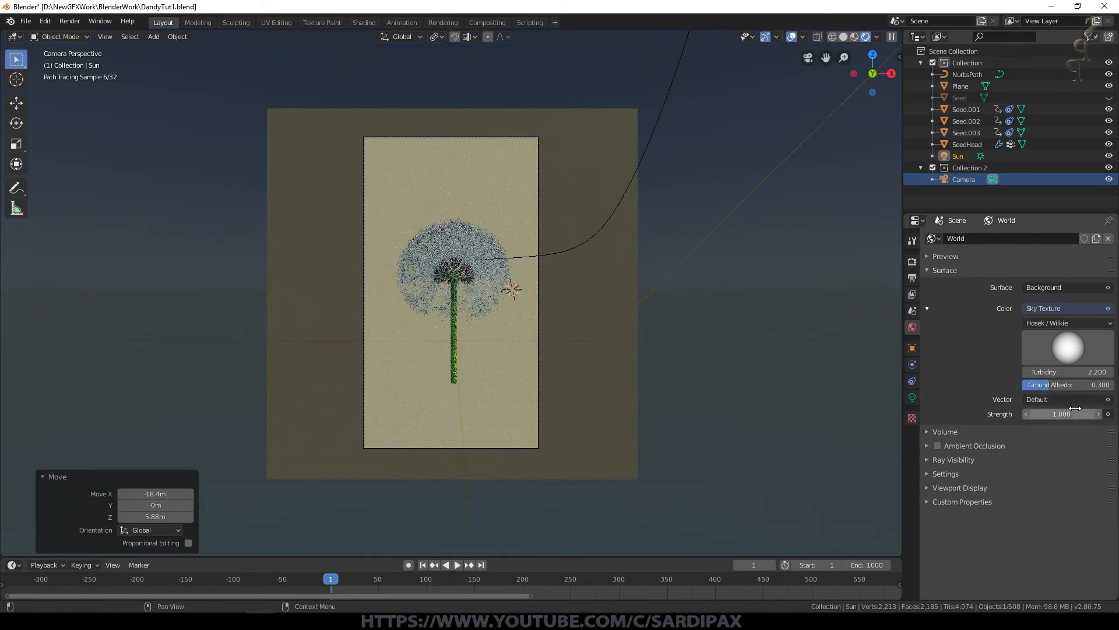
left_click(1069, 413)
type("1.0.5")
key("Return")
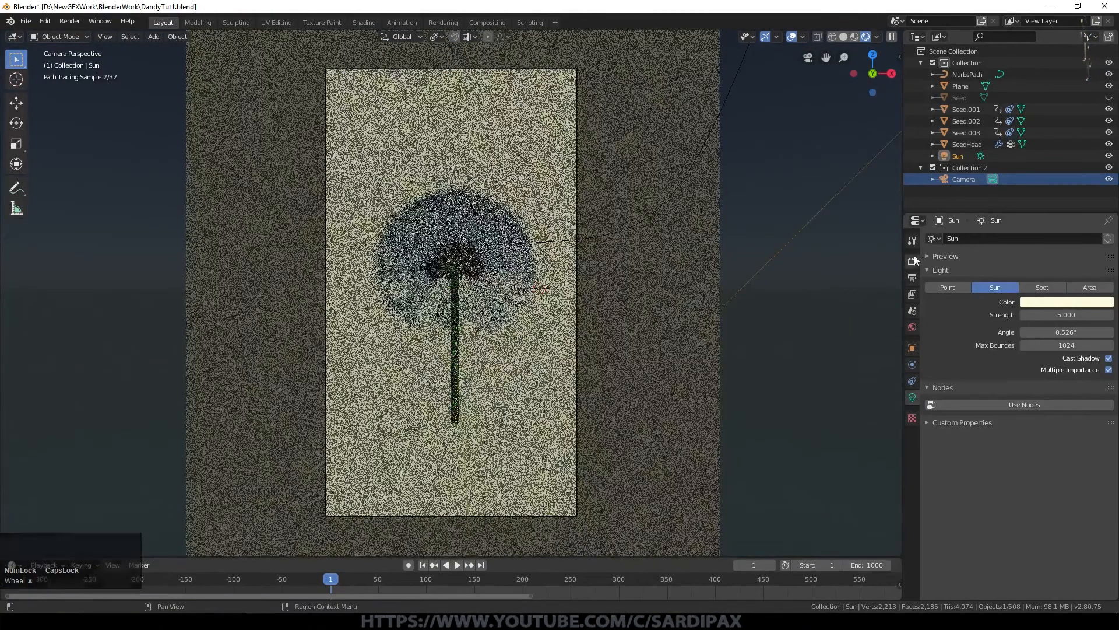
Set the Cycles render device to GPU Compute
left_click(913, 262)
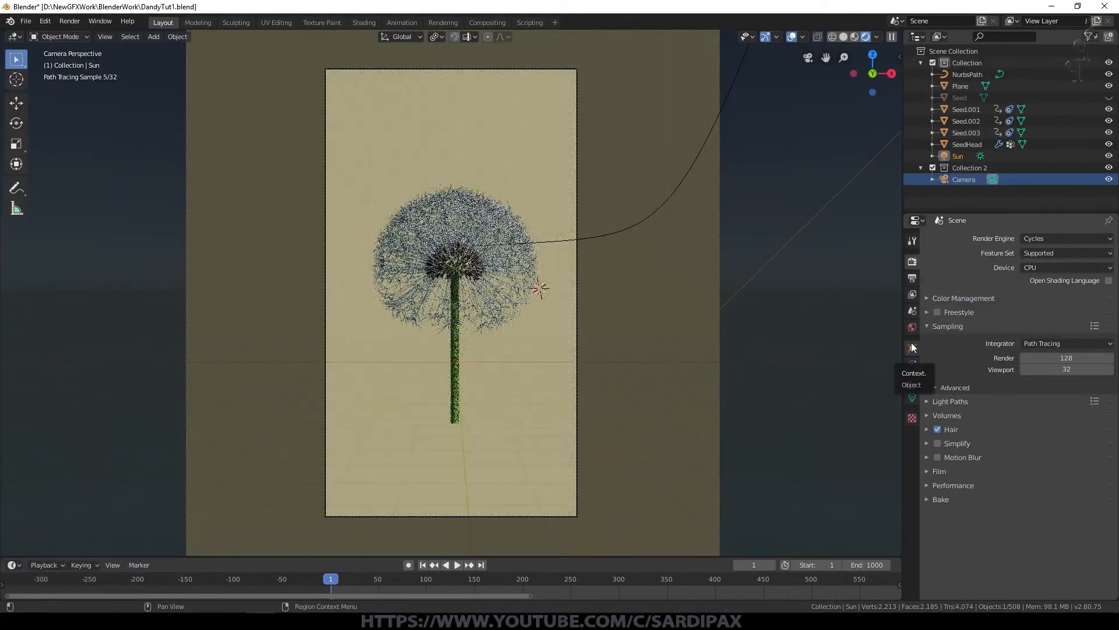
left_click(1061, 267)
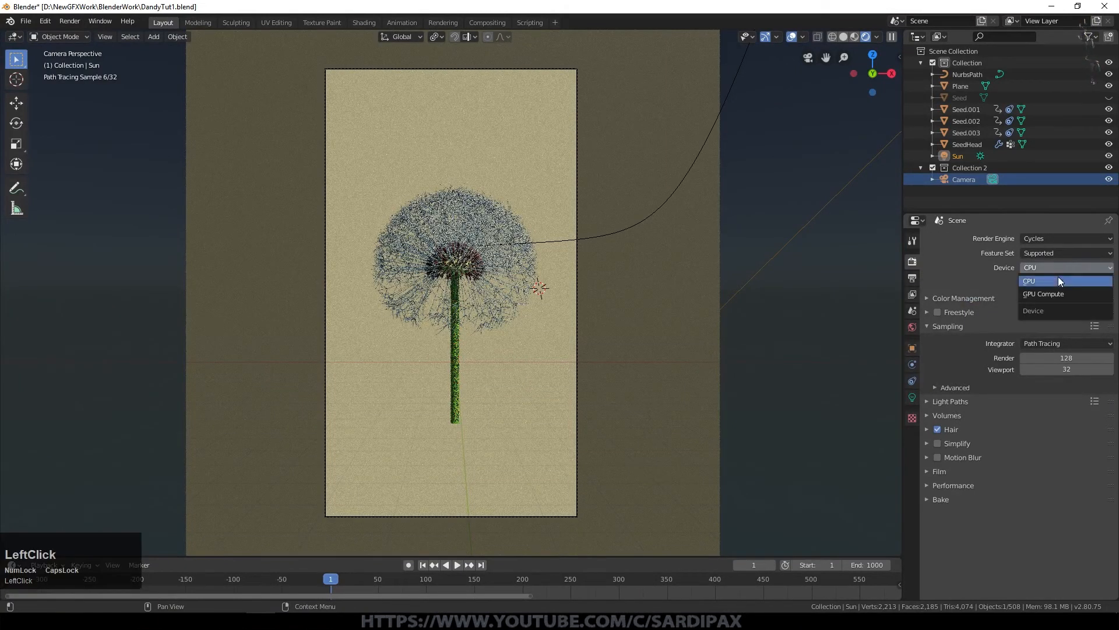
left_click(1050, 294)
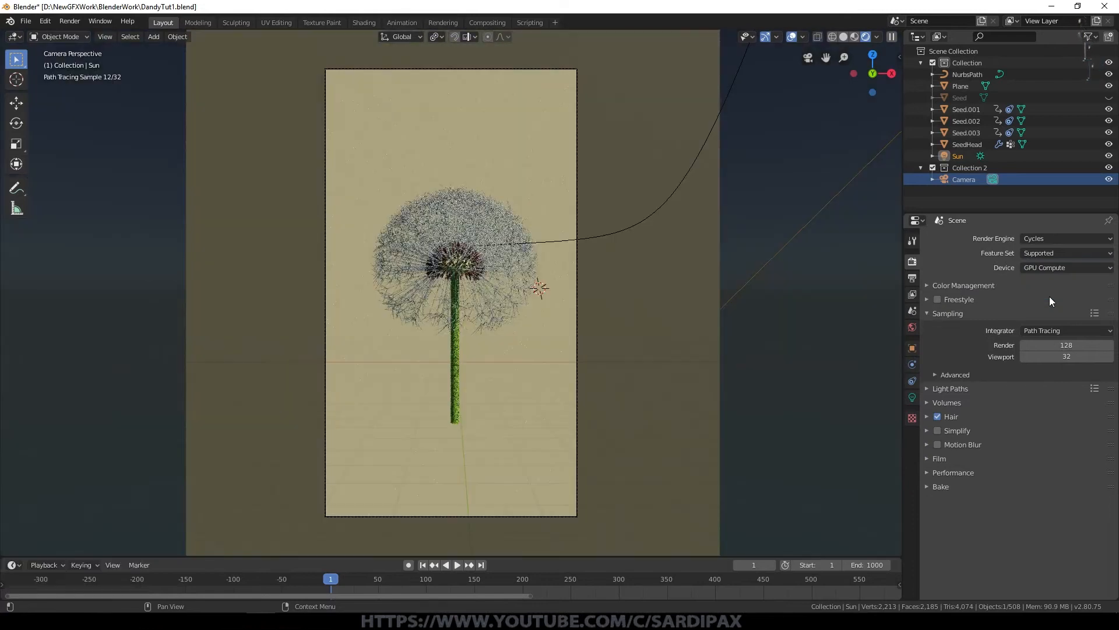
Clamp both direct and indirect light to 7 and disable reflective and refractive caustics
left_click(939, 373)
left_click(939, 374)
left_click(925, 388)
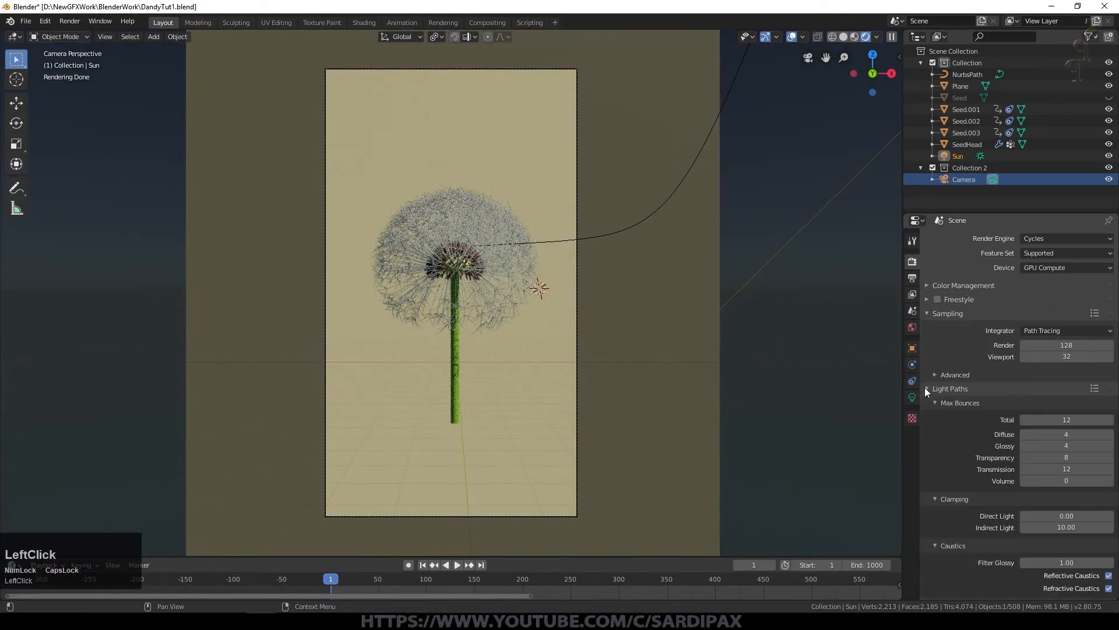
scroll(1020, 408, "down", 3)
left_click(1081, 444)
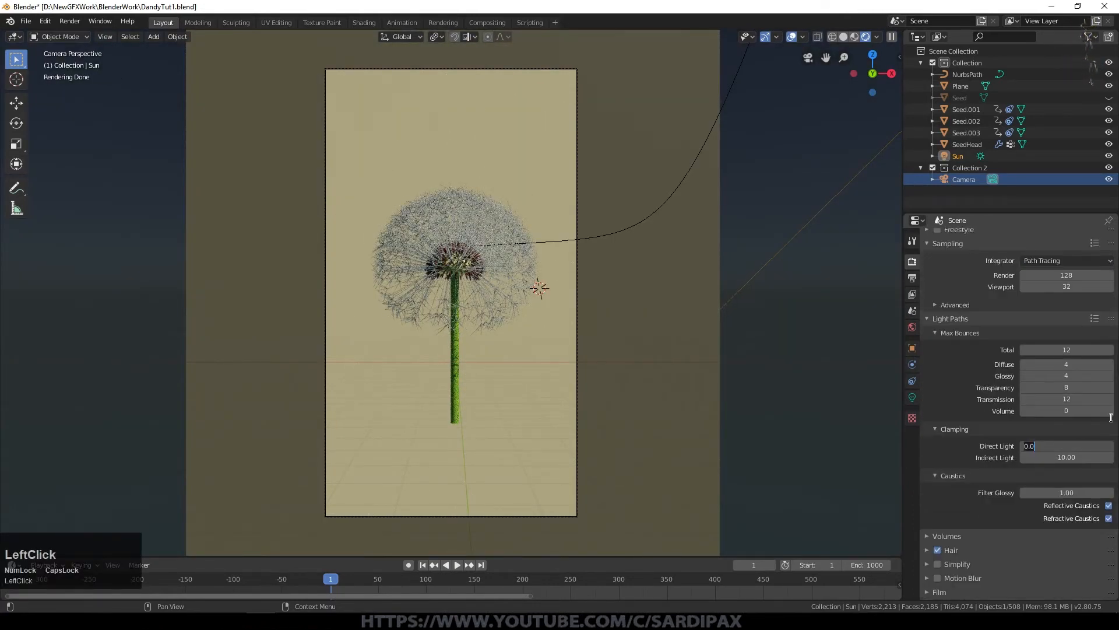
type("7")
left_click(1053, 457)
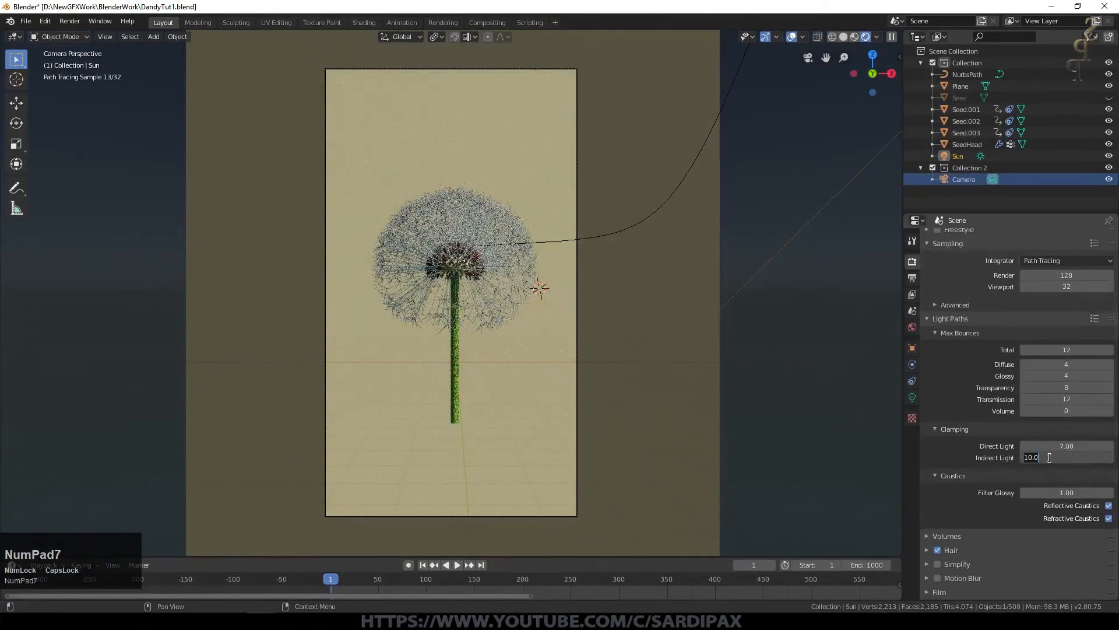
type("7")
key("KP_Enter")
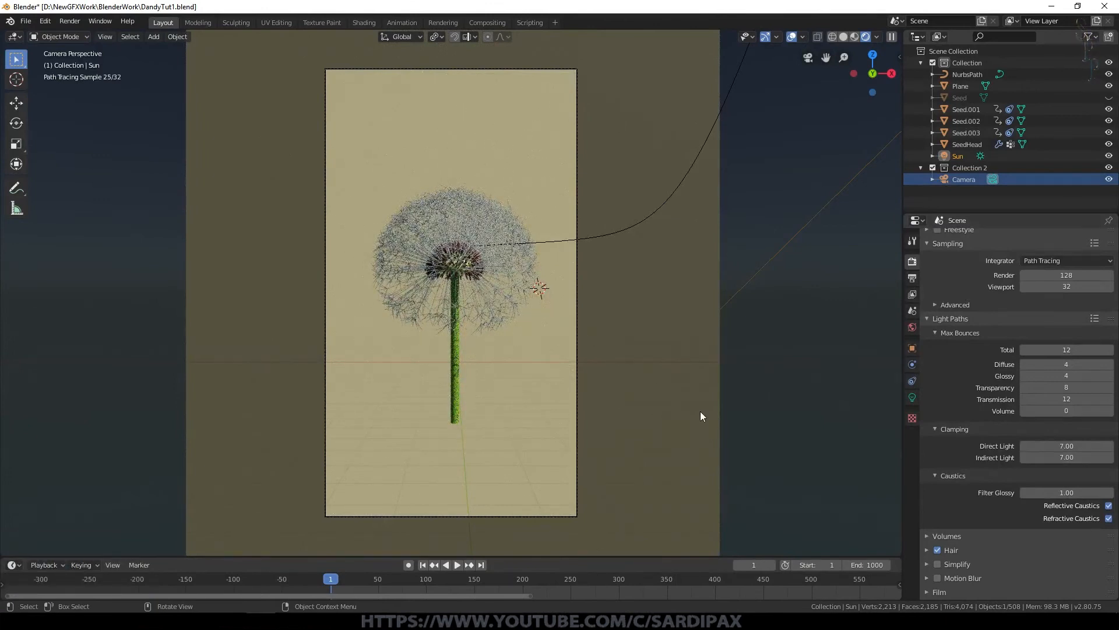
left_click(1109, 506)
left_click(1109, 518)
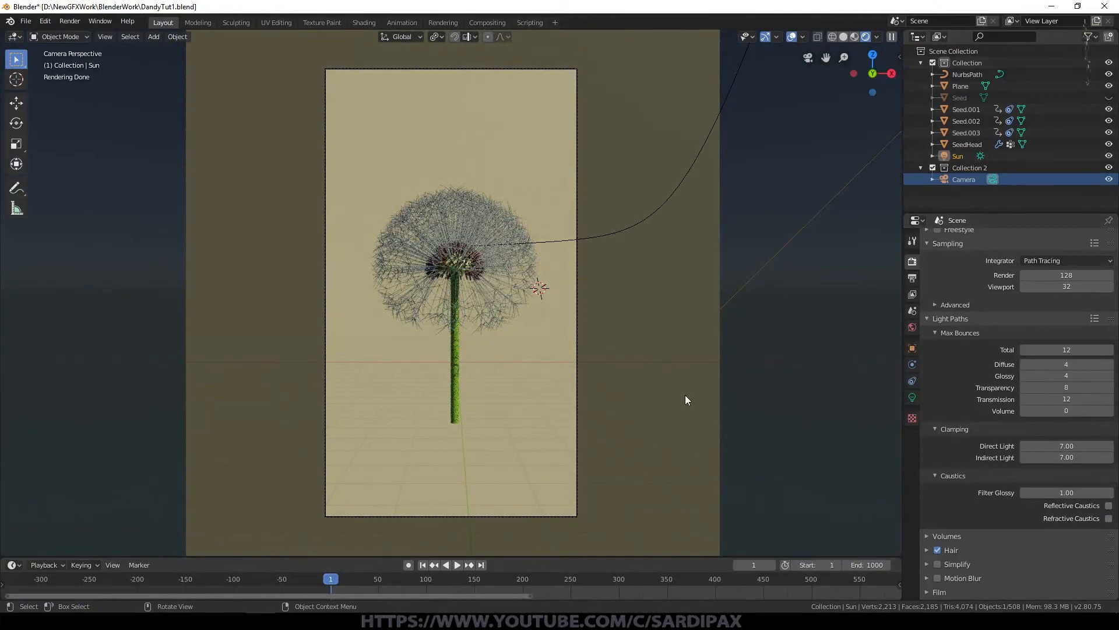
Set the maximum light bounces to 24 for transmission, 16 for transparency and 8 for glossy
scroll(685, 400, "up", 1)
left_click(1072, 399)
type("24")
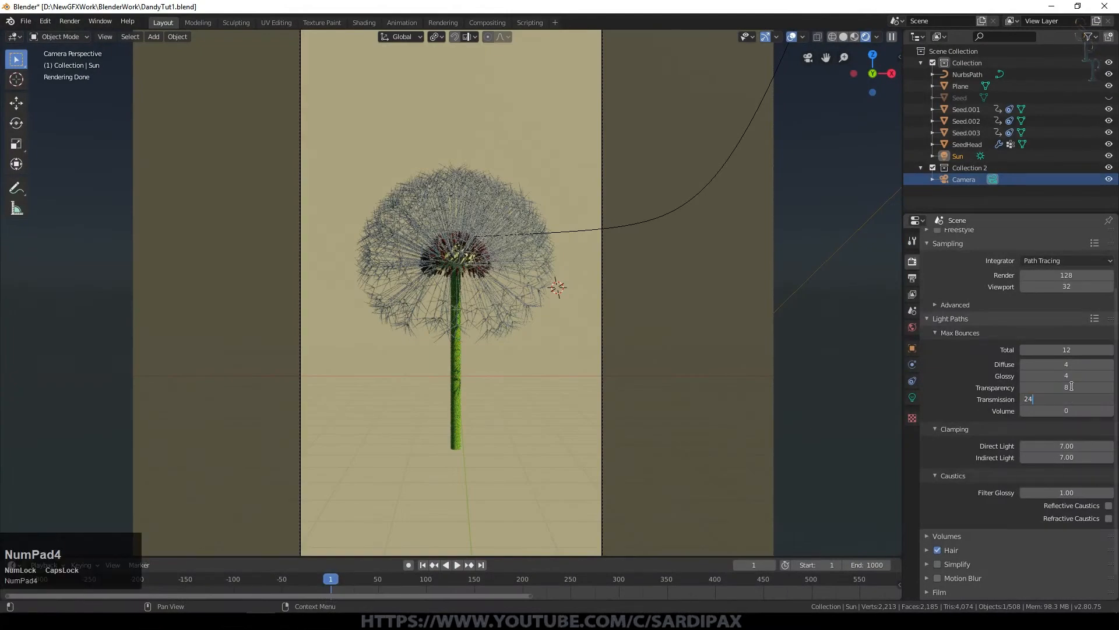
left_click(1071, 386)
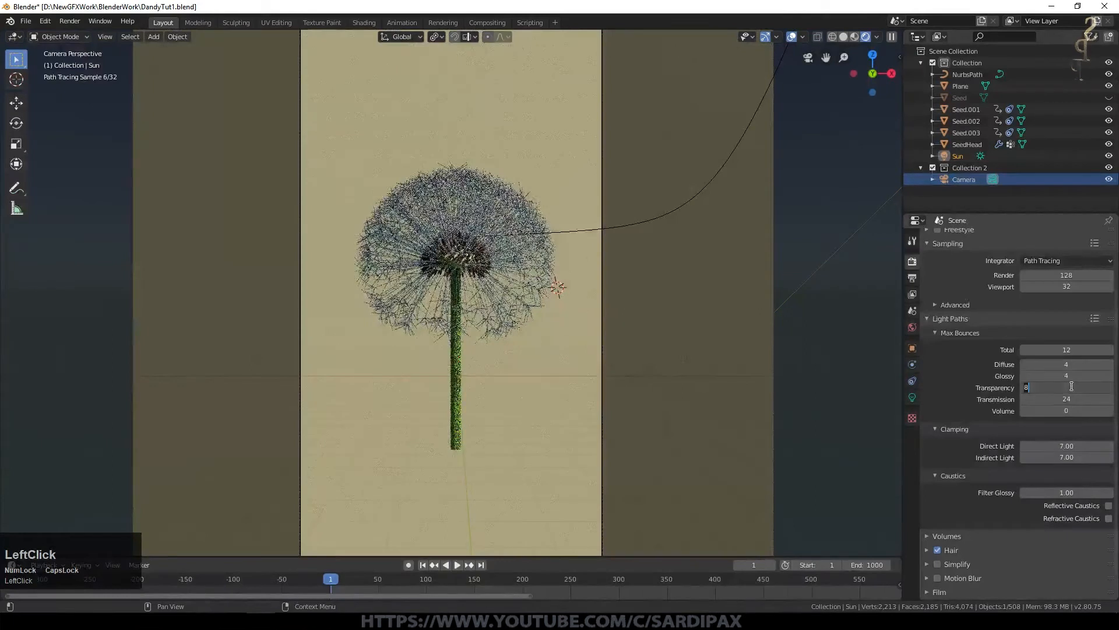
type("16")
key("KP_Enter")
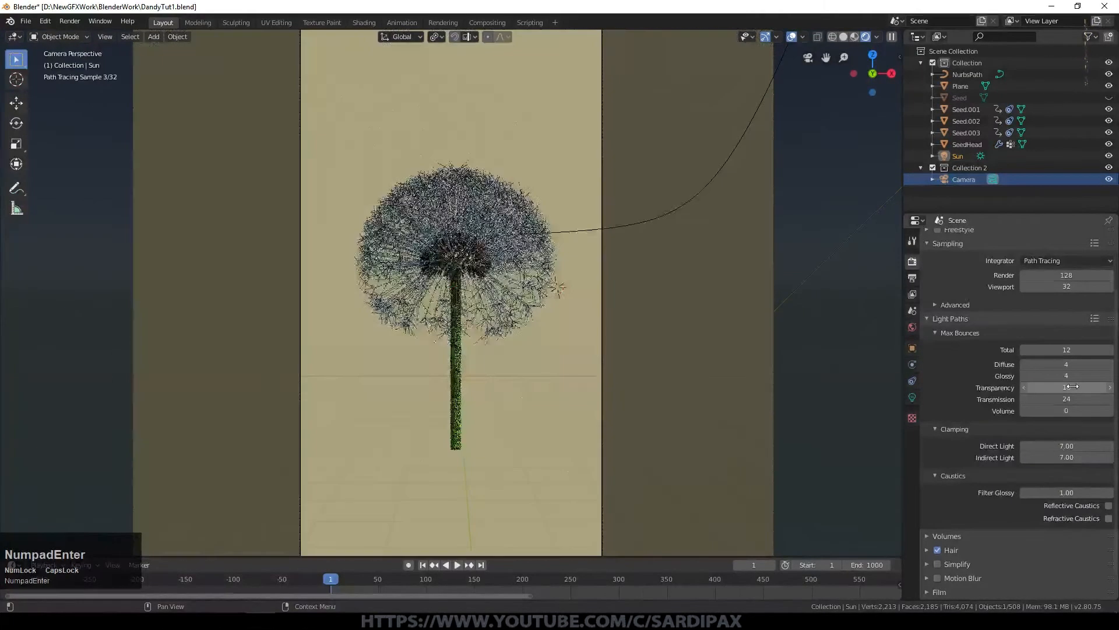
left_click(1070, 373)
type("8")
key("KP_Enter")
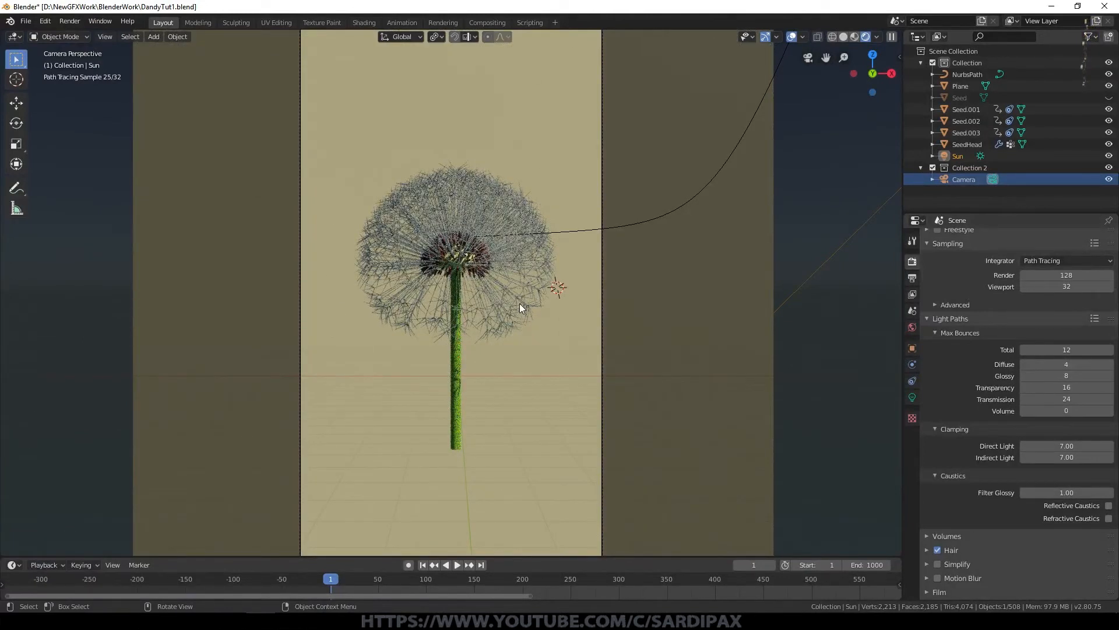
Set the sun light's strength to 6, its angle to 2° and its maximum bounces to 12
left_click(913, 397)
left_click(1050, 315)
type("6")
key("KP_Enter")
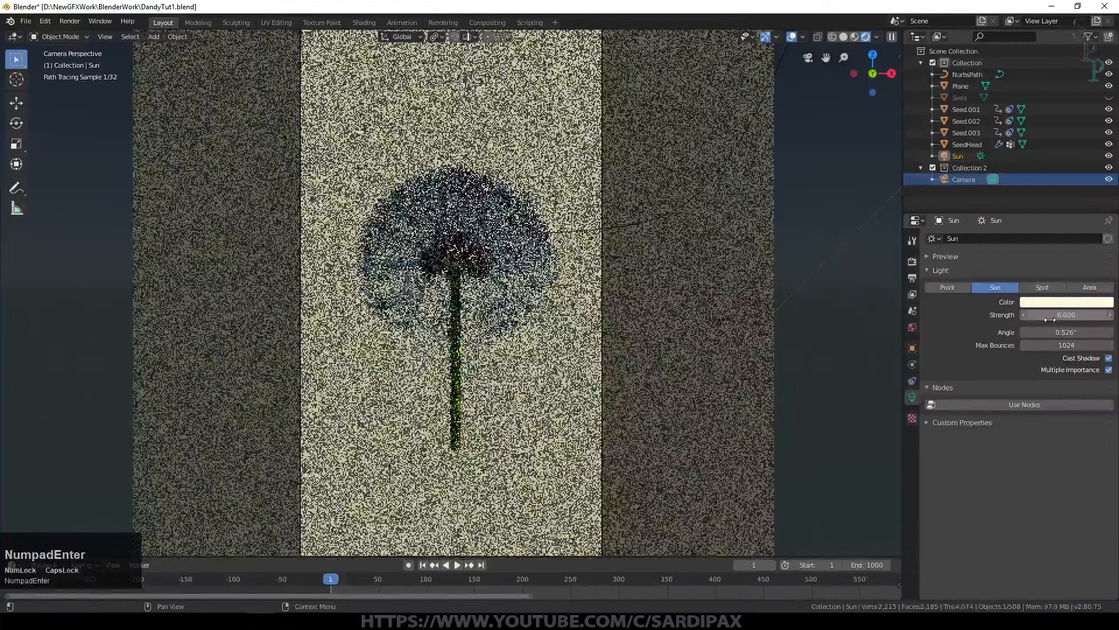
left_click(1056, 332)
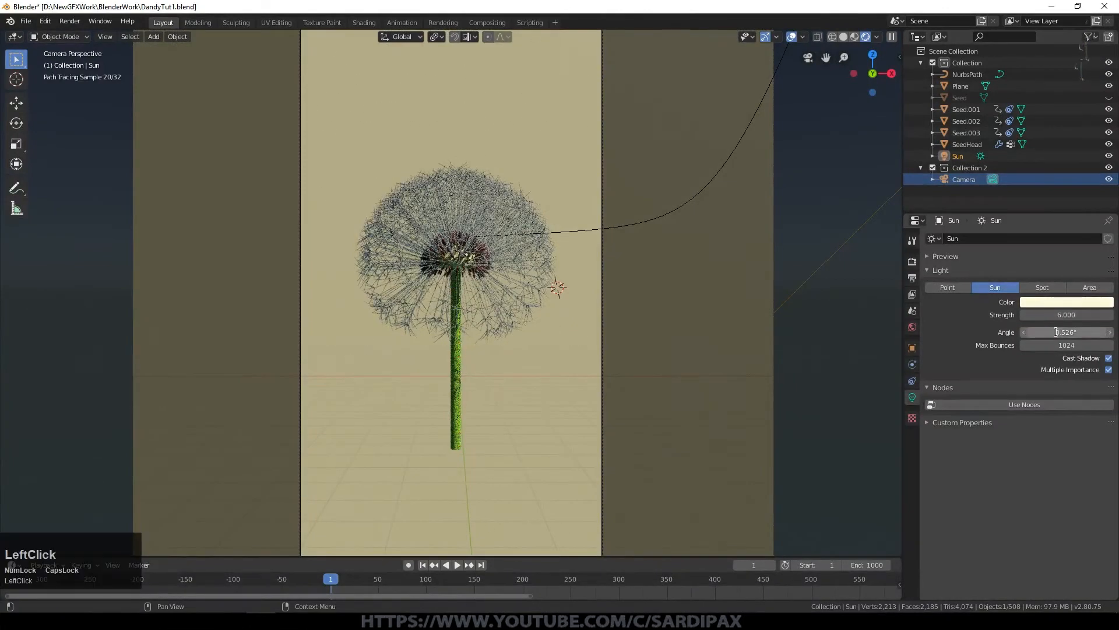
type("2")
key("KP_Enter")
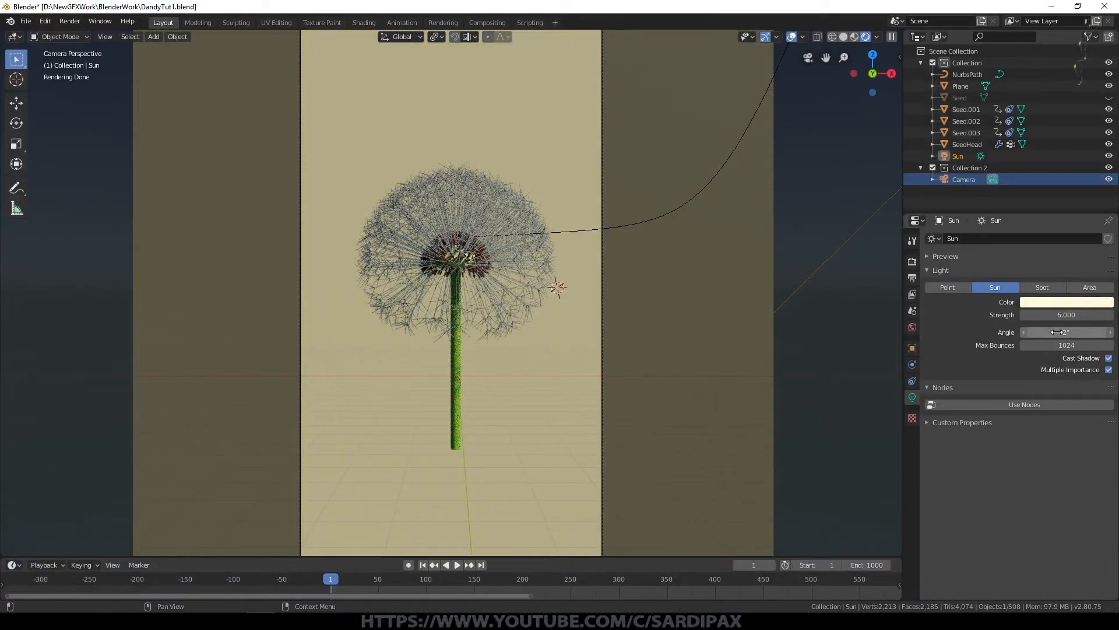
left_click(1067, 344)
type("12")
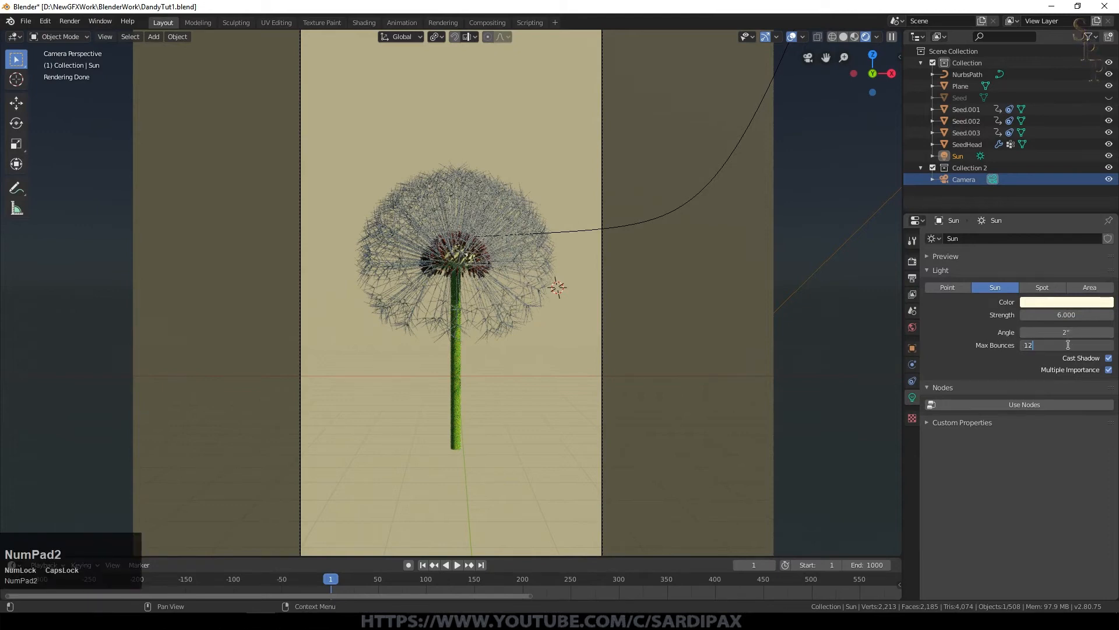
key("KP_Enter")
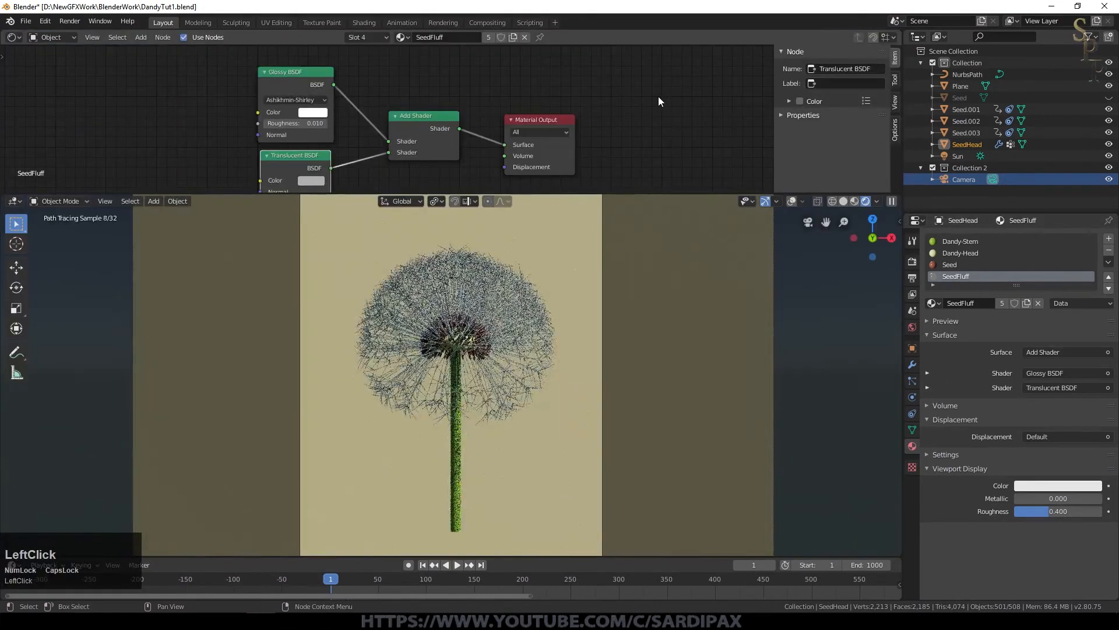
Lighten the Translucent BSDF color of the seed head's SeedFluff material to a near-white grey
middle_click_drag(659, 96, 604, 93)
left_click(319, 162)
left_click(387, 187)
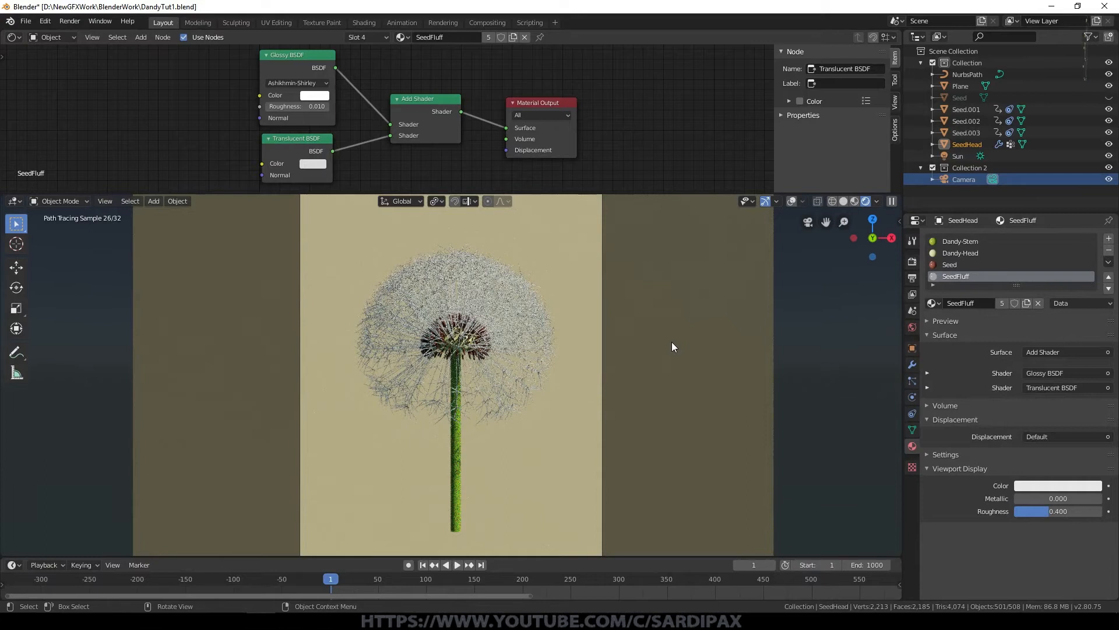
Set the number of hair particles on the seed head to 650 and close the shader editor area
left_click(912, 380)
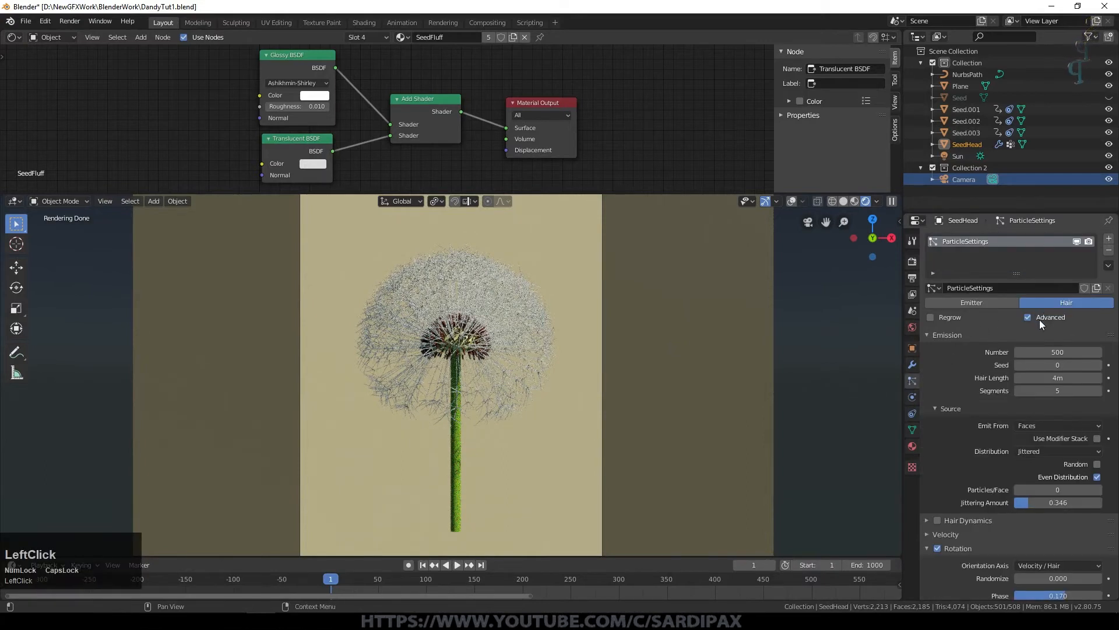
left_click(1068, 353)
type("650")
key("KP_Enter")
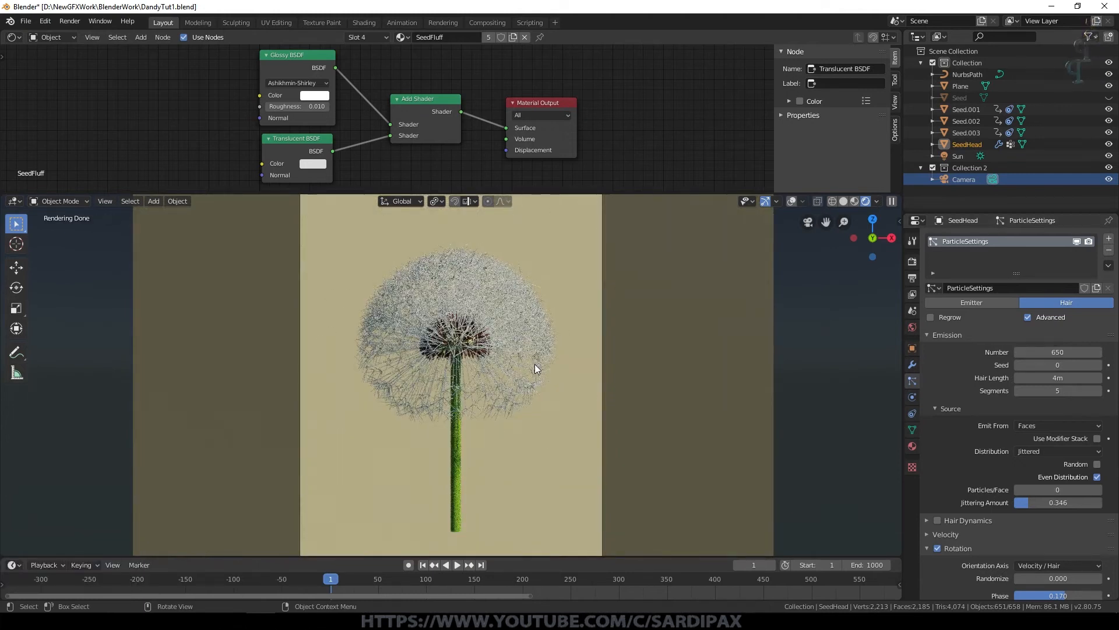
scroll(540, 370, "down", 3)
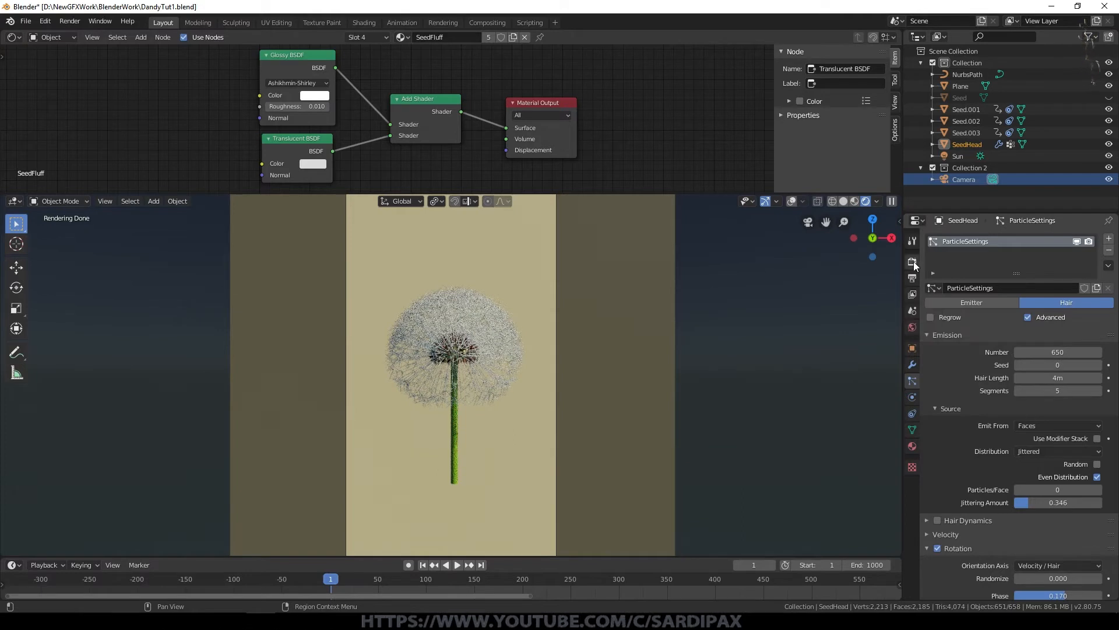
left_click_drag(901, 194, 862, 47)
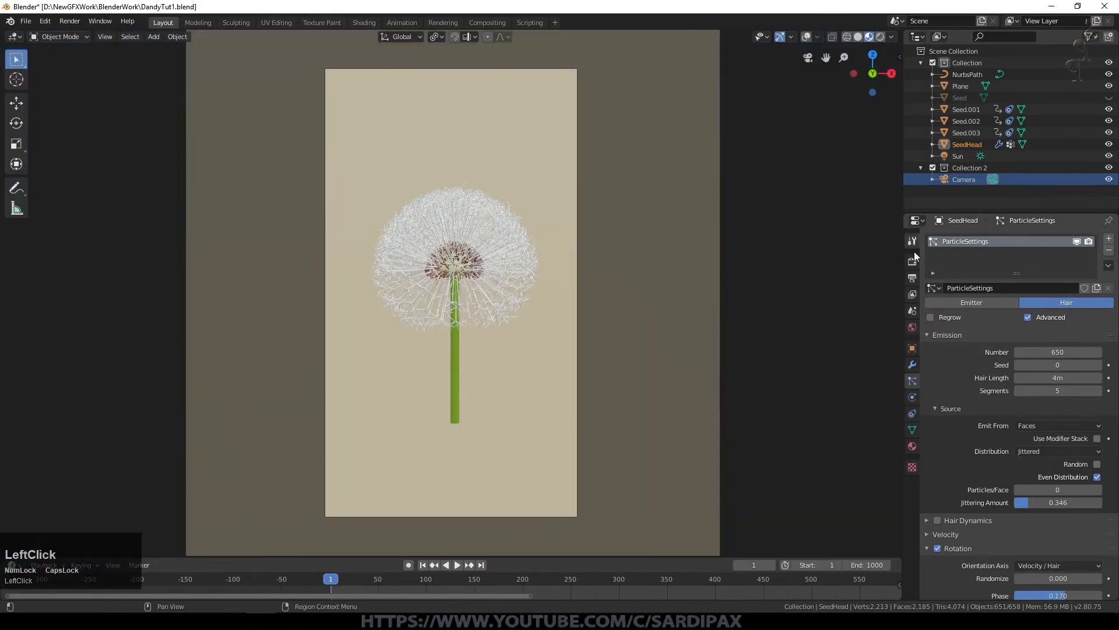
Browse for the render output location and create a new folder named DandyTut1 inside BlenderWork
left_click(912, 279)
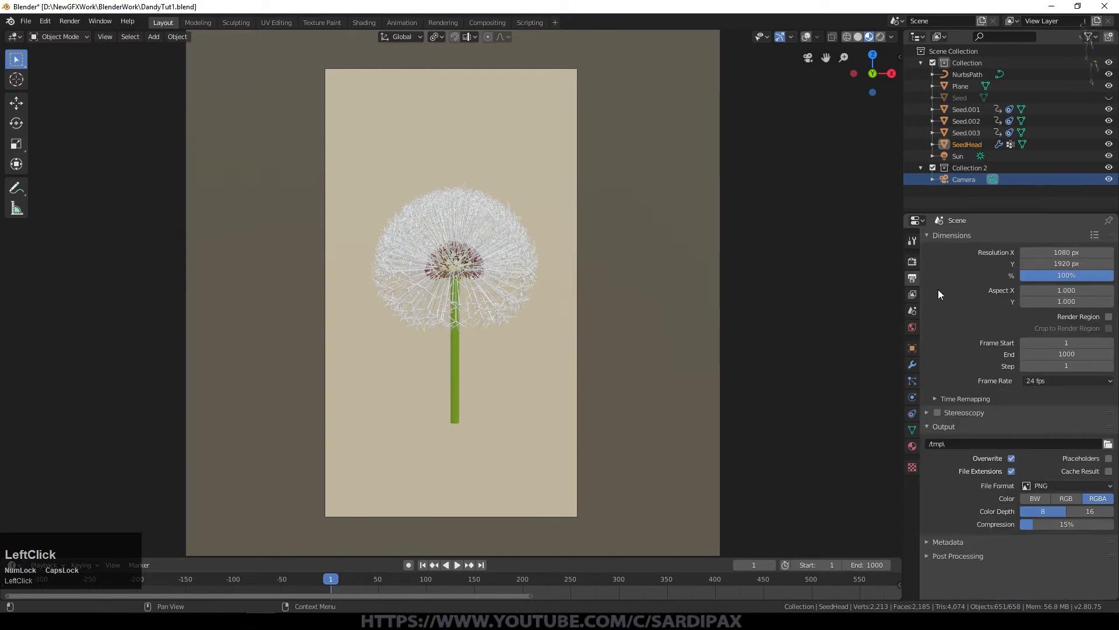
left_click(1108, 444)
left_click(45, 203)
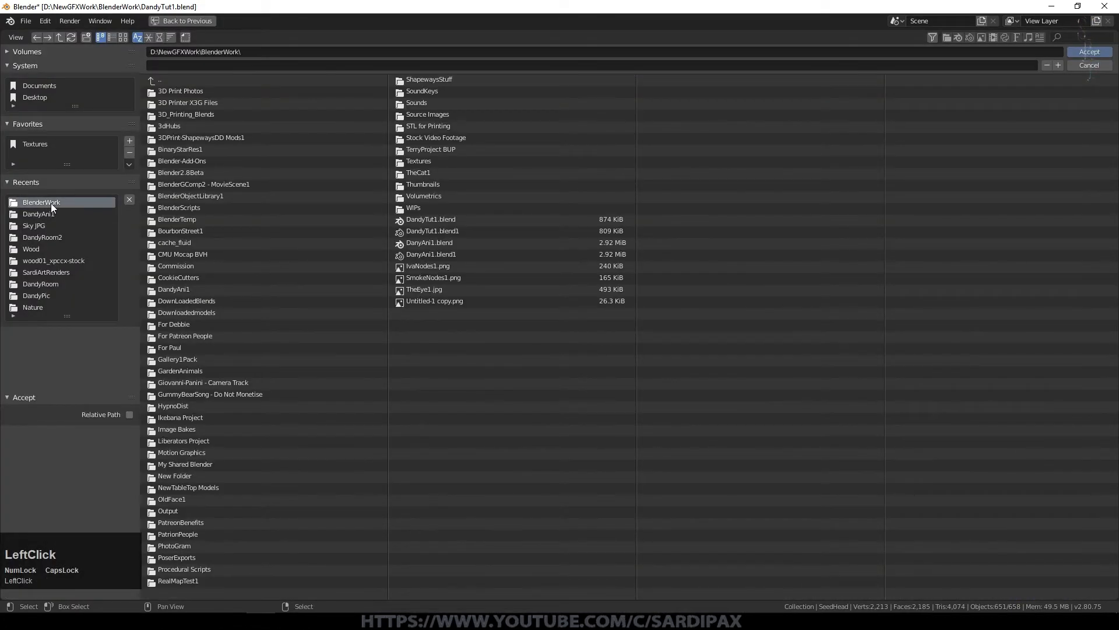
left_click(187, 64)
type("DandyTut1")
left_click(86, 38)
type("DandyTut1")
key("Return")
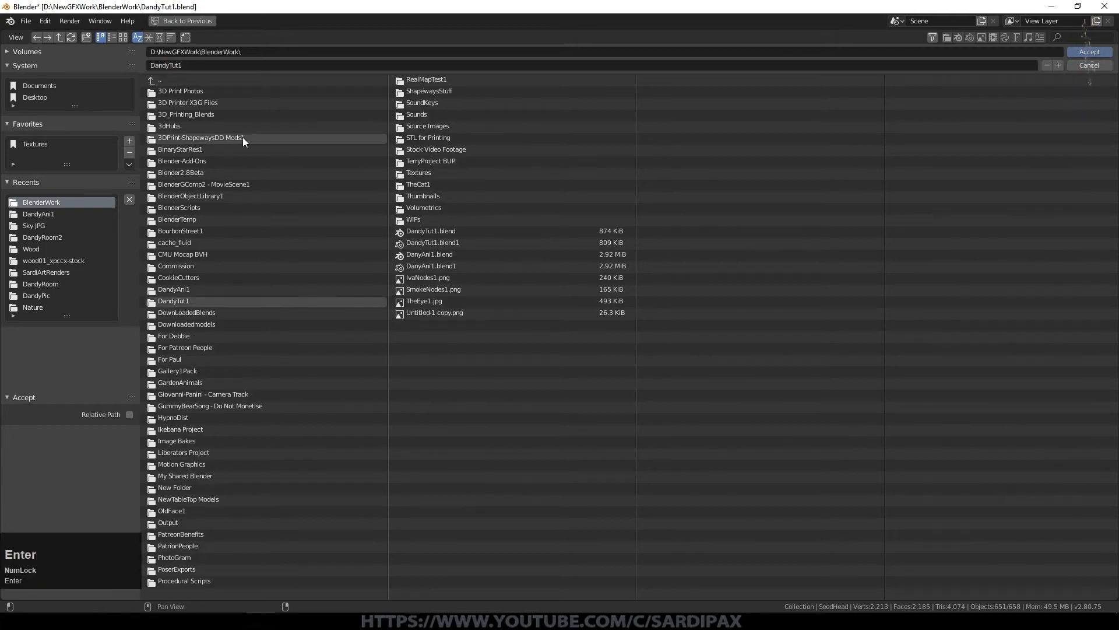
Set the render output to the base name DandyTut1 inside the DandyTut1 folder, with RGB as the PNG color mode
left_click(192, 300)
left_click(205, 66)
type("DandyTut1")
left_click(1088, 53)
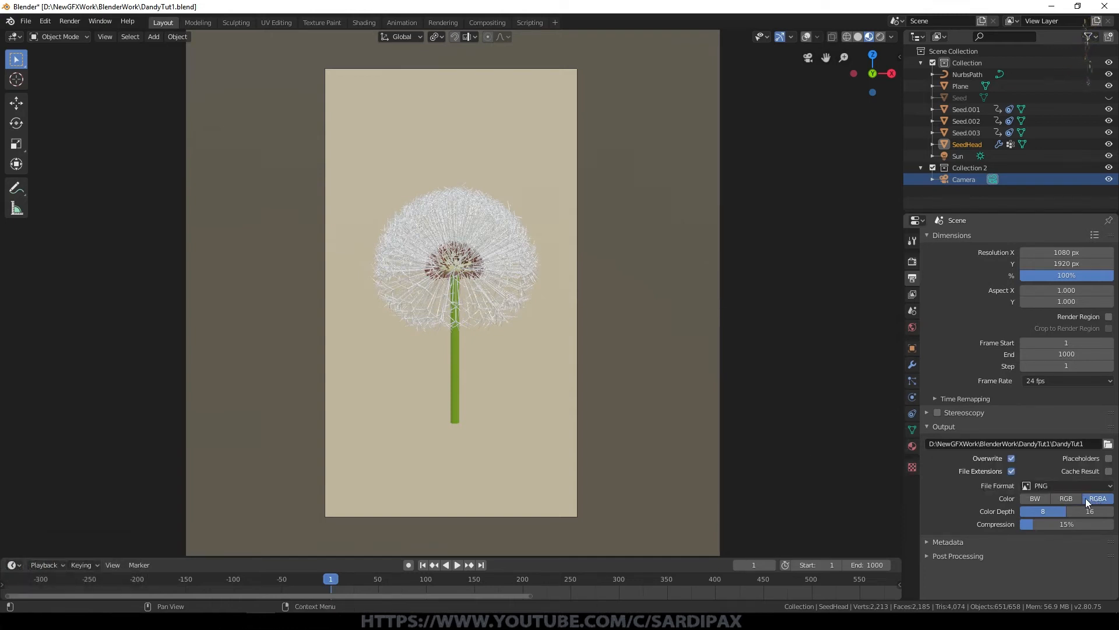
left_click(1067, 499)
scroll(1089, 523, "down", 1)
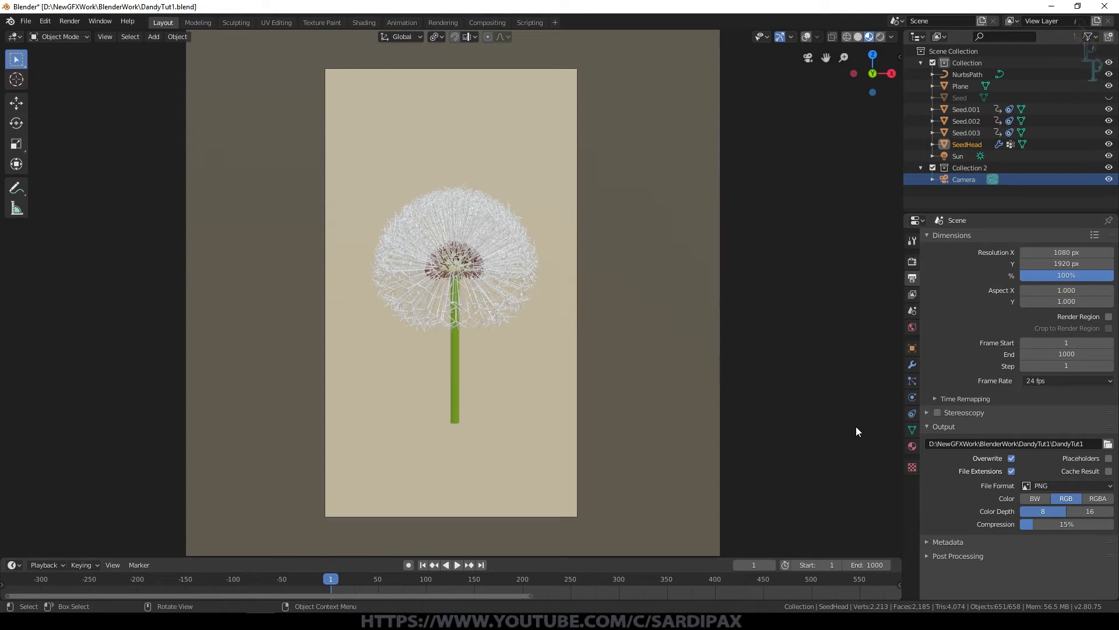
Start a test render of frame 1, inspect the first tiles and stop the render
key("F12")
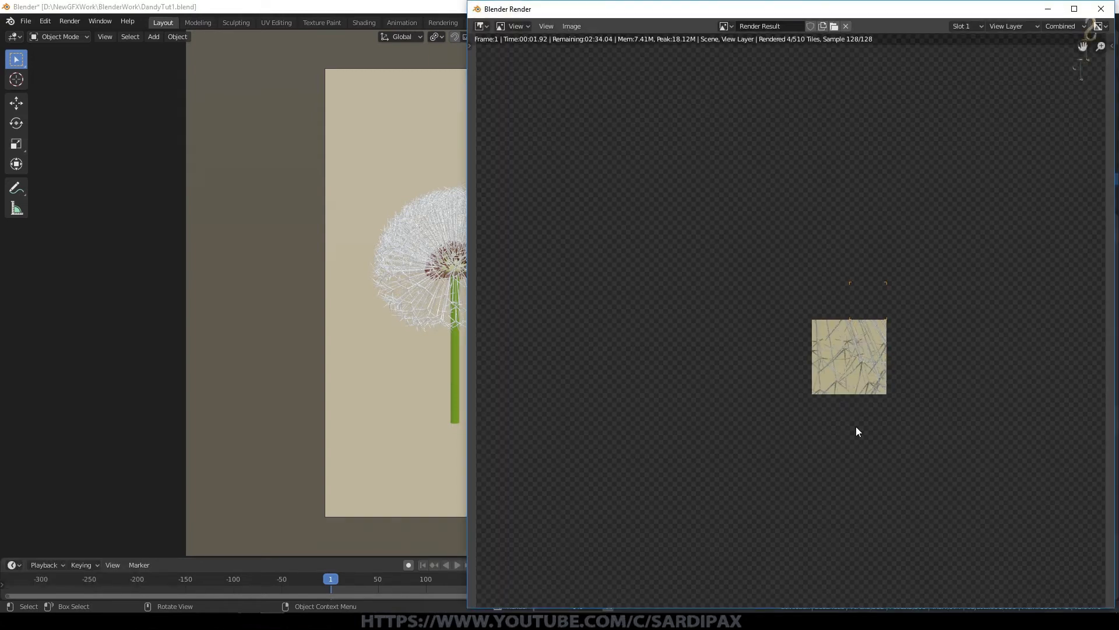
scroll(935, 344, "down", 2)
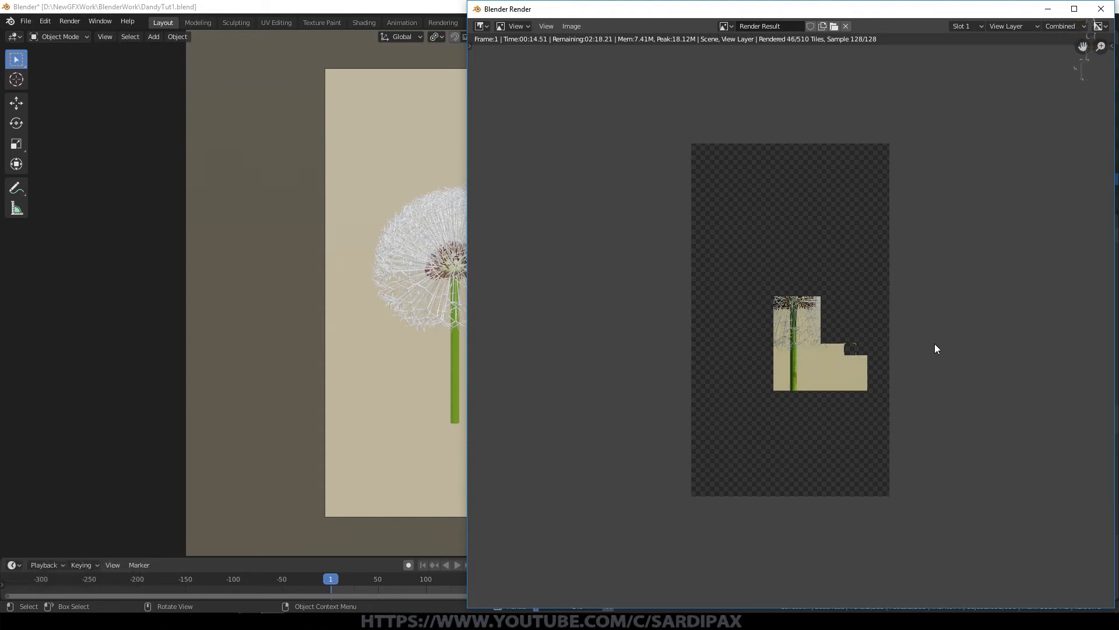
scroll(906, 298, "up", 3)
key("Escape")
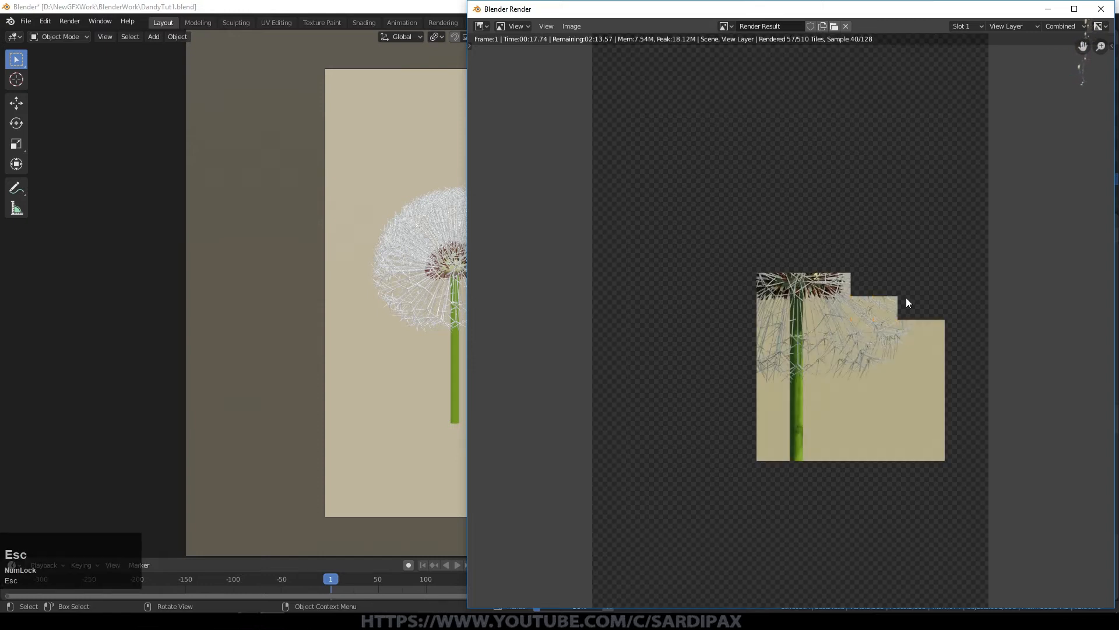
Set the render display mode to Image Editor
left_click(100, 21)
left_click(45, 22)
mouse_move(75, 23)
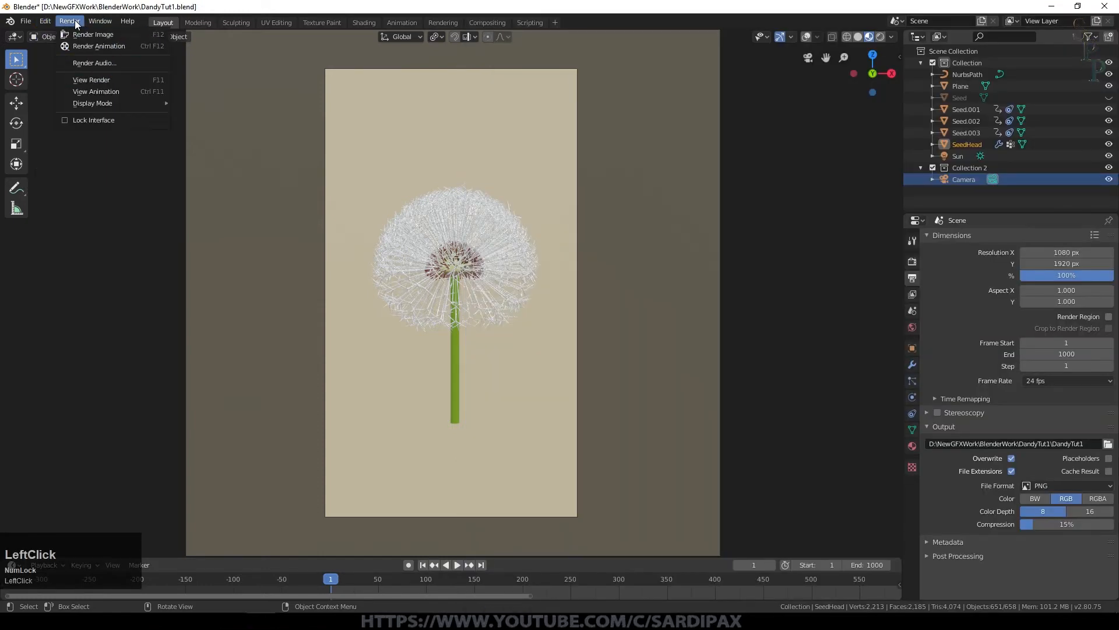
mouse_move(96, 102)
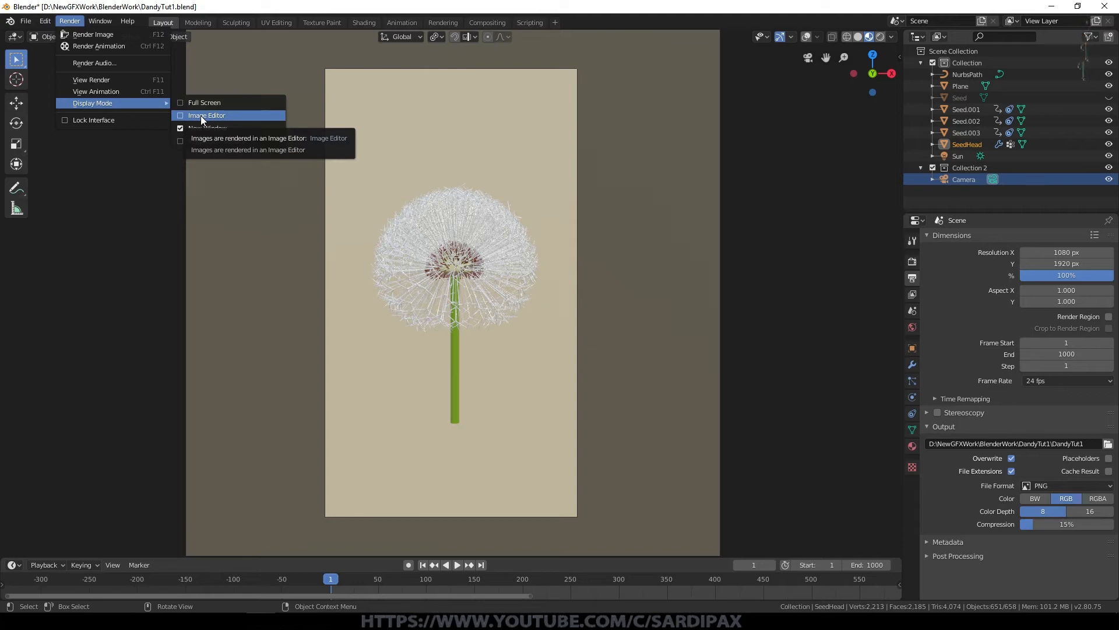
left_click(69, 21)
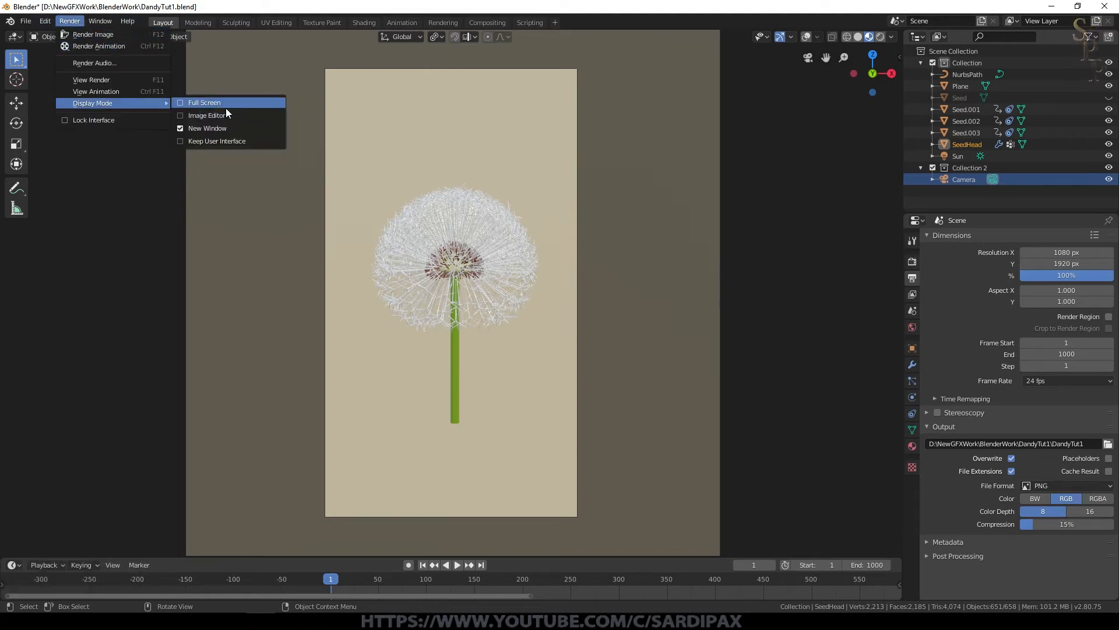
left_click(220, 114)
Start a test render of frame 1 in the Image Editor and stop it after a few tiles
key("F12")
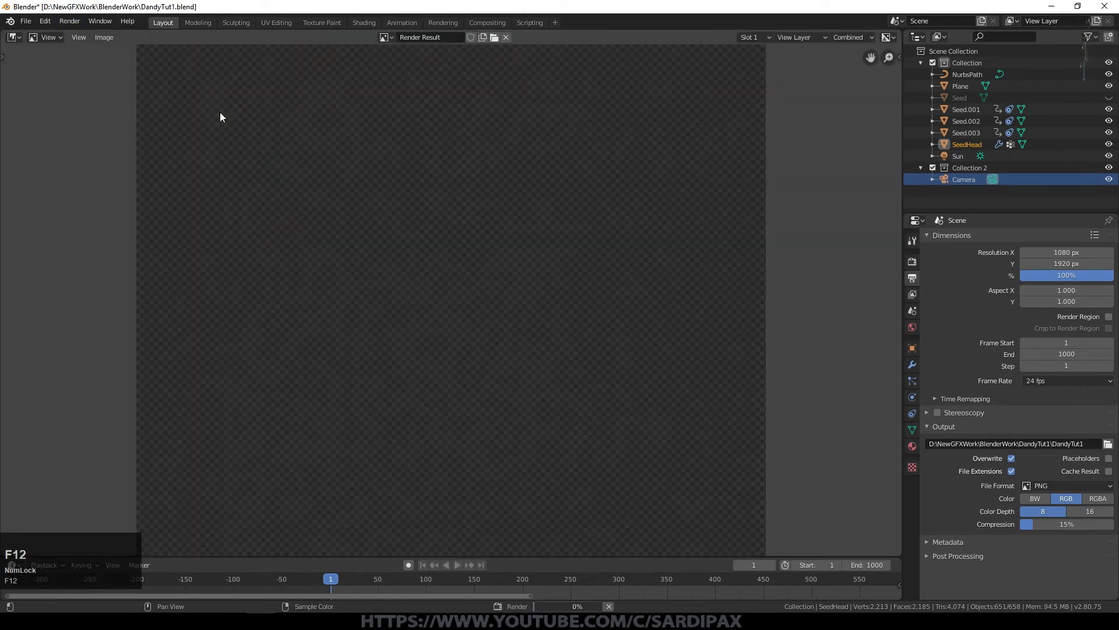
scroll(243, 123, "down", 2)
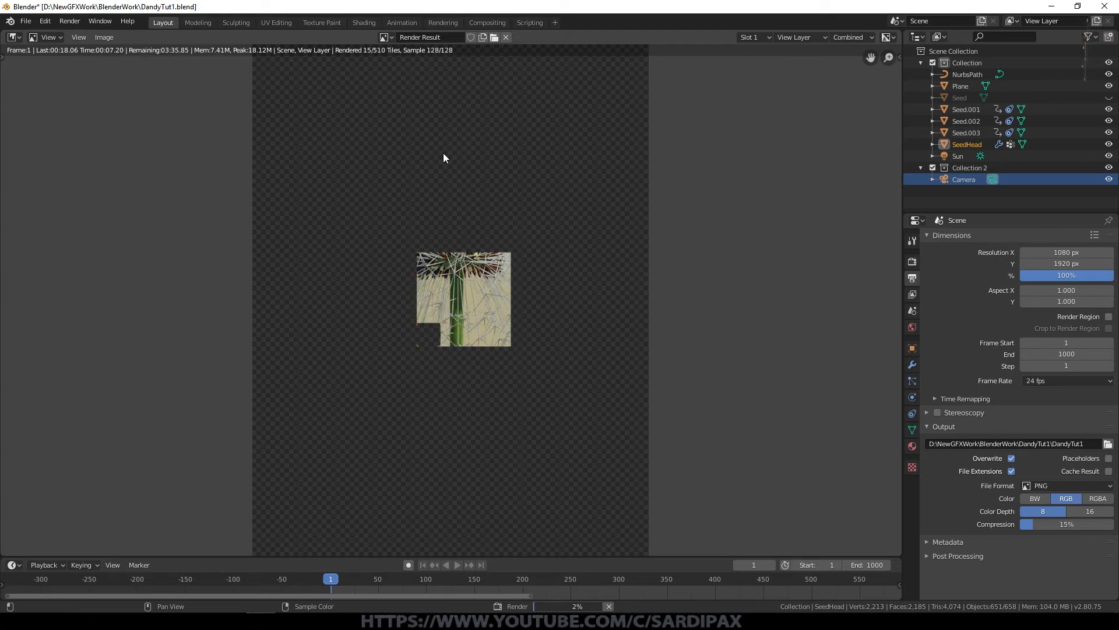
key("Escape")
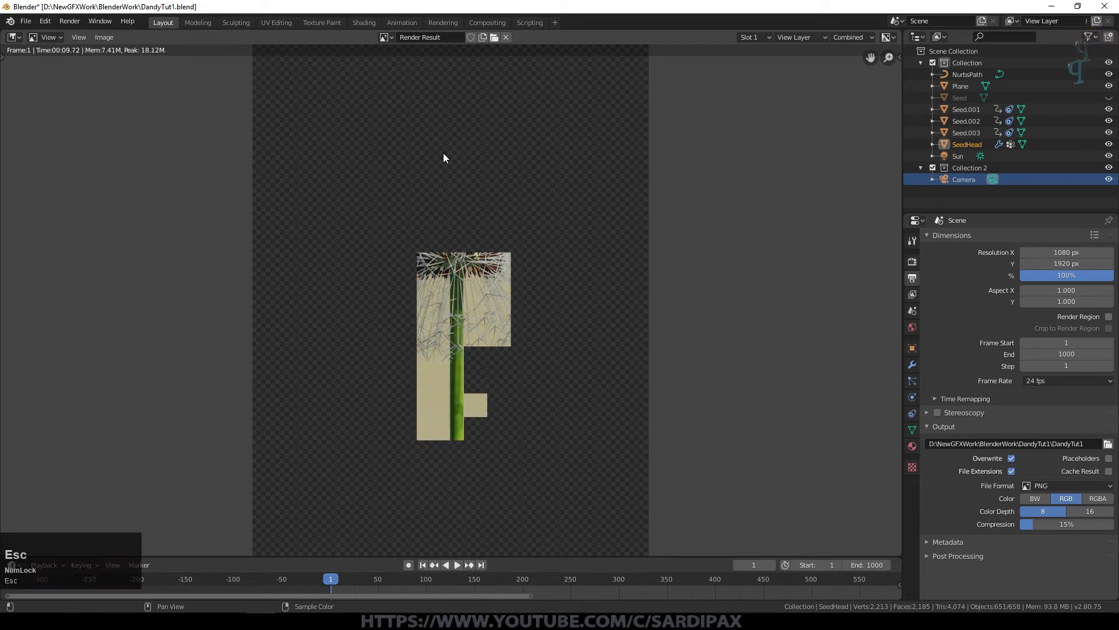
scroll(245, 37, "down", 1)
Enable the Intel Core i5-2500K CPU as an additional CUDA render device in the preferences and show the scene's Cycles device options
left_click(45, 21)
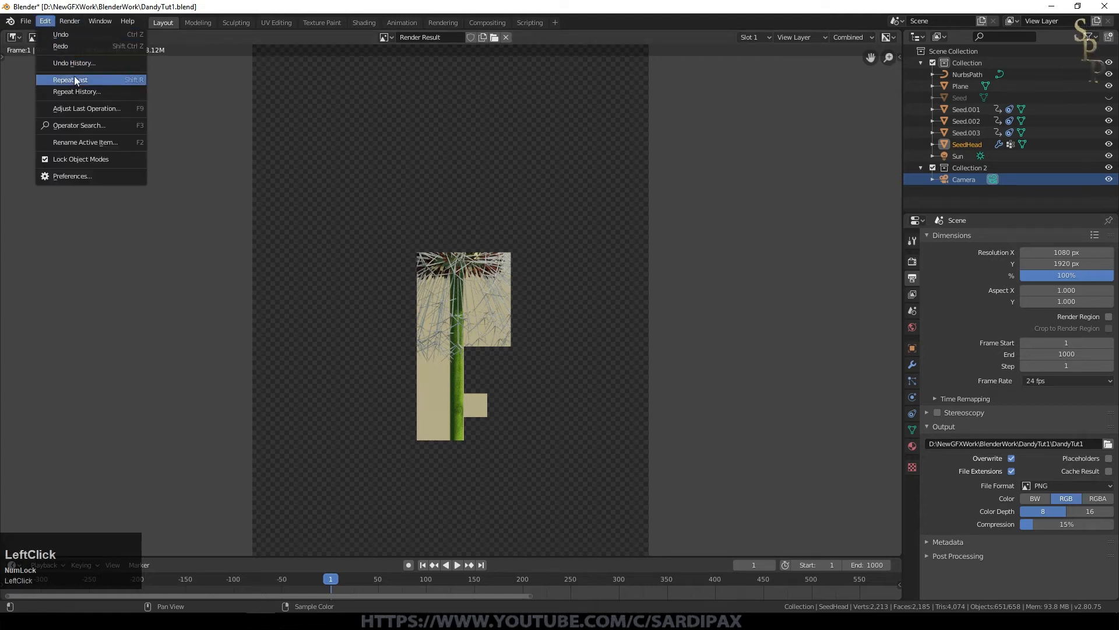
left_click(83, 176)
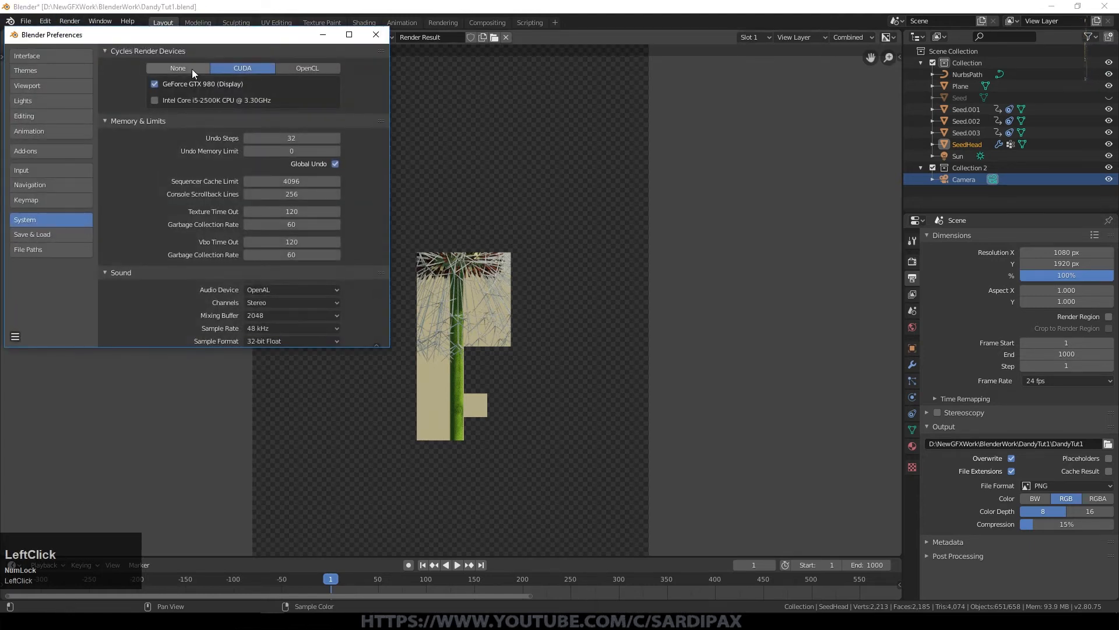
left_click_drag(219, 40, 300, 222)
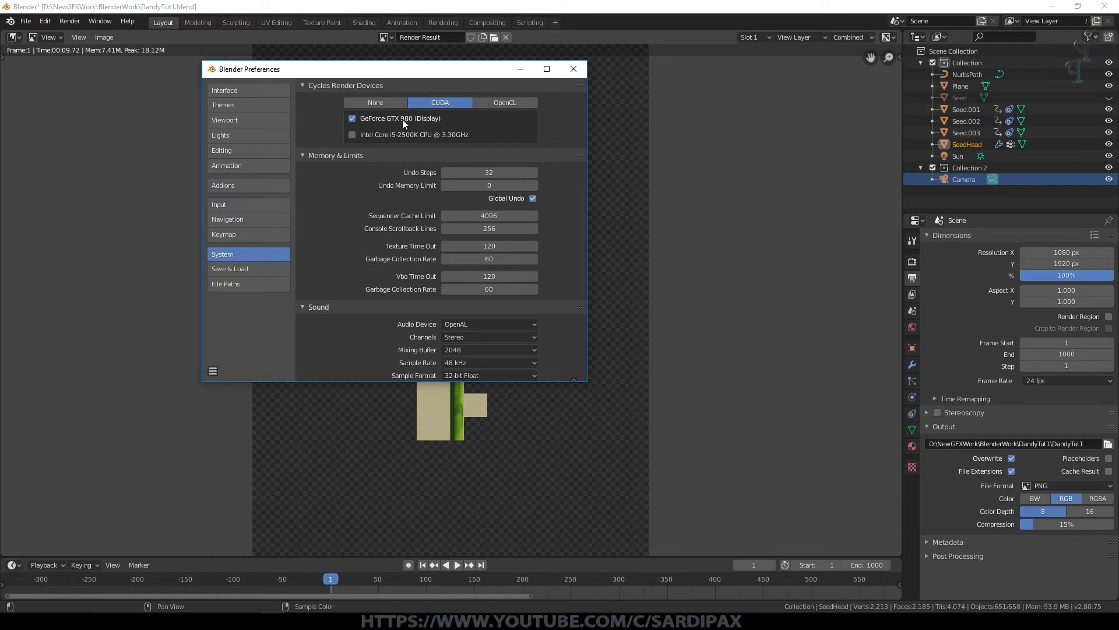
left_click(351, 135)
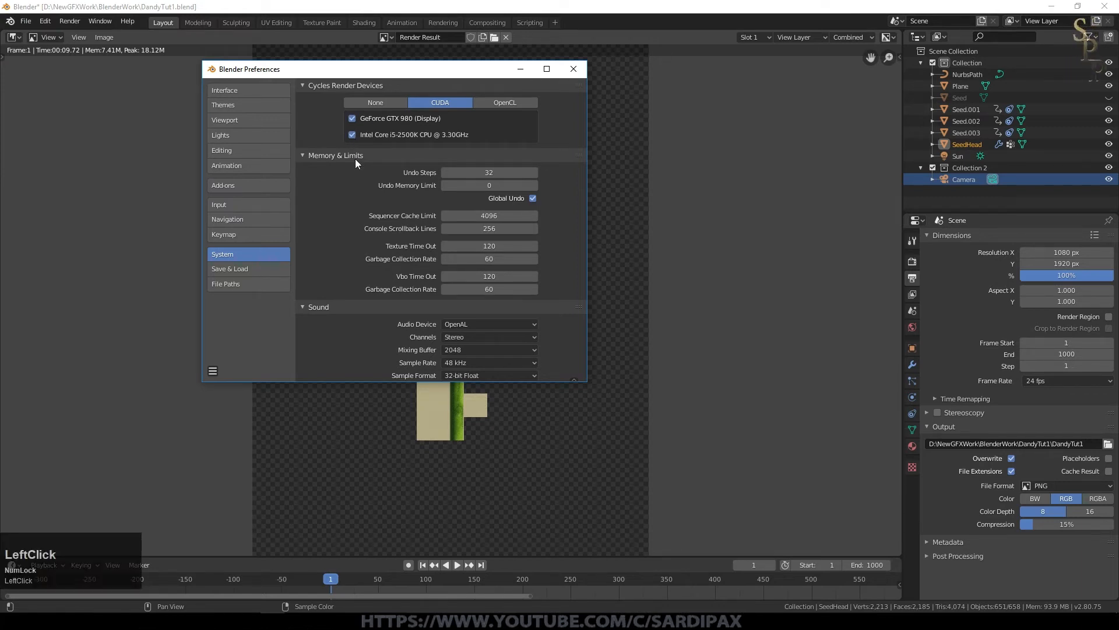
left_click(574, 69)
left_click(912, 262)
scroll(973, 270, "up", 3)
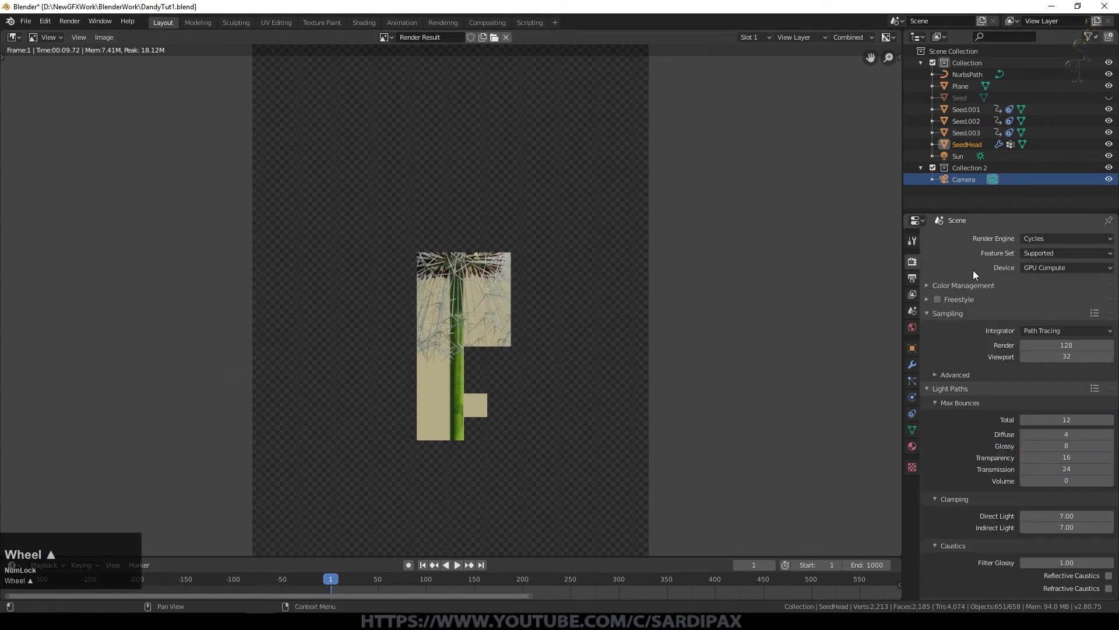
left_click(1038, 267)
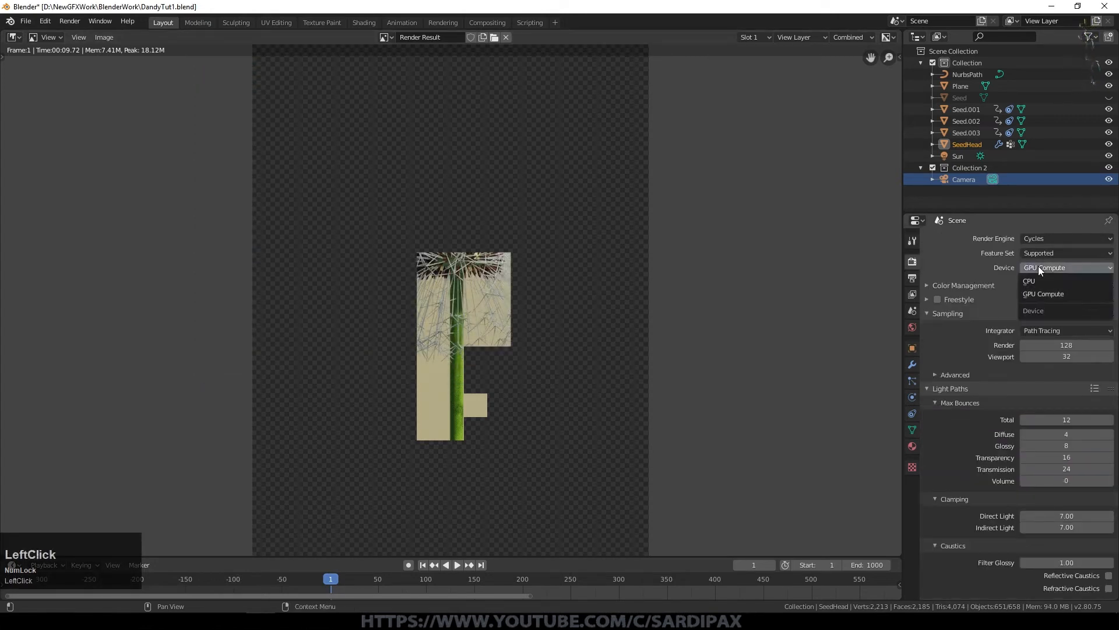
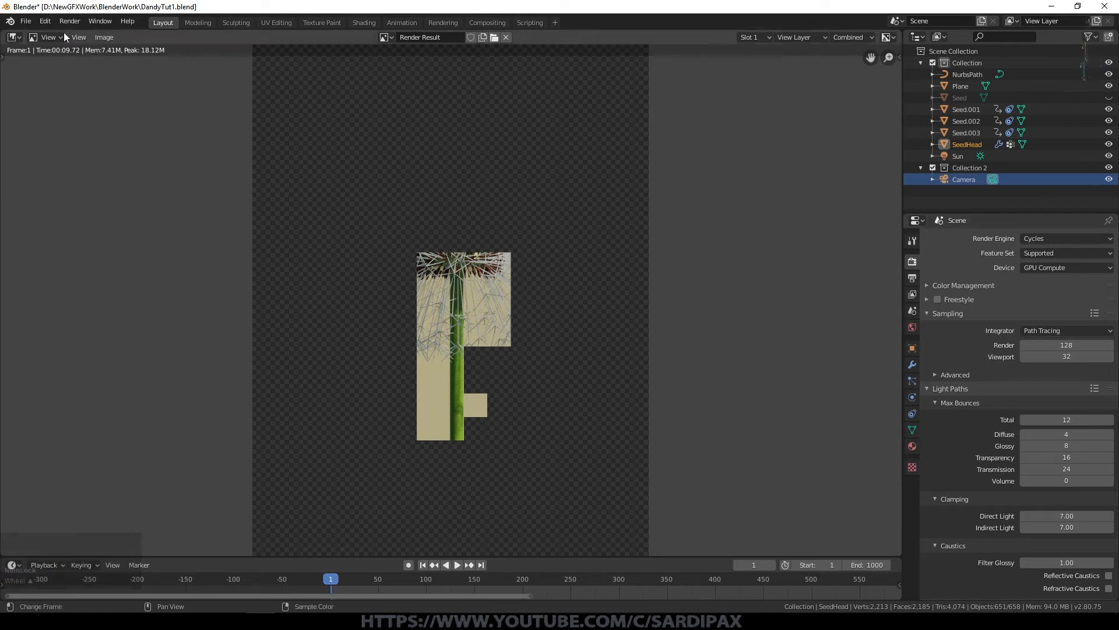
Review the enabled CUDA render devices in the system preferences, run a short test render of frame 1 and stop it
left_click(45, 21)
left_click(66, 175)
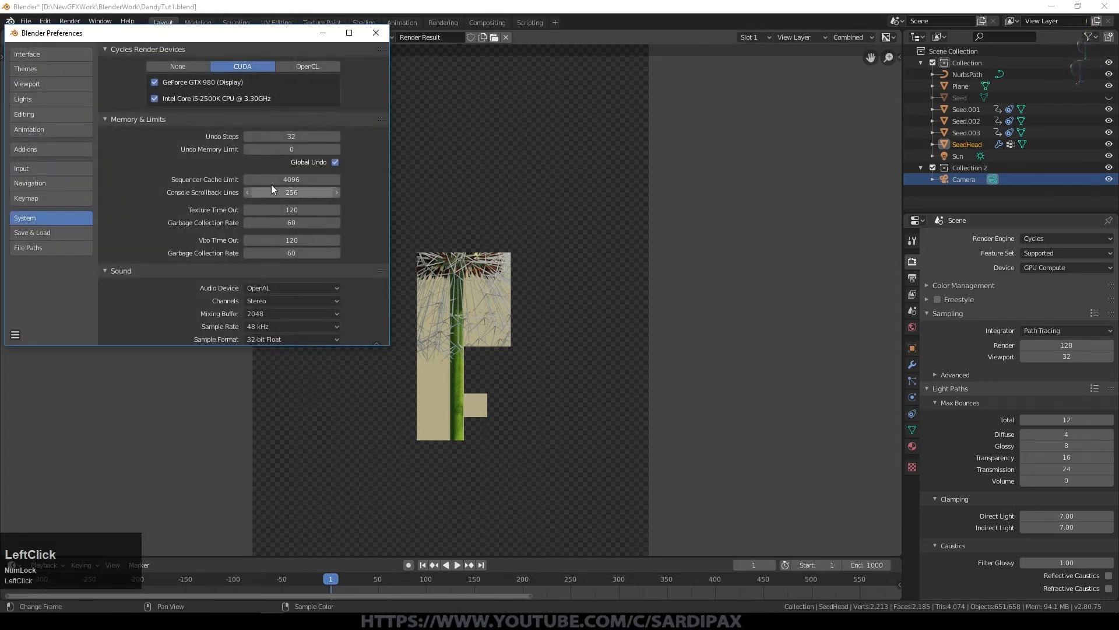
left_click(155, 98)
left_click(376, 32)
key("F12")
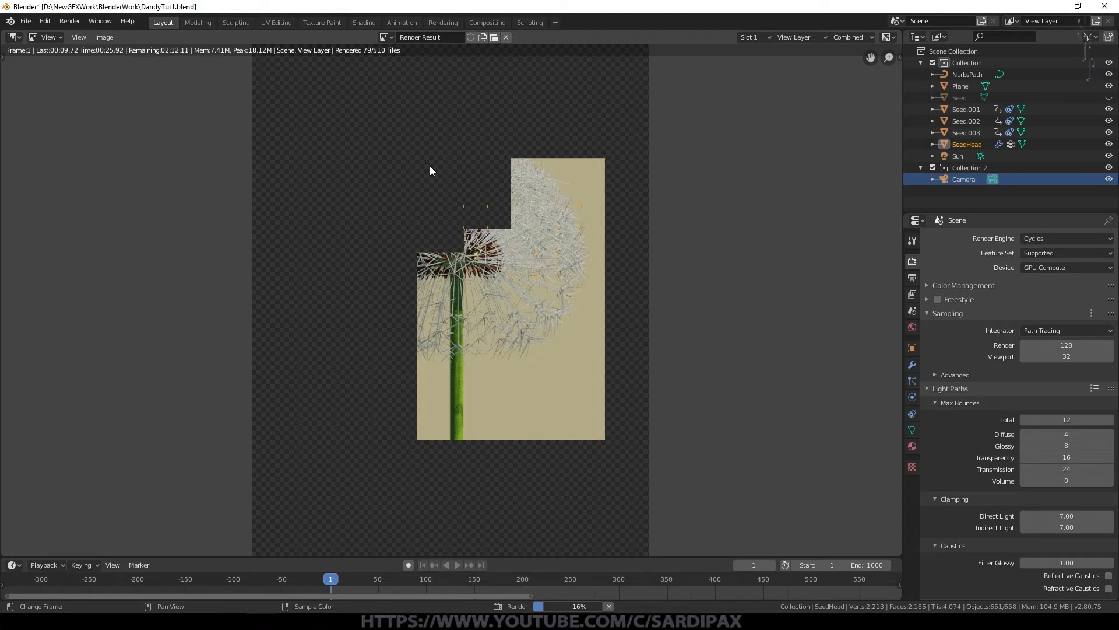
key("Escape")
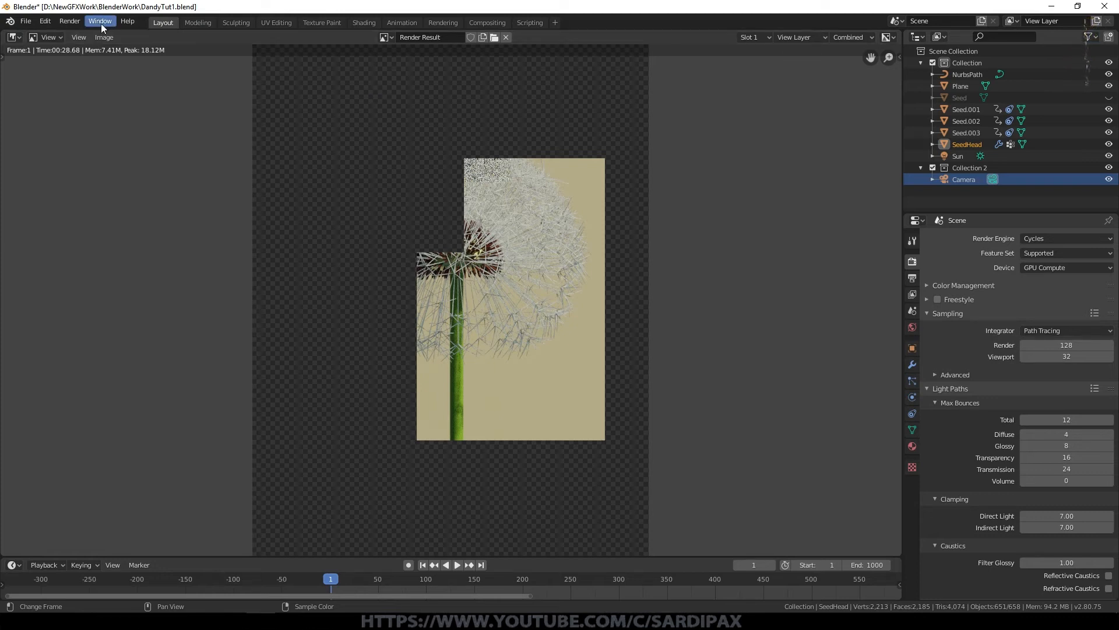
Check the Cycles render devices in the system preferences and close the preferences window
left_click(45, 21)
left_click(73, 175)
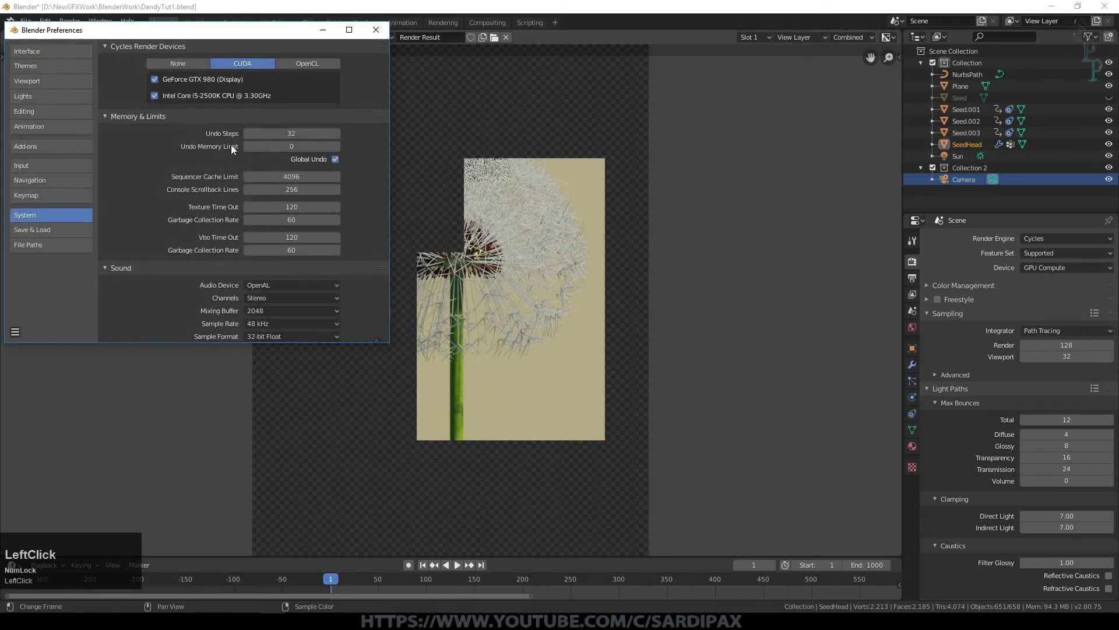
left_click(375, 29)
Set the Cycles render tile size to 512 by 512 in the performance settings
scroll(1015, 300, "down", 4)
left_click(929, 578)
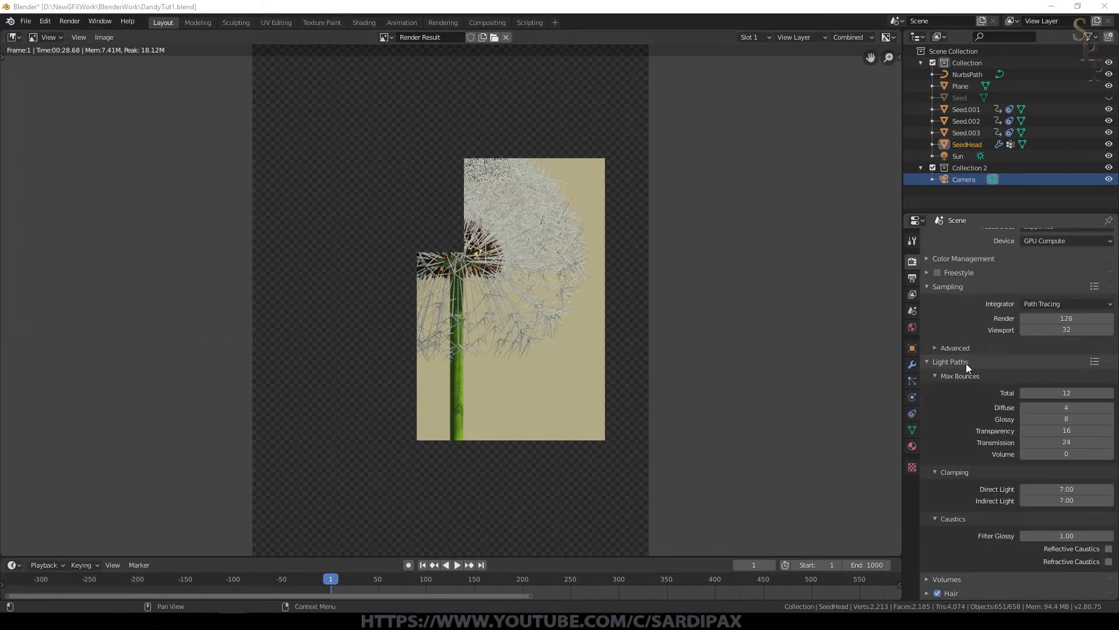
scroll(966, 362, "down", 3)
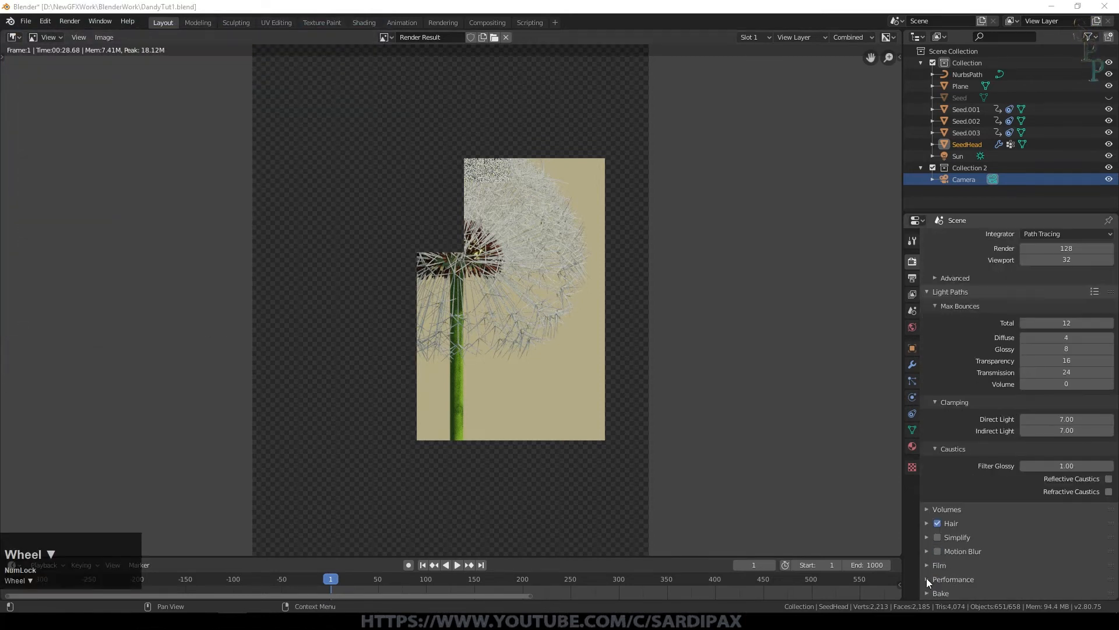
left_click(926, 579)
scroll(1009, 496, "down", 4)
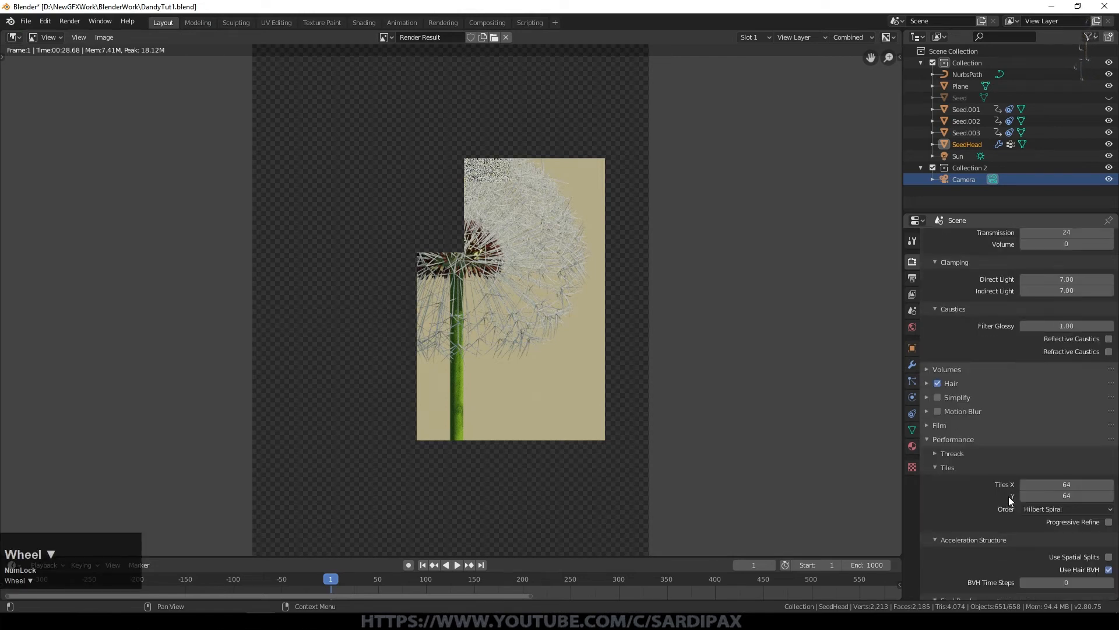
scroll(1008, 496, "down", 3)
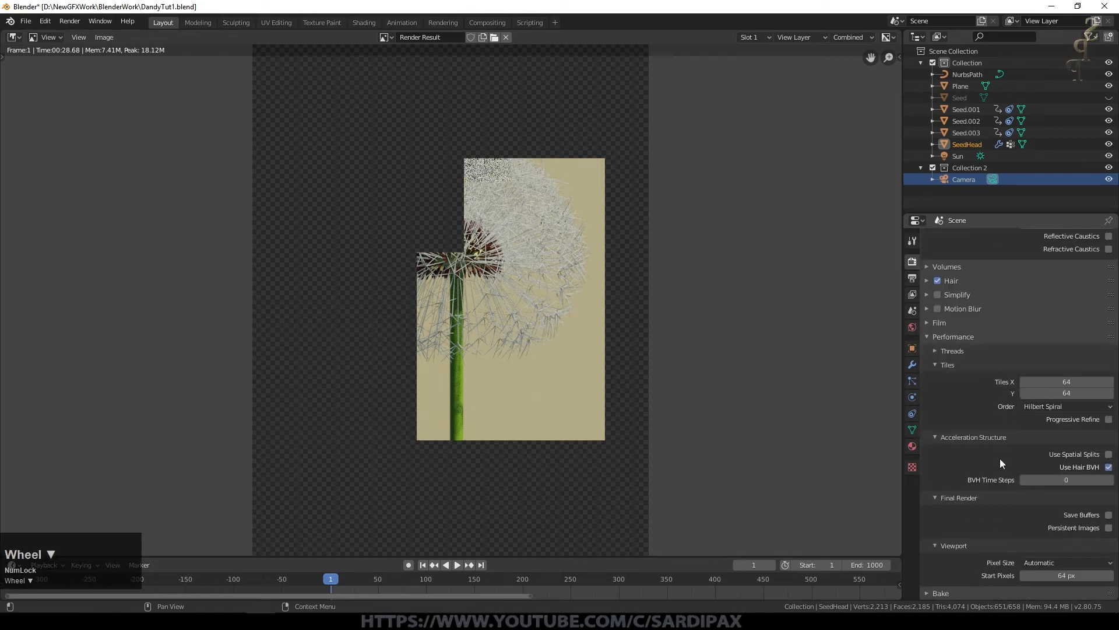
left_click(1041, 382)
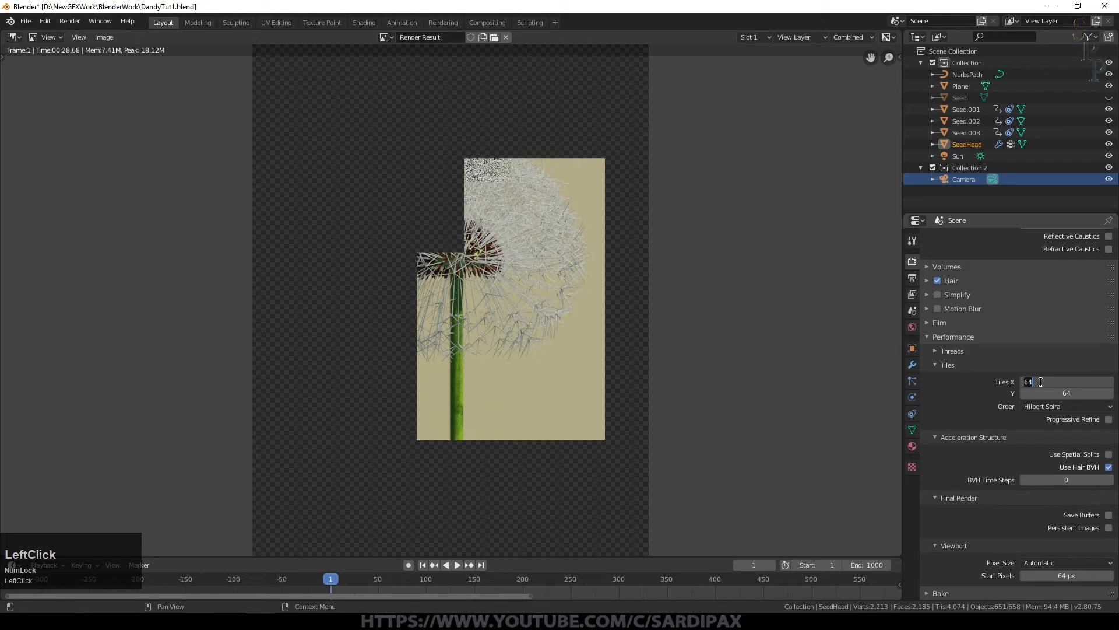
type("512")
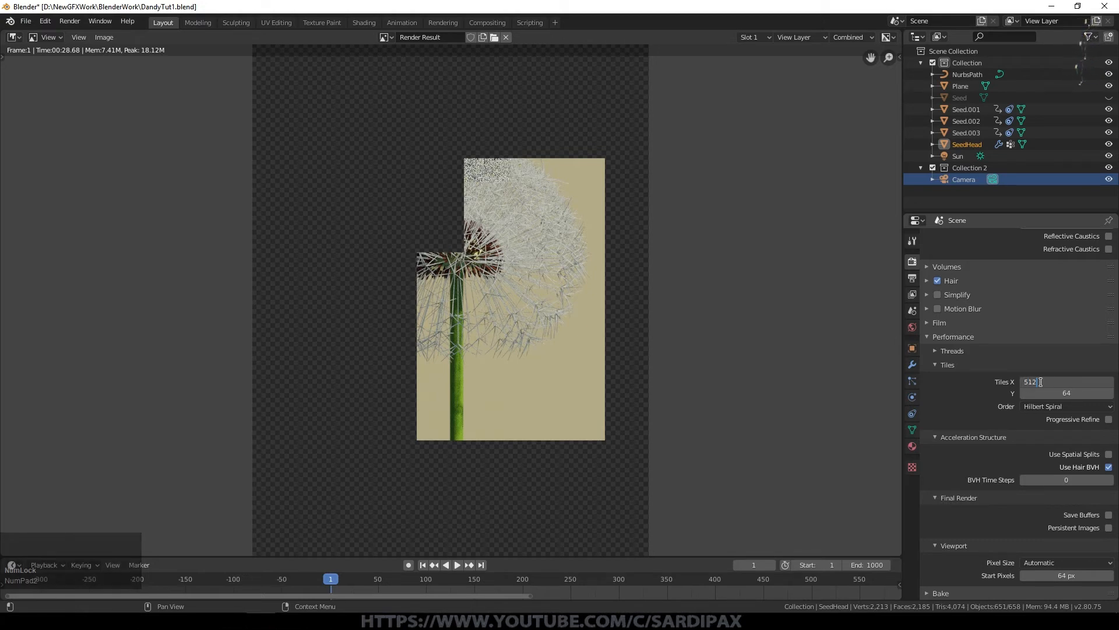
left_click(1064, 393)
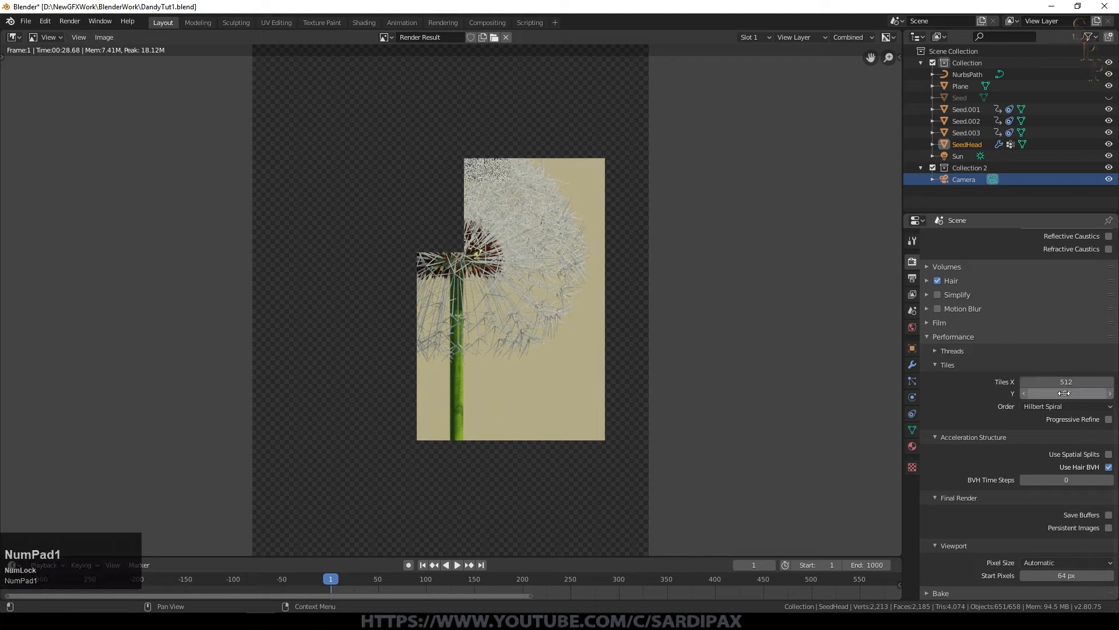
left_click(1064, 393)
type("512")
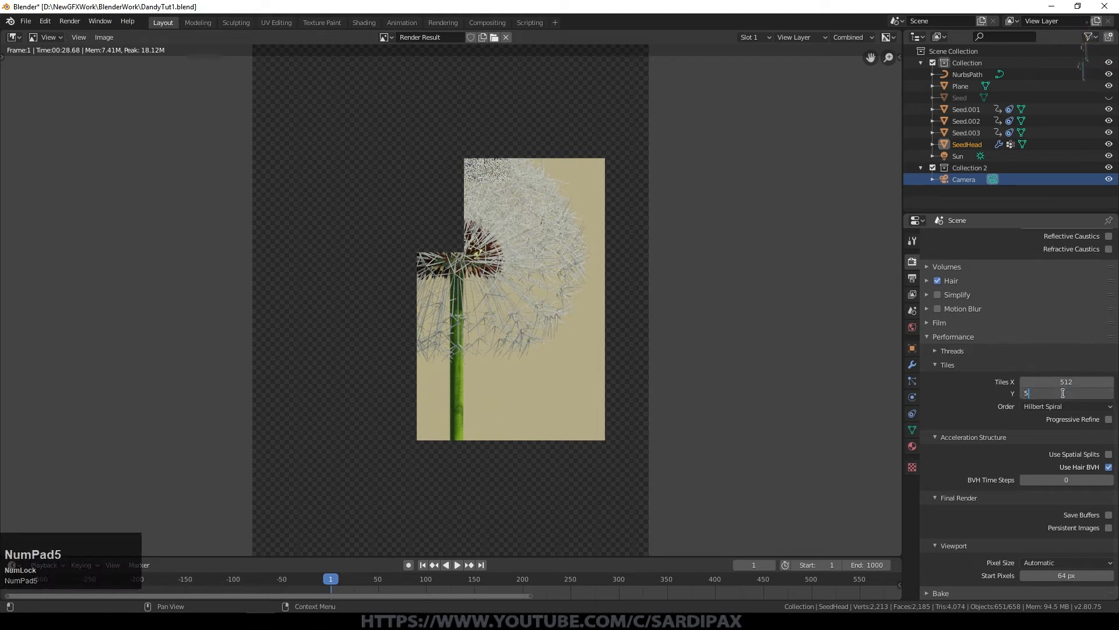
key("KP_Enter")
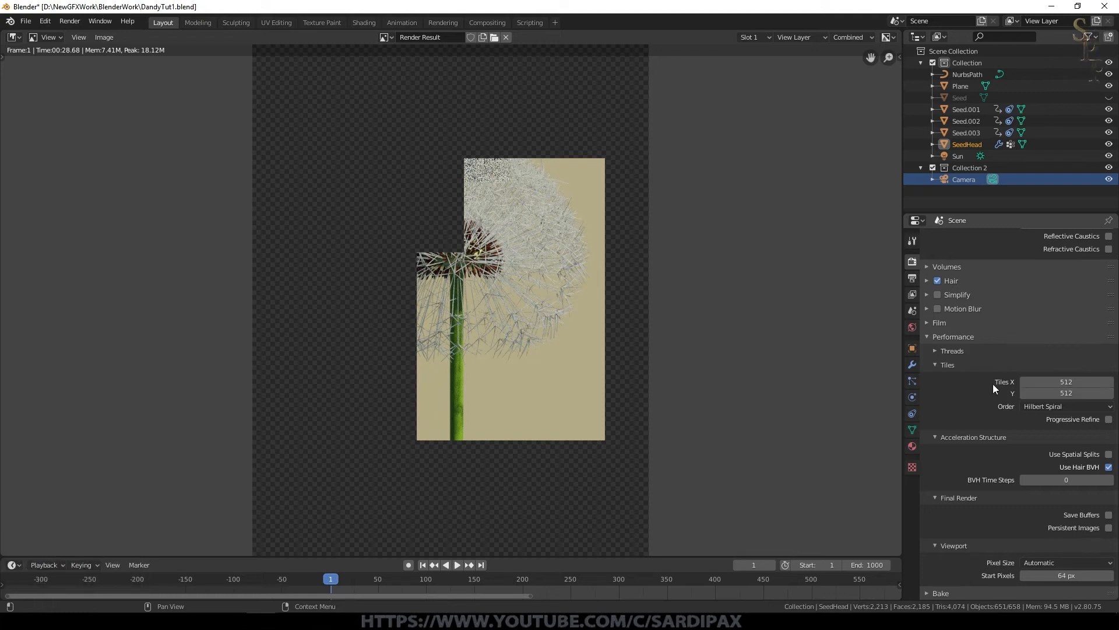
Enable denoising for the view layer and set its radius to 4 px
left_click(972, 388)
left_click(912, 294)
scroll(933, 558, "down", 1)
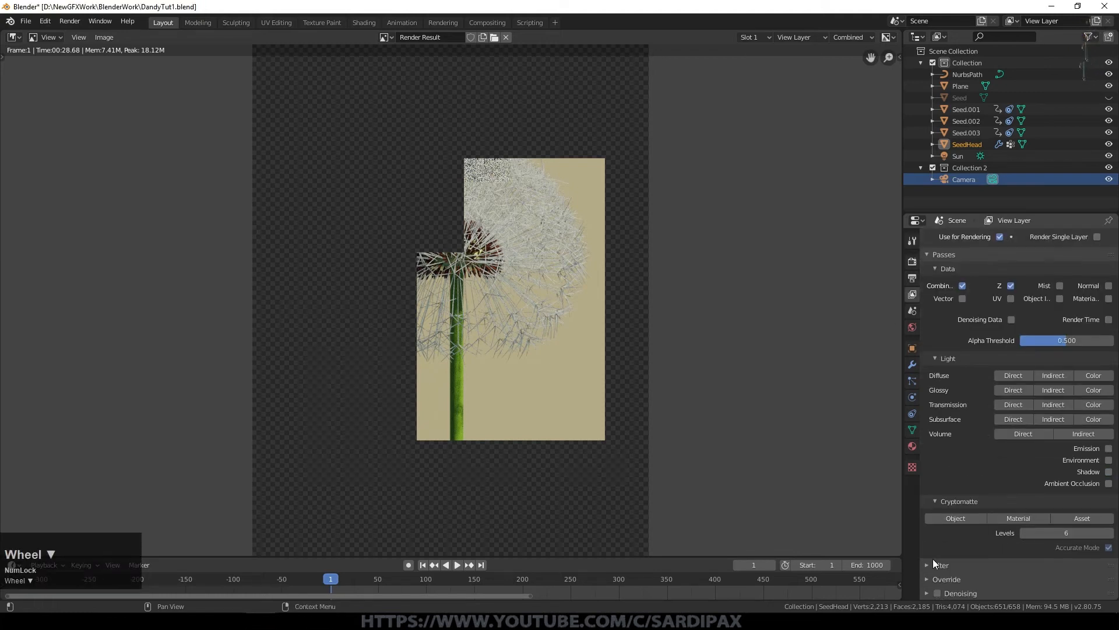
left_click(938, 593)
left_click(927, 592)
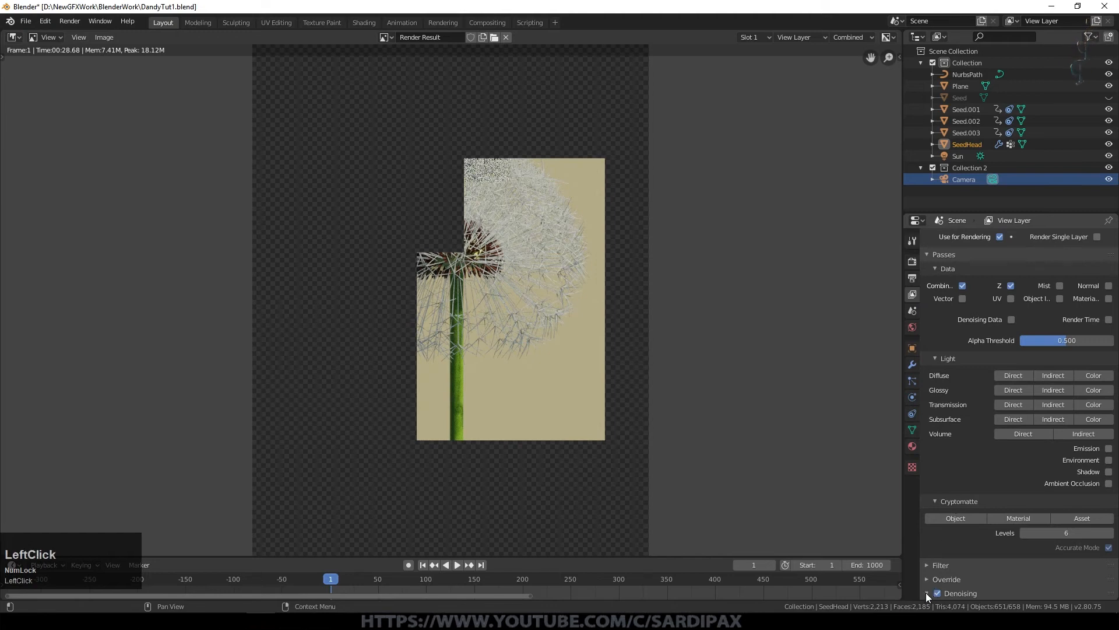
left_click(1065, 503)
type("4")
key("KP_Enter")
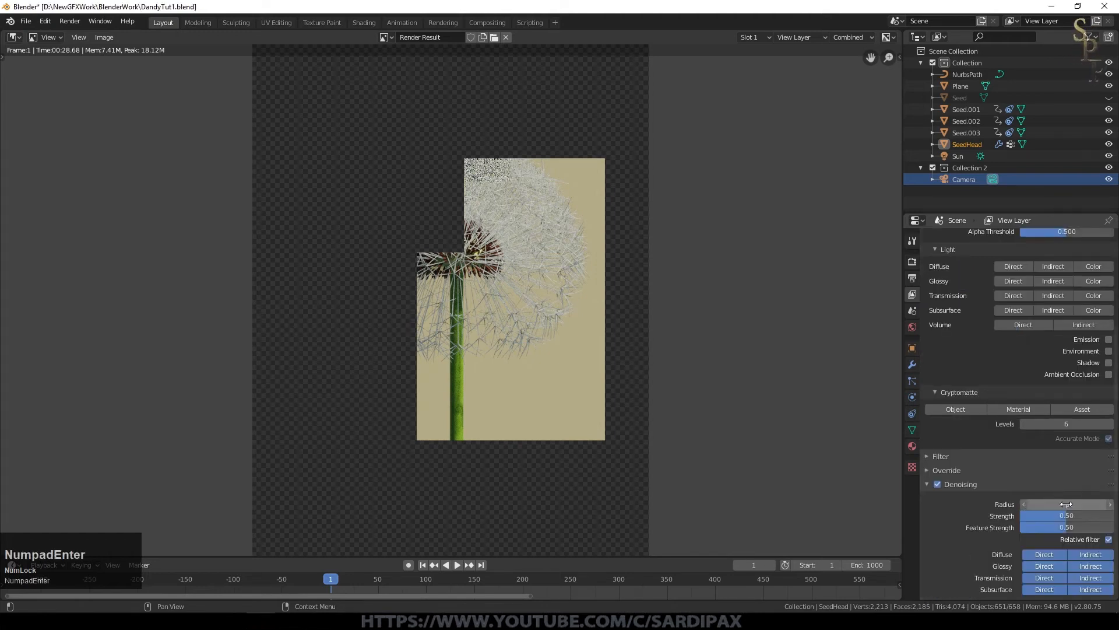
Set the denoising strength and feature strength to 0.25 each and turn off the relative filter
left_click(1066, 513)
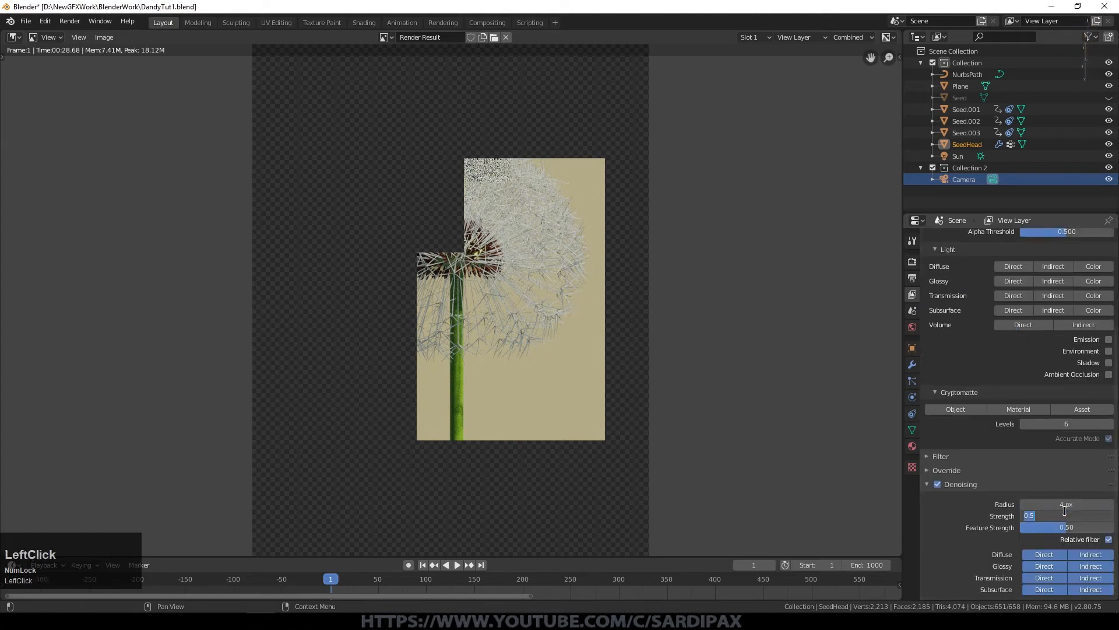
type(".25")
key("Tab")
type(".2")
key("KP_Enter")
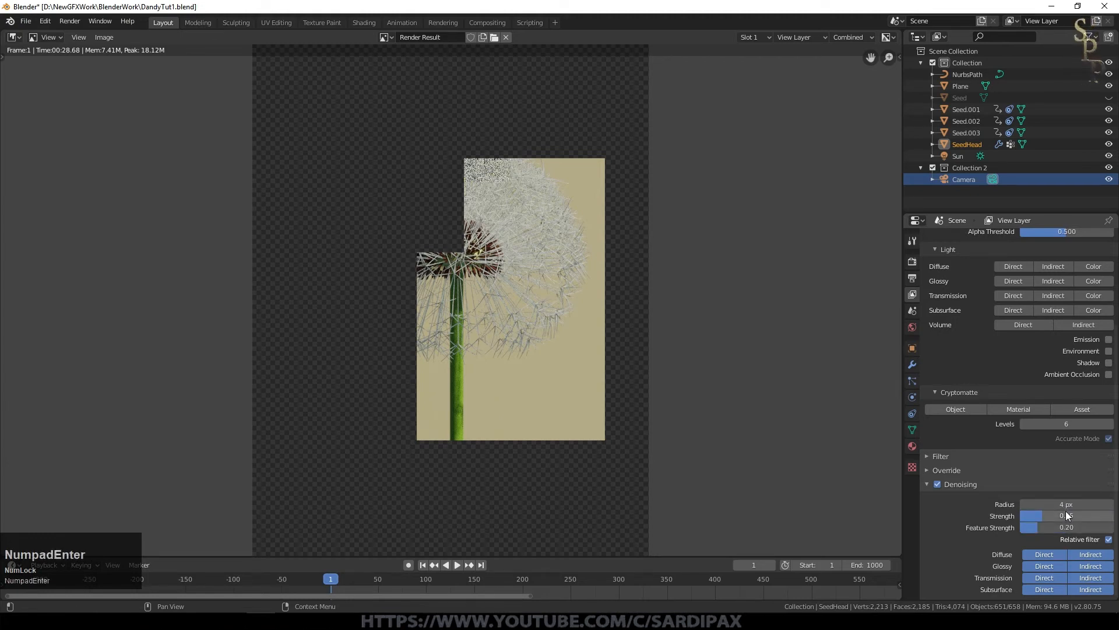
left_click(1047, 525)
type(".25")
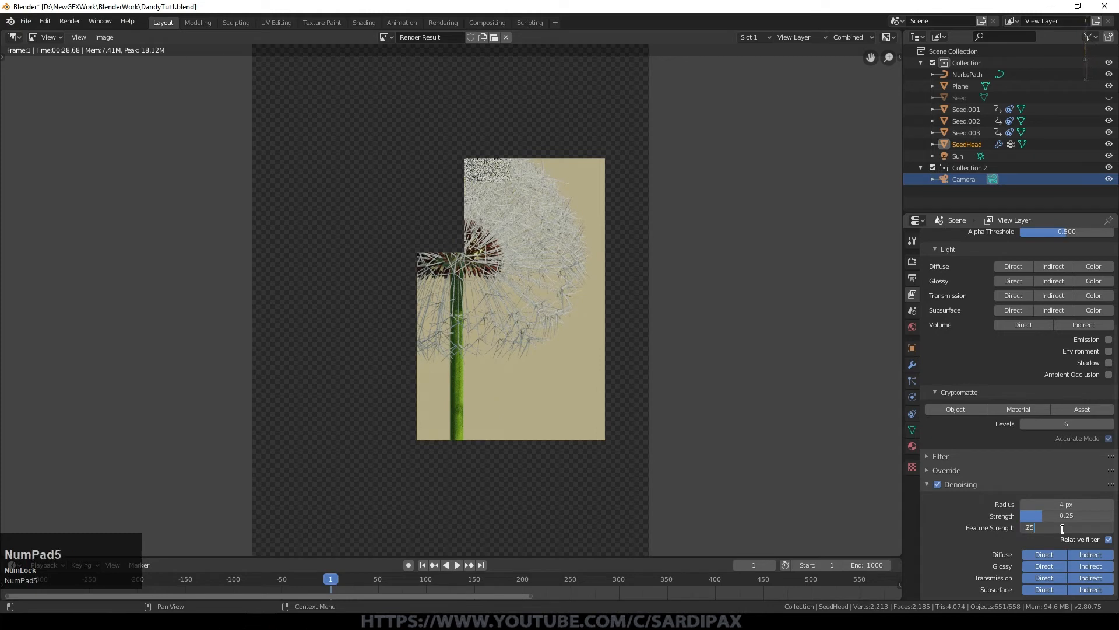
key("KP_Enter")
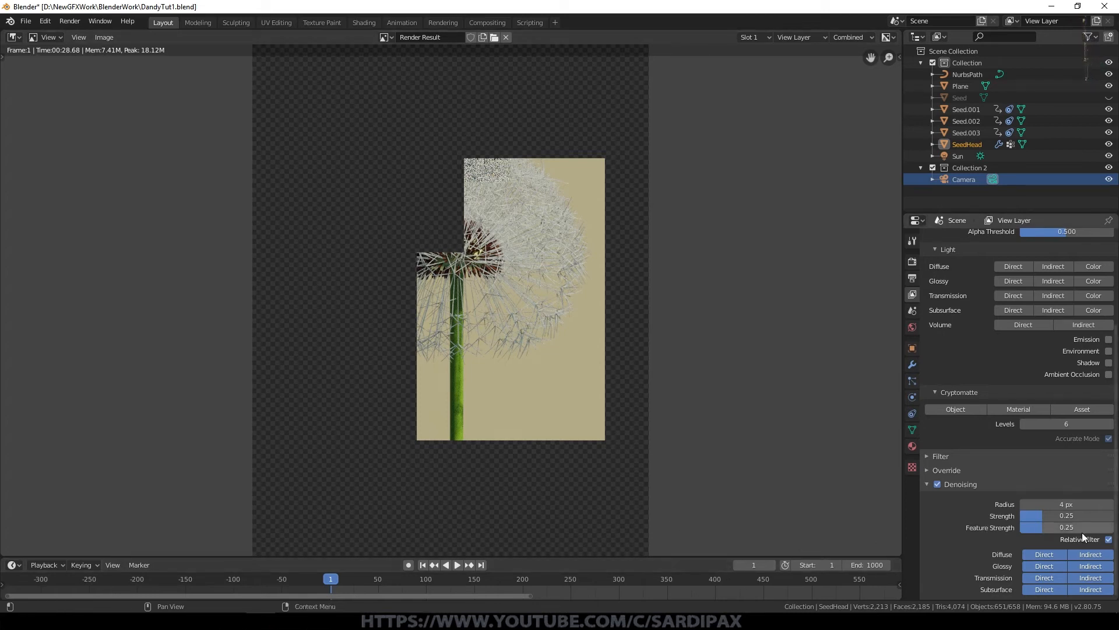
left_click(1108, 539)
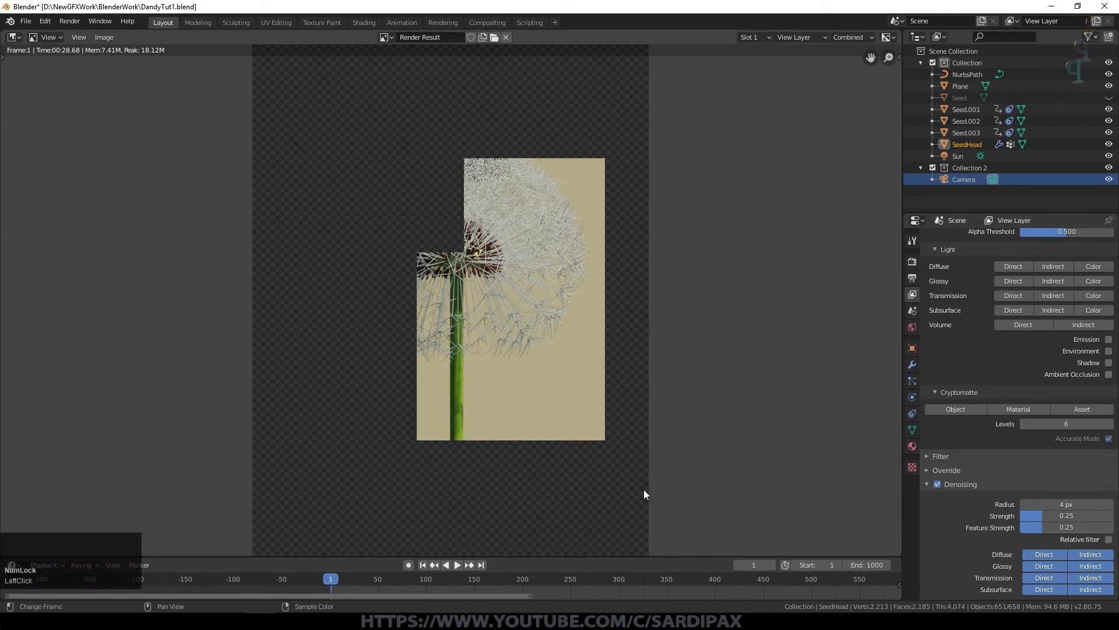
Render frame 1 with the new tile and denoising settings and inspect the whole image
key("F12")
scroll(579, 327, "down", 1)
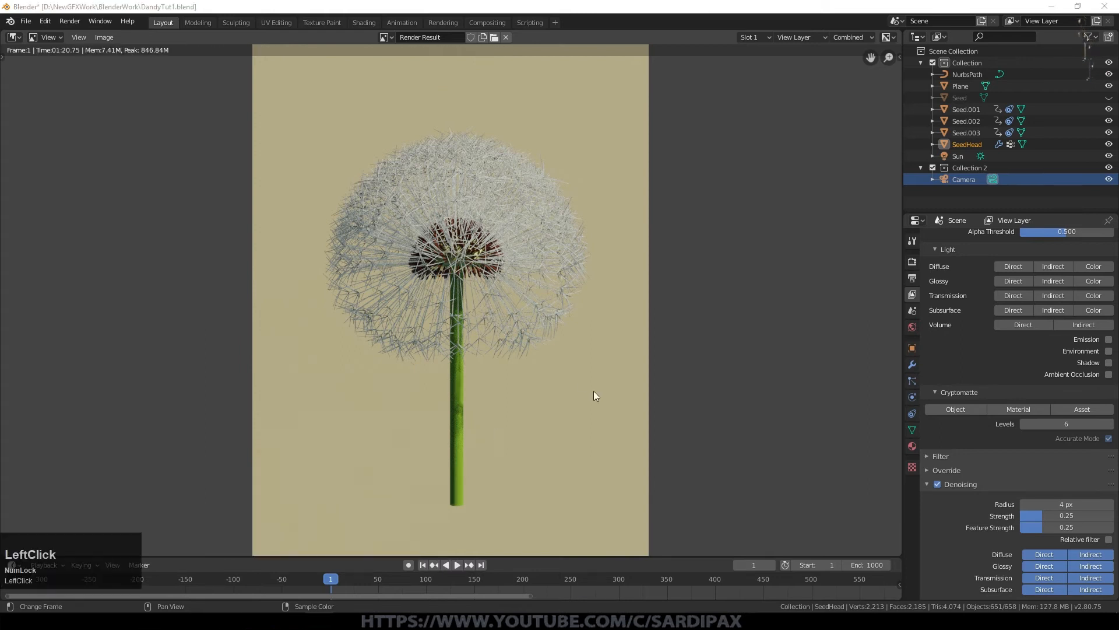
left_click(721, 386)
scroll(628, 249, "down", 4)
scroll(628, 249, "up", 4)
scroll(629, 255, "down", 4)
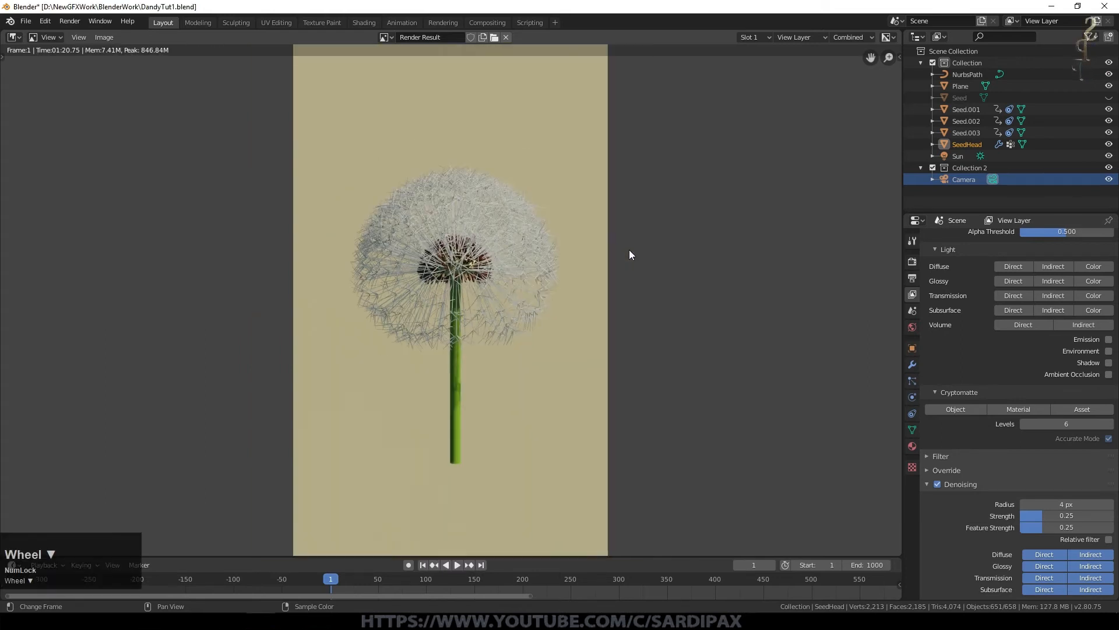
scroll(630, 255, "up", 1)
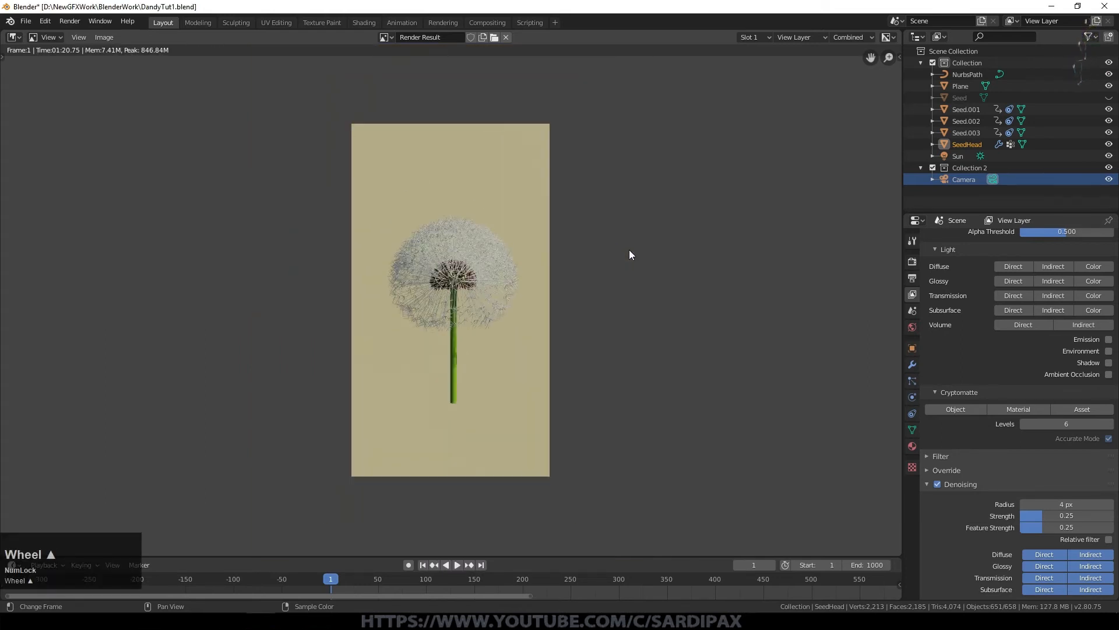
Save the rendered image as DandyStill1.png in the DandyTut1 folder and return to the 3D view
left_click(105, 38)
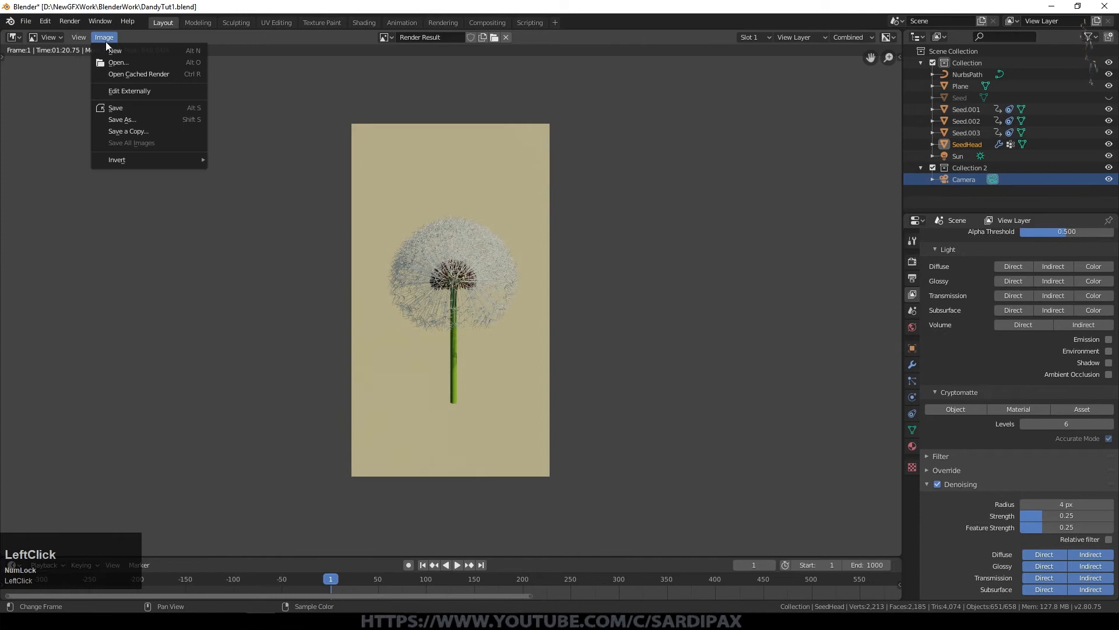
left_click(134, 120)
left_click(72, 204)
left_click(215, 69)
key("Left")
key("shift+Right")
key("shift+Right")
key("shift+Right")
key("shift+Right")
key("shift+Right")
key("shift+Right")
key("shift+Right")
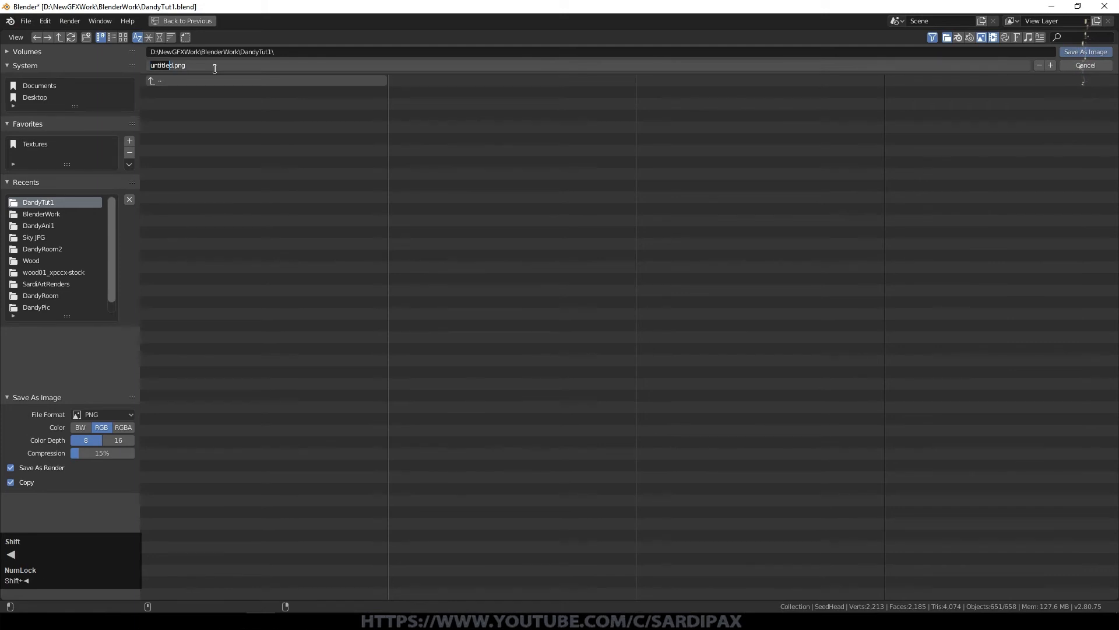
type("Dandu")
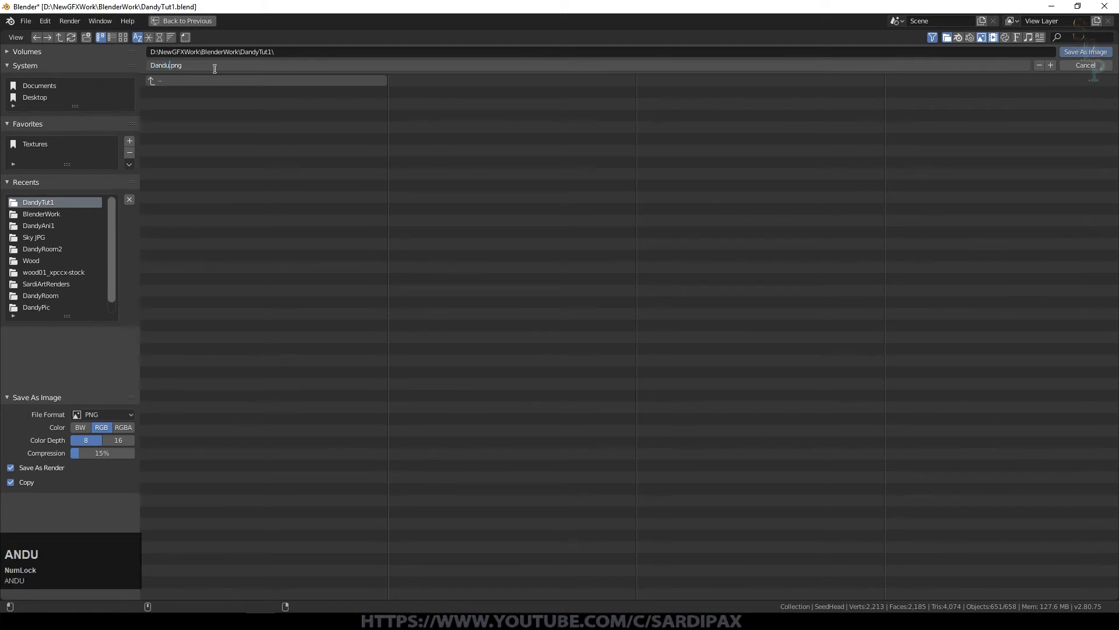
key("BackSpace")
type("yStill1")
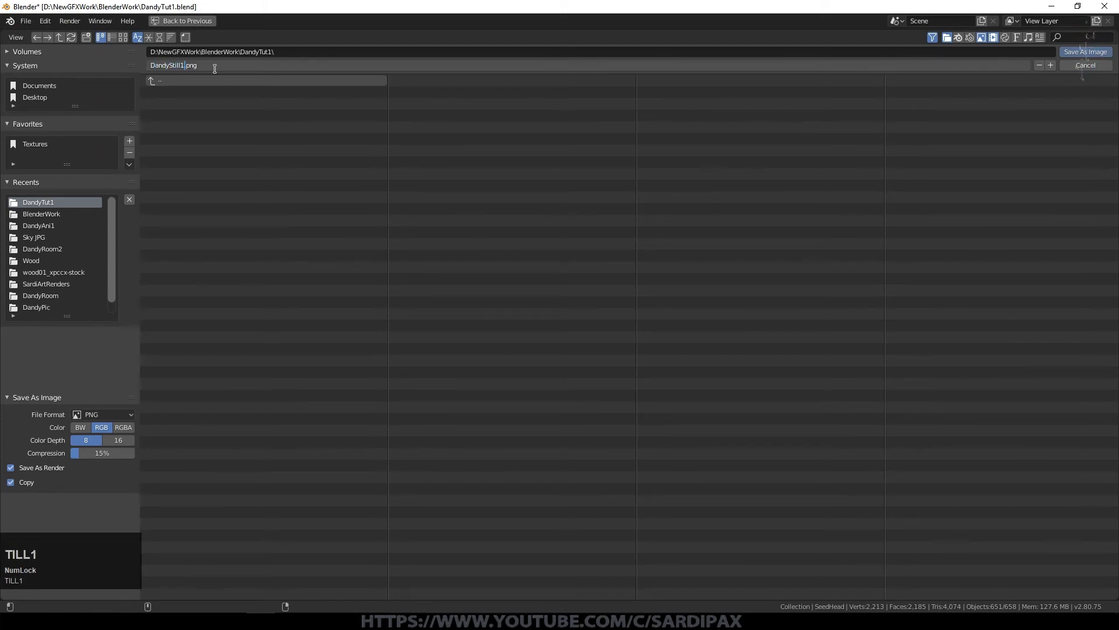
left_click(1082, 52)
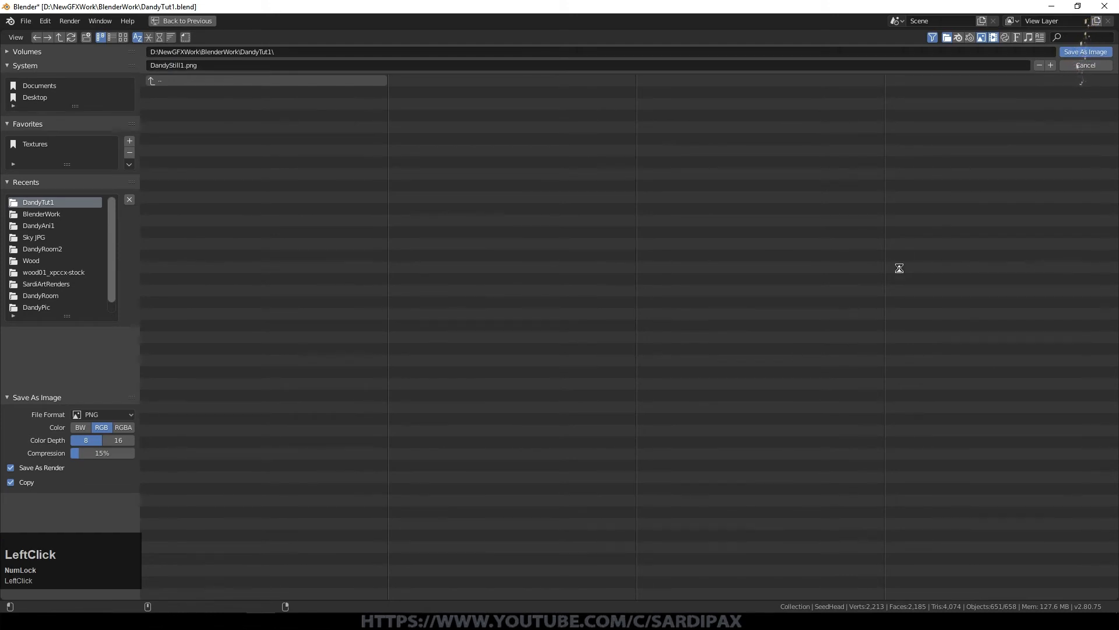
key("Escape")
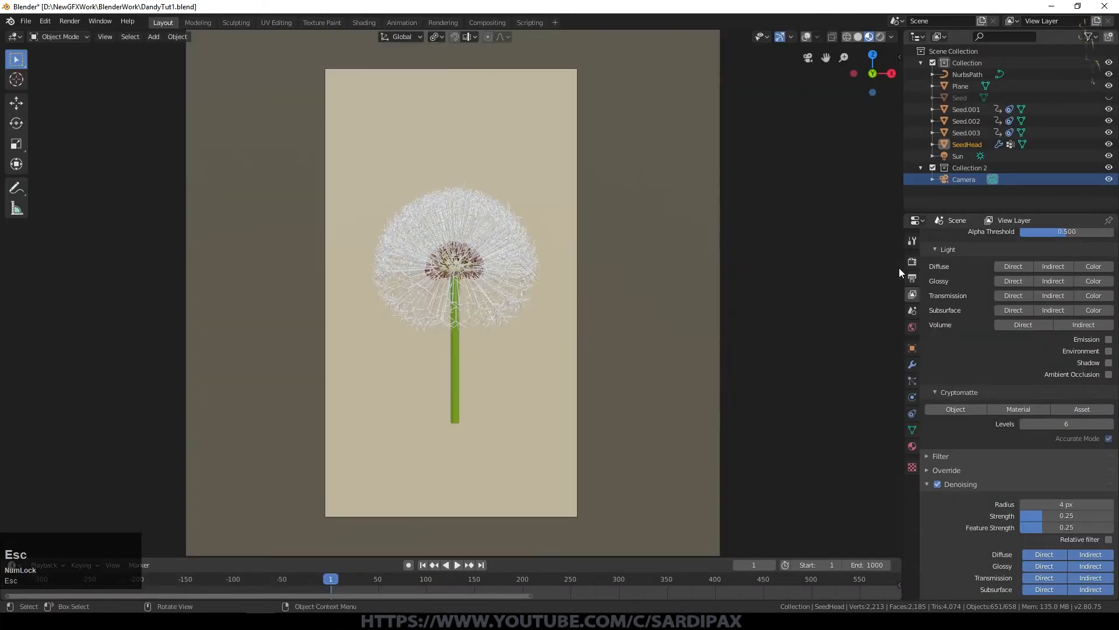
Hide the background plane and the seed head in the viewport
left_click(694, 314)
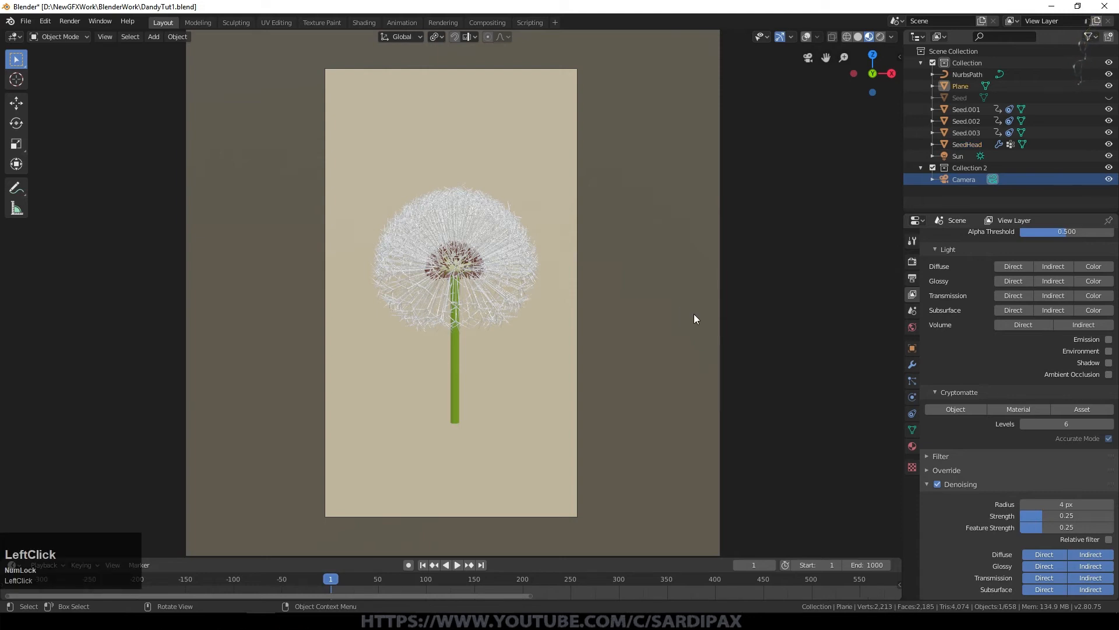
key("h")
left_click(461, 393)
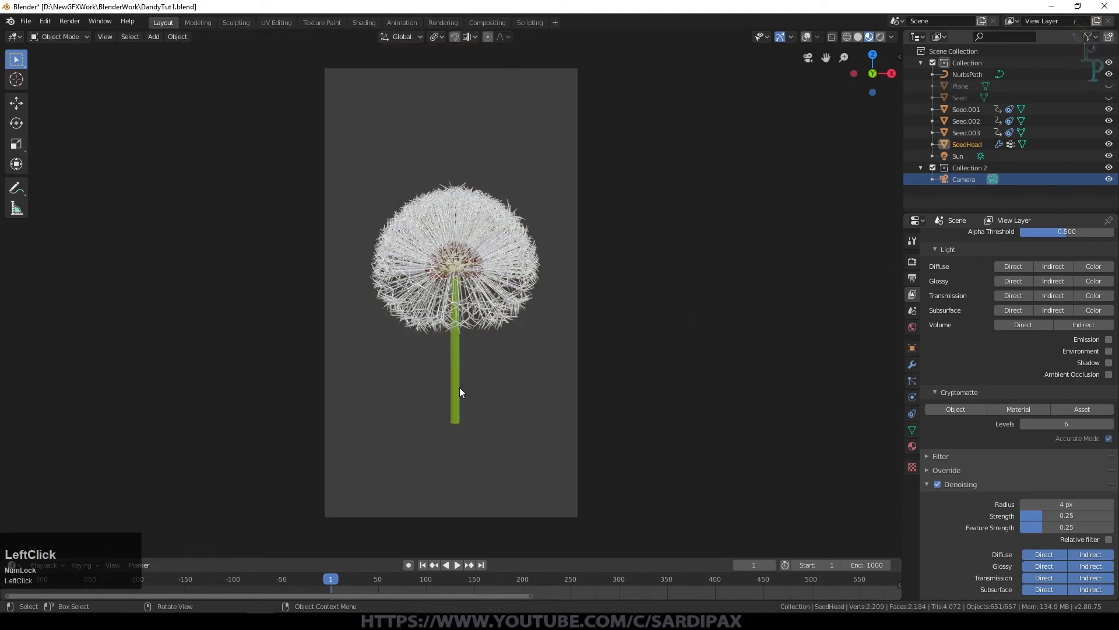
key("h")
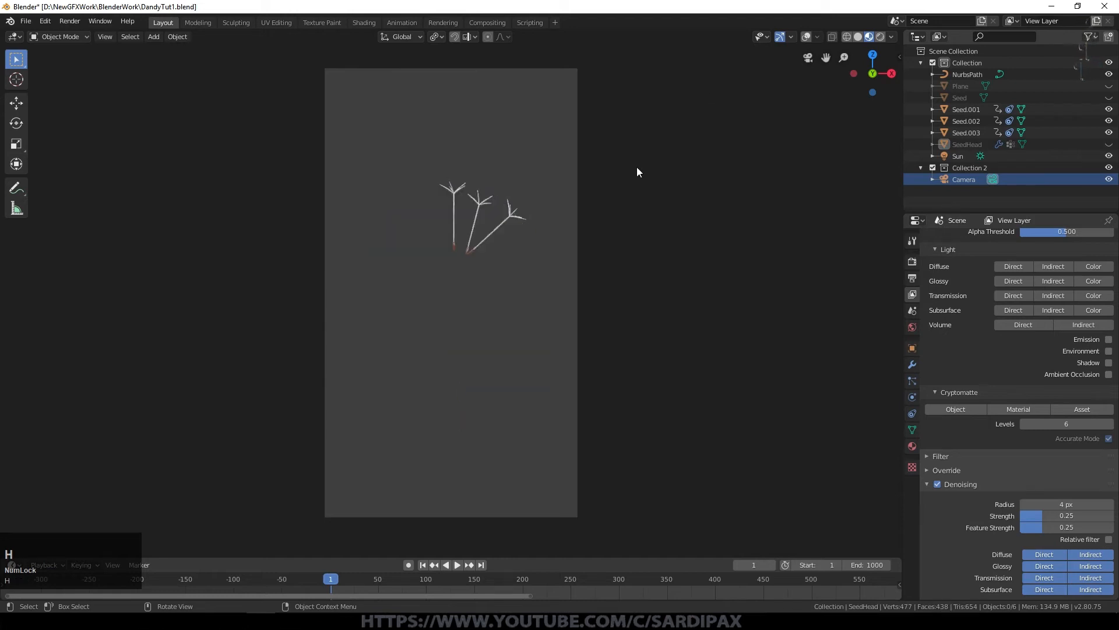
Show the viewport overlays, switch to the front orthographic view of the three seeds and hide the camera
left_click(806, 36)
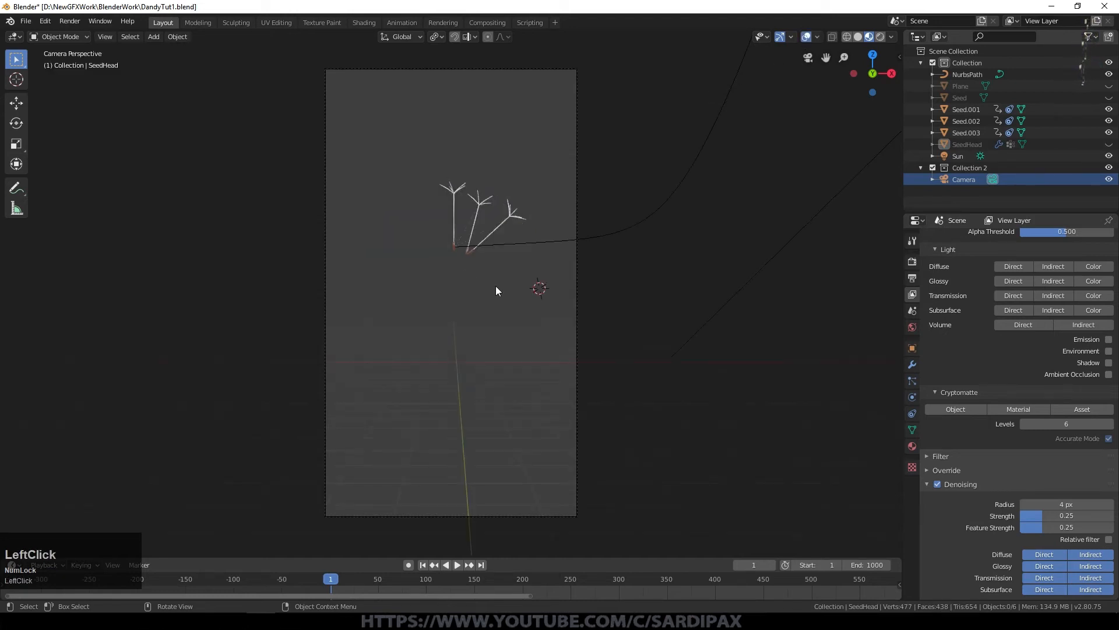
scroll(625, 285, "up", 5)
middle_click_drag(639, 288, 611, 342, "shift")
key("KP_1")
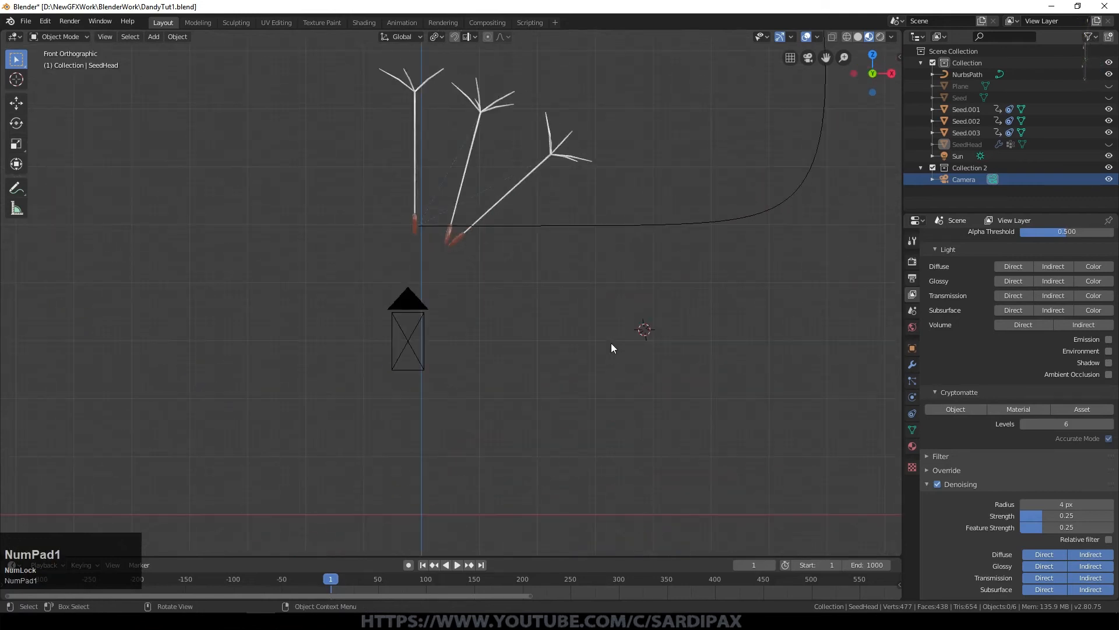
left_click(1110, 180)
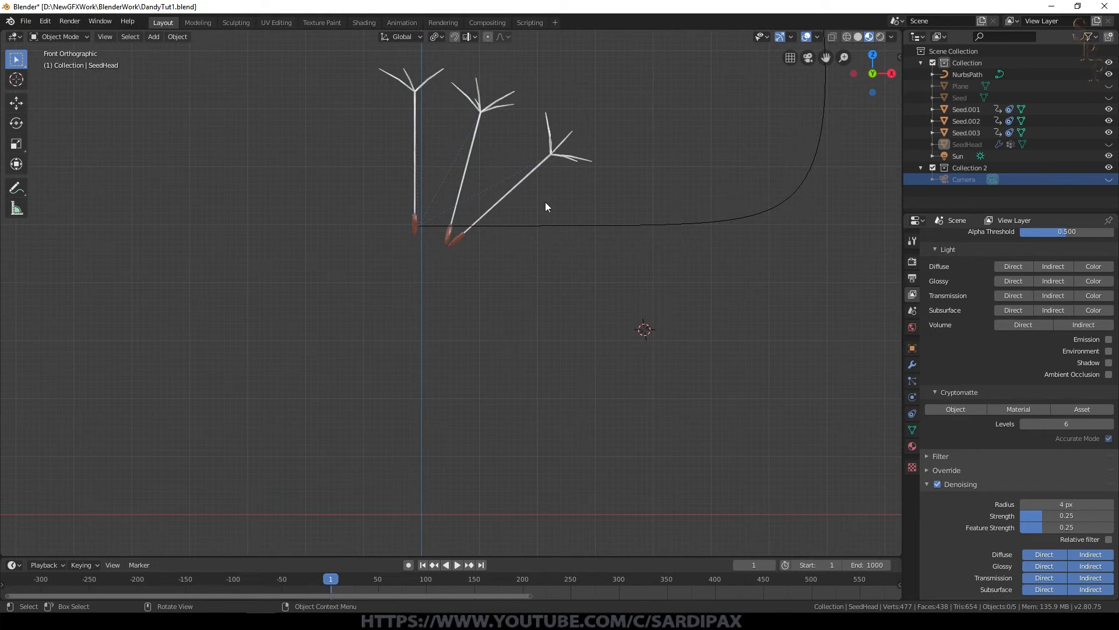
Open the render output path for editing and create a folder named SeedAni1 inside the DandyTut1 folder
scroll(991, 405, "down", 1)
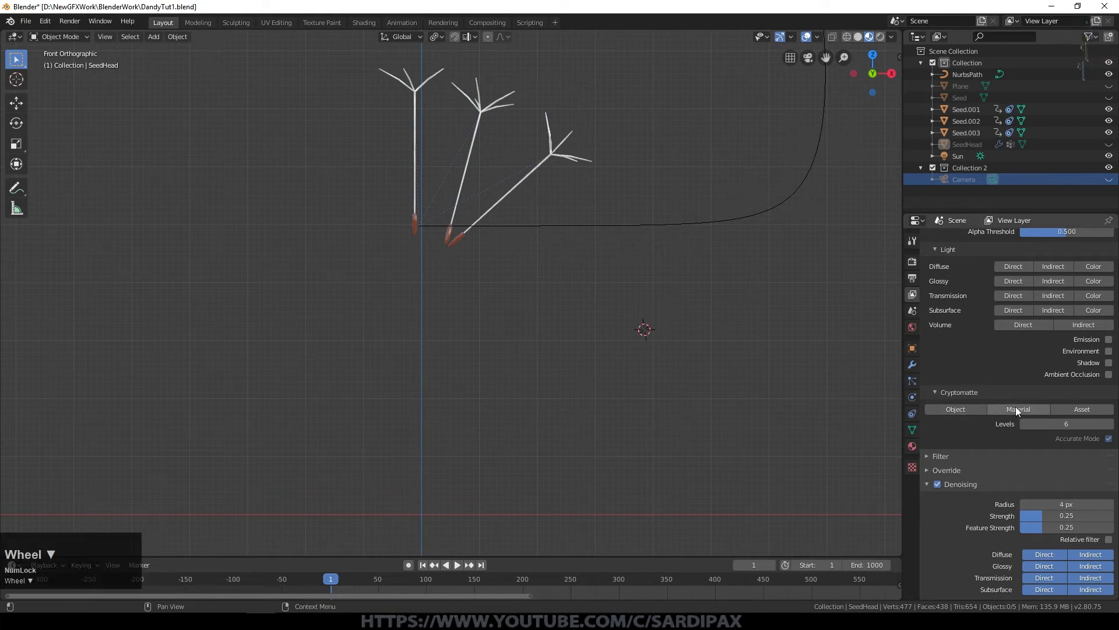
left_click(913, 279)
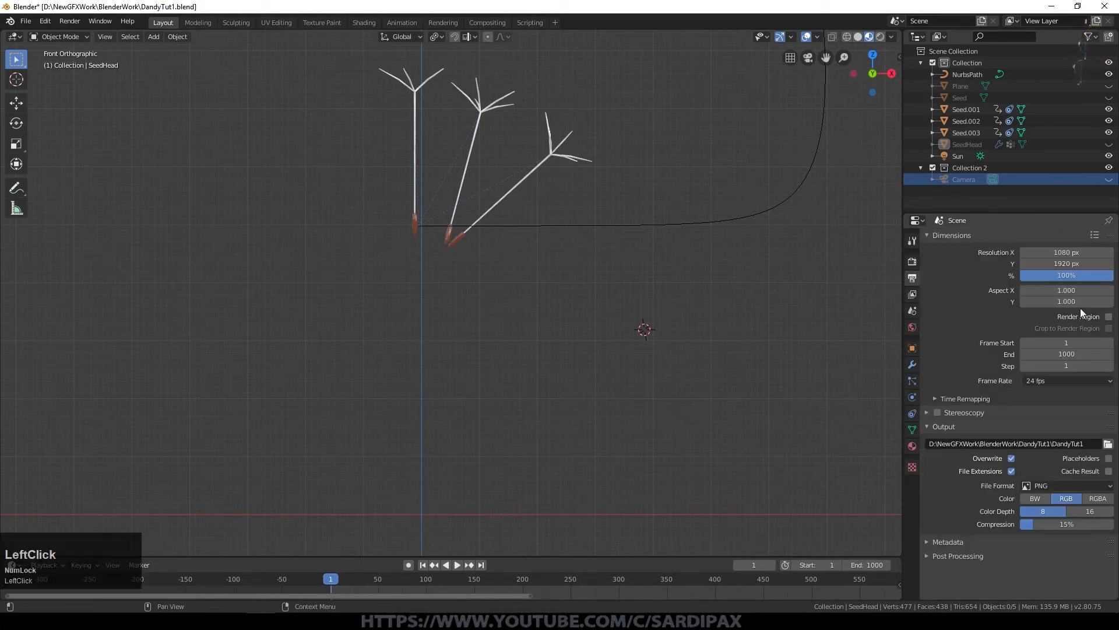
left_click(1107, 444)
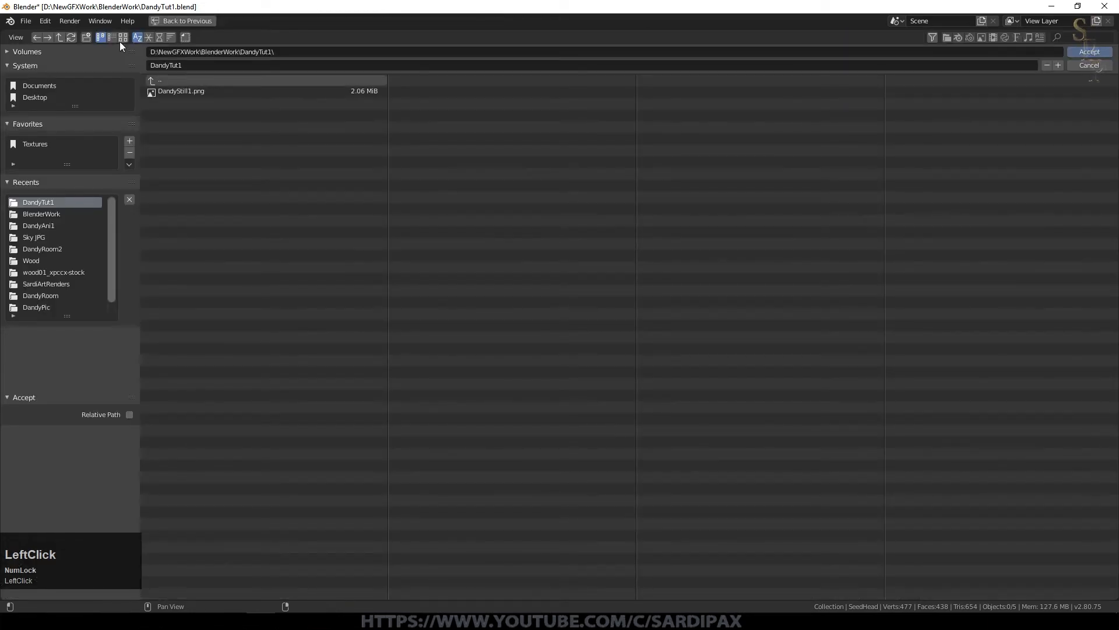
left_click(85, 37)
type("See")
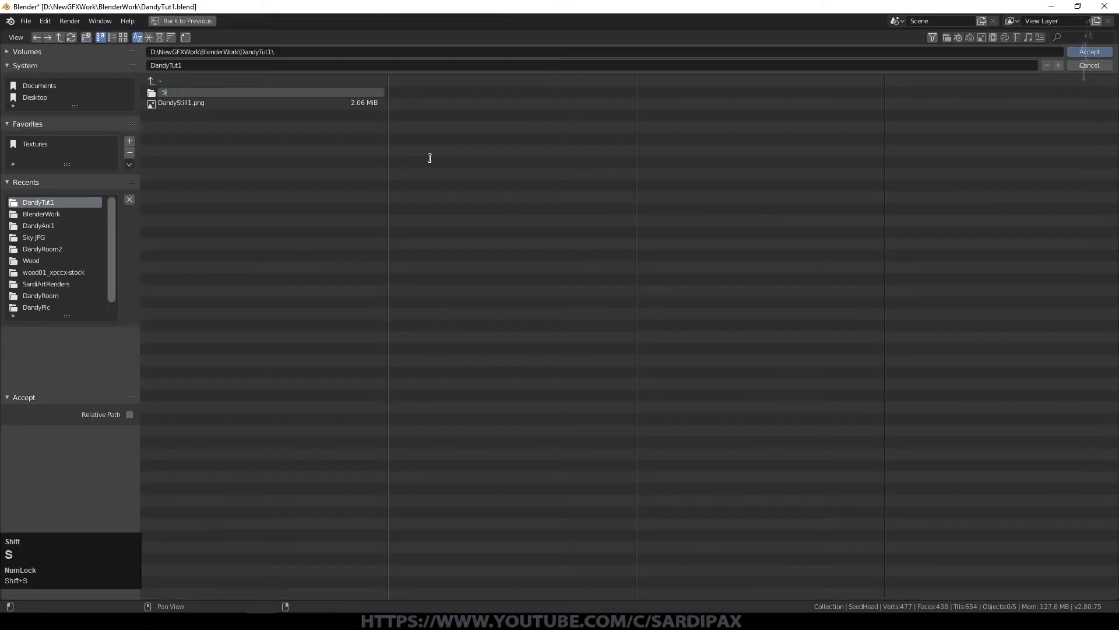
type("dAni1")
key("Return")
Set the render output to the SeedAni1 folder with the file name prefix SeedAni1- and accept the path
left_click(1108, 447)
left_click(191, 65)
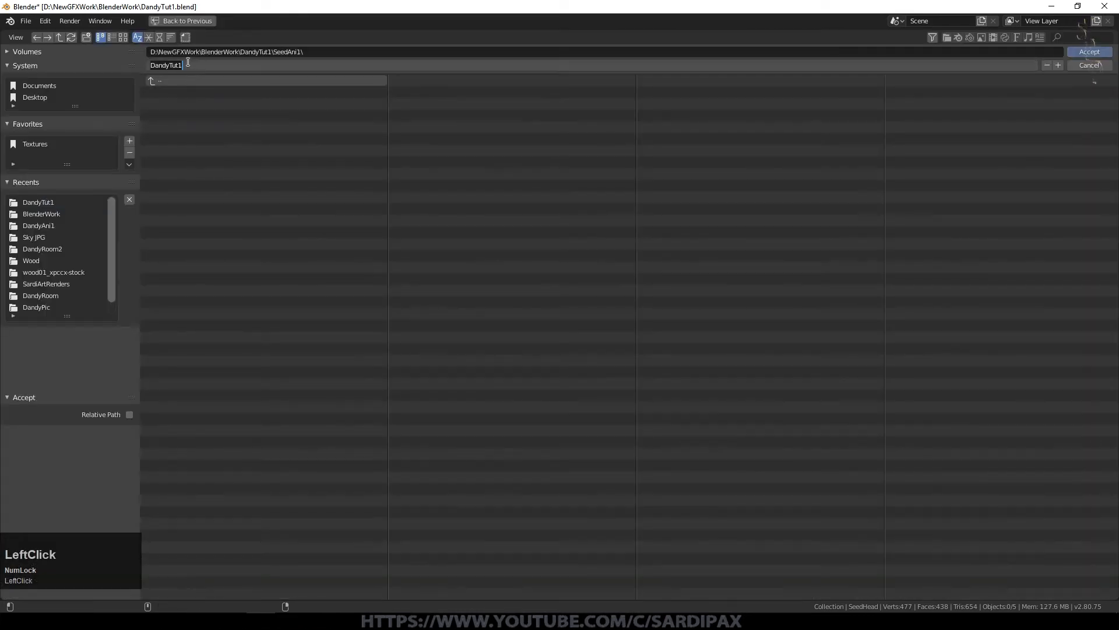
left_click(200, 65)
key("shift+Home")
type("SeedAni1-")
left_click(1088, 51)
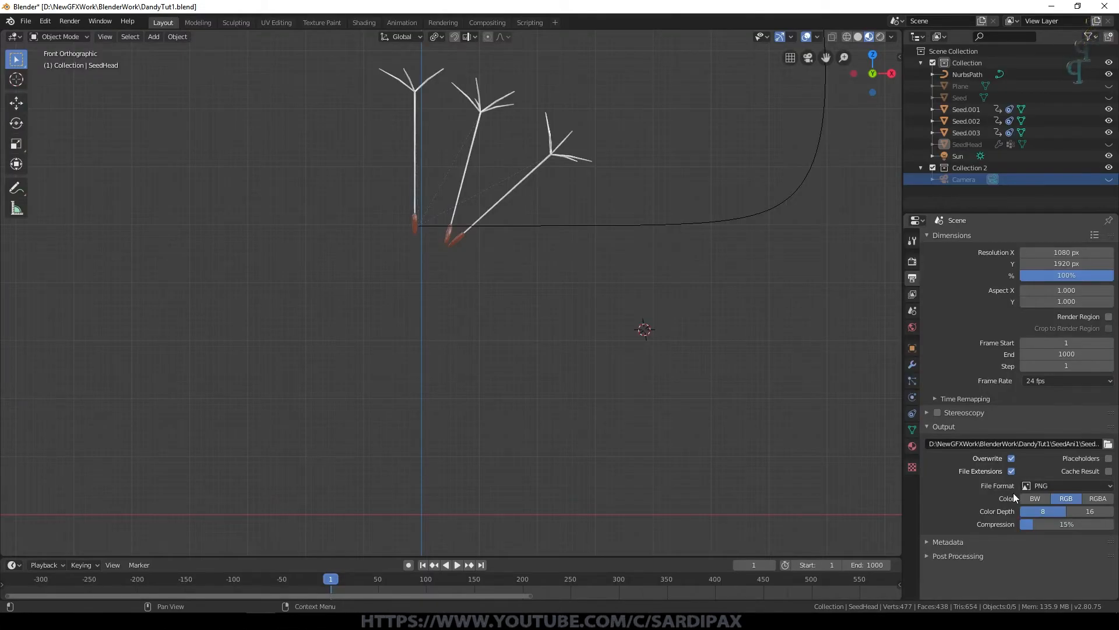
Set the PNG output color to RGBA and enable the transparent film background in the render settings
left_click(1098, 499)
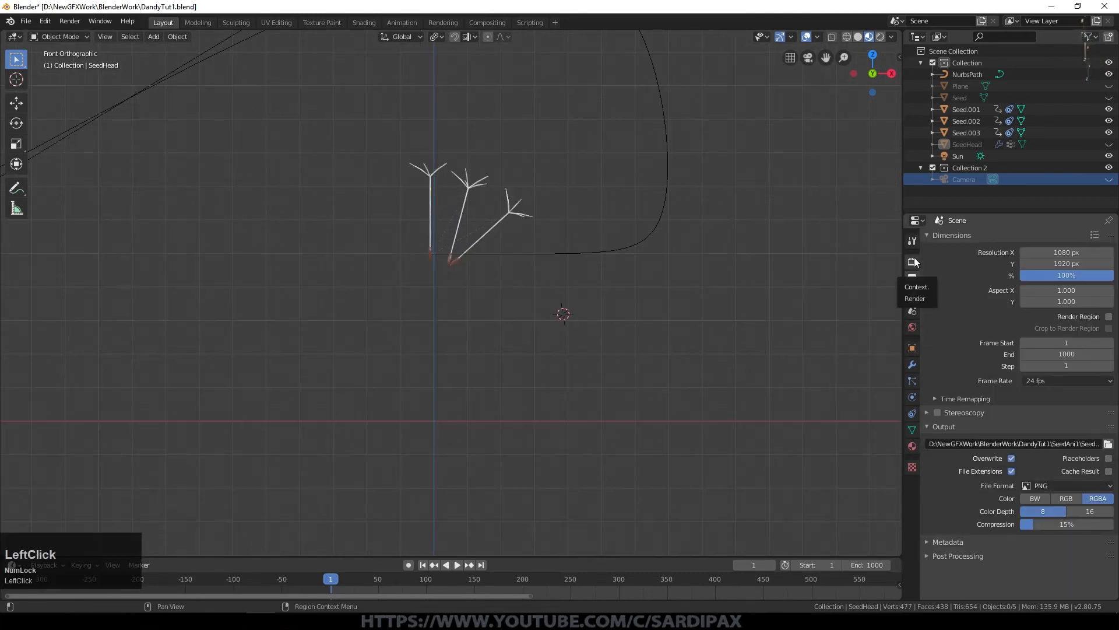
left_click(913, 262)
scroll(940, 353, "down", 10)
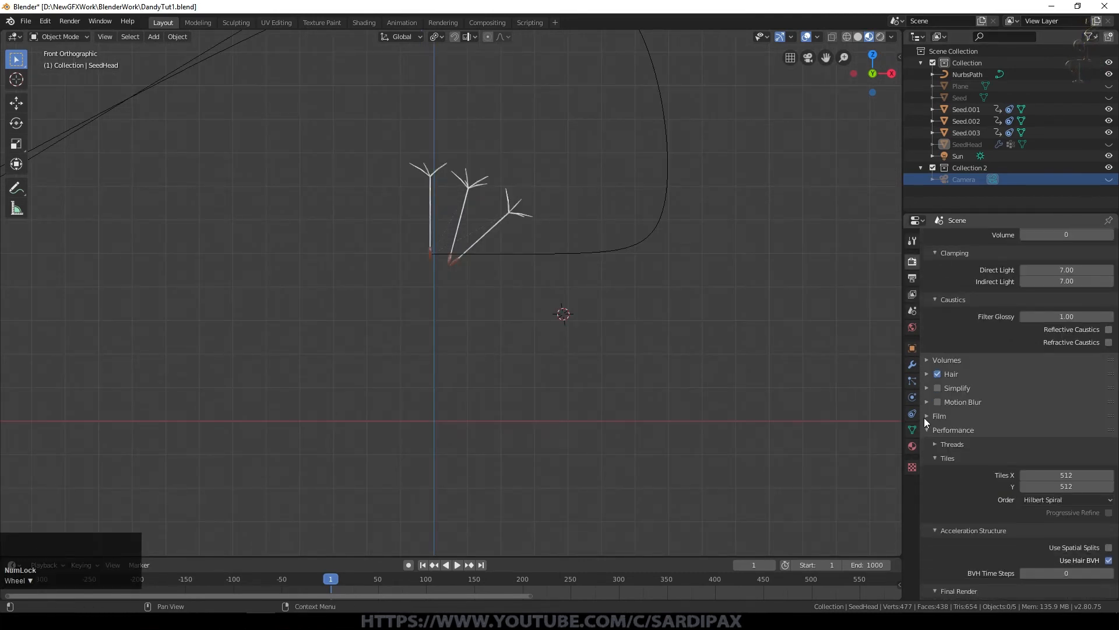
left_click(925, 416)
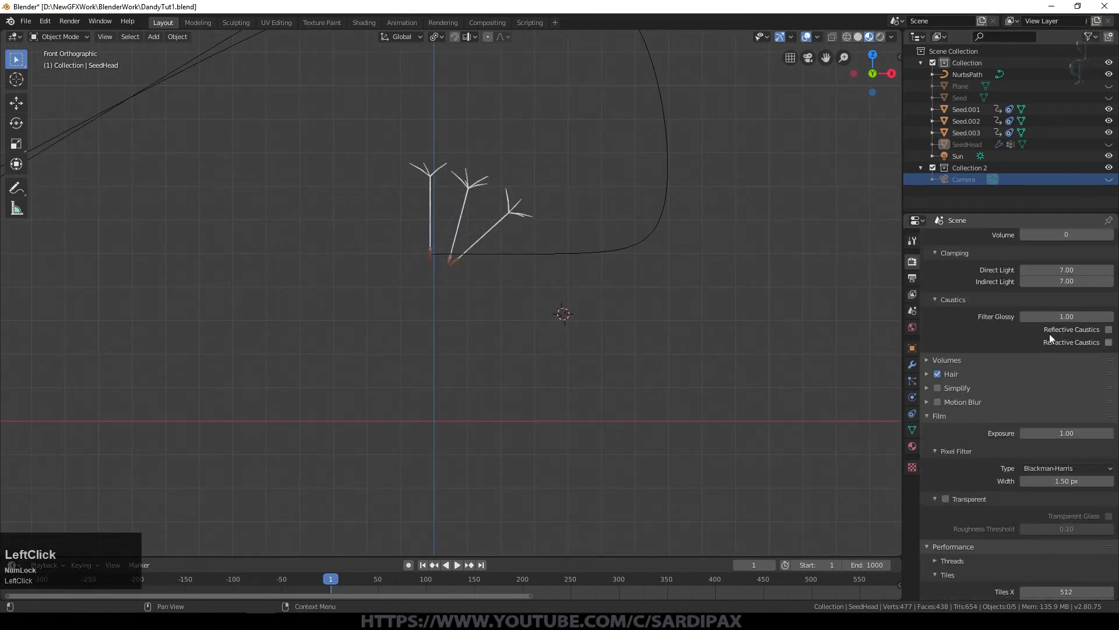
left_click(944, 501)
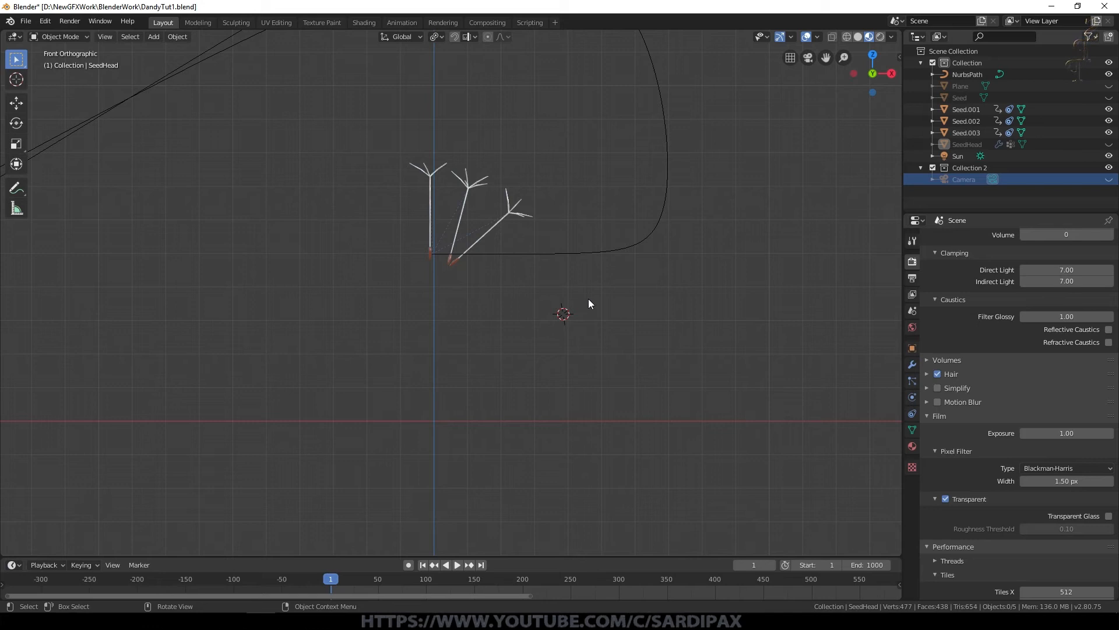
Start a test render of frame 1 with the transparent film and stop it early
key("F12")
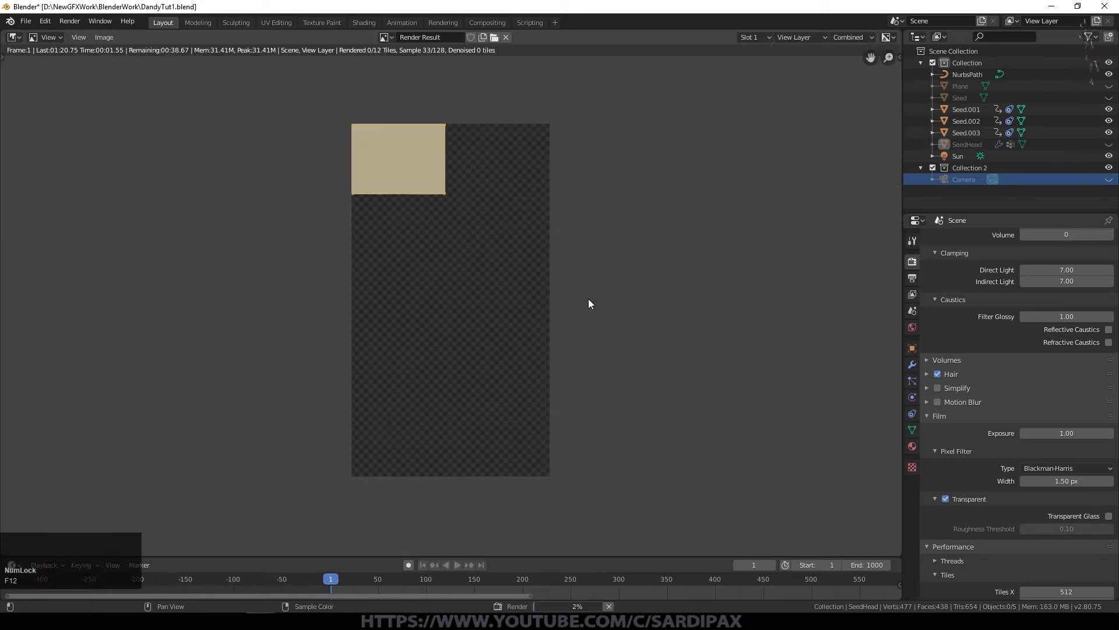
key("Escape")
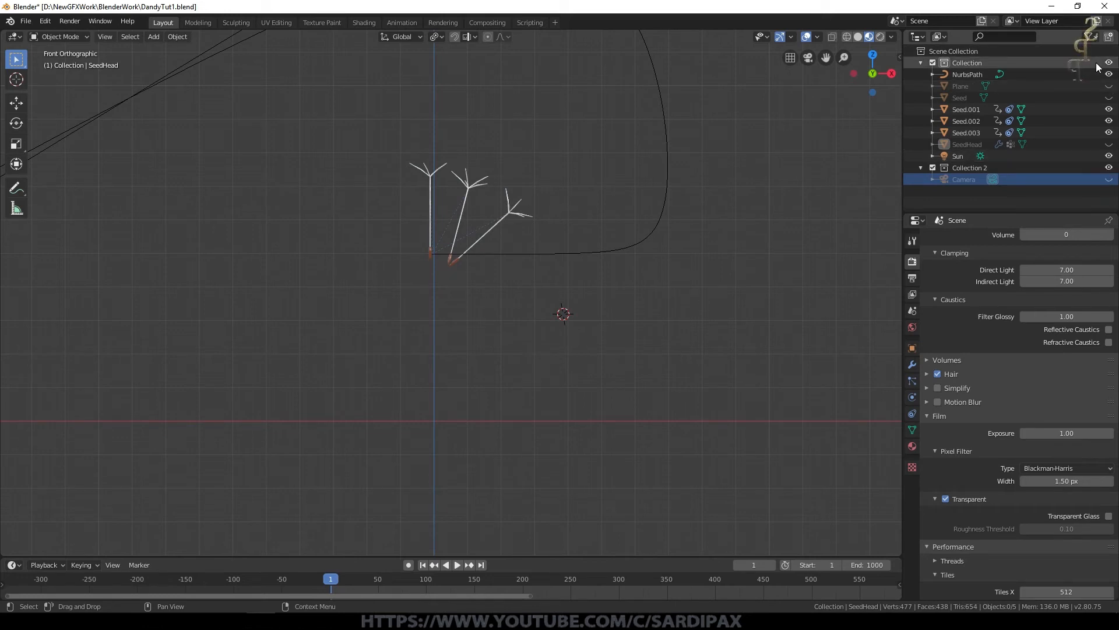
Show the render-visibility toggles in the outliner and unhide the seed head in the viewport
left_click(1093, 36)
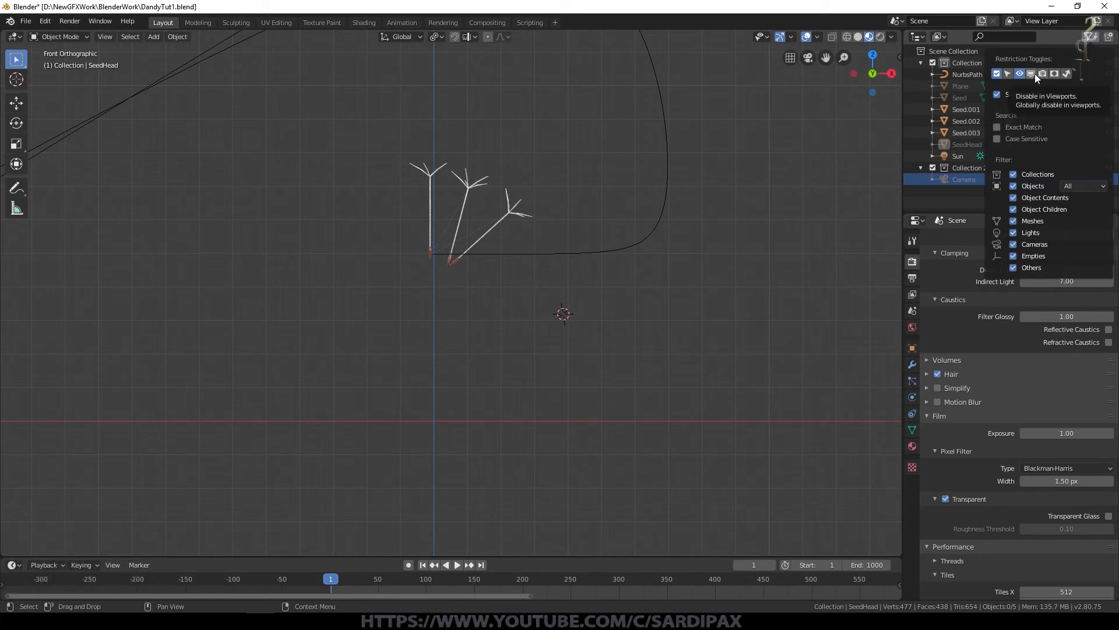
left_click(1044, 72)
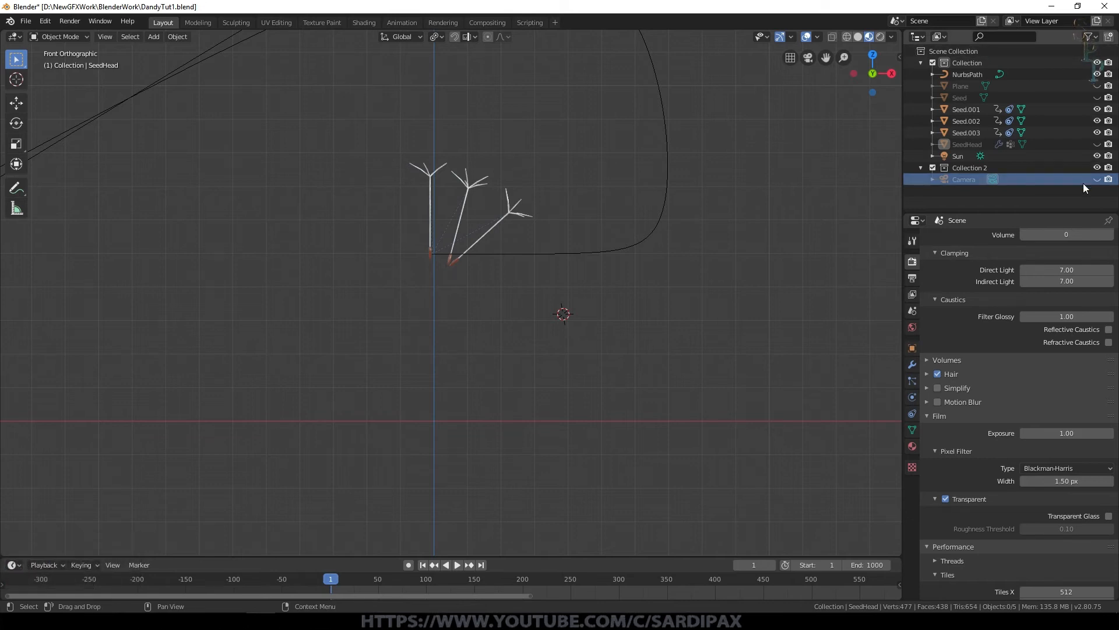
left_click(1097, 145)
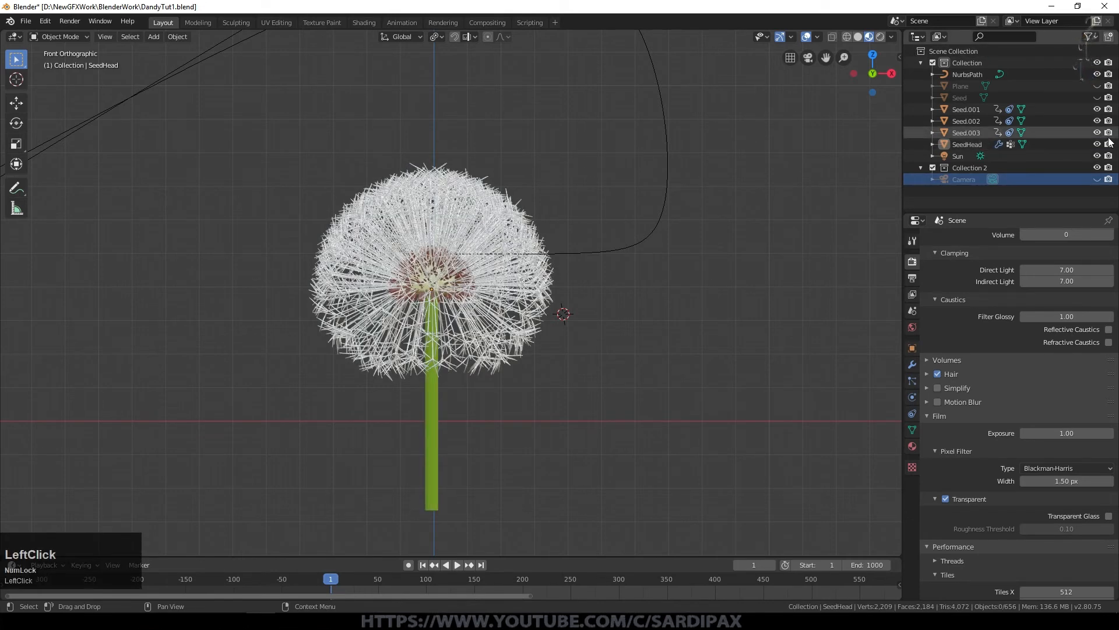
Hide the SeedHead object from both the viewport and rendering, run a test render, and close it
left_click(1098, 145)
left_click(1099, 145)
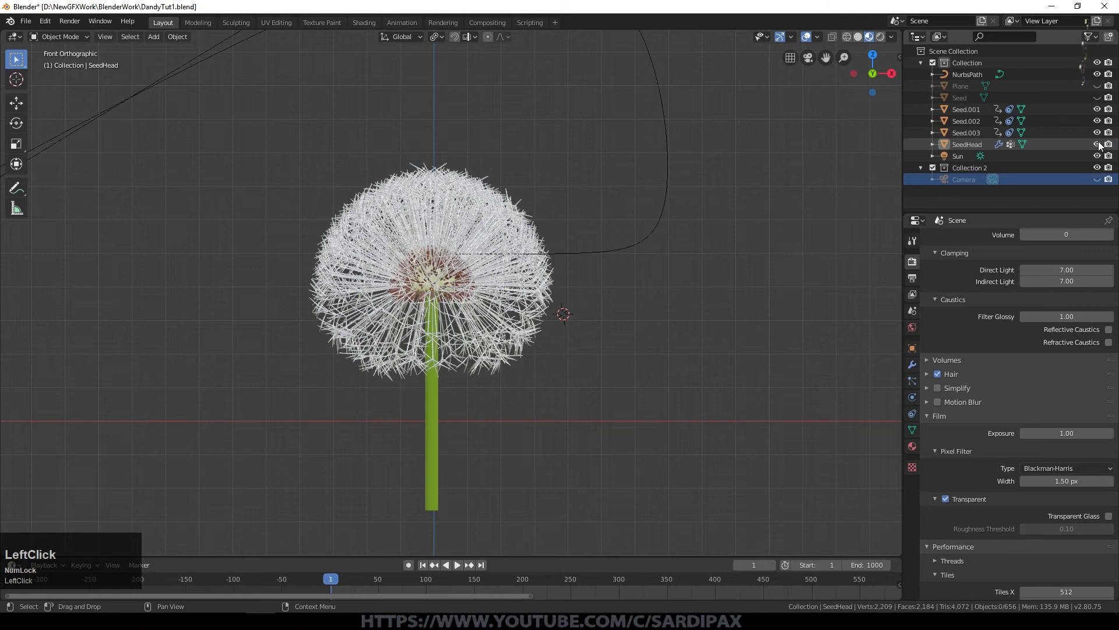
left_click(1098, 145)
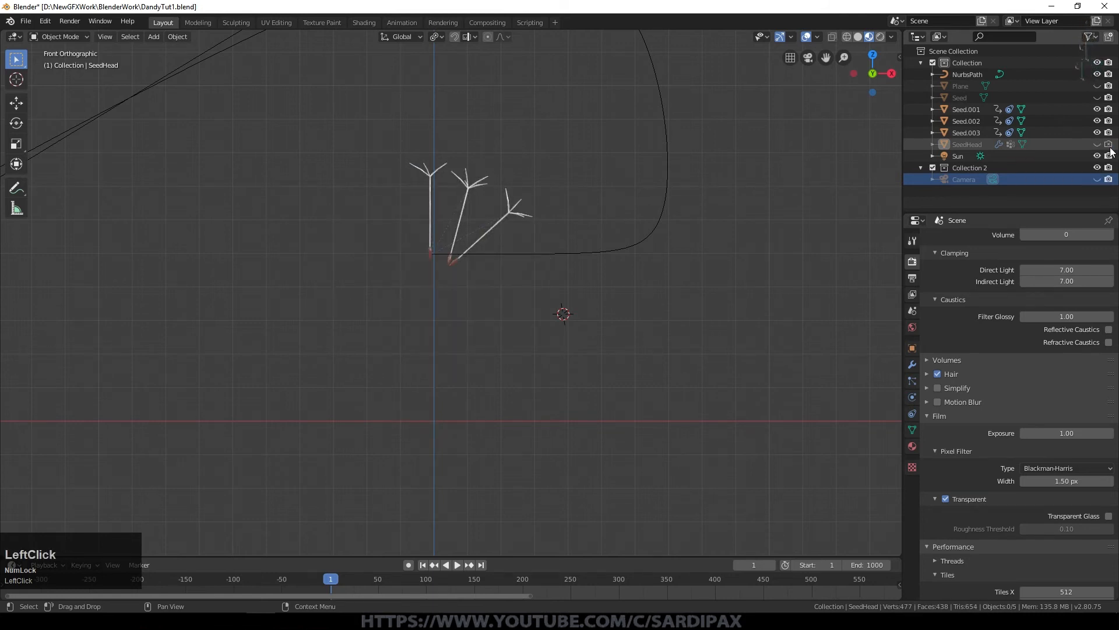
key("F12")
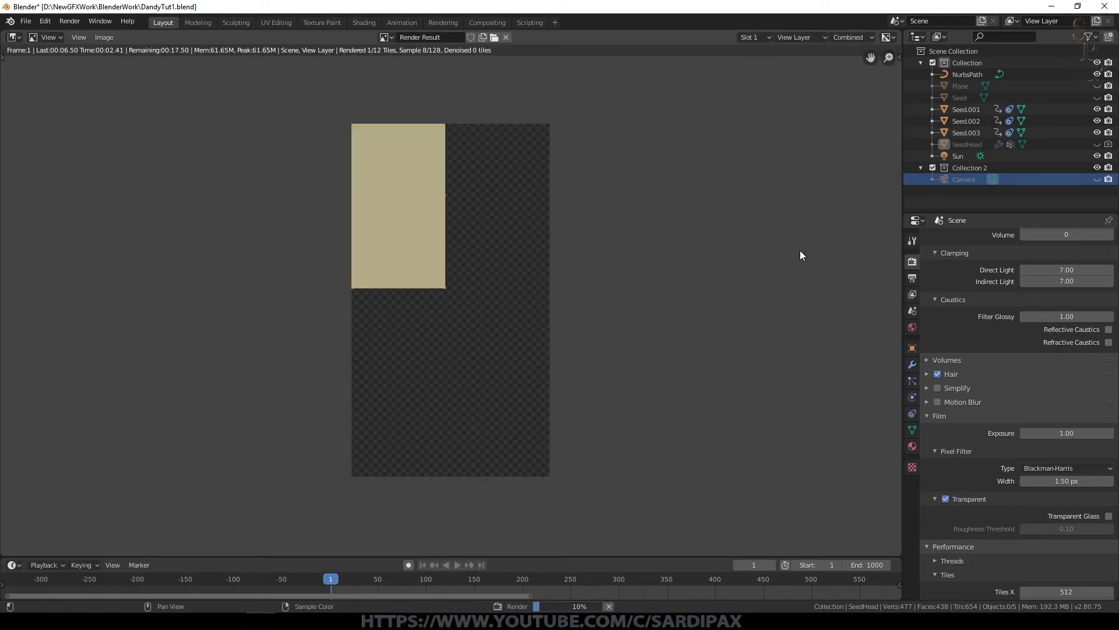
key("Escape")
key("Escape")
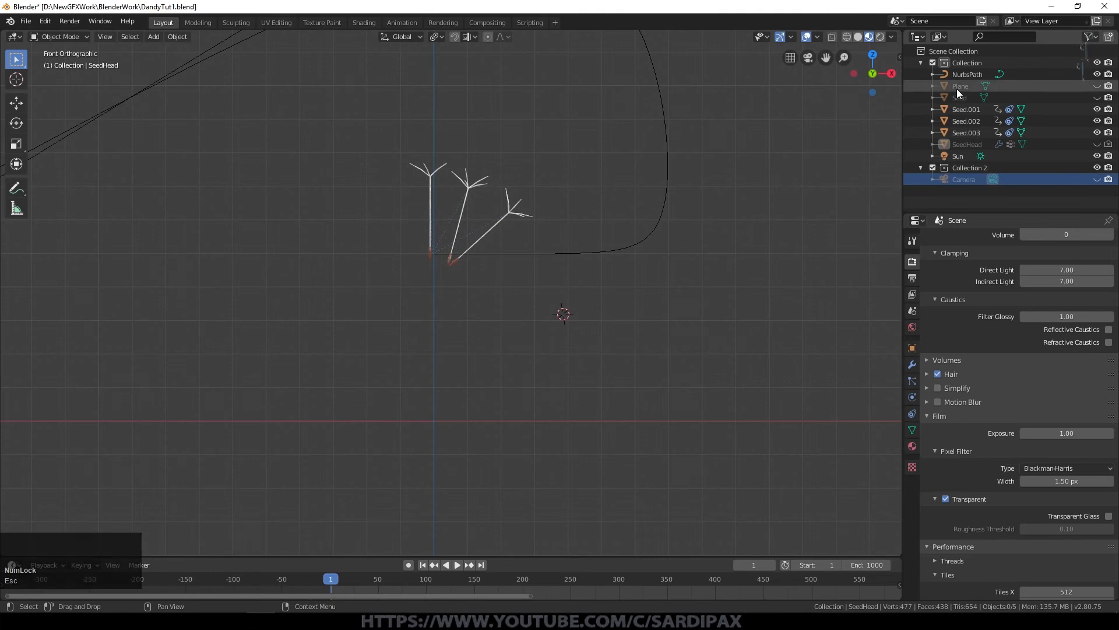
Exclude the background Plane from rendering, render the frame, and examine the three seeds up close
left_click(1107, 97)
key("F12")
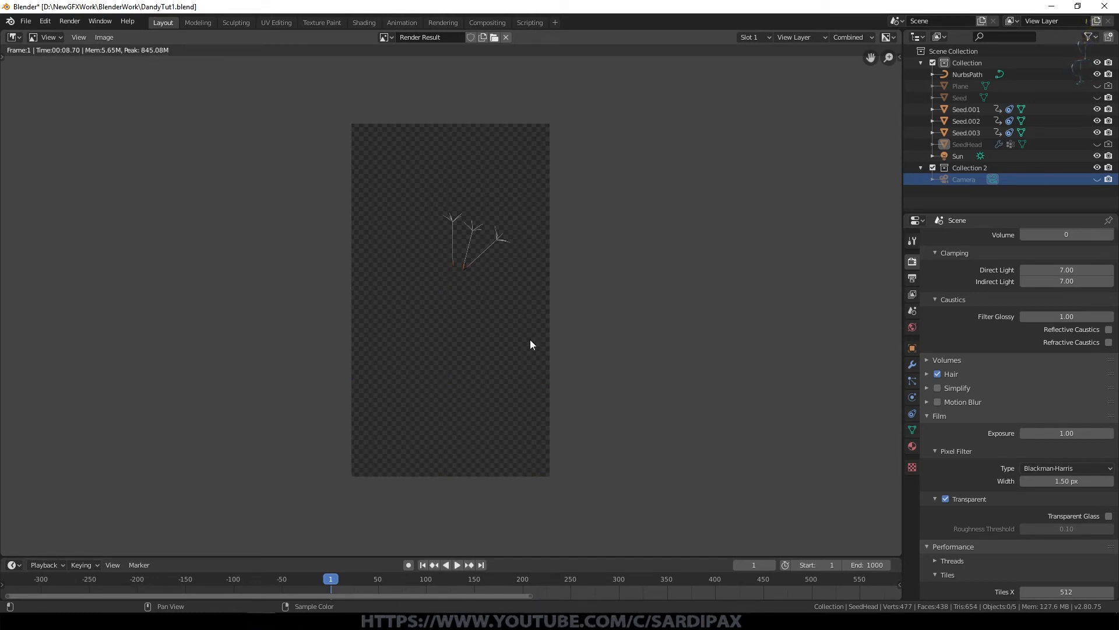
scroll(488, 235, "up", 8)
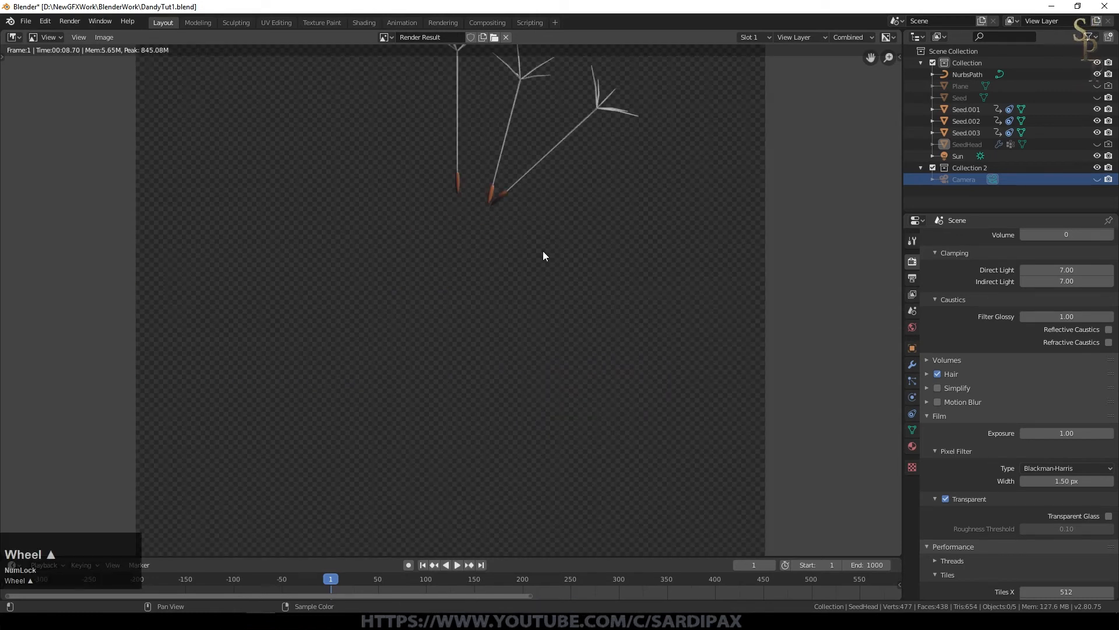
scroll(602, 233, "down", 3)
scroll(602, 233, "down", 1)
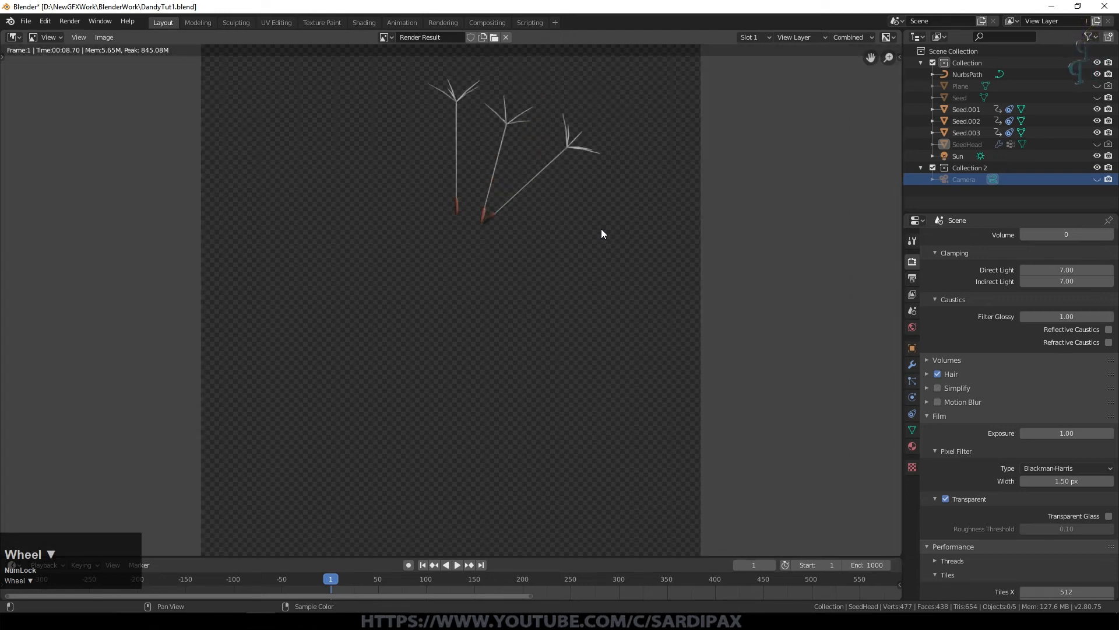
key("Escape")
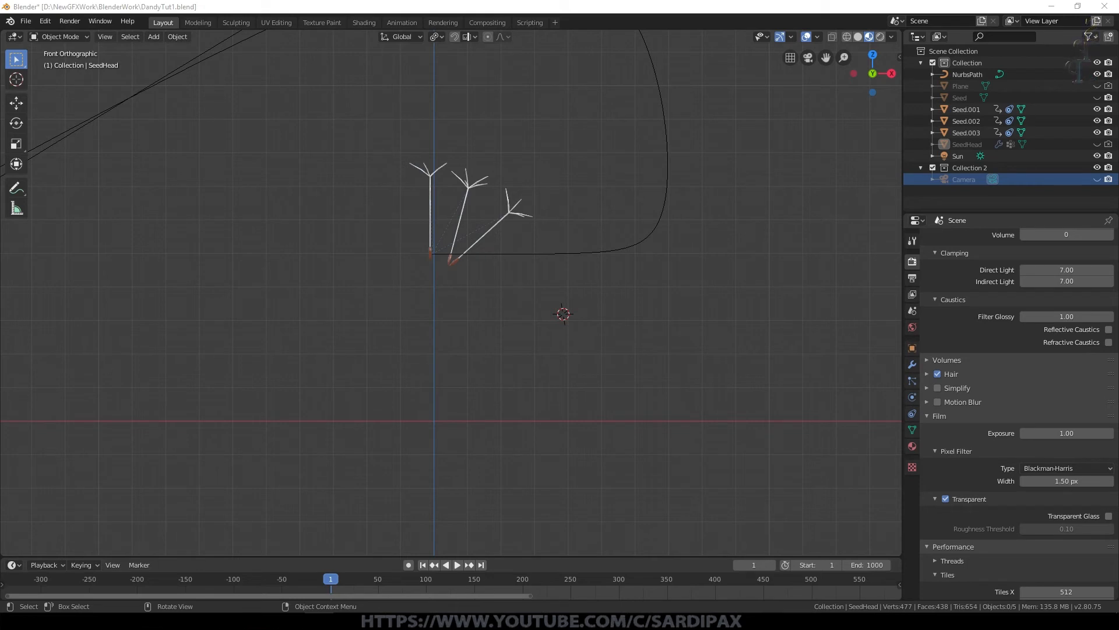
Split the 3D viewport horizontally, switch the upper area to the Compositor, and enable Use Nodes
left_click_drag(3, 32, 20, 310)
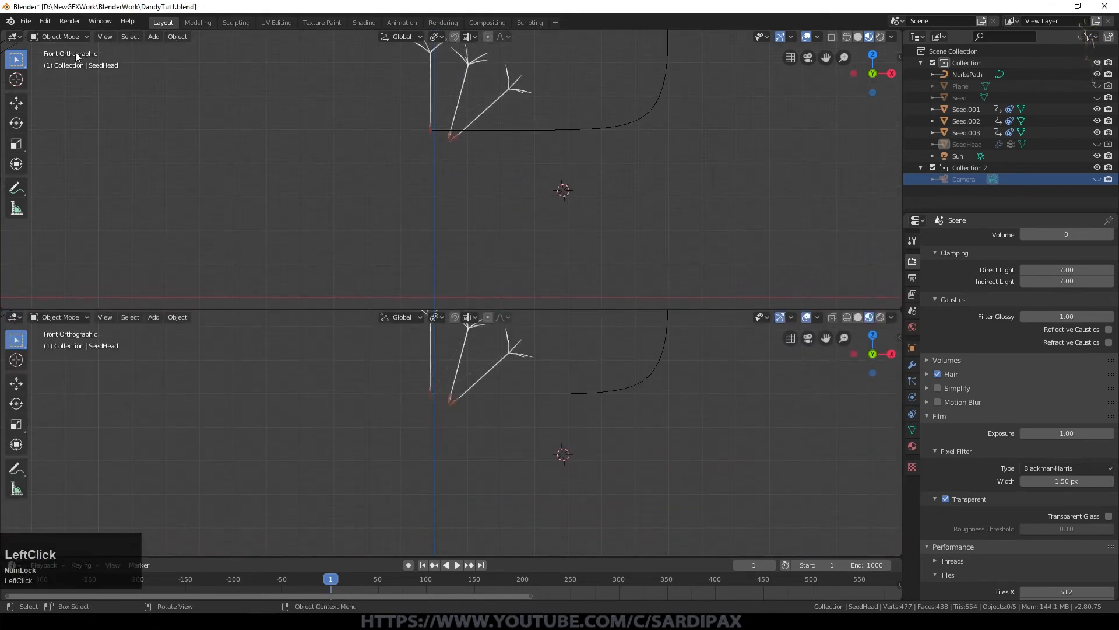
left_click(15, 37)
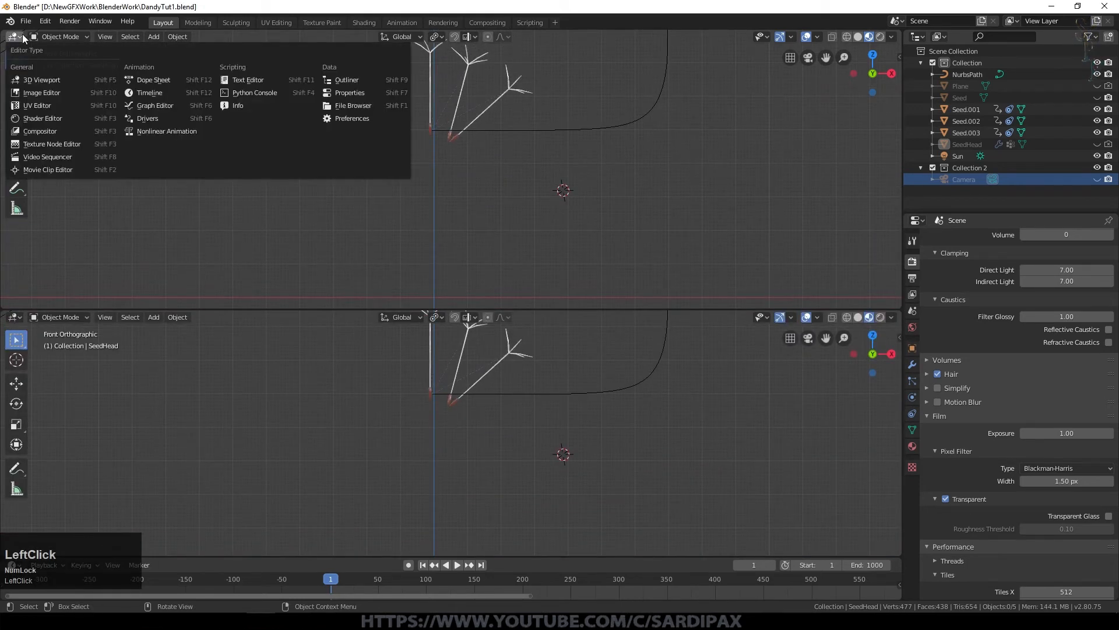
left_click(52, 128)
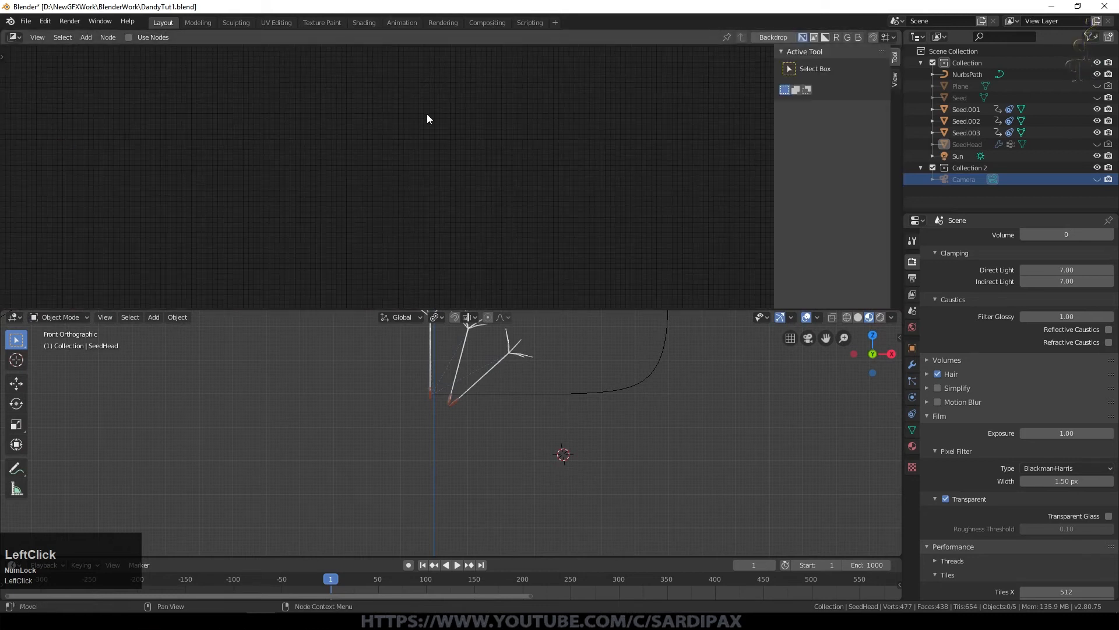
scroll(530, 326, "down", 1)
left_click(129, 37)
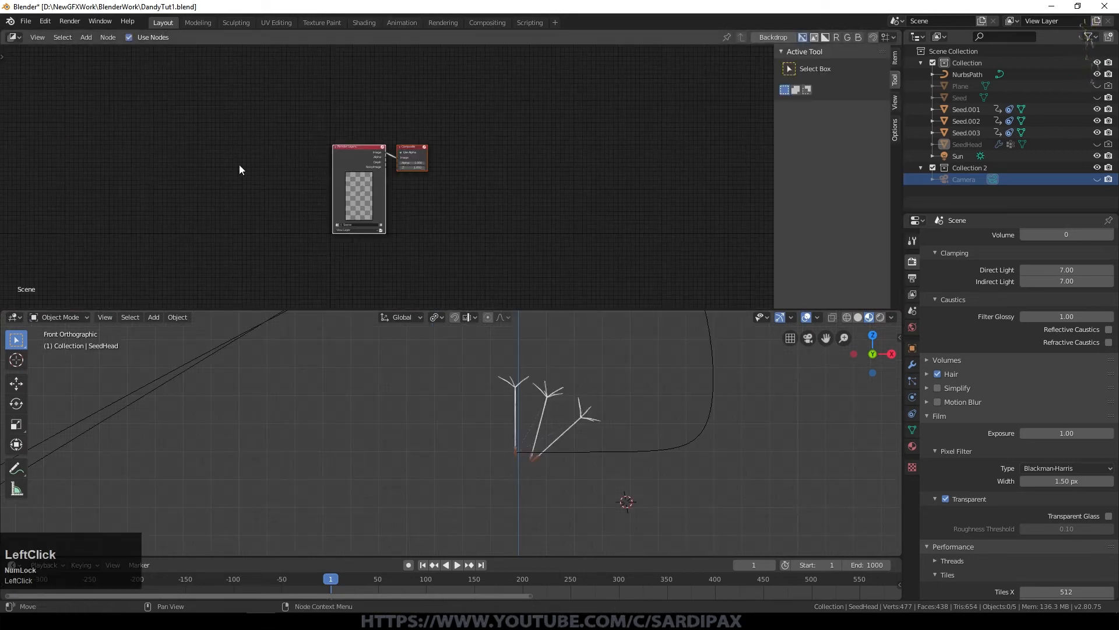
Turn off Use Alpha on the Composite node and space it well apart from the Render Layers node
scroll(431, 201, "up", 3)
left_click_drag(305, 107, 246, 83)
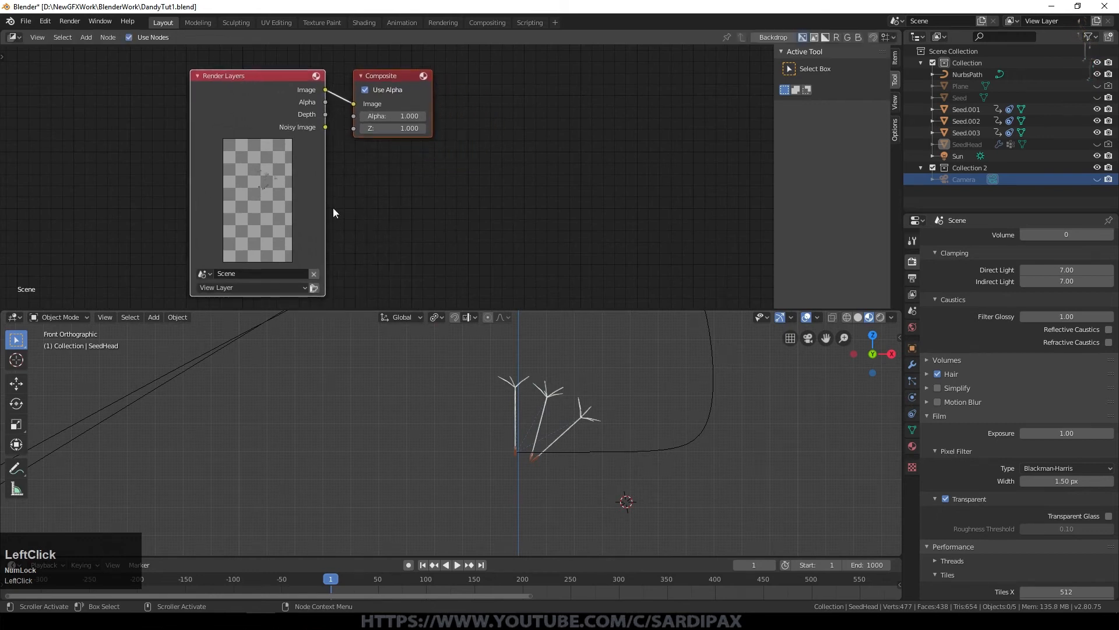
scroll(294, 155, "up", 2)
left_click(423, 56)
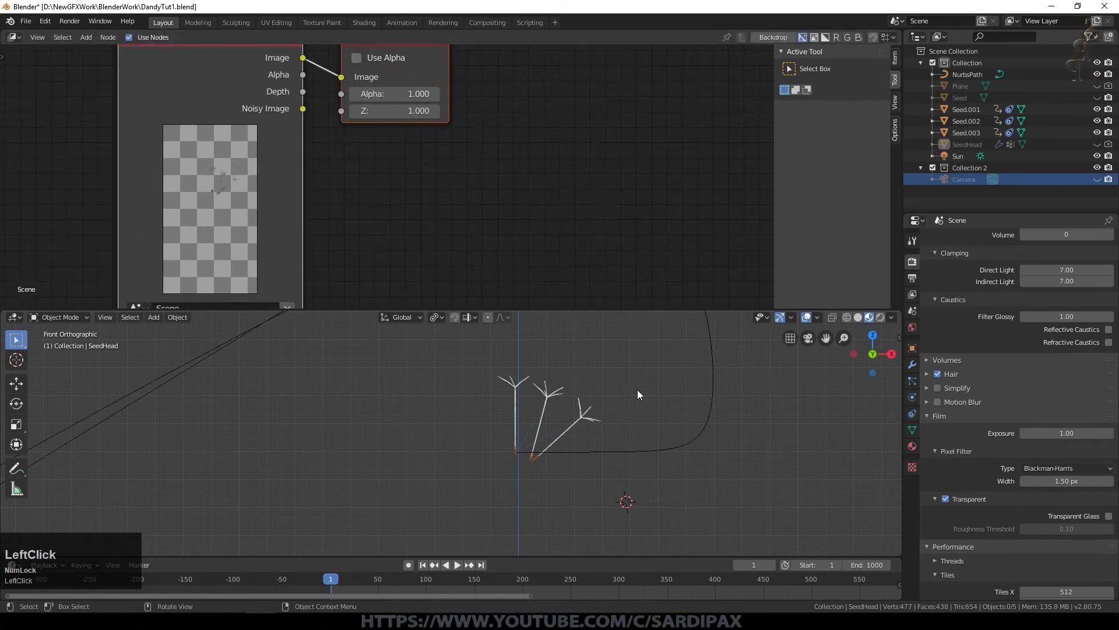
scroll(535, 117, "down", 3)
left_click_drag(400, 82, 690, 99)
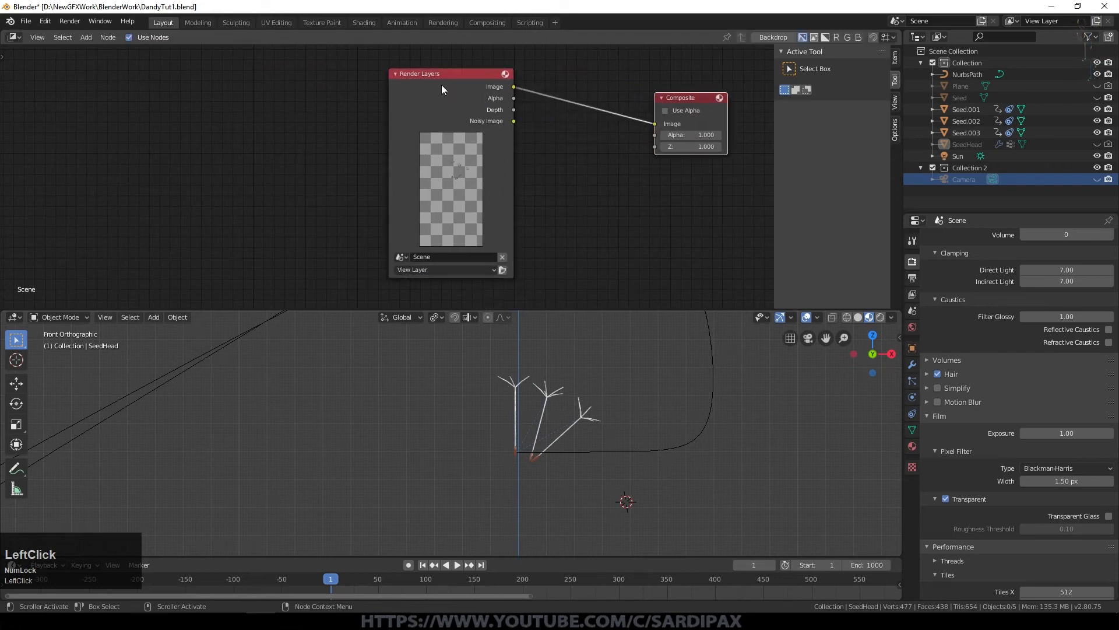
left_click_drag(442, 88, 264, 92)
Add an Image input node, load DandyStill1.png into it, and place it between the Render Layers and Composite nodes
key("n")
scroll(264, 93, "down", 3)
left_click(86, 38)
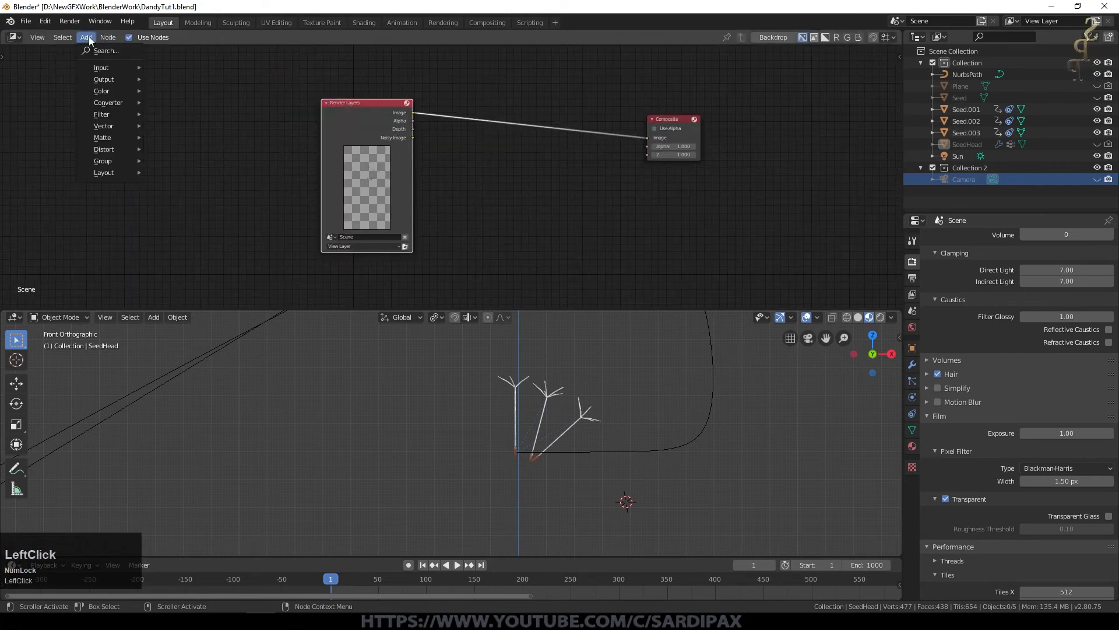
mouse_move(111, 68)
left_click(190, 75)
scroll(151, 154, "up", 2)
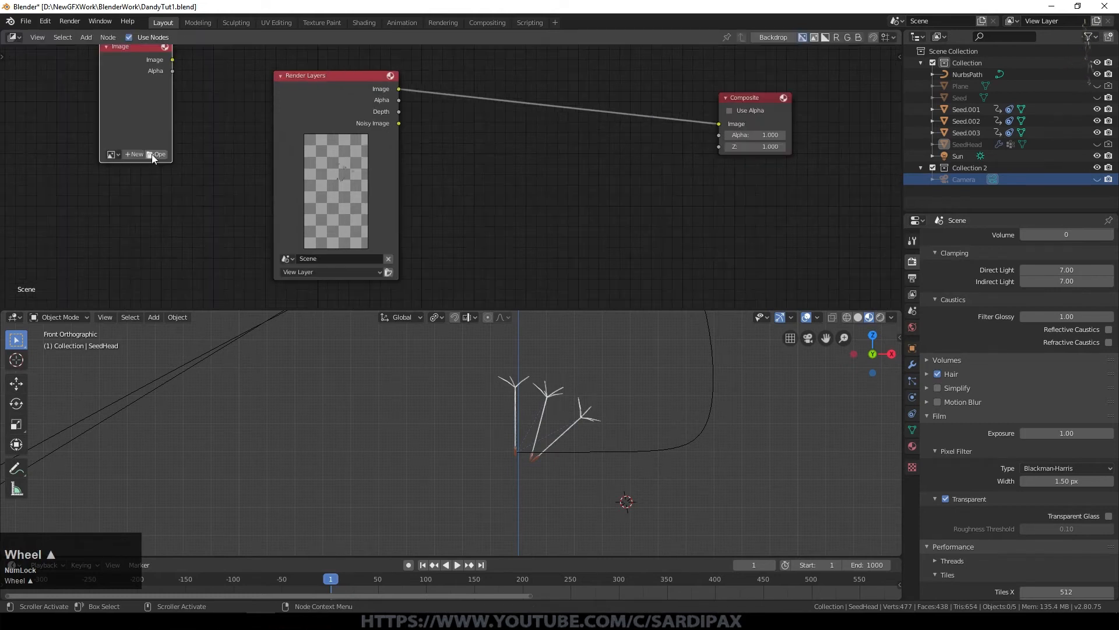
left_click(155, 154)
left_click(46, 215)
left_click(193, 102)
left_click(1086, 53)
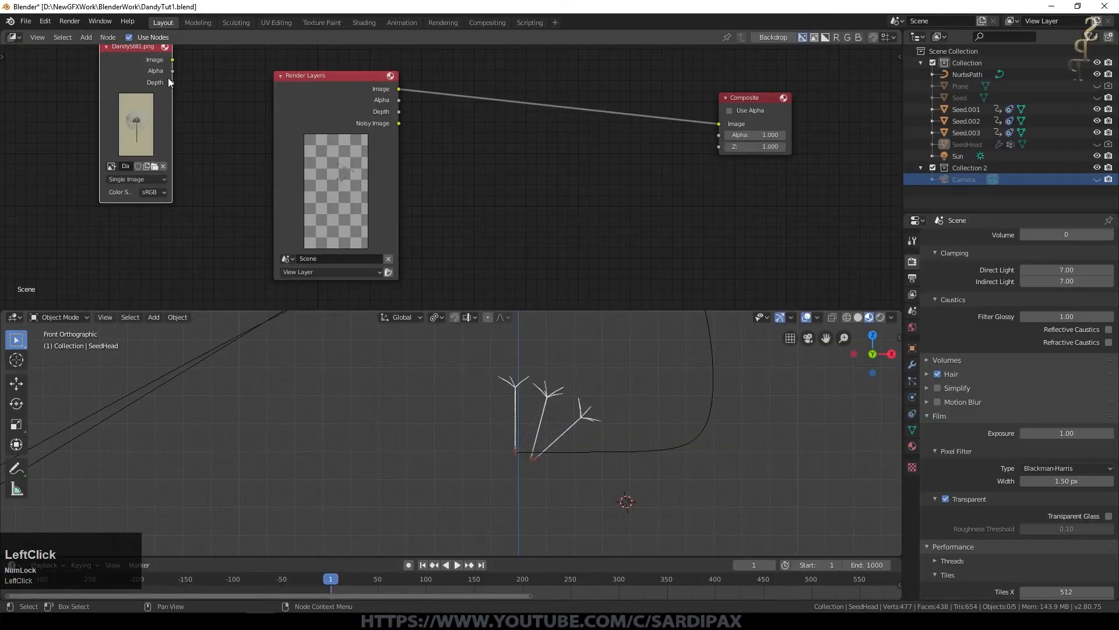
left_click_drag(172, 108, 521, 182)
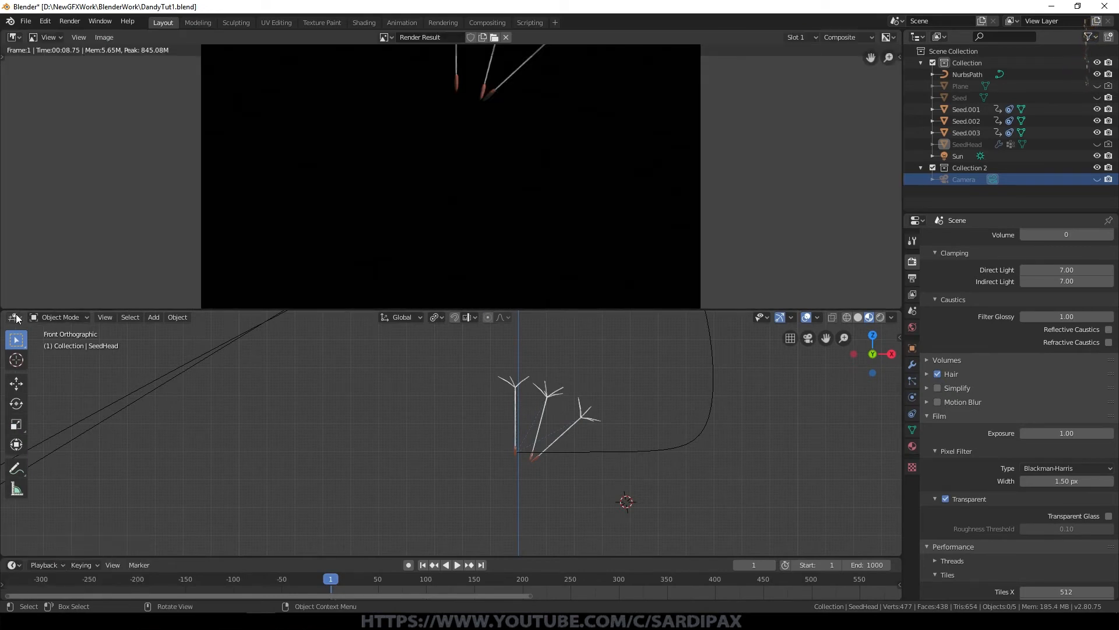
Switch the lower 3D viewport to the Compositor, hide its sidebar, and frame the seeds in the render result
left_click(16, 317)
left_click(58, 411)
key("n")
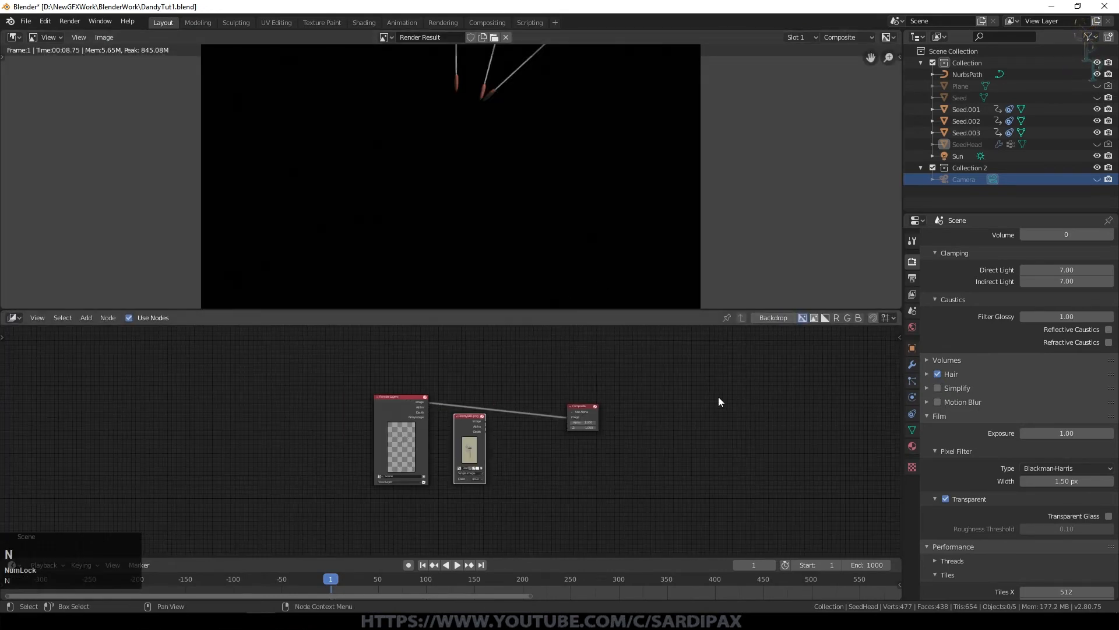
scroll(484, 124, "down", 5)
scroll(497, 167, "up", 2)
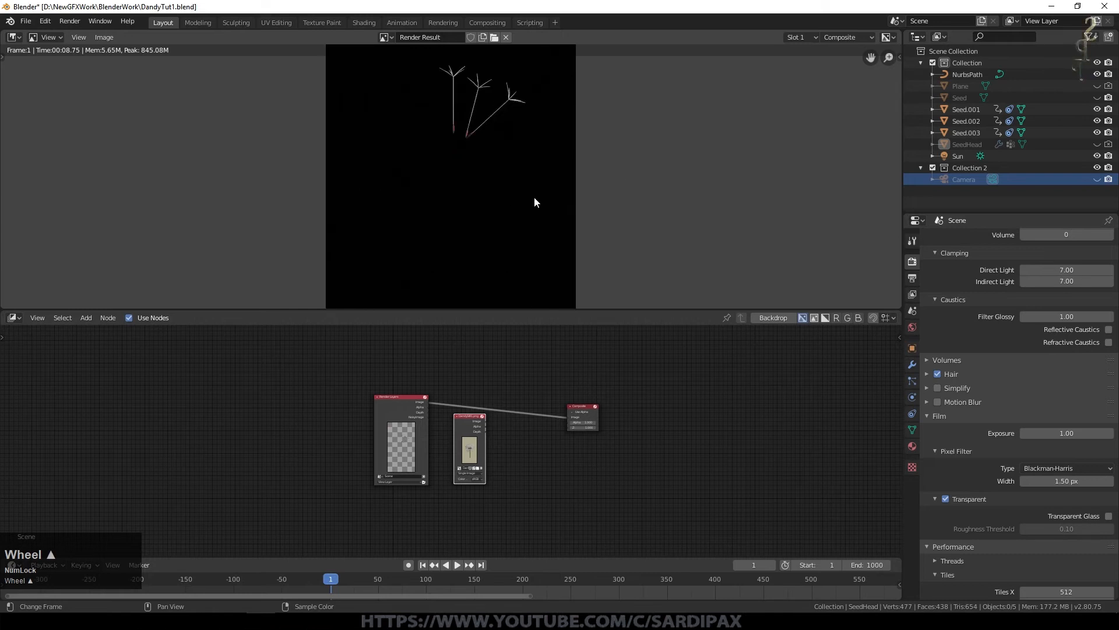
middle_click_drag(534, 198, 481, 208)
scroll(593, 349, "up", 3)
Enable Use Alpha on the Composite node and connect the DandyStill1.png image output to its Image input
left_click(697, 383)
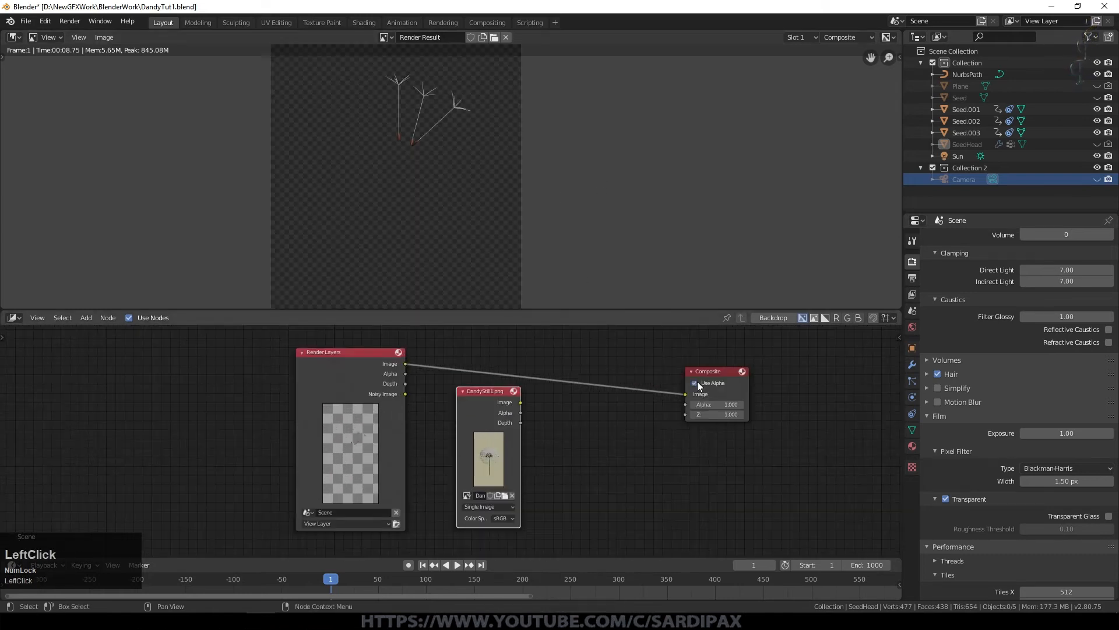
left_click_drag(362, 361, 168, 345)
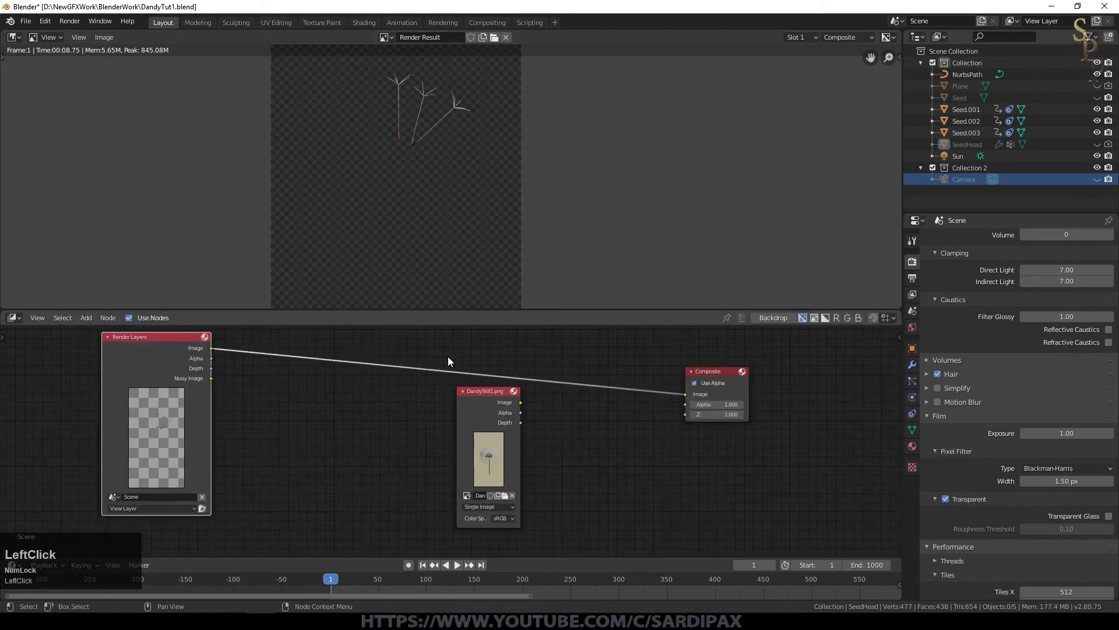
left_click_drag(521, 402, 685, 394)
left_click_drag(154, 336, 318, 339)
Add an Alpha Over node on the link between the DandyStill1.png node and the Composite node
left_click(87, 317)
mouse_move(116, 372)
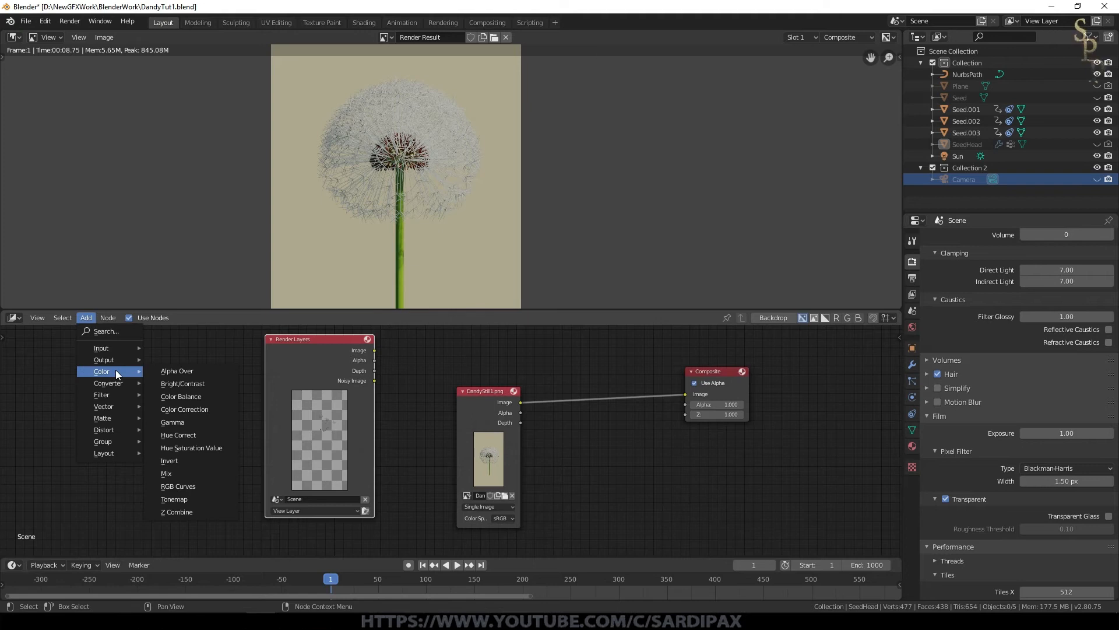
left_click(174, 371)
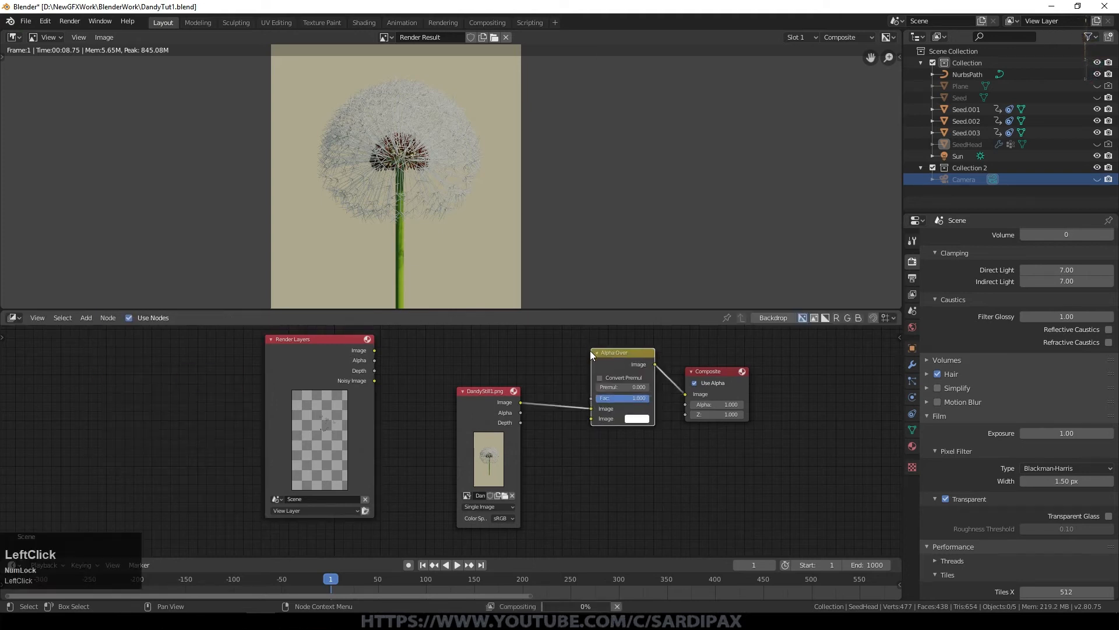
left_click(590, 351)
Place the Render Layers node below the DandyStill1.png node and connect its Image output to Alpha Over's second Image input
left_click_drag(502, 391, 459, 339)
left_click_drag(305, 351, 303, 416)
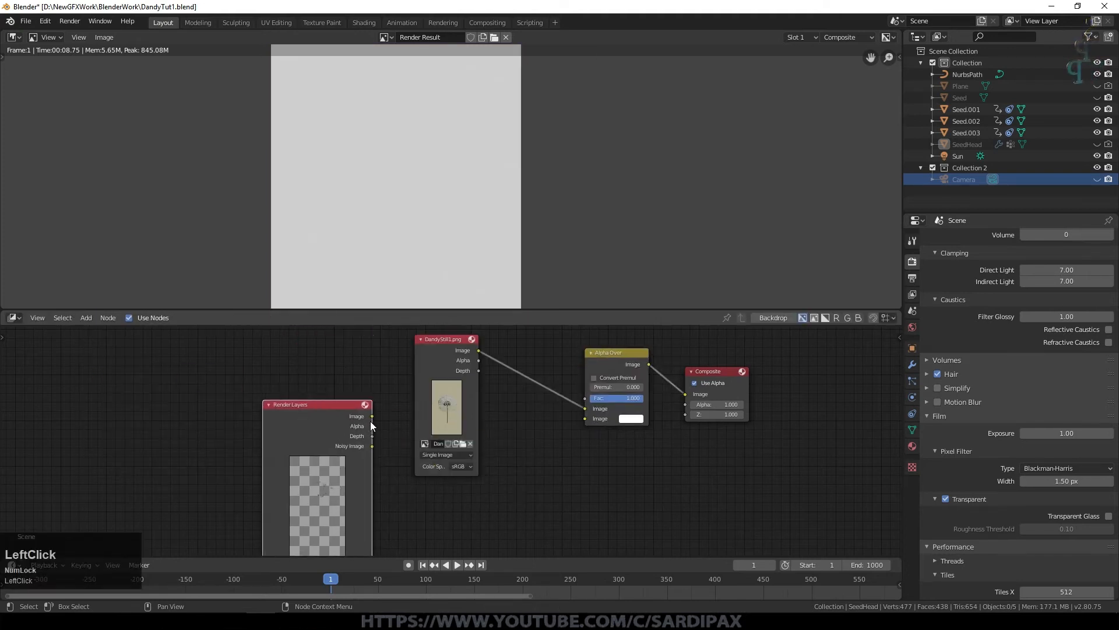
left_click_drag(373, 417, 586, 417)
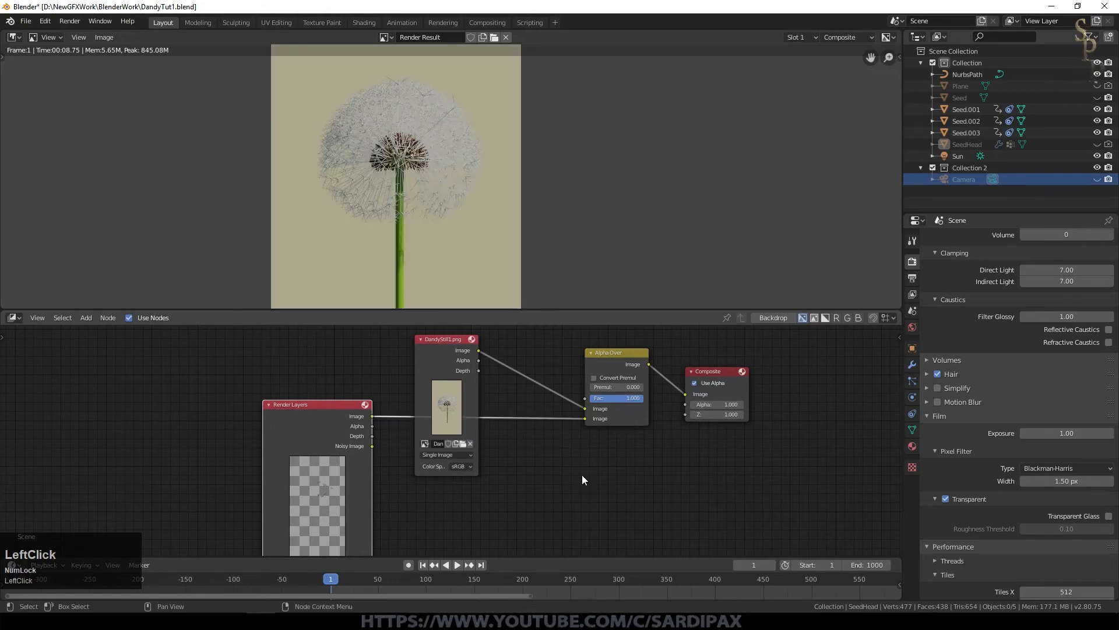
Try Convert Premul on the Alpha Over node and examine the seed edges in the composited dandelion
scroll(502, 163, "up", 3)
middle_click_drag(502, 164, 554, 244)
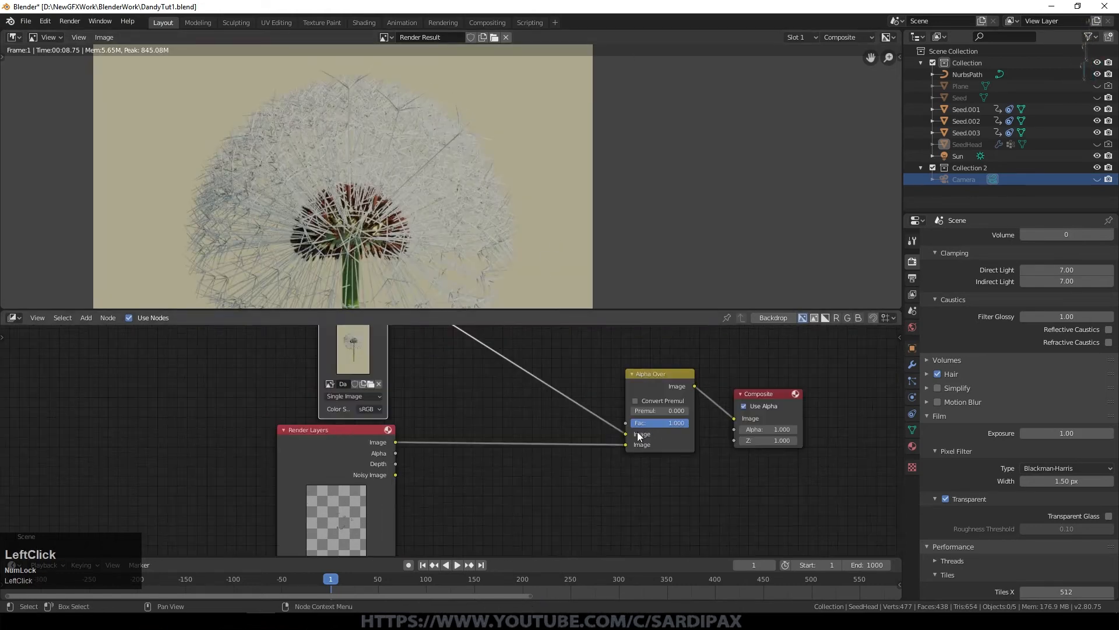
left_click(635, 401)
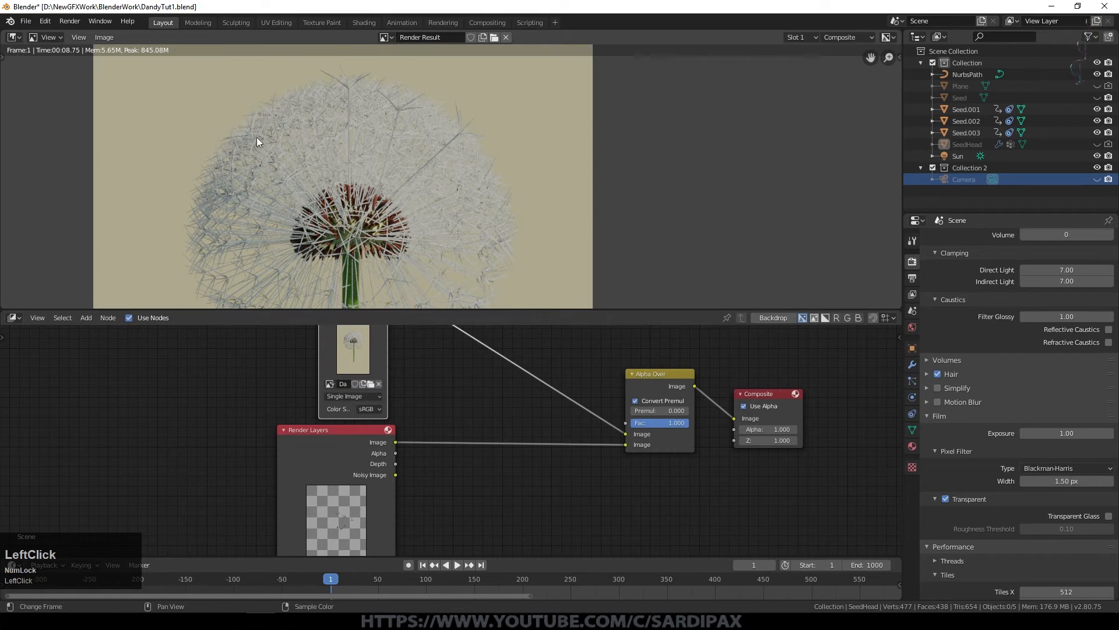
scroll(498, 170, "up", 2)
middle_click_drag(360, 222, 599, 230)
scroll(515, 229, "up", 3)
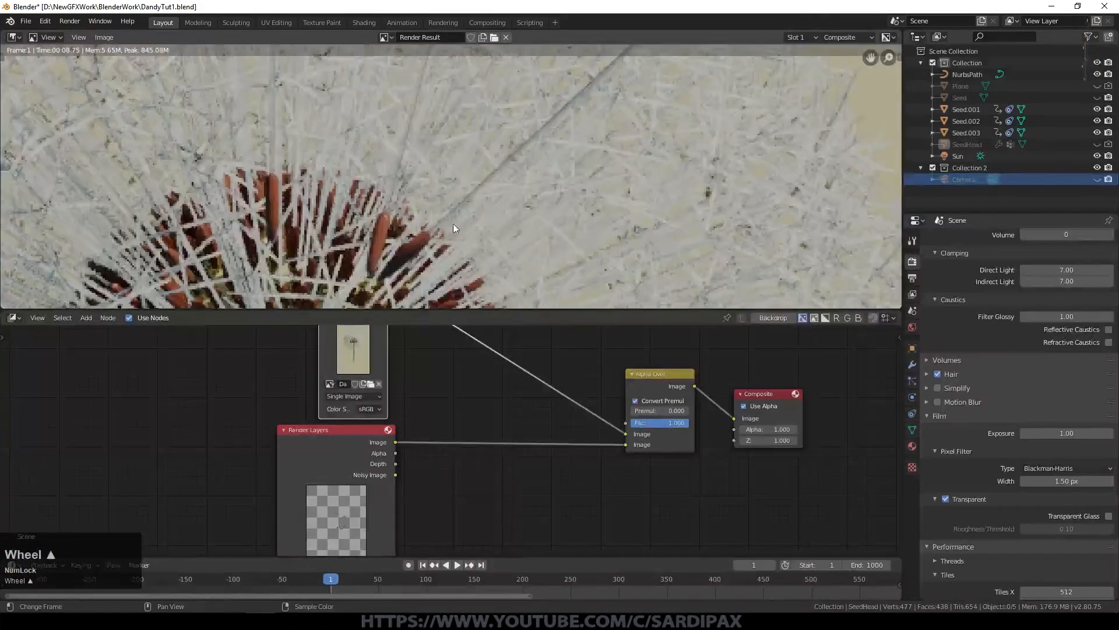
scroll(438, 219, "down", 3)
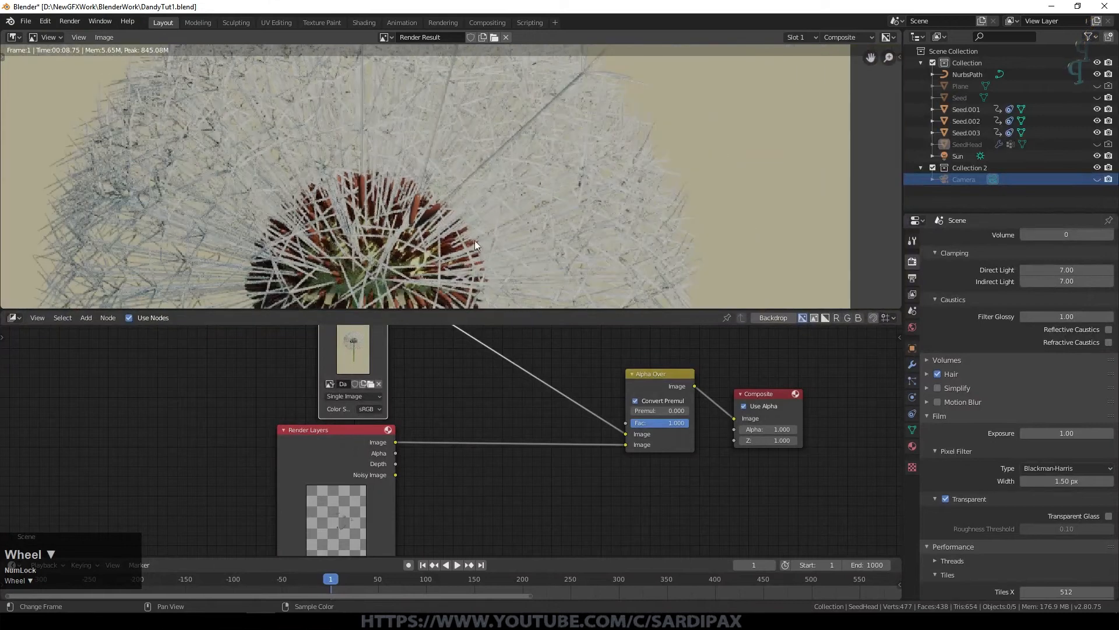
left_click_drag(337, 438, 386, 426)
scroll(448, 182, "down", 6)
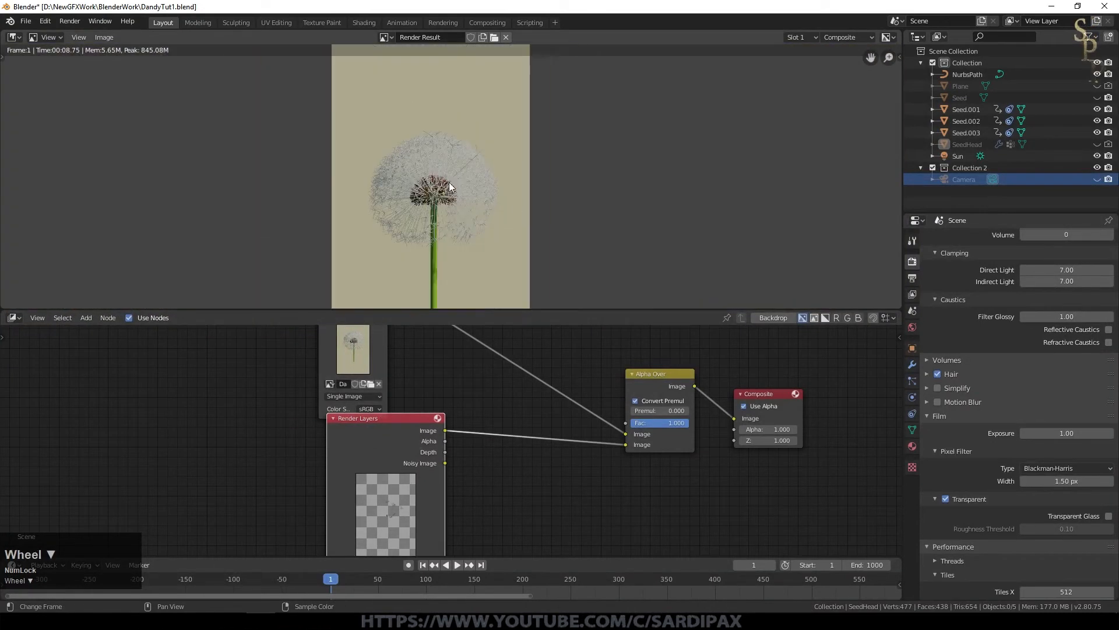
scroll(381, 256, "up", 5)
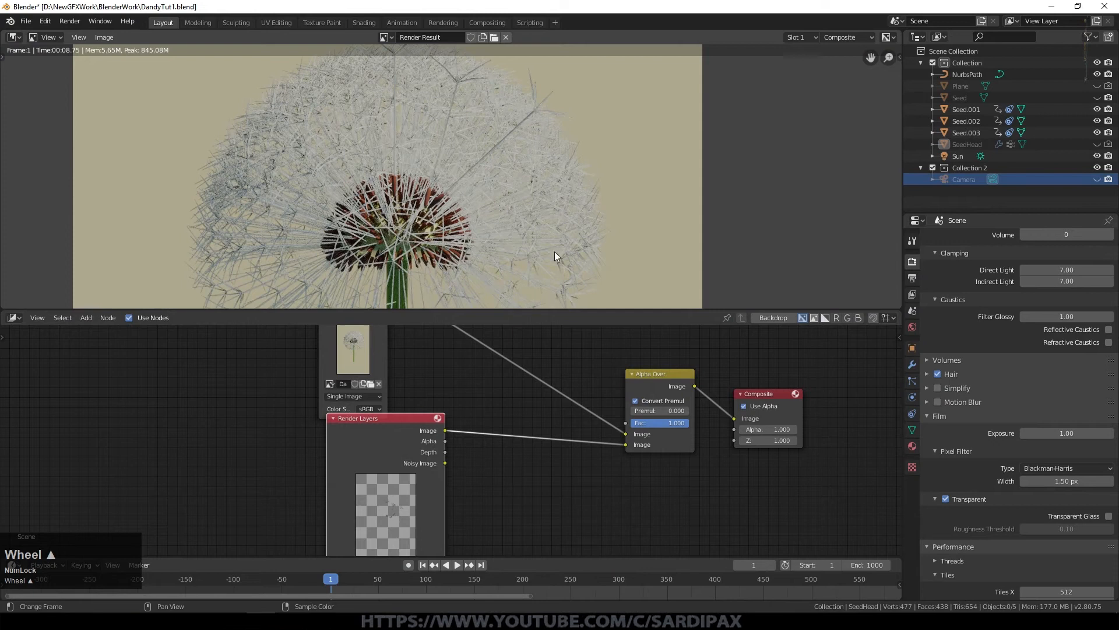
Turn Convert Premul back off on the Alpha Over node and recheck the composited dandelion
left_click(636, 400)
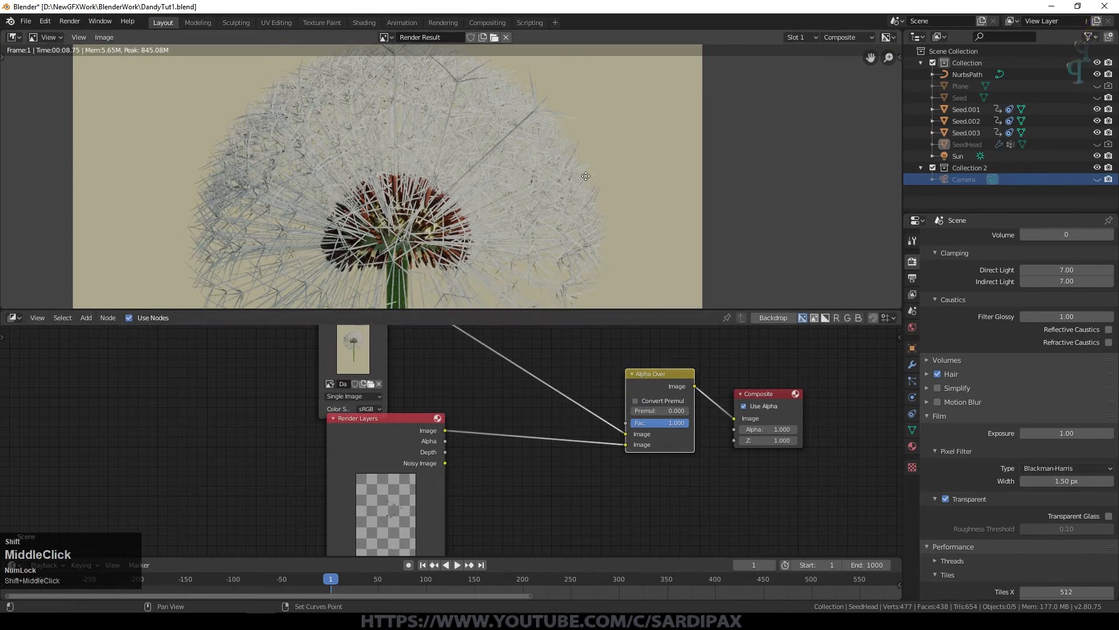
middle_click_drag(586, 176, 578, 219, "shift")
scroll(455, 164, "down", 1)
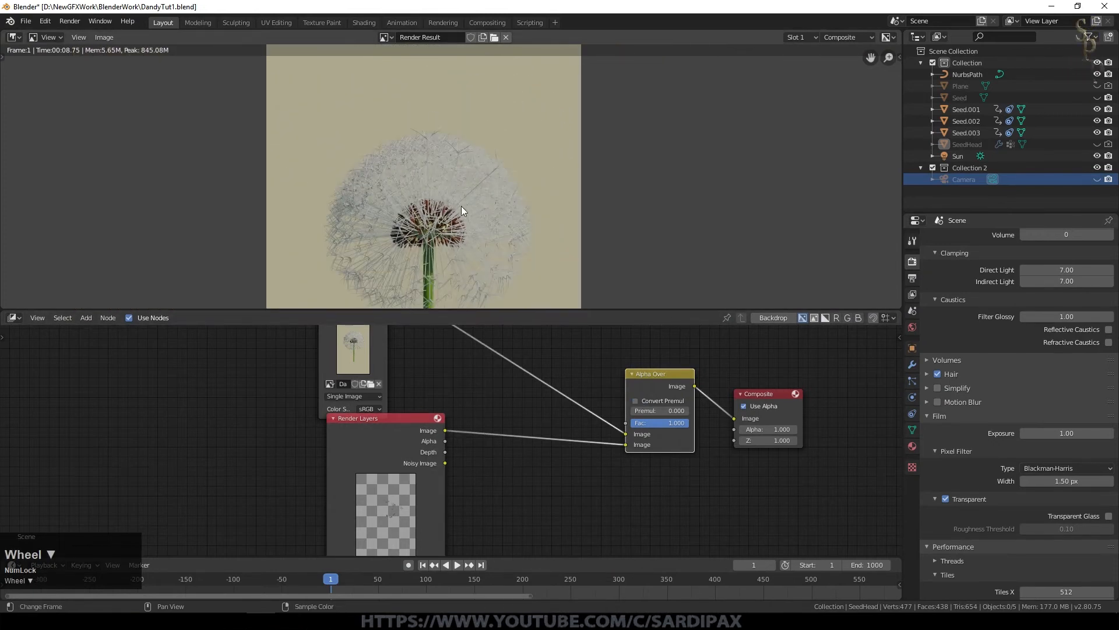
Examine how the separately rendered seeds overlap the core of the dandelion head in the composited image
scroll(460, 214, "up", 3)
scroll(460, 215, "down", 2)
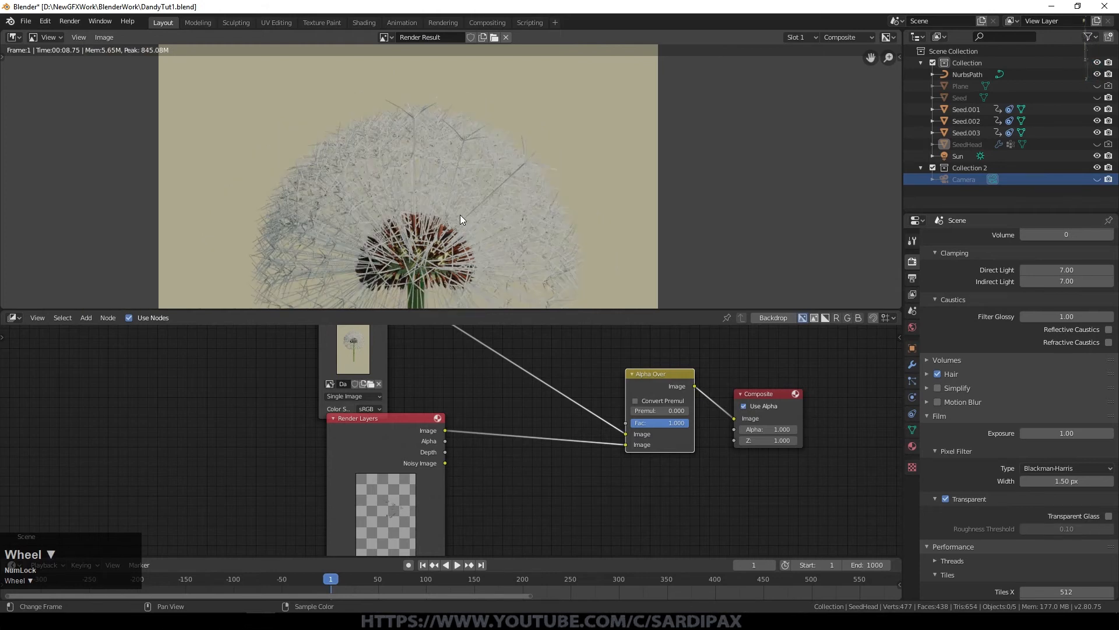
scroll(506, 194, "down", 3)
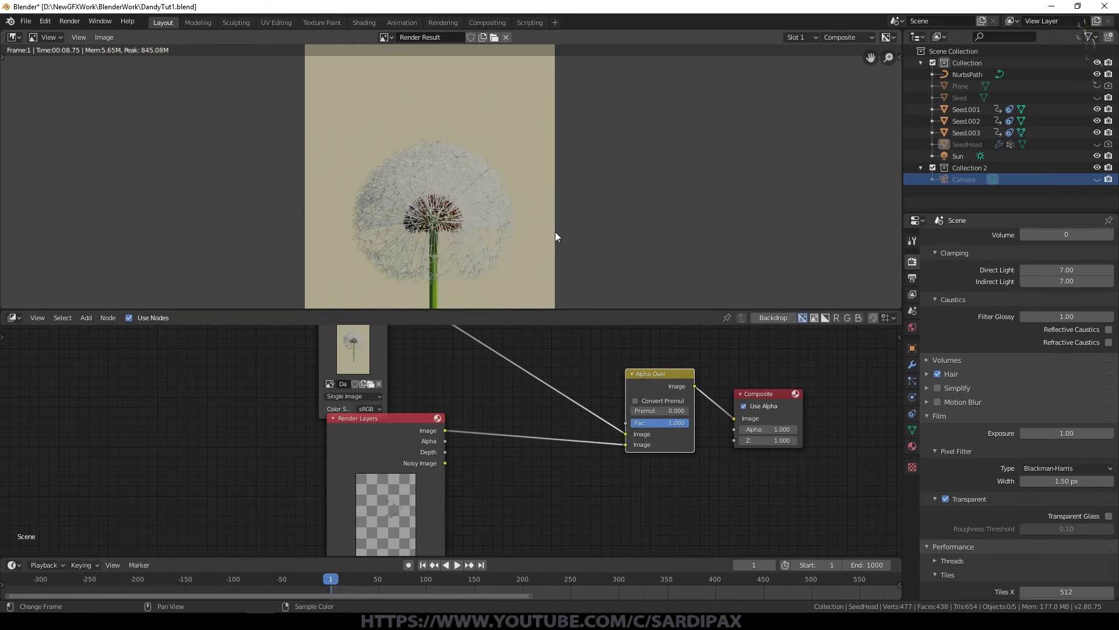
scroll(495, 185, "up", 3)
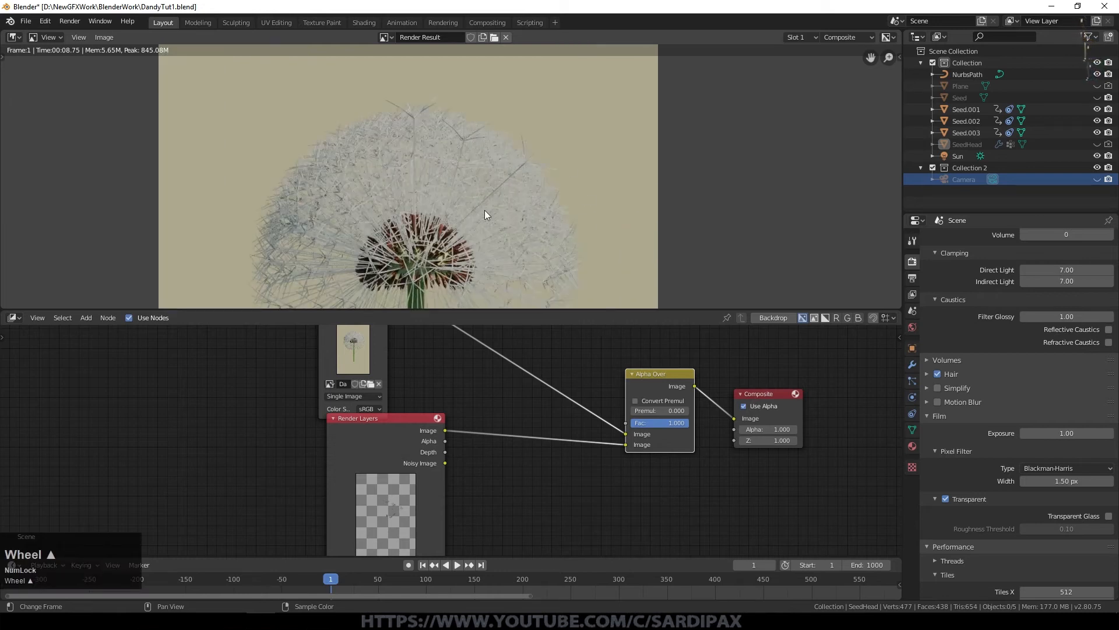
scroll(484, 213, "up", 2)
middle_click_drag(509, 265, 497, 242)
scroll(511, 179, "down", 3)
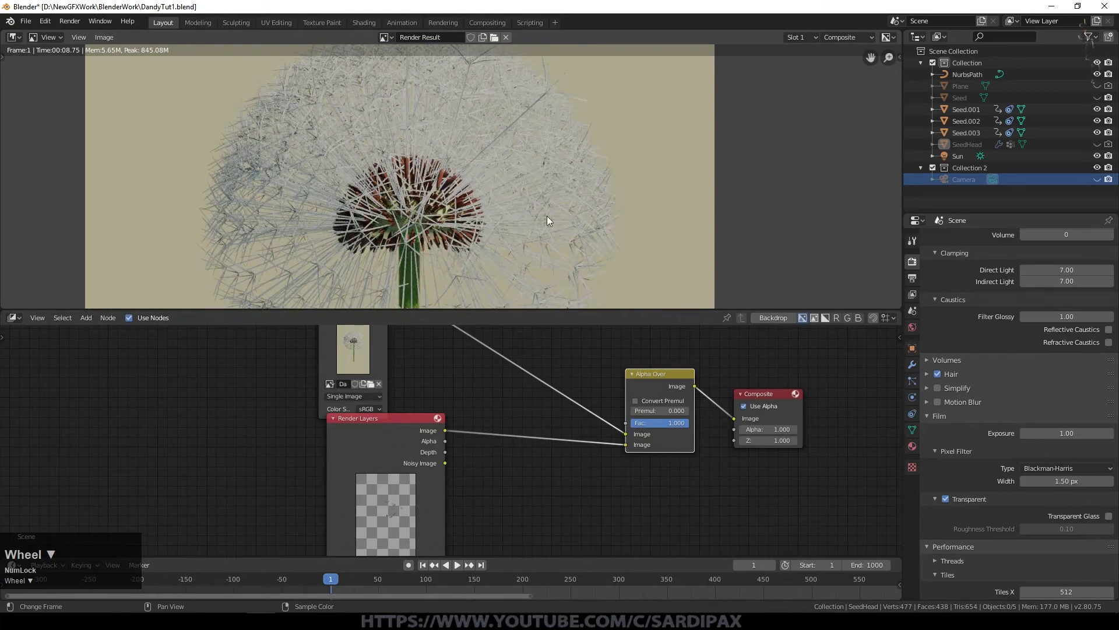
scroll(547, 216, "down", 2)
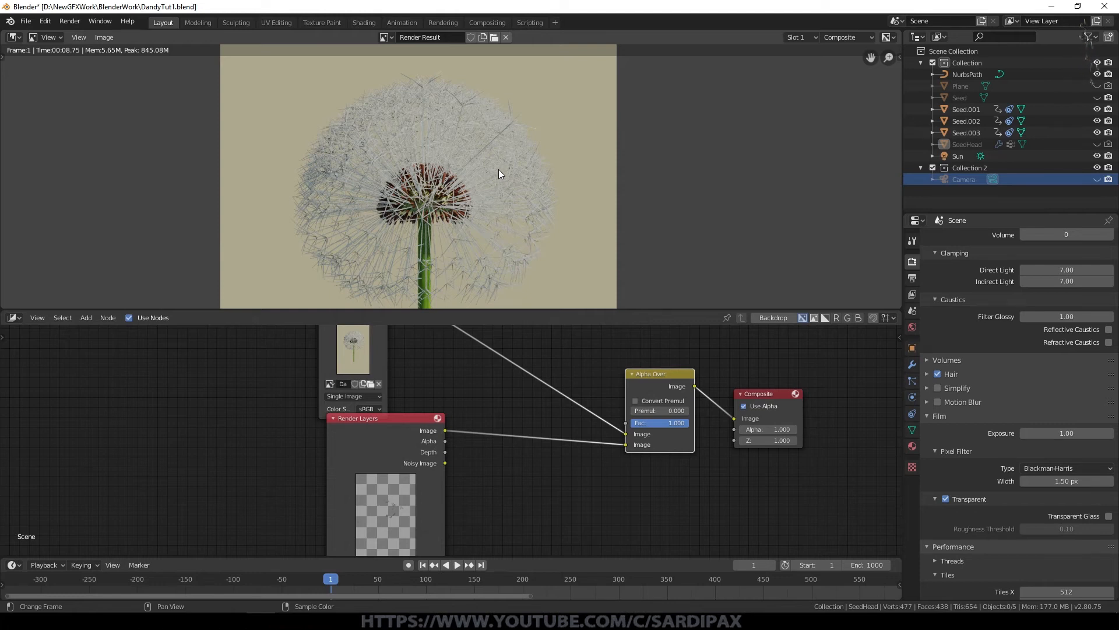
Change the compositor area to an enlarged 3D viewport and unhide the SeedHead object
left_click(14, 317)
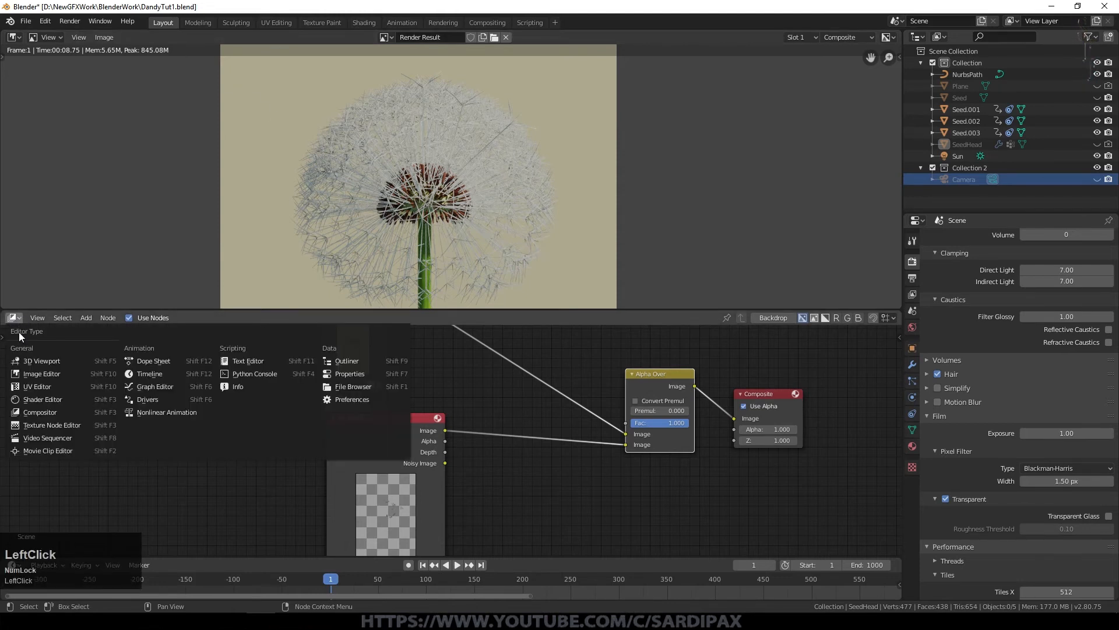
left_click(44, 363)
left_click_drag(632, 309, 632, 149)
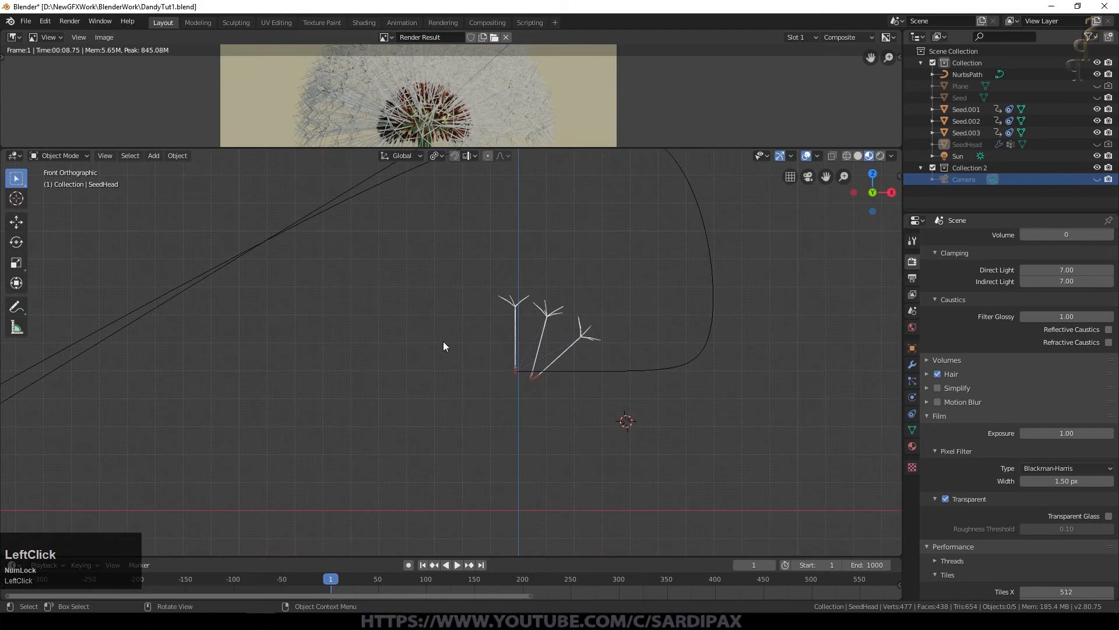
left_click(516, 373)
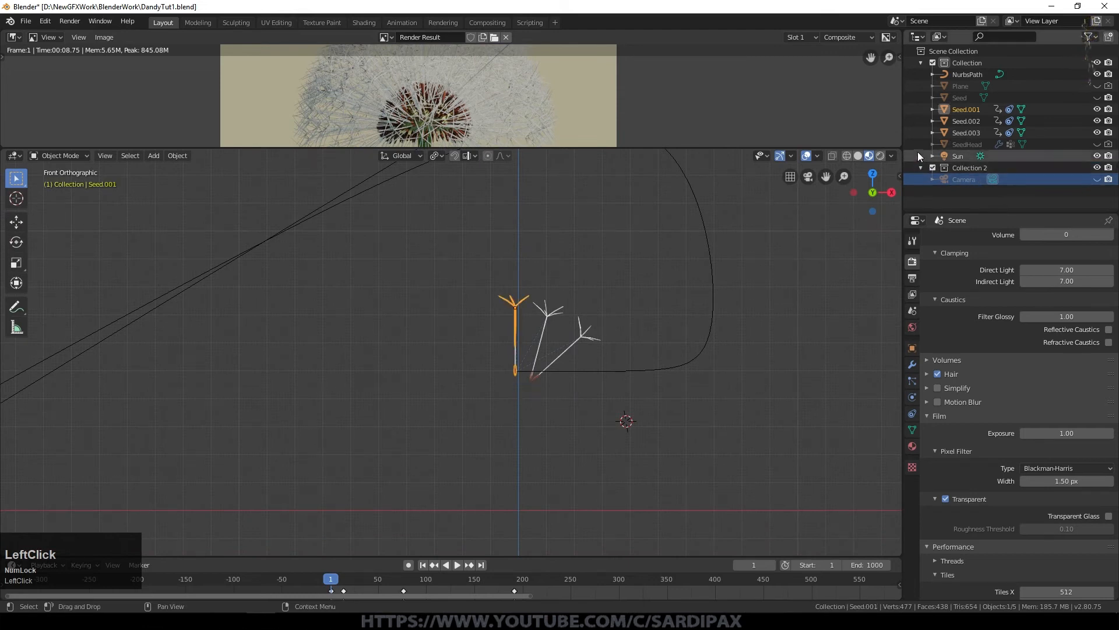
left_click(960, 98)
left_click(1097, 144)
Add a 2 m plane and rotate it 90° about the X axis so it stands upright
key("shift+a")
mouse_move(610, 268)
left_click(711, 269)
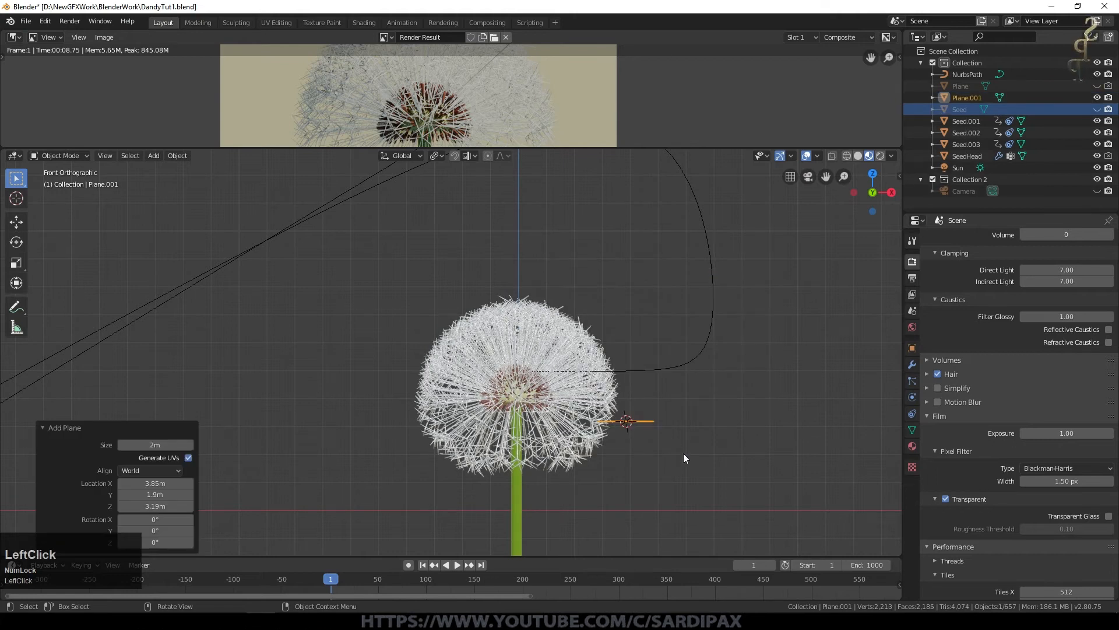
key("r")
key("x")
key("KP_9")
key("KP_0")
key("Return")
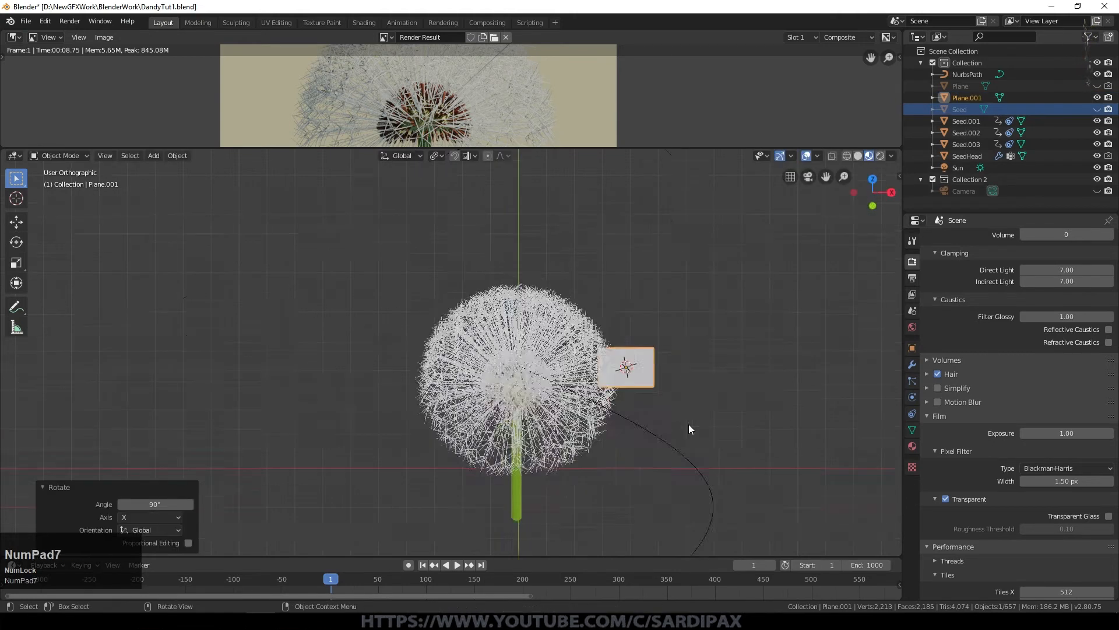
In top view, move the plane directly in front of the dandelion head, about -3.88 m in X and -5.3 m in Y
key("KP_7")
key("g")
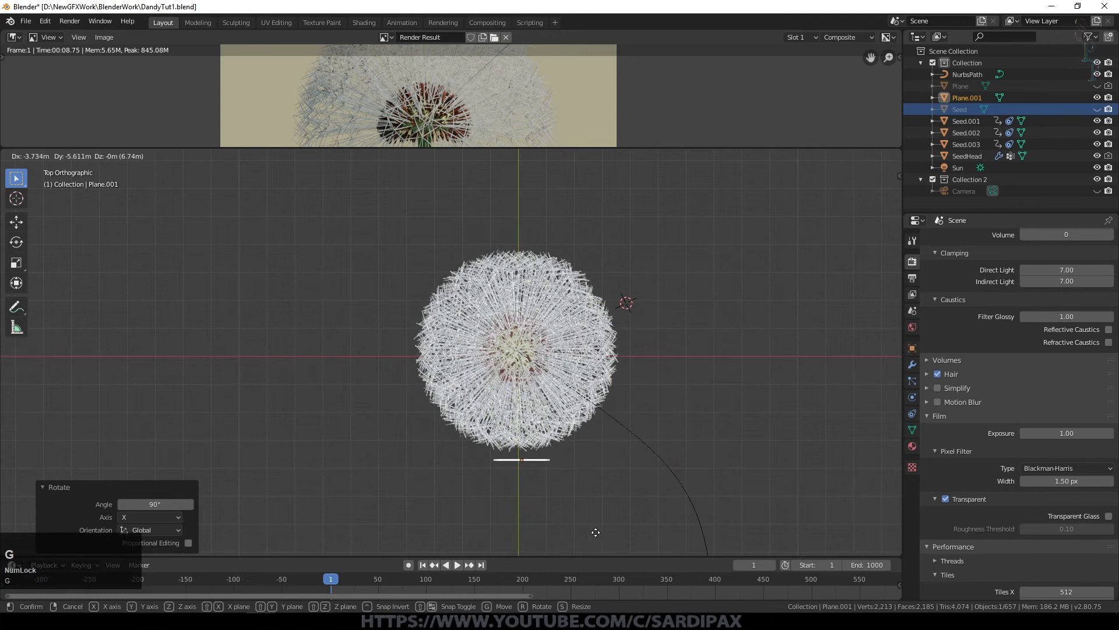
left_click(574, 538)
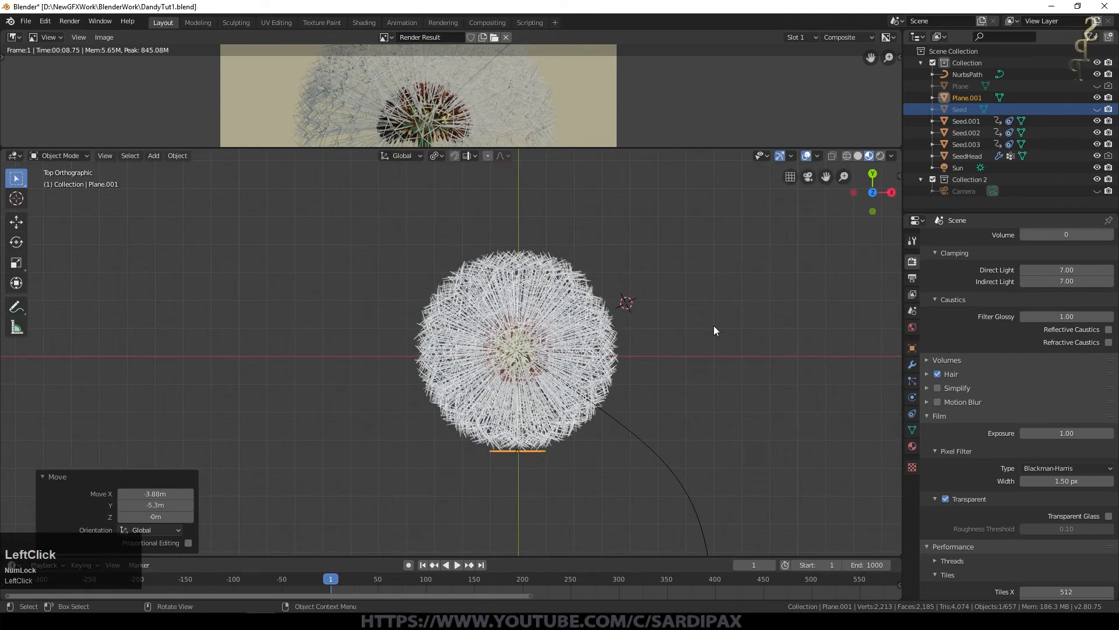
In wireframe camera view, raise the plane about 1.08 m to sit over the core of the seed head
key("KP_1")
scroll(714, 326, "up", 1)
middle_click_drag(715, 328, 683, 271)
key("KP_5")
key("KP_0")
scroll(571, 388, "up", 3)
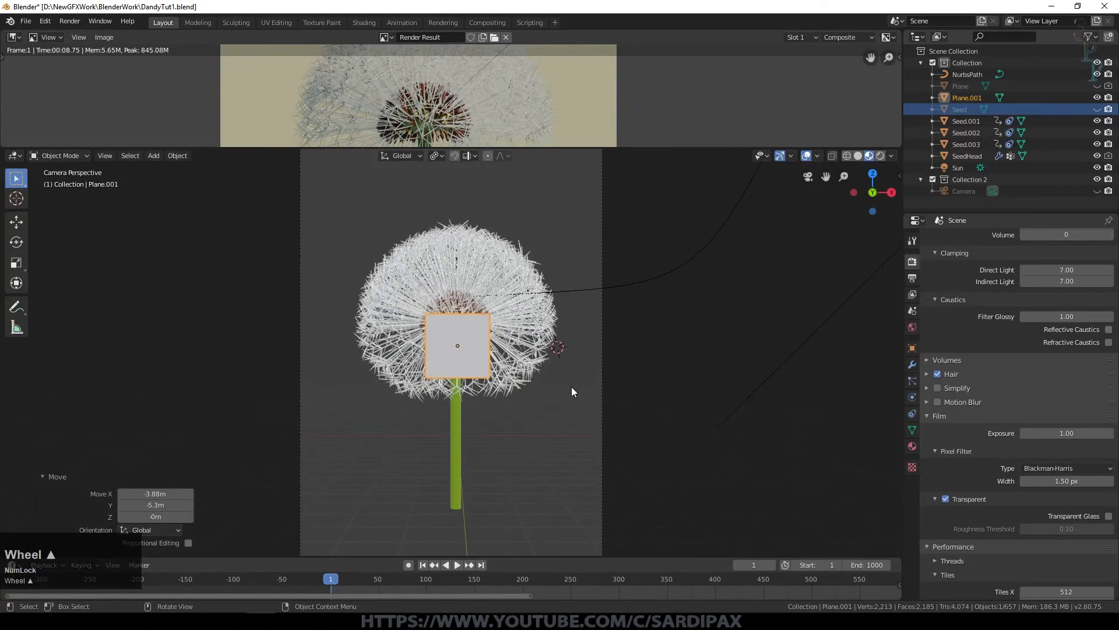
key("Caps_Lock")
key("z")
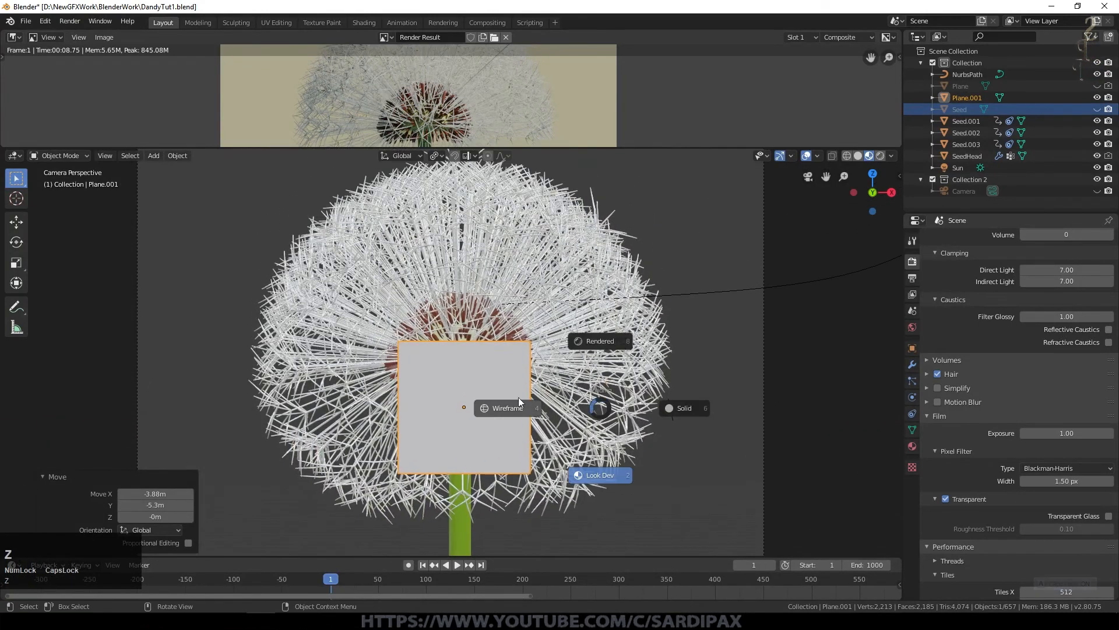
left_click(506, 408)
key("g")
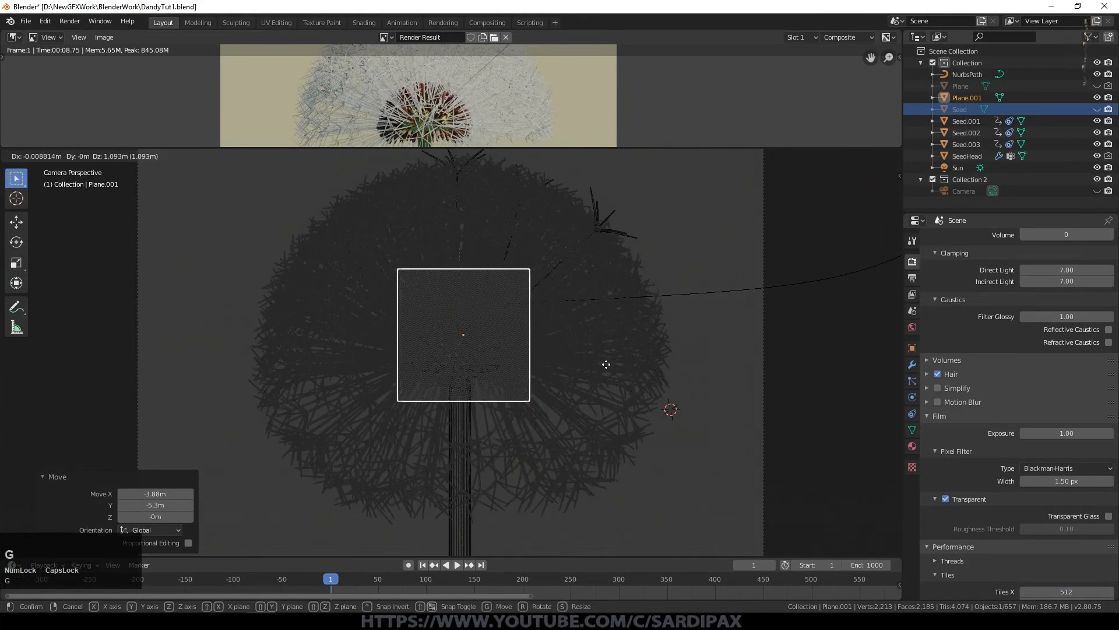
left_click(607, 366)
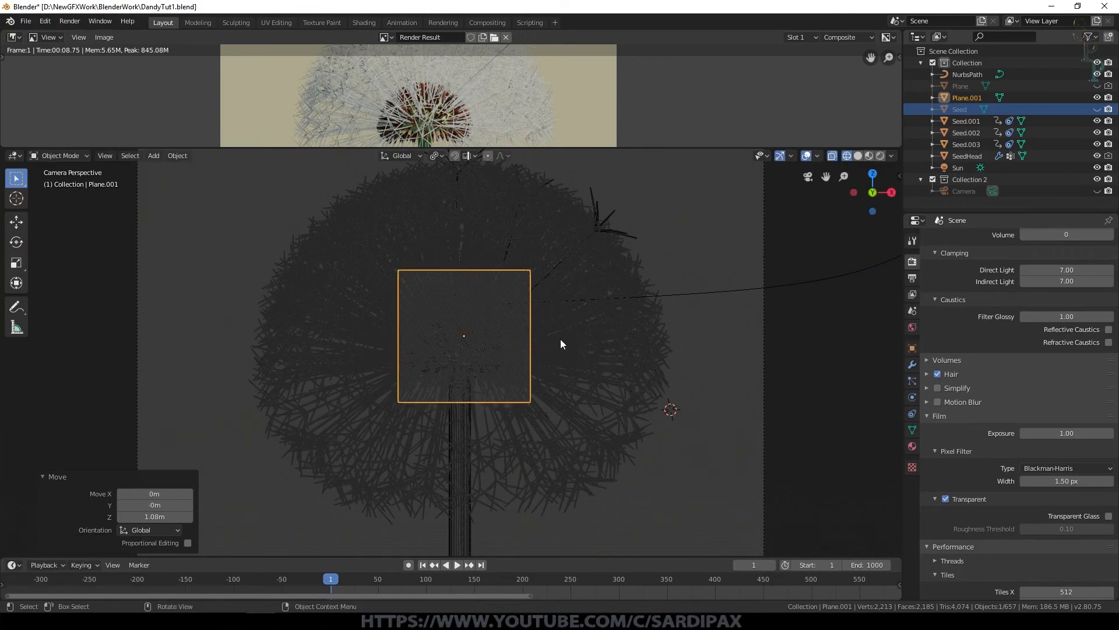
Scale the plane up by about 1.39 and flatten it along Z to about 0.6
key("s")
left_click(612, 365)
key("s")
key("z")
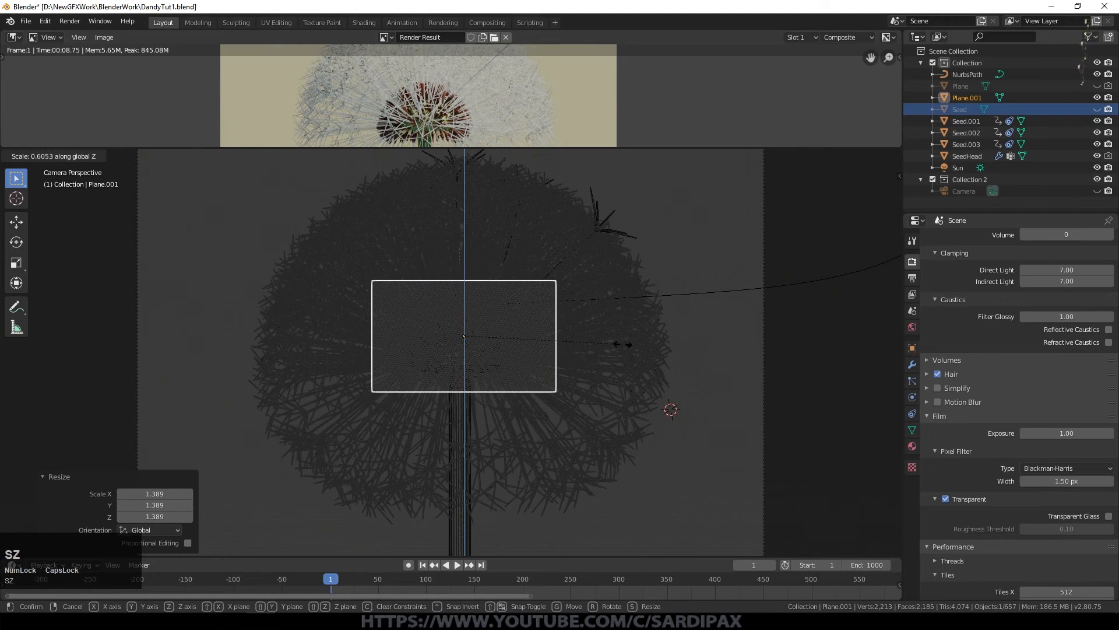
left_click(597, 350)
Subdivide the plane with two cuts
key("Tab")
right_click(548, 369)
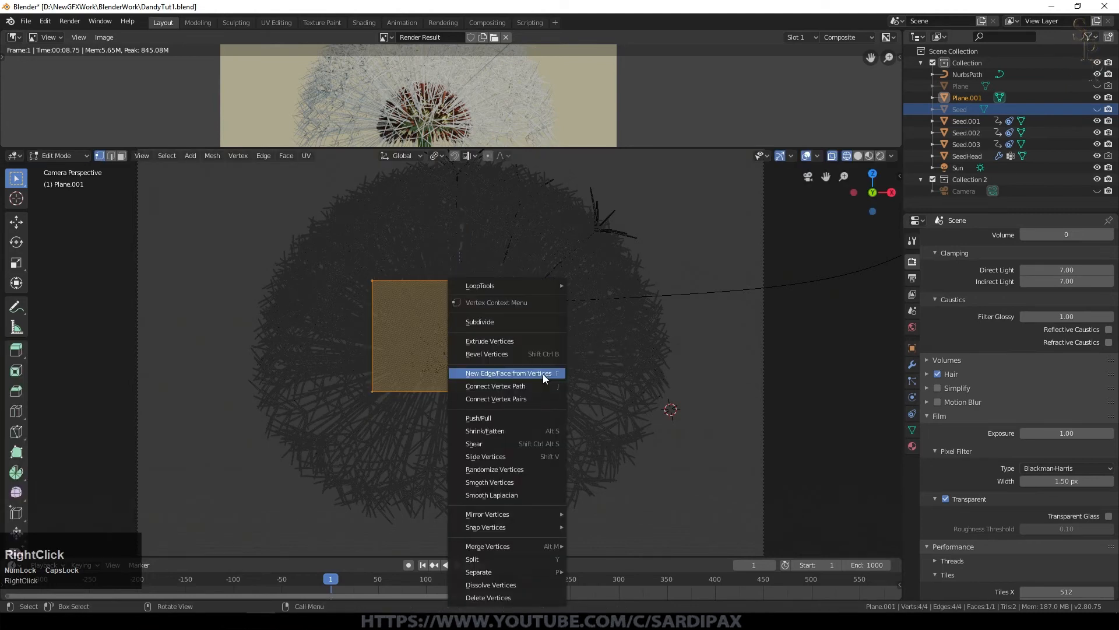
left_click(504, 317)
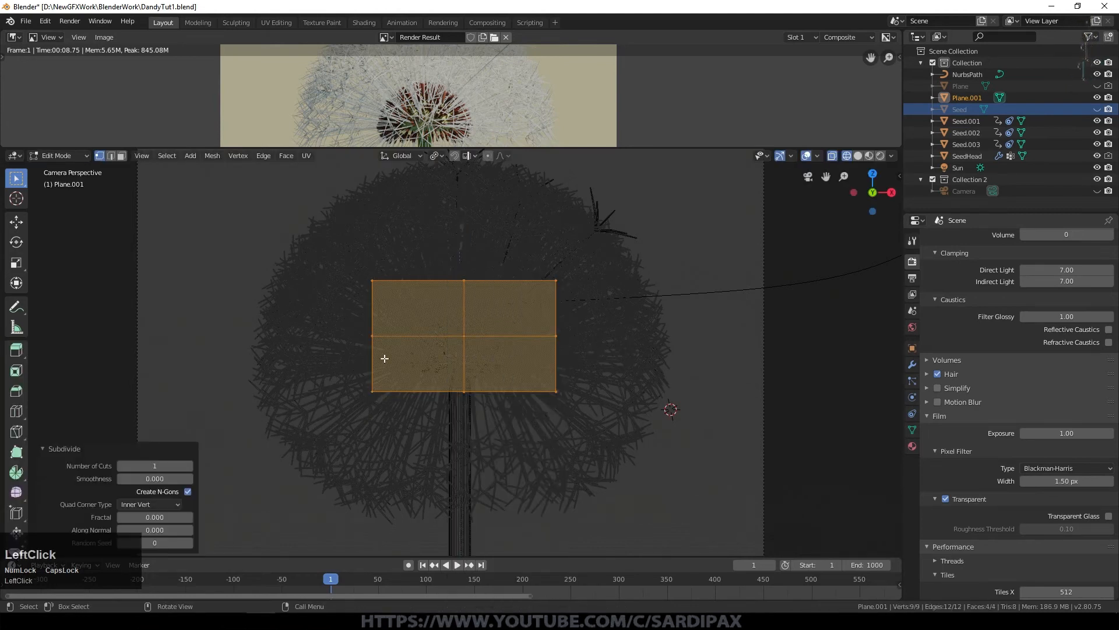
left_click(189, 465)
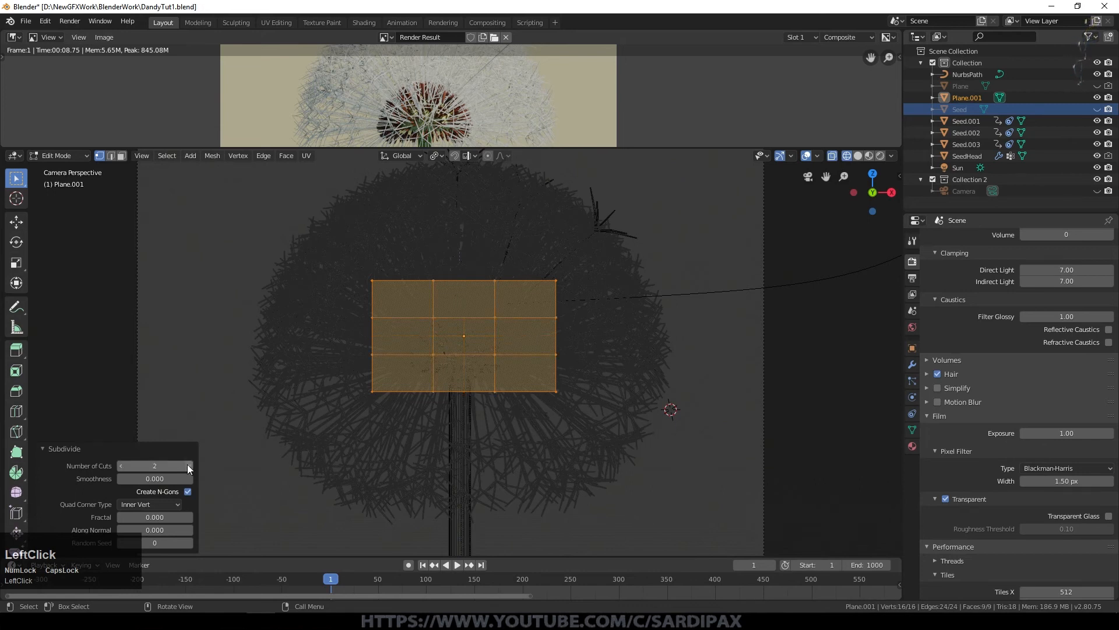
Scale the plane's two upper corner vertices inward about the median point to bevel its upper outline
left_click(562, 290, "alt")
left_click(377, 330, "alt+shift")
left_click(371, 280)
left_click(556, 281, "shift")
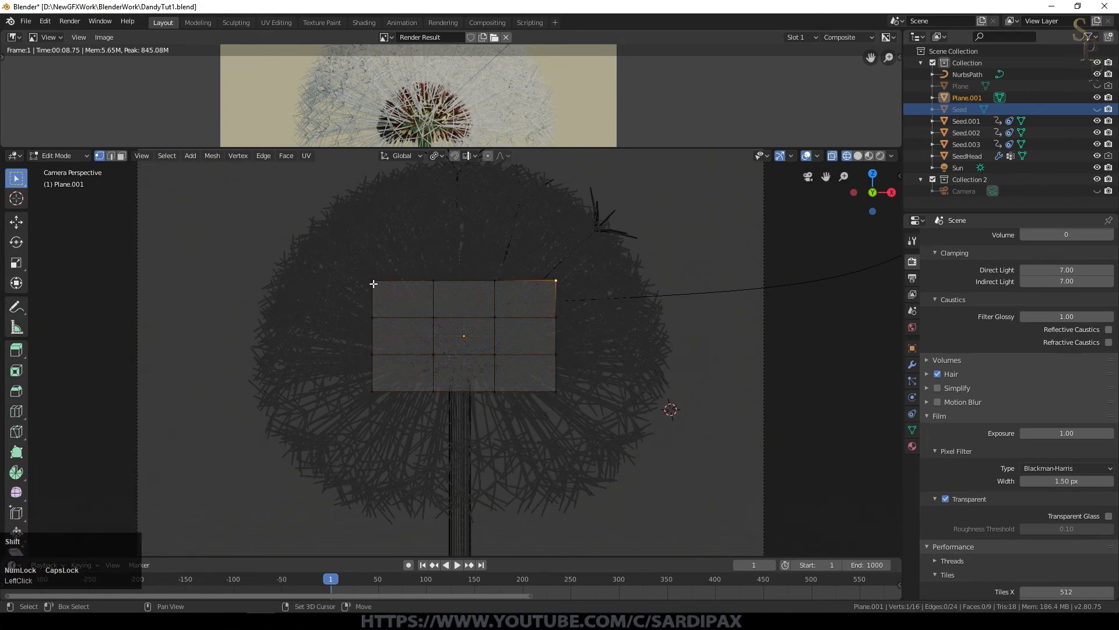
key("g")
right_click(663, 306)
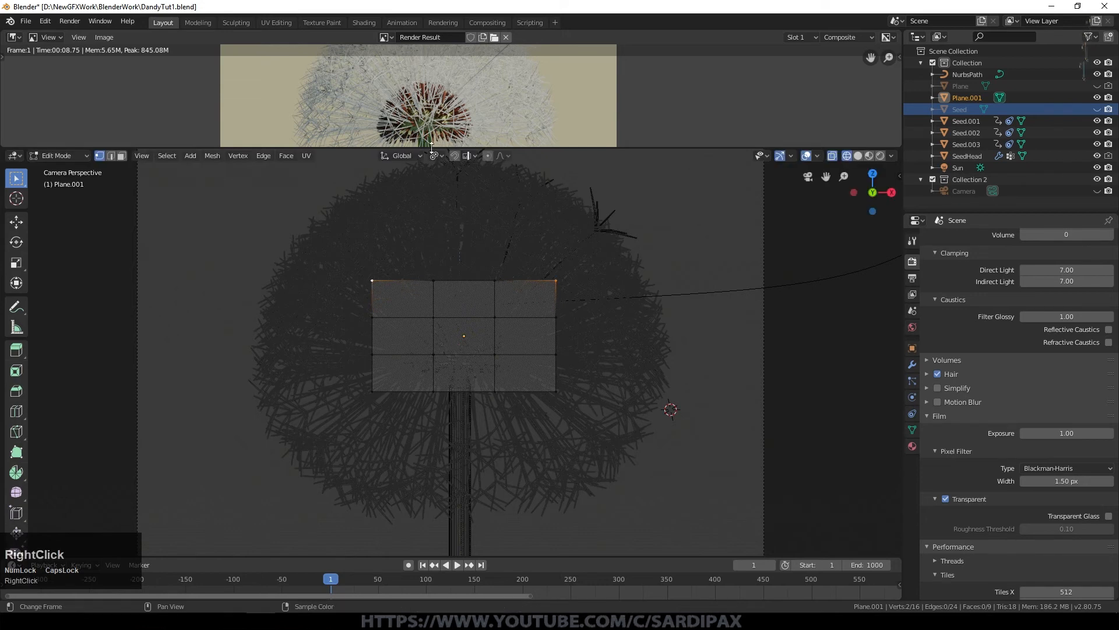
left_click(436, 155)
left_click(428, 225)
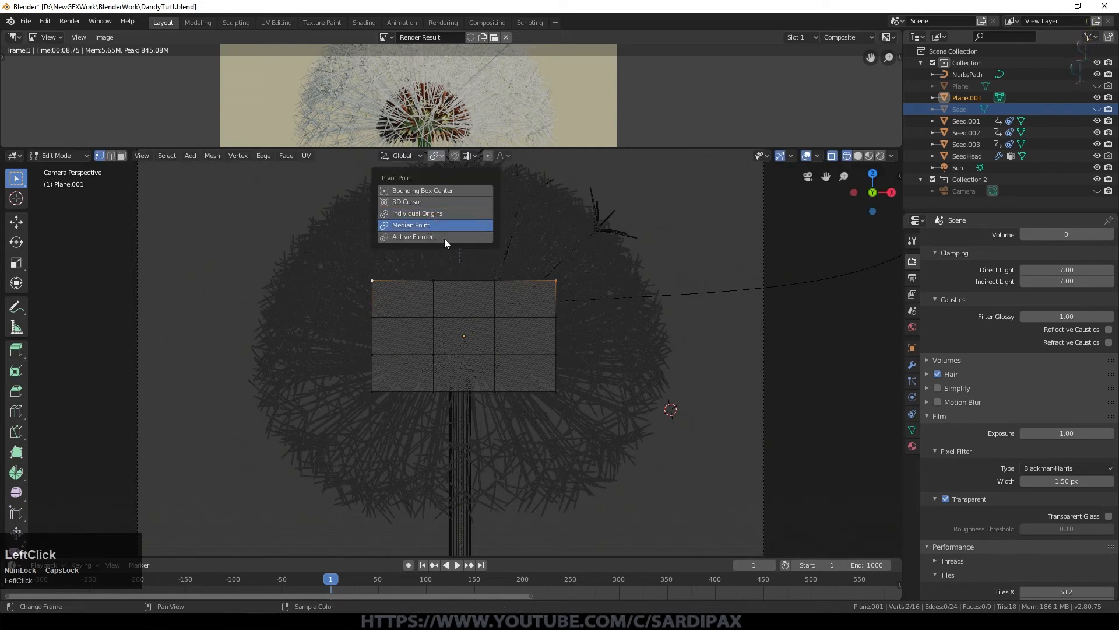
key("s")
left_click(531, 290)
Pull the plane's two lower corners inward and raise its lower edge to round off the outline
left_click(556, 391)
left_click(373, 392, "shift")
key("s")
left_click(622, 384)
key("g")
left_click(587, 370)
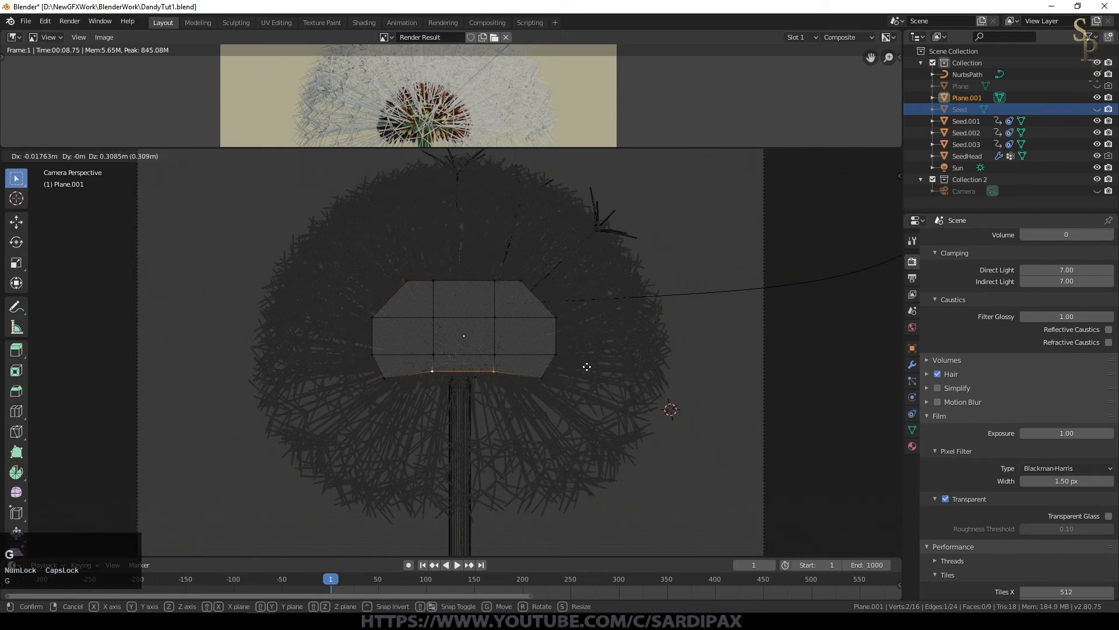
Smooth the whole plane with a level 2 subdivision surface
key("Tab")
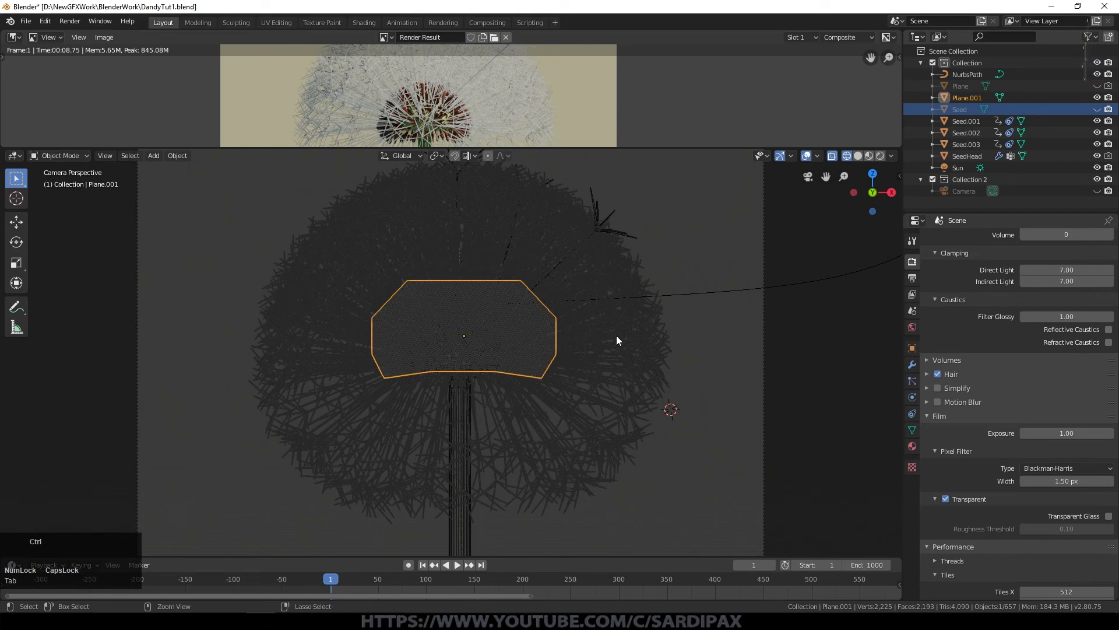
key("ctrl+2")
scroll(612, 312, "up", 2)
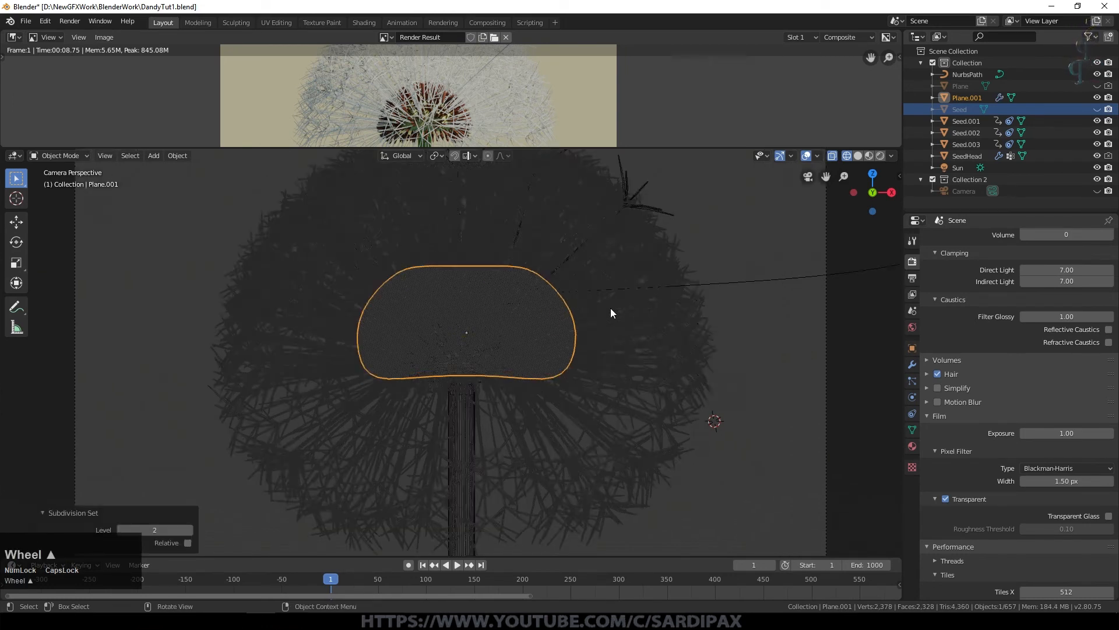
Hide the SeedHead's hair particle system in the viewport
left_click(463, 491)
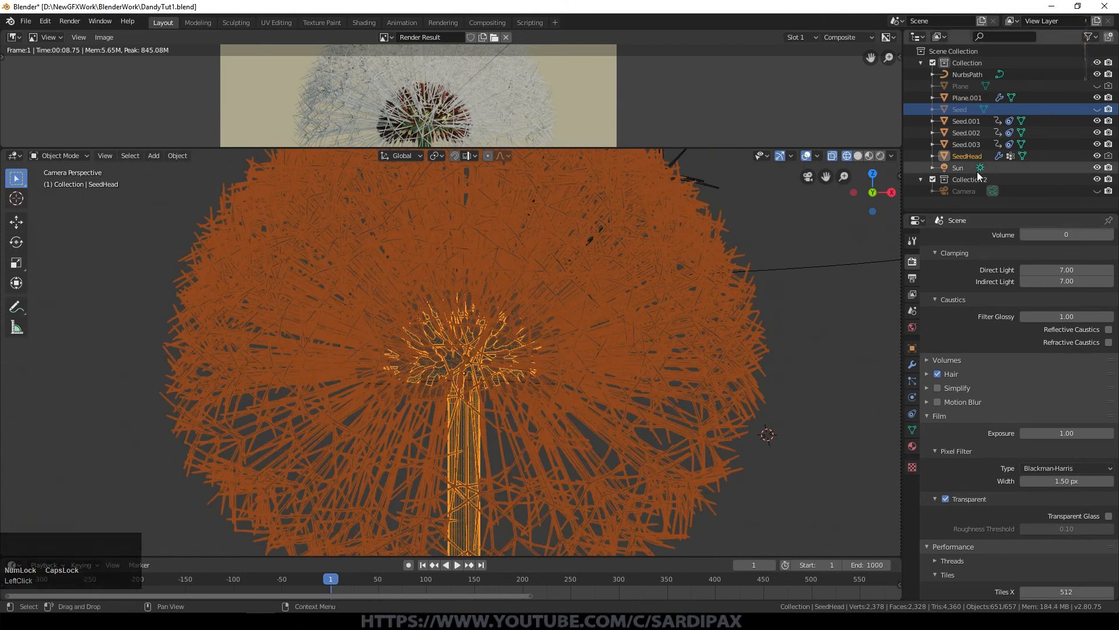
left_click(912, 380)
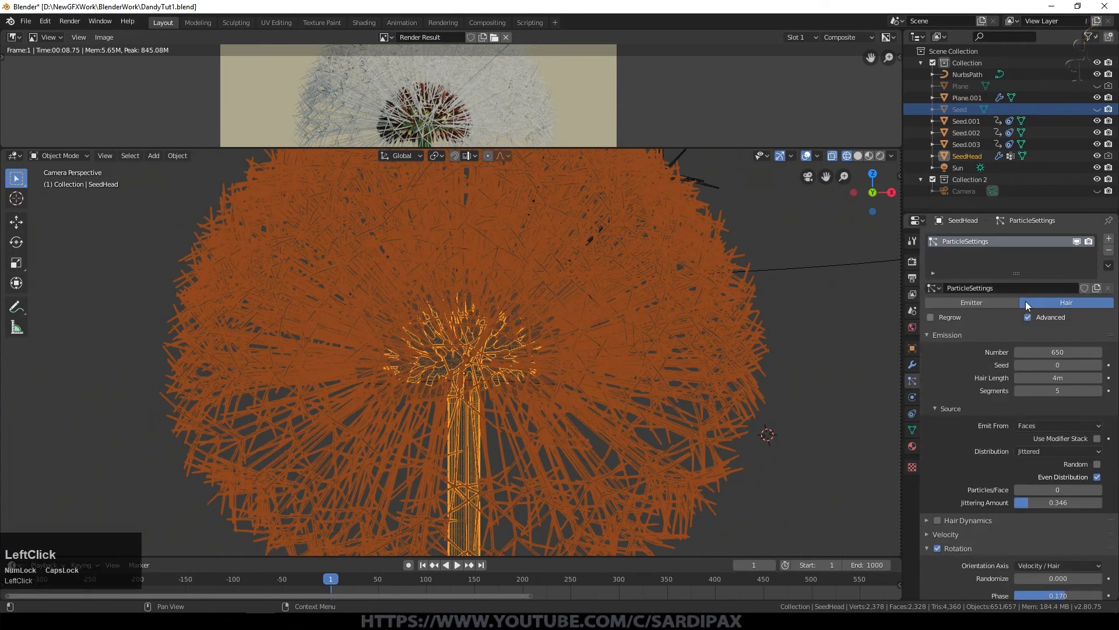
left_click(1078, 242)
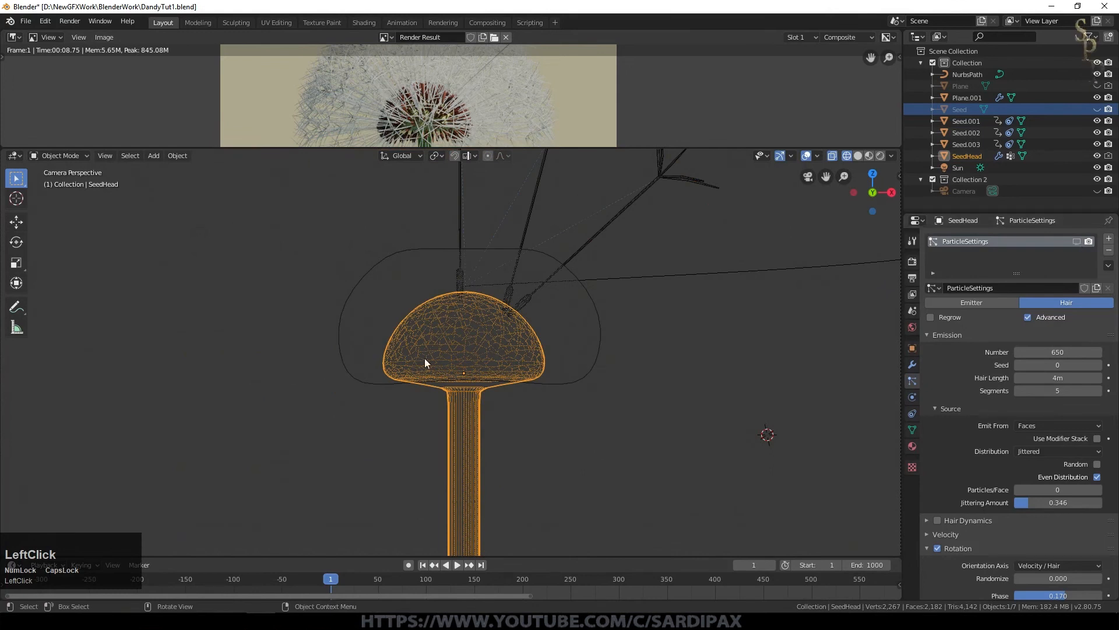
Scale the rounded plane down to the seed head's core and move it over the core
left_click(557, 383)
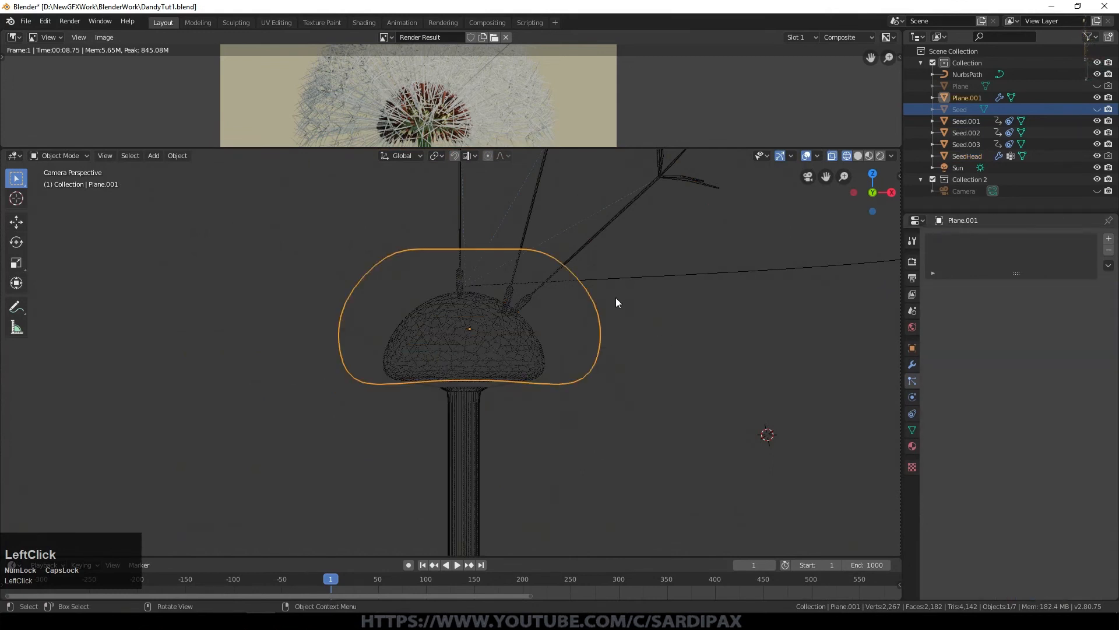
key("s")
left_click(639, 323)
key("g")
left_click(623, 360)
Adjust the plane's upper edge and lower corner vertices to follow the outline of the seed head's core
key("Tab")
left_click(471, 276)
key("g")
left_click(475, 282)
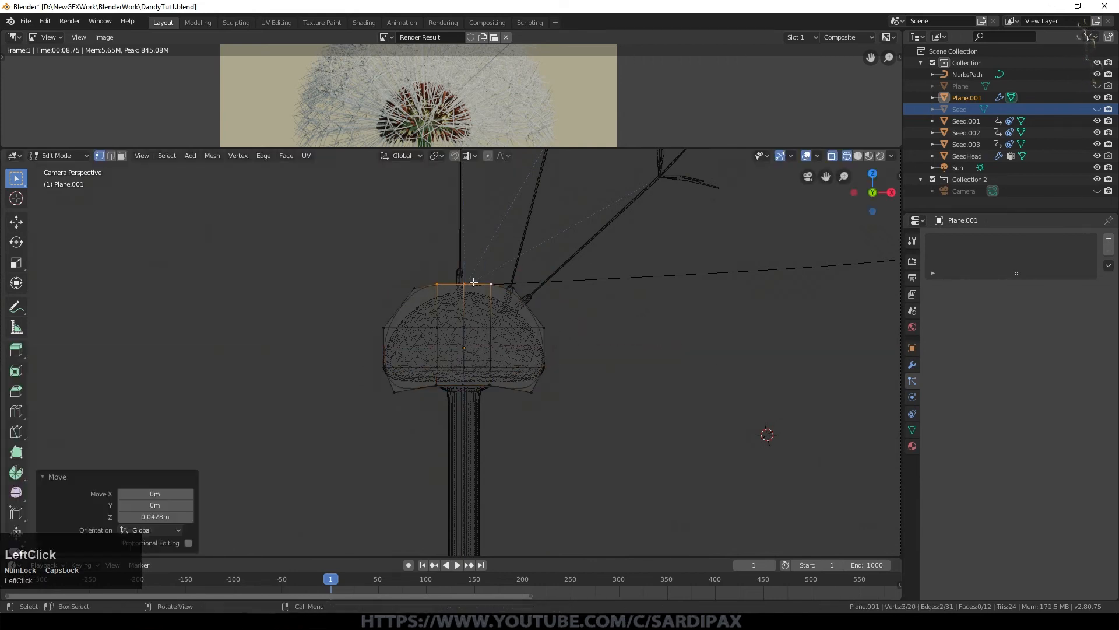
left_click(534, 393, "shift")
key("g")
left_click(563, 394)
Scale the plane down slightly and widen it along X by about 1.05 to match the core's width
key("Tab")
key("s")
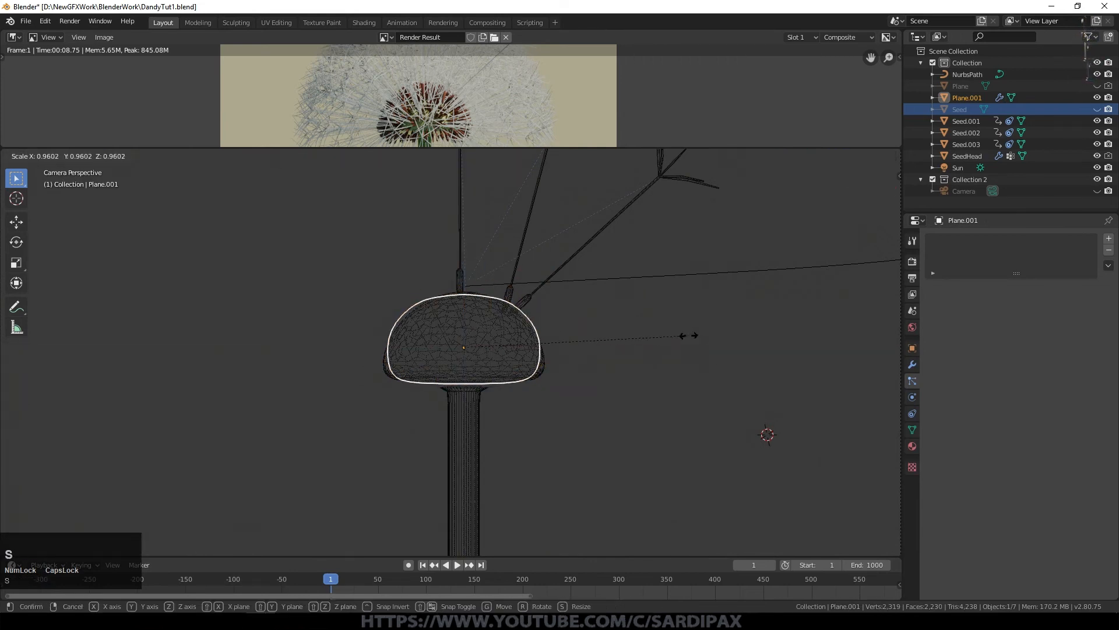
left_click(679, 364)
key("s")
key("x")
left_click(678, 350)
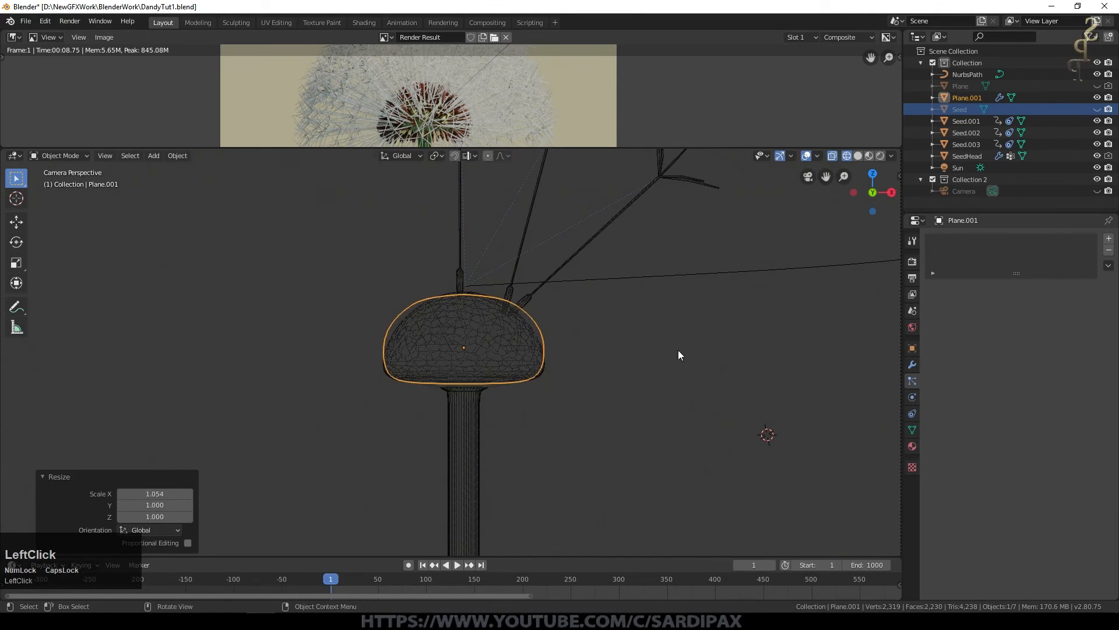
Raise the plane's upper vertices along Z and scale them in to match the core's dome
key("Tab")
left_click(467, 295)
key("g")
key("z")
left_click(470, 292)
key("Tab")
key("Tab")
key("s")
left_click(614, 325)
key("Tab")
scroll(510, 360, "down", 4)
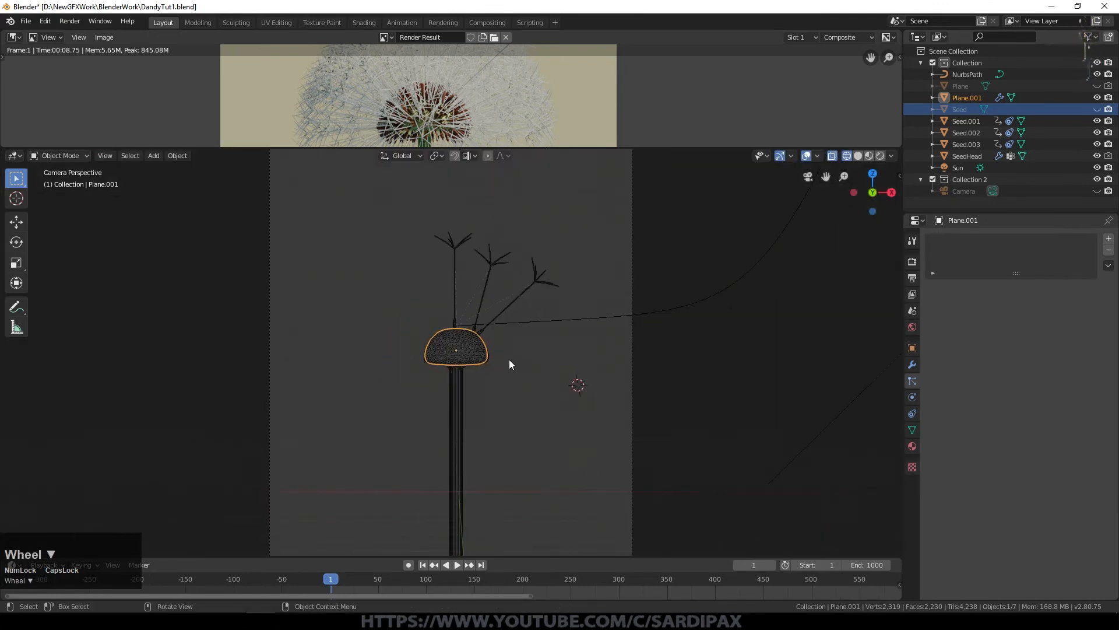
scroll(509, 364, "up", 4)
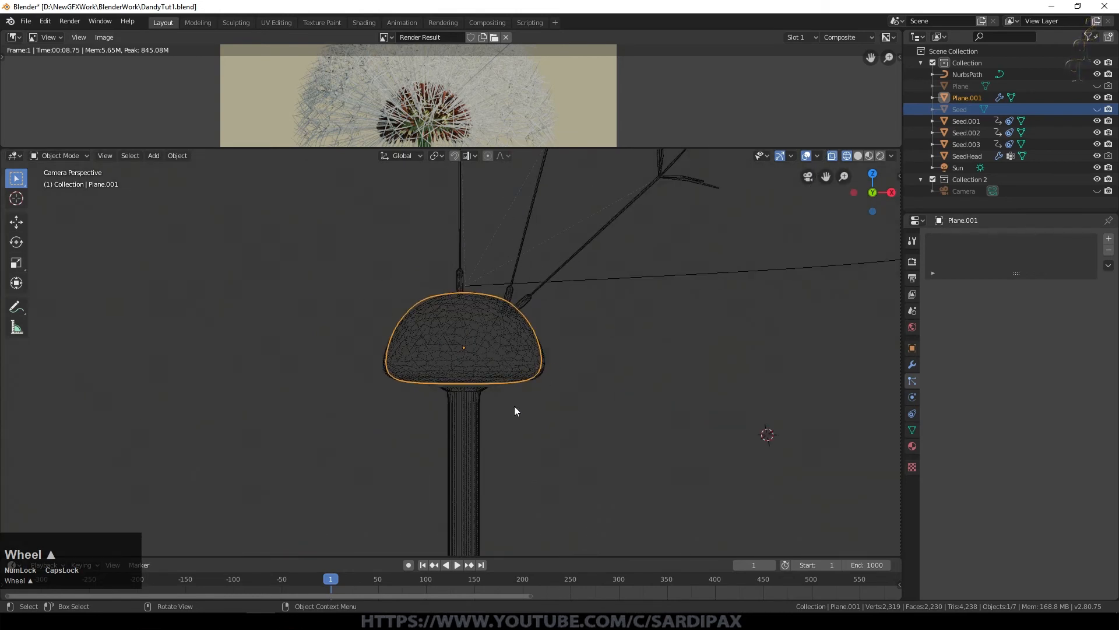
Give the plane over the seed head's core a new material with a Holdout surface and a black viewport display colour
key("z")
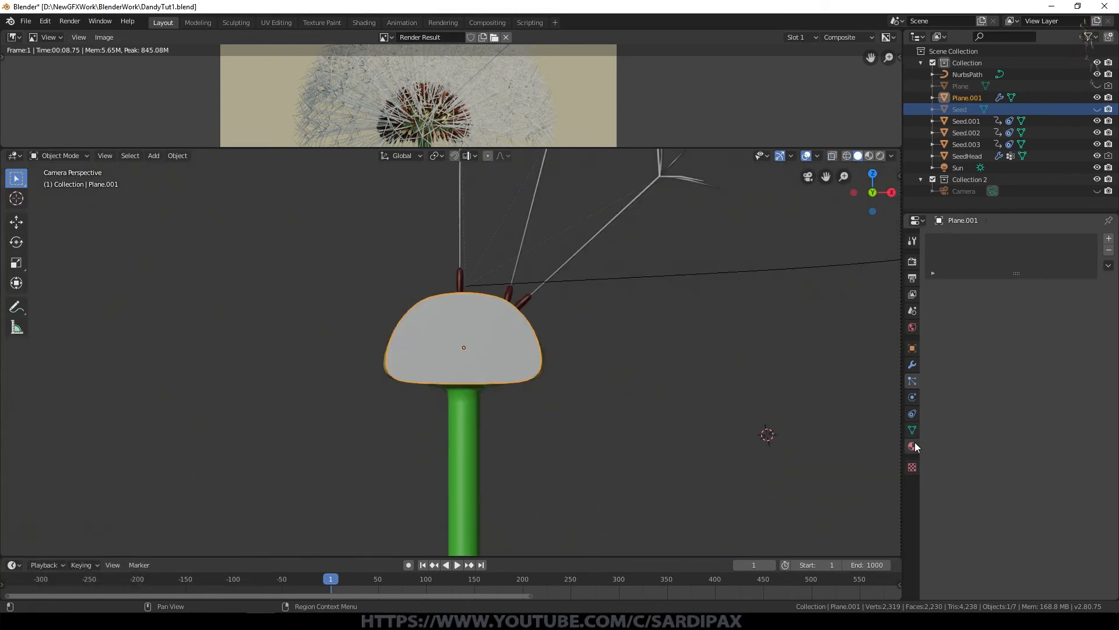
left_click(913, 445)
left_click(964, 277)
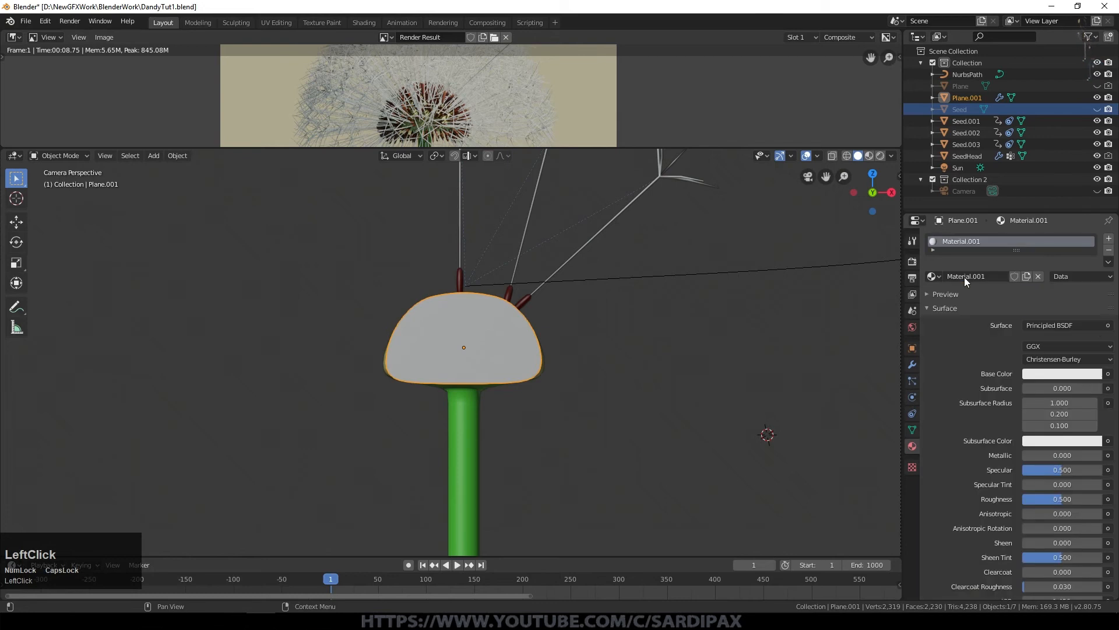
left_click(1084, 325)
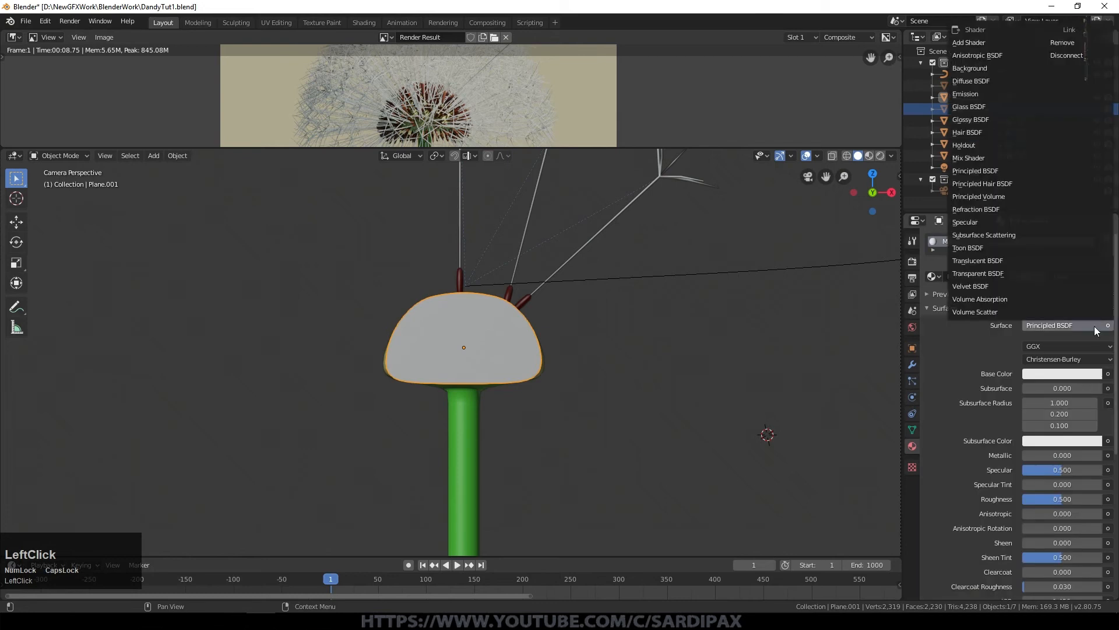
left_click(988, 144)
left_click(1034, 431)
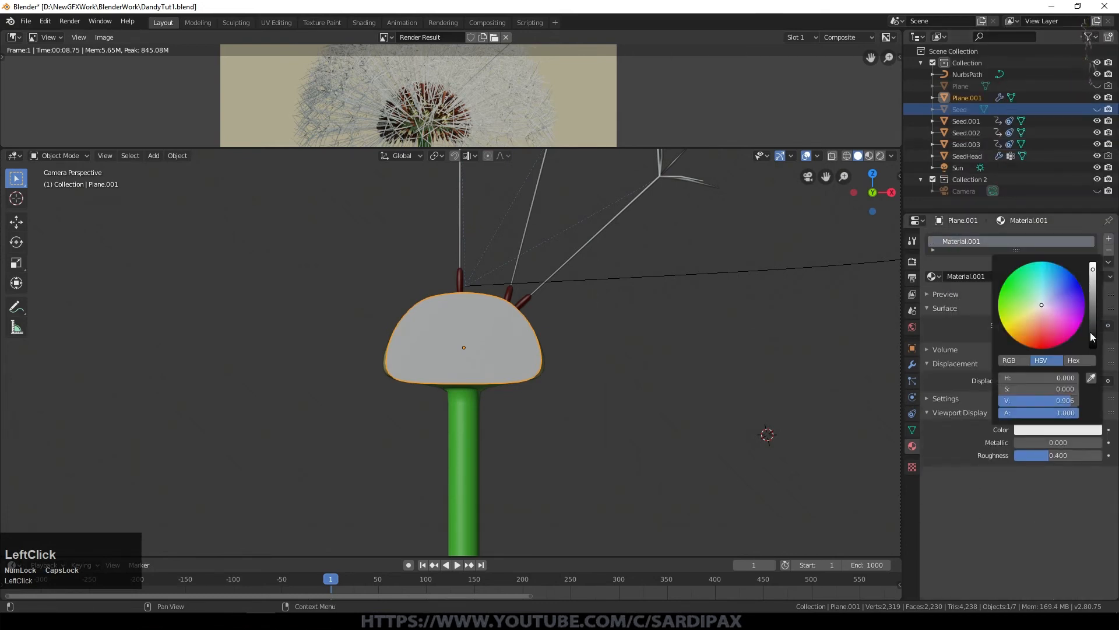
left_click_drag(1092, 337, 1092, 348)
middle_click_drag(487, 355, 591, 414)
key("KP_0")
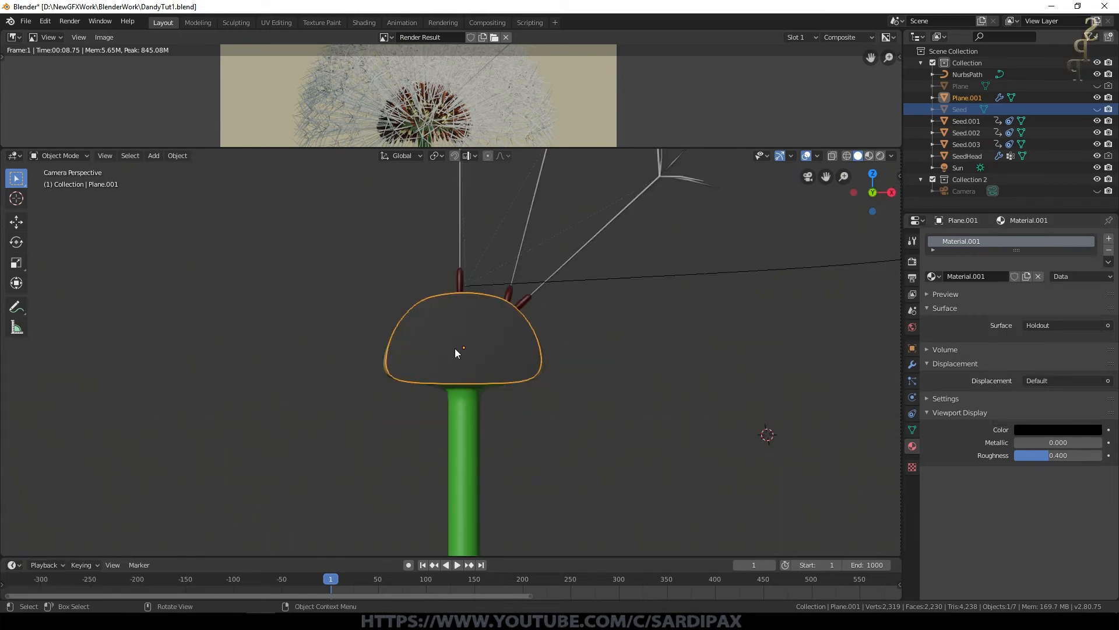
Render frame 1 from the camera and examine how the seed bases meet the seed head's core
key("F12")
scroll(579, 166, "up", 3)
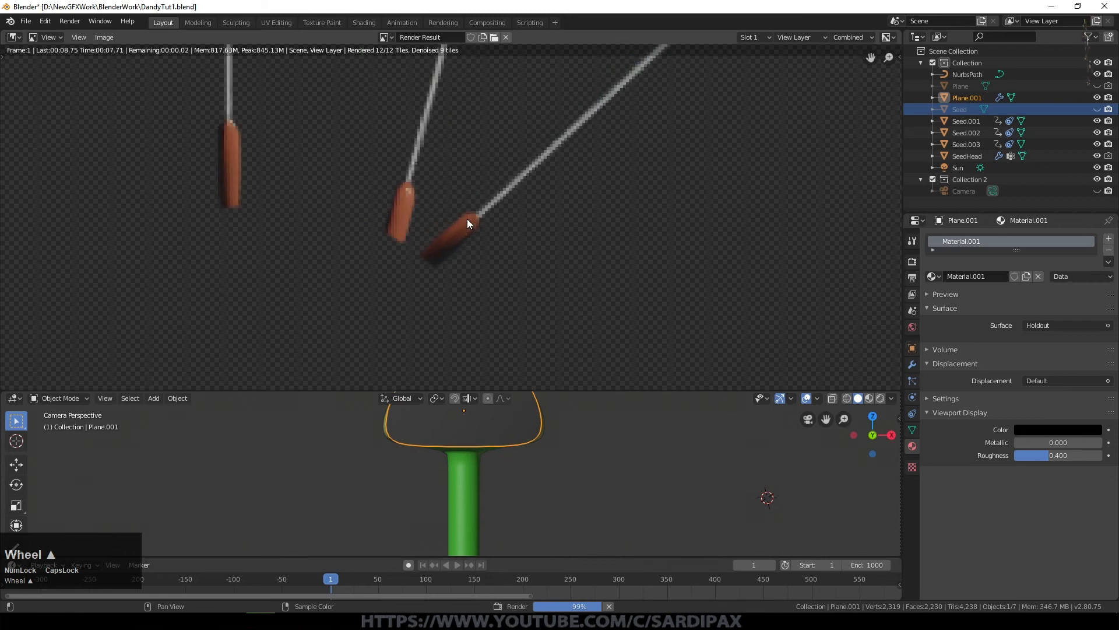
scroll(379, 263, "down", 1)
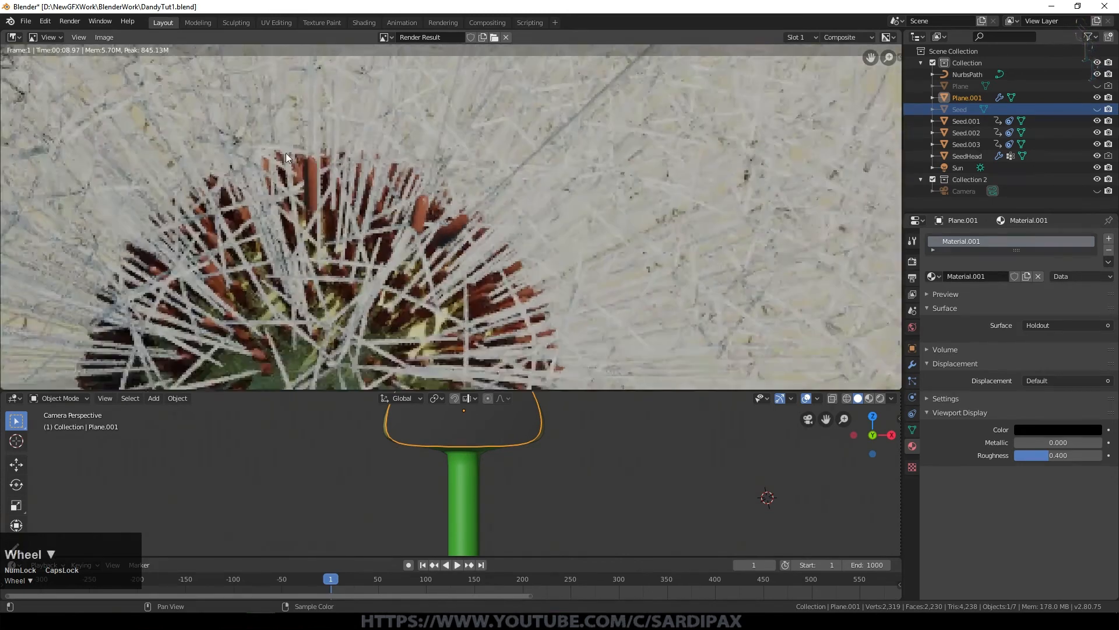
scroll(465, 198, "down", 1)
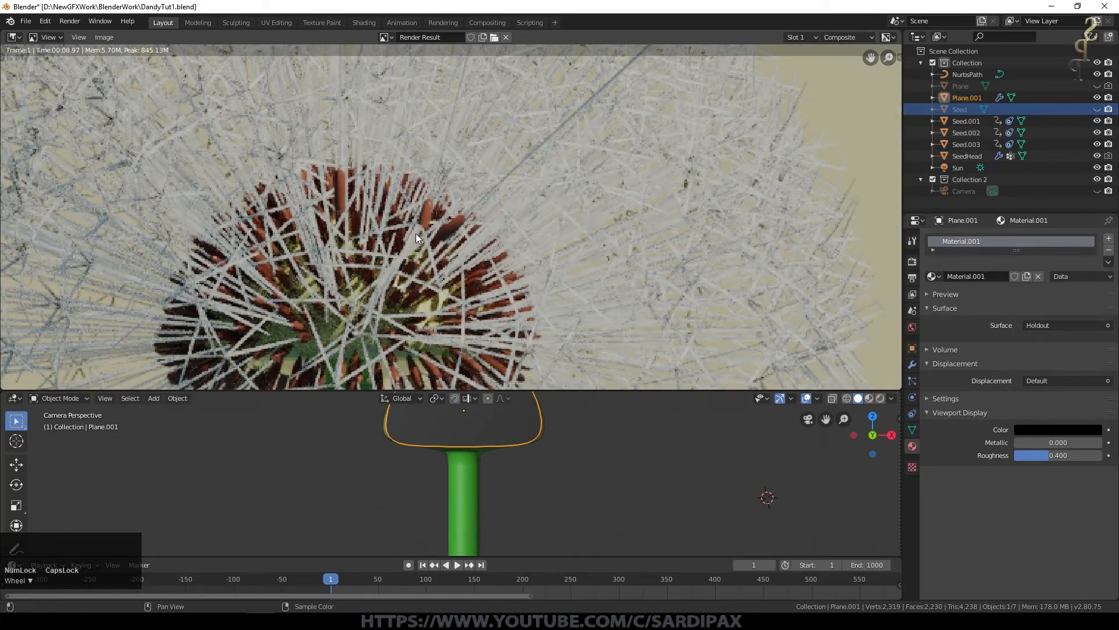
scroll(434, 227, "down", 1)
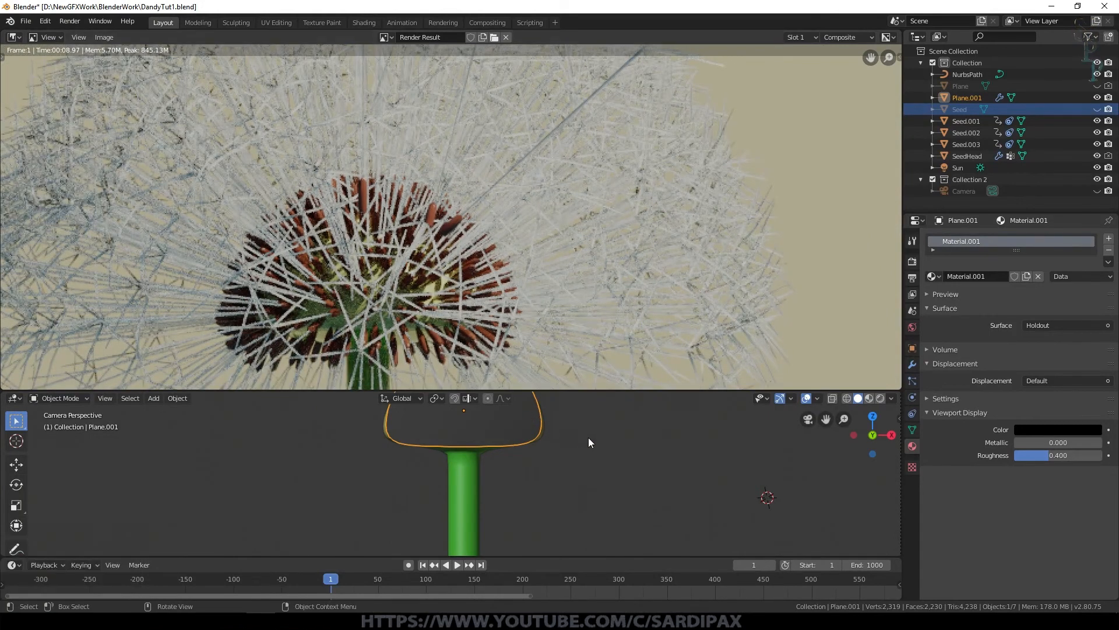
Scale the holdout plane up uniformly by about 1.667 so it hides more of the seed bases
scroll(552, 423, "down", 2)
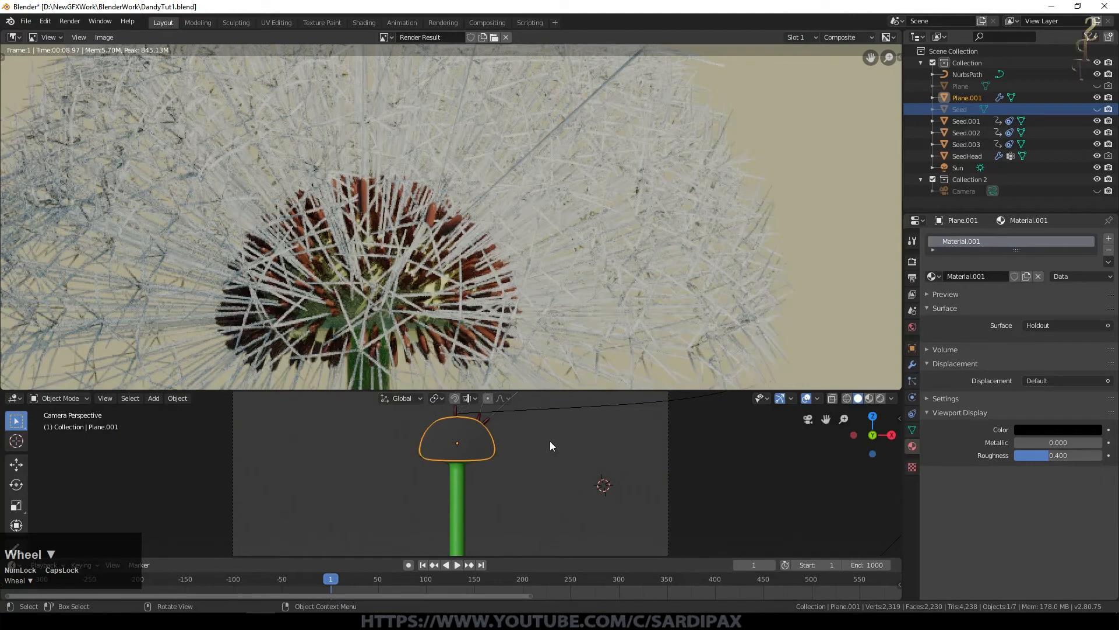
scroll(550, 440, "down", 2)
key("s")
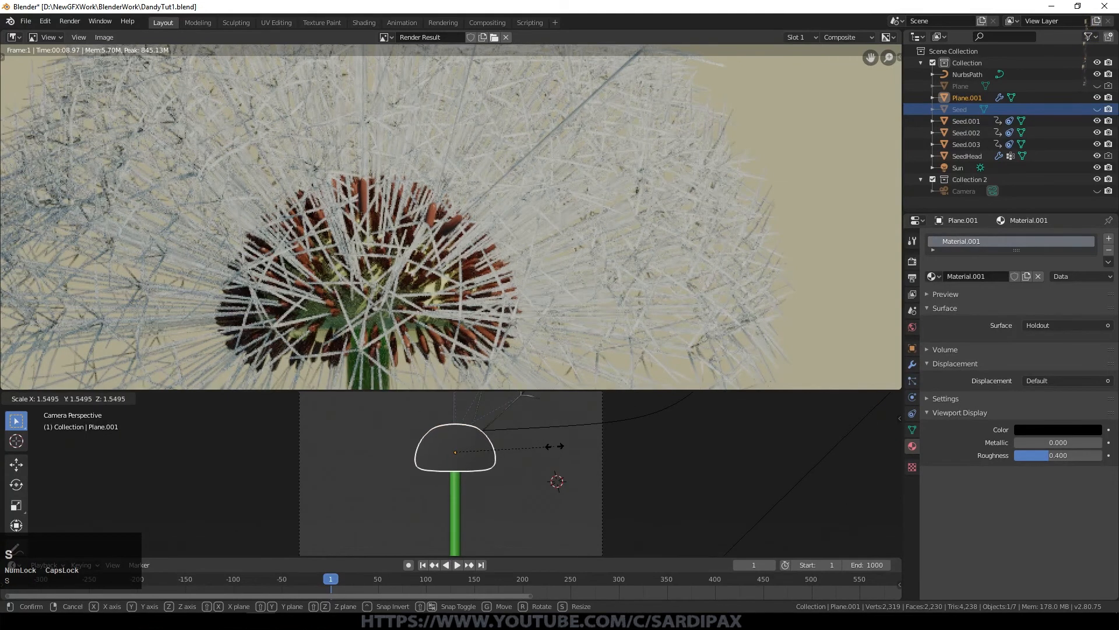
left_click(562, 445)
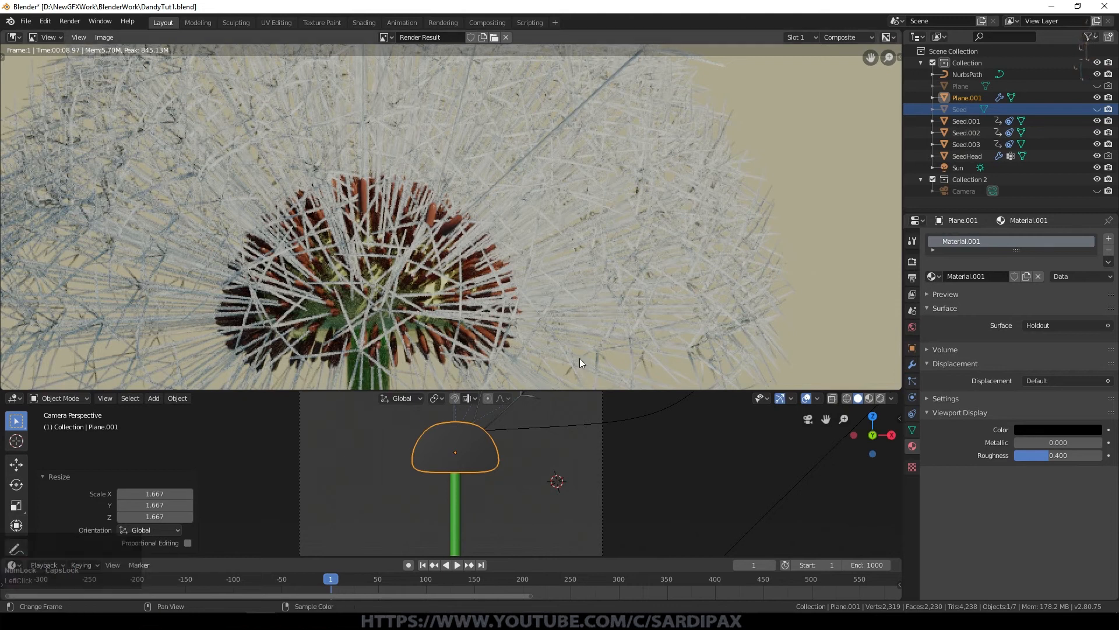
Render frame 1 again and inspect the seeds around the core in the composited image
key("F12")
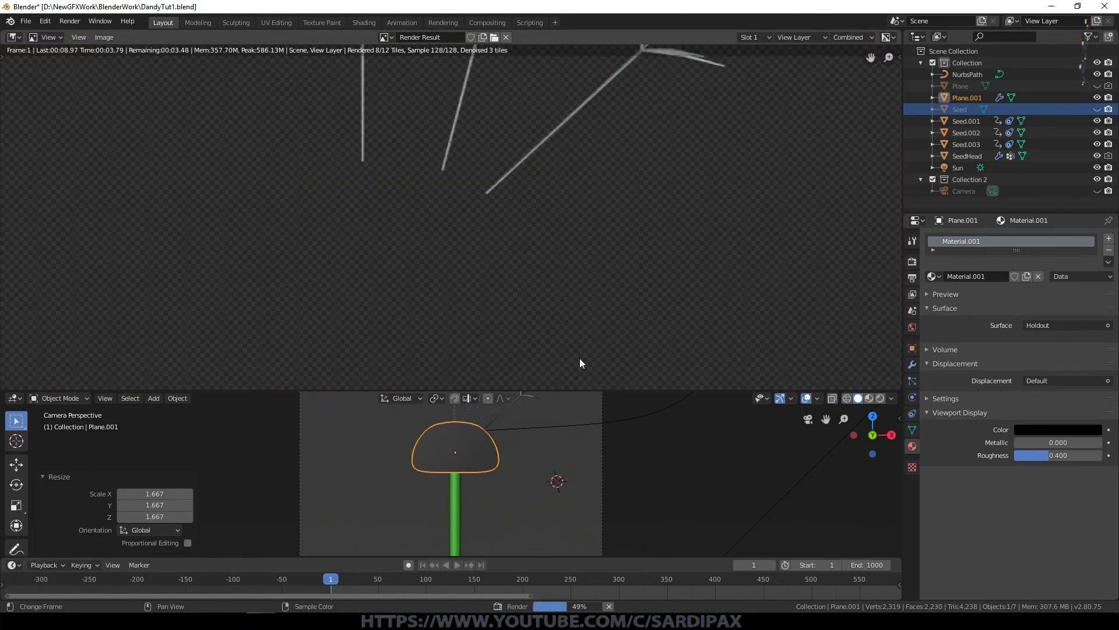
scroll(512, 216, "down", 2)
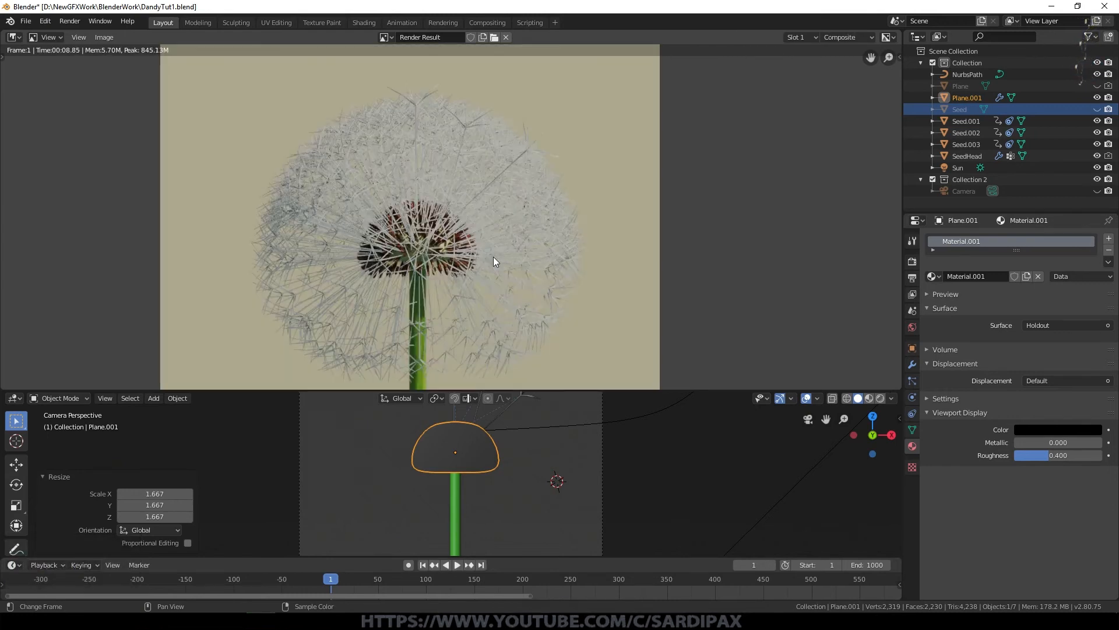
scroll(494, 256, "up", 1)
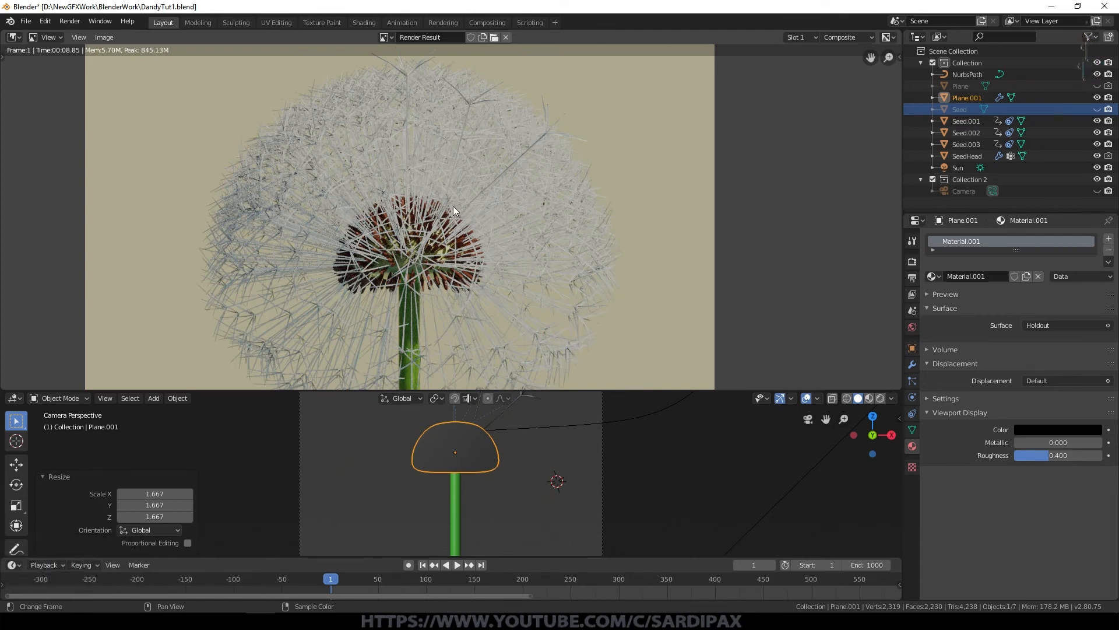
scroll(537, 162, "up", 3)
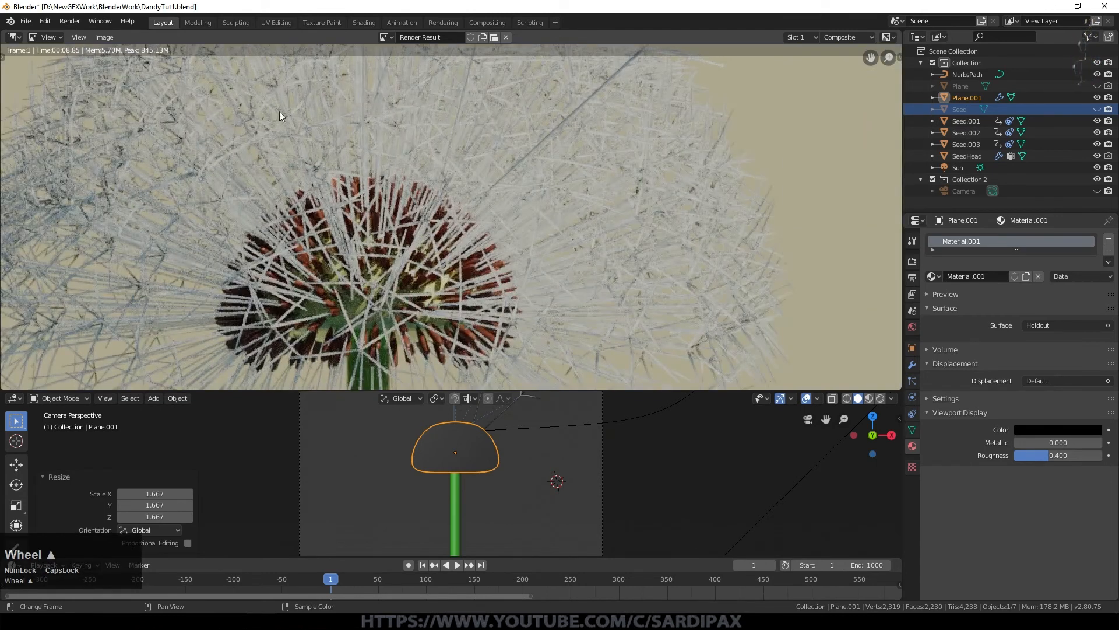
scroll(278, 110, "down", 4)
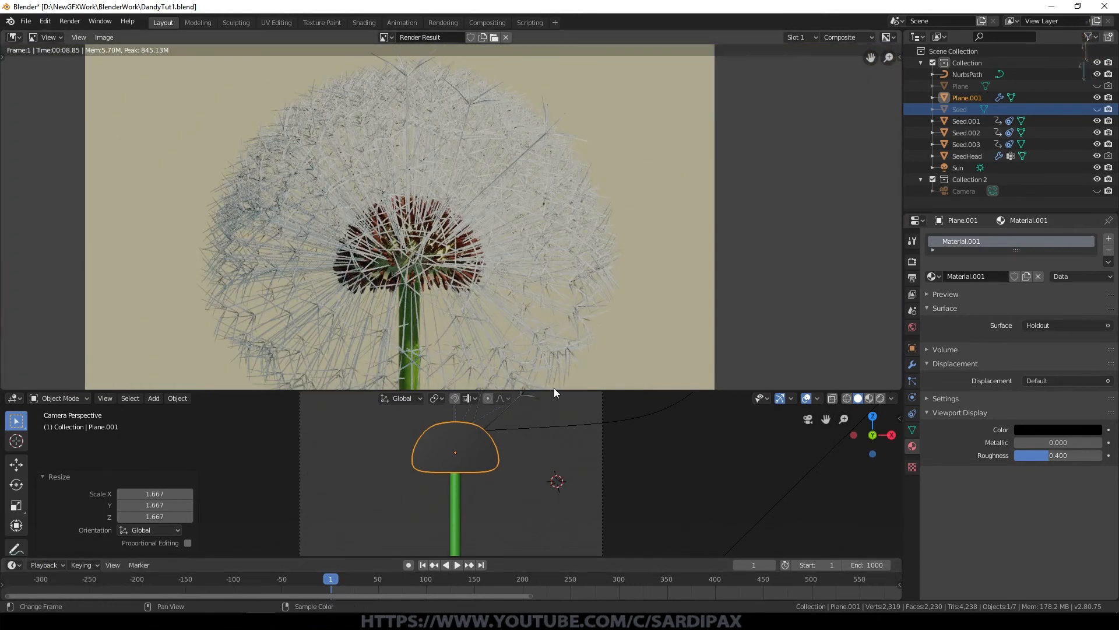
Advance the animation to frame 12 and render it to check the seed leaving the dandelion head
left_click_drag(554, 389, 536, 264)
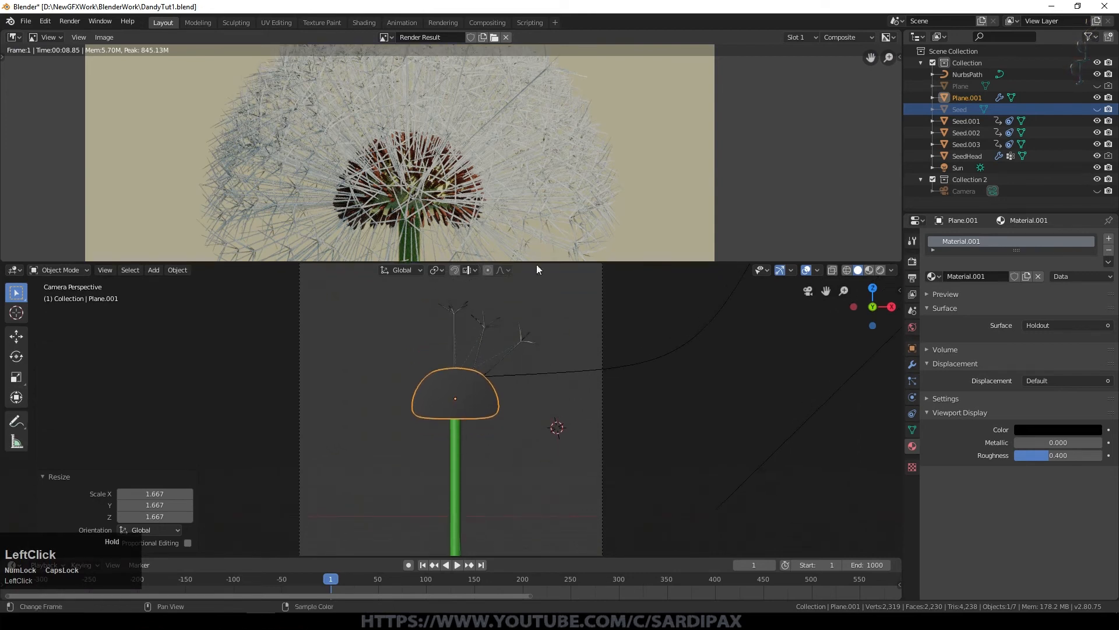
key("space")
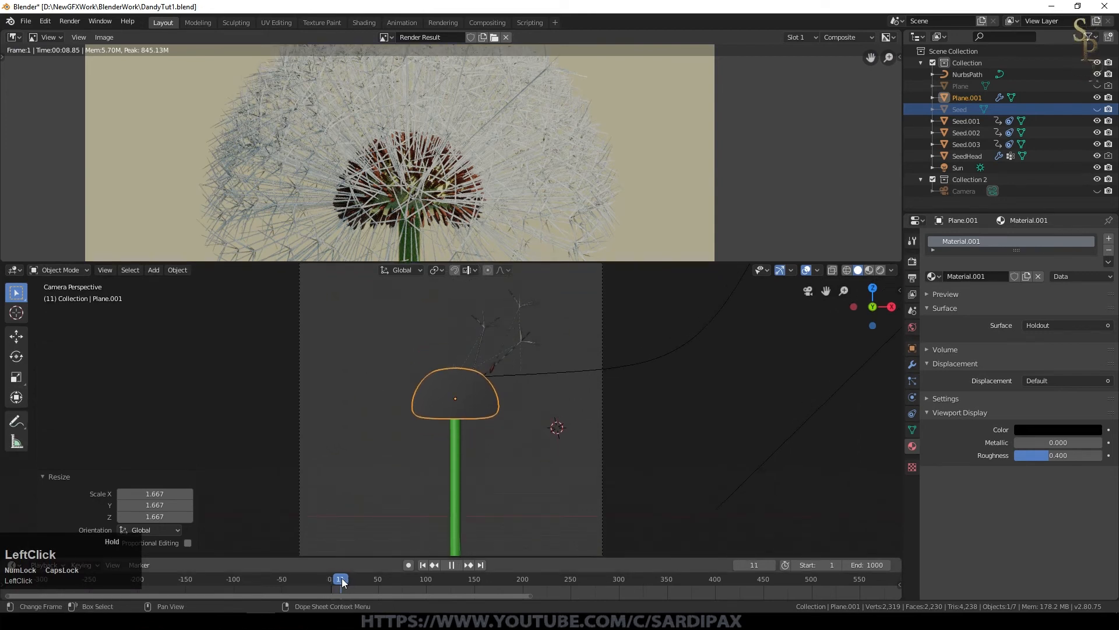
left_click_drag(341, 579, 342, 579)
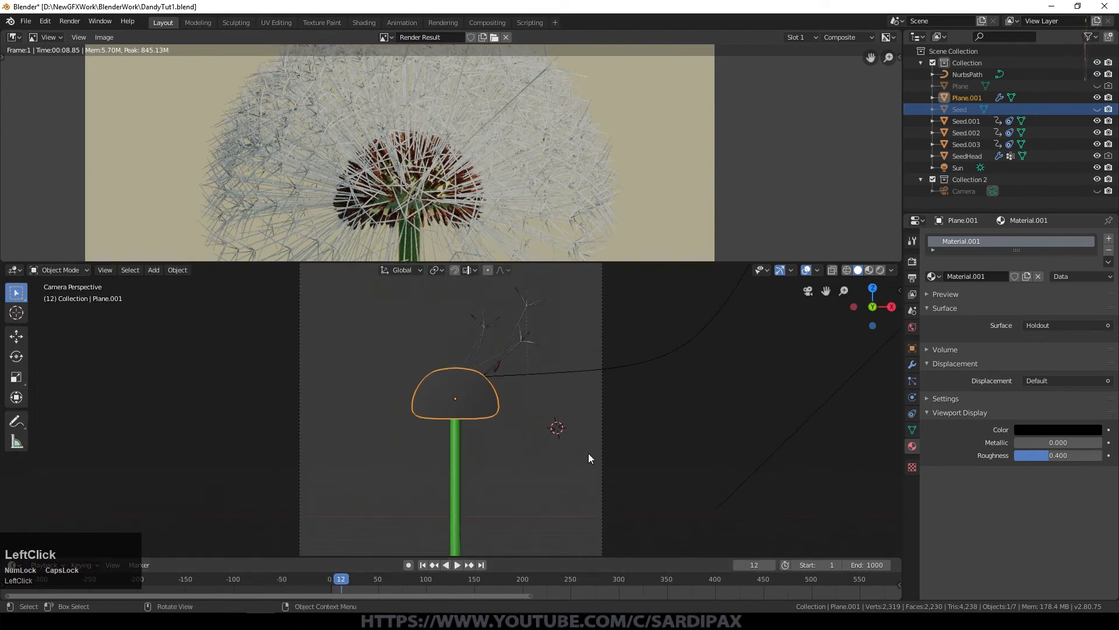
key("F12")
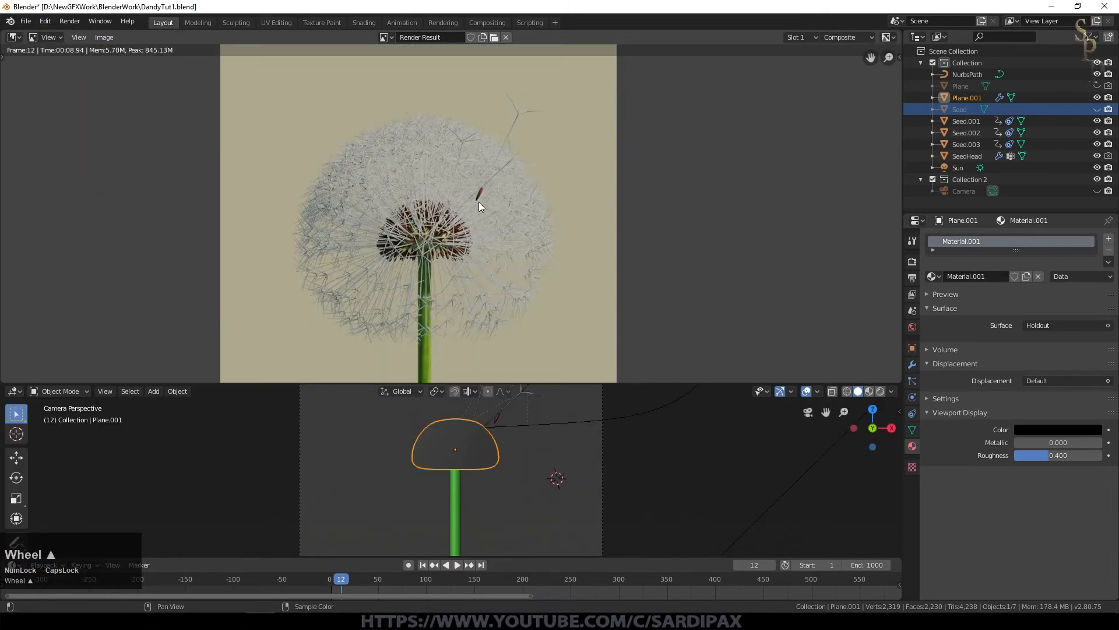
scroll(478, 202, "down", 2)
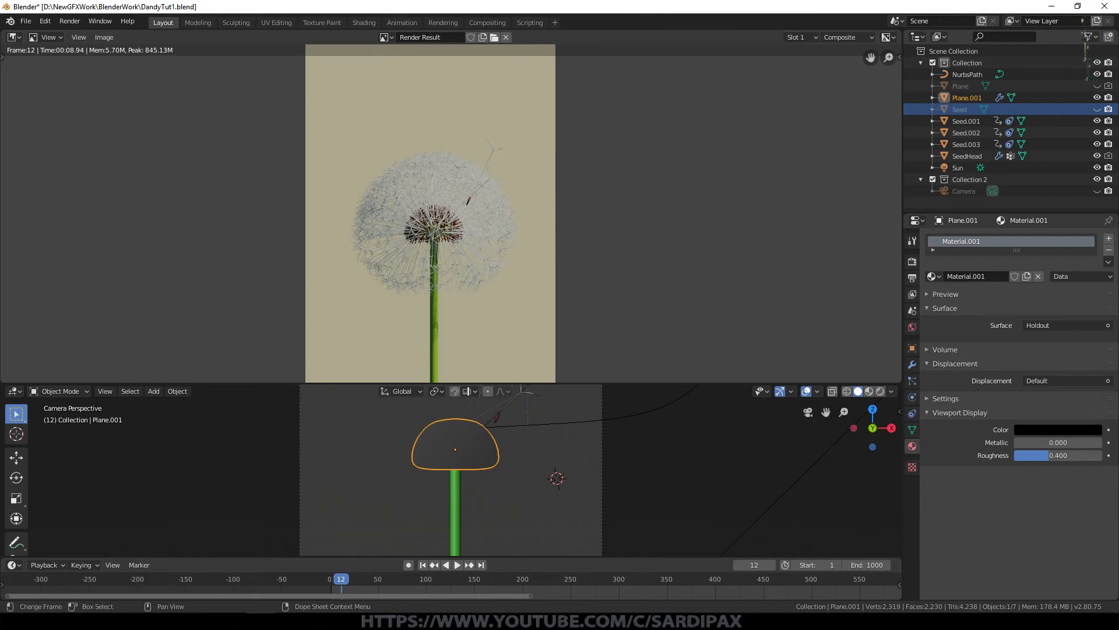
Switch to djv_view, open the DandyPic-0000-0999.png sequence, review the flying seeds in it, and close the viewer
left_click(506, 617)
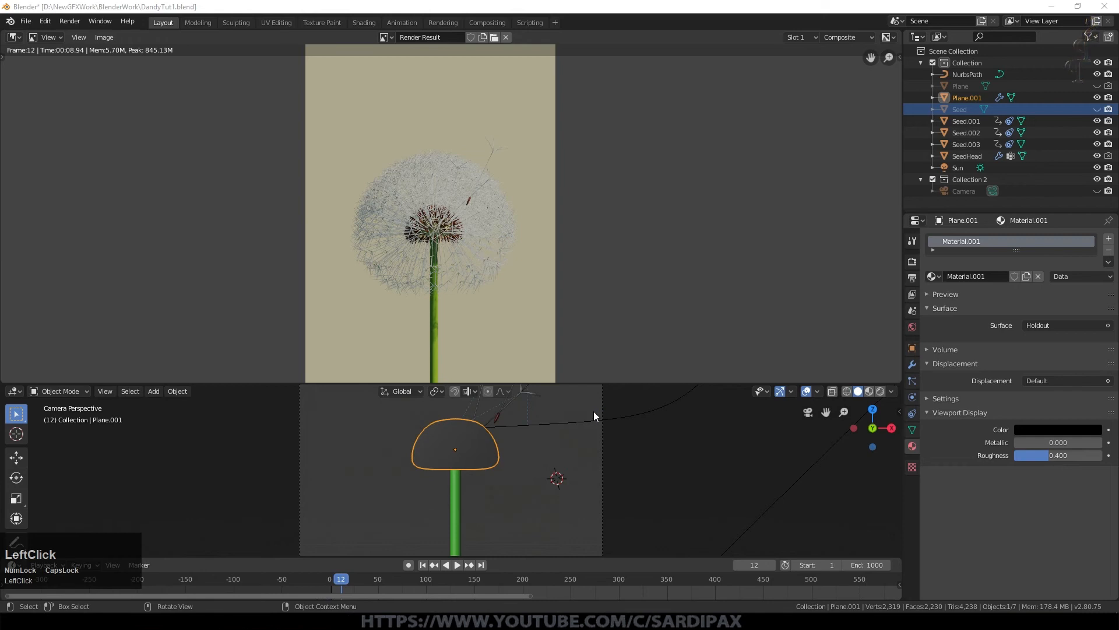
left_click(121, 131)
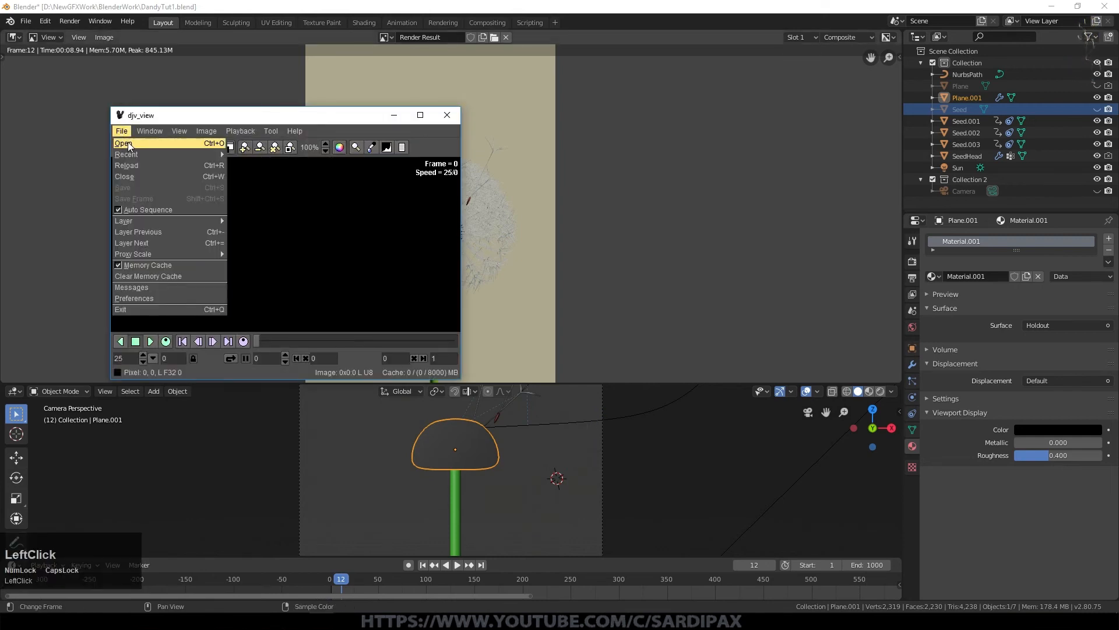
left_click(124, 143)
left_click_drag(609, 7, 611, 18)
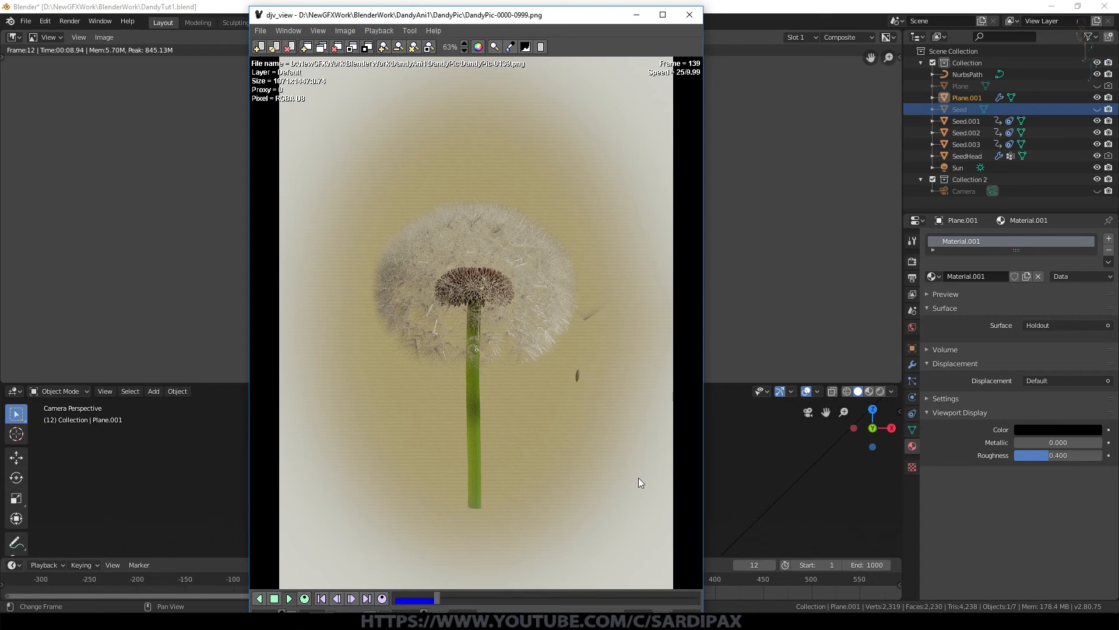
scroll(605, 424, "up", 1)
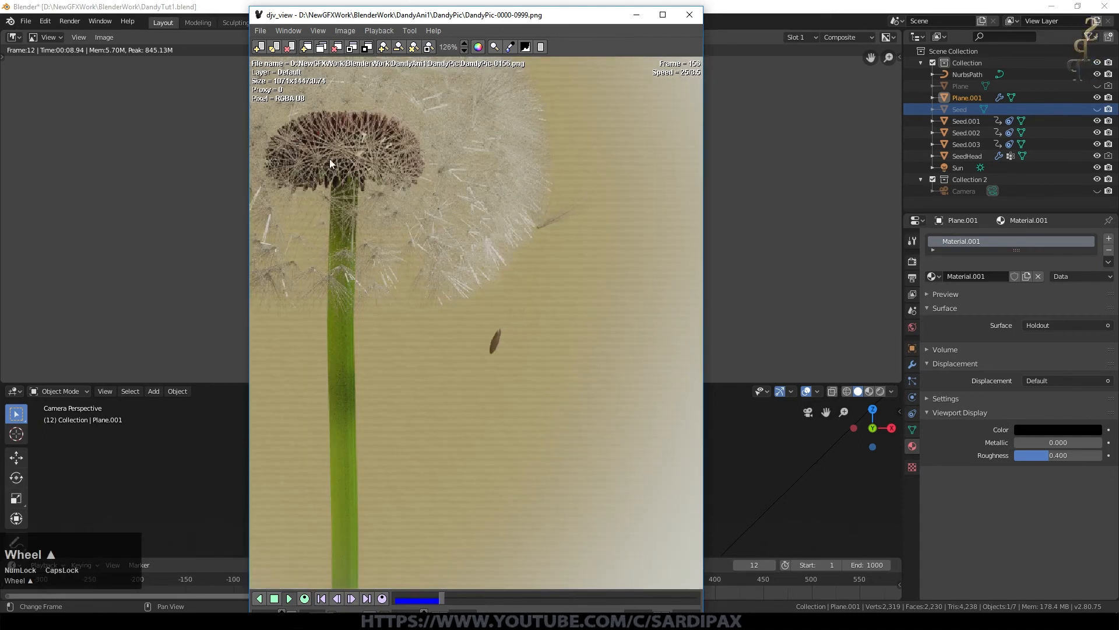
scroll(481, 337, "down", 1)
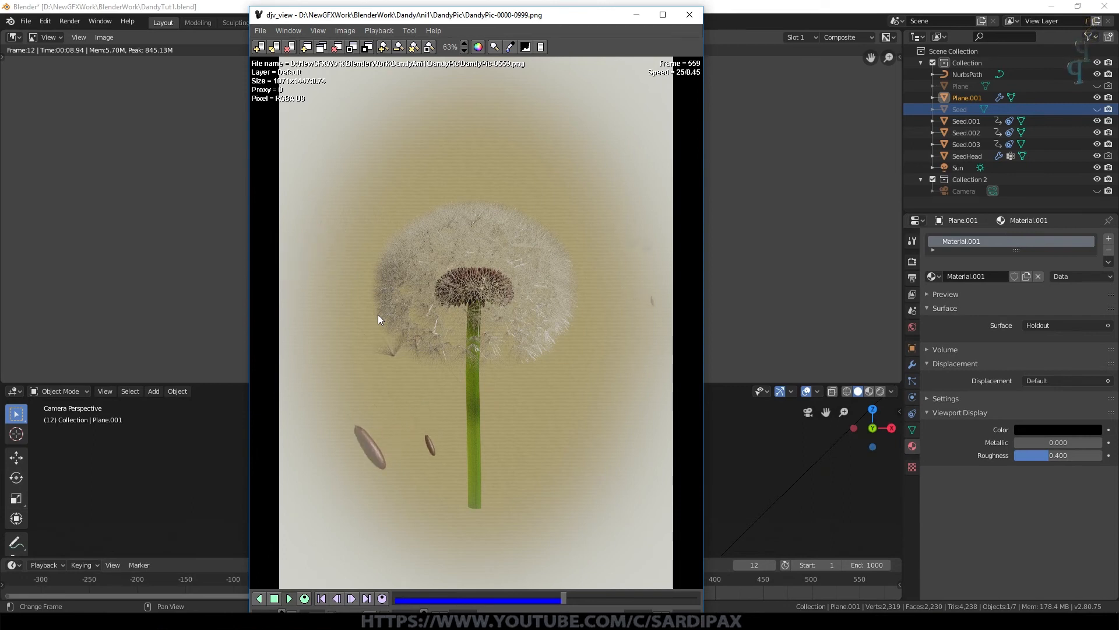
left_click(689, 14)
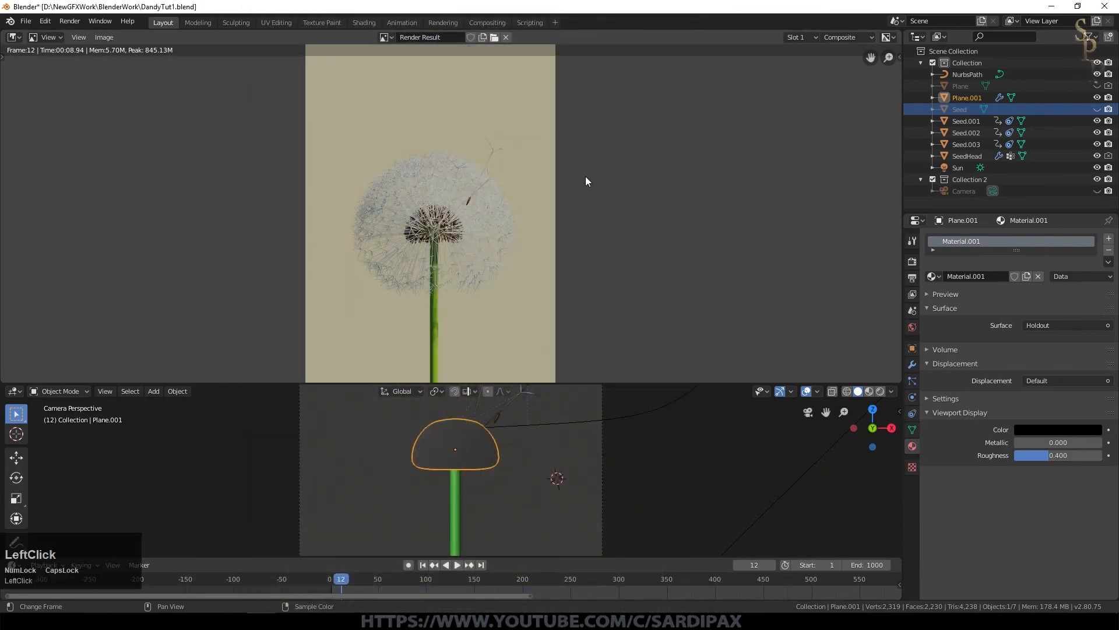
In the Compositing workspace, make room before the Composite node and insert a Gamma node between Alpha Over and Composite
key("F11")
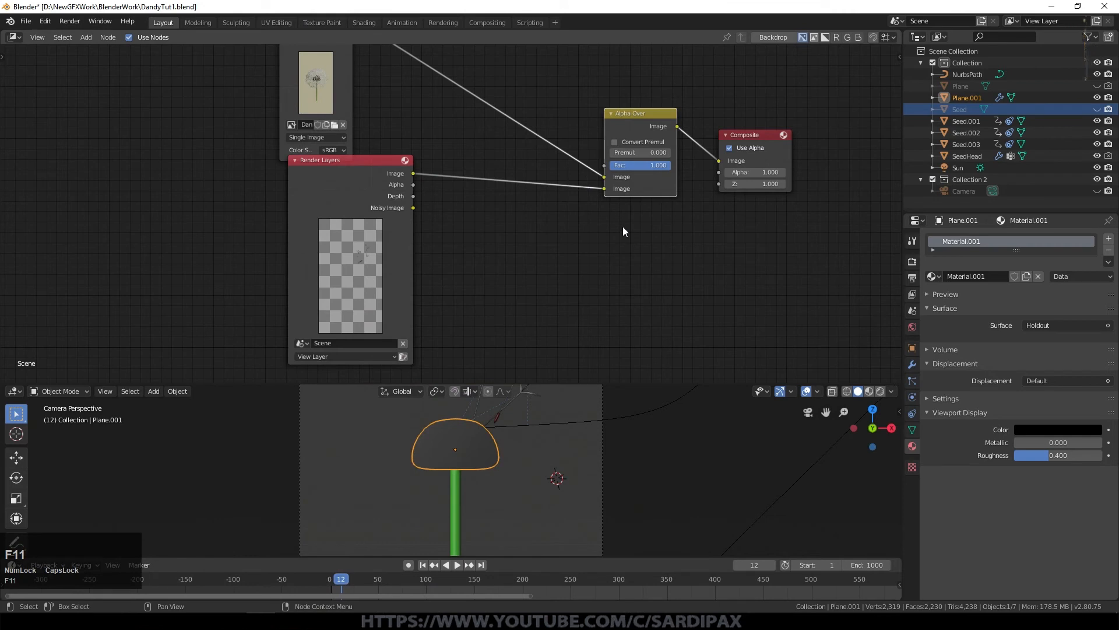
key("F11")
left_click(487, 22)
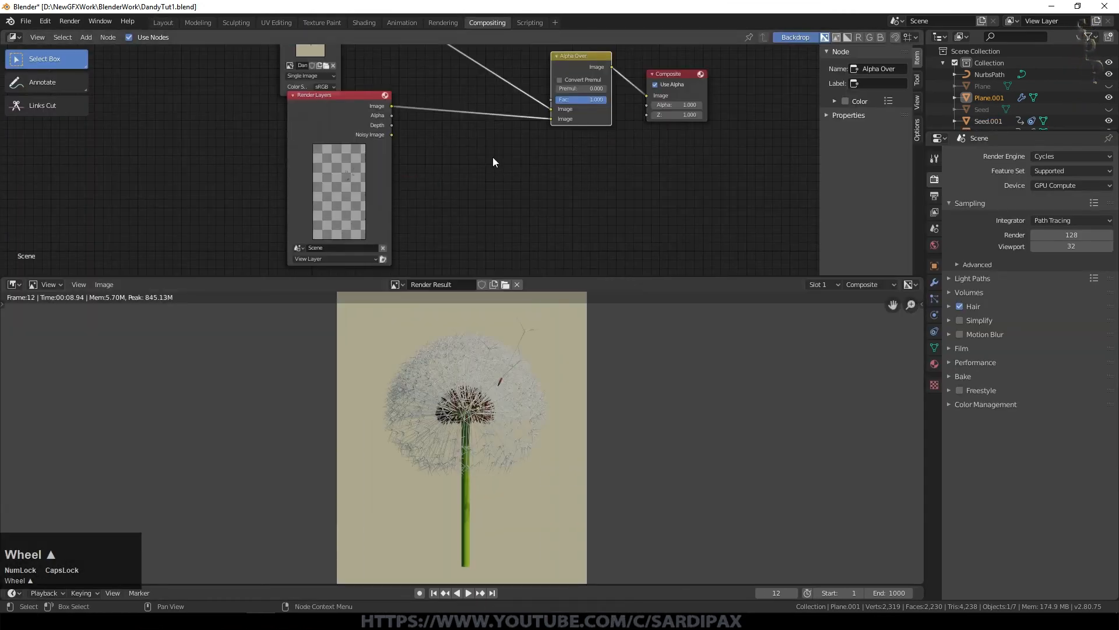
middle_click_drag(500, 208, 524, 237)
scroll(524, 238, "down", 2)
middle_click_drag(522, 169, 477, 190)
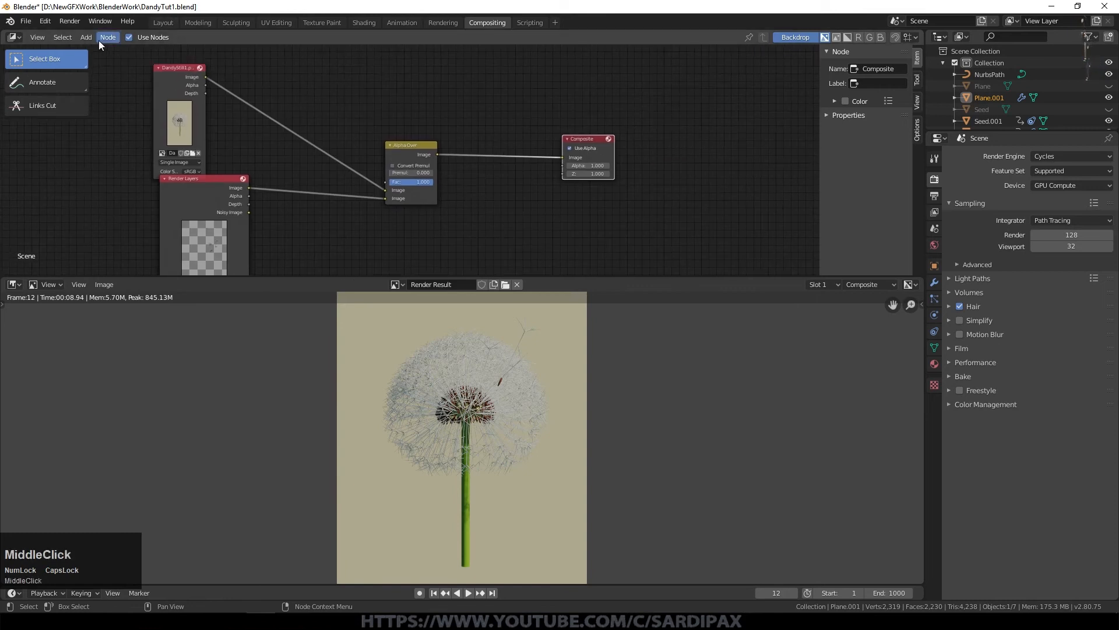
left_click(85, 39)
mouse_move(105, 91)
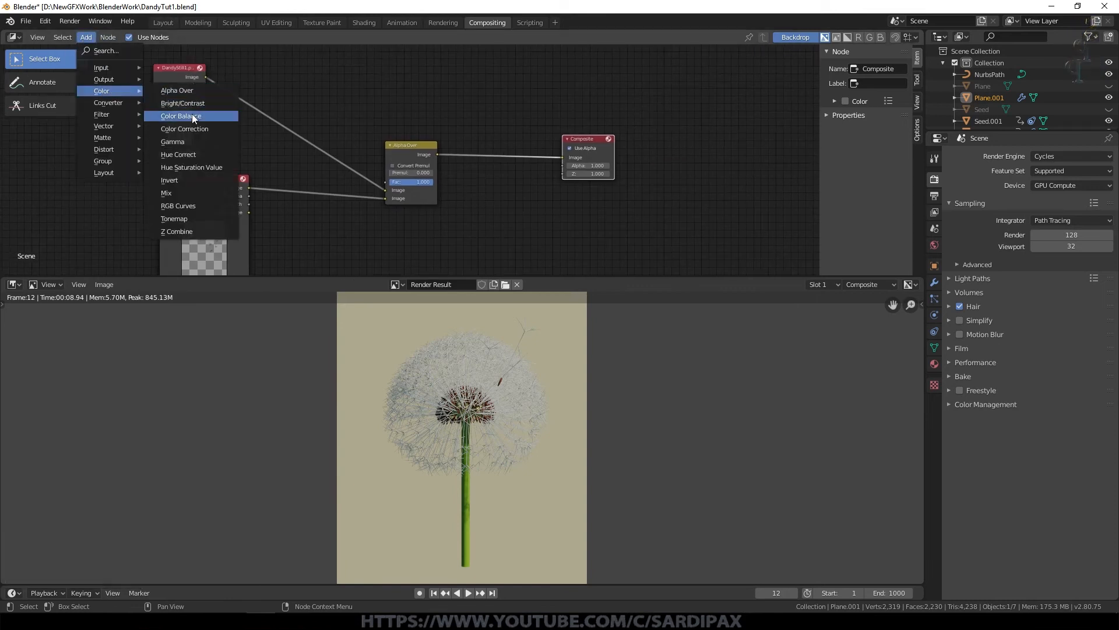
left_click(173, 142)
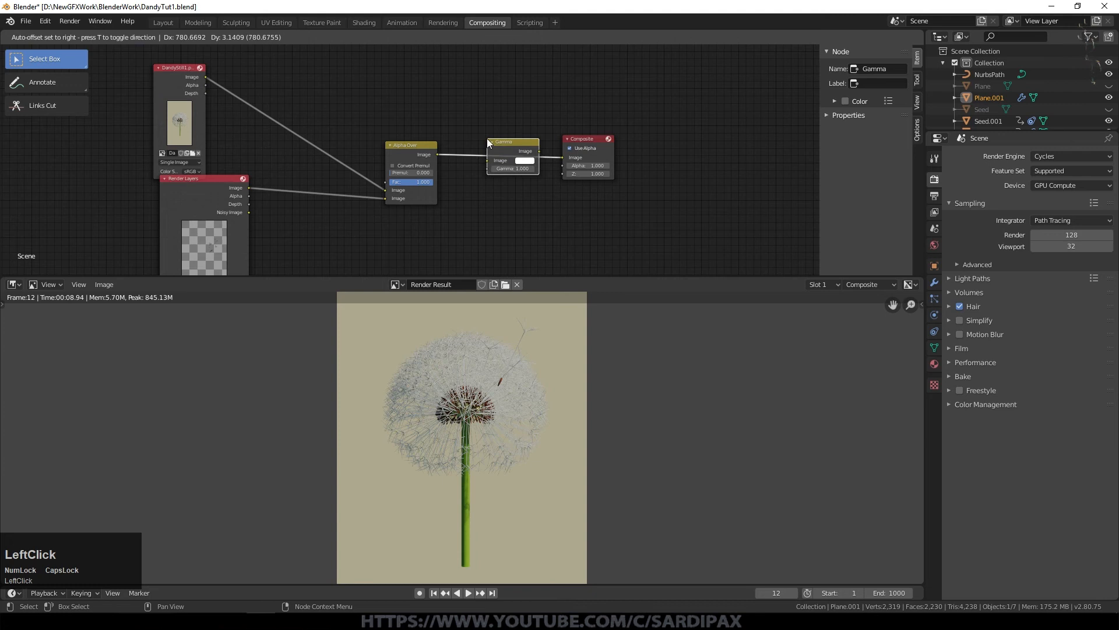
left_click(507, 153)
Raise the Gamma node's value to 1.300 to deepen the composited dandelion image
scroll(601, 314, "up", 2)
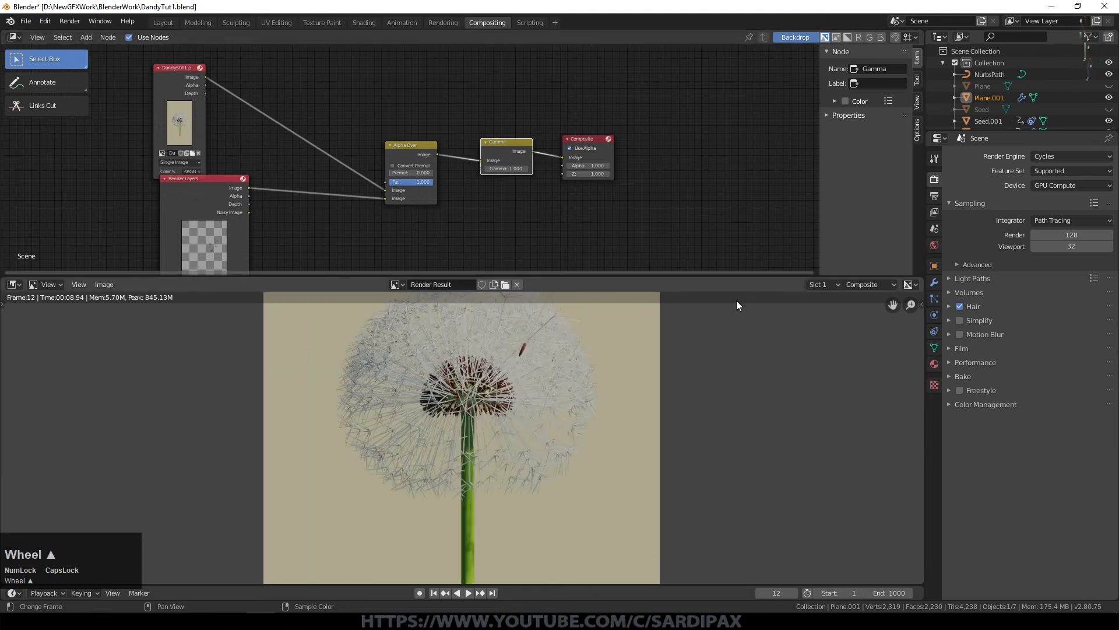
scroll(612, 175, "up", 3)
left_click(612, 175)
left_click(612, 175)
left_click(612, 176)
left_click(612, 175)
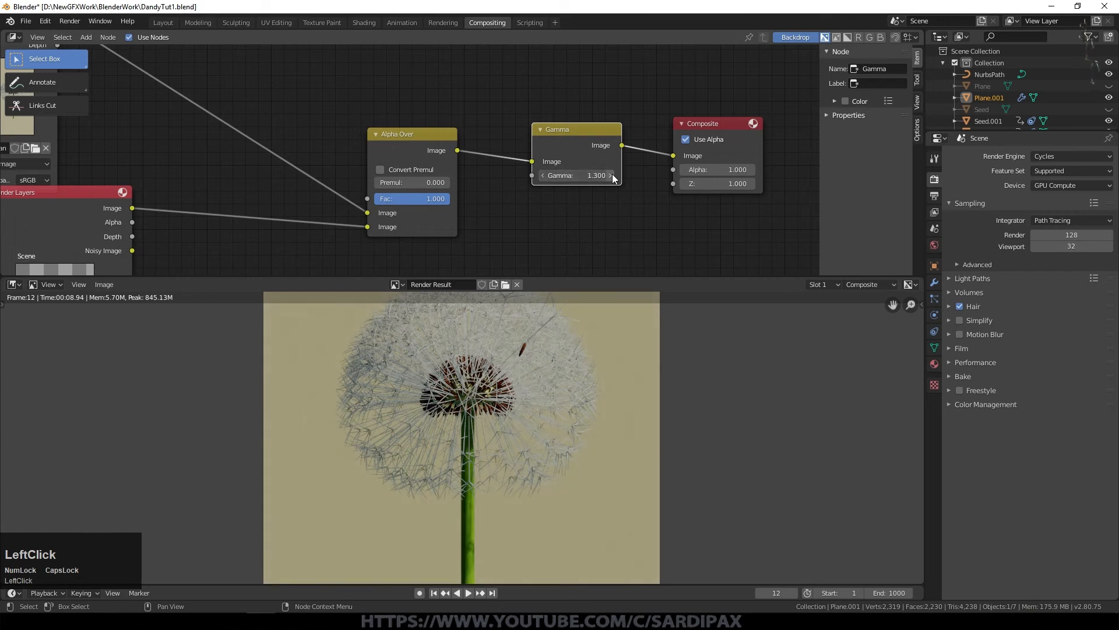
Fine-tune the Gamma node's value to 1.400 while checking the whole composited dandelion image
left_click(612, 175)
middle_click_drag(737, 387, 641, 417)
scroll(634, 418, "down", 2)
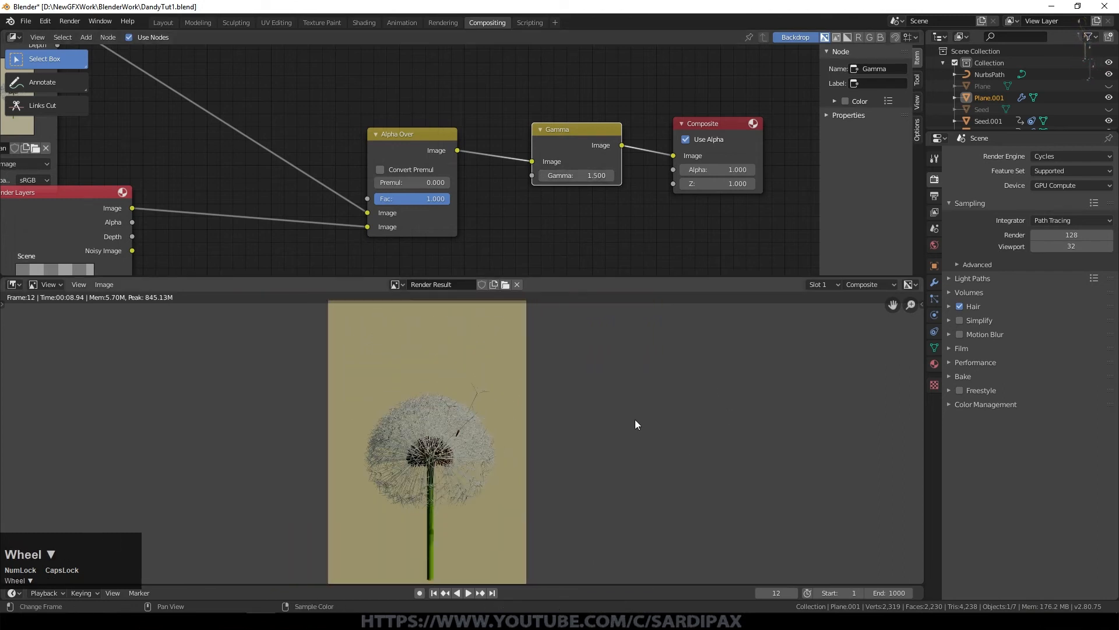
left_click(544, 176)
Spread the nodes apart, insert an Ellipse Mask node between Gamma and Composite, and size it to width 0.867 and height 1.600
left_click(716, 124)
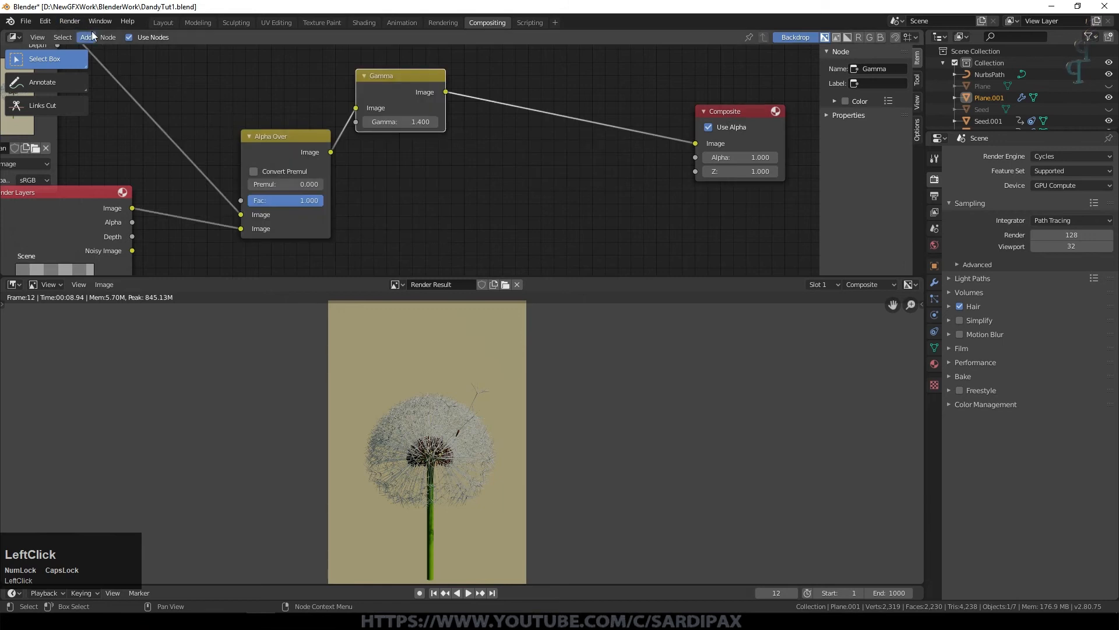
left_click(87, 37)
mouse_move(111, 138)
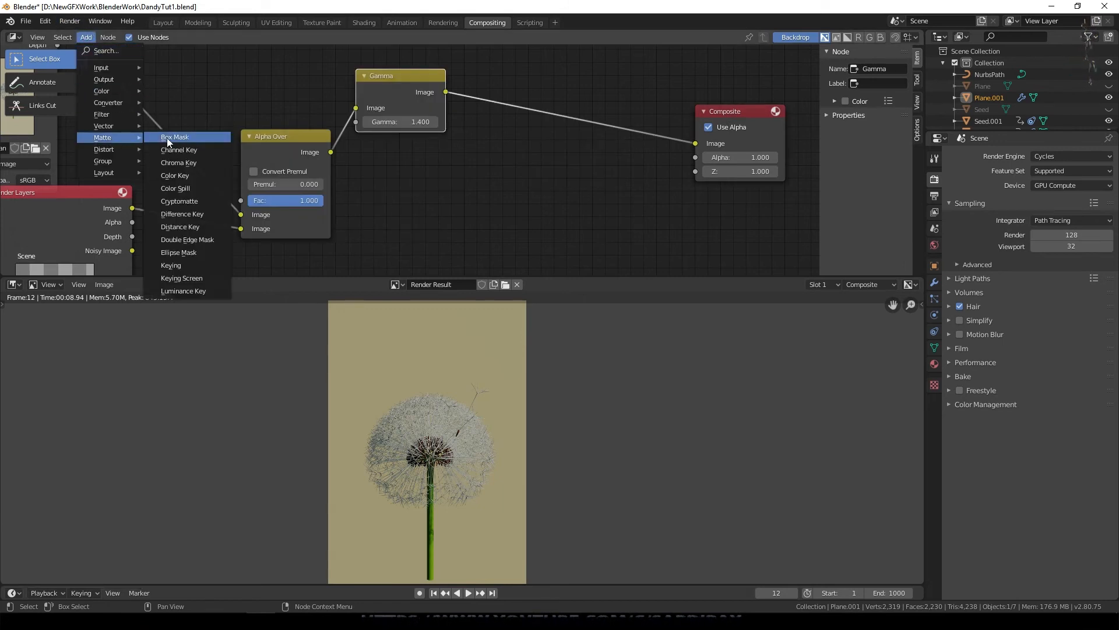
left_click(202, 253)
left_click(521, 76)
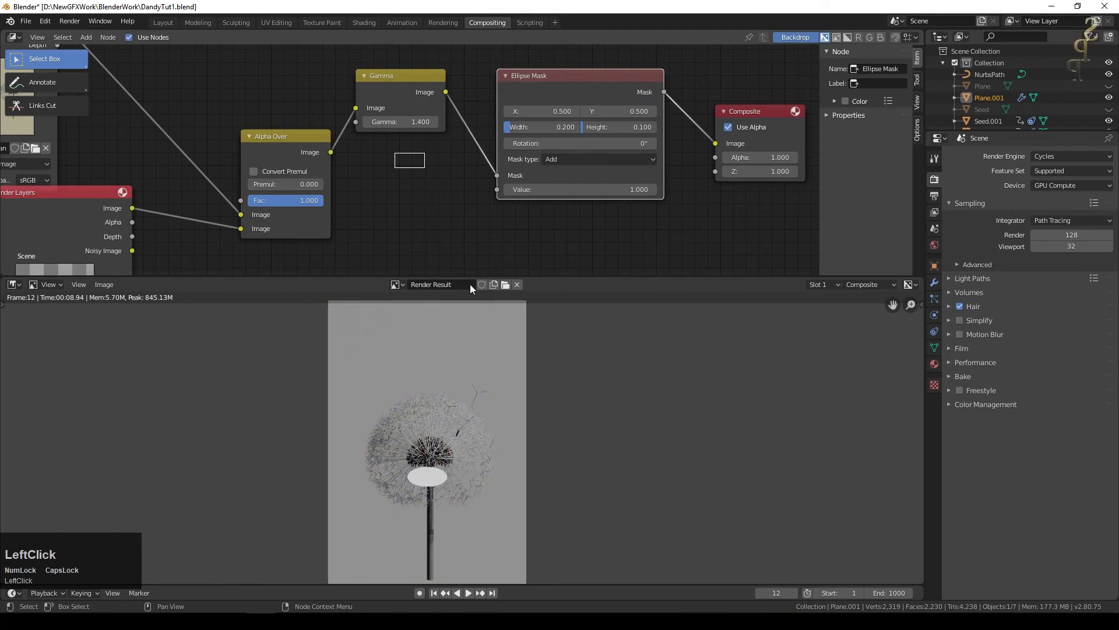
left_click_drag(542, 126, 685, 128)
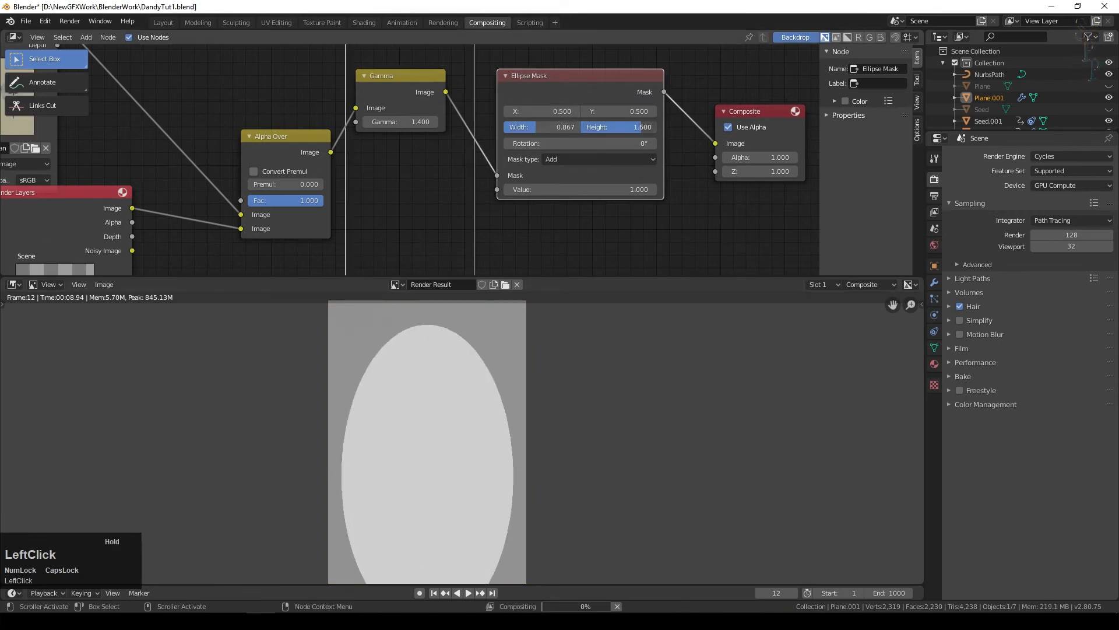
scroll(470, 380, "down", 3)
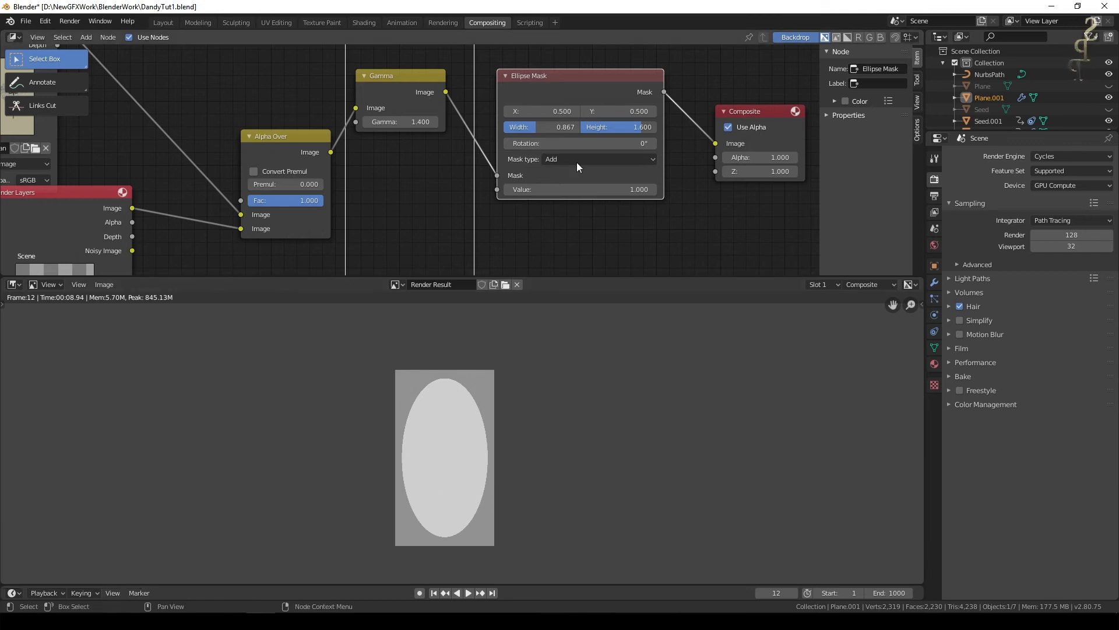
Reconnect Gamma's Image output directly to Composite and move the Ellipse Mask node above the main node chain
left_click_drag(446, 92, 715, 143)
middle_click_drag(662, 222, 634, 274, "shift")
left_click_drag(530, 126, 527, 227)
left_click_drag(466, 102, 510, 162)
middle_click_drag(522, 177, 541, 271, "shift")
left_click_drag(571, 91, 477, 52)
Insert a Mix node between the Gamma and Composite nodes
left_click(87, 36)
left_click(108, 91)
left_click(210, 192)
left_click(607, 198)
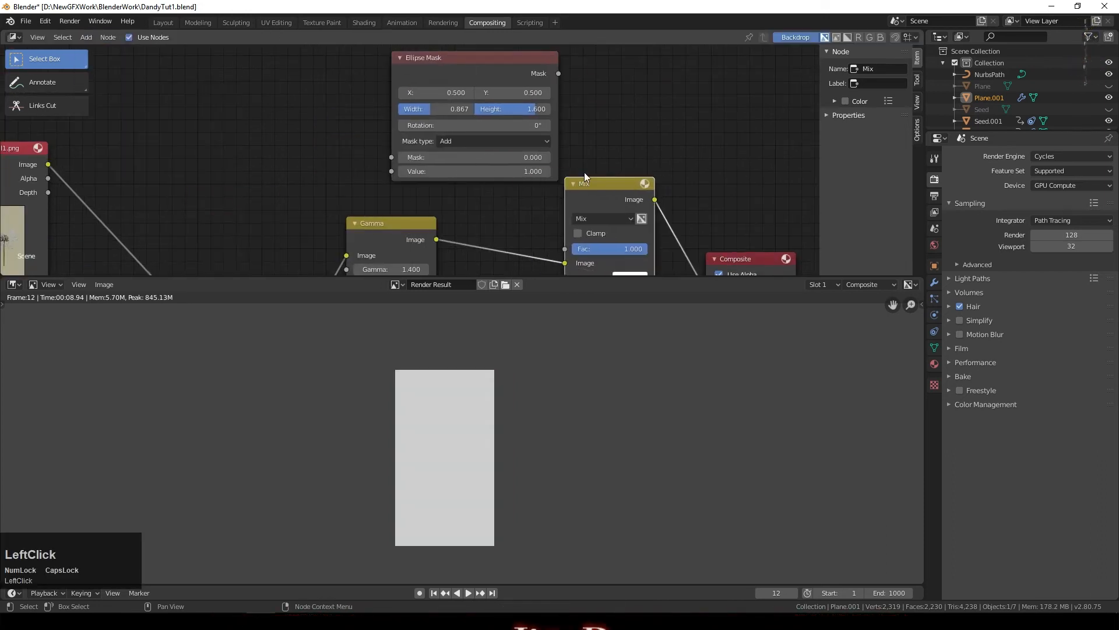
Feed Gamma into the Mix node's second Image input and connect the Ellipse Mask output to its Fac input
scroll(512, 182, "down", 3)
left_click(523, 180)
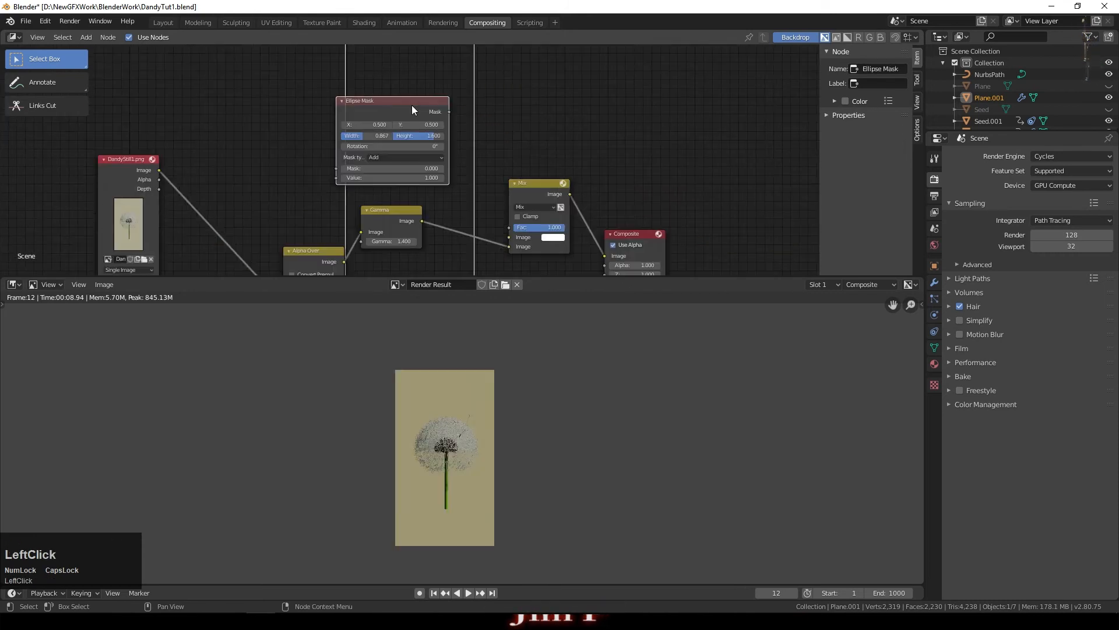
left_click_drag(411, 109, 511, 229)
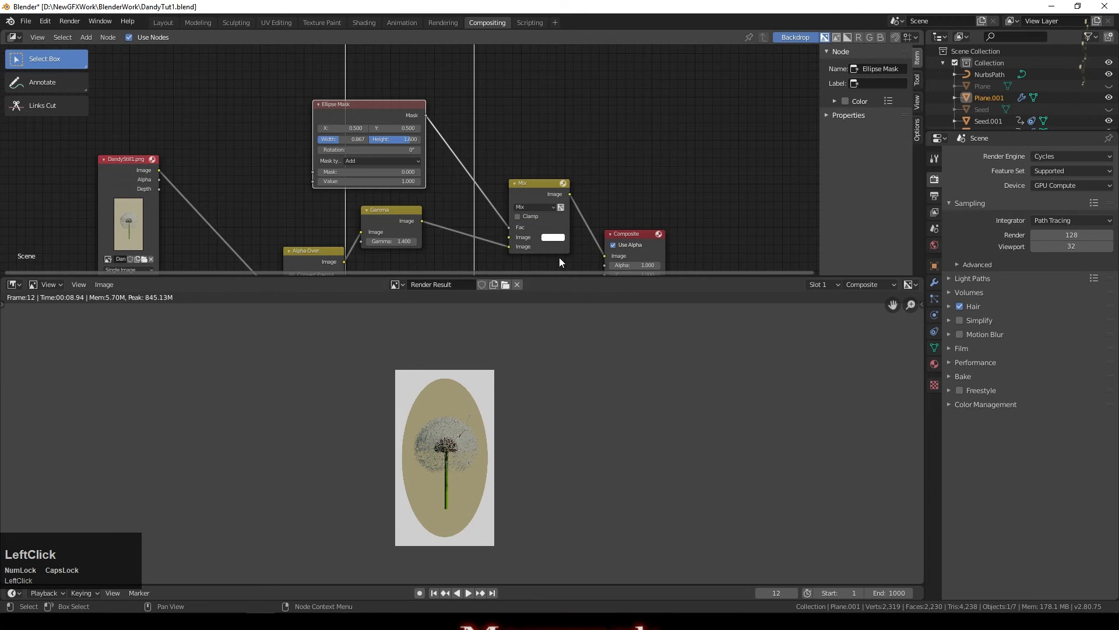
left_click_drag(357, 105, 388, 93)
Make room beside the Ellipse Mask and insert a Blur node on its link to the Mix node's Fac input
left_click_drag(345, 62, 268, 50)
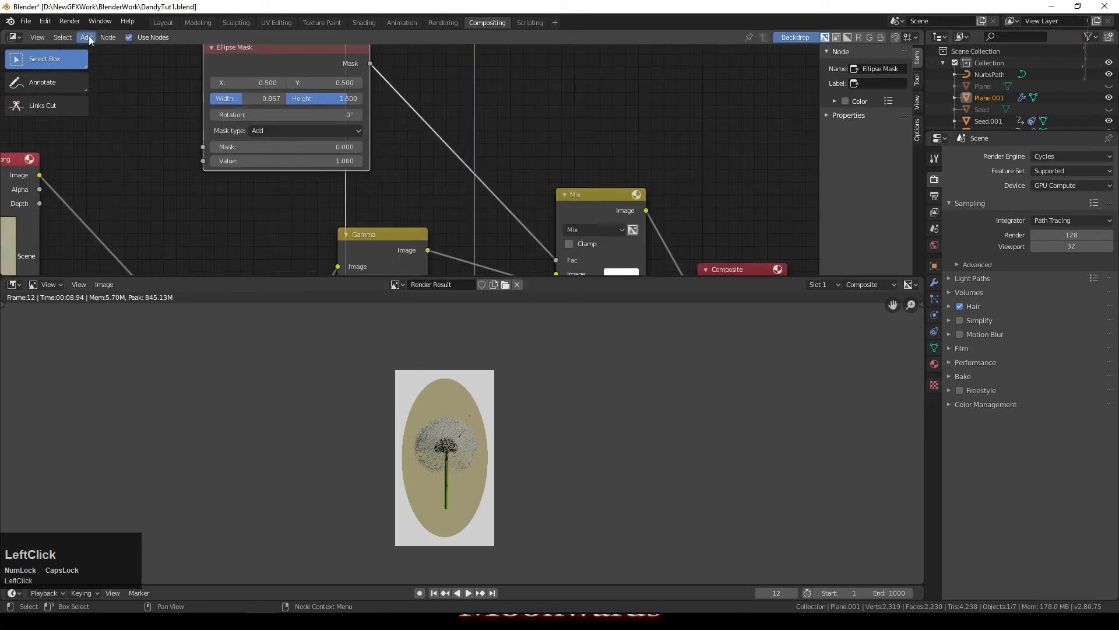
left_click(87, 36)
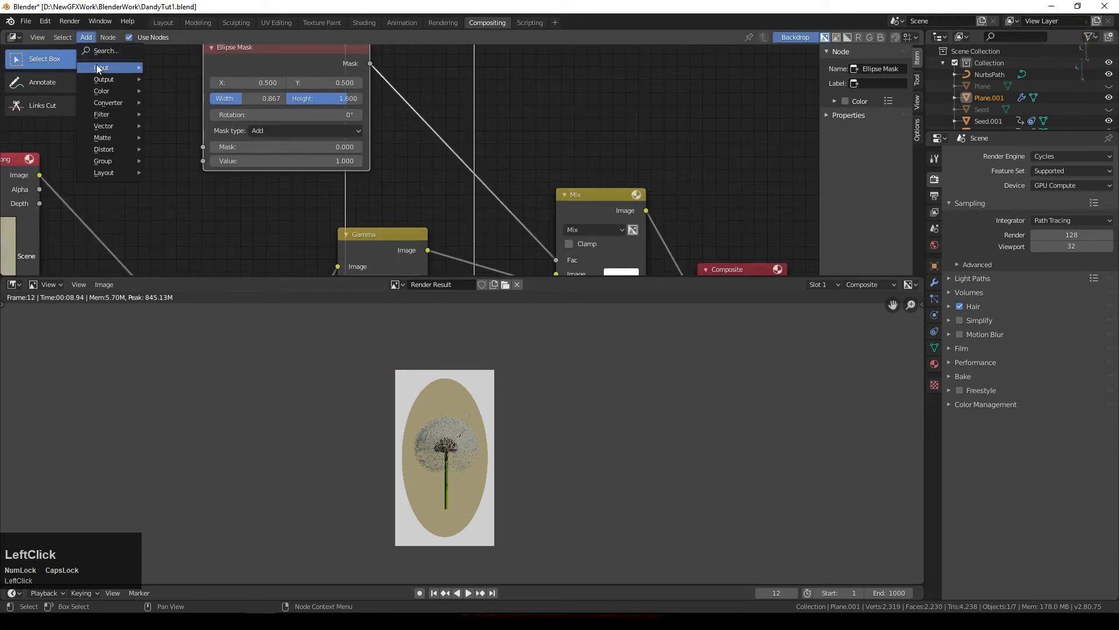
mouse_move(114, 115)
left_click(190, 125)
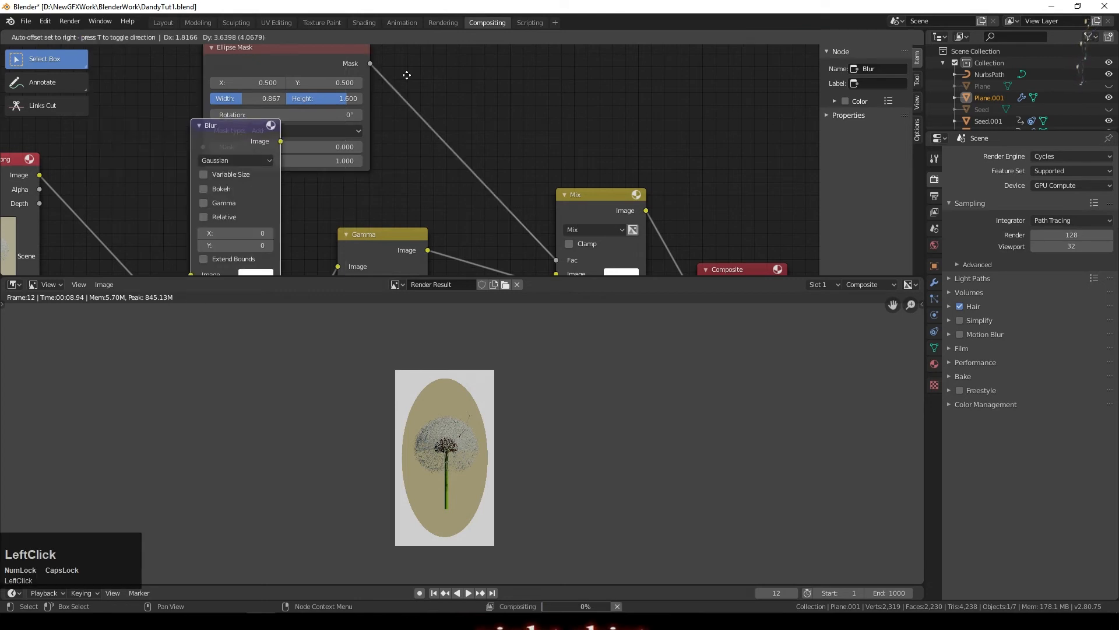
left_click(471, 60)
Configure the Blur node as Fast Gaussian with Relative sizing and X aspect correction
left_click(471, 61)
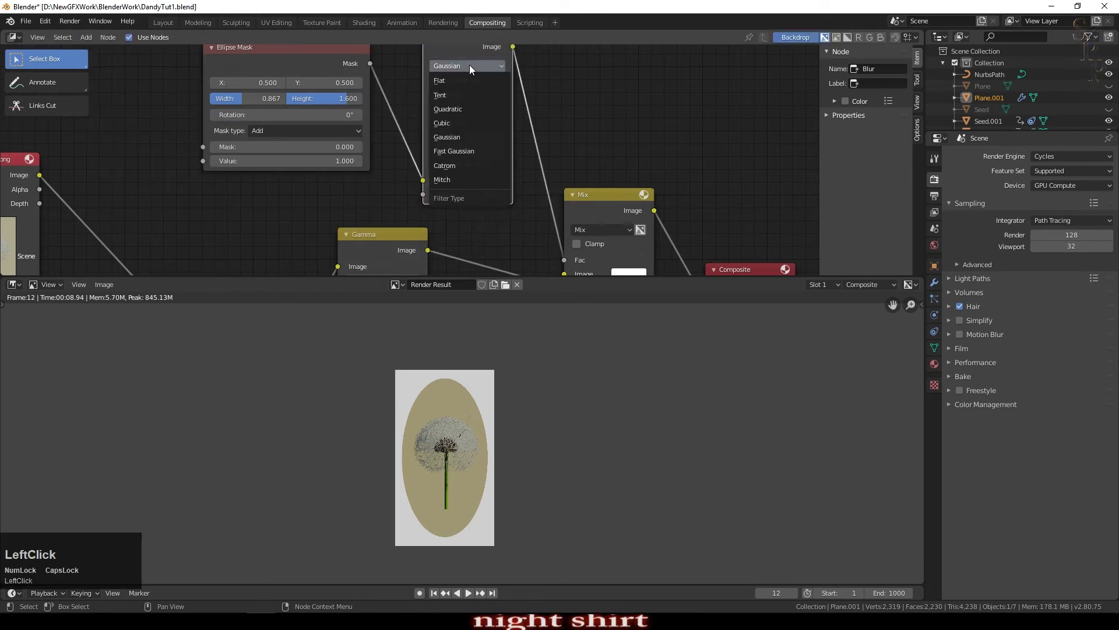
left_click(477, 136)
left_click(434, 81)
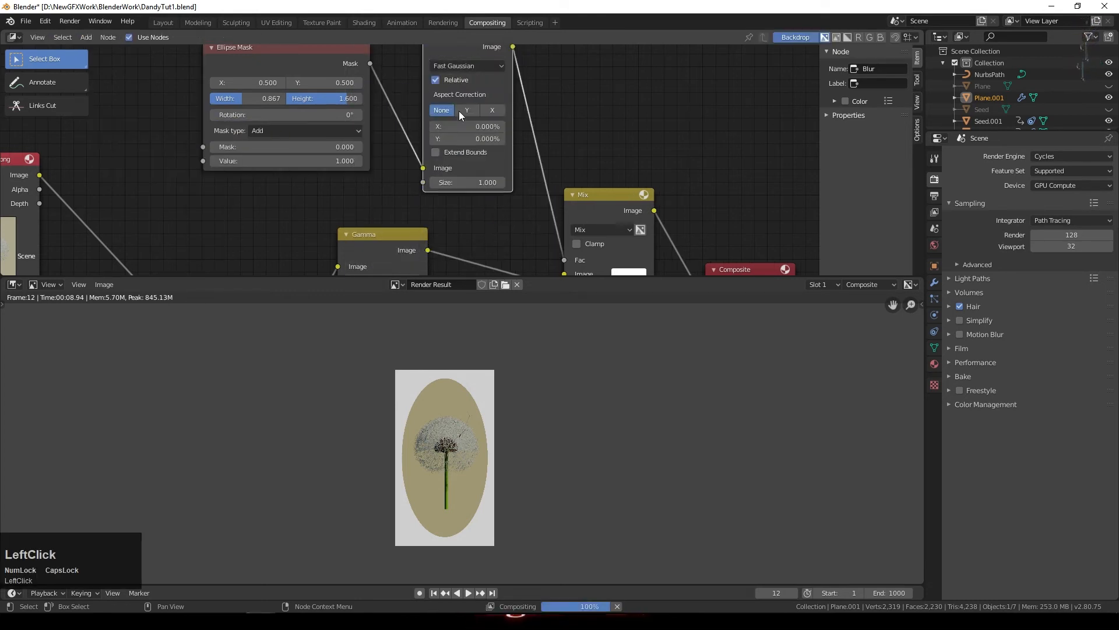
left_click(497, 111)
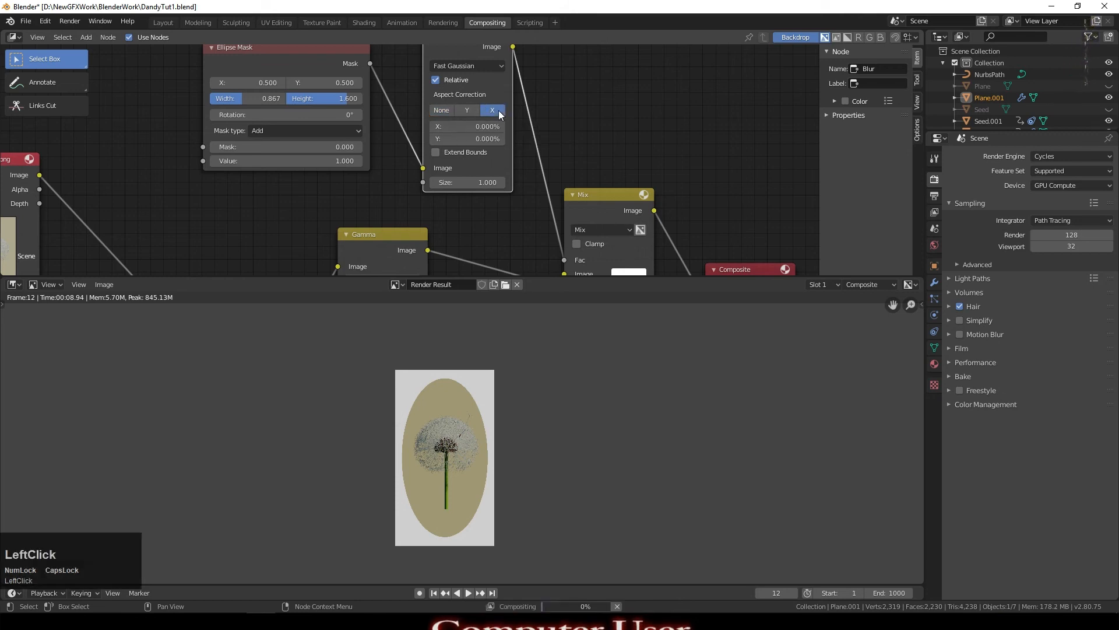
Set the Blur node's relative X size to 5%
left_click(458, 126)
type("5")
key("Return")
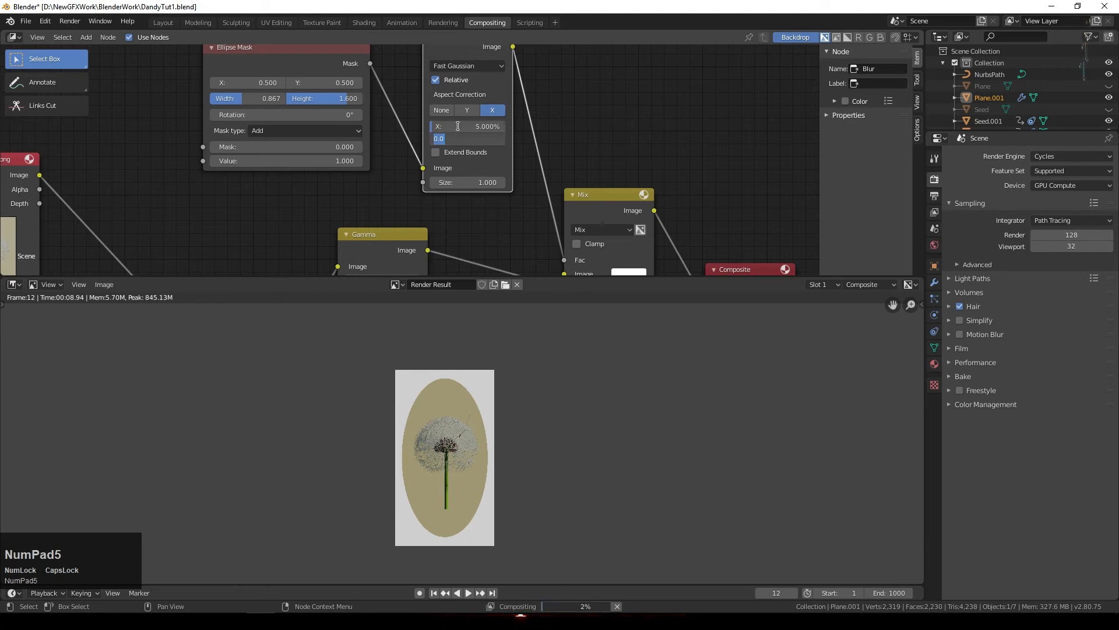
Set the Blur node's relative X and Y sizes to 15%
left_click(460, 126)
type("15")
key("Tab")
type("15")
key("Return")
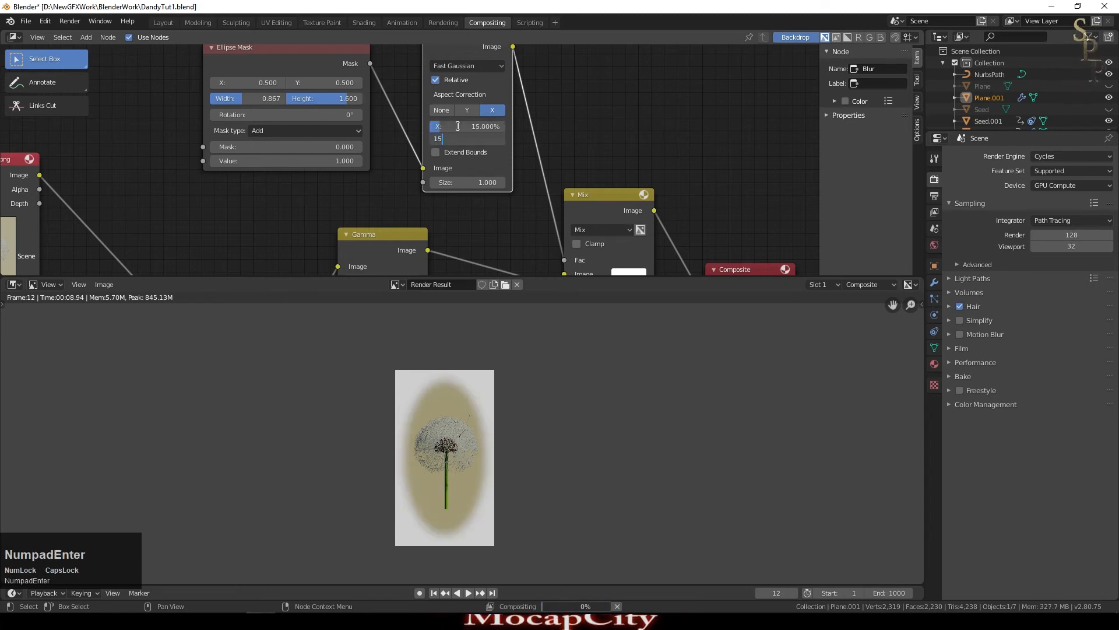
Enlarge the Ellipse Mask to width 1.000 and height 1.750, and inspect the resulting soft vignette around the dandelion
left_click(254, 95)
type("1")
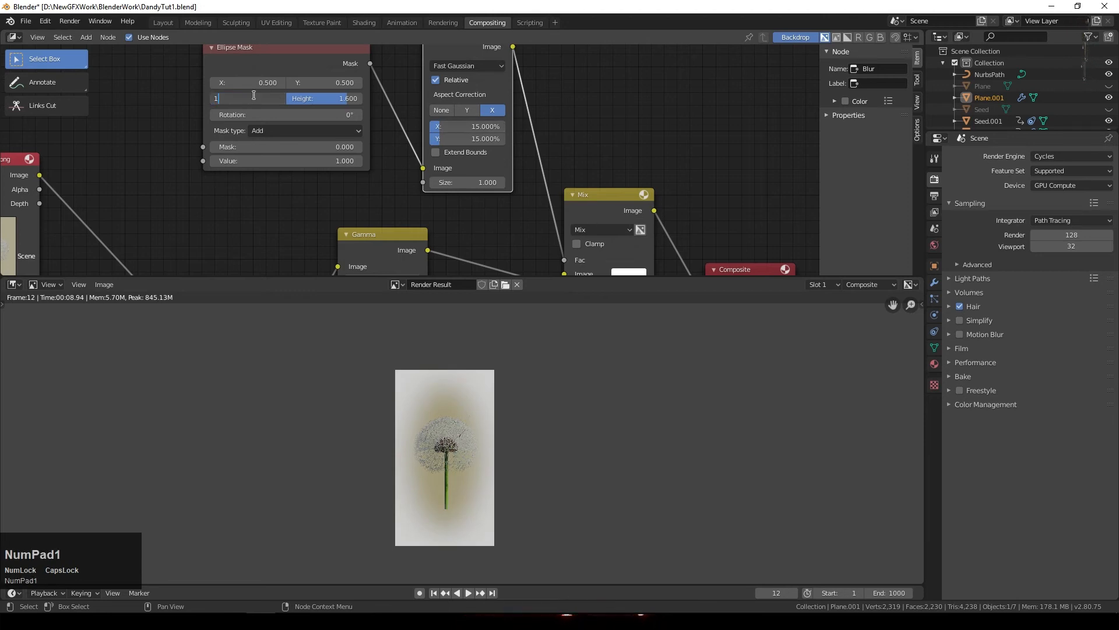
key("Tab")
type("1.")
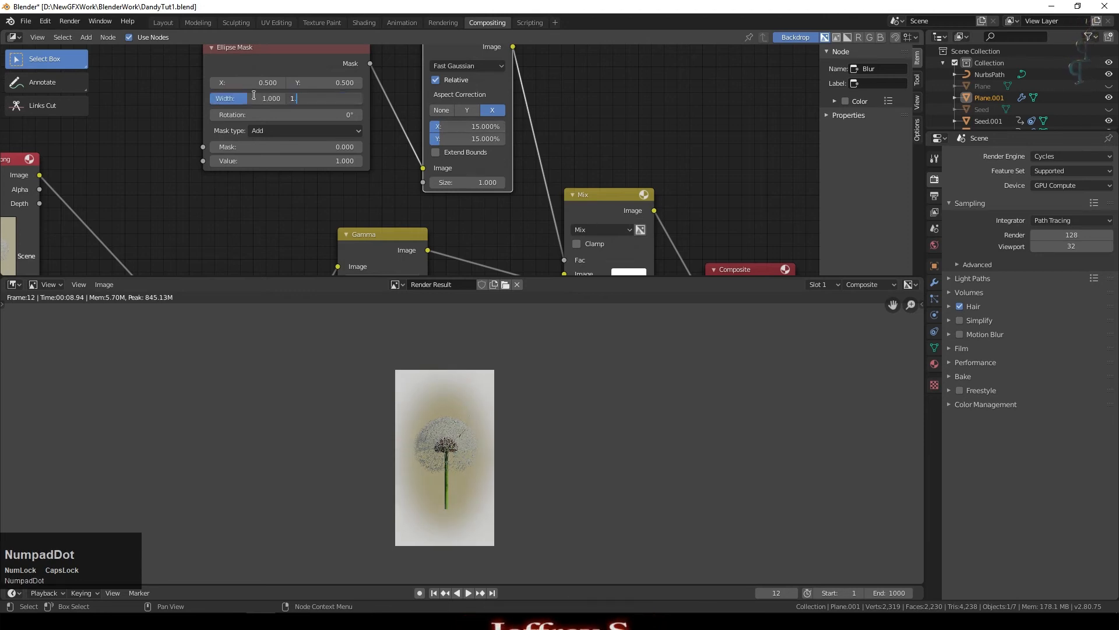
type("75")
key("KP_Enter")
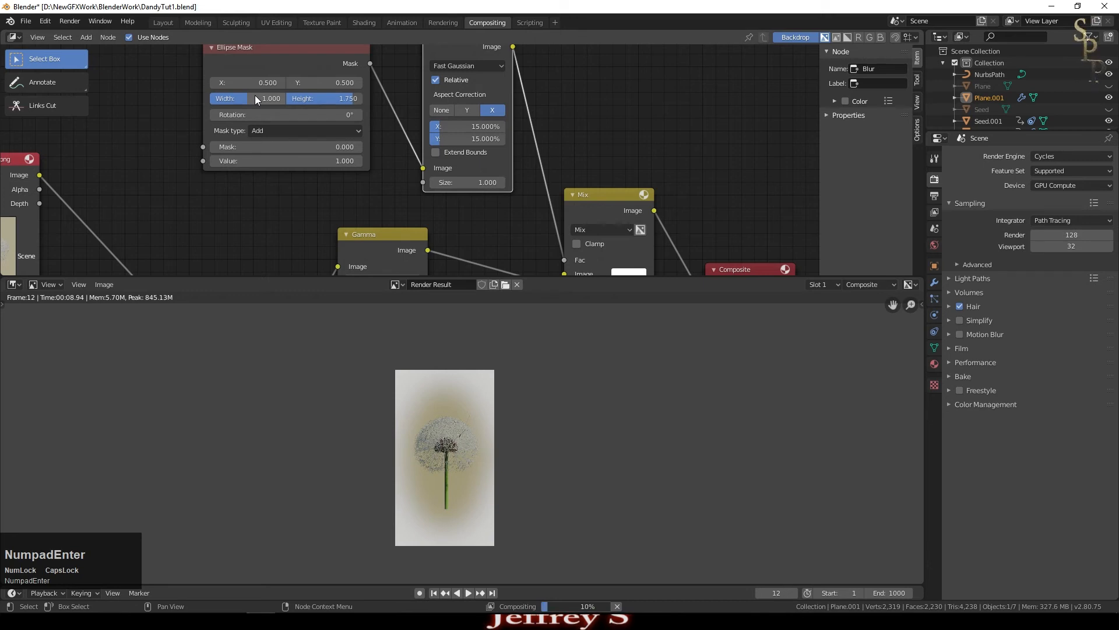
scroll(431, 335, "up", 4)
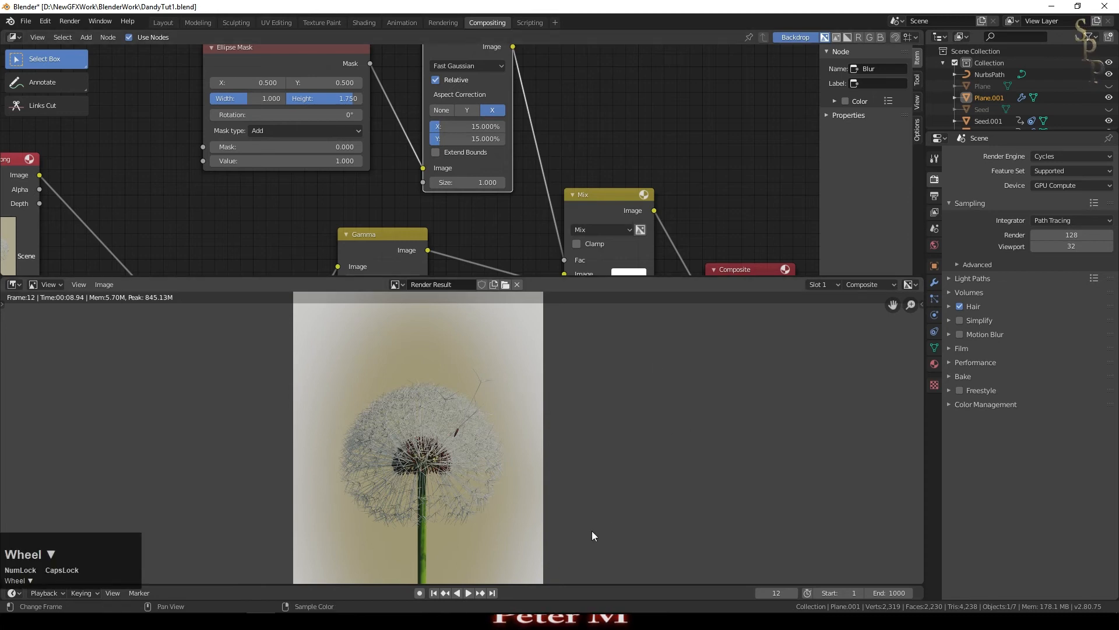
middle_click_drag(607, 463, 587, 396, "shift")
scroll(707, 122, "down", 2)
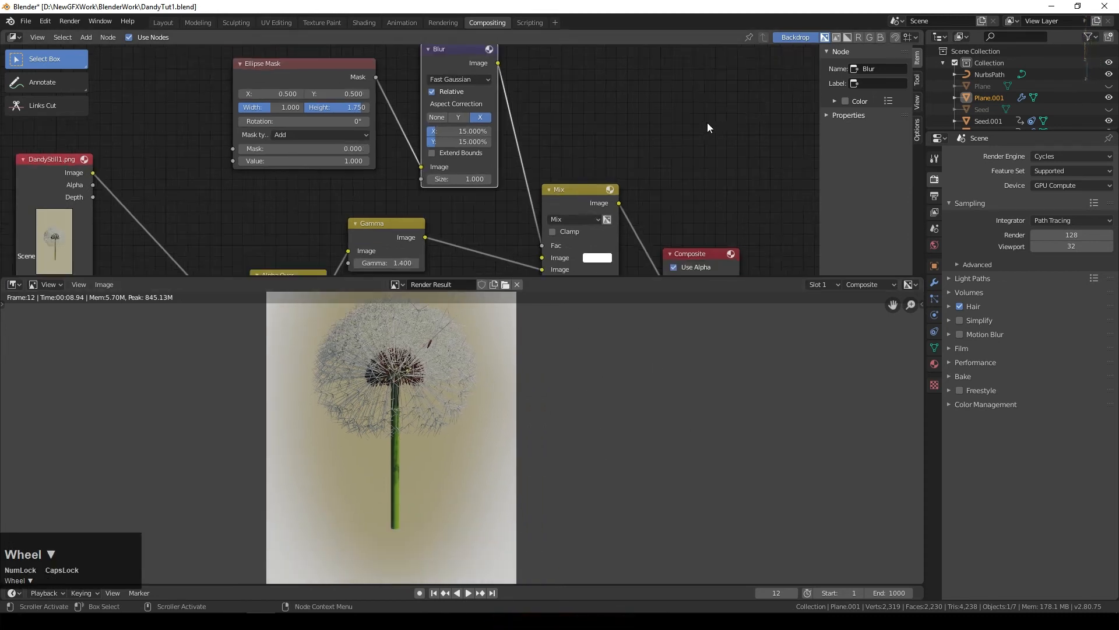
scroll(555, 402, "down", 3)
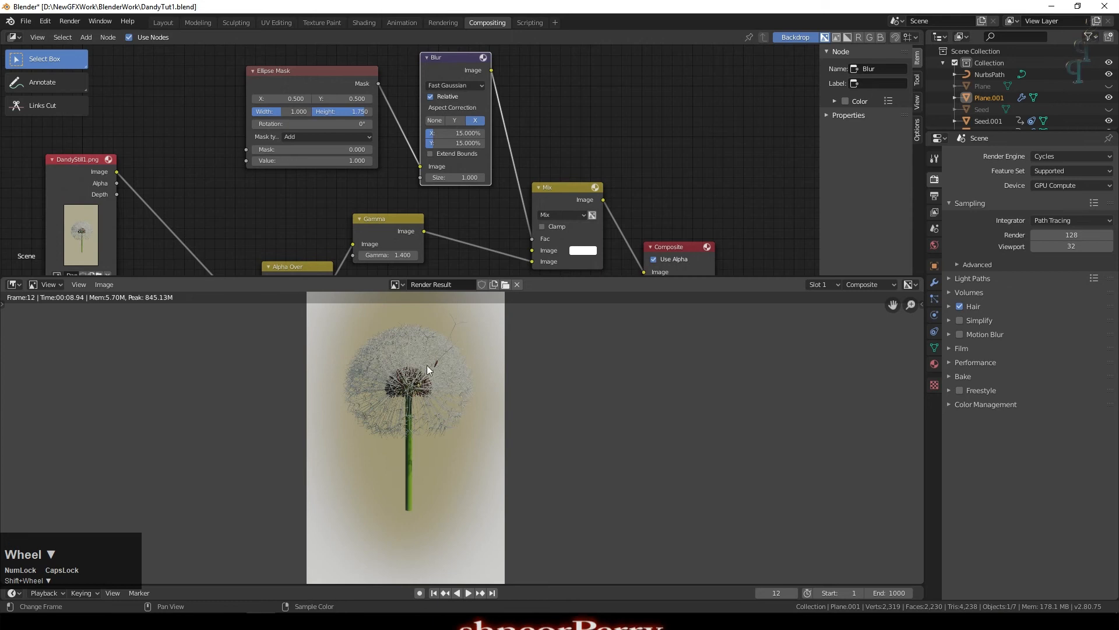
scroll(553, 370, "up", 3)
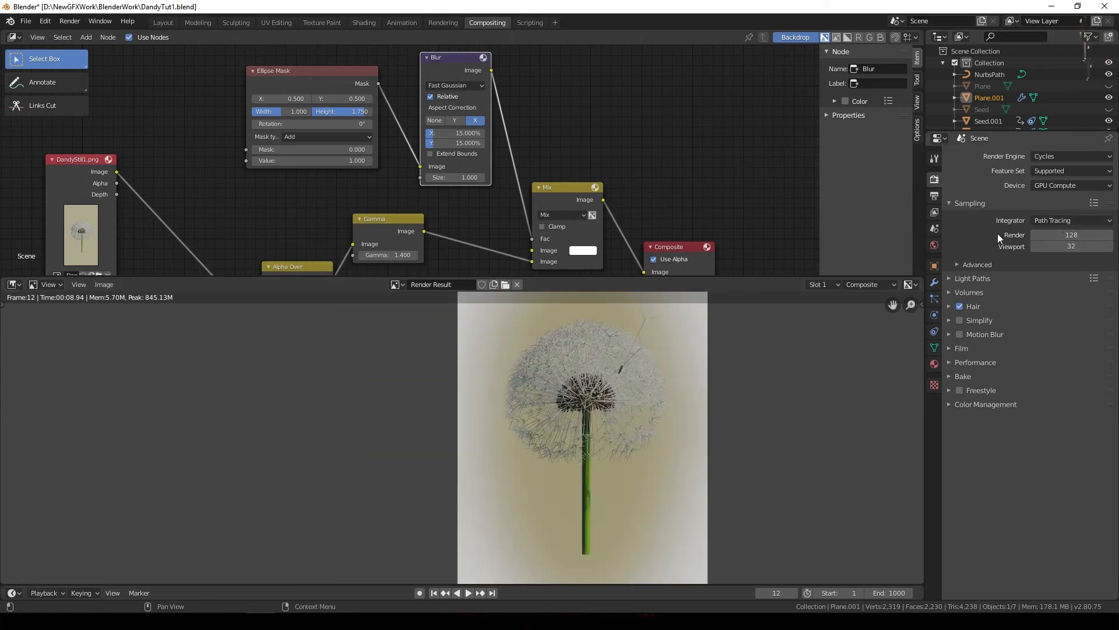
In the Layout workspace, hide the holdout plane Plane.001, the NurbsPath and the SeedHead from the viewport
scroll(689, 303, "down", 2)
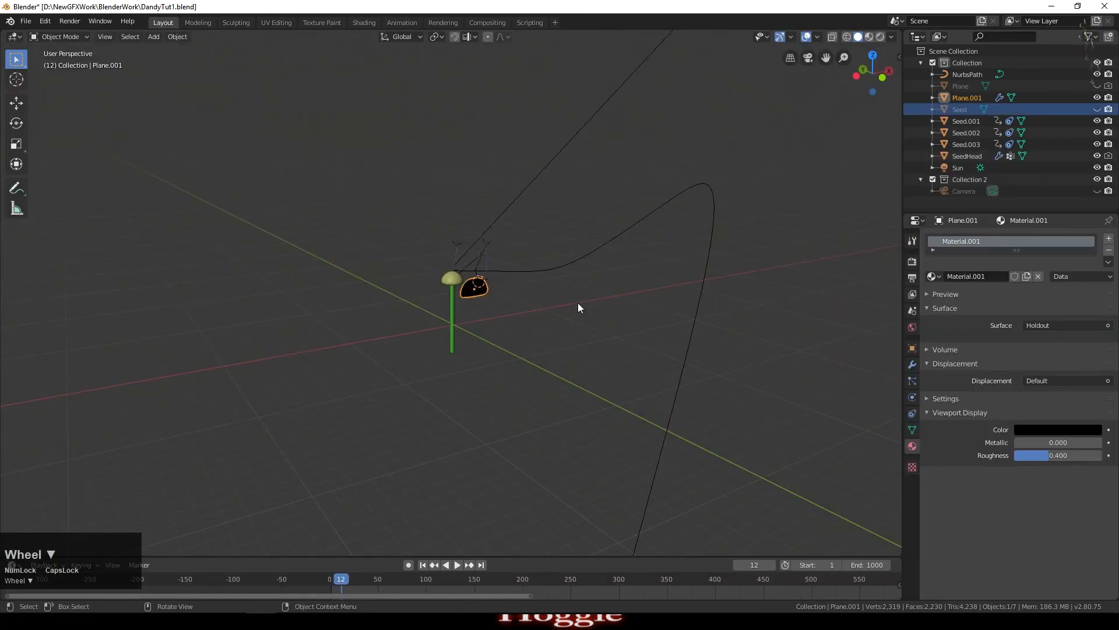
left_click(1115, 136)
left_click(1097, 97)
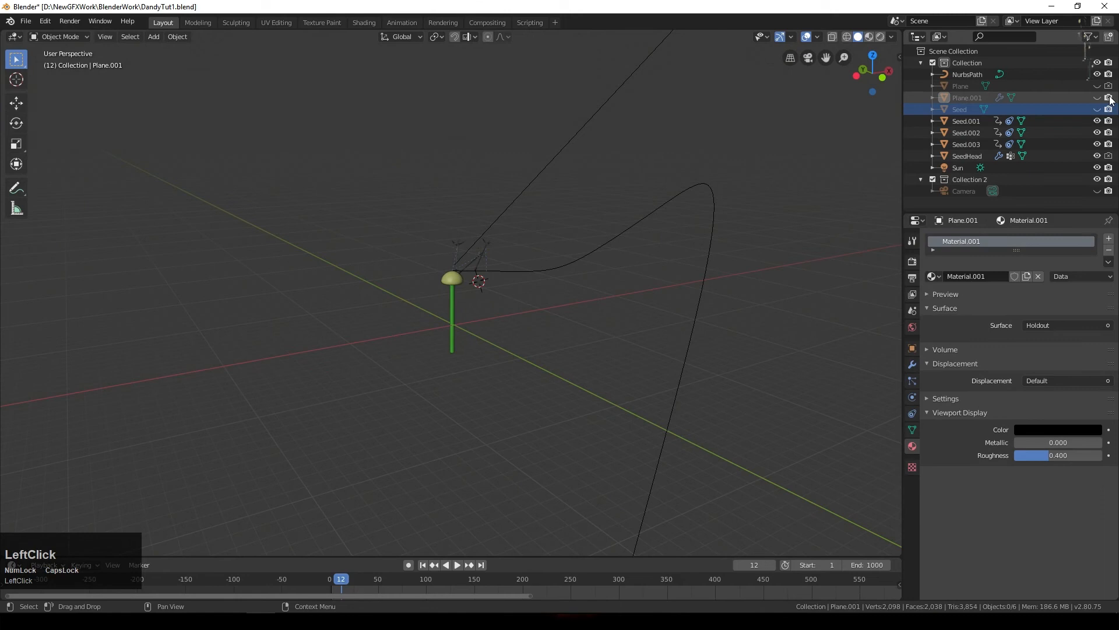
left_click(622, 238)
left_click(1098, 74)
scroll(610, 202, "up", 2)
left_click(453, 272)
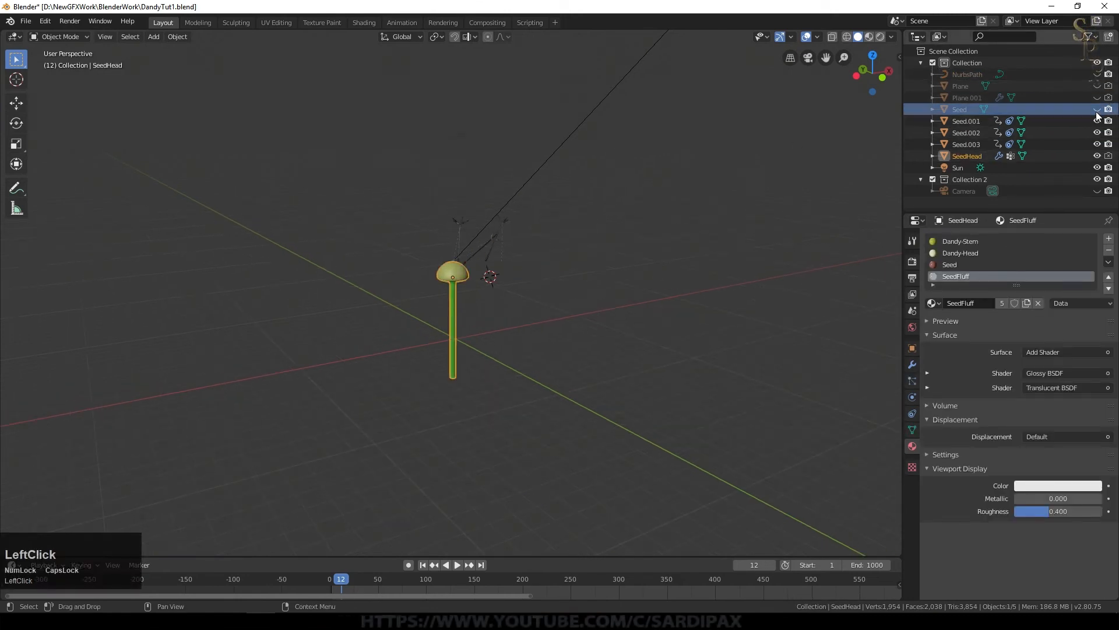
left_click(1097, 156)
scroll(757, 165, "up", 3)
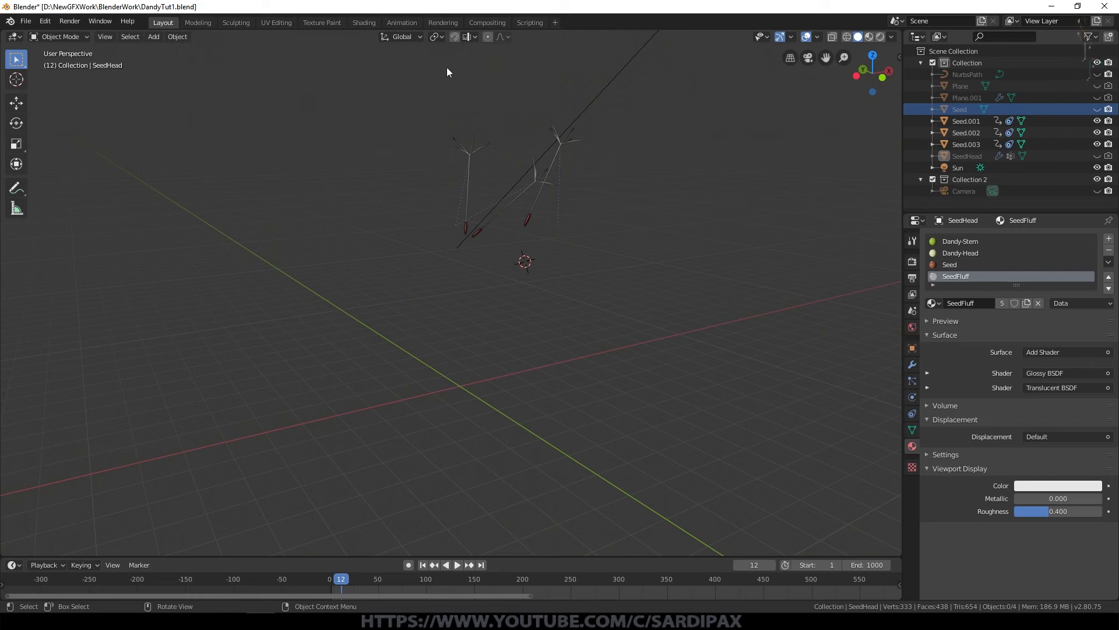
Unhide the Camera in Collection 2 and look at the seeds through it
scroll(563, 251, "down", 1)
left_click(1097, 190)
scroll(567, 244, "down", 2)
key("KP_0")
scroll(561, 242, "down", 1)
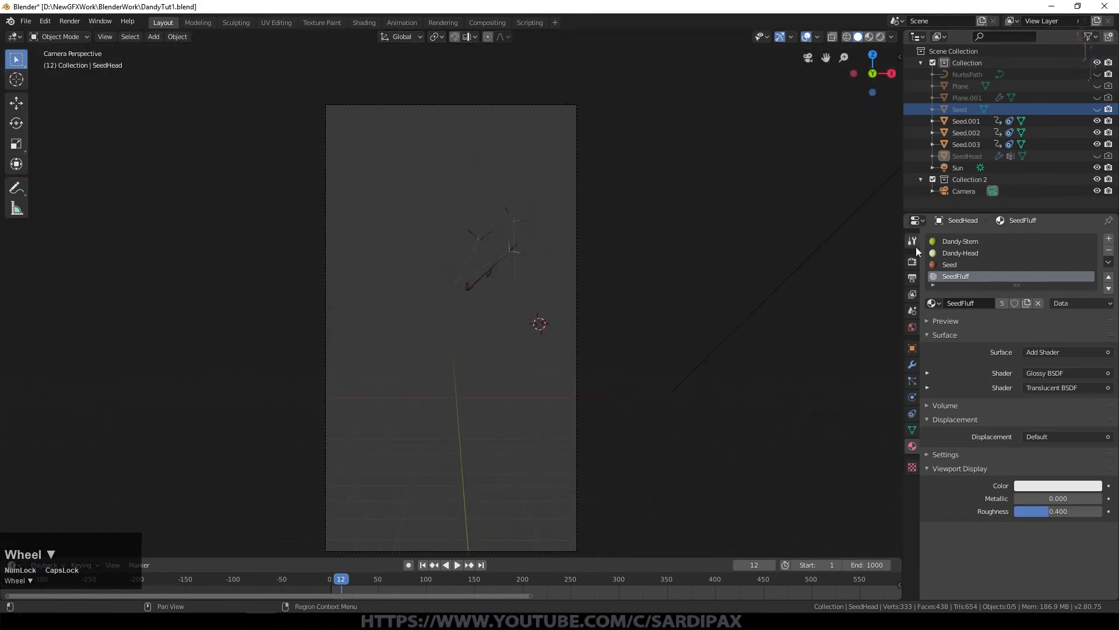
Set the output resolution to 1920 by 1080 px
left_click(914, 263)
scroll(1016, 304, "up", 6)
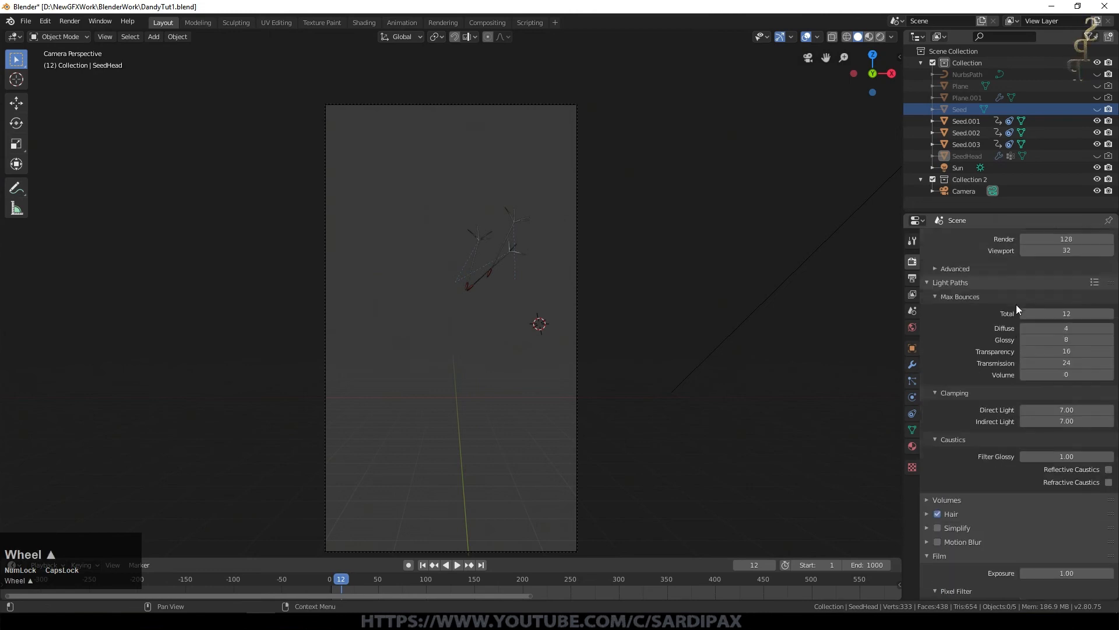
left_click(914, 278)
left_click(1074, 253)
type("1920")
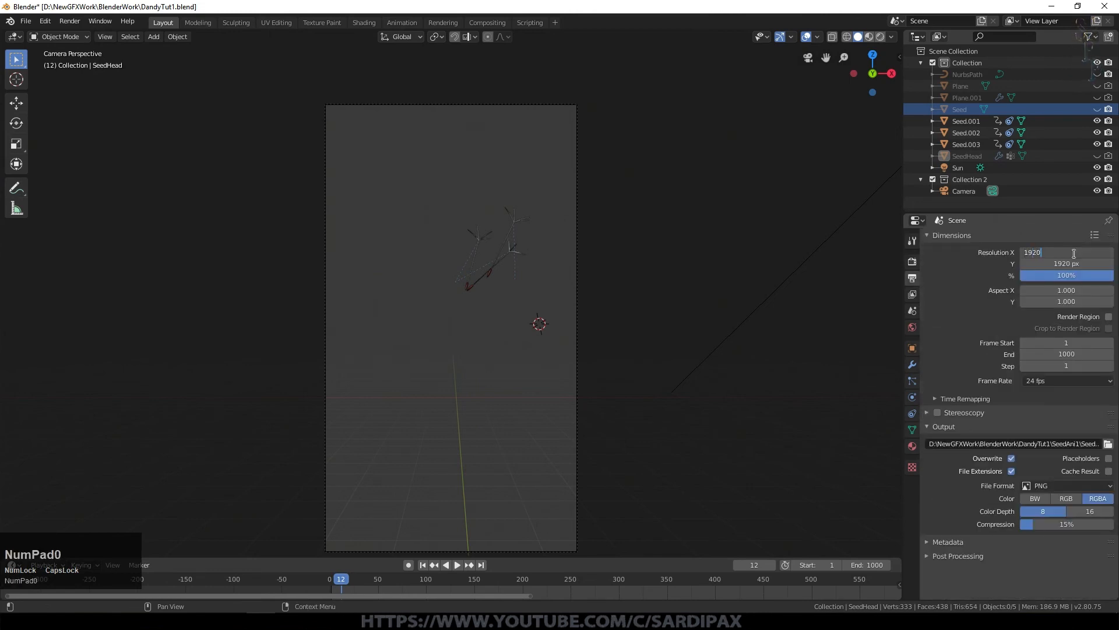
key("Tab")
type("108")
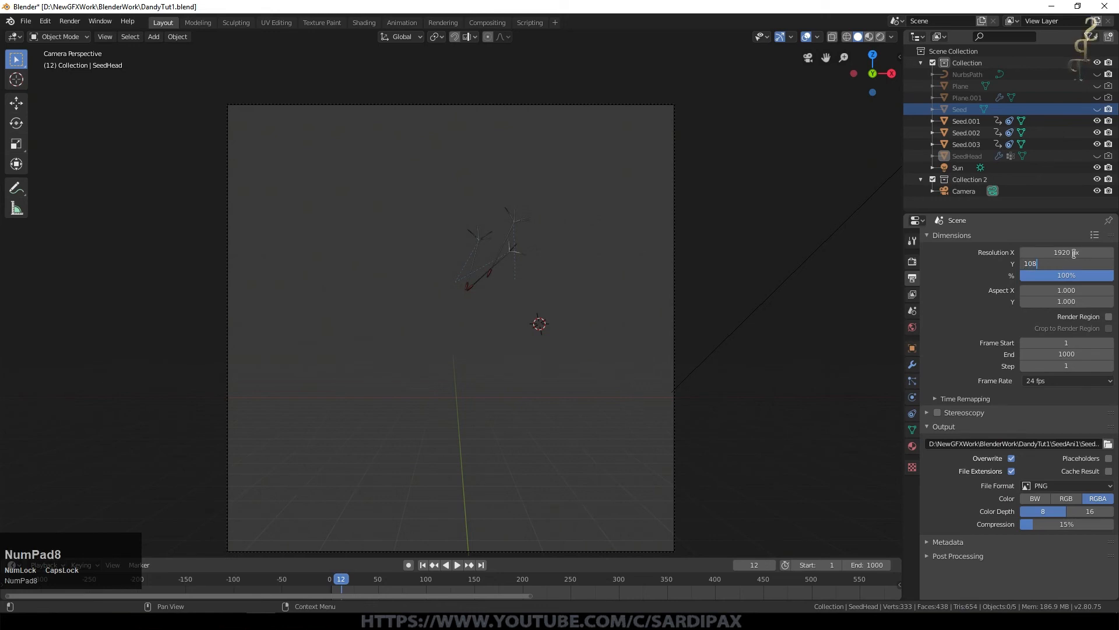
type("0")
key("Return")
Add a plane at the 3D cursor and rotate it 90° about the X axis
key("shift+a")
mouse_move(429, 317)
left_click(477, 320)
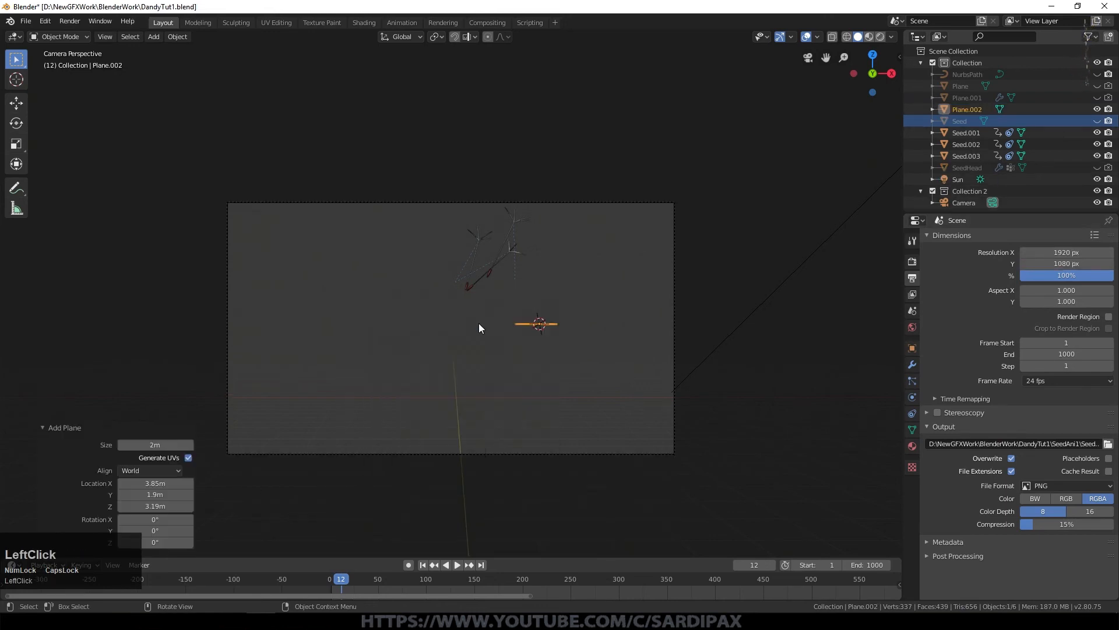
key("r")
type("x")
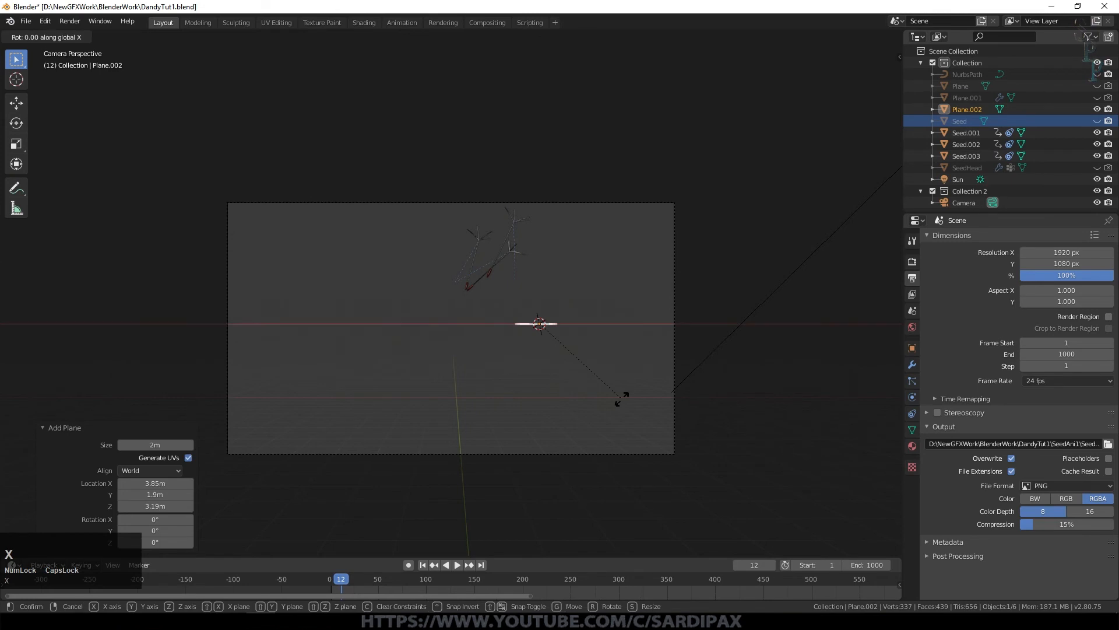
type("90")
key("Return")
Enlarge the upright plane, then narrow it along X by a factor of about 0.648
key("s")
left_click(815, 418)
key("s")
key("x")
left_click(699, 358)
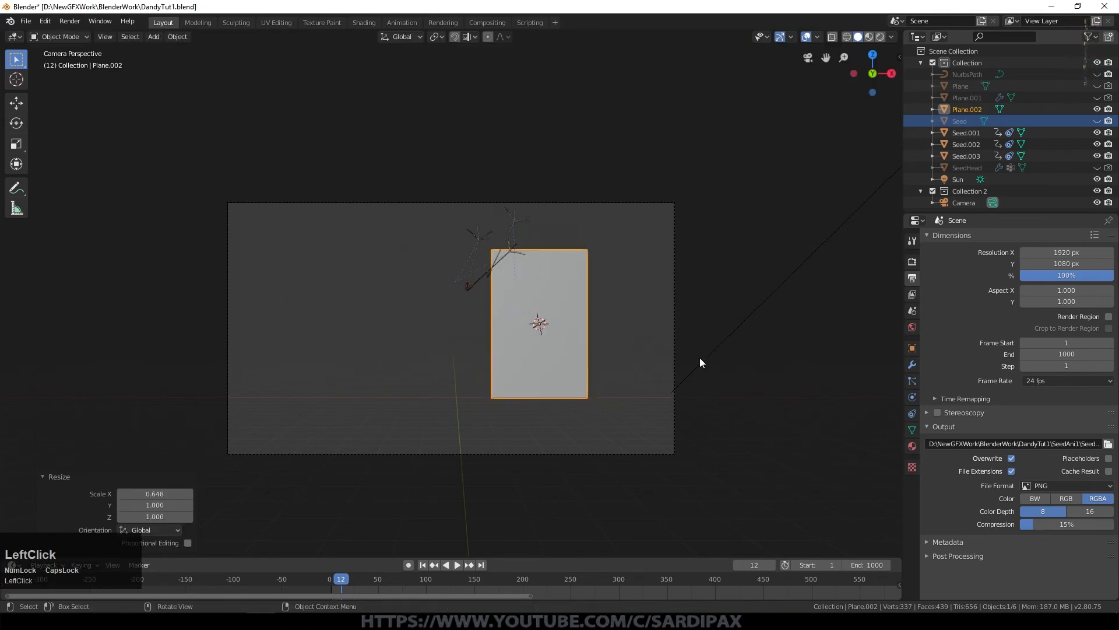
Enlarge the upright plane uniformly by a factor of about 1.594 and move it about -12.4 m along Y
key("g")
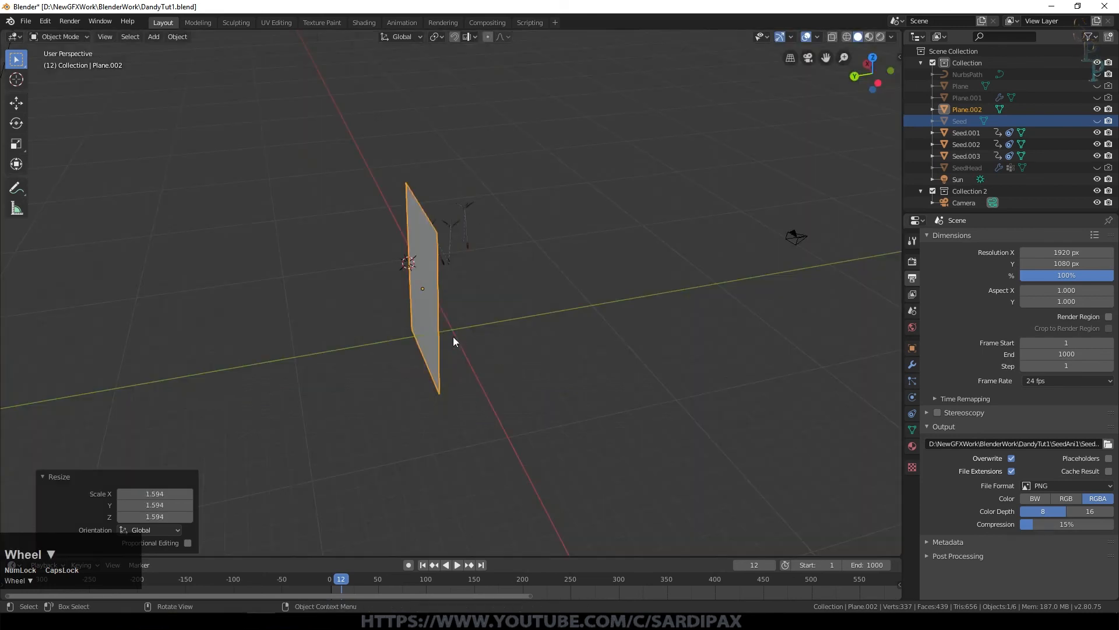
key("g")
key("y")
left_click(603, 310)
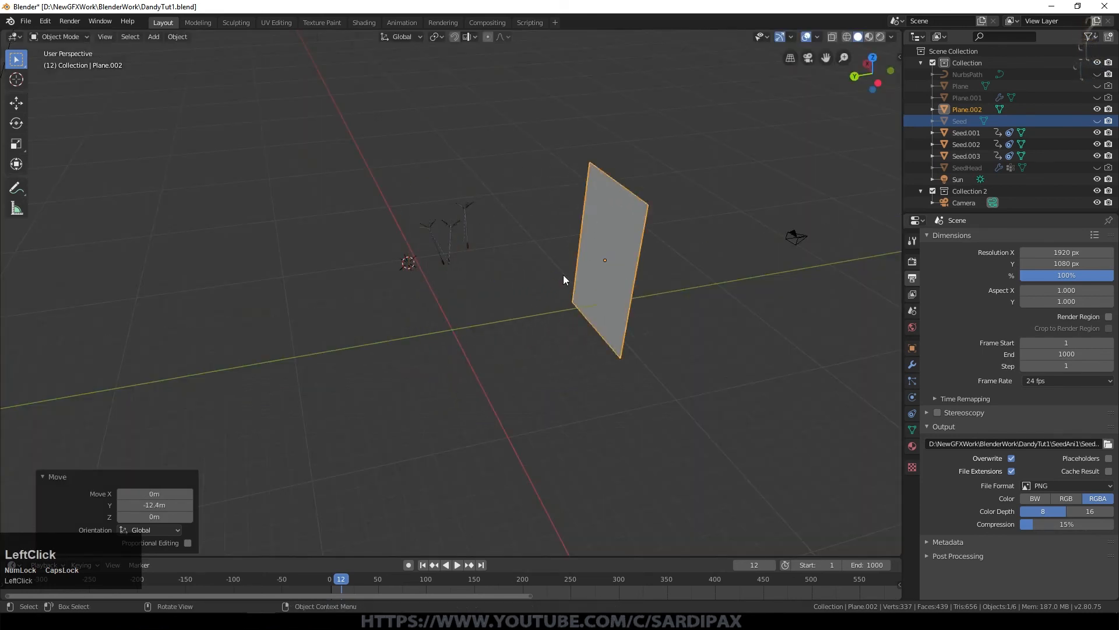
Look through the camera, select it and move it back 33 m along Z, away from the plane
key("KP_0")
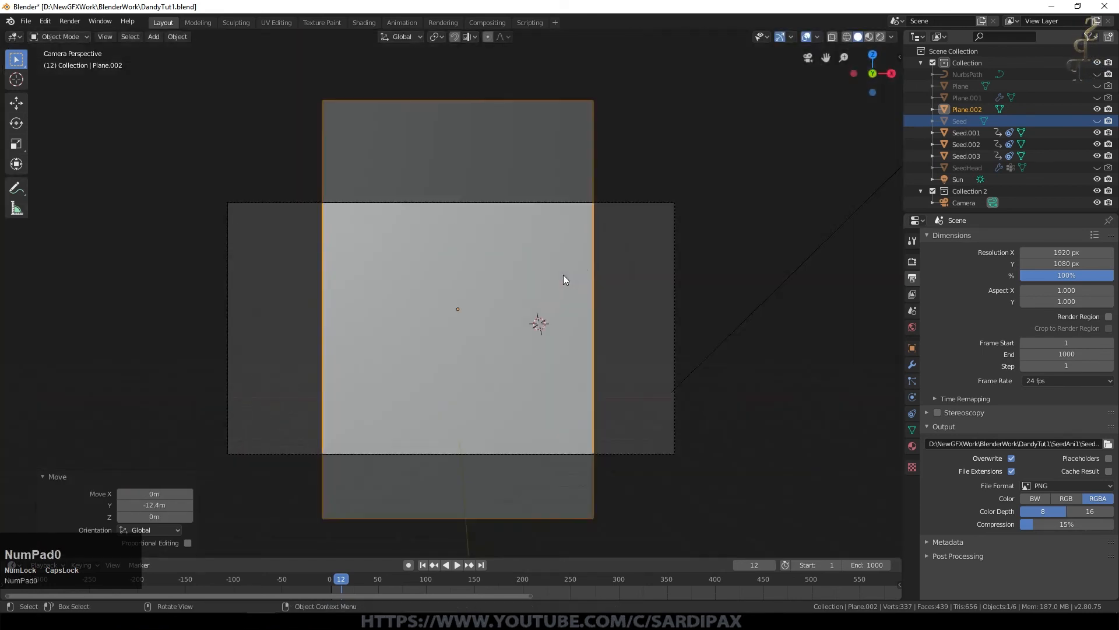
left_click(624, 454)
key("g")
key("z")
left_click(596, 127)
scroll(525, 170, "up", 3)
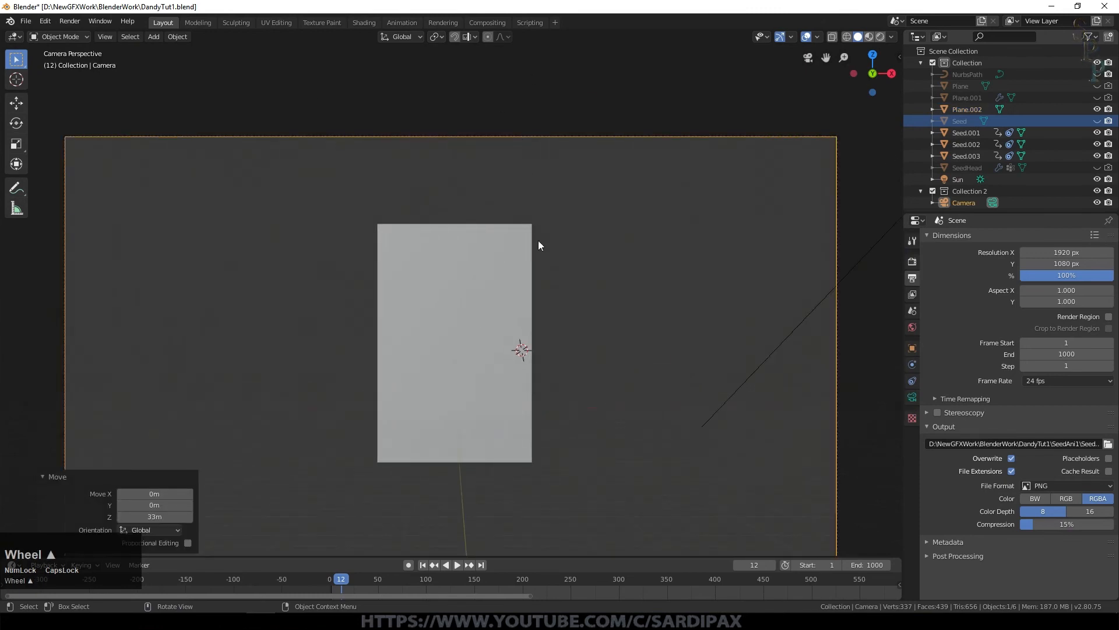
Inset the upright plane's face by about 0.134 m and narrow the inner face slightly along X
left_click(532, 246)
key("Tab")
key("i")
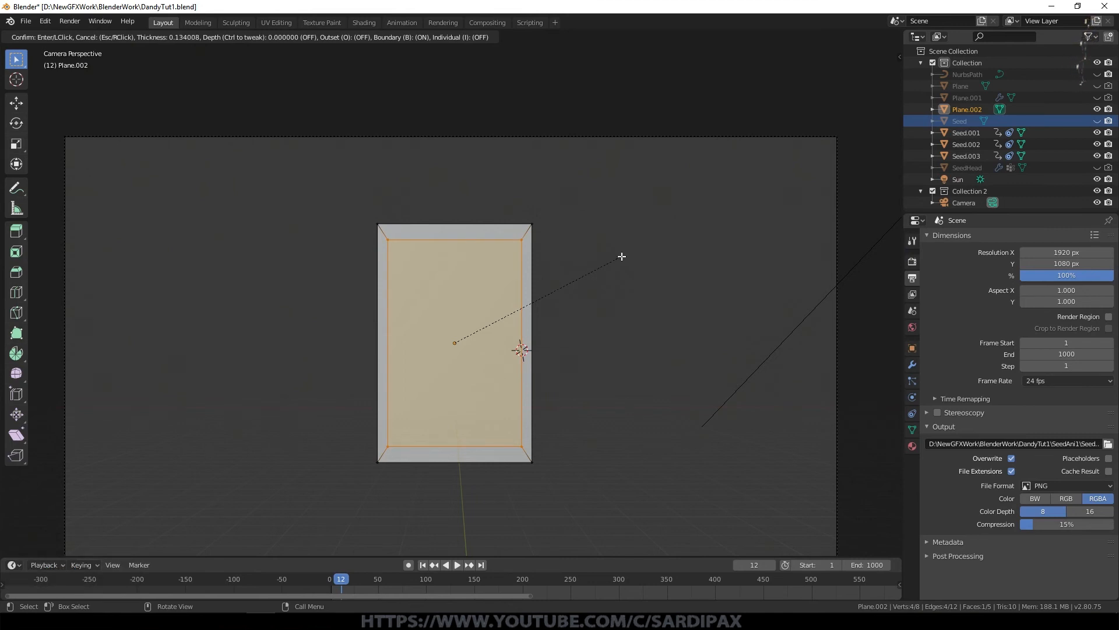
left_click(622, 256)
scroll(585, 208, "up", 3)
scroll(611, 272, "down", 1)
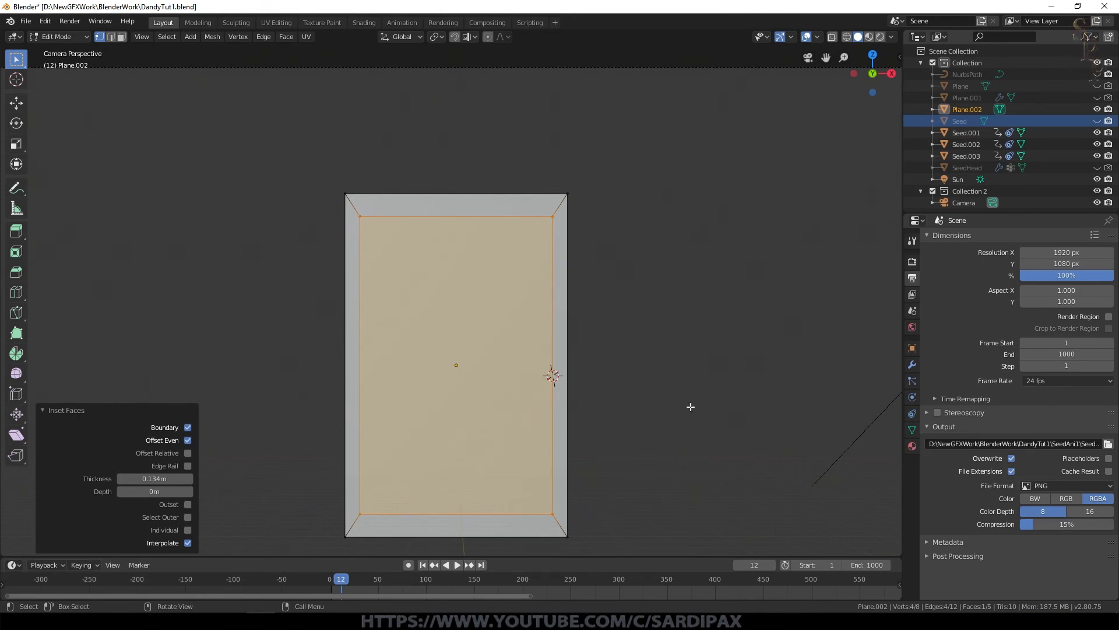
key("s")
key("x")
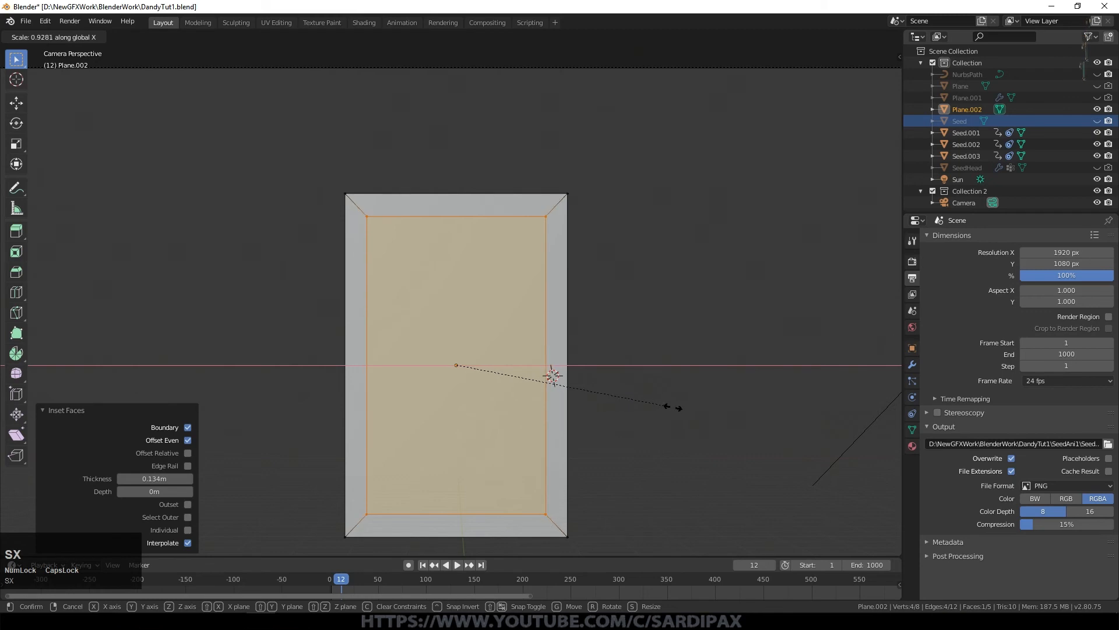
left_click(663, 407)
Select the four border faces around the inner face and extrude them about -0.4 m along Y
left_click(405, 531, "alt")
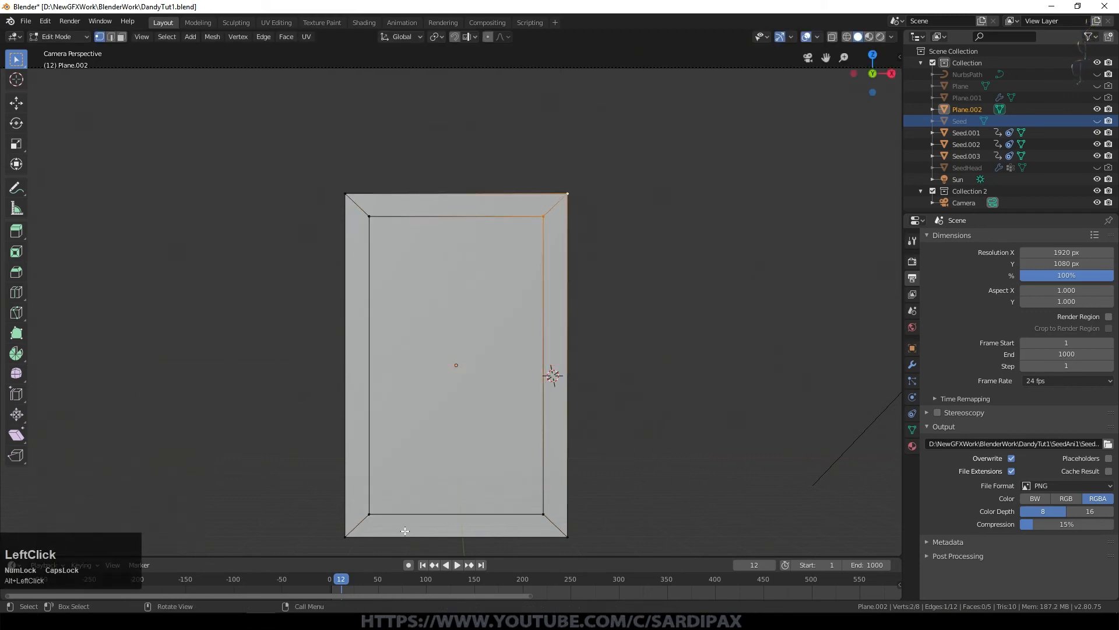
left_click(443, 205)
left_click(362, 245, "shift")
left_click(555, 262, "shift")
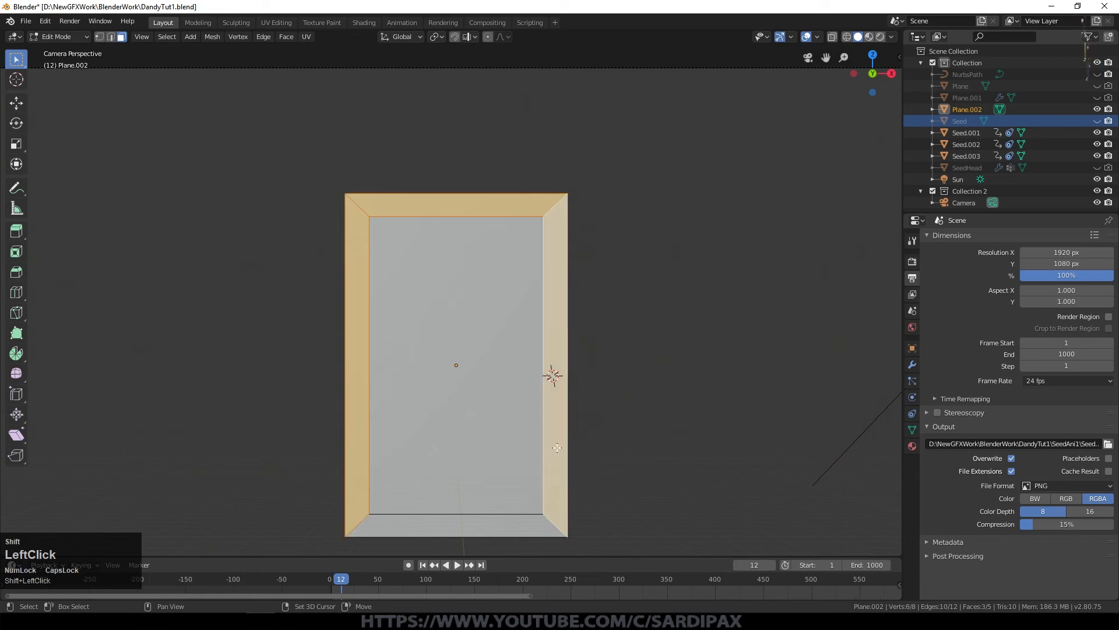
left_click(506, 517, "shift")
middle_click_drag(487, 452, 562, 333)
key("KP_Decimal")
key("e")
left_click(574, 319)
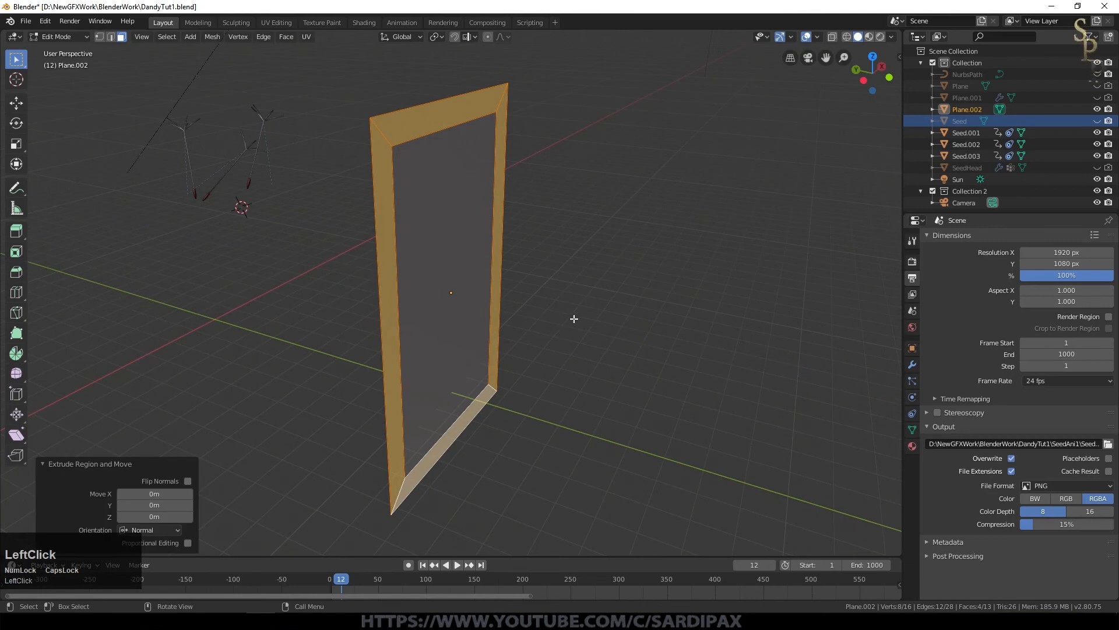
key("g")
key("y")
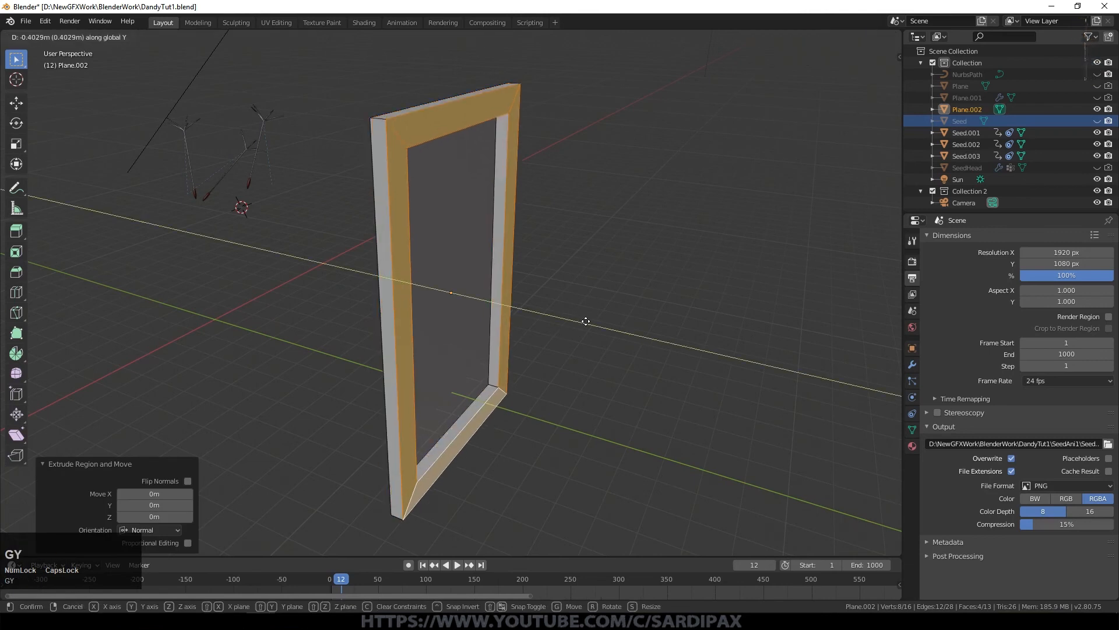
left_click(586, 321)
Add a centred loop cut around the frame's front faces and move it about -0.131 m along Y
key("alt+a")
key("ctrl+r")
left_click(399, 129)
left_click(399, 129)
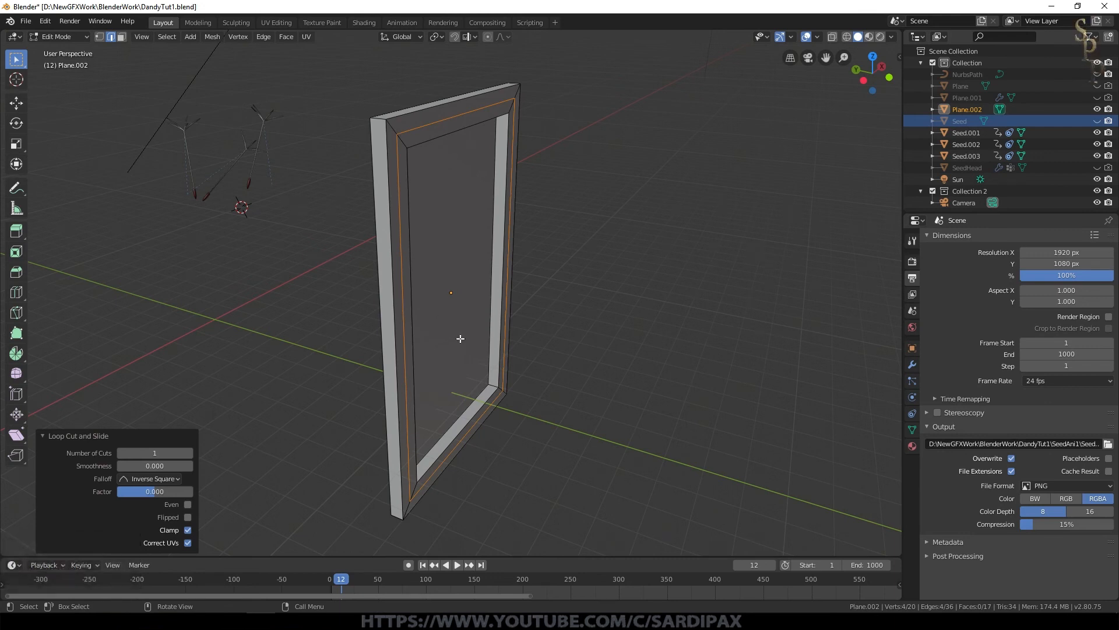
key("g")
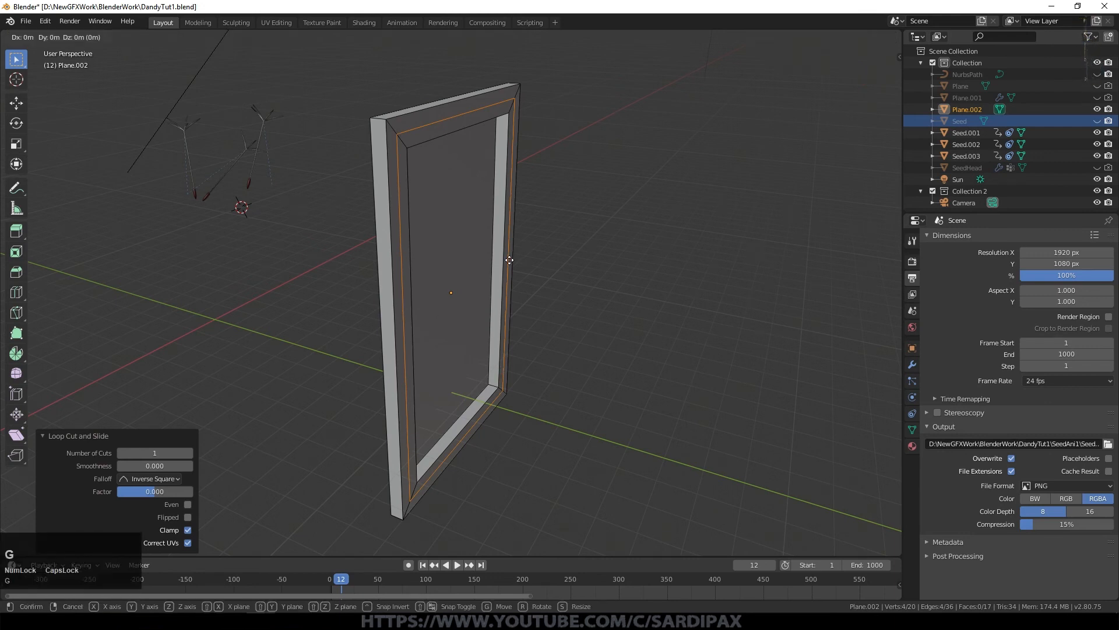
key("y")
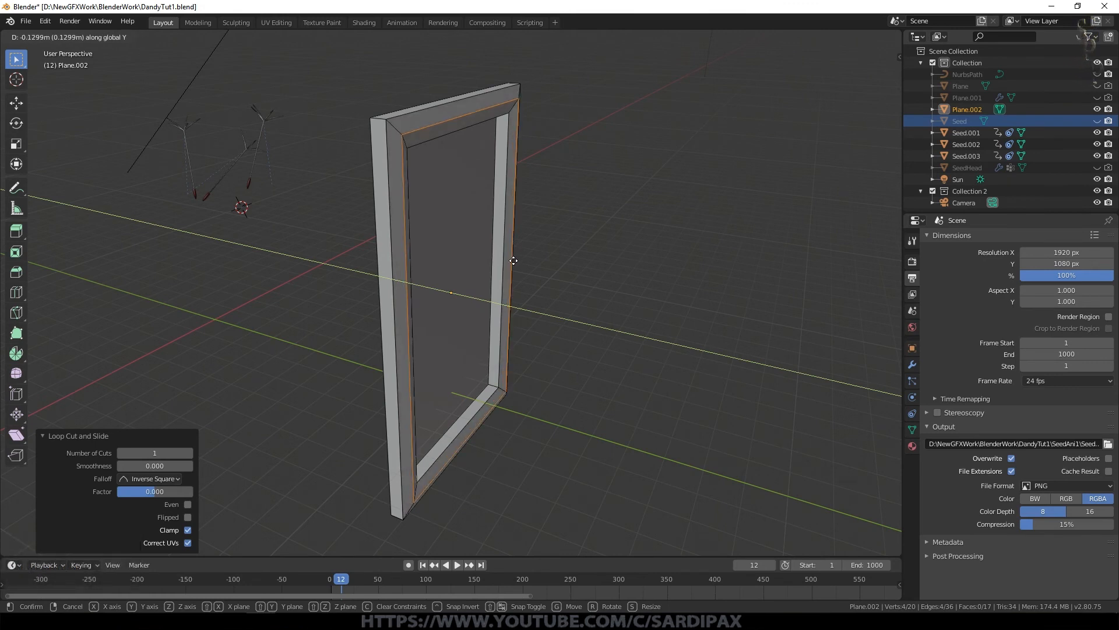
left_click(503, 263)
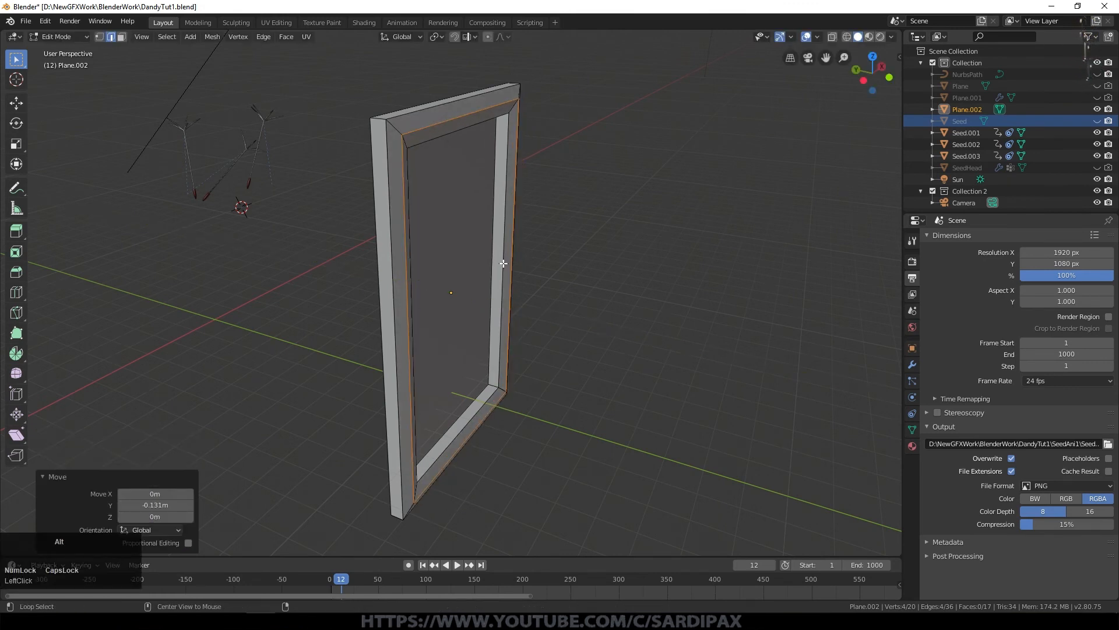
Bevel the inner front edge loop of the frame with a width of about 0.009 m and one segment
left_click(504, 263, "alt")
middle_click_drag(569, 311, 593, 241)
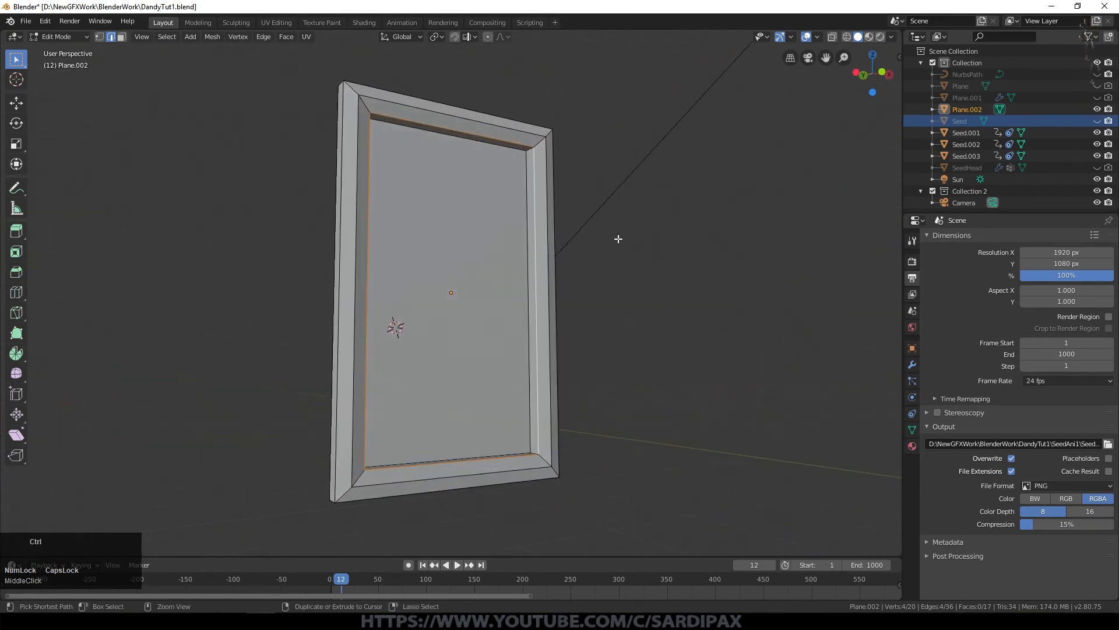
scroll(617, 239, "up", 5)
key("ctrl+b")
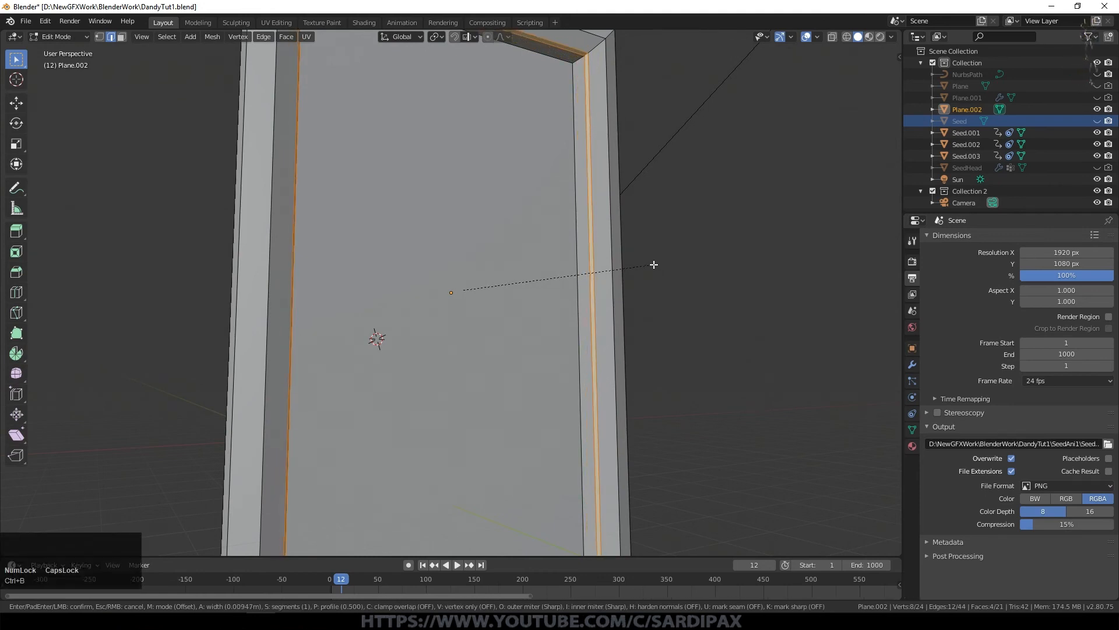
left_click(651, 263)
Bevel the frame's outer front edge loop slightly and return to Object Mode
middle_click_drag(279, 246, 381, 302)
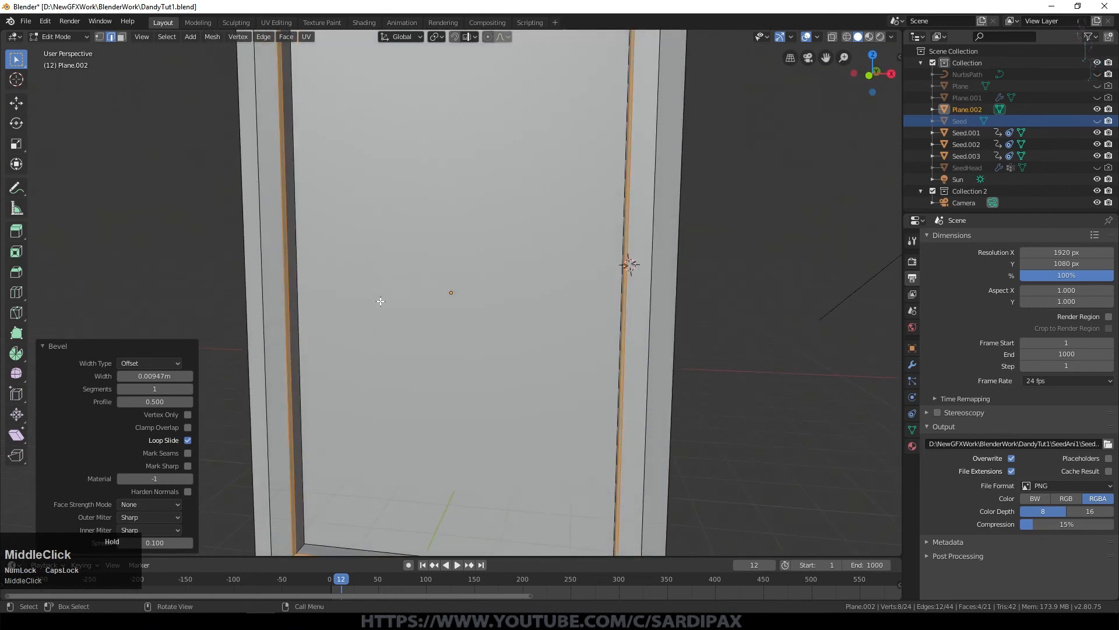
middle_click_drag(567, 326, 495, 350)
scroll(537, 320, "down", 2)
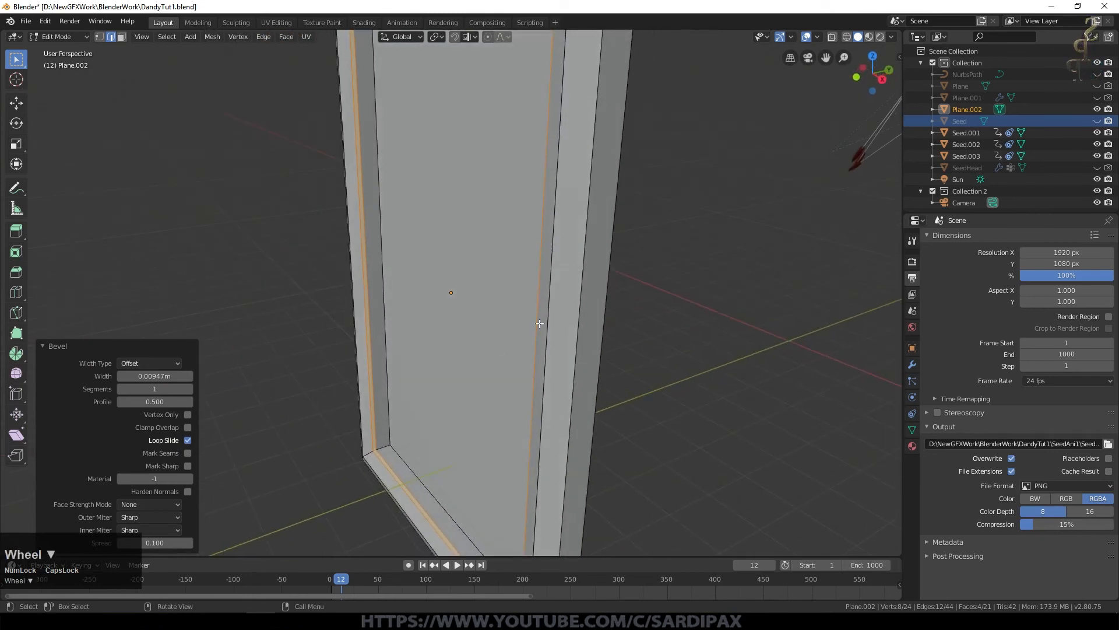
left_click(535, 158, "alt")
key("Tab")
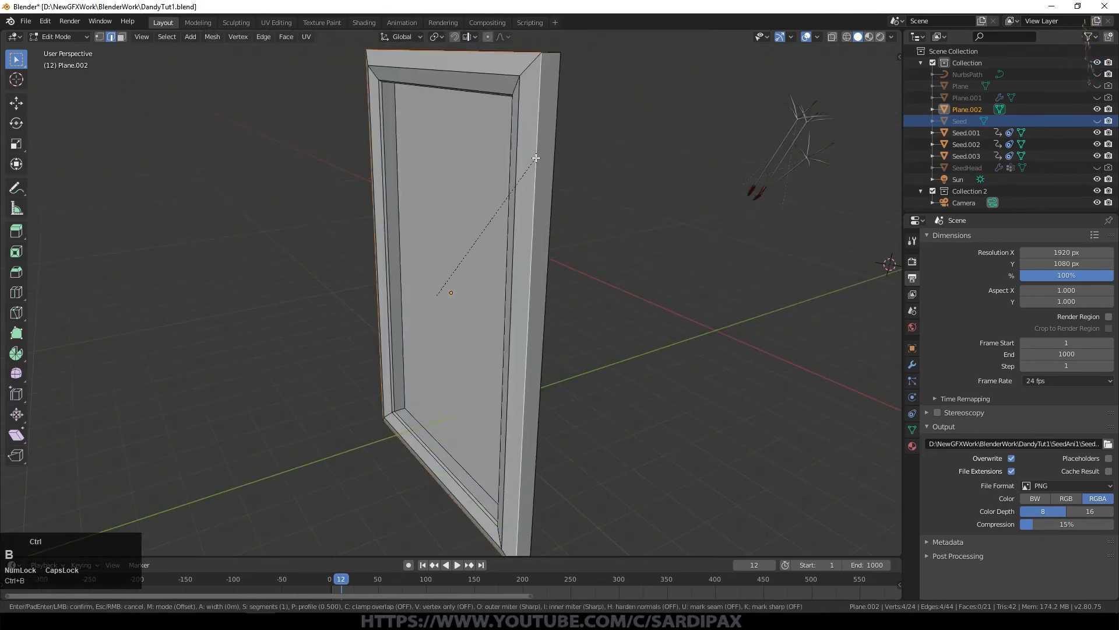
middle_click_drag(536, 157, 330, 290)
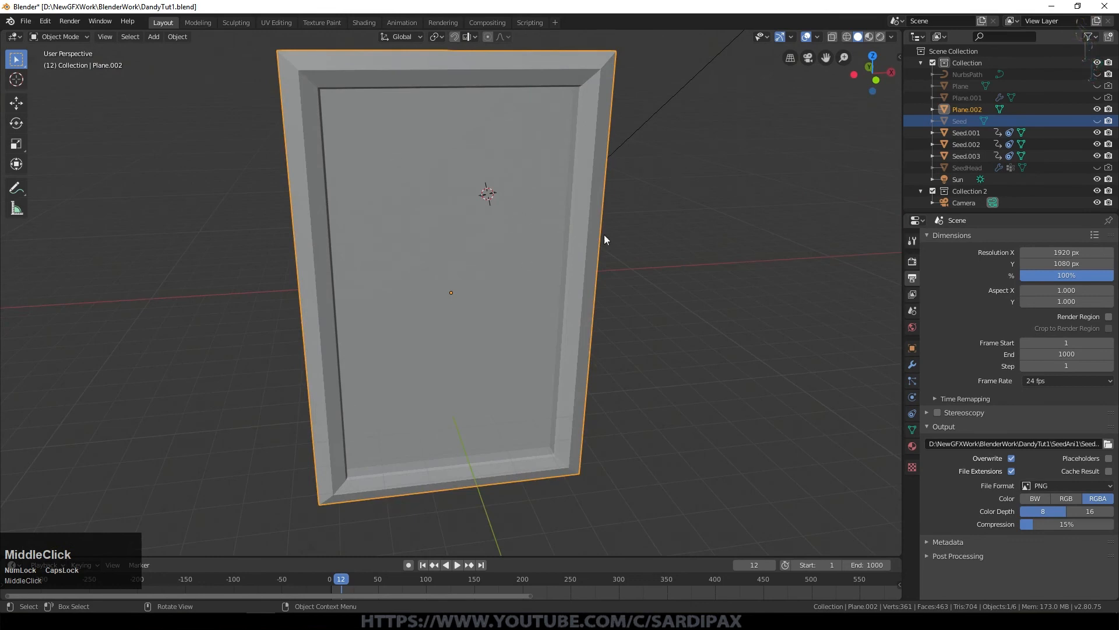
Select all faces of the frame except the central panel, including the inner rim, and unwrap them
key("Tab")
middle_click_drag(625, 232, 621, 244)
key("ctrl+KP_Add")
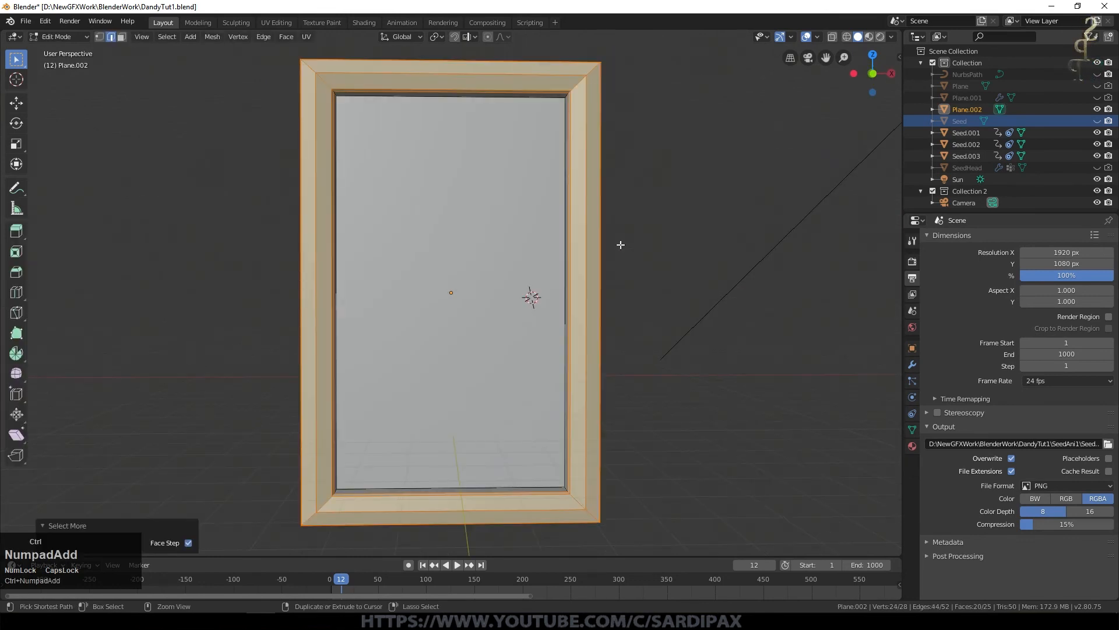
key("ctrl+KP_Subtract")
key("ctrl+z")
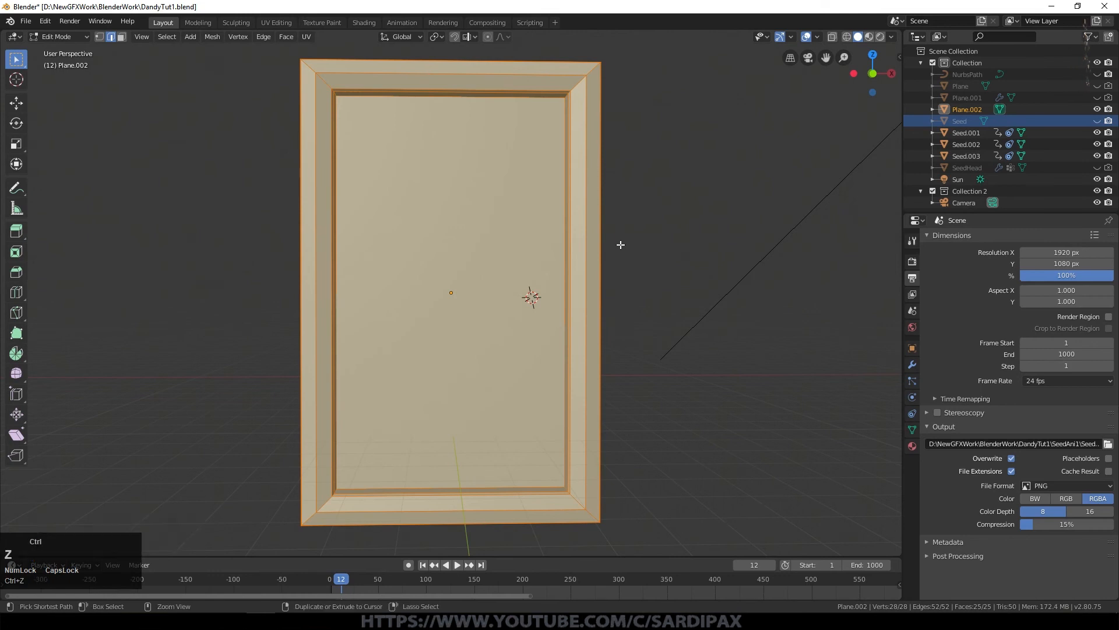
middle_click_drag(571, 314, 528, 264)
left_click(121, 38)
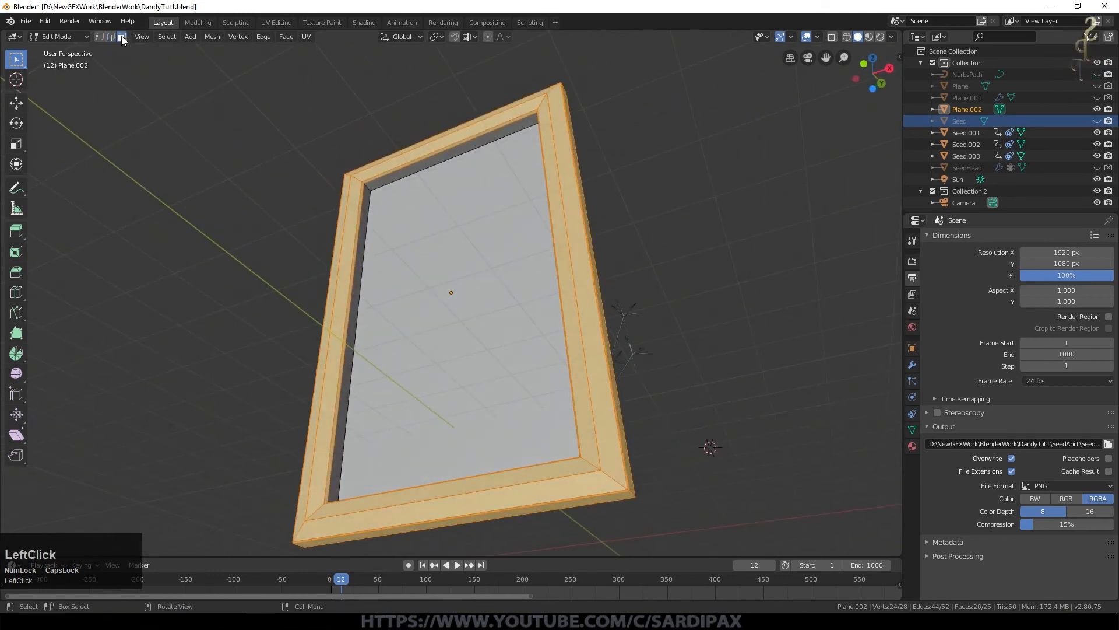
left_click(369, 186, "alt+shift")
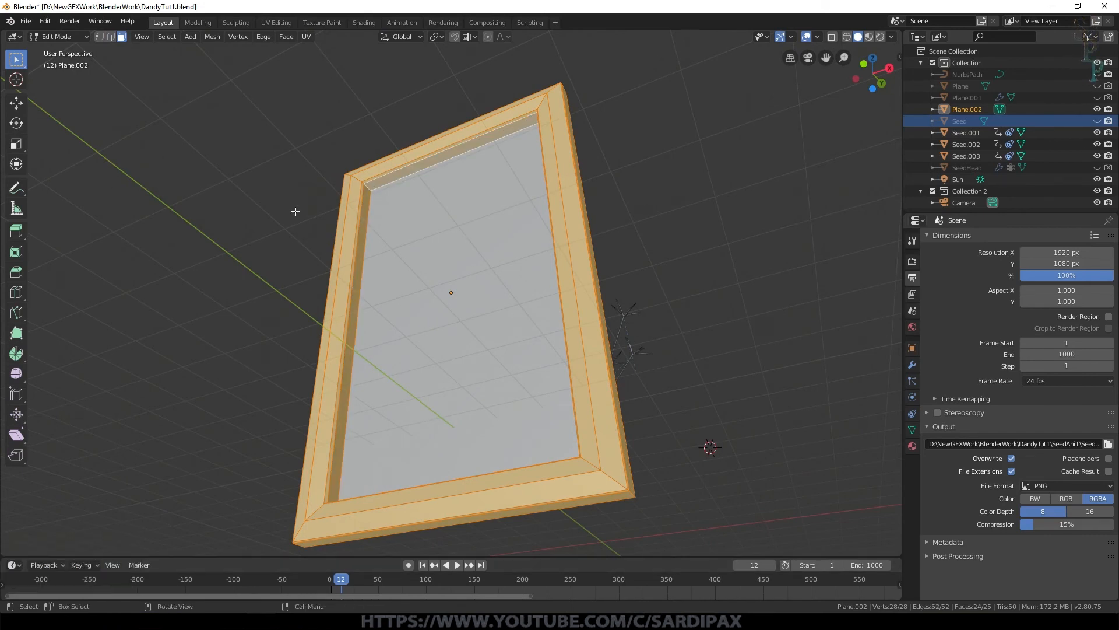
middle_click_drag(295, 211, 744, 370)
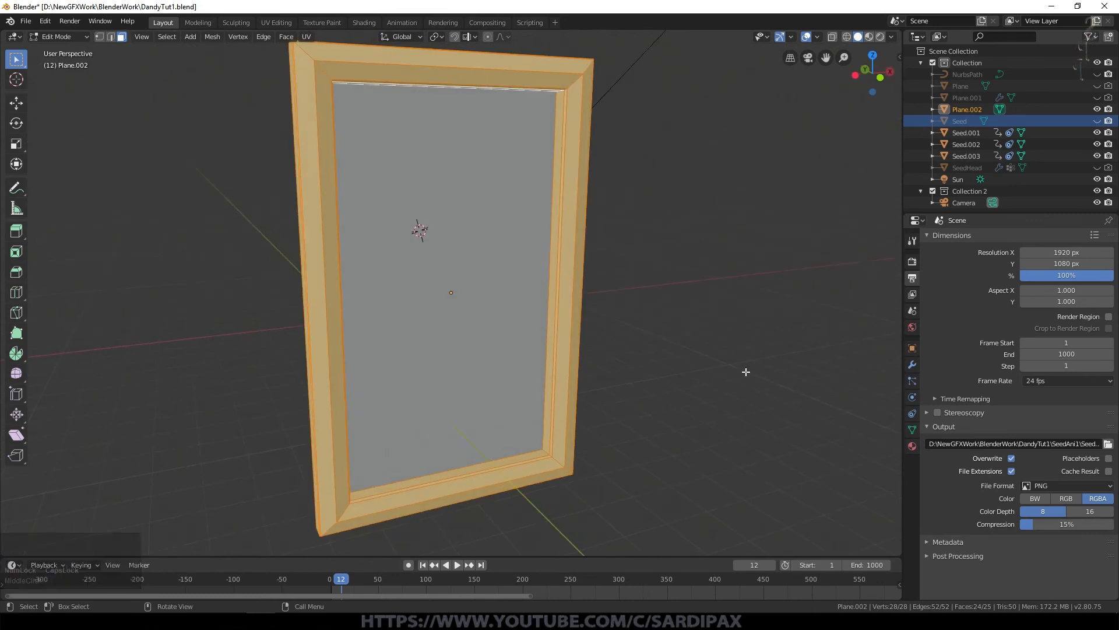
middle_click_drag(699, 412, 748, 369)
key("u")
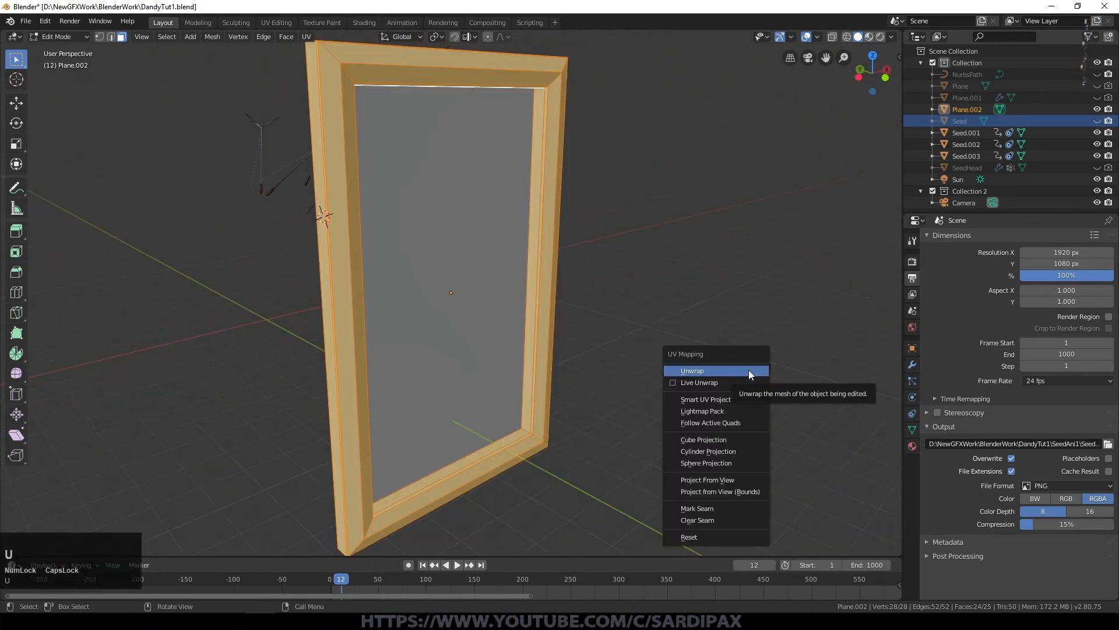
left_click(748, 369)
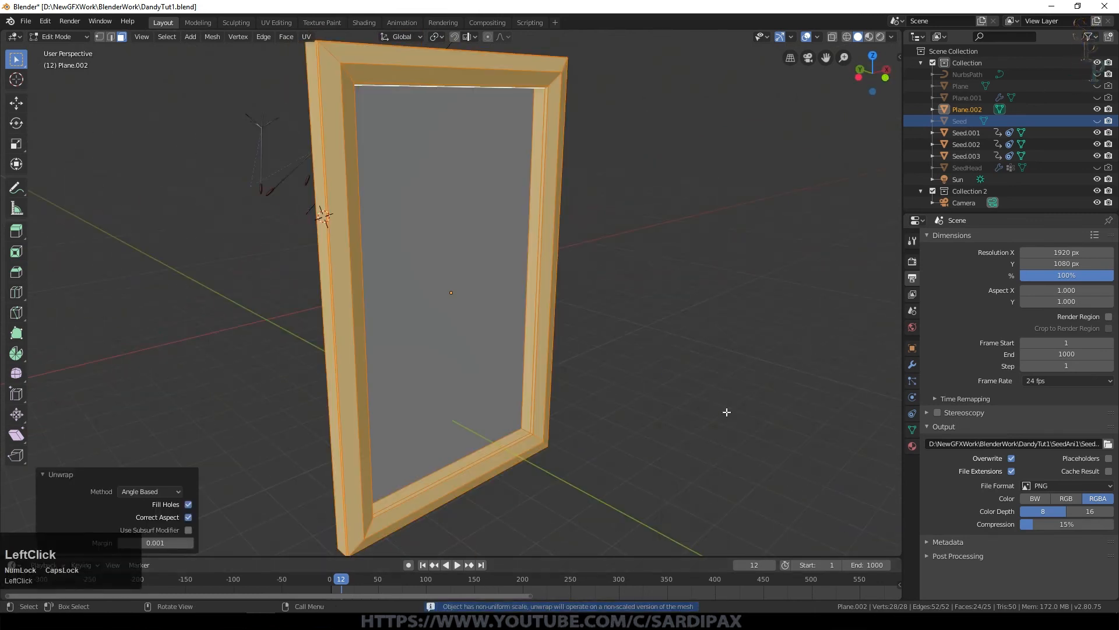
Apply the frame object's scale and unwrap the selected frame faces again
key("Tab")
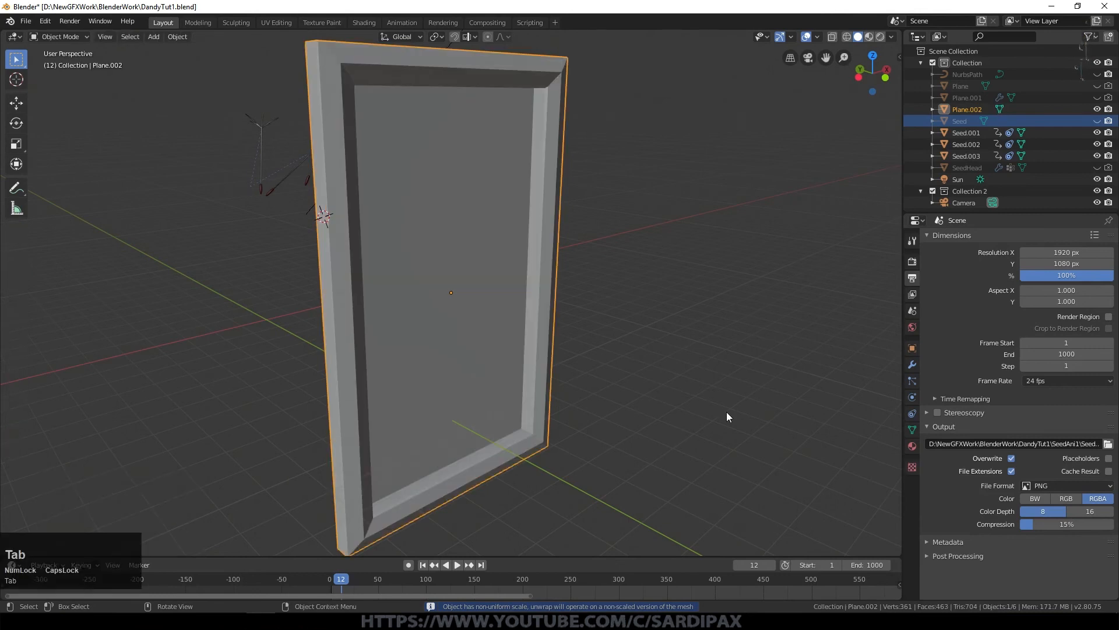
key("ctrl")
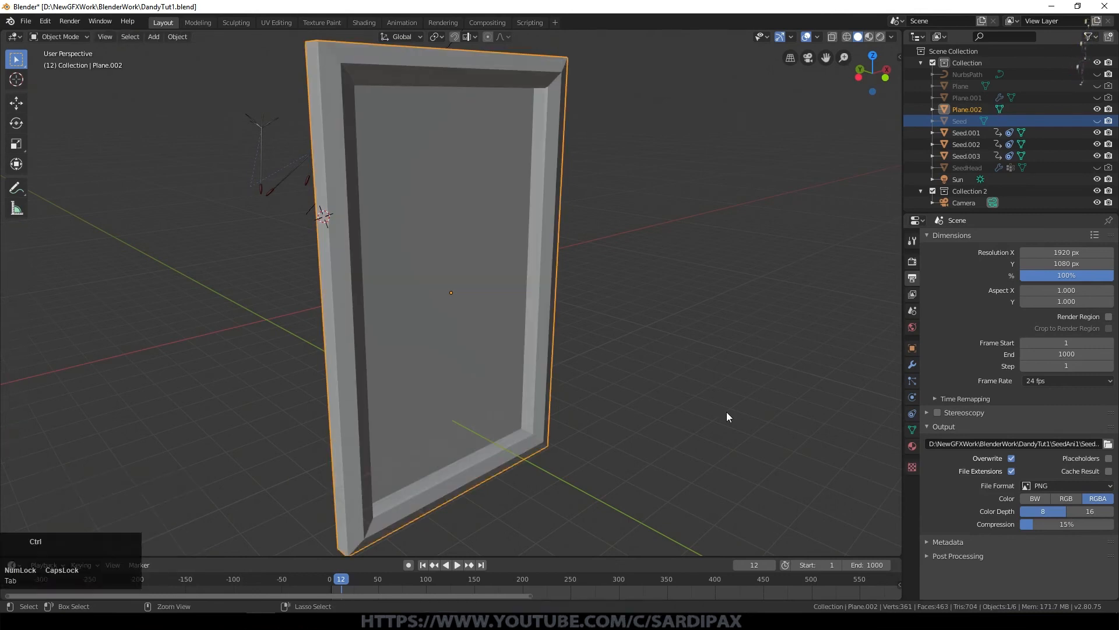
key("ctrl+a")
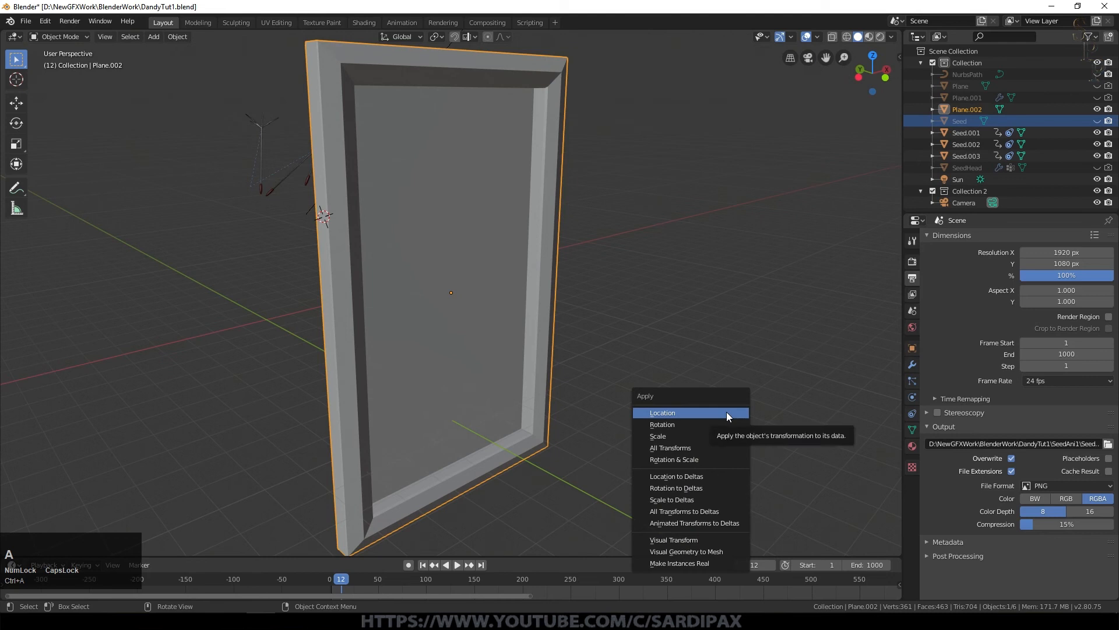
left_click(722, 436)
key("Tab")
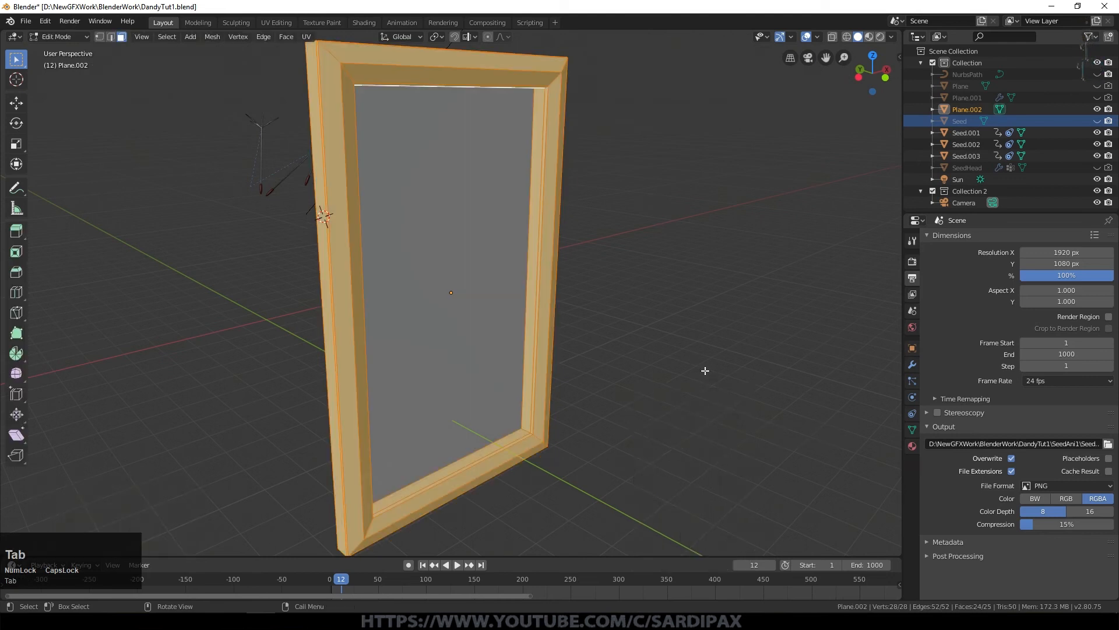
key("u")
left_click(705, 369)
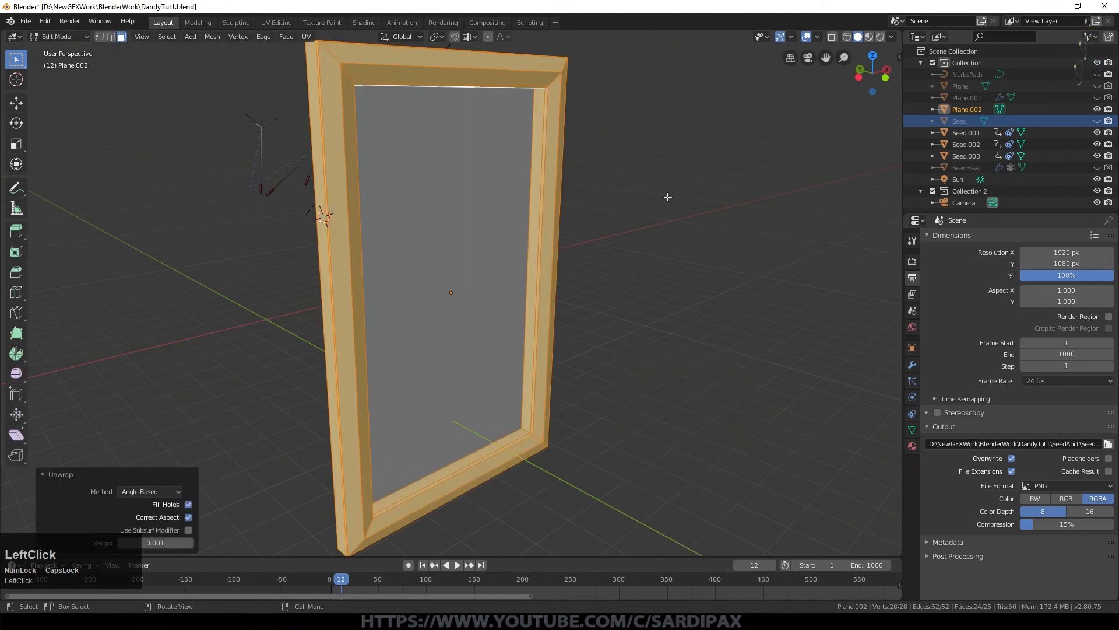
Create a new material for the frame and name it Wood
left_click(912, 327)
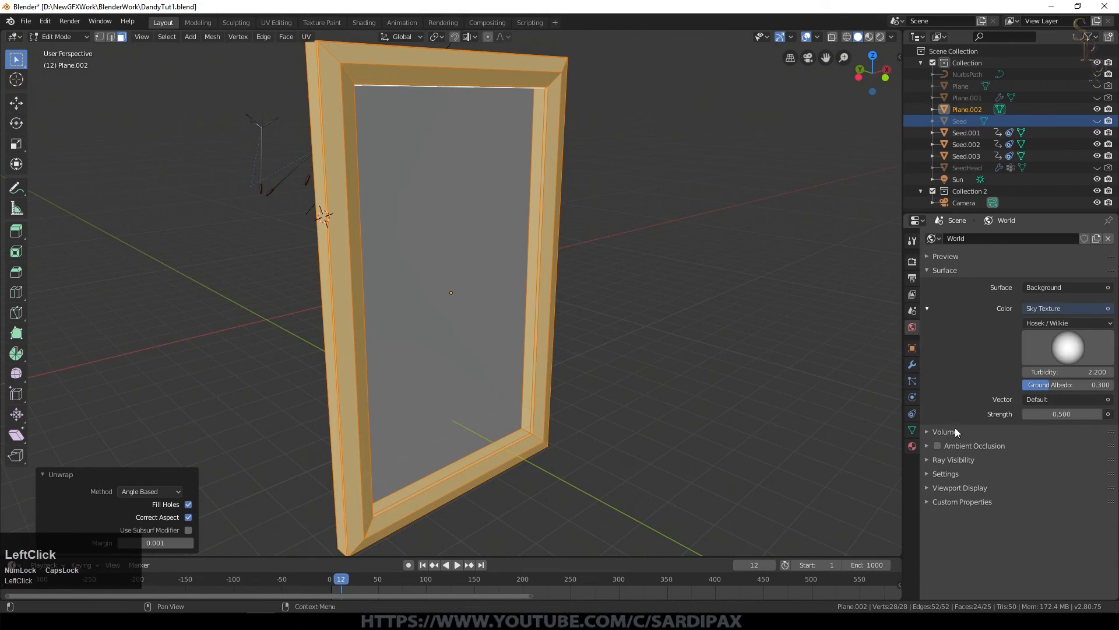
left_click(911, 446)
left_click(1027, 292)
double_click(999, 287)
type("W")
key("Caps_Lock")
type("ood")
key("Return")
Add an image texture to the Wood material's base color and load PolishedWood1.png from the Textures\Wood folder
left_click(1108, 388)
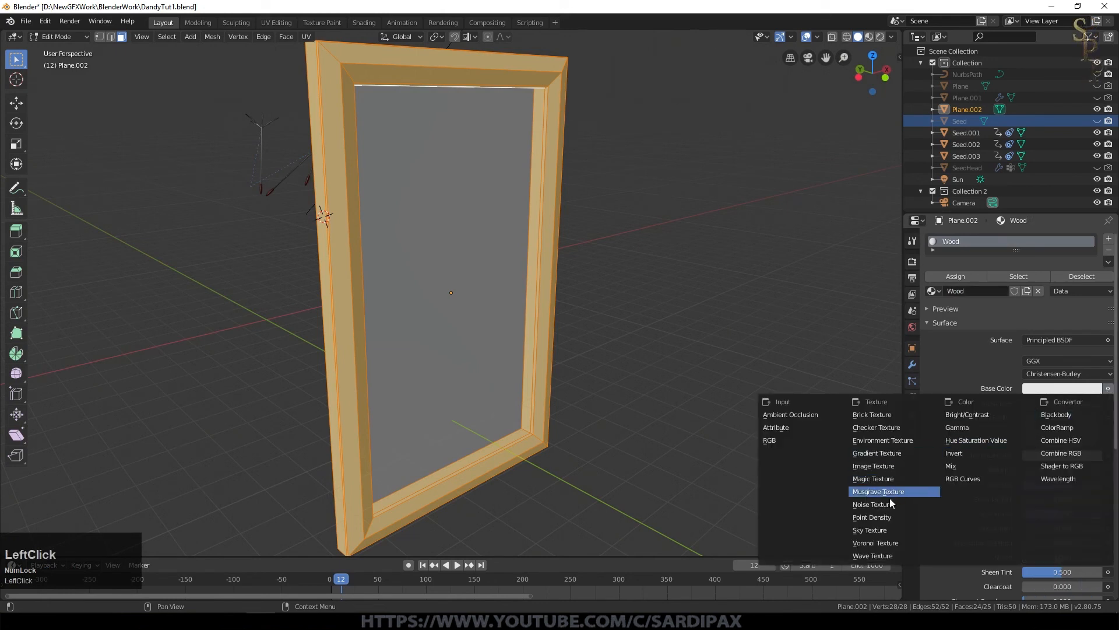
left_click(882, 466)
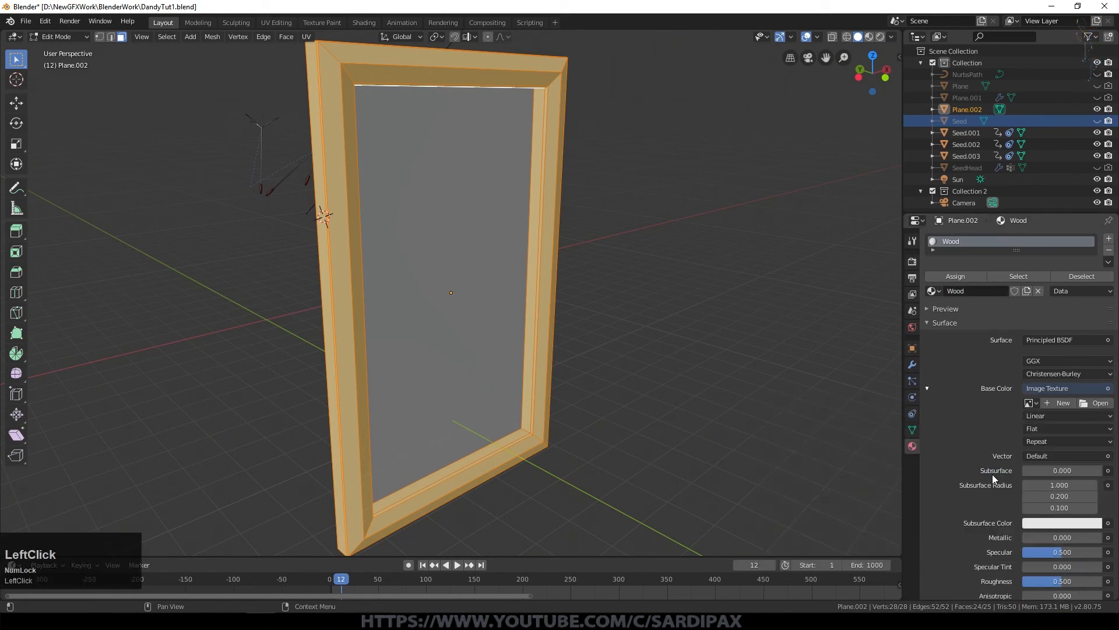
left_click(1086, 403)
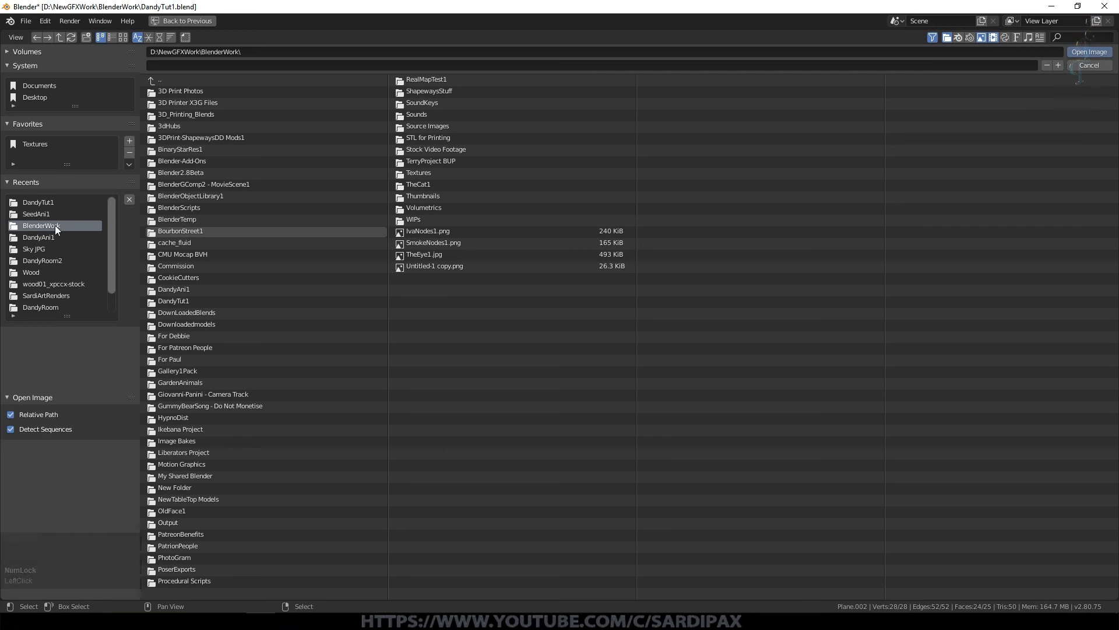
left_click(88, 144)
left_click(121, 38)
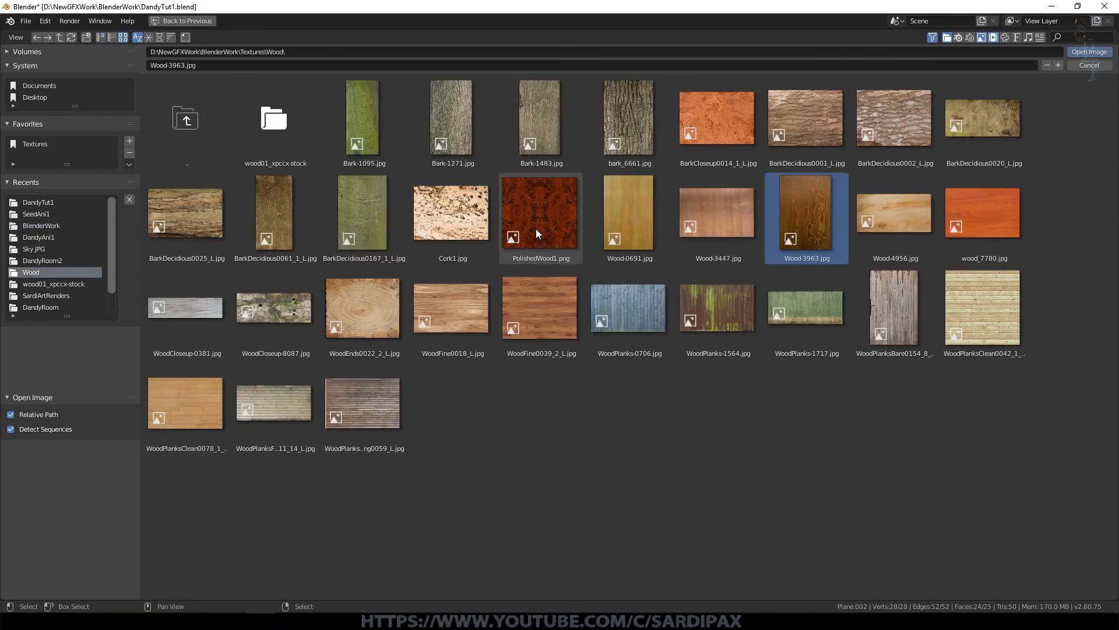
left_click(538, 234)
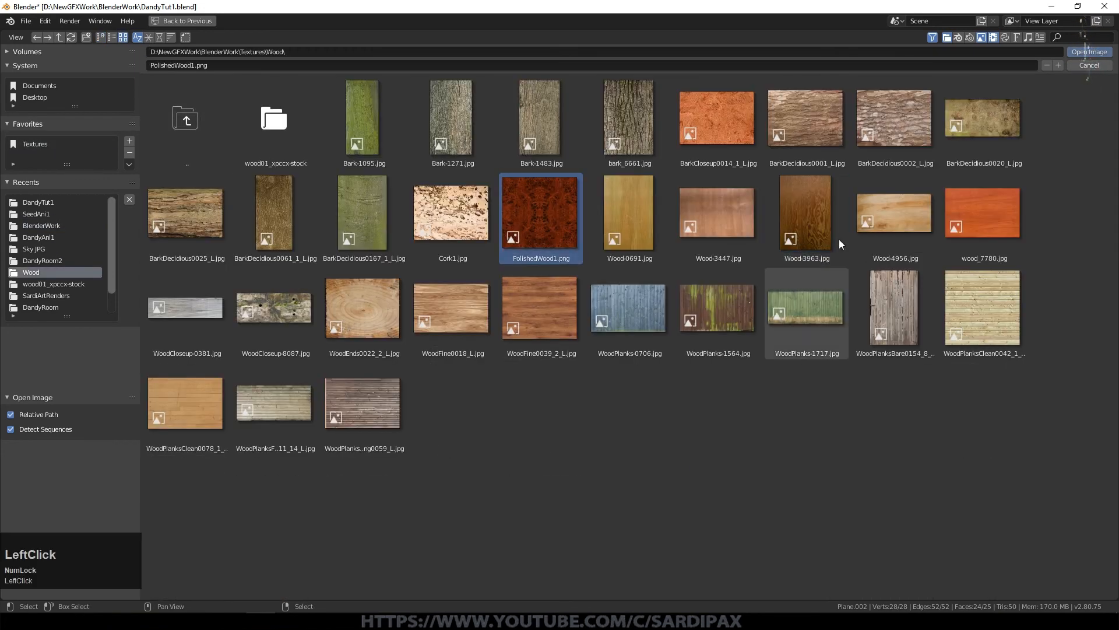
left_click(1089, 52)
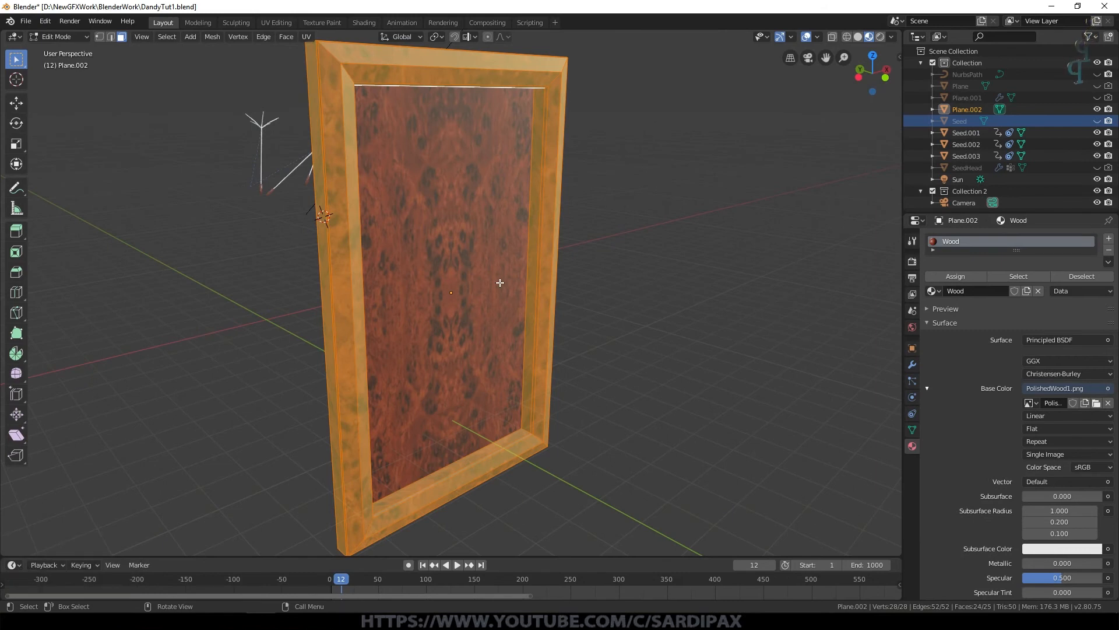
Lower the Wood material's roughness to 0.104
middle_click_drag(618, 263, 589, 265)
scroll(1041, 503, "down", 4)
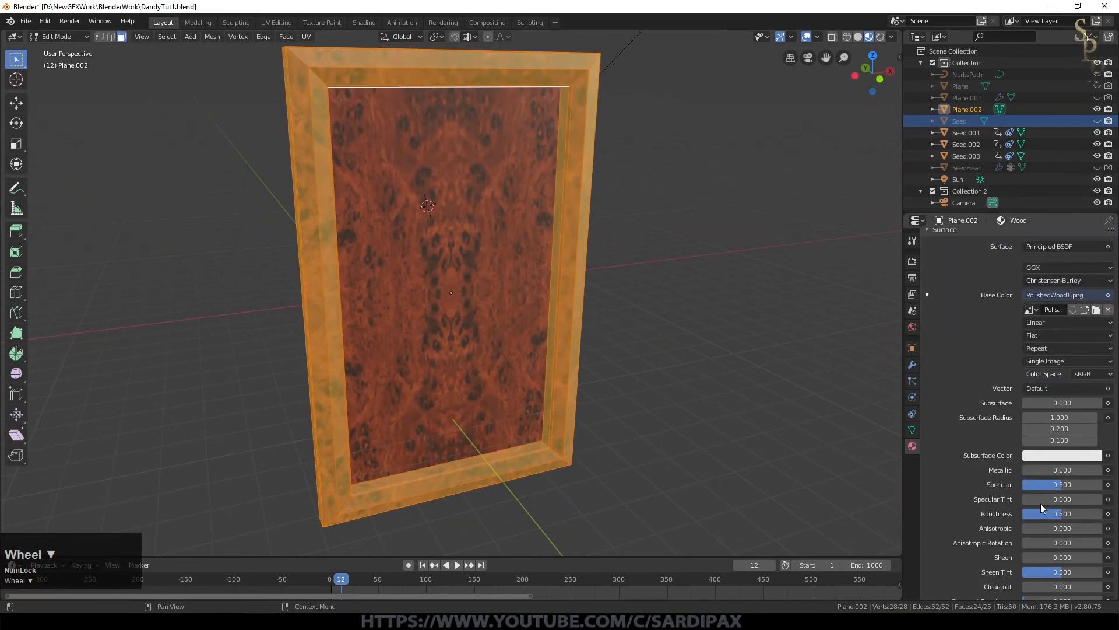
left_click_drag(1062, 515, 1036, 516)
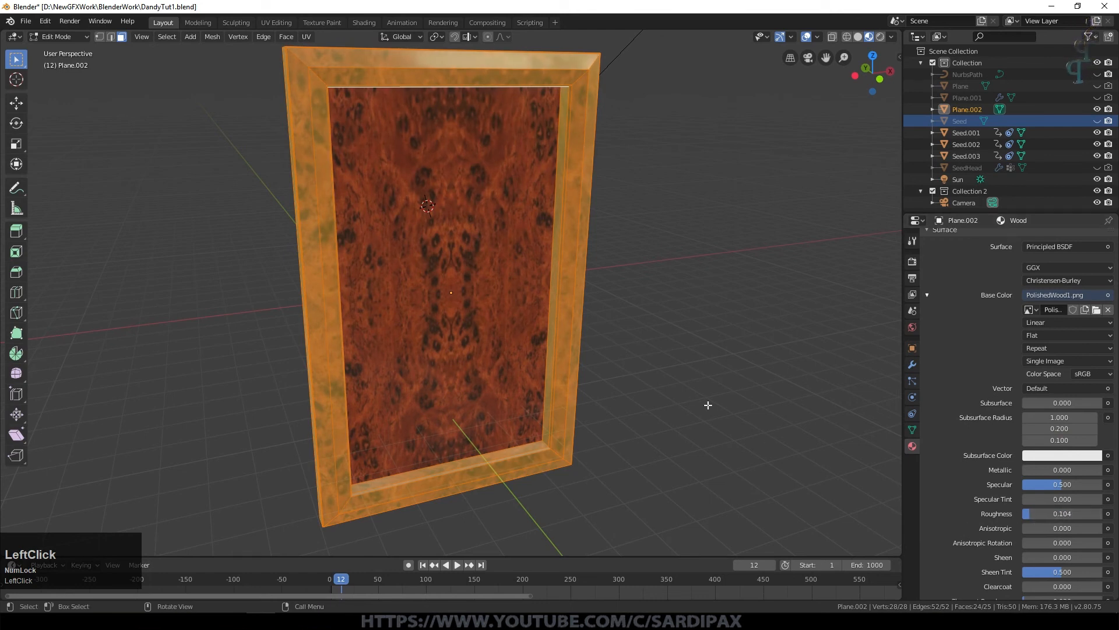
Select the frame's central panel face and add a second material with an image texture as its base color
left_click(503, 272)
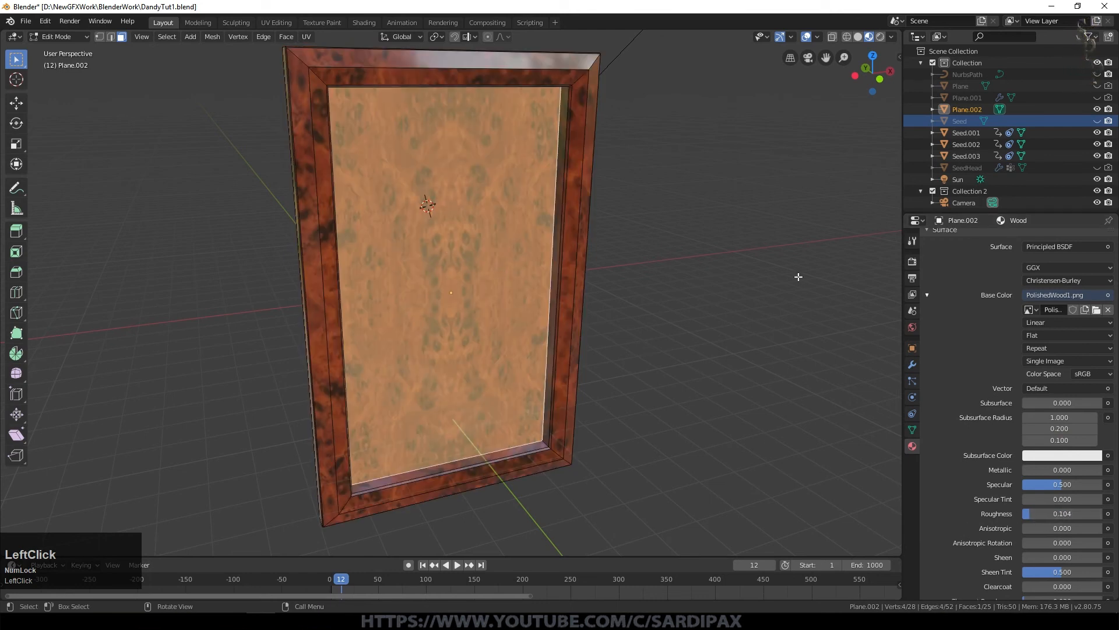
scroll(989, 289, "up", 10)
left_click(1108, 238)
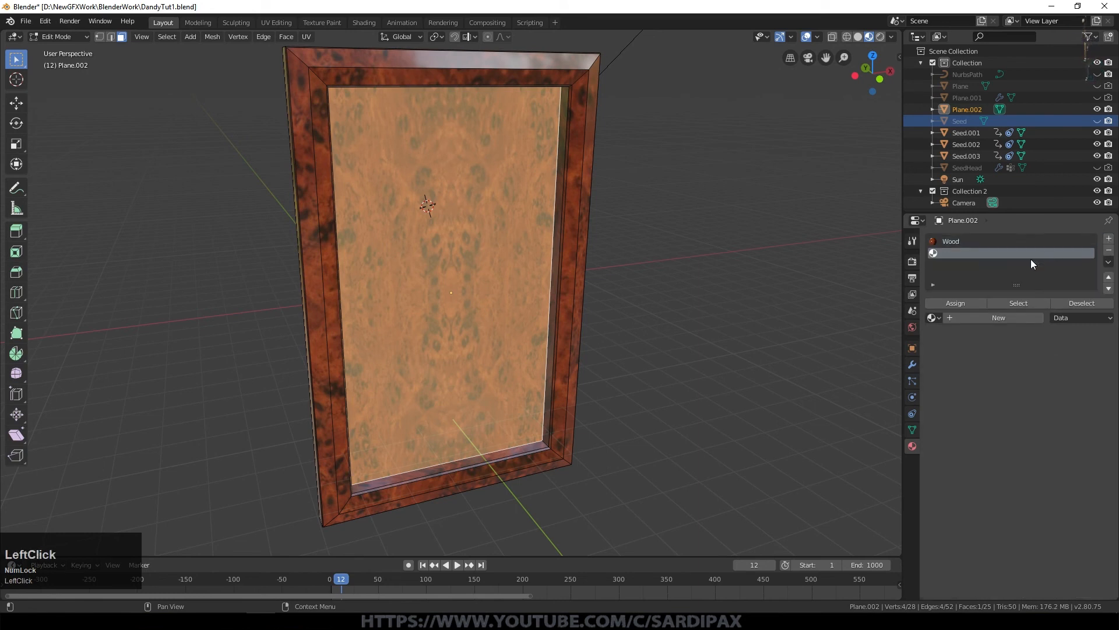
left_click(992, 317)
left_click(1107, 415)
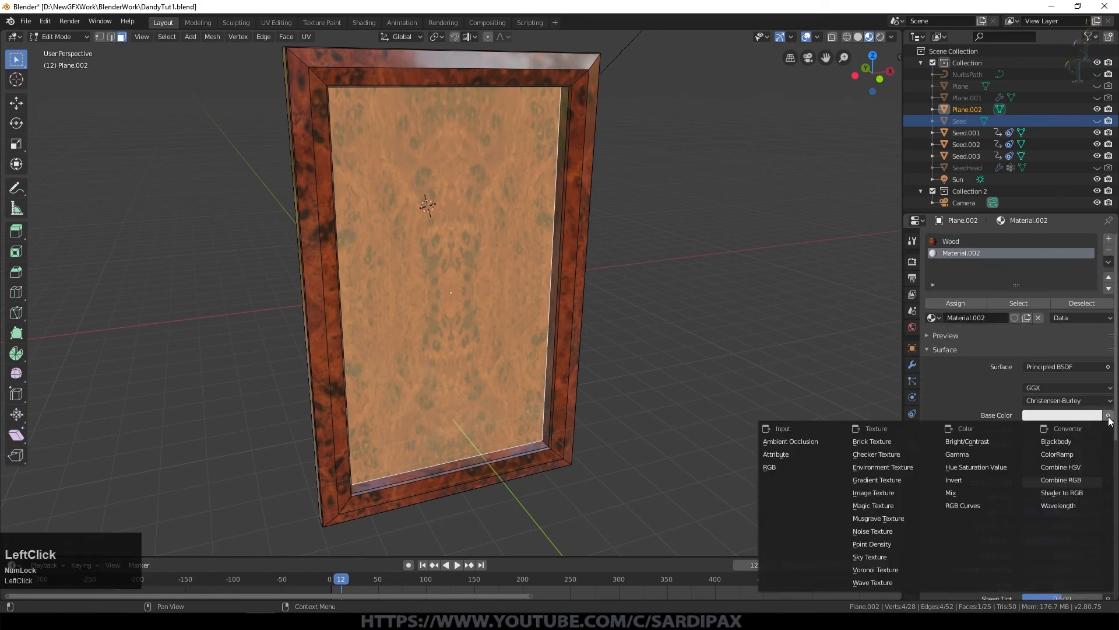
left_click(898, 492)
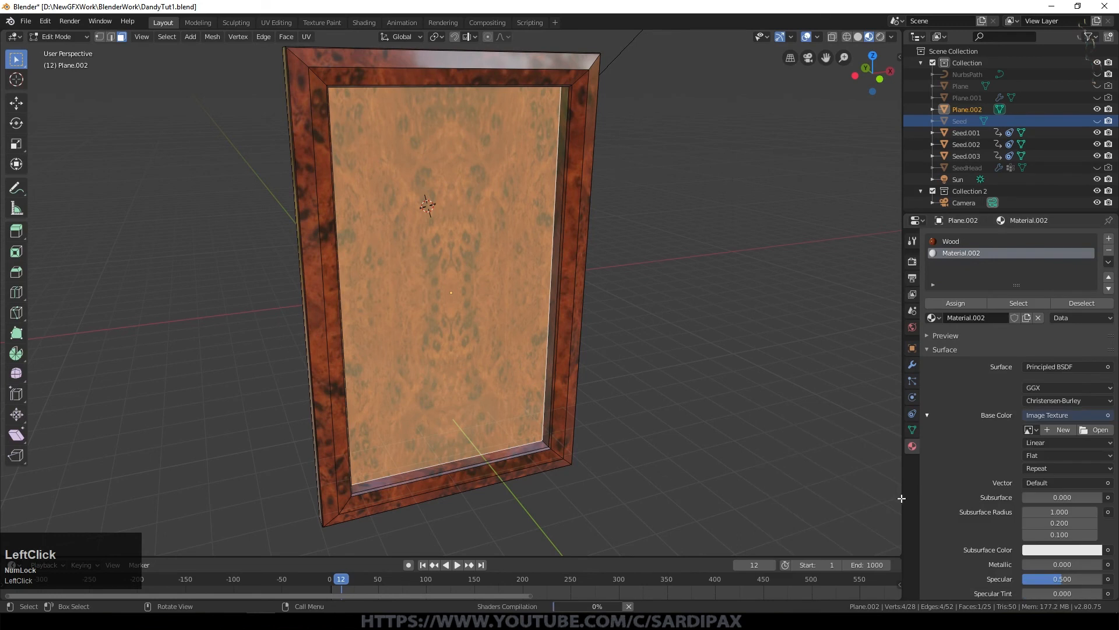
Load DandyPic-0000.png from the DandyAni1\DandyPic folder into the image texture and assign the new material to the central panel
left_click(1090, 429)
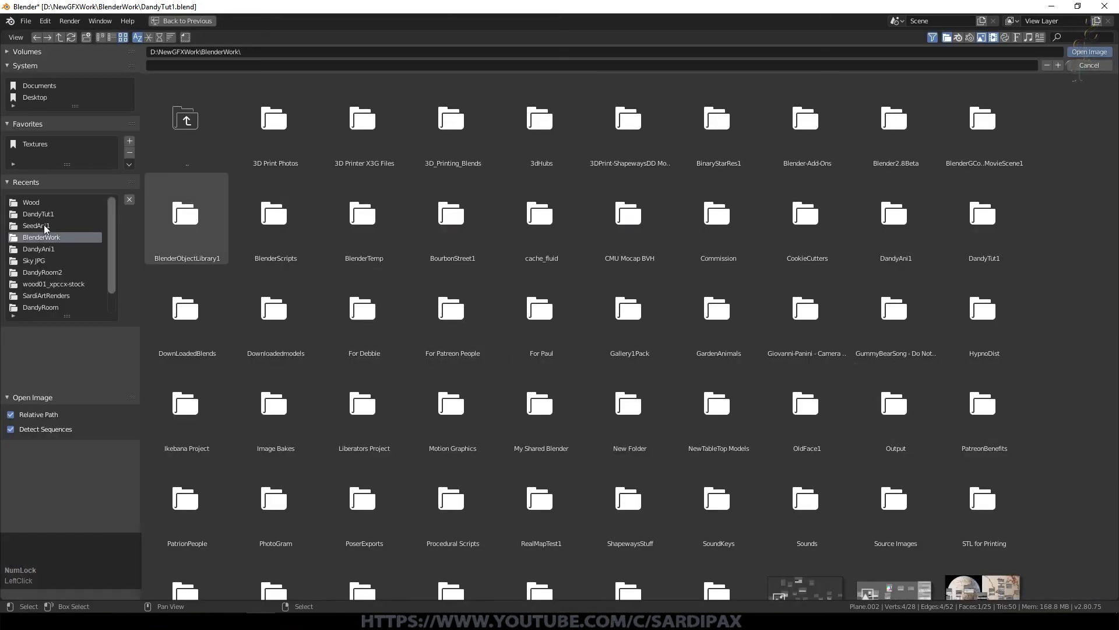
left_click(158, 39)
left_click(356, 128)
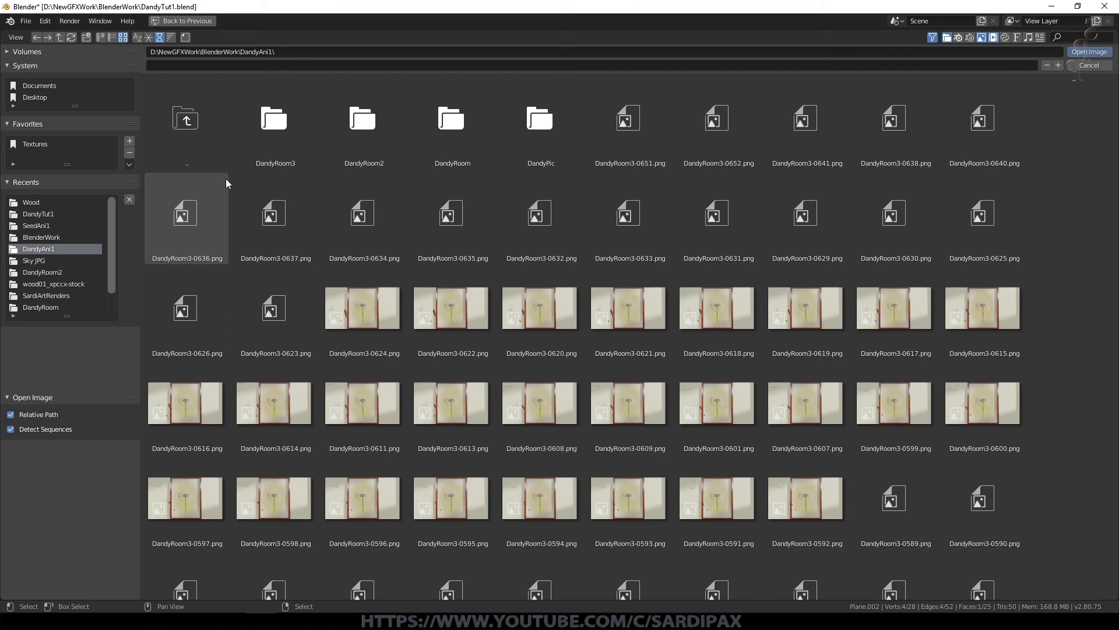
left_click(634, 129)
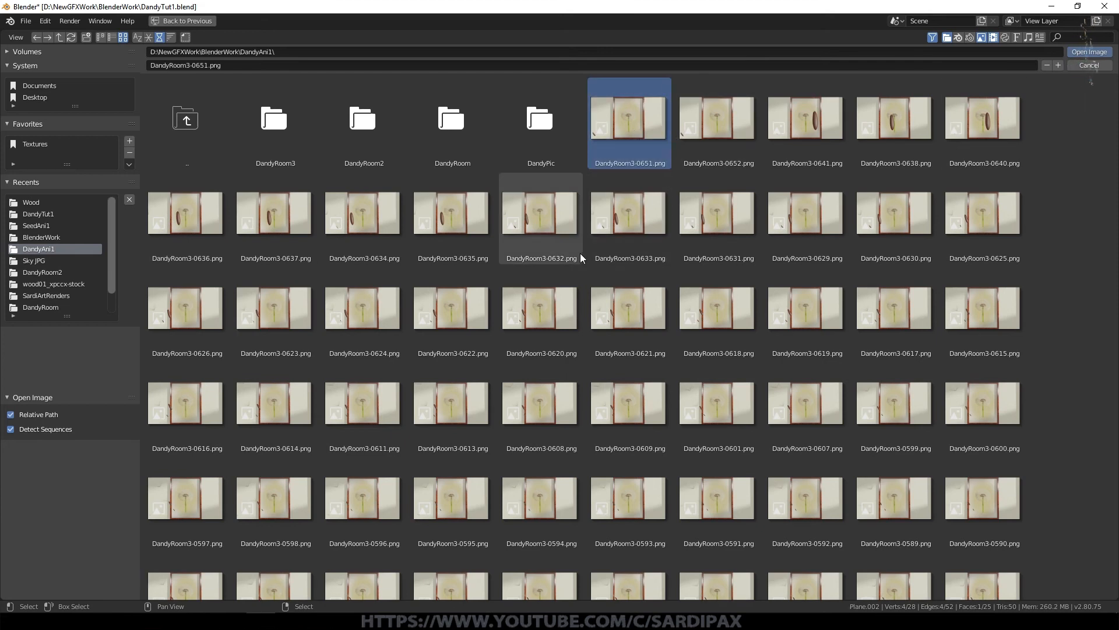
left_click(540, 119)
left_click(280, 145)
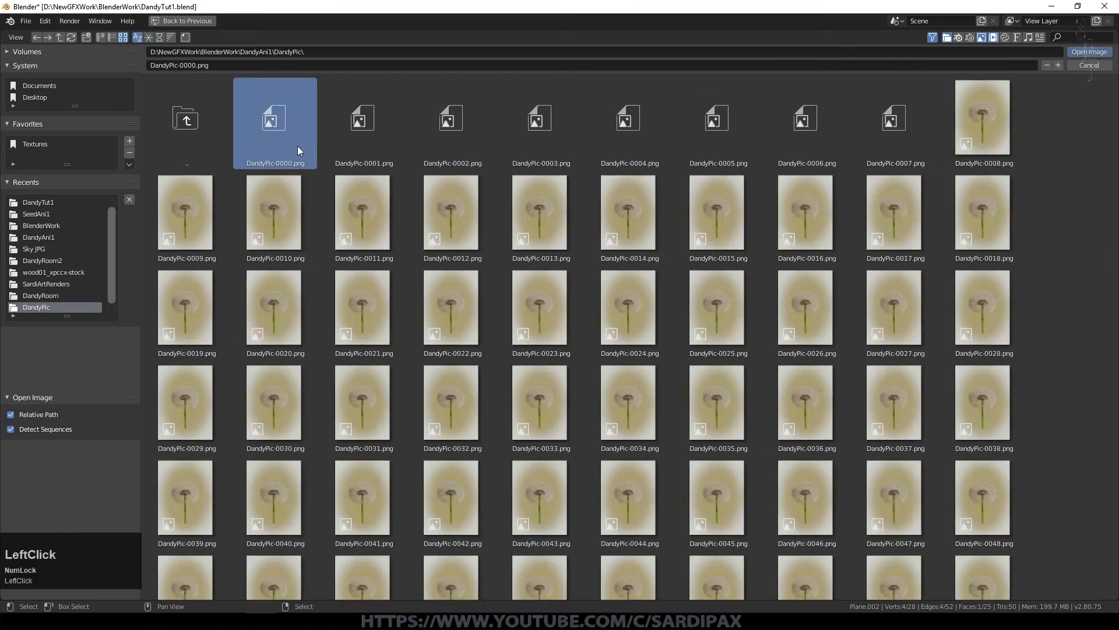
left_click(1093, 50)
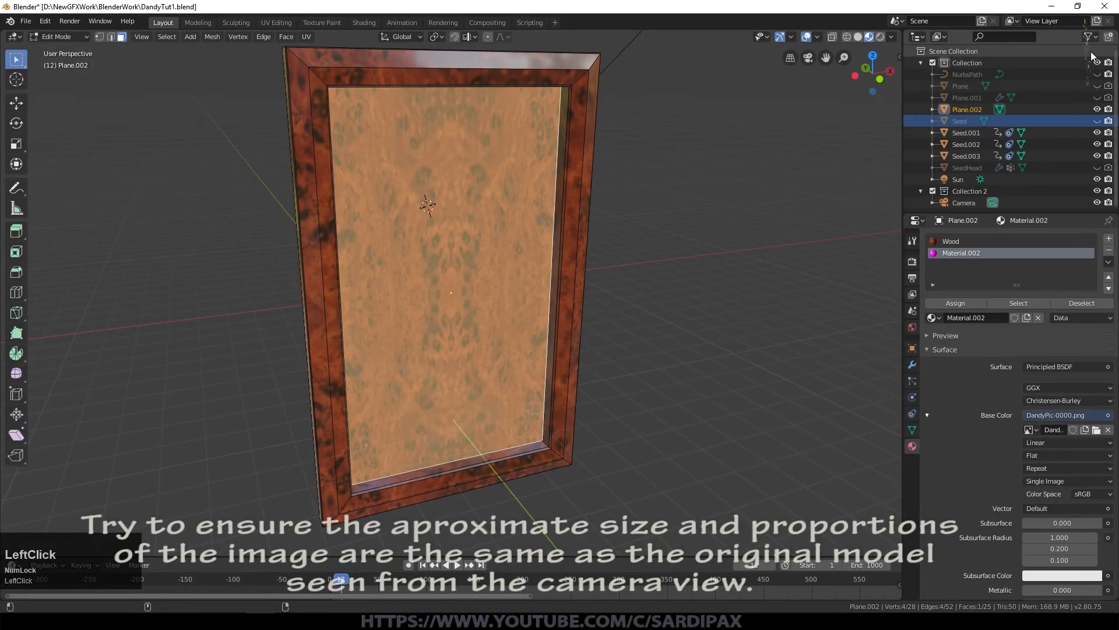
left_click(967, 303)
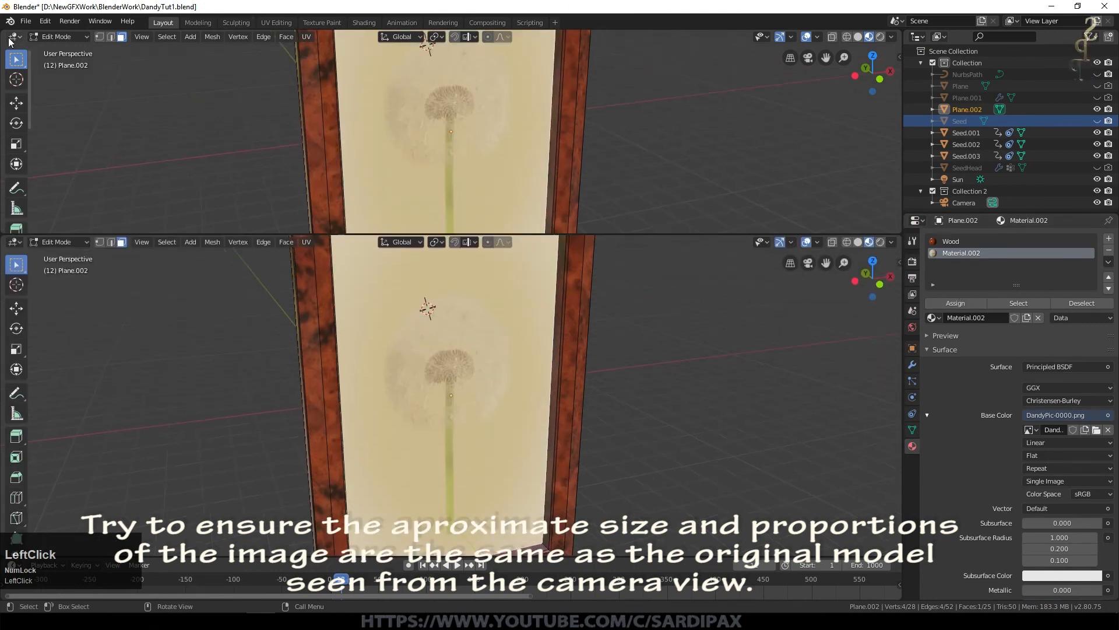
Show the material's nodes in the upper viewport area and make the DandyPic texture an image sequence of 1000 frames
left_click(11, 37)
left_click(67, 120)
middle_click_drag(320, 117, 327, 206)
scroll(327, 206, "up", 2)
left_click(226, 161)
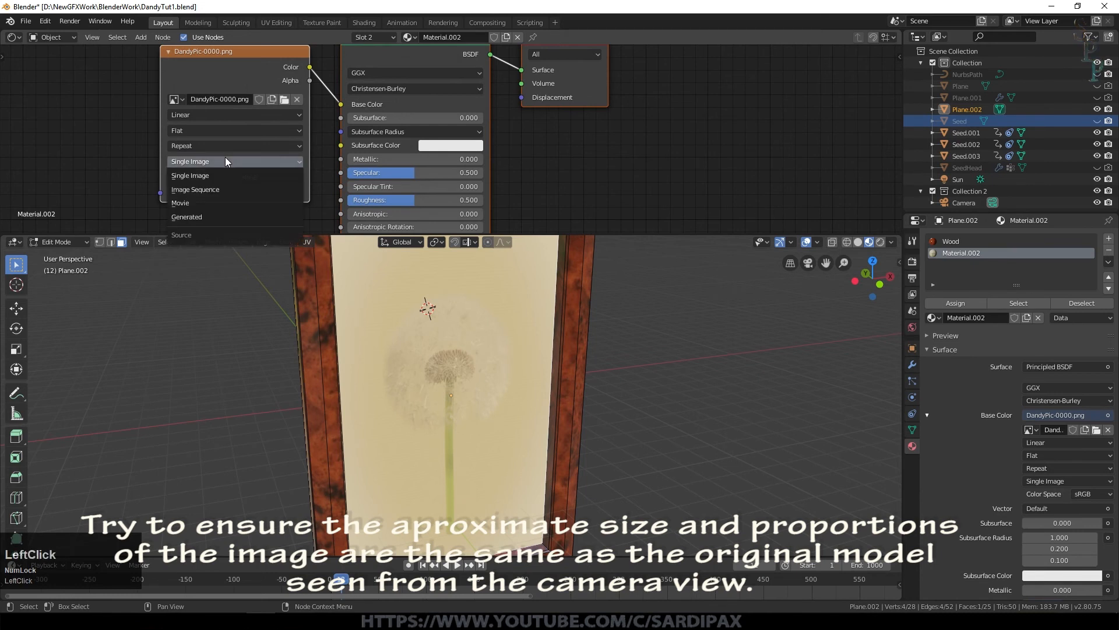
left_click(219, 185)
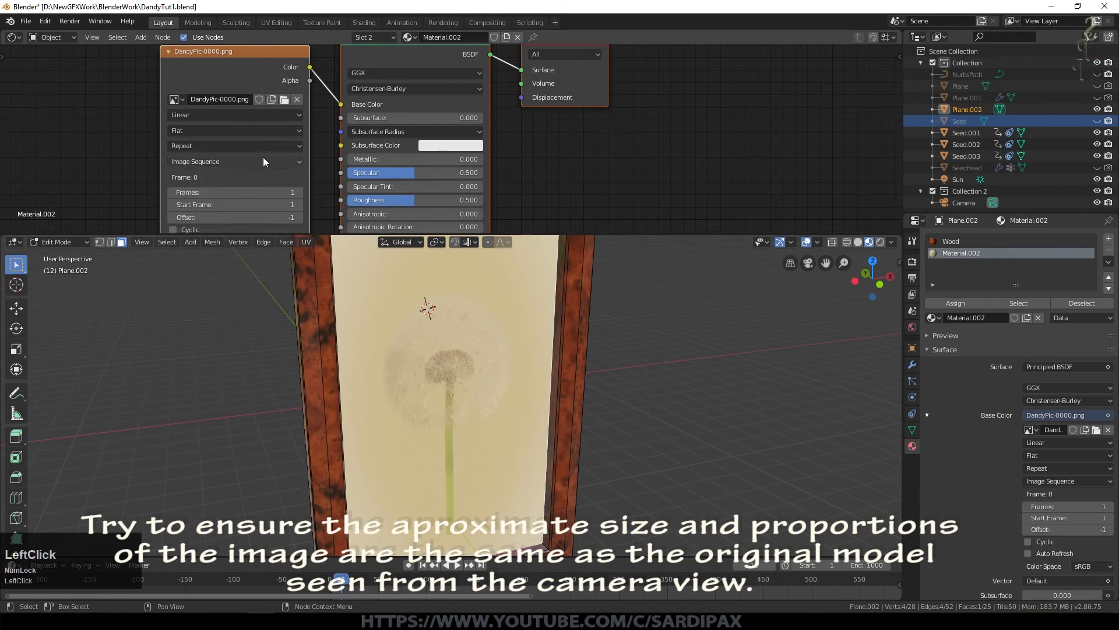
left_click(262, 192)
type("1000")
key("Return")
Return to Object Mode in camera view, then play and scrub the first frames to check the picture's image sequence
key("KP_0")
key("Tab")
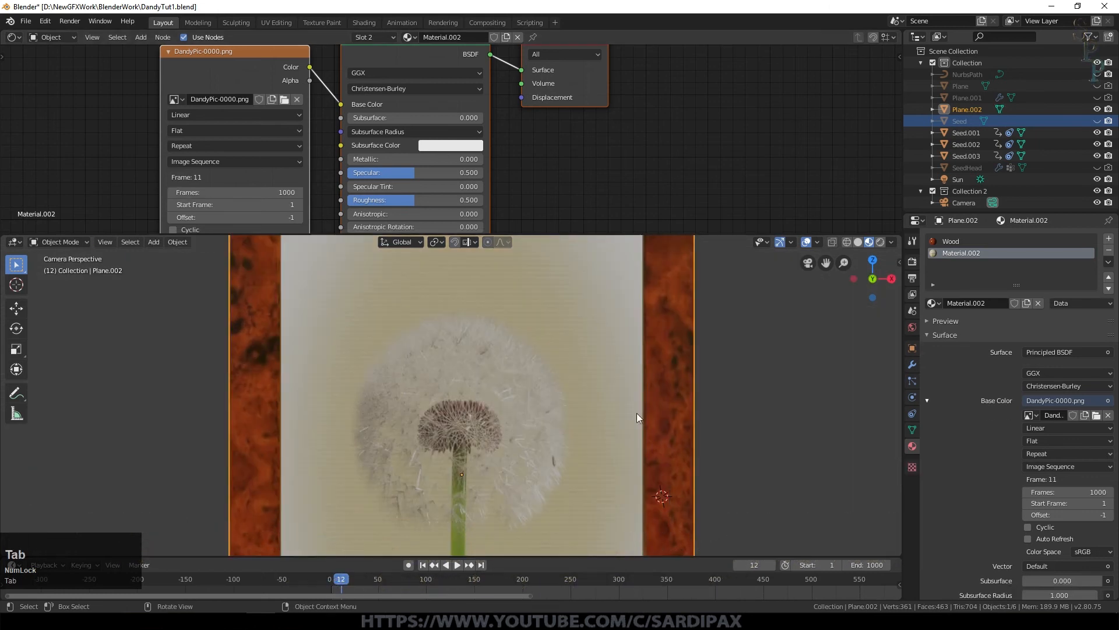
key("shift+Left")
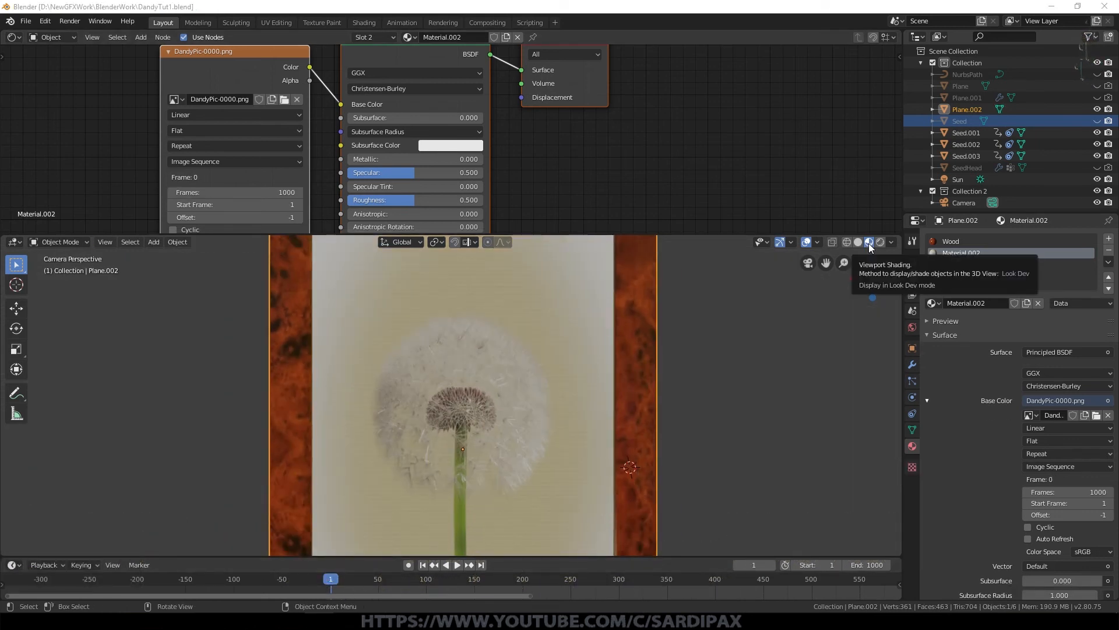
left_click(457, 564)
left_click(348, 579)
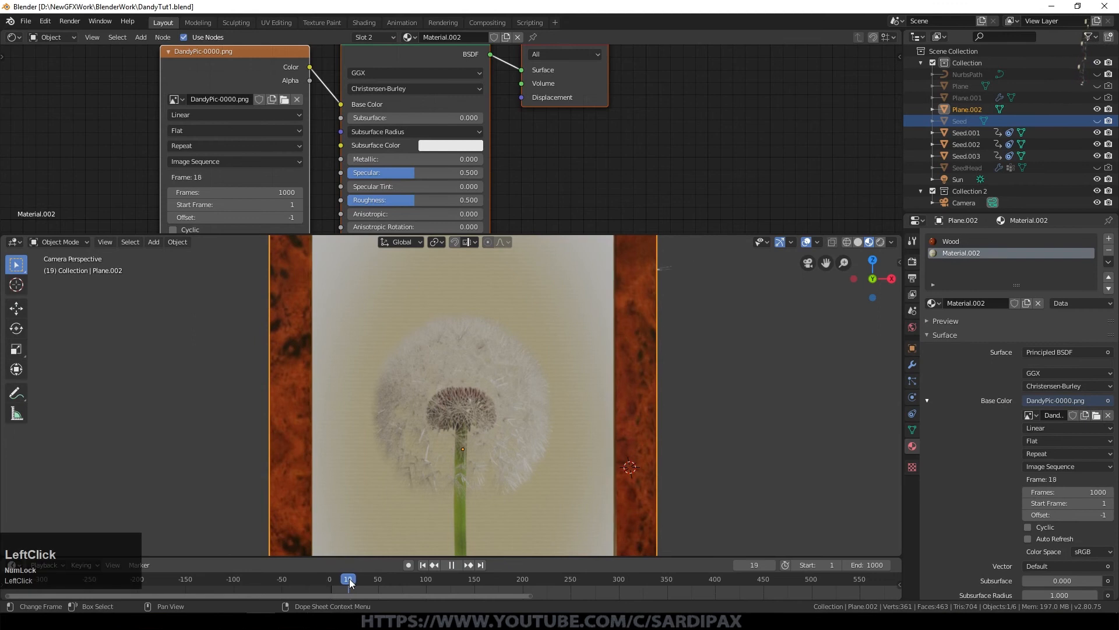
key("space")
left_click_drag(358, 589, 334, 589)
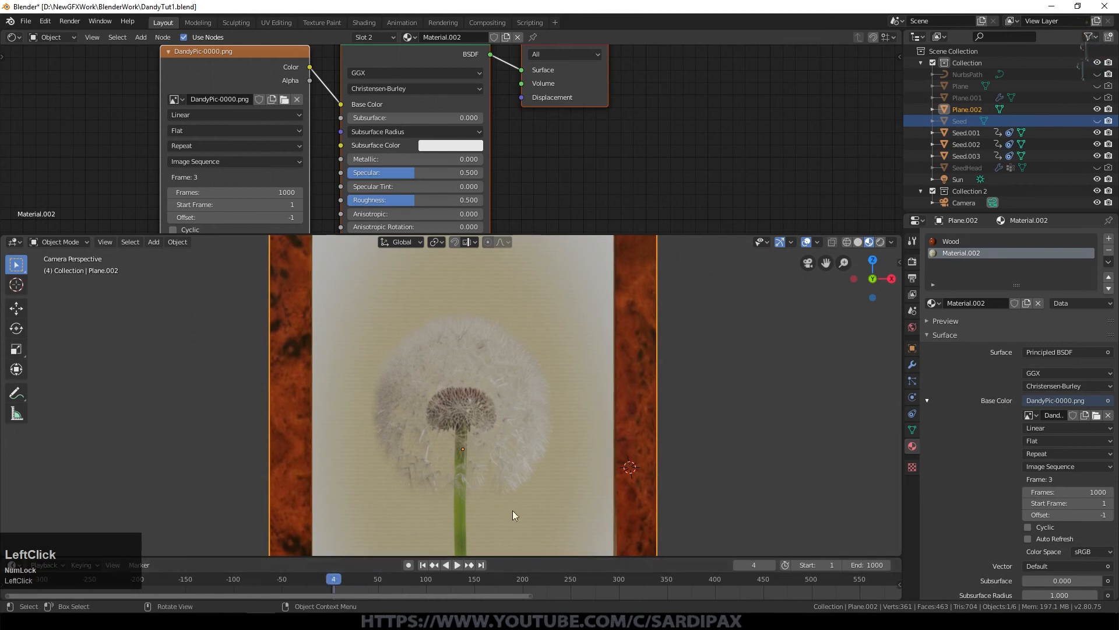
Preview the framed dandelion picture up close in rendered shading at several early frames
left_click(880, 242)
scroll(820, 446, "up", 3)
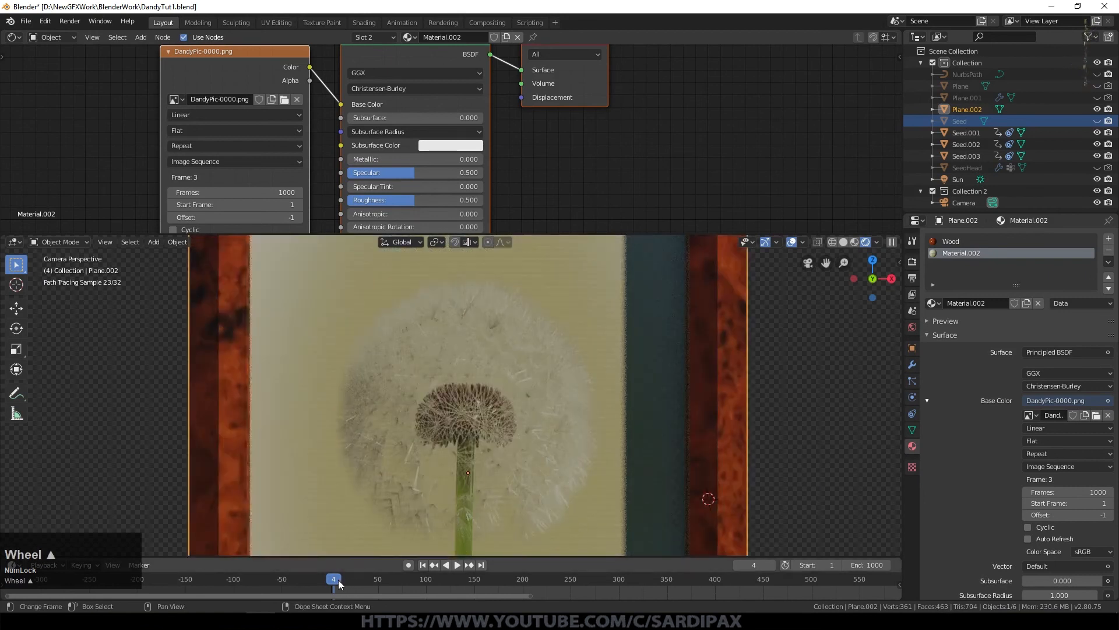
left_click(341, 585)
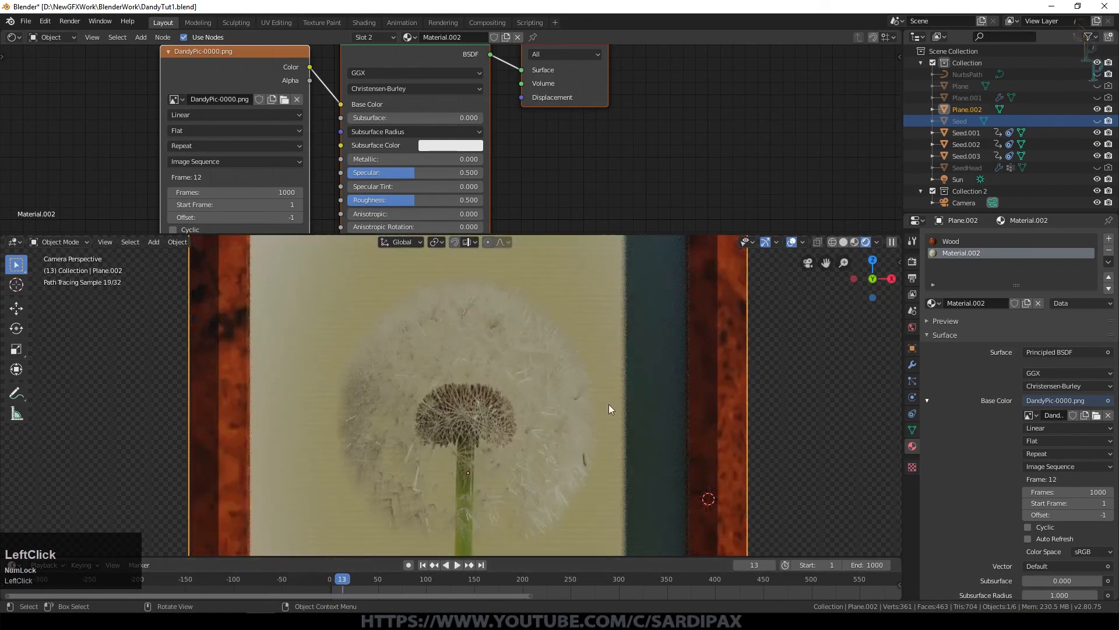
left_click(351, 585)
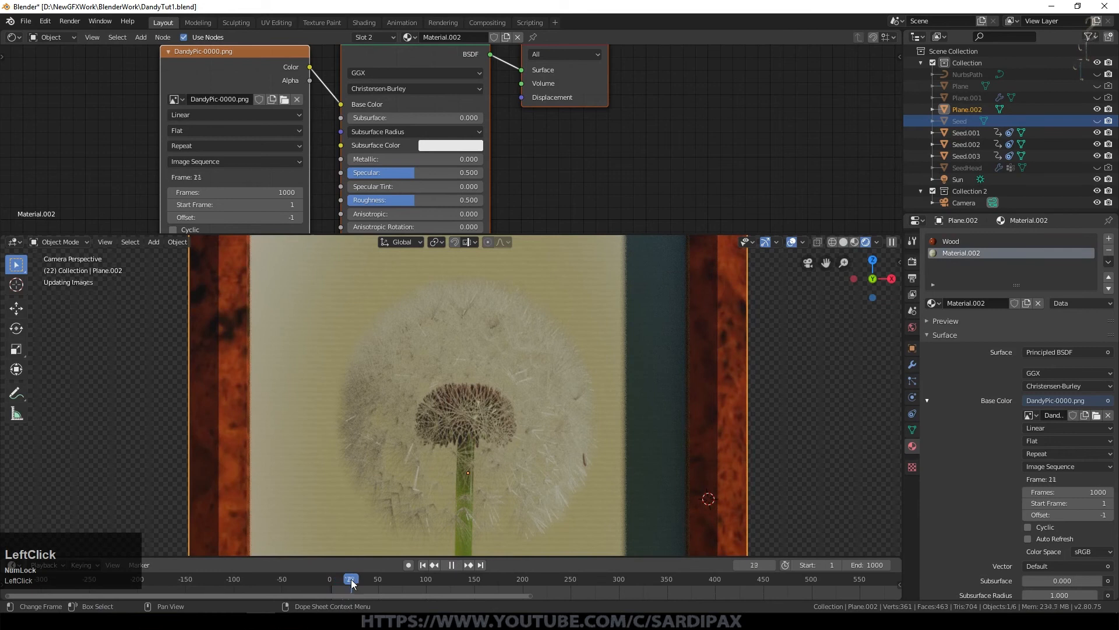
left_click(344, 584)
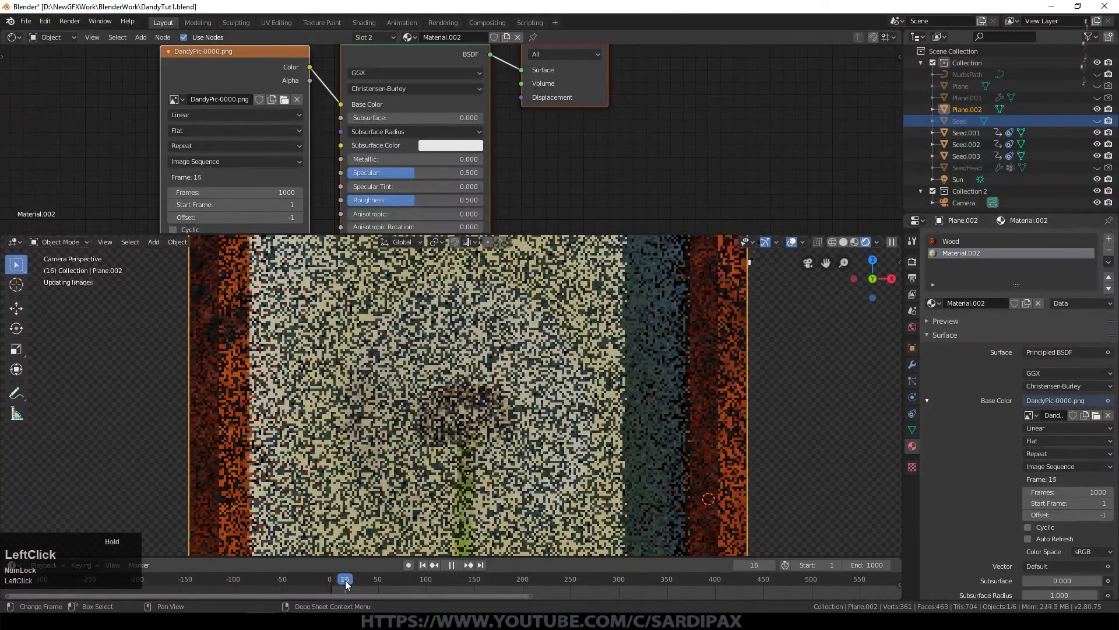
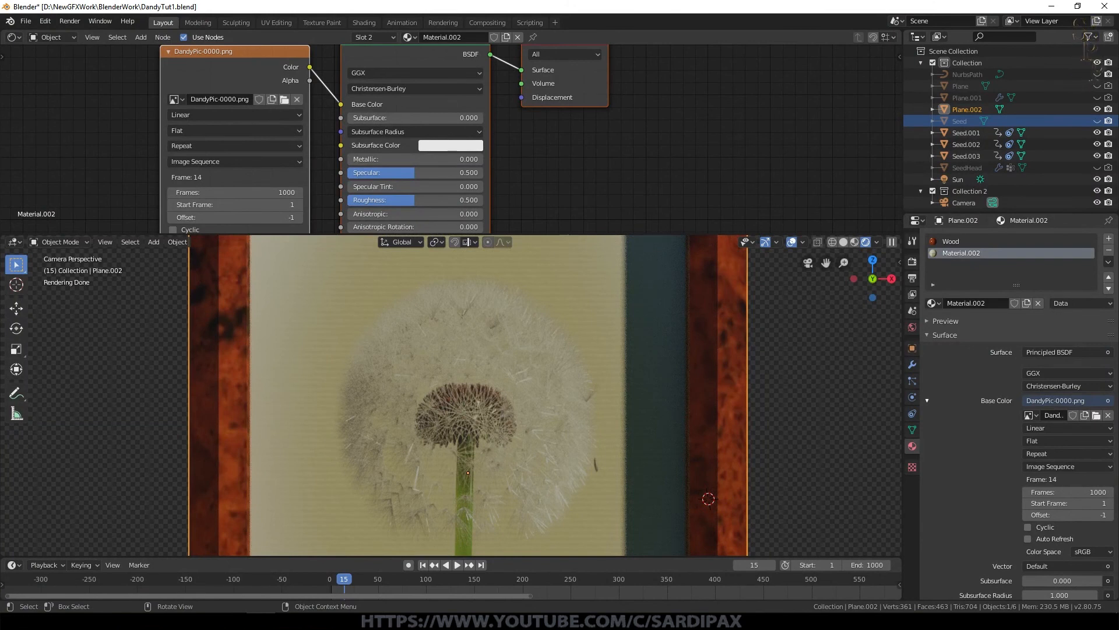
Orbit around the picture frame, switch the 3D view to material preview shading, and unhide the NurbsPath curve
middle_click_drag(513, 402, 555, 393)
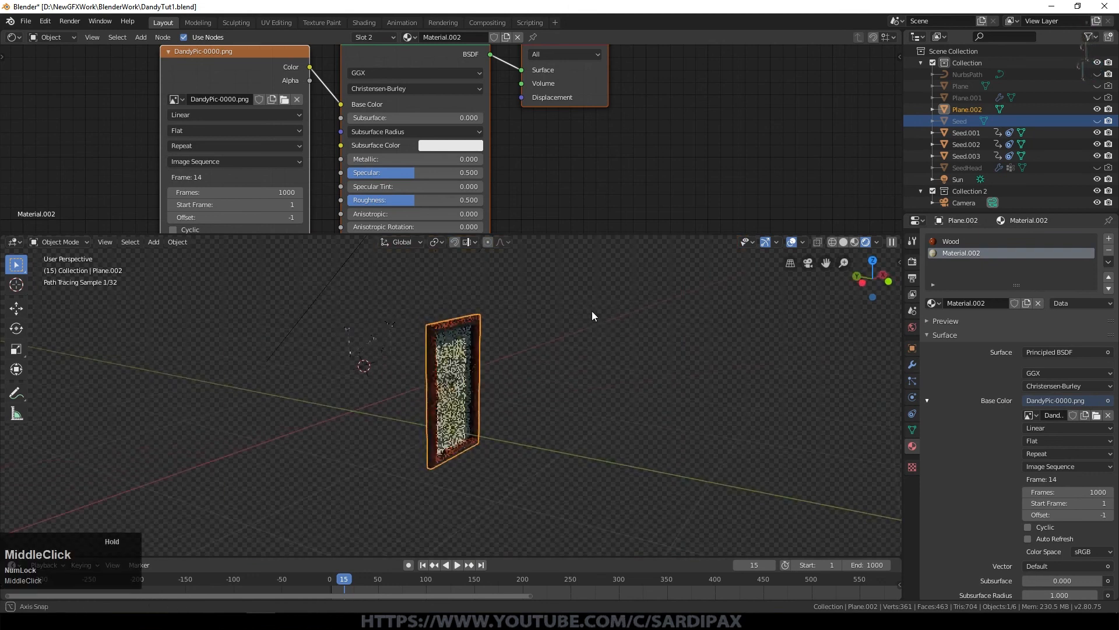
scroll(546, 313, "up", 2)
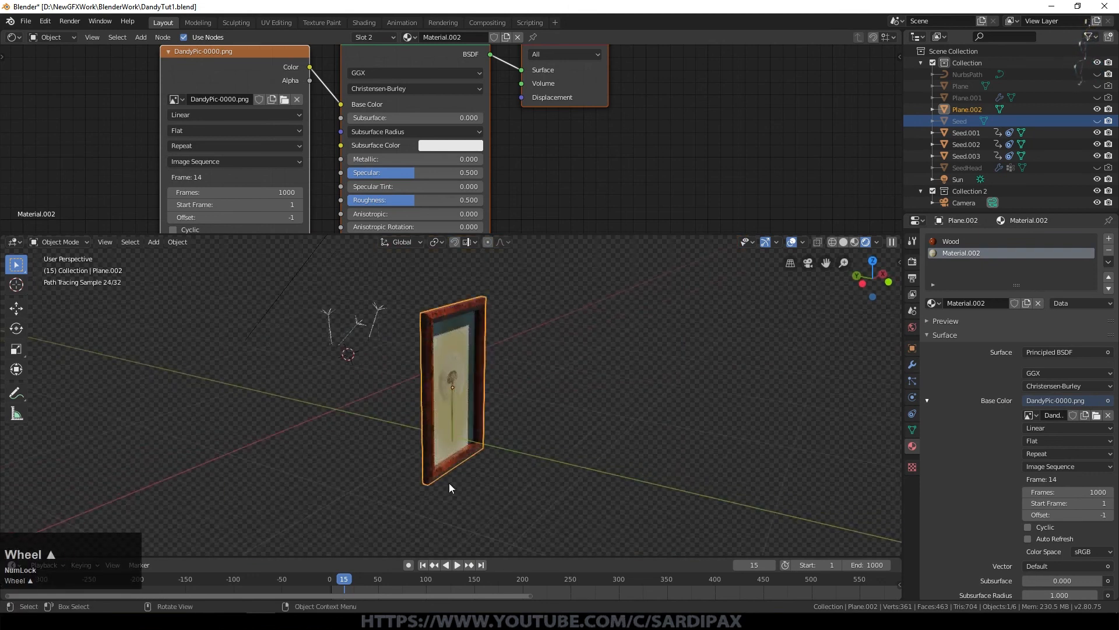
left_click(857, 243)
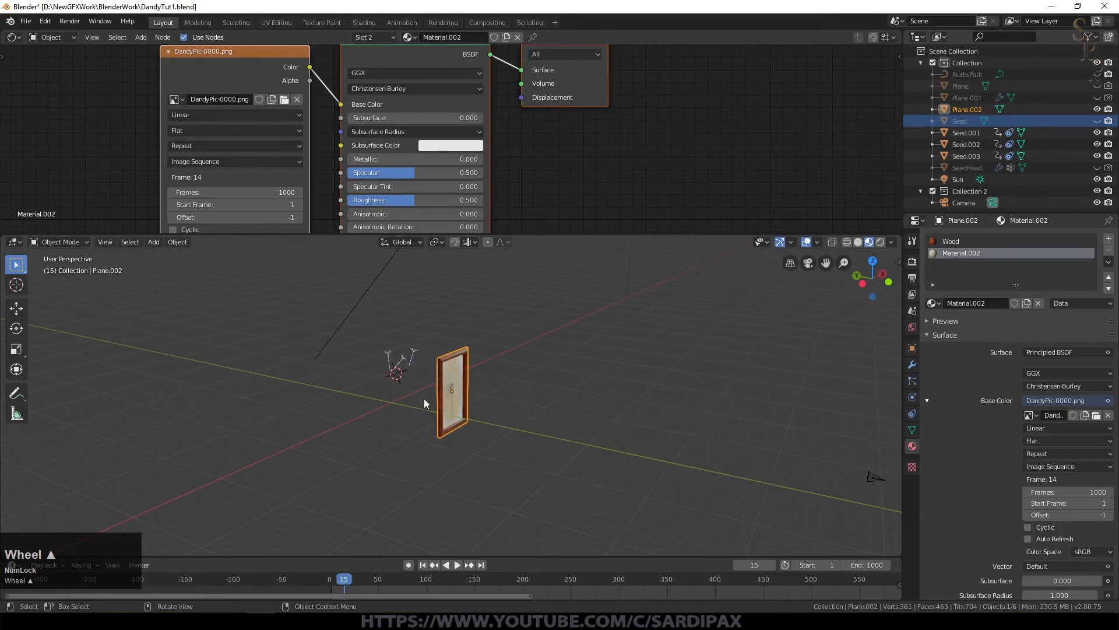
scroll(393, 348, "up", 1)
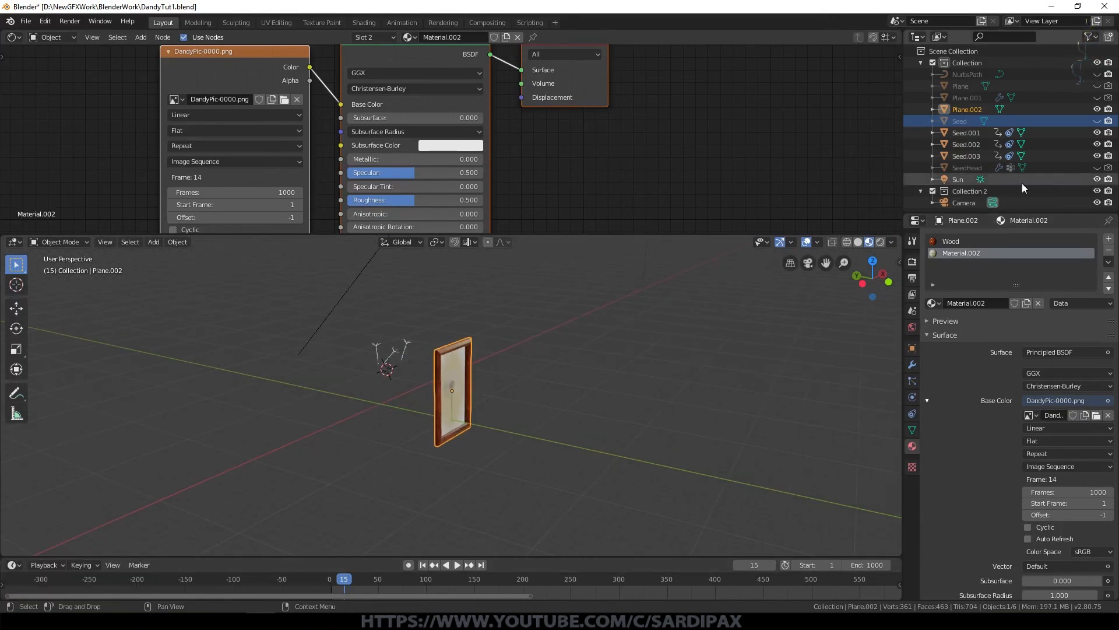
left_click(1097, 74)
middle_click_drag(562, 337, 512, 403)
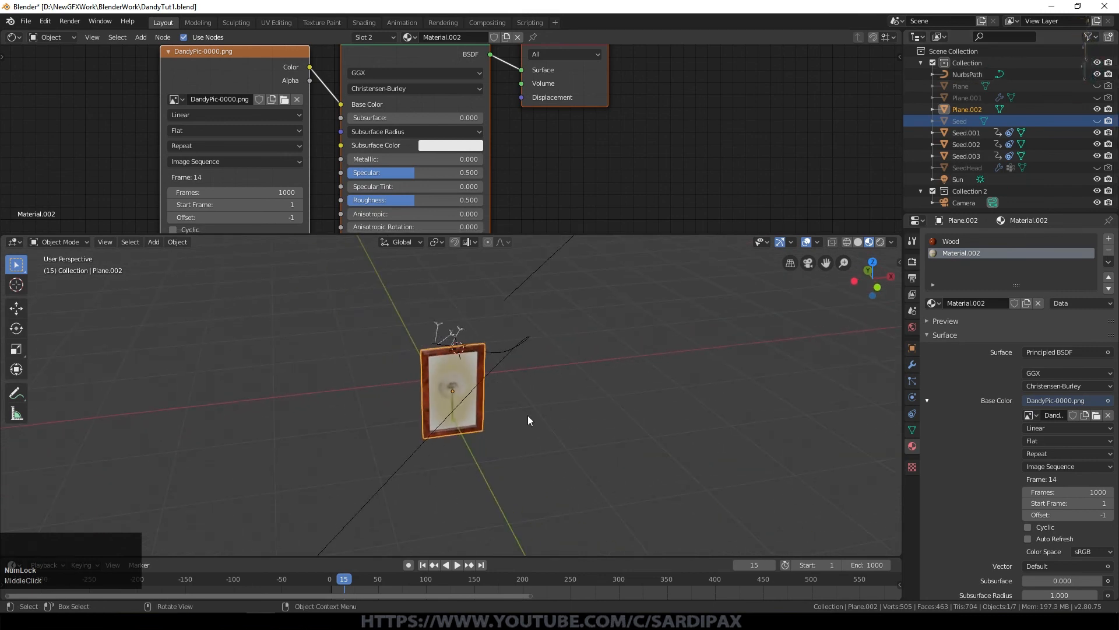
Scale the picture frame by about 1.77 and move it about 2.84 m in X, 0.69 m in Y and 3.16 m in Z
key("s")
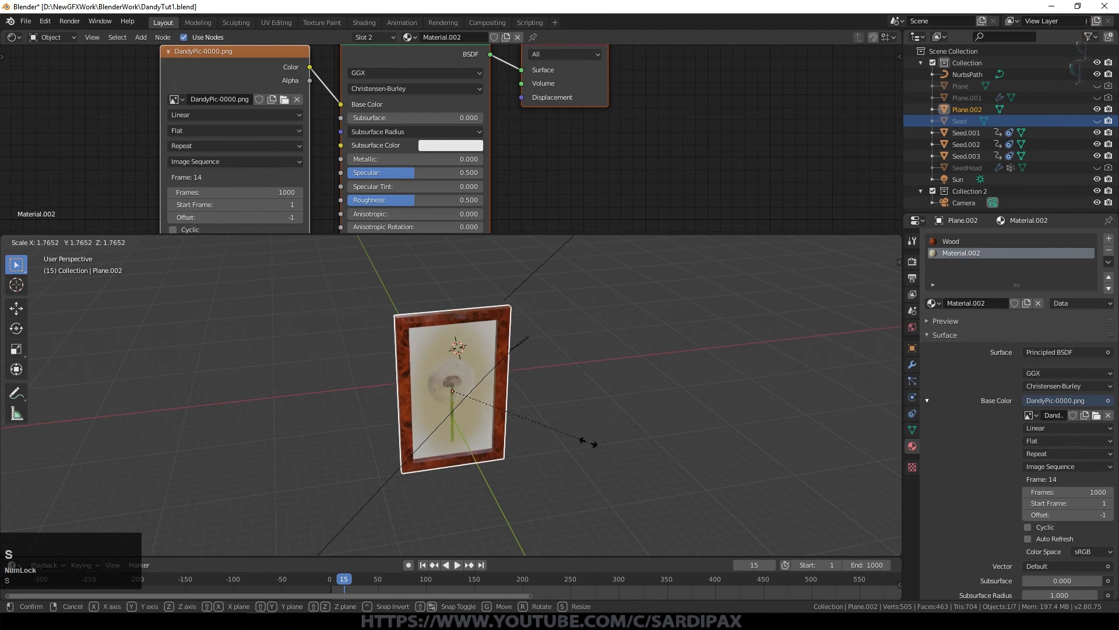
left_click(586, 441)
middle_click_drag(373, 439, 488, 459)
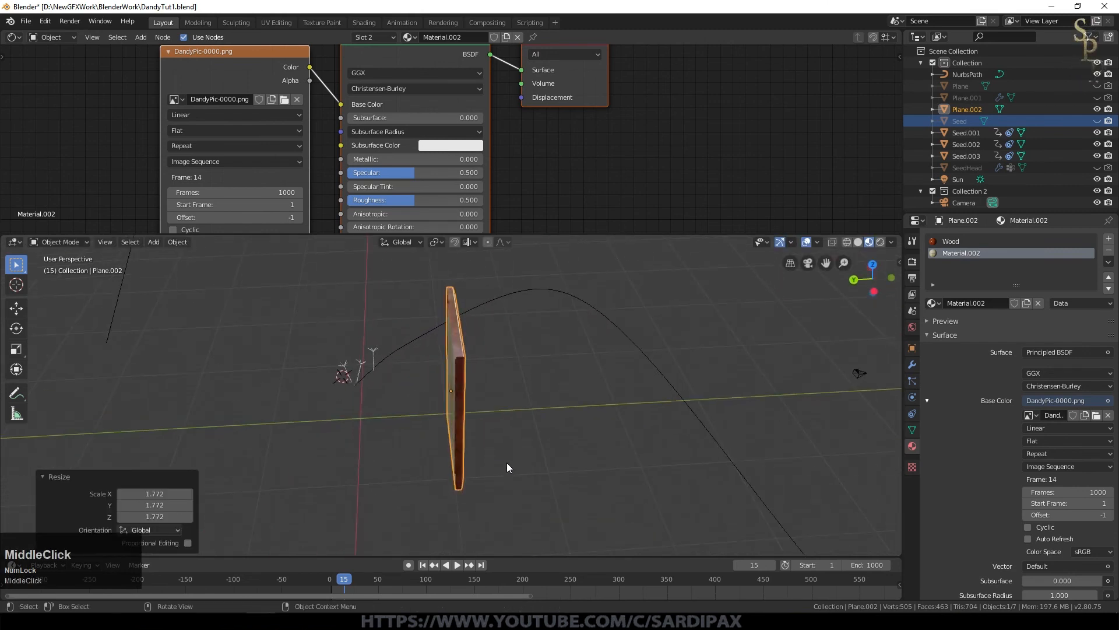
key("g")
left_click(397, 439)
middle_click_drag(495, 449, 371, 402)
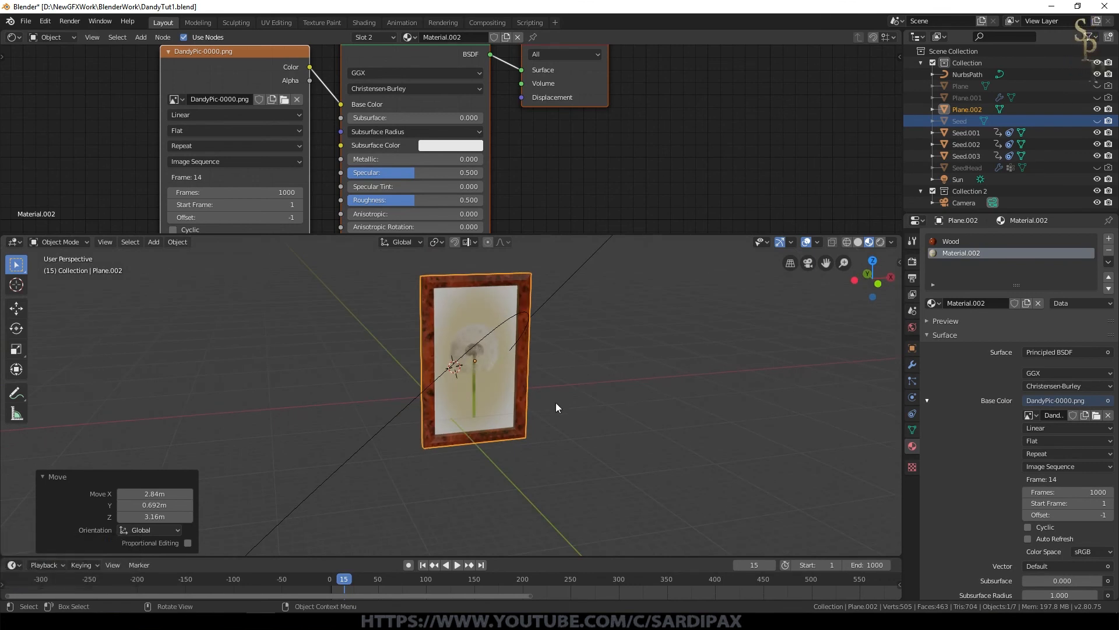
Reposition the picture frame along the global Y axis in the negative direction, relative to the seeds' flight path
middle_click_drag(555, 402, 559, 390)
scroll(557, 389, "up", 2)
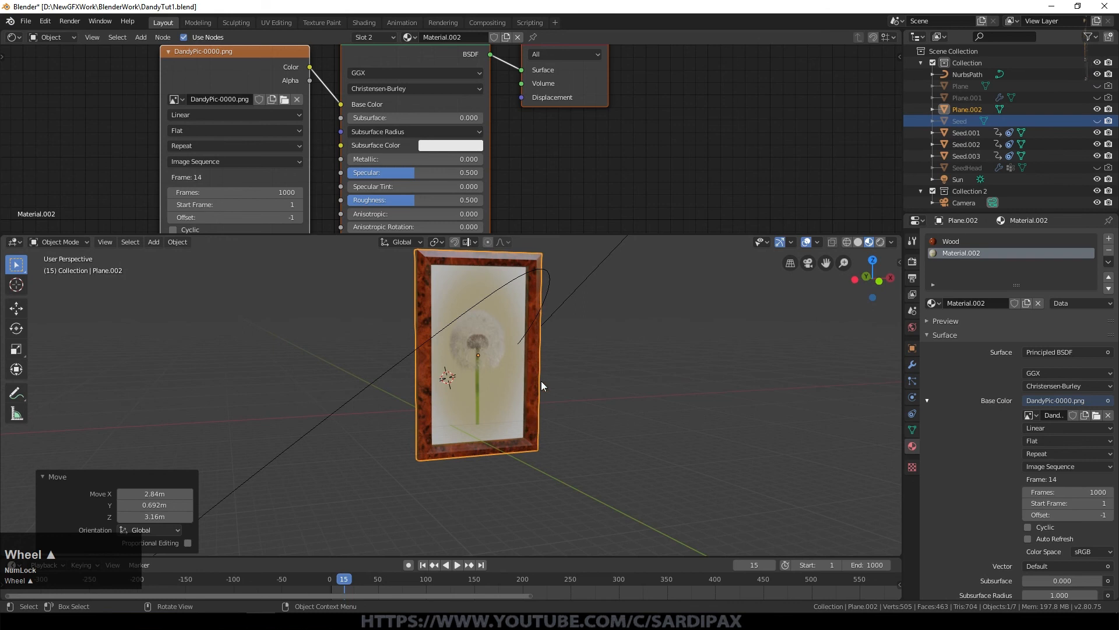
scroll(541, 380, "up", 2)
middle_click_drag(491, 442, 538, 474)
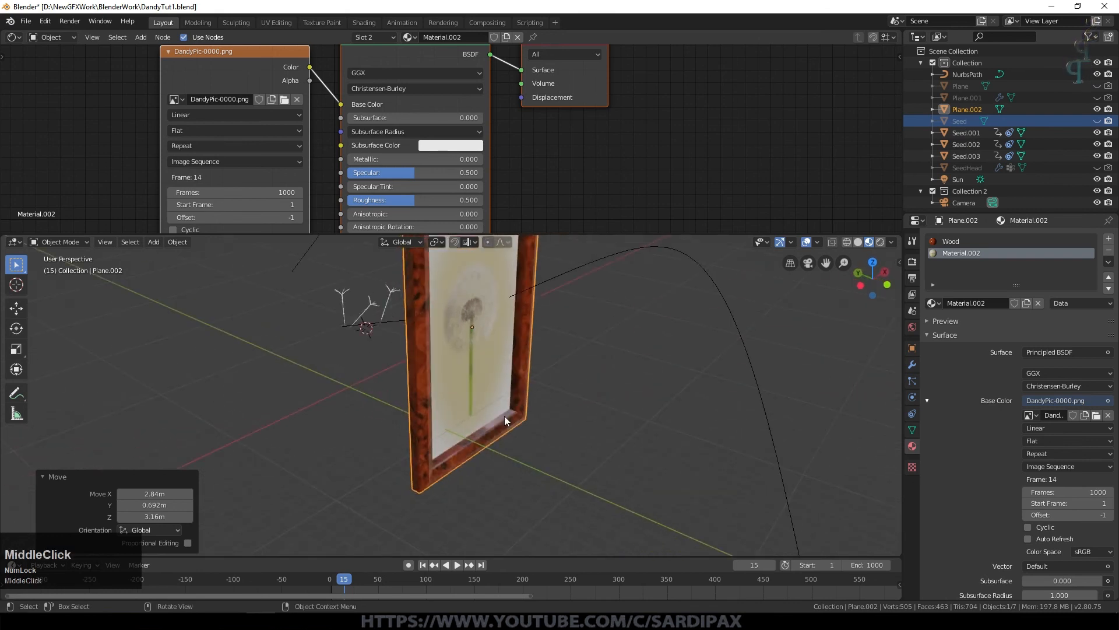
key("g")
key("y")
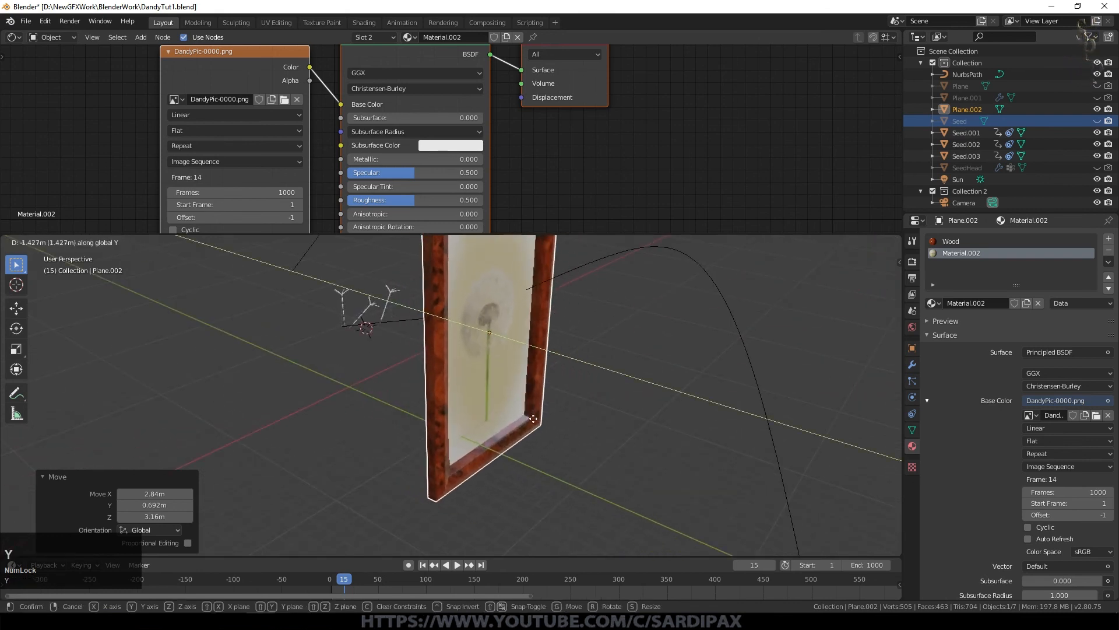
left_click(523, 441)
scroll(523, 441, "up", 2)
scroll(523, 441, "down", 3)
middle_click_drag(499, 494, 408, 354)
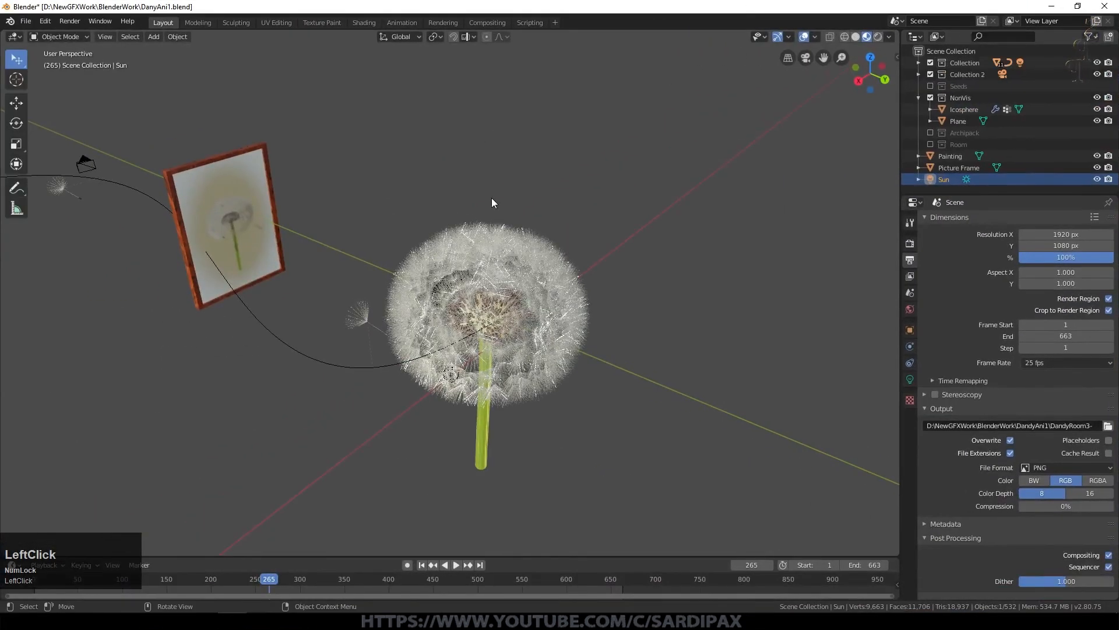
In the DanyAni1.blend scene, hide the background Plane, the dandelion Icosphere and the black Trans1 object
middle_click_drag(397, 376, 582, 326)
left_click(248, 251)
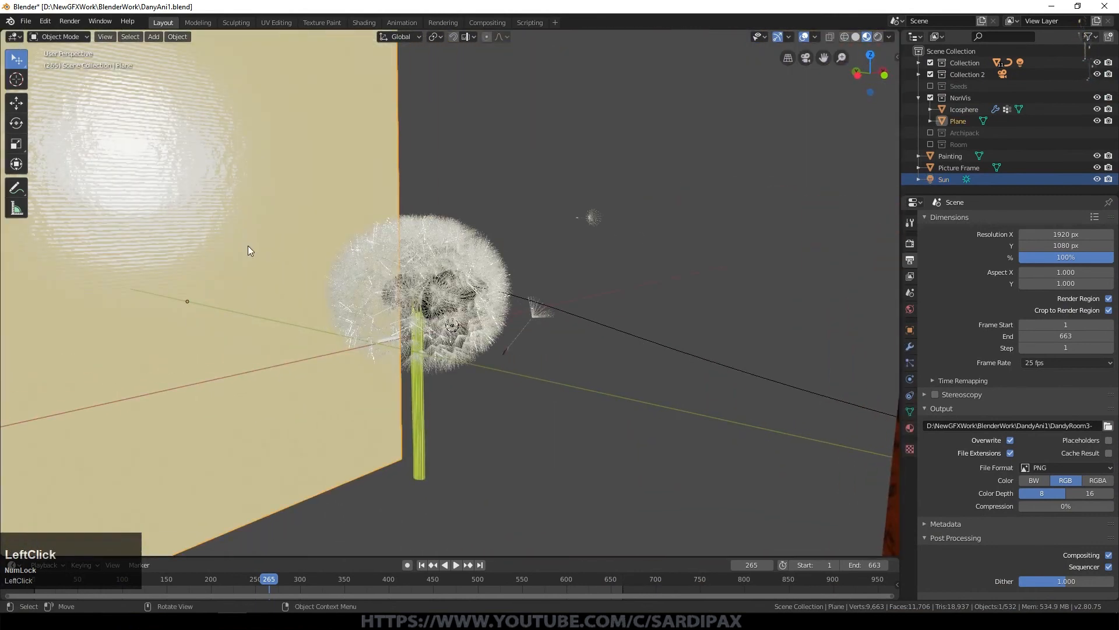
key("h")
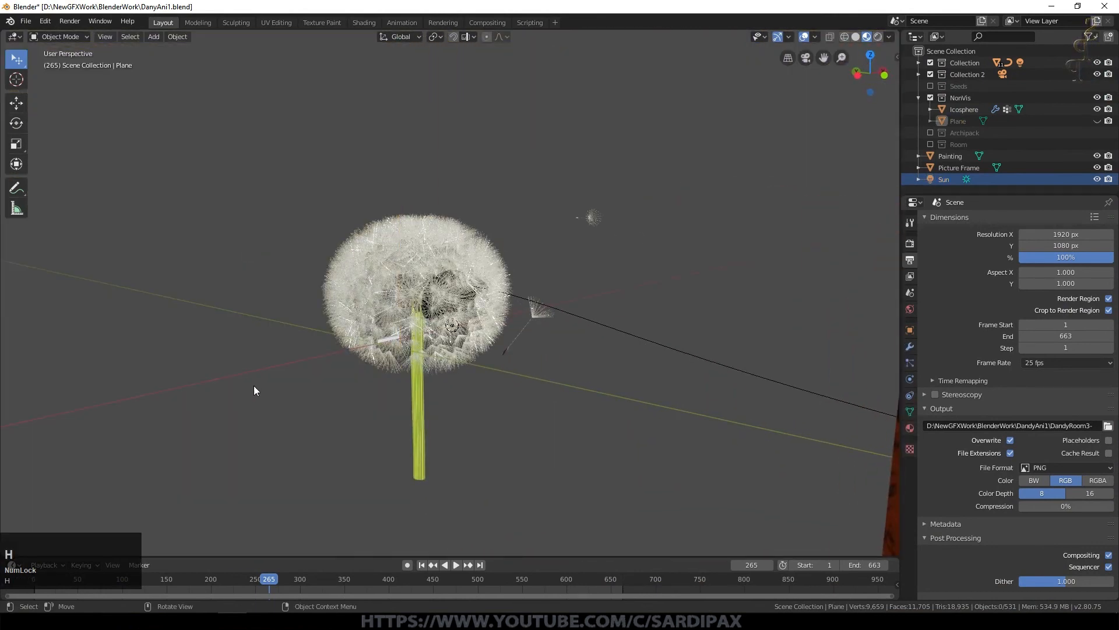
left_click(423, 421)
key("h")
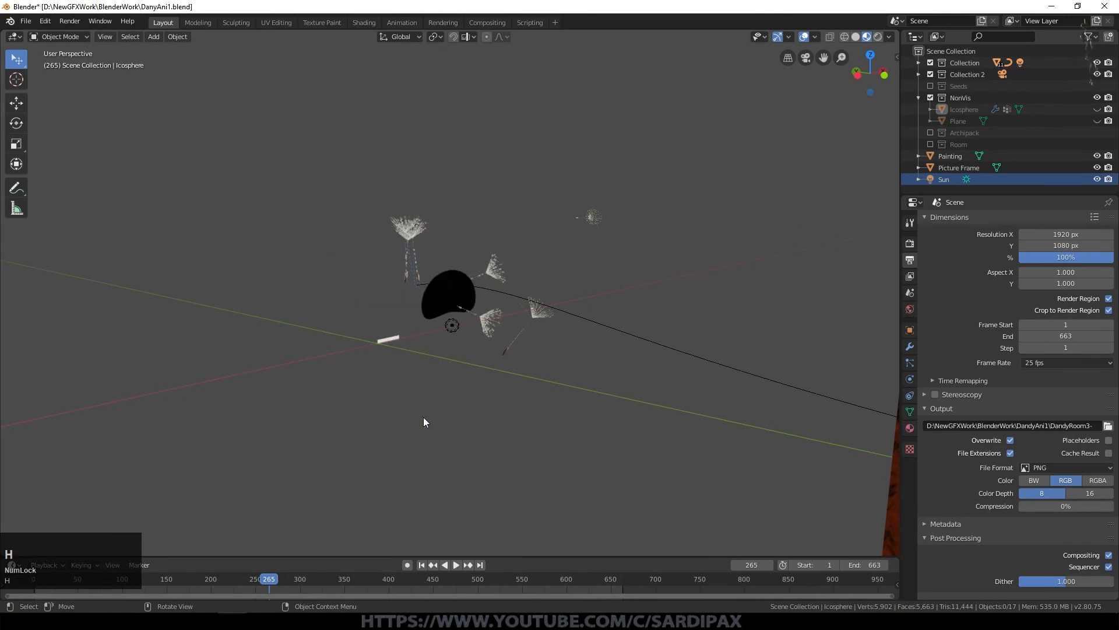
left_click(430, 295)
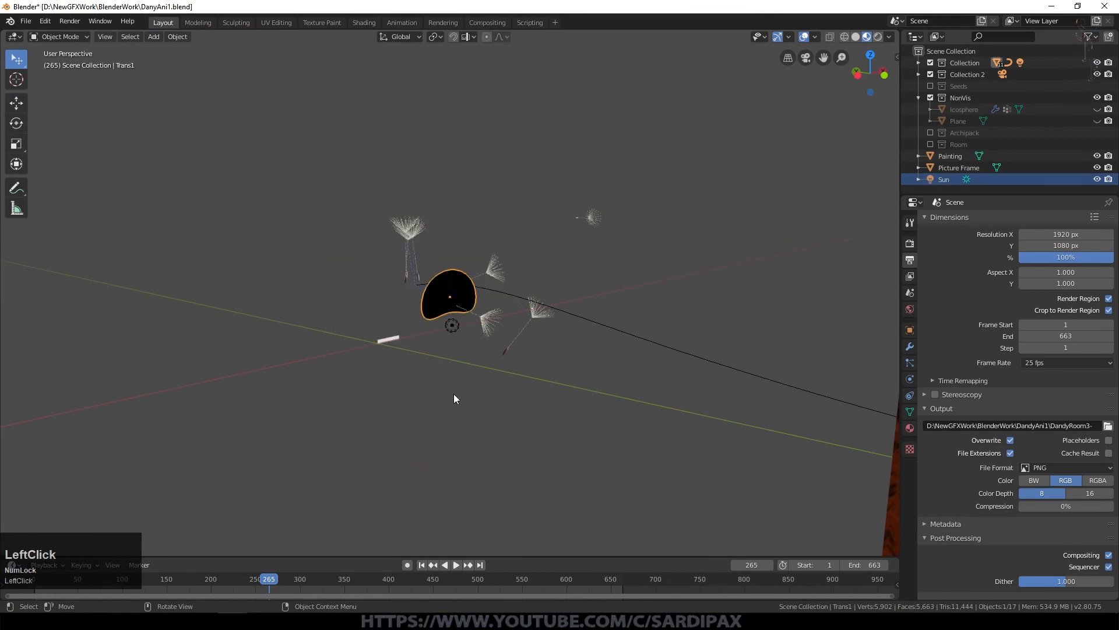
key("h")
View the framed painting and seed path through the camera and return the animation to frame 1
scroll(454, 394, "down", 4)
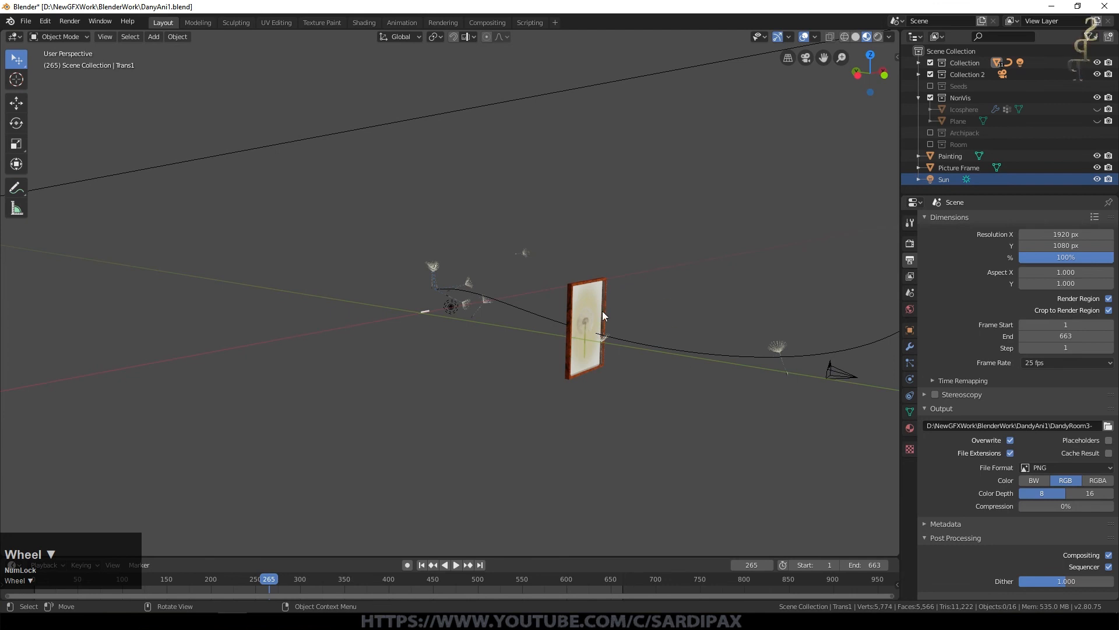
scroll(582, 344, "up", 2)
left_click(171, 578)
key("KP_0")
middle_click_drag(691, 365, 610, 320)
scroll(635, 296, "up", 1)
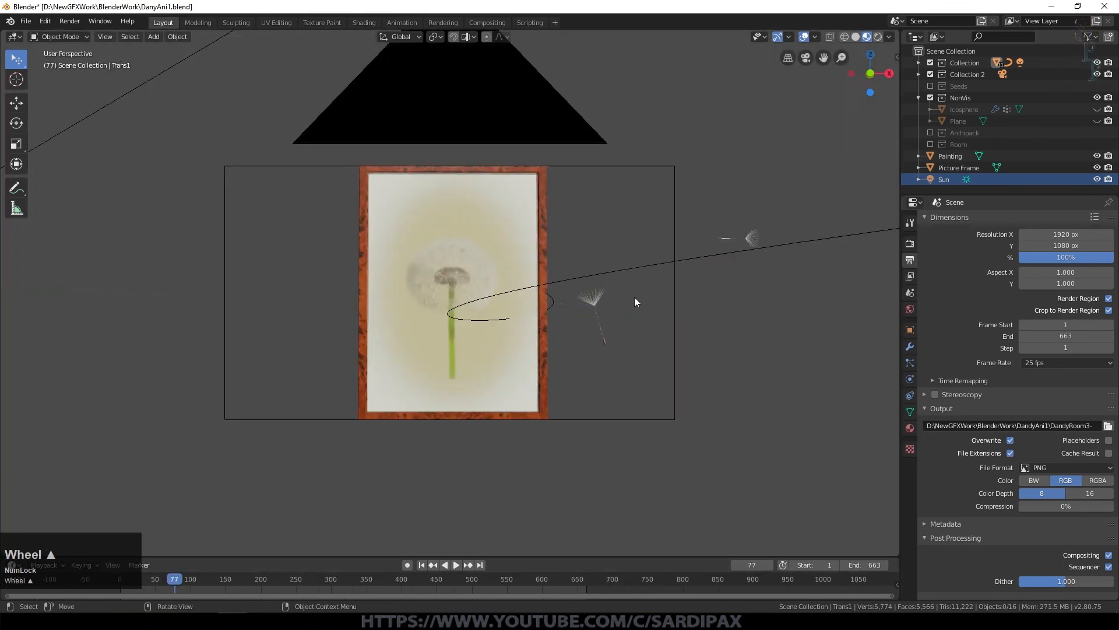
key("KP_0")
scroll(631, 296, "down", 2)
left_click(422, 564)
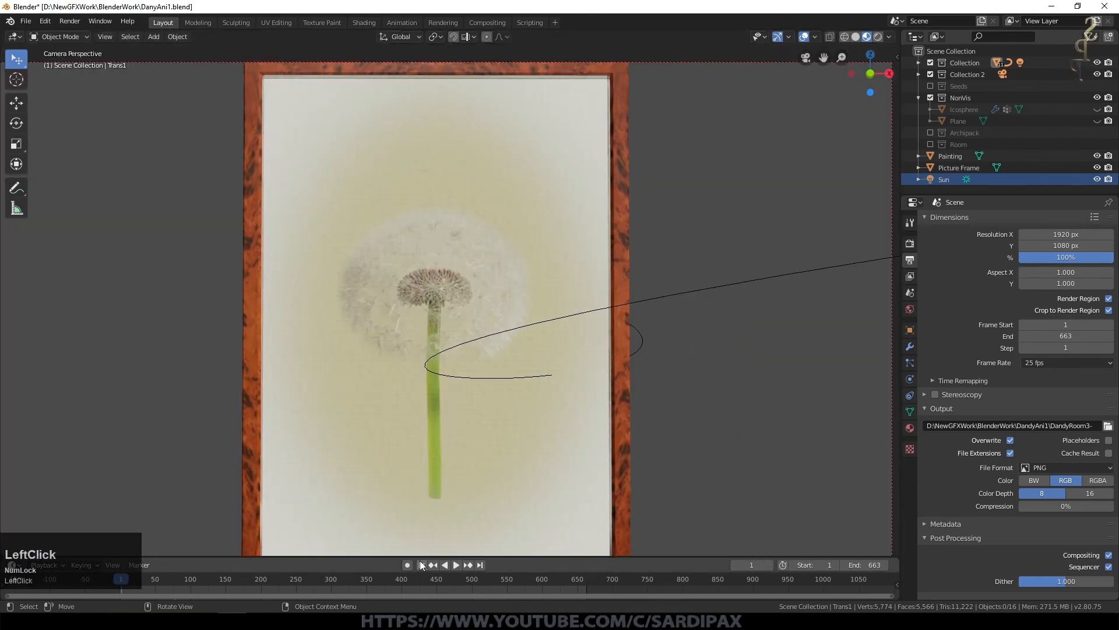
Switch to rendered shading and examine the painted dandelion up close at frame 15
left_click(878, 37)
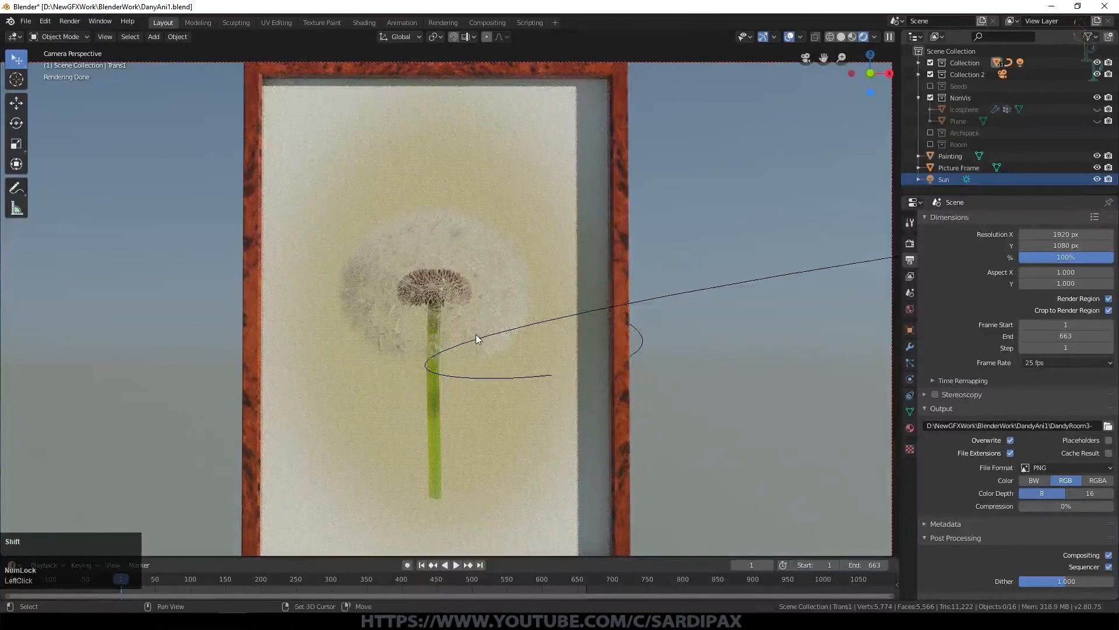
middle_click_drag(476, 334, 539, 338, "shift")
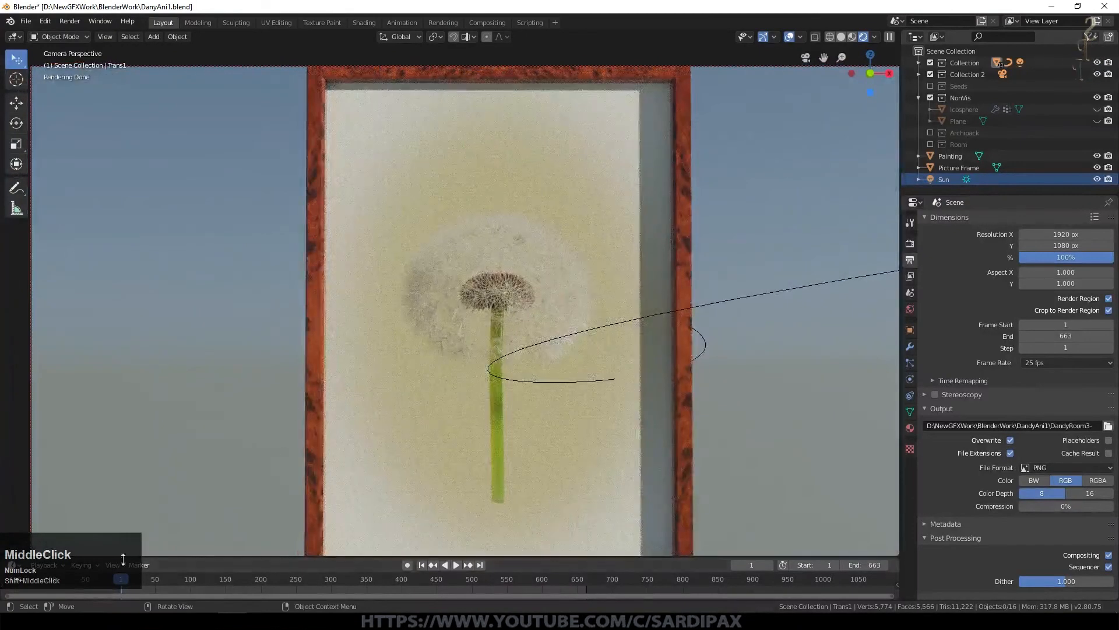
left_click_drag(121, 580, 130, 582)
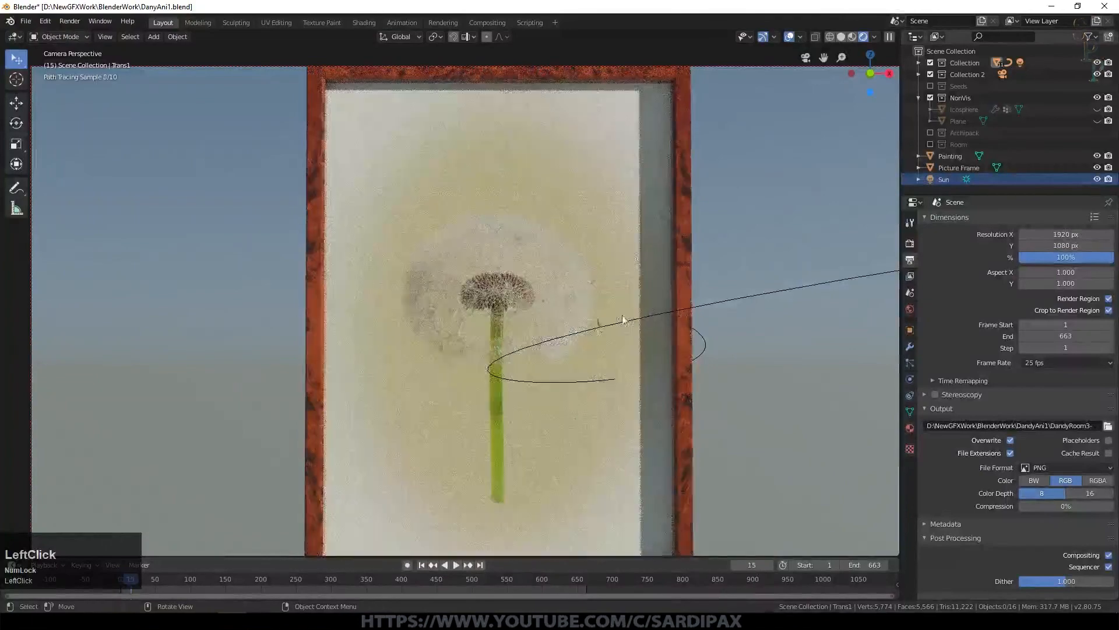
scroll(657, 286, "up", 3)
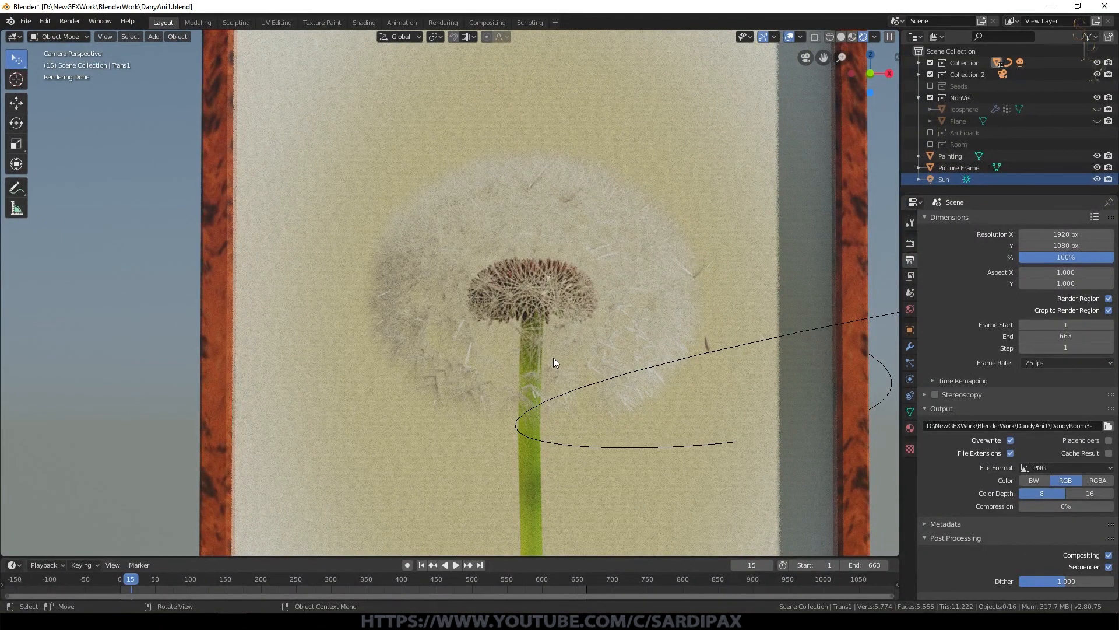
Preview the early frames in rendered shading and scrub ahead to frame 147 to check the seeds leaving the picture
key("space")
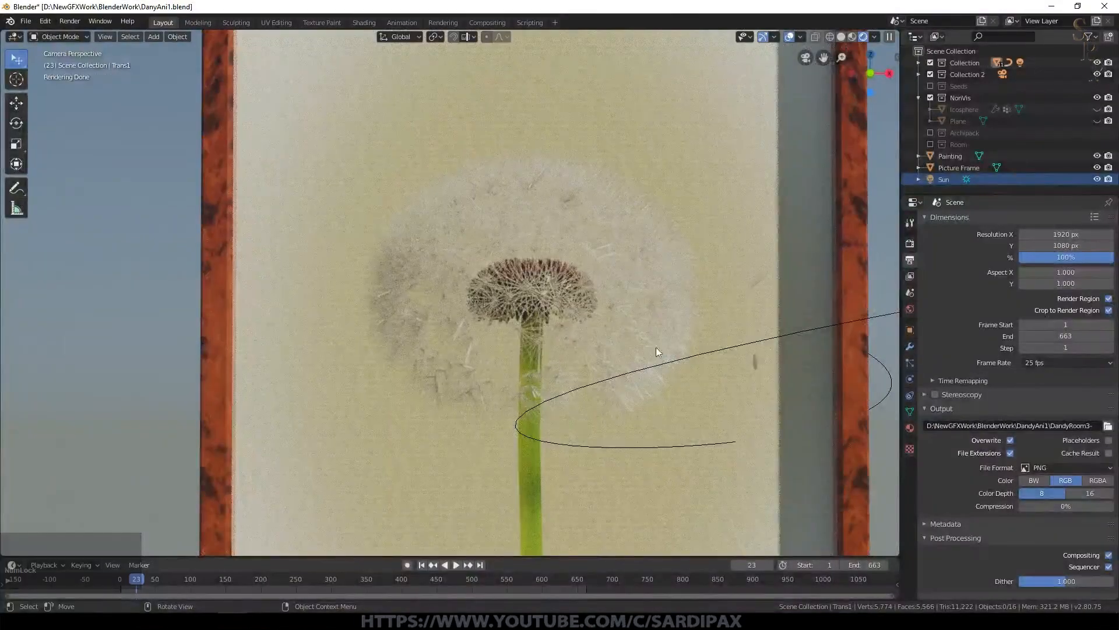
key("space")
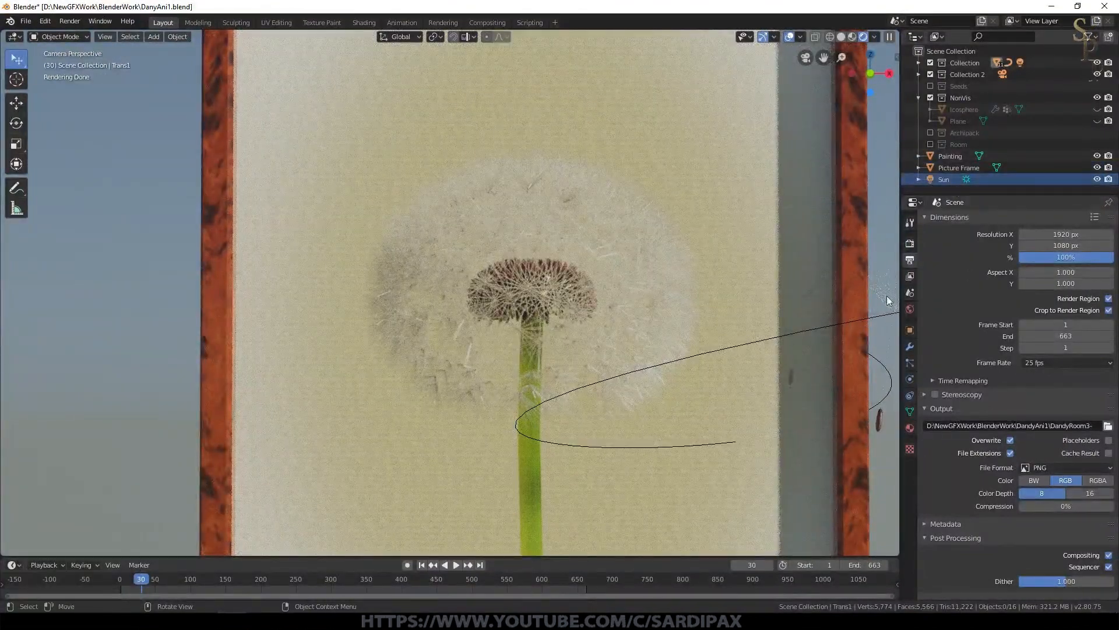
key("space")
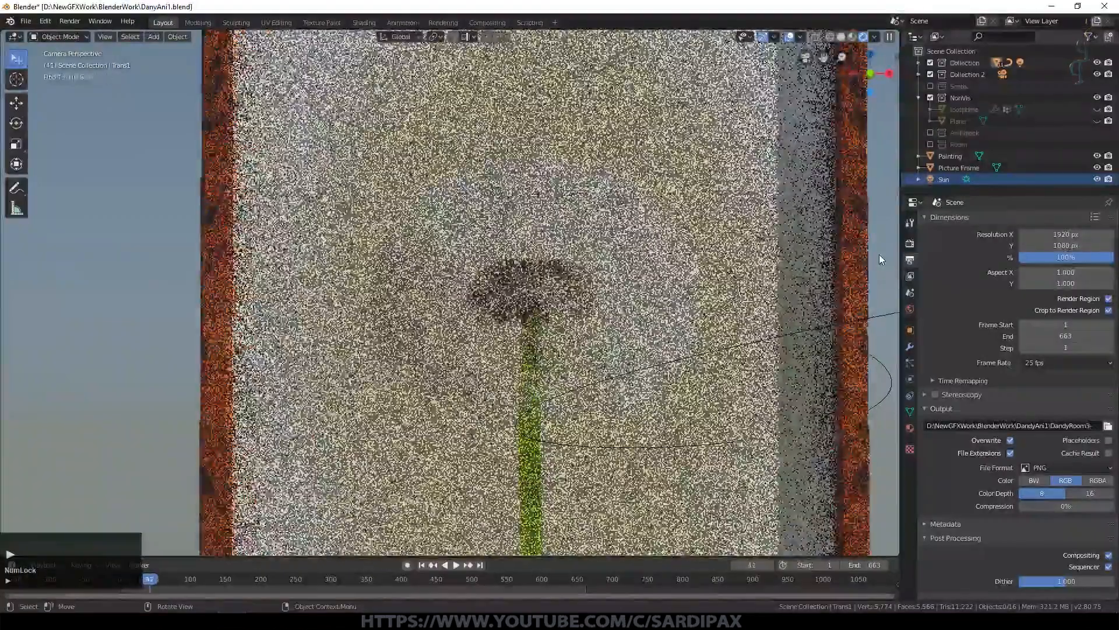
key("Escape")
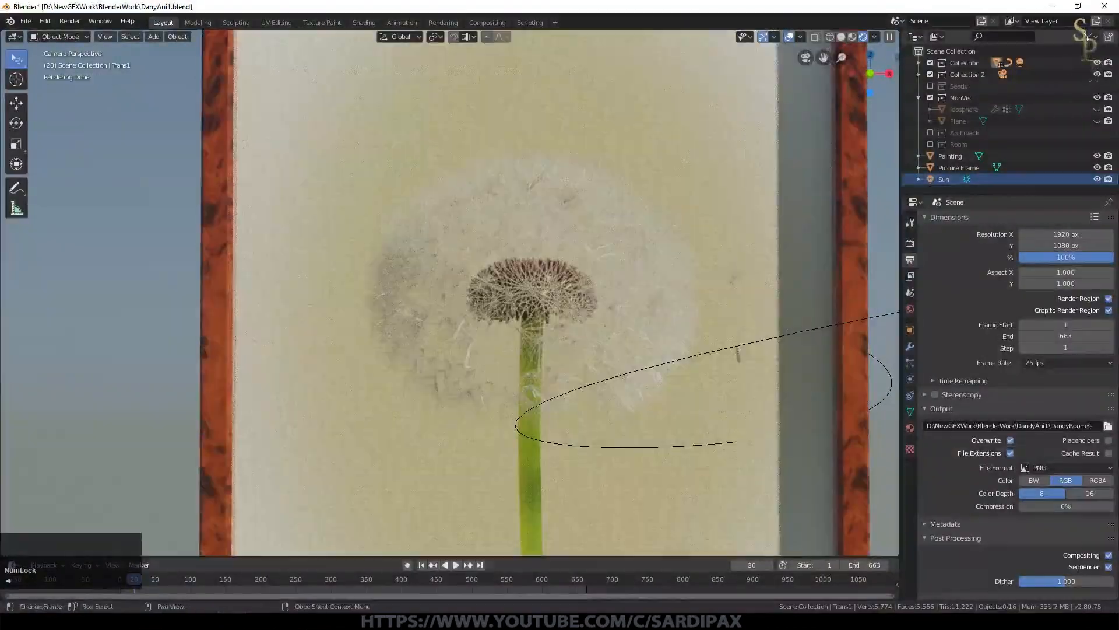
left_click(146, 580)
left_click_drag(161, 584, 223, 582)
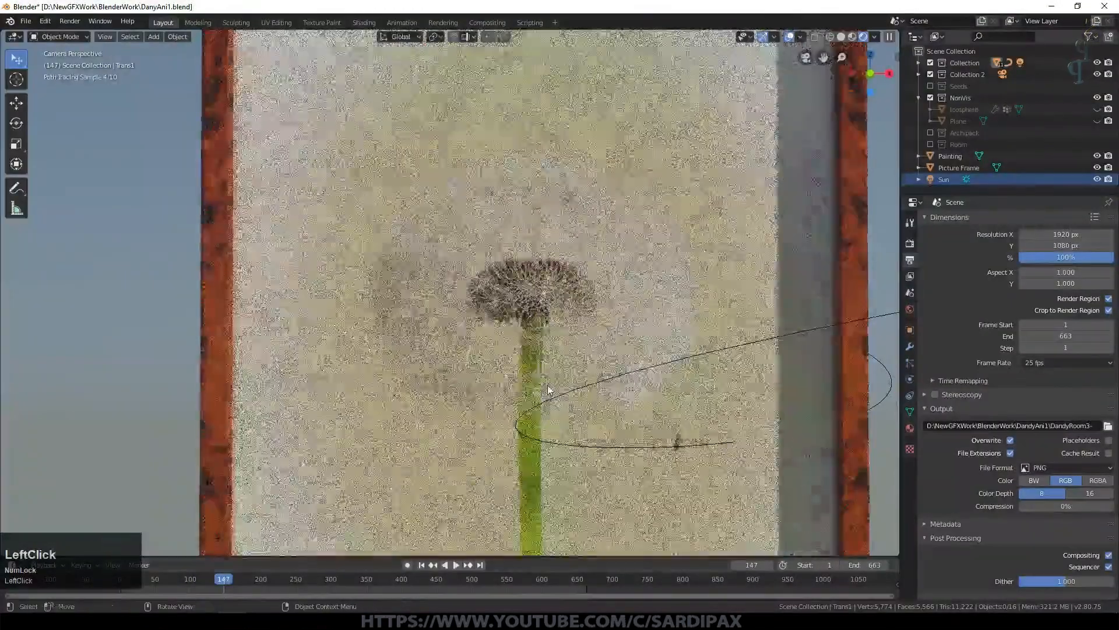
Advance frame by frame to frame 158 to examine the seed and its shadow on the painting
key("Right")
key("Right")
key("Right")
key("Right")
key("Right")
key("Right")
key("Right")
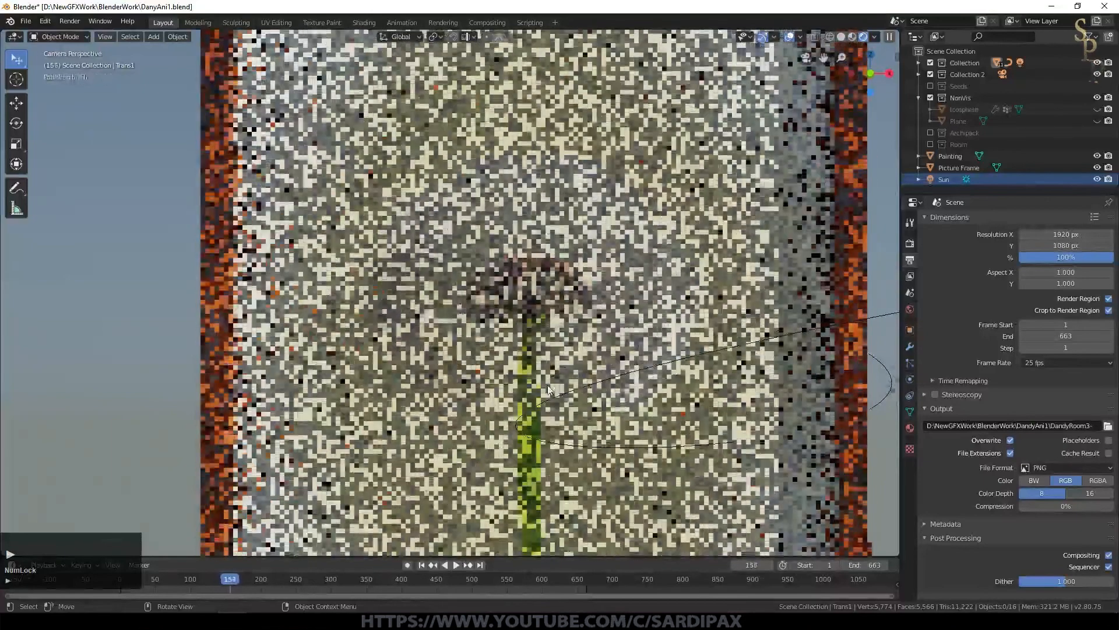
key("Right")
key("Right")
key("Right")
key("Right")
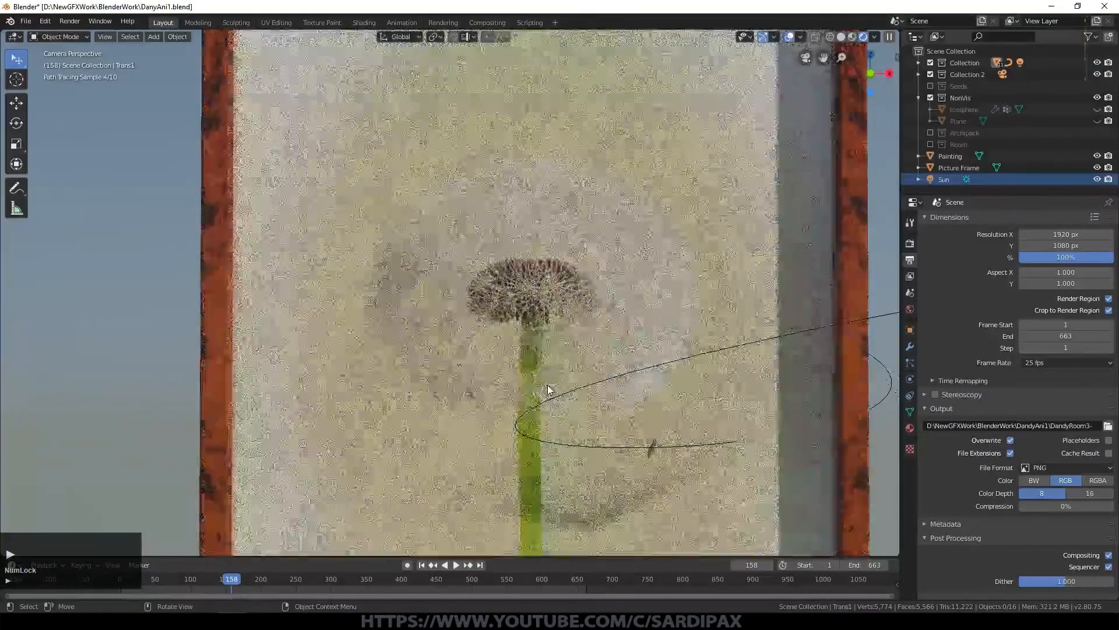
Hide Seed.001, the large seed overlapping the picture frame's edge in the camera view
scroll(771, 298, "down", 4)
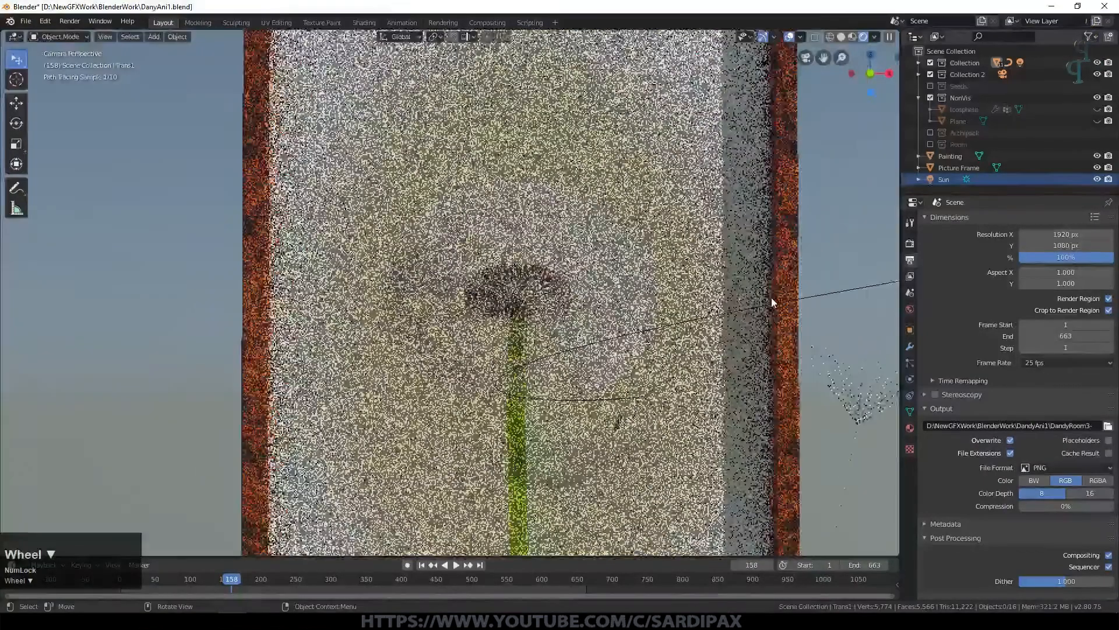
left_click(687, 363)
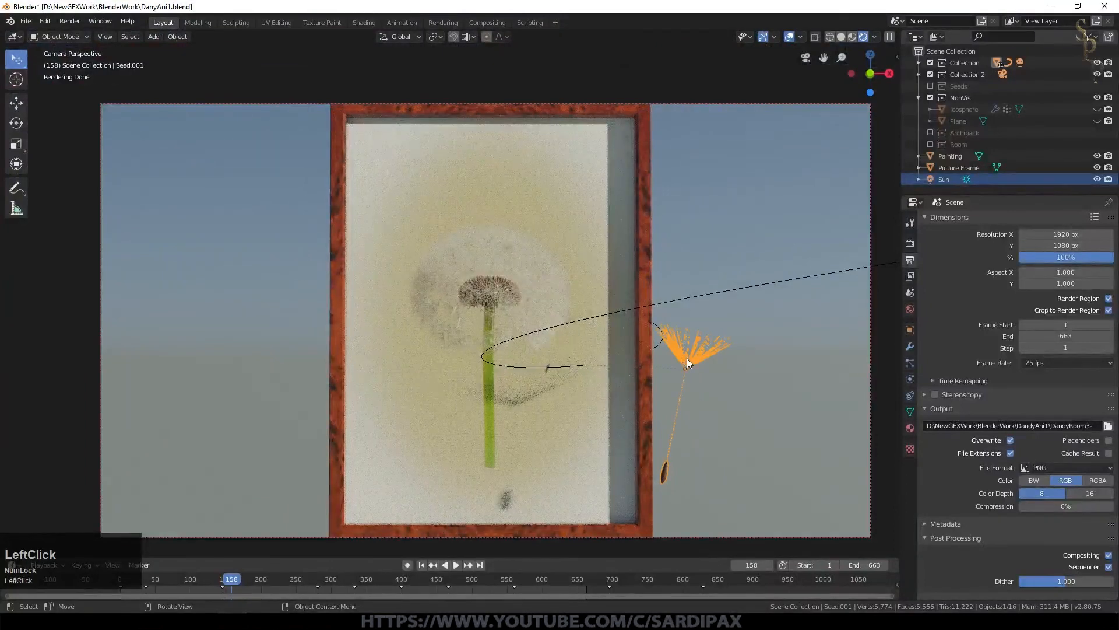
key("h")
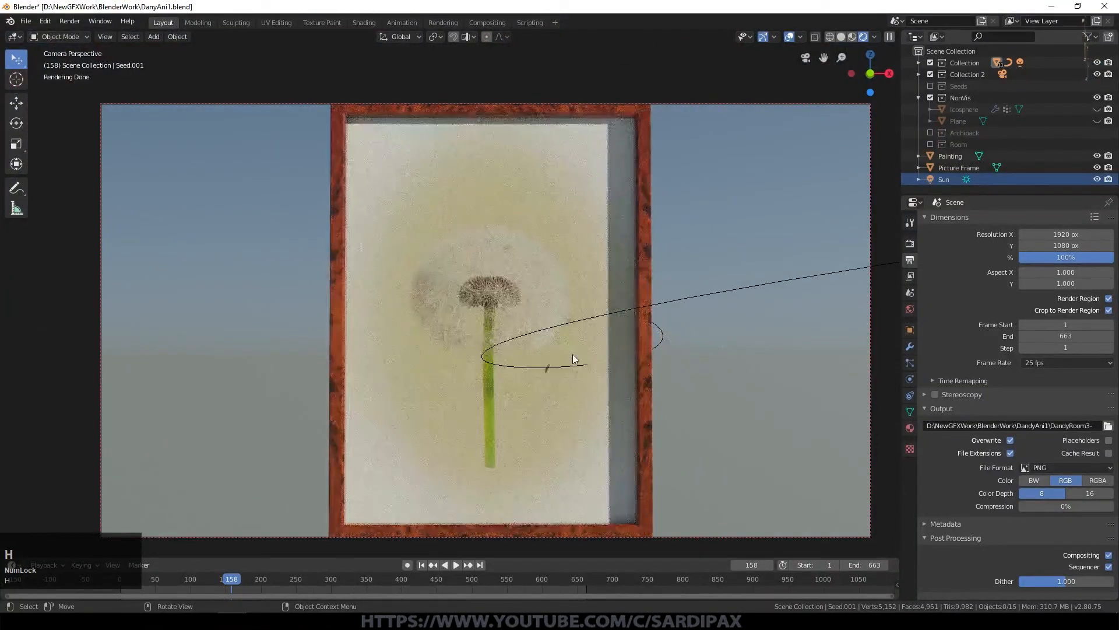
Advance the rendered preview to frame 250 and examine the remaining seeds' motion and shadows over the painting
scroll(584, 370, "up", 4)
key("space")
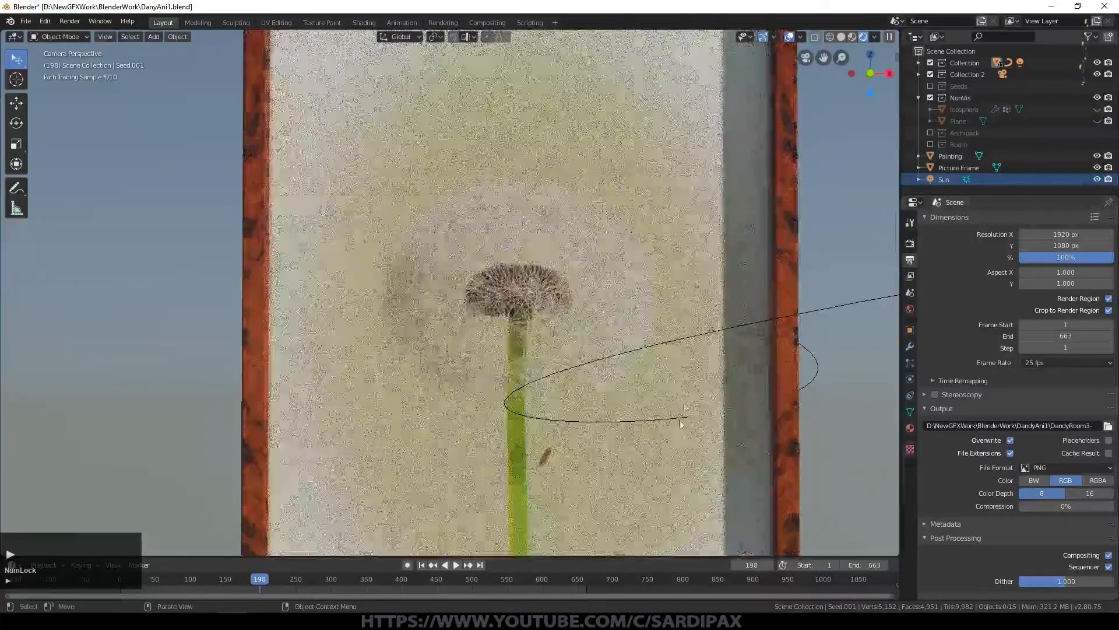
scroll(680, 425, "up", 3)
middle_click_drag(705, 411, 695, 404, "shift")
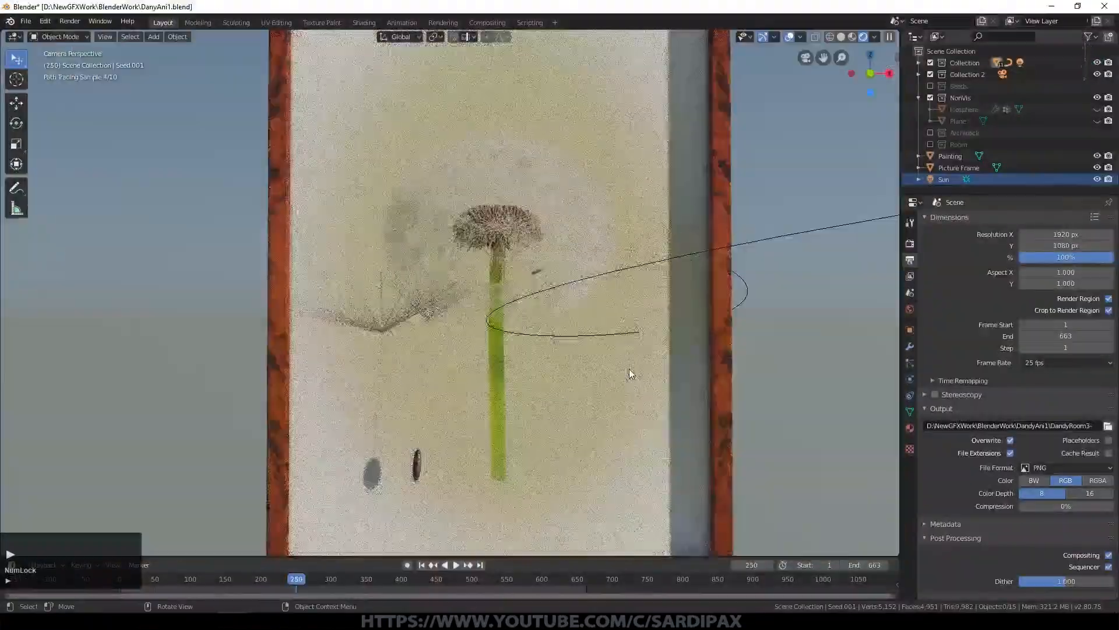
Examine the seed beside the stem in close-up, comparing frames 246 to 248 where it emerges from the painting
middle_click_drag(526, 369, 559, 285, "shift")
scroll(583, 350, "up", 5)
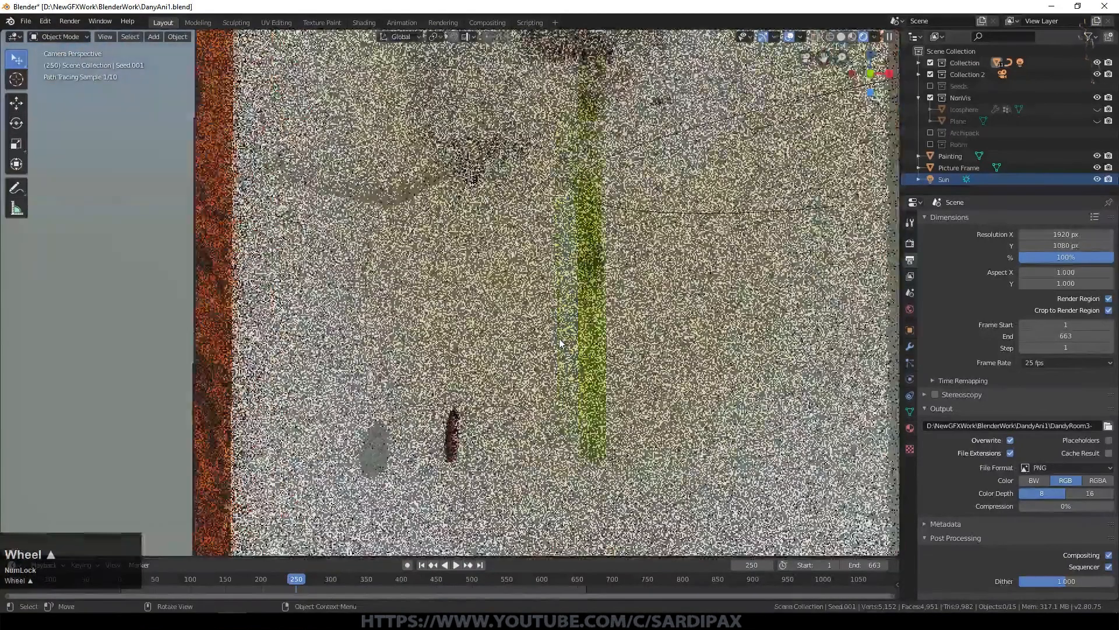
key("Left")
key("Left")
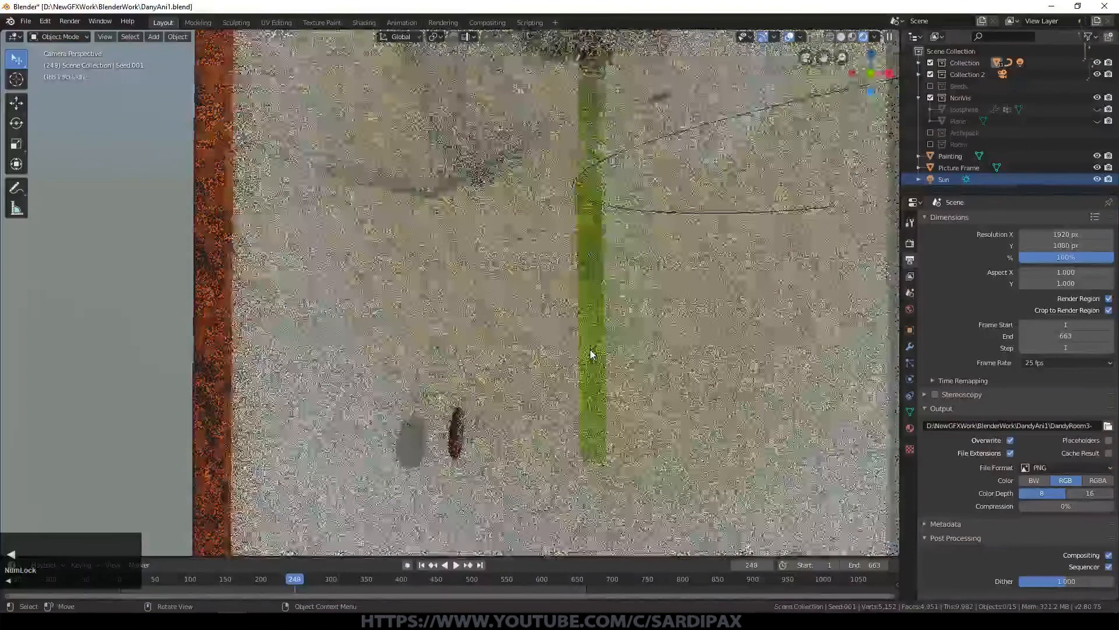
key("Left")
key("Left")
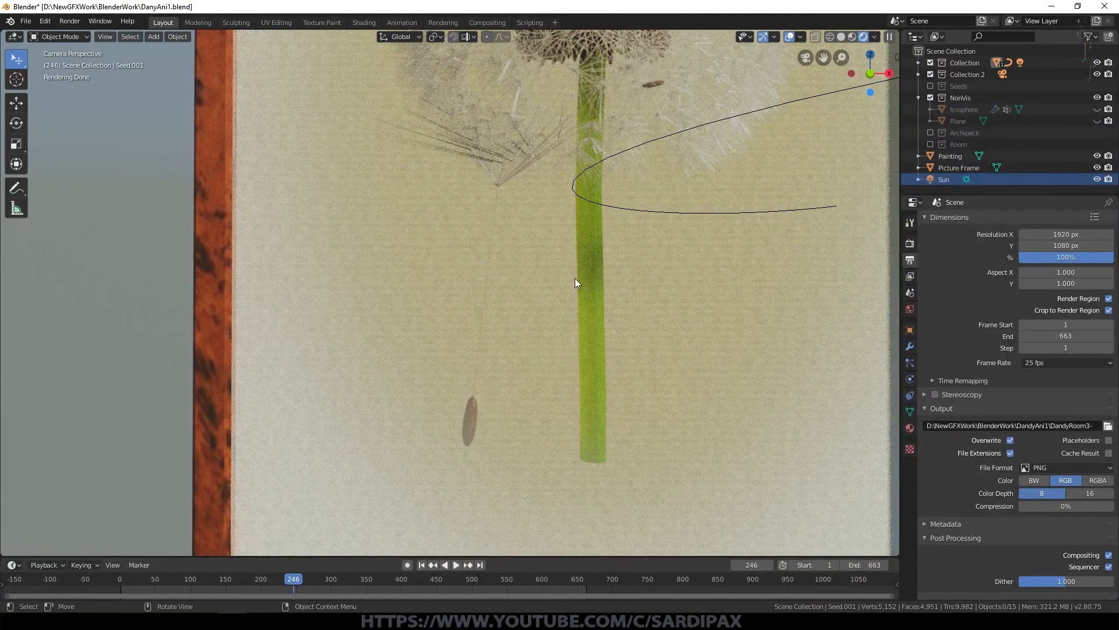
key("Right")
key("Right")
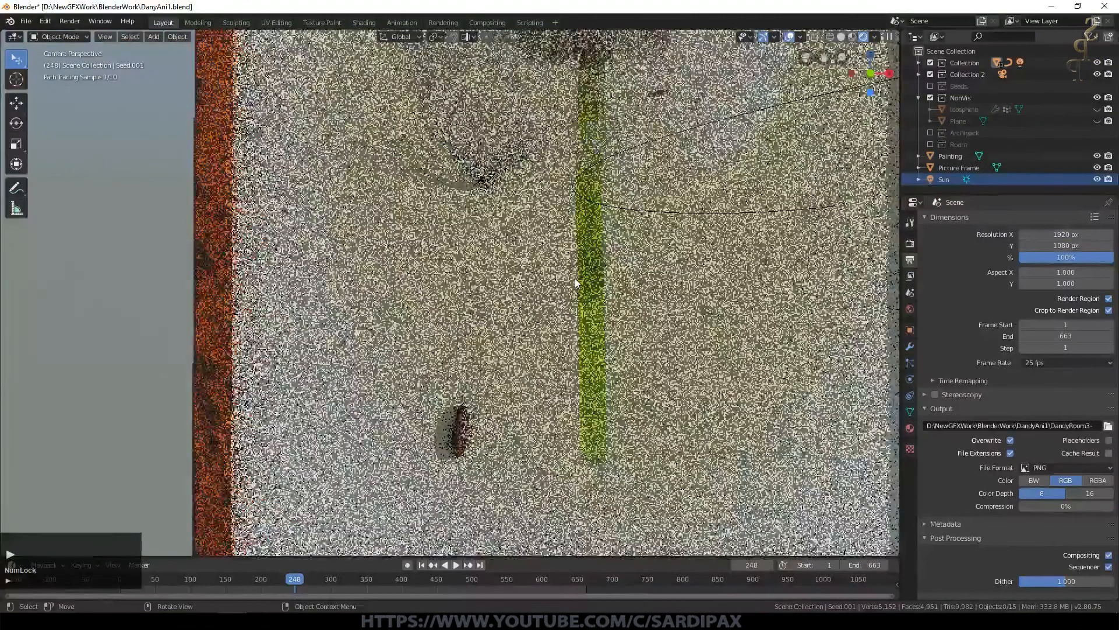
key("Left")
key("Right")
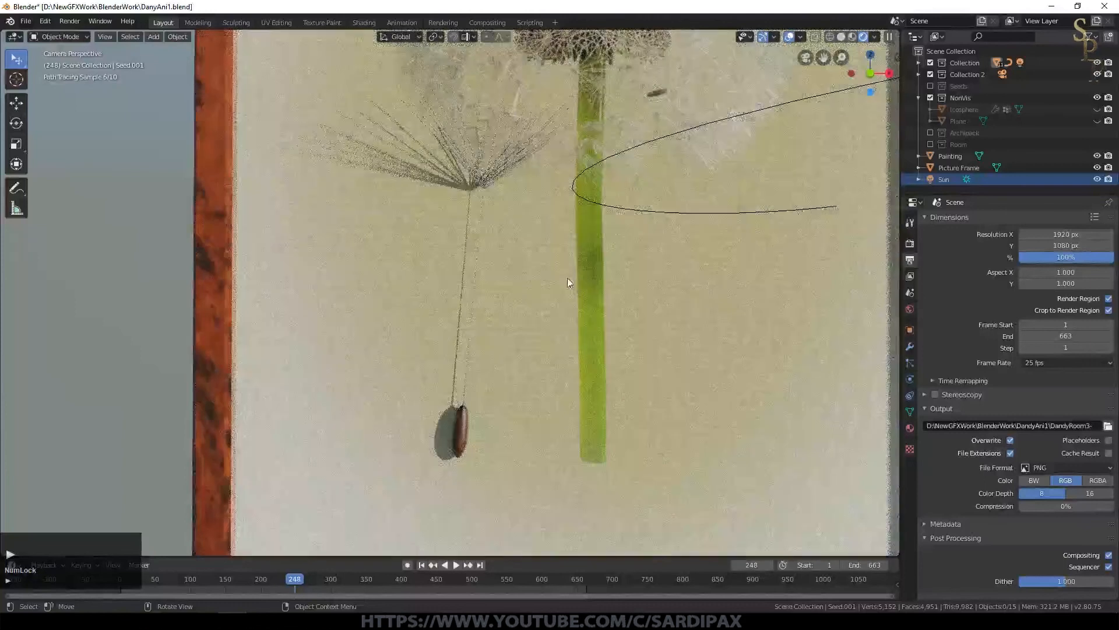
Frame Seed.003 from an angled perspective view and go back frame by frame to 241 to examine how it crosses the painting
middle_click_drag(439, 375, 537, 381)
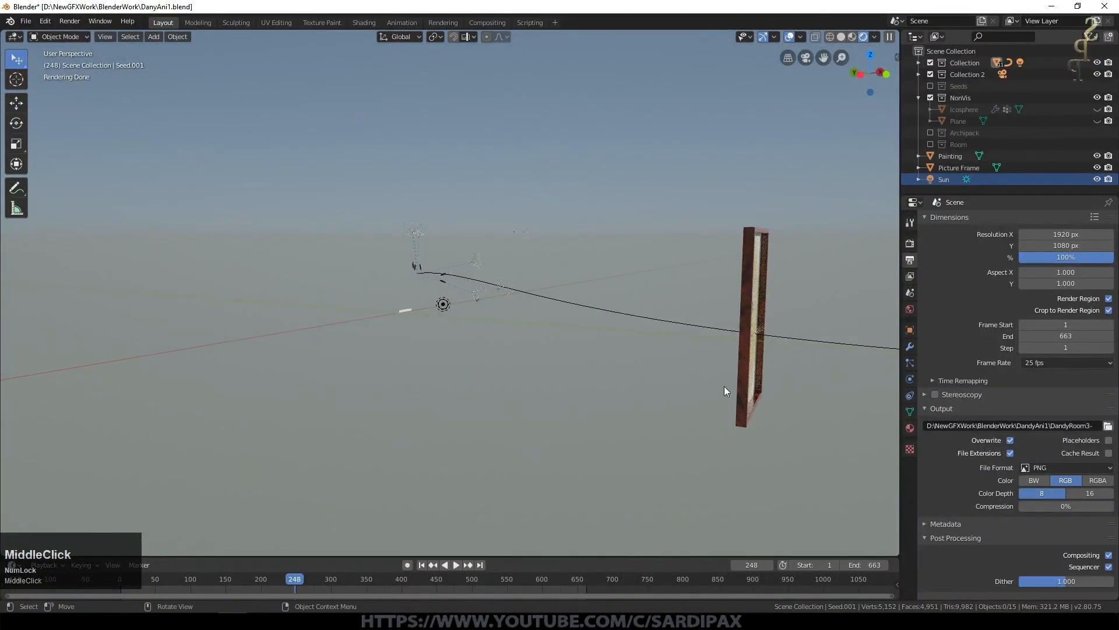
middle_click_drag(724, 385, 705, 398)
left_click(704, 399)
key("KP_Decimal")
middle_click_drag(535, 408, 502, 408)
key("Left")
key("Left")
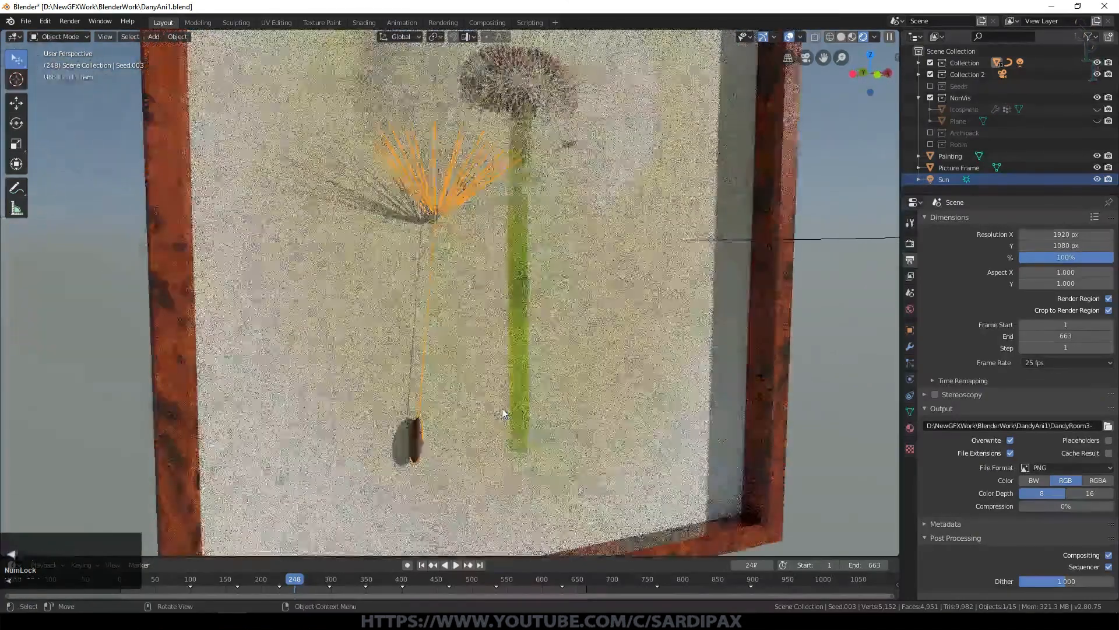
key("Left")
key("Left")
key("Left")
key("Left")
key("Left")
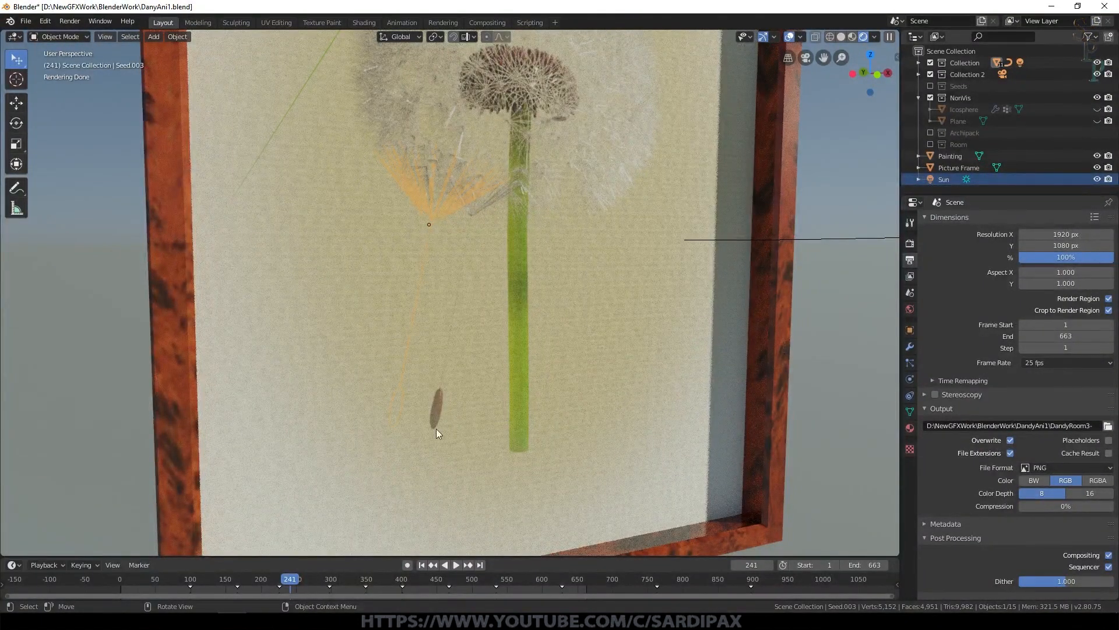
Return to the camera view and advance frame by frame to 248 to check when the seed's shadow appears
key("KP_0")
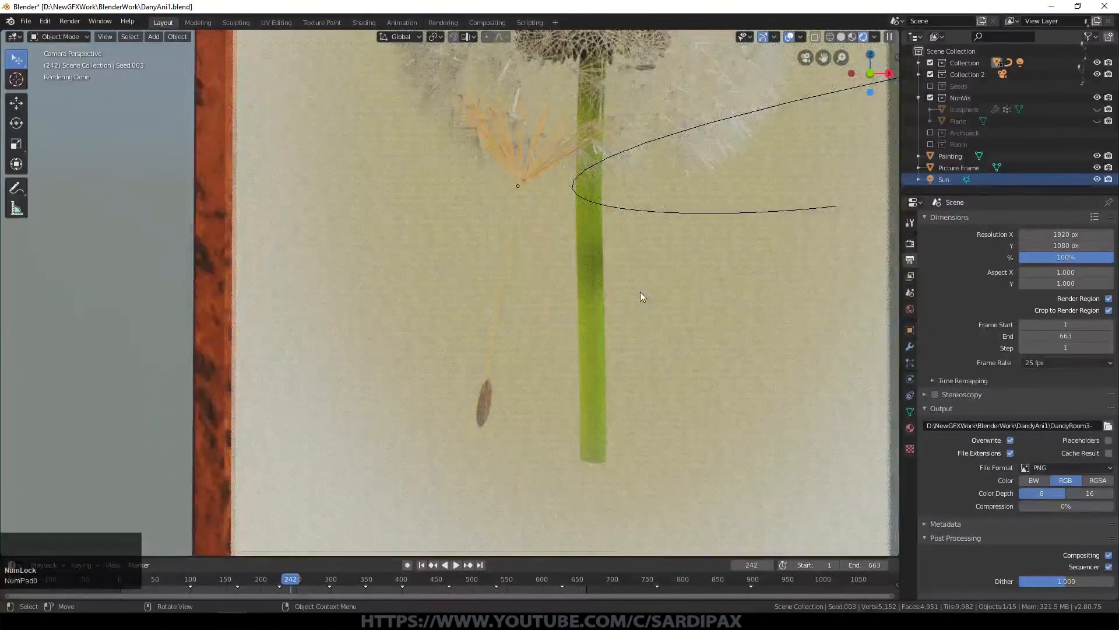
key("Right")
key("Right")
key("Right")
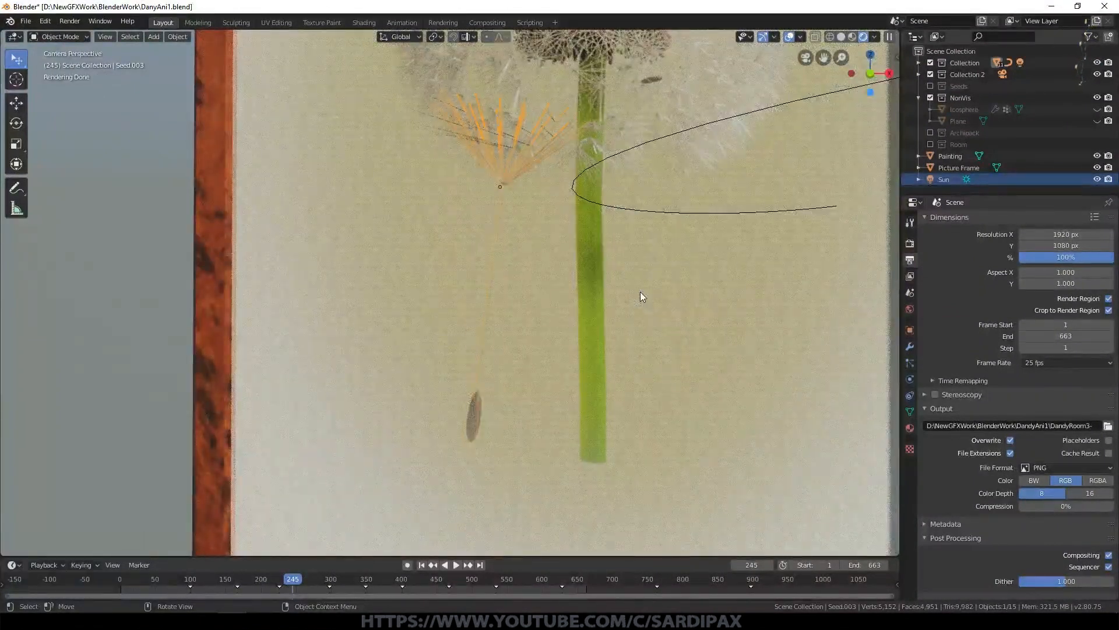
key("Right")
key("Right")
key("Right")
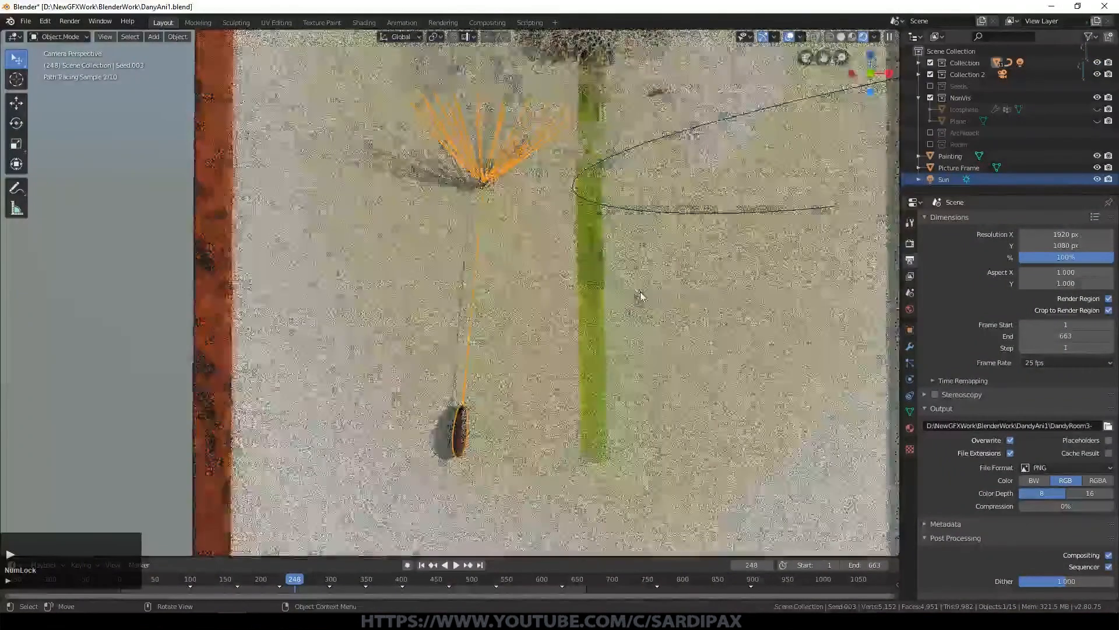
key("Left")
key("Right")
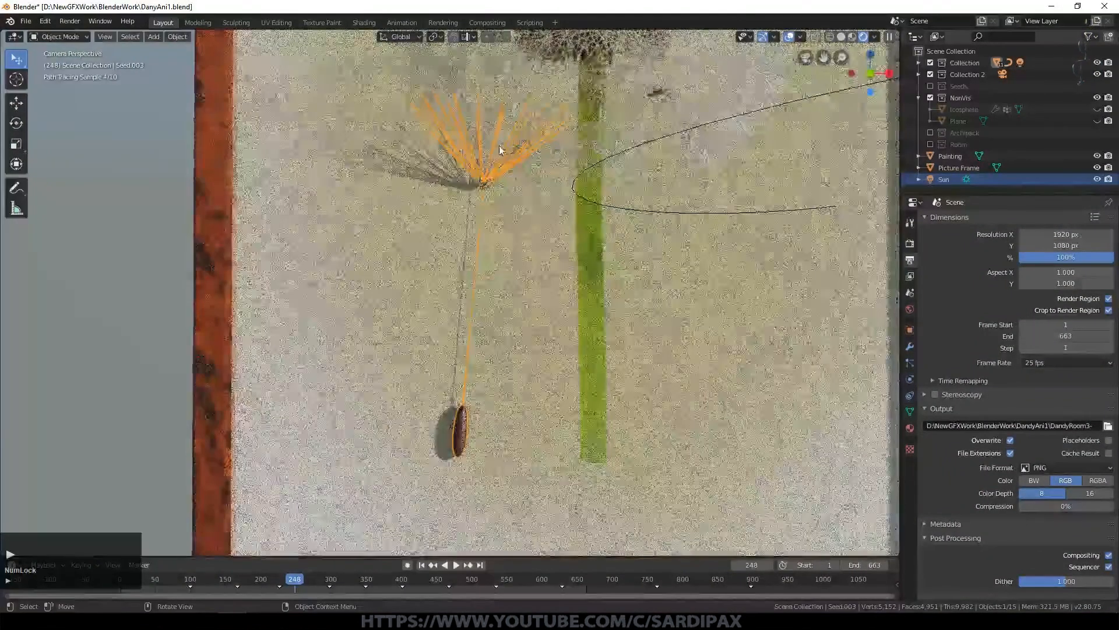
Compare frames 247 to 249 with the whole dandelion in view to examine the seed's separation from its shadow
scroll(666, 231, "down", 4)
middle_click_drag(666, 231, 658, 269, "shift")
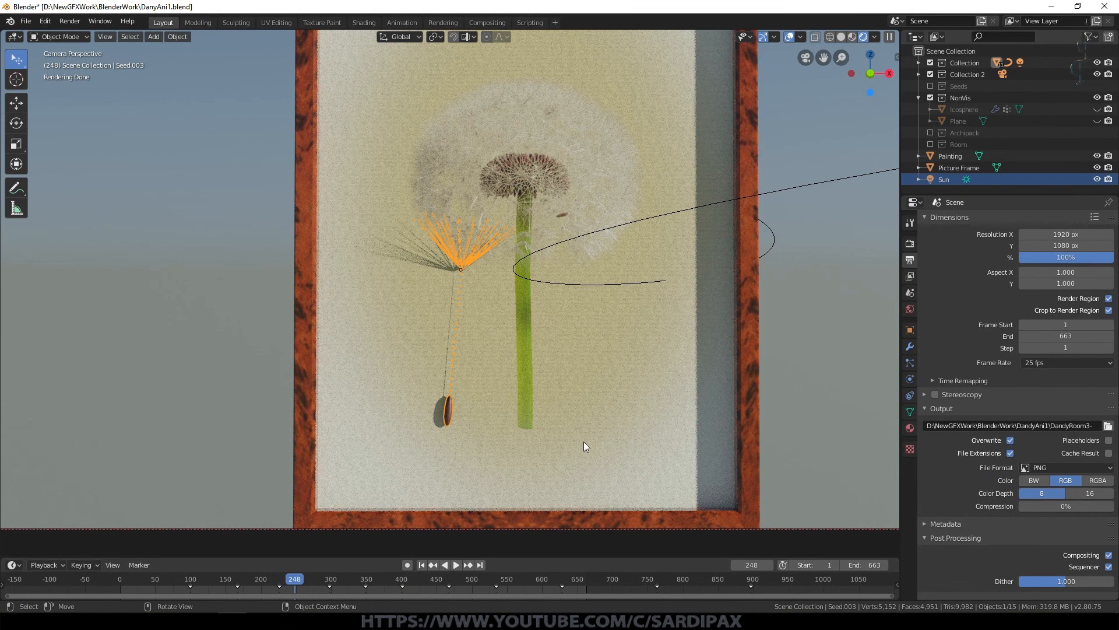
scroll(581, 446, "up", 2)
key("Left")
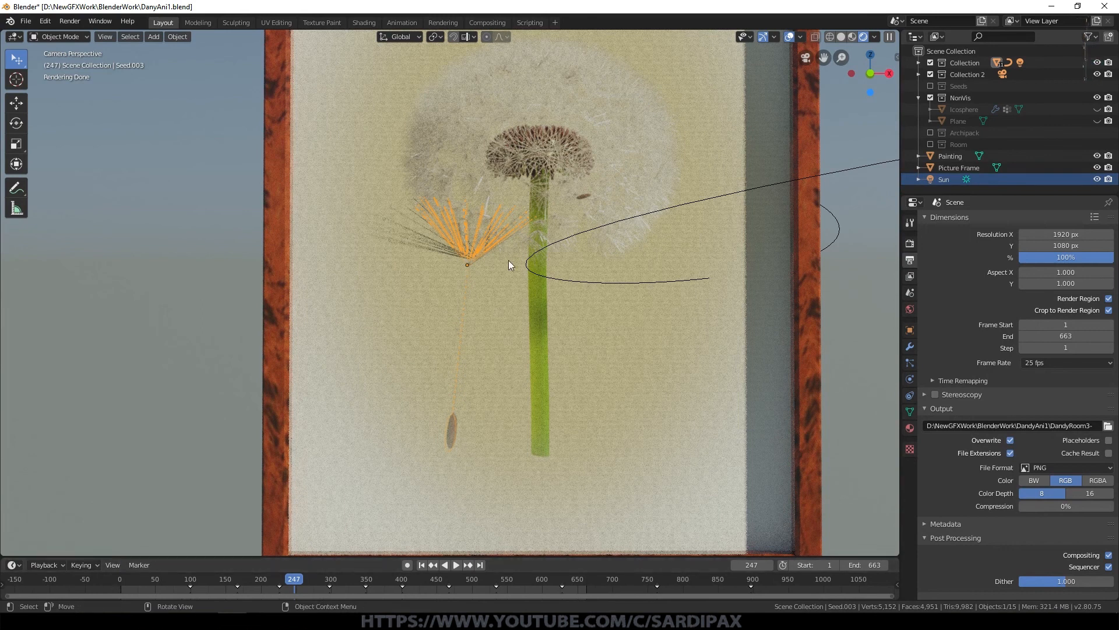
scroll(508, 260, "down", 1)
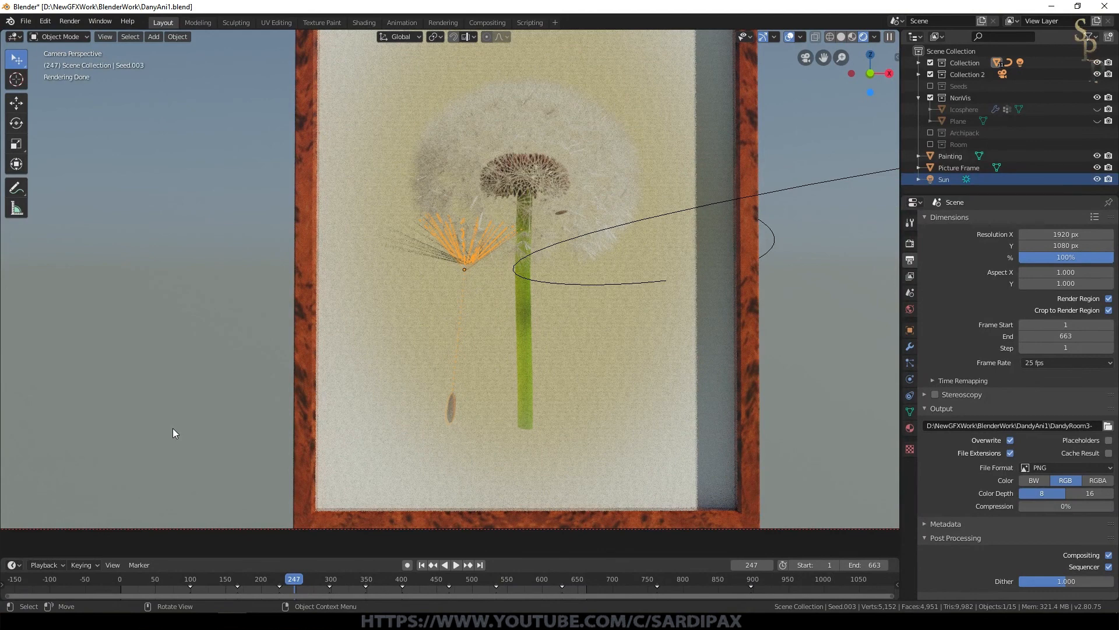
key("Right")
key("Right")
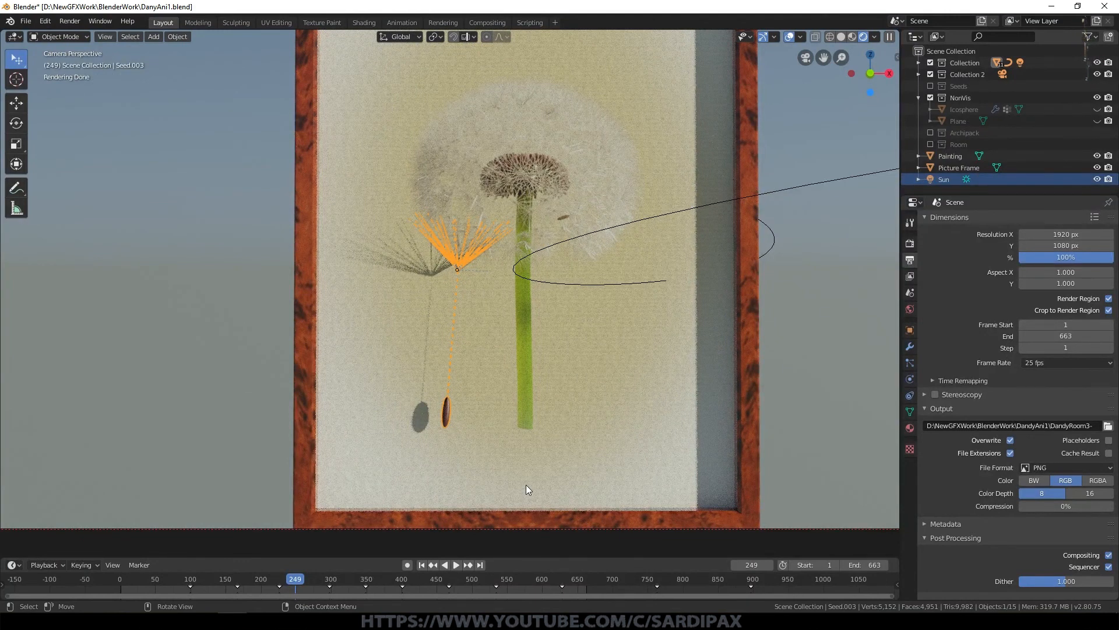
Advance the rendered preview to frame 256 and hide the viewport overlays
key("Right")
key("Right")
key("Right")
key("Right")
key("Right")
key("Right")
key("Right")
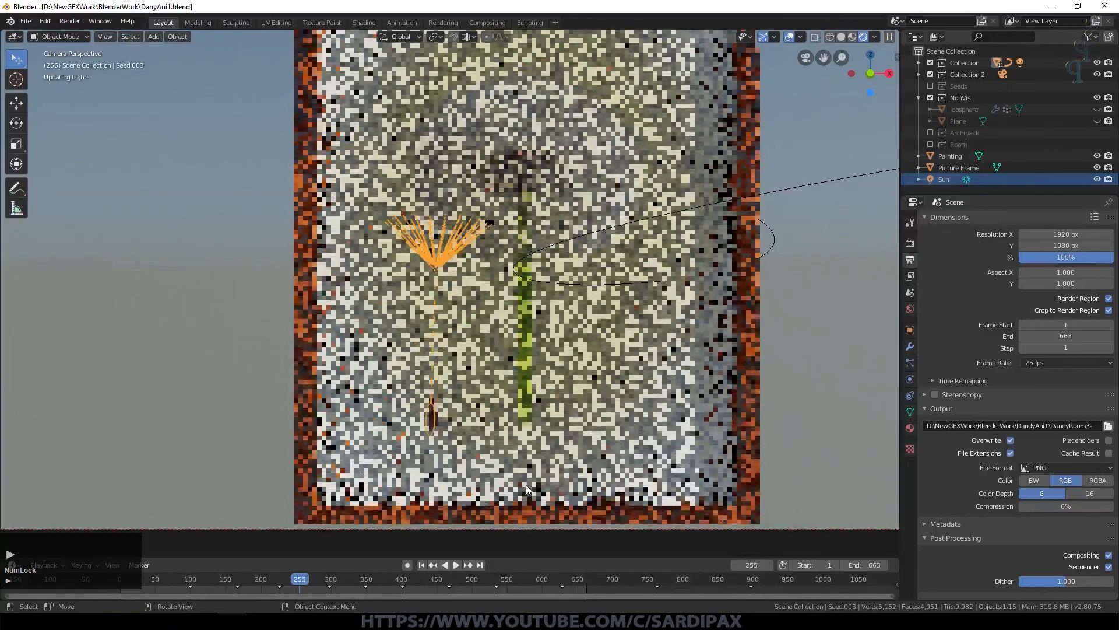
left_click(808, 150)
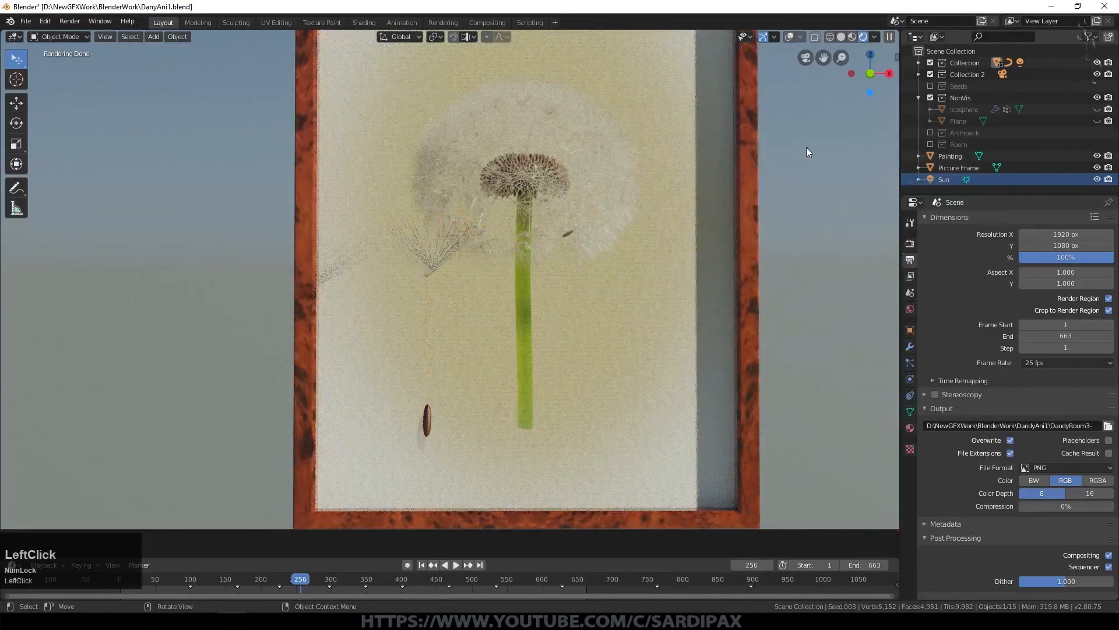
Play the rendered preview on to frame 329 to examine the seeds drifting past the frame without overlays
key("space")
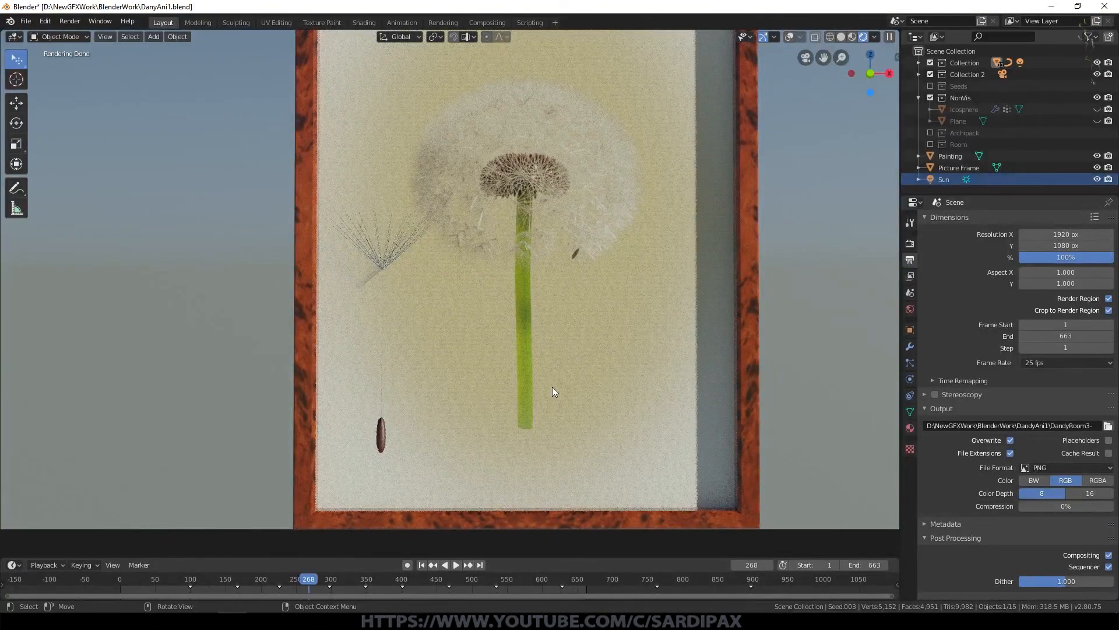
key("space")
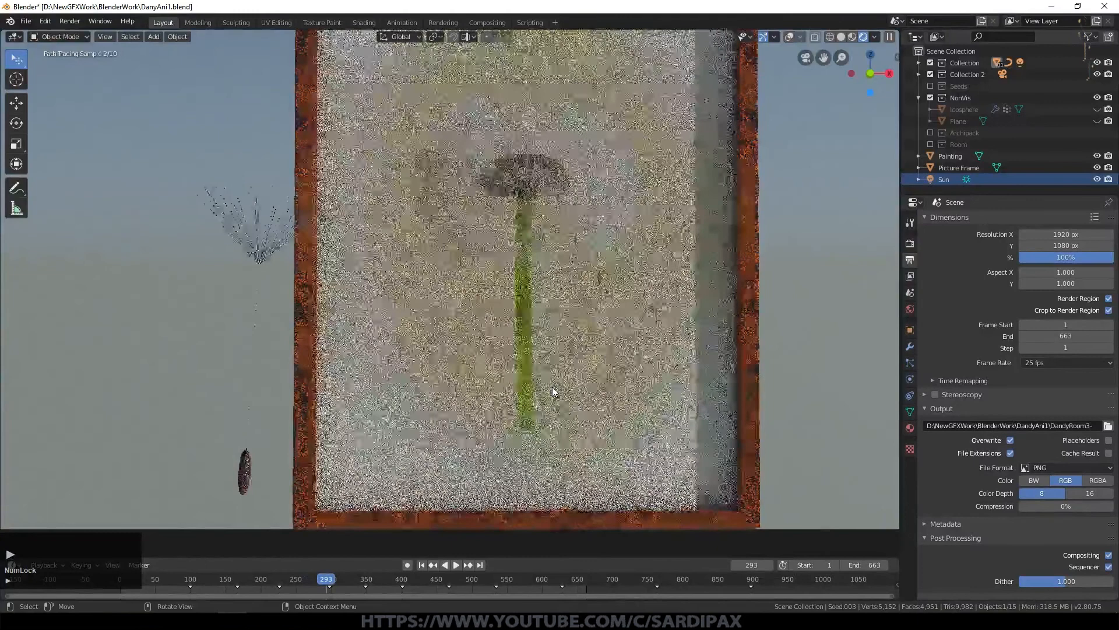
key("space")
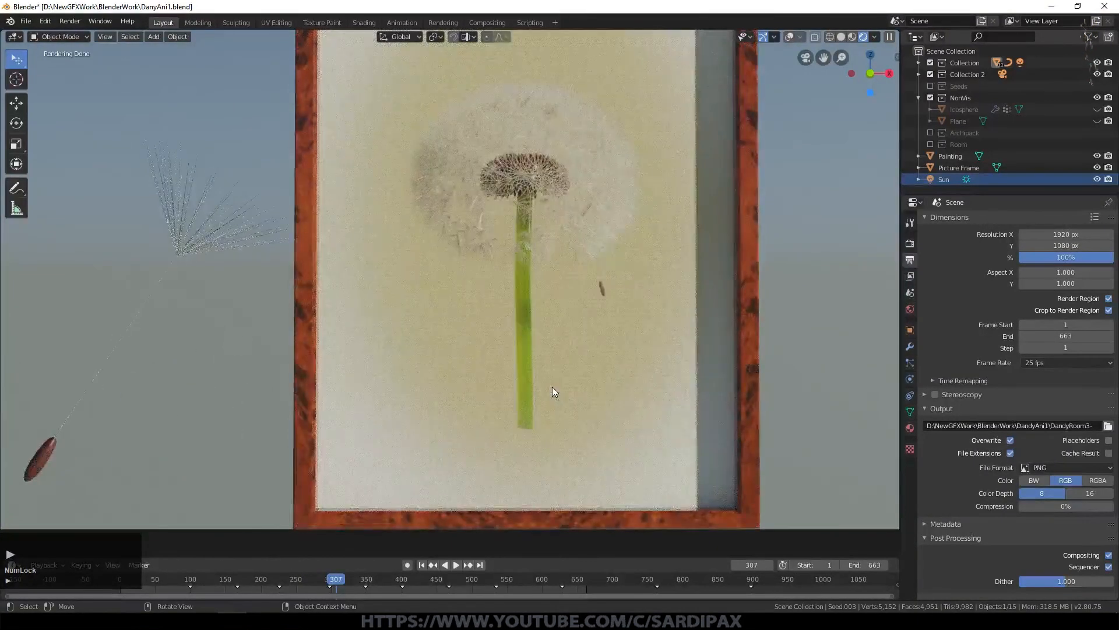
key("space")
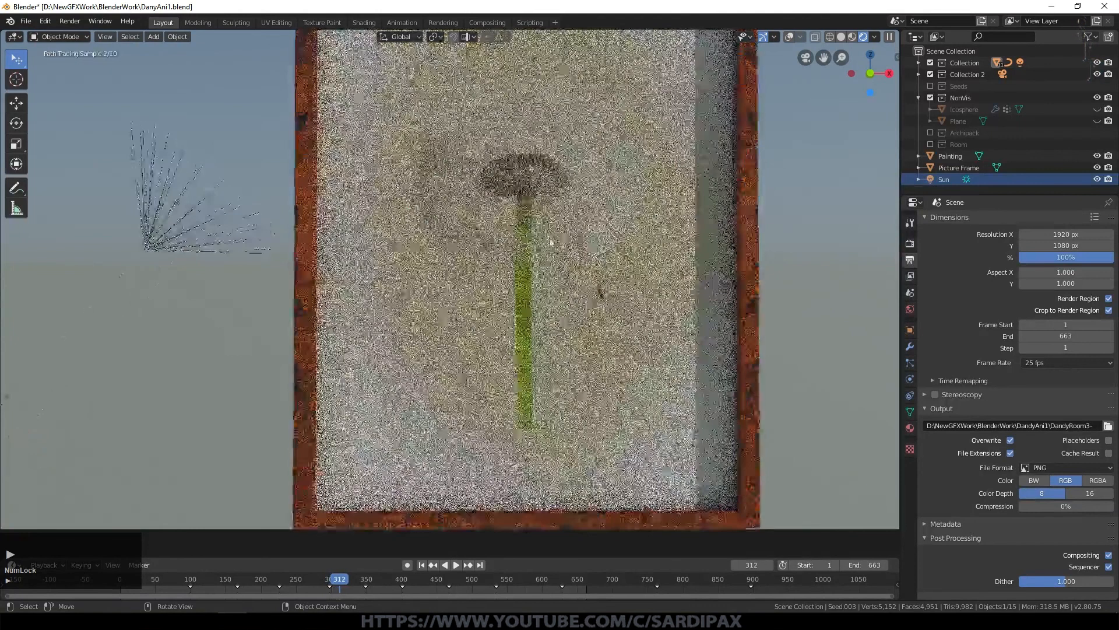
middle_click_drag(741, 110, 737, 174, "shift")
scroll(602, 401, "down", 1)
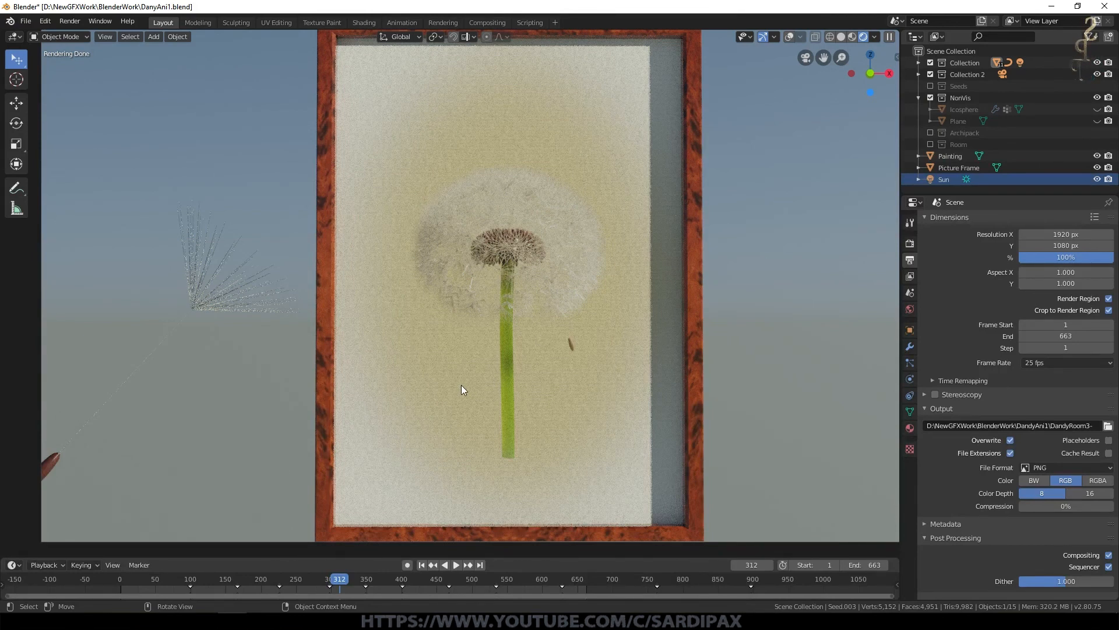
key("space")
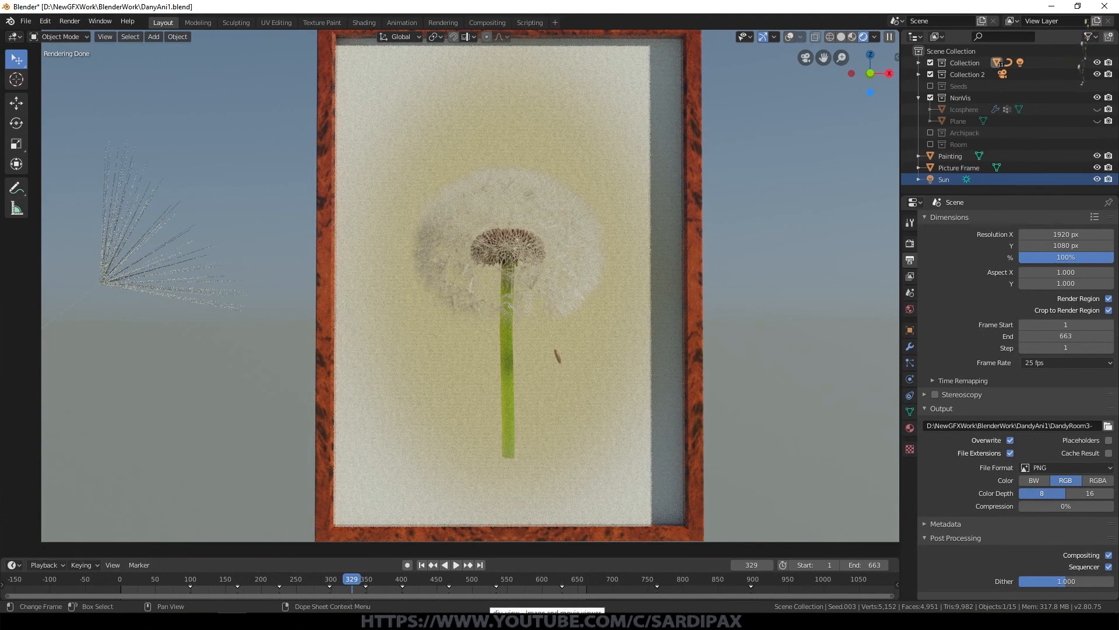
Switch to the media player showing B28Dandy1.mp4, pause it, and go back frame by frame to before the seed leaves the painting
left_click(547, 621)
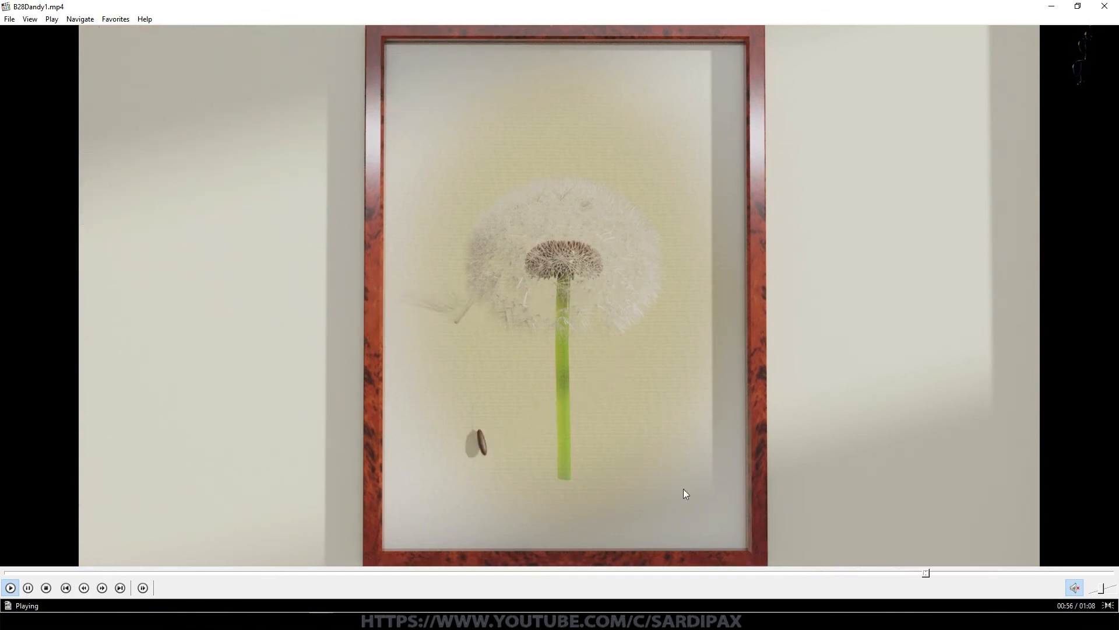
left_click(667, 473)
key("Left")
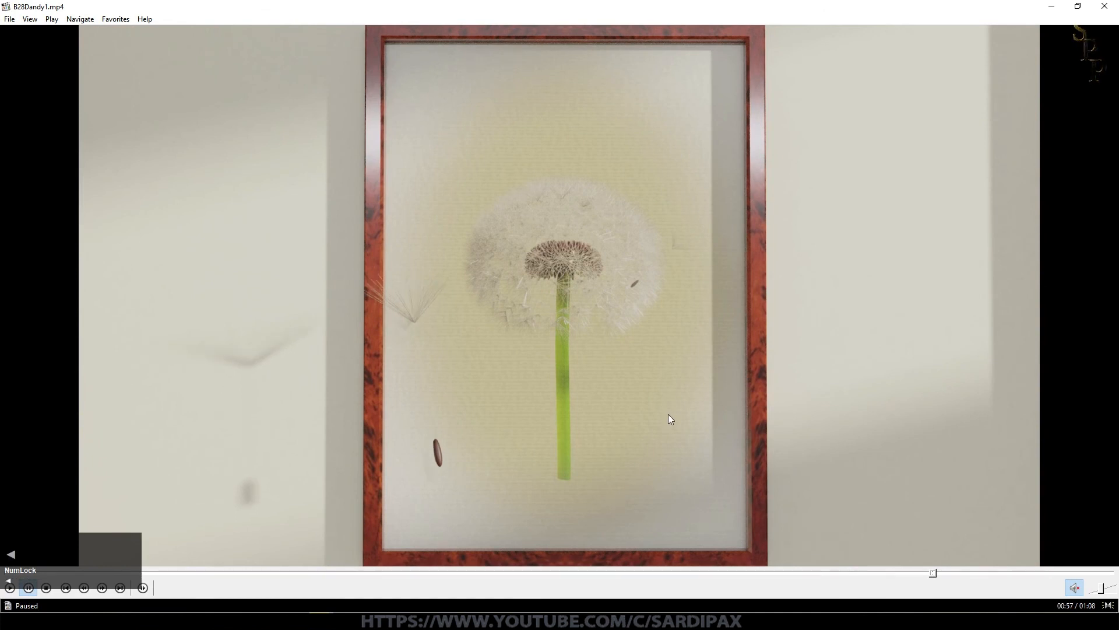
key("Left")
key("Left")
key("Left")
key("Left")
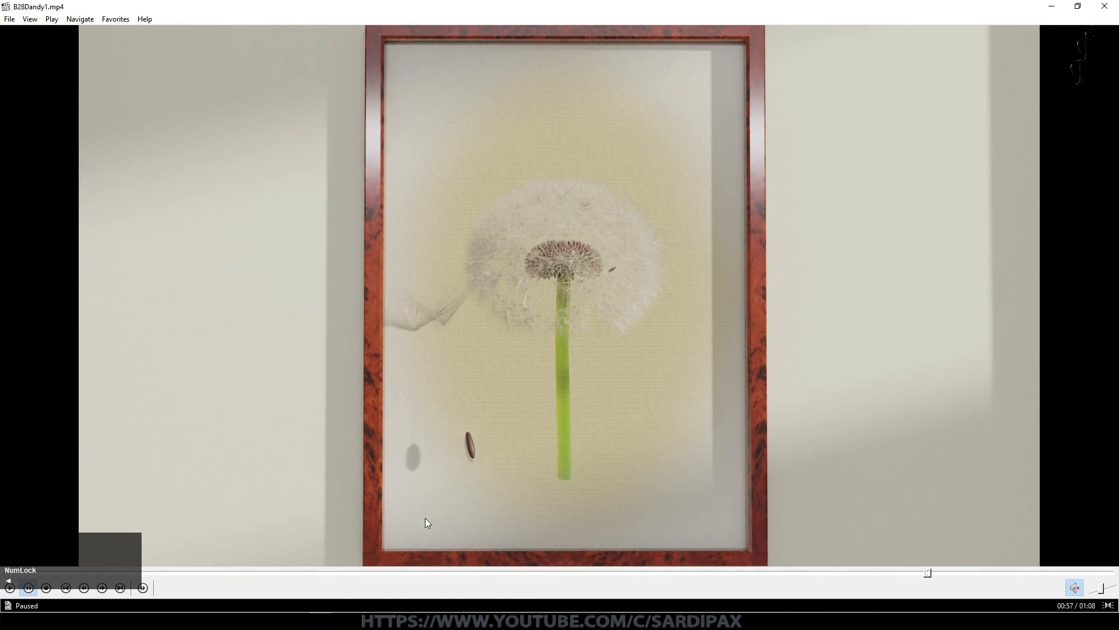
key("Left")
key("Left")
key("Left")
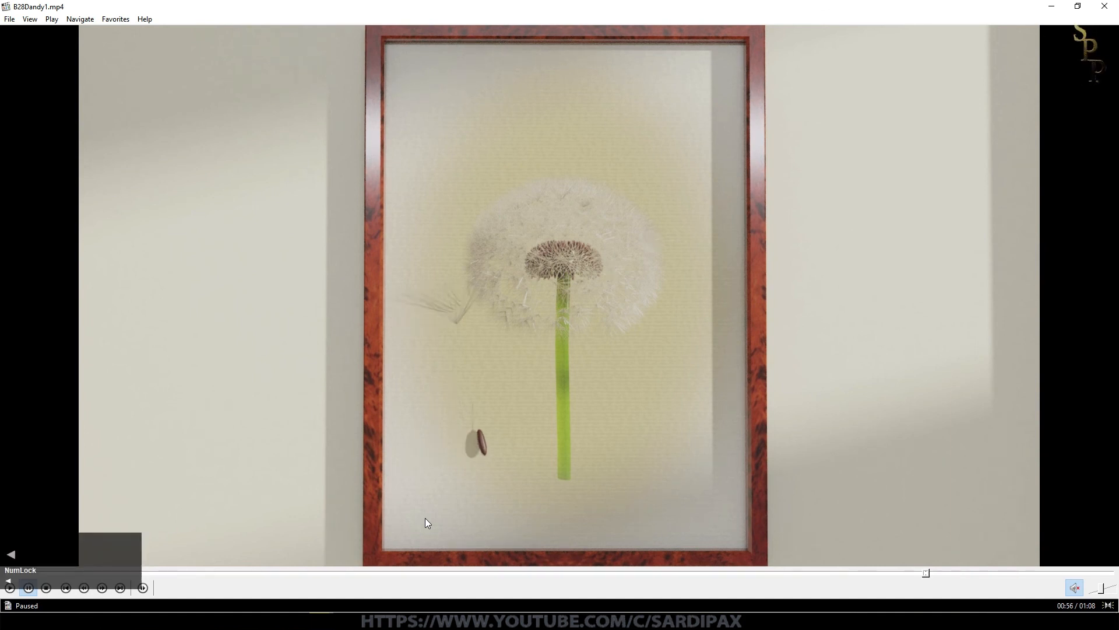
key("Left")
key("Left")
key("Left")
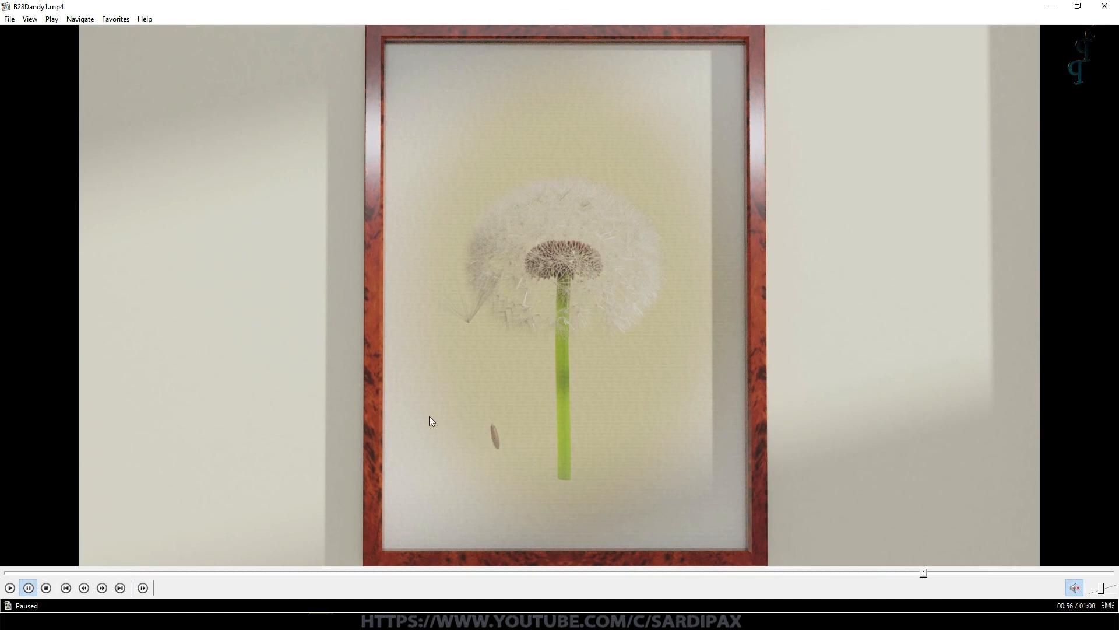
Advance the paused video frame by frame to examine the seed emerging, its shadow crossing painting and wall, and the following seeds
key("Right")
key("Right")
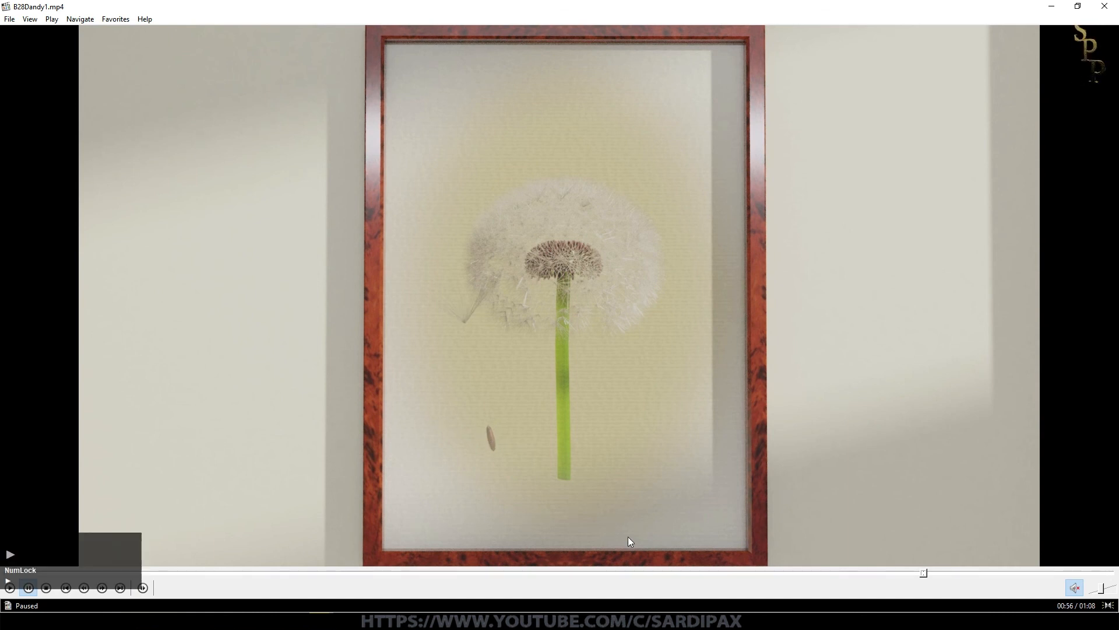
key("Right")
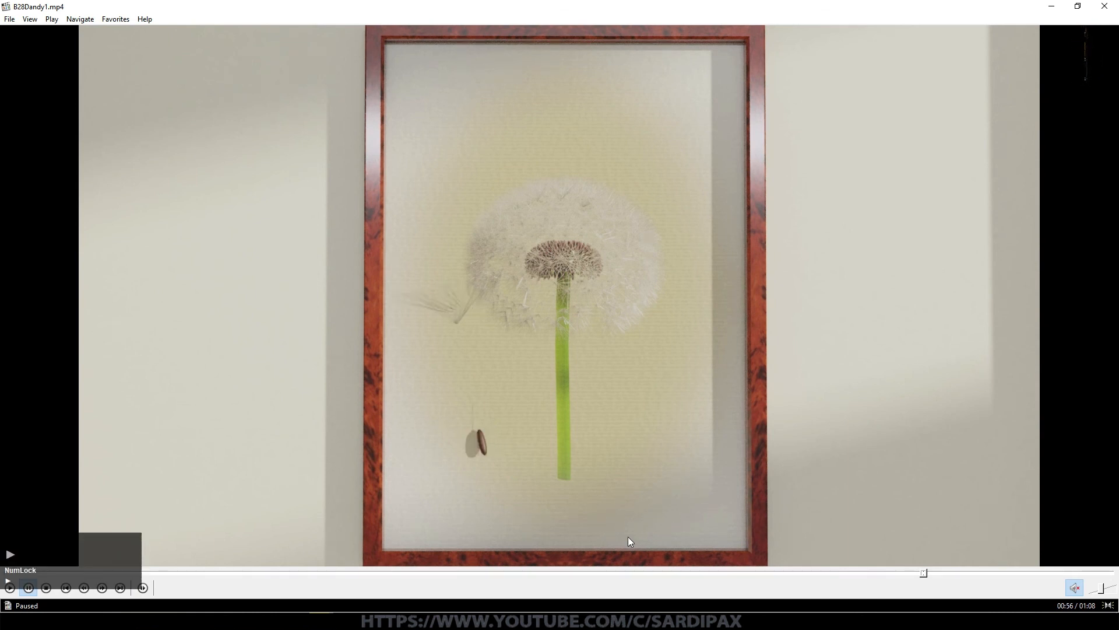
key("Right")
key("Right")
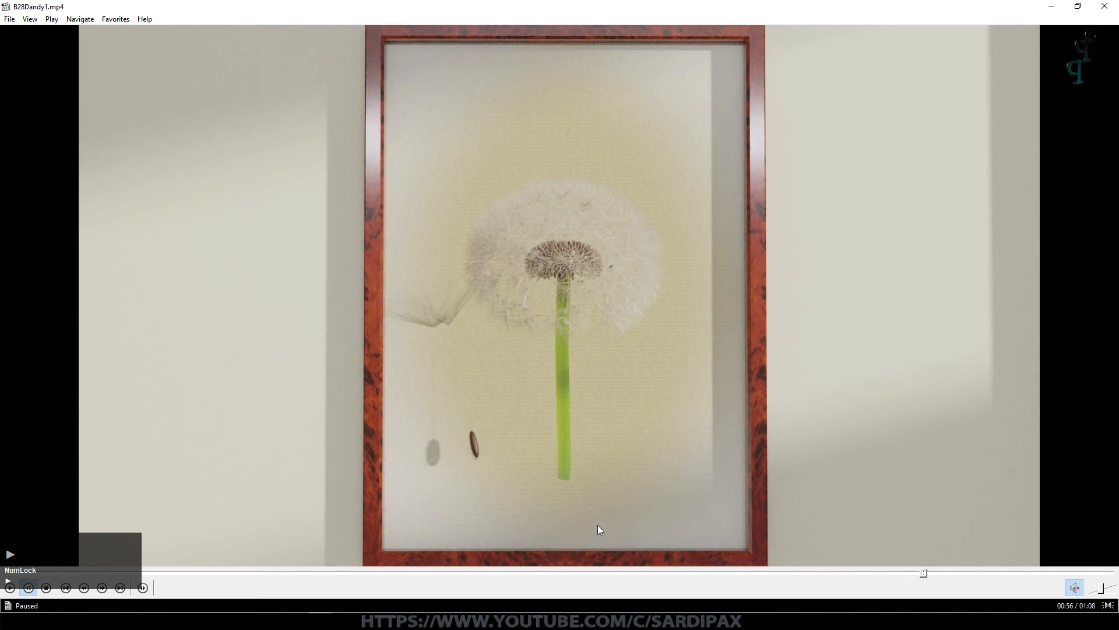
key("Right")
key("Right")
key("Right")
key("Right")
key("Right")
key("Right")
key("Right")
key("Right")
key("Right")
key("Right")
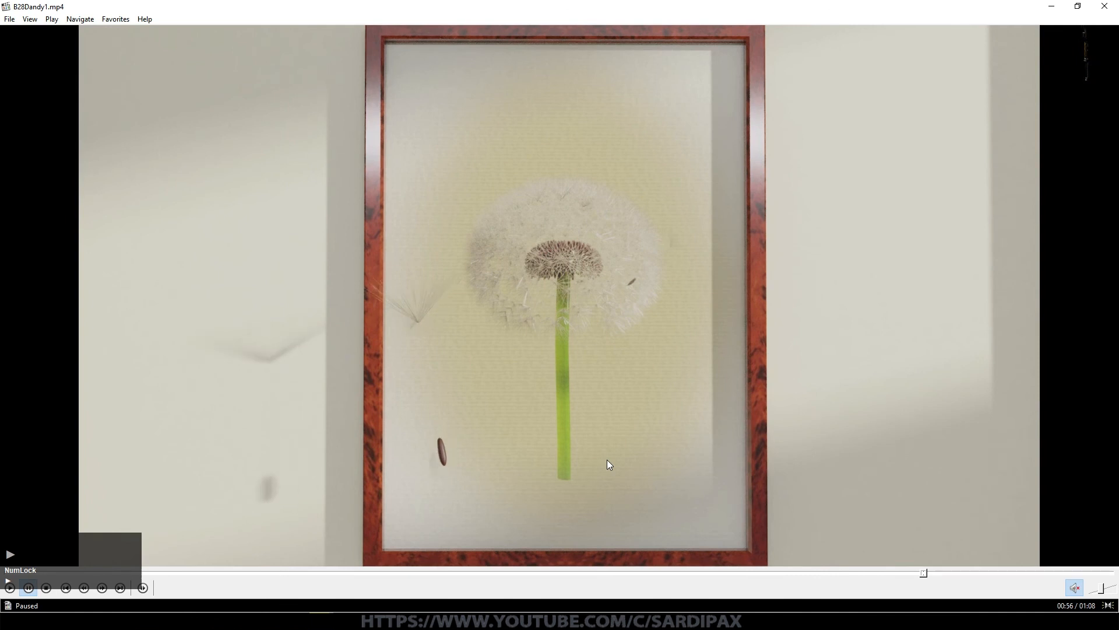
key("Right")
key("Right")
key("Right")
key("Right")
key("Right")
key("Right")
key("Right")
key("Right")
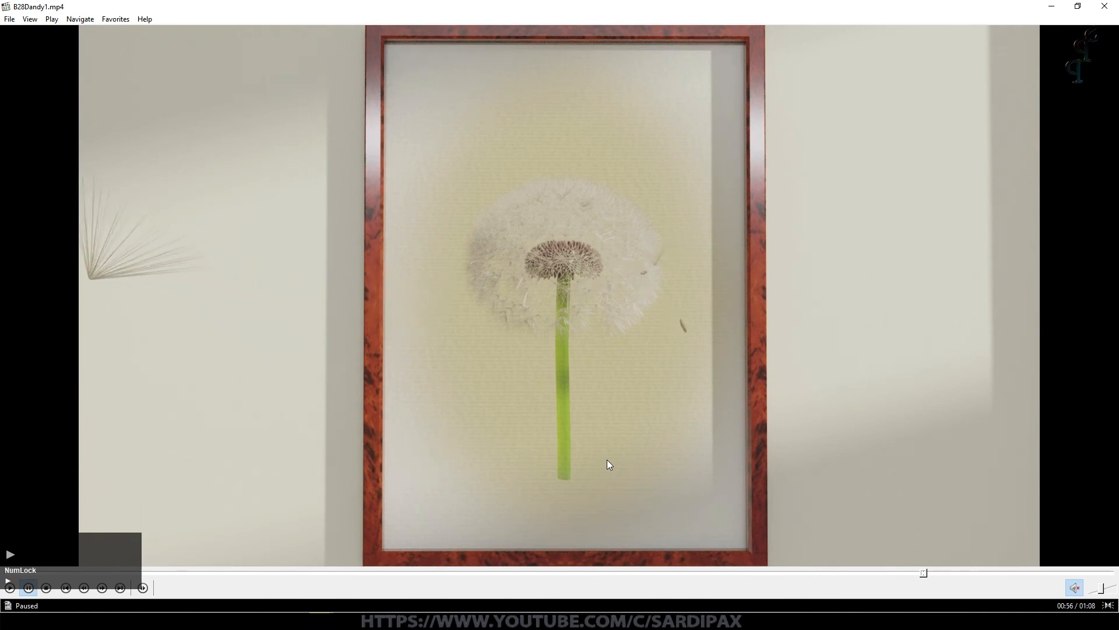
key("Right")
key("Right")
key("Right")
key("Right")
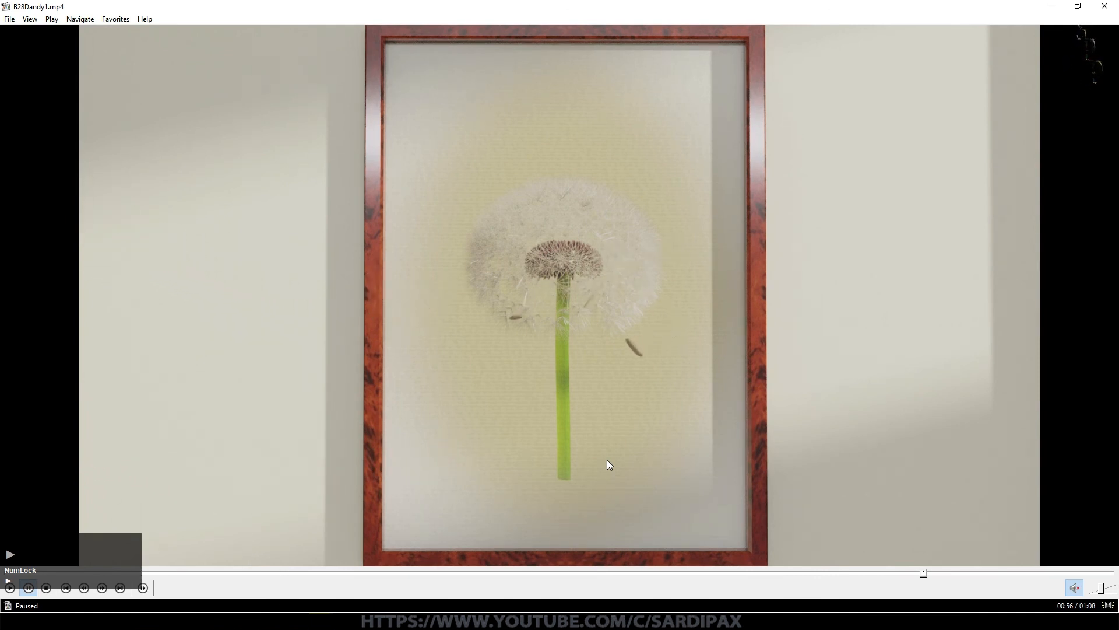
Step the paused video forward frame by frame to examine the right-hand seed leaving the painting and its shadow forming
key("Right")
key("Right")
key("Right")
key("Right")
key("Right")
key("Right")
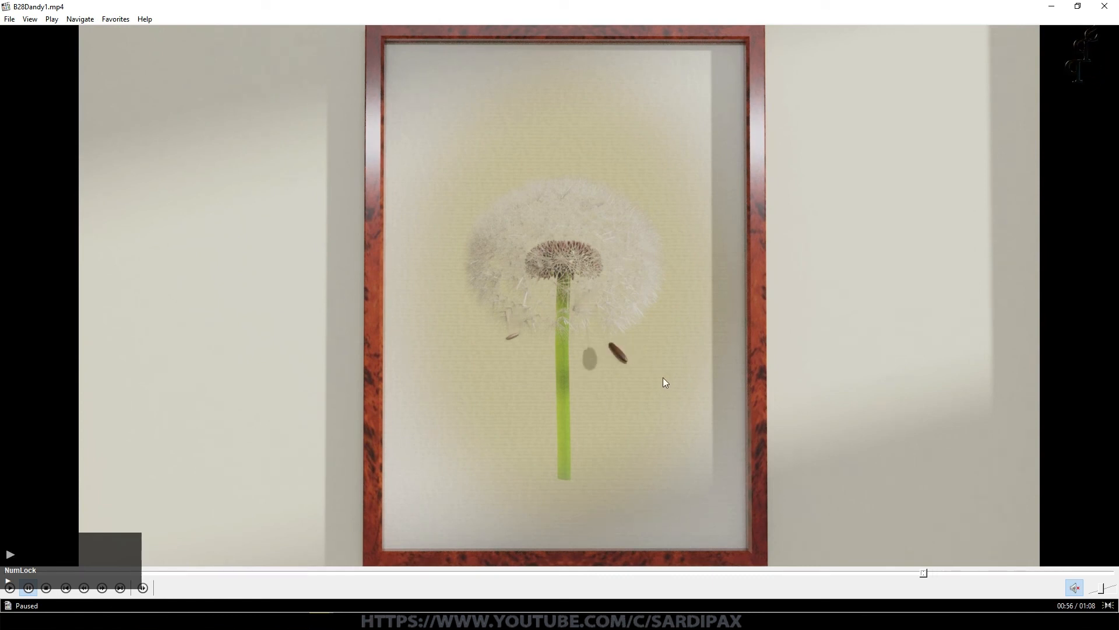
key("Right")
key("Right")
key("Right")
key("Right")
key("Right")
key("Right")
key("Right")
key("Right")
key("Right")
key("Right")
key("Right")
scroll(670, 321, "up", 1)
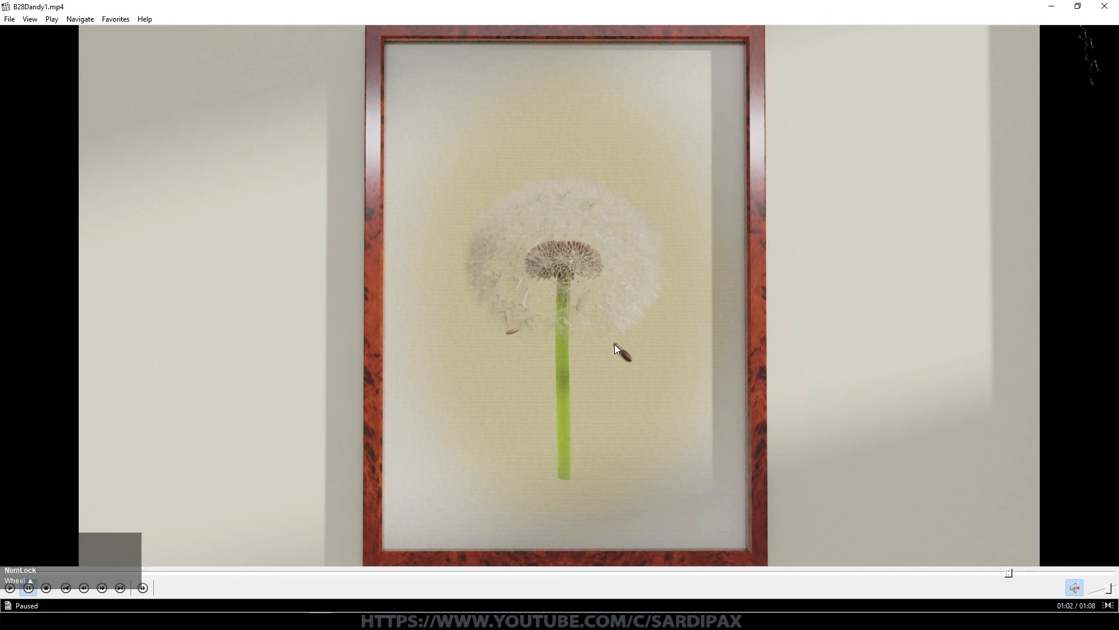
Continue frame by frame to examine how the seed's shadow separates from it and moves across the stem to the wall
key("Right")
key("Right")
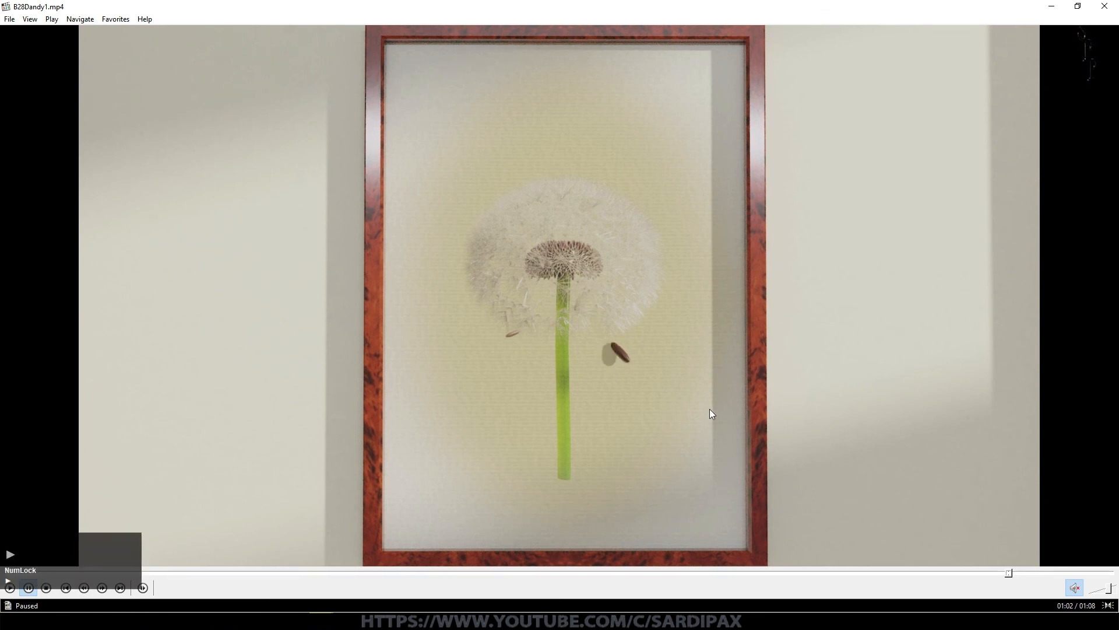
key("Right")
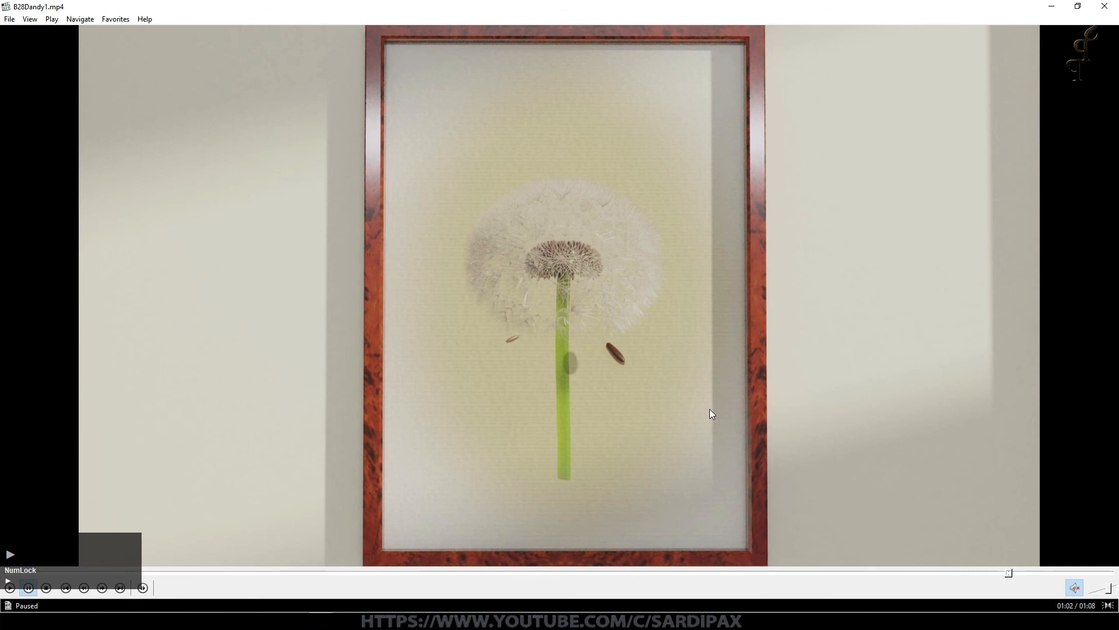
key("Right")
key("Right")
key("Right")
key("Right")
key("Right")
key("Right")
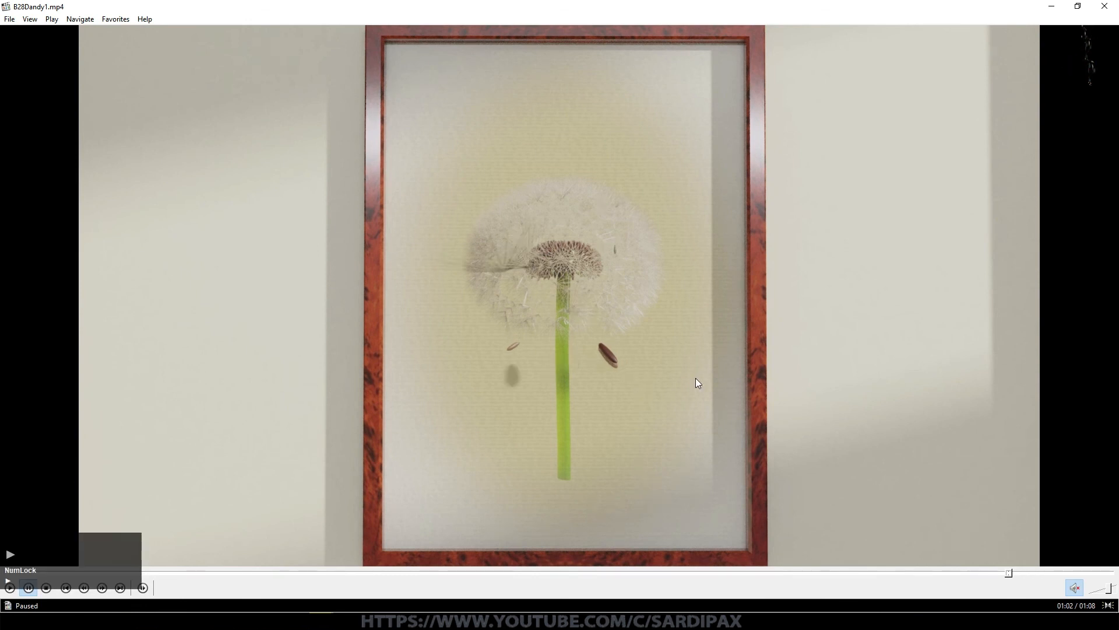
key("Right")
key("Right")
key("Right")
key("Right")
key("Right")
key("Right")
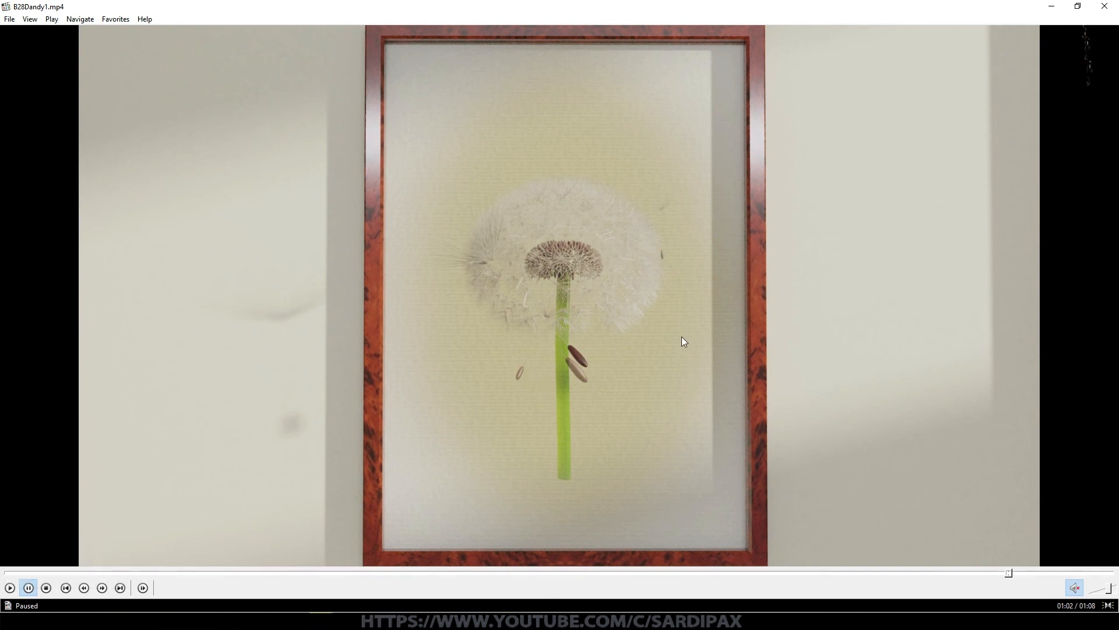
Follow the seeds frame by frame across the painting until the lower seed emerges and casts its shadow
key("Right")
key("Right")
key("Right")
key("Right")
key("Right")
key("Right")
key("Right")
key("Right")
key("Right")
key("Right")
key("Right")
key("Right")
key("Right")
key("Right")
key("Right")
key("Right")
key("Right")
key("Right")
key("Right")
key("Right")
key("Right")
key("Right")
key("Right")
key("Right")
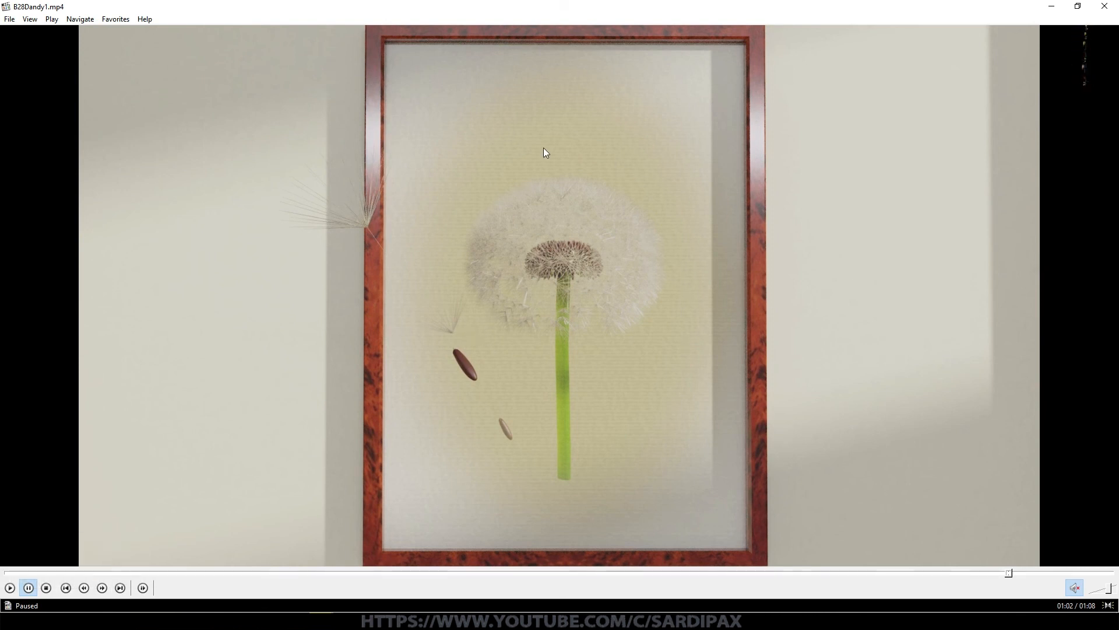
key("Right")
key("Right")
key("Right")
key("Right")
key("Right")
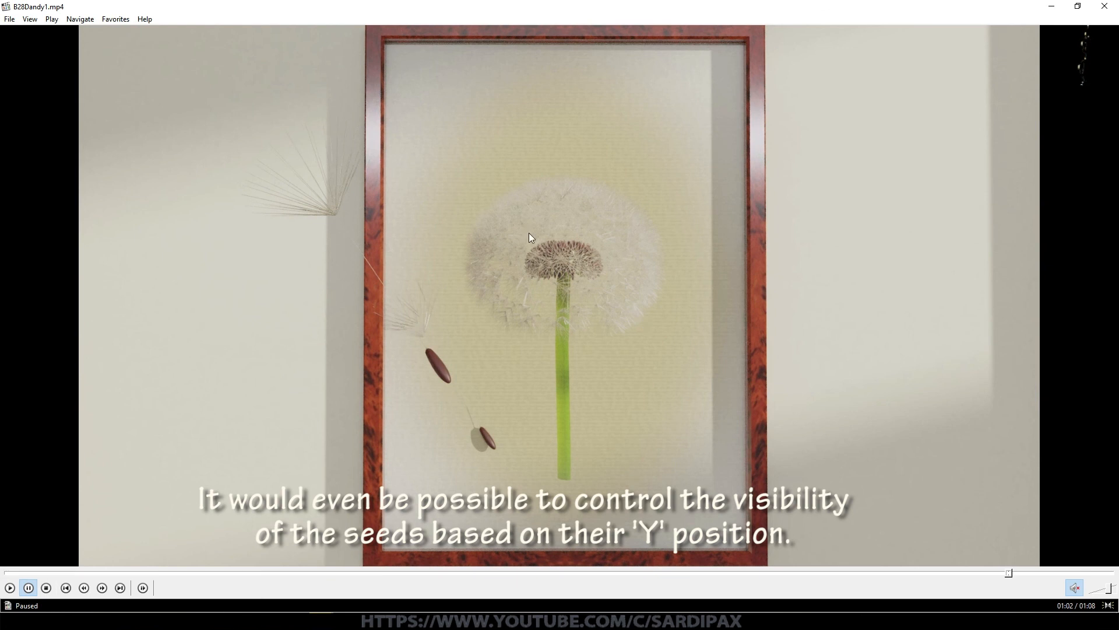
key("Right")
key("Right")
key("Right")
key("Right")
key("Right")
key("Right")
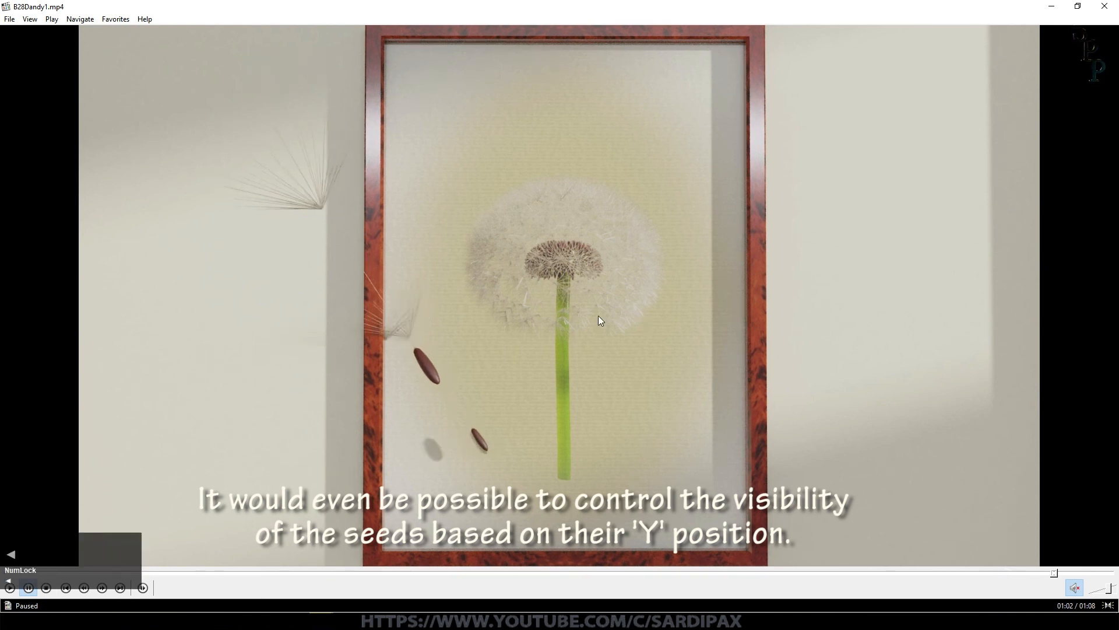
Go back to before the lower seed emerges and step forward again to recheck where its shadow first appears
key("Left")
key("Left")
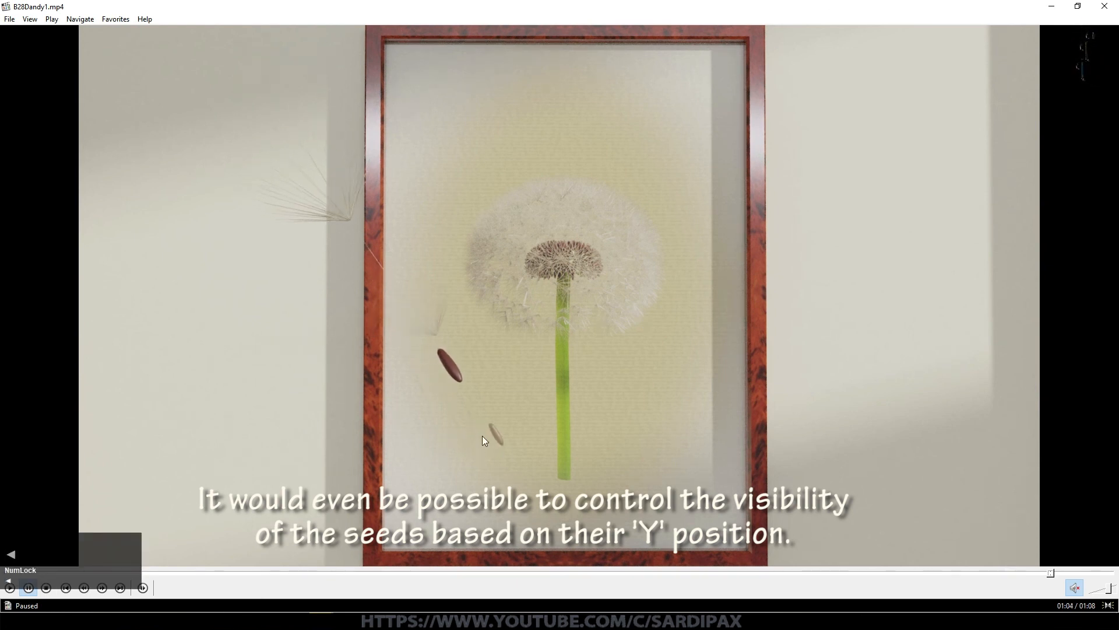
key("Right")
key("Right")
key("Right")
key("Right")
key("Right")
key("Right")
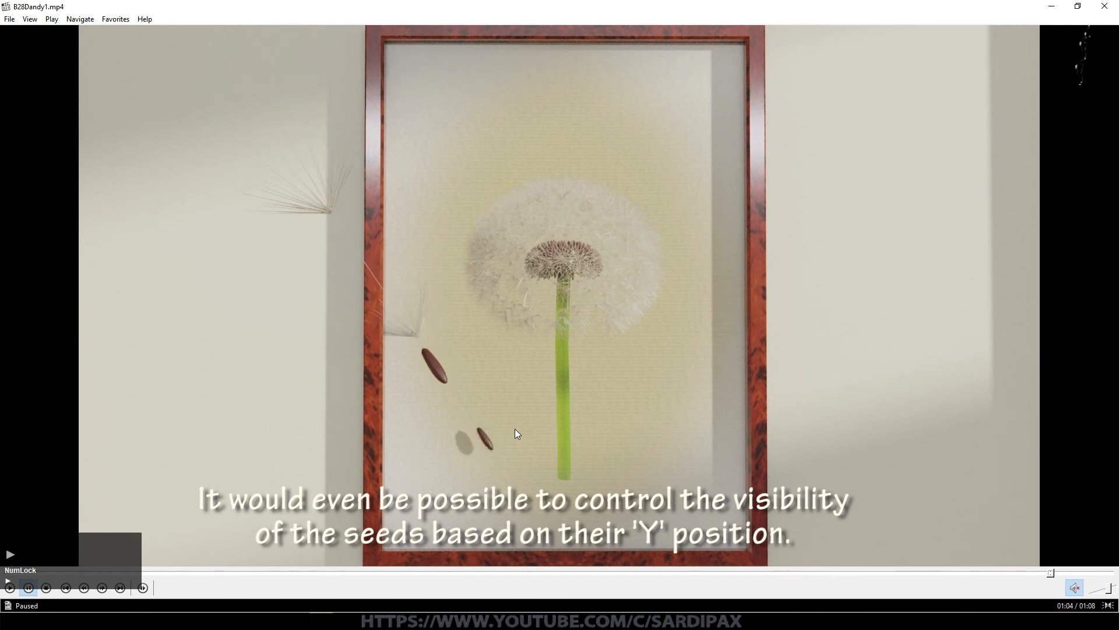
Advance frame by frame to examine both seeds and their shadows drifting over the frame's left edge onto the wall
key("Right")
key("Right")
key("Right")
key("Right")
key("Right")
key("Right")
key("Right")
key("Right")
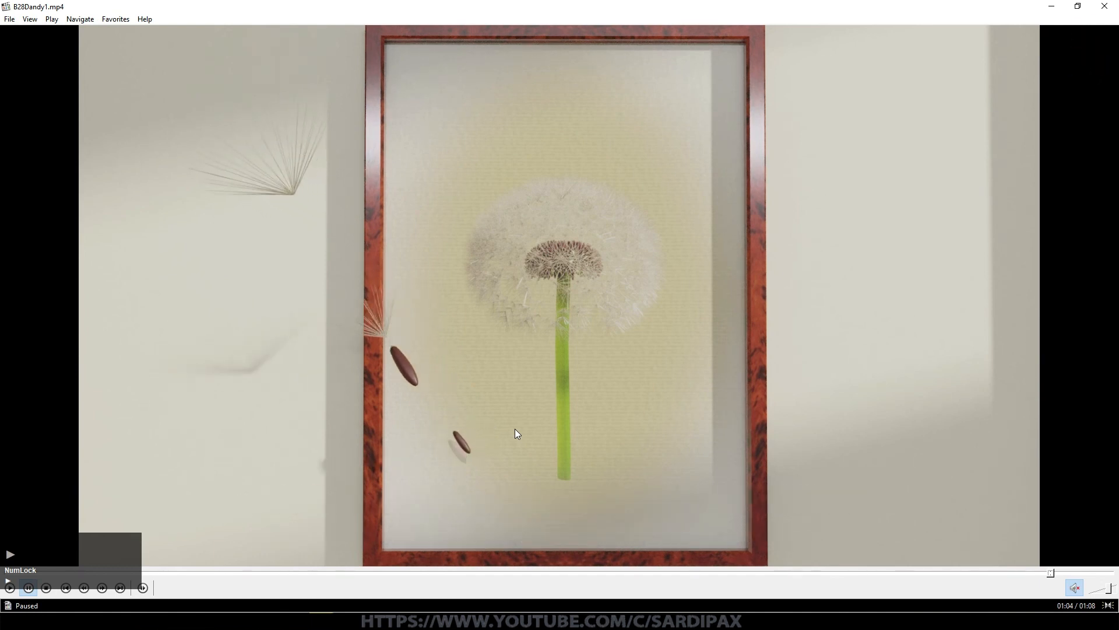
key("Right")
key("Right")
key("Right")
key("Right")
key("Right")
key("Right")
key("Right")
key("Right")
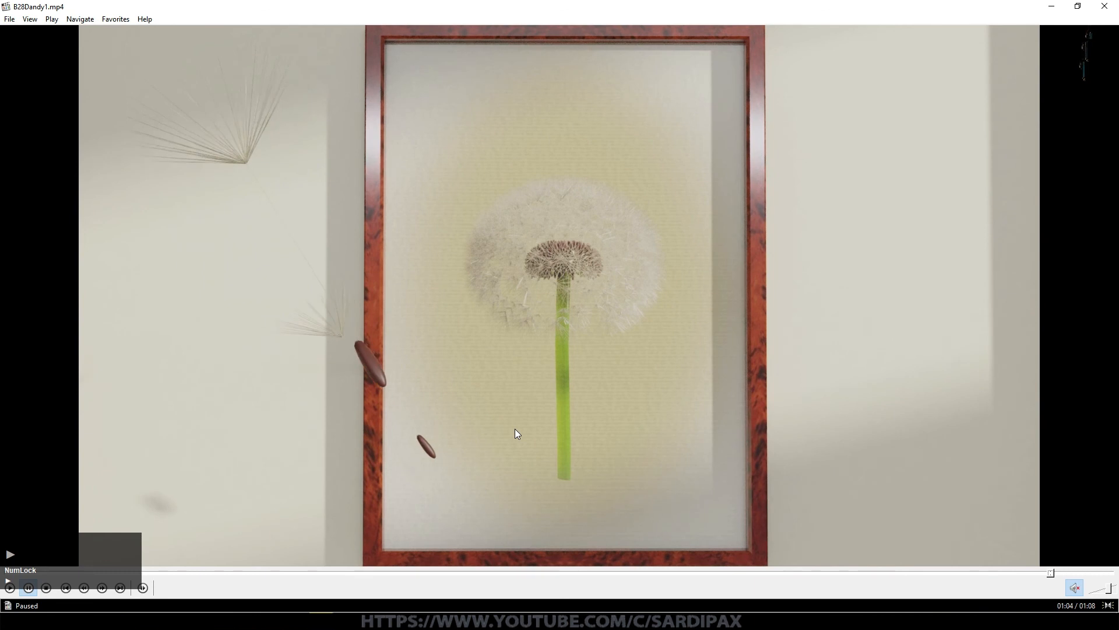
key("Right")
key("Right")
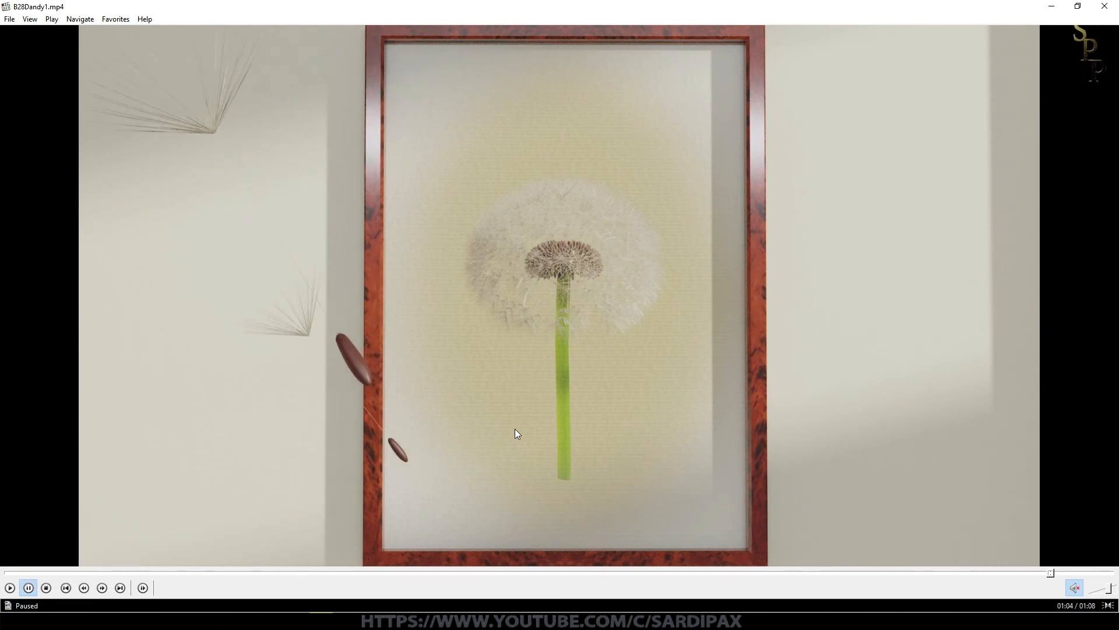
key("Right")
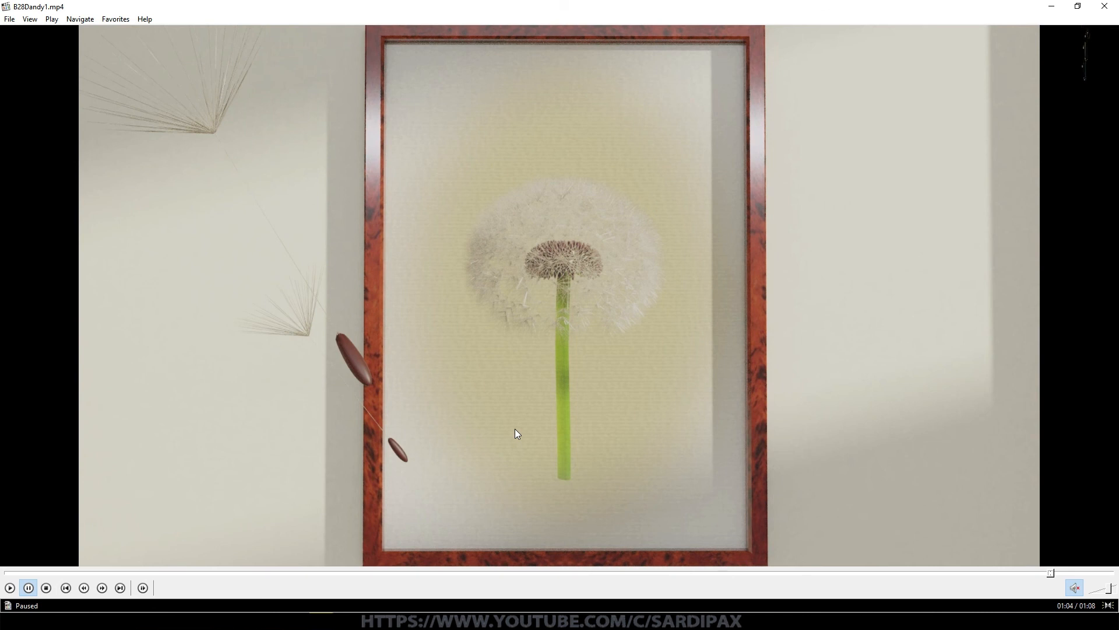